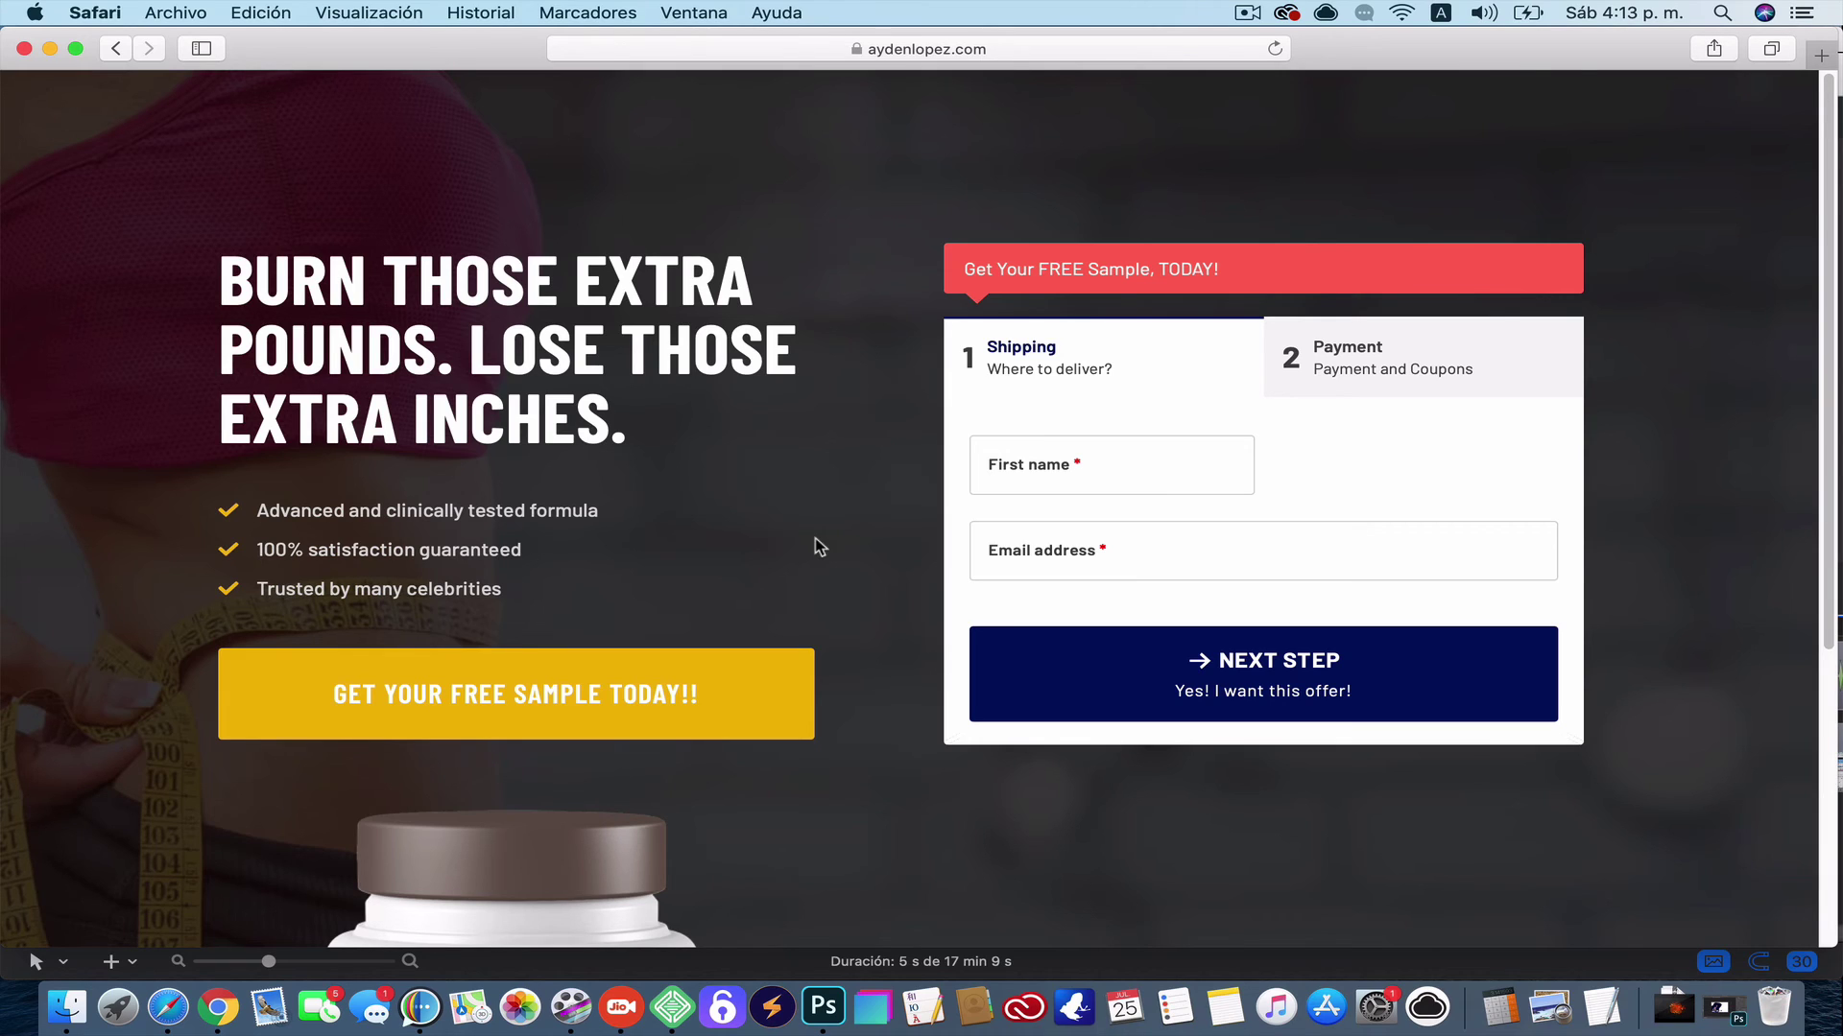
Review the example weight-loss checkout page, from its headline and order form down to the product image
scroll(815, 538, down, 5)
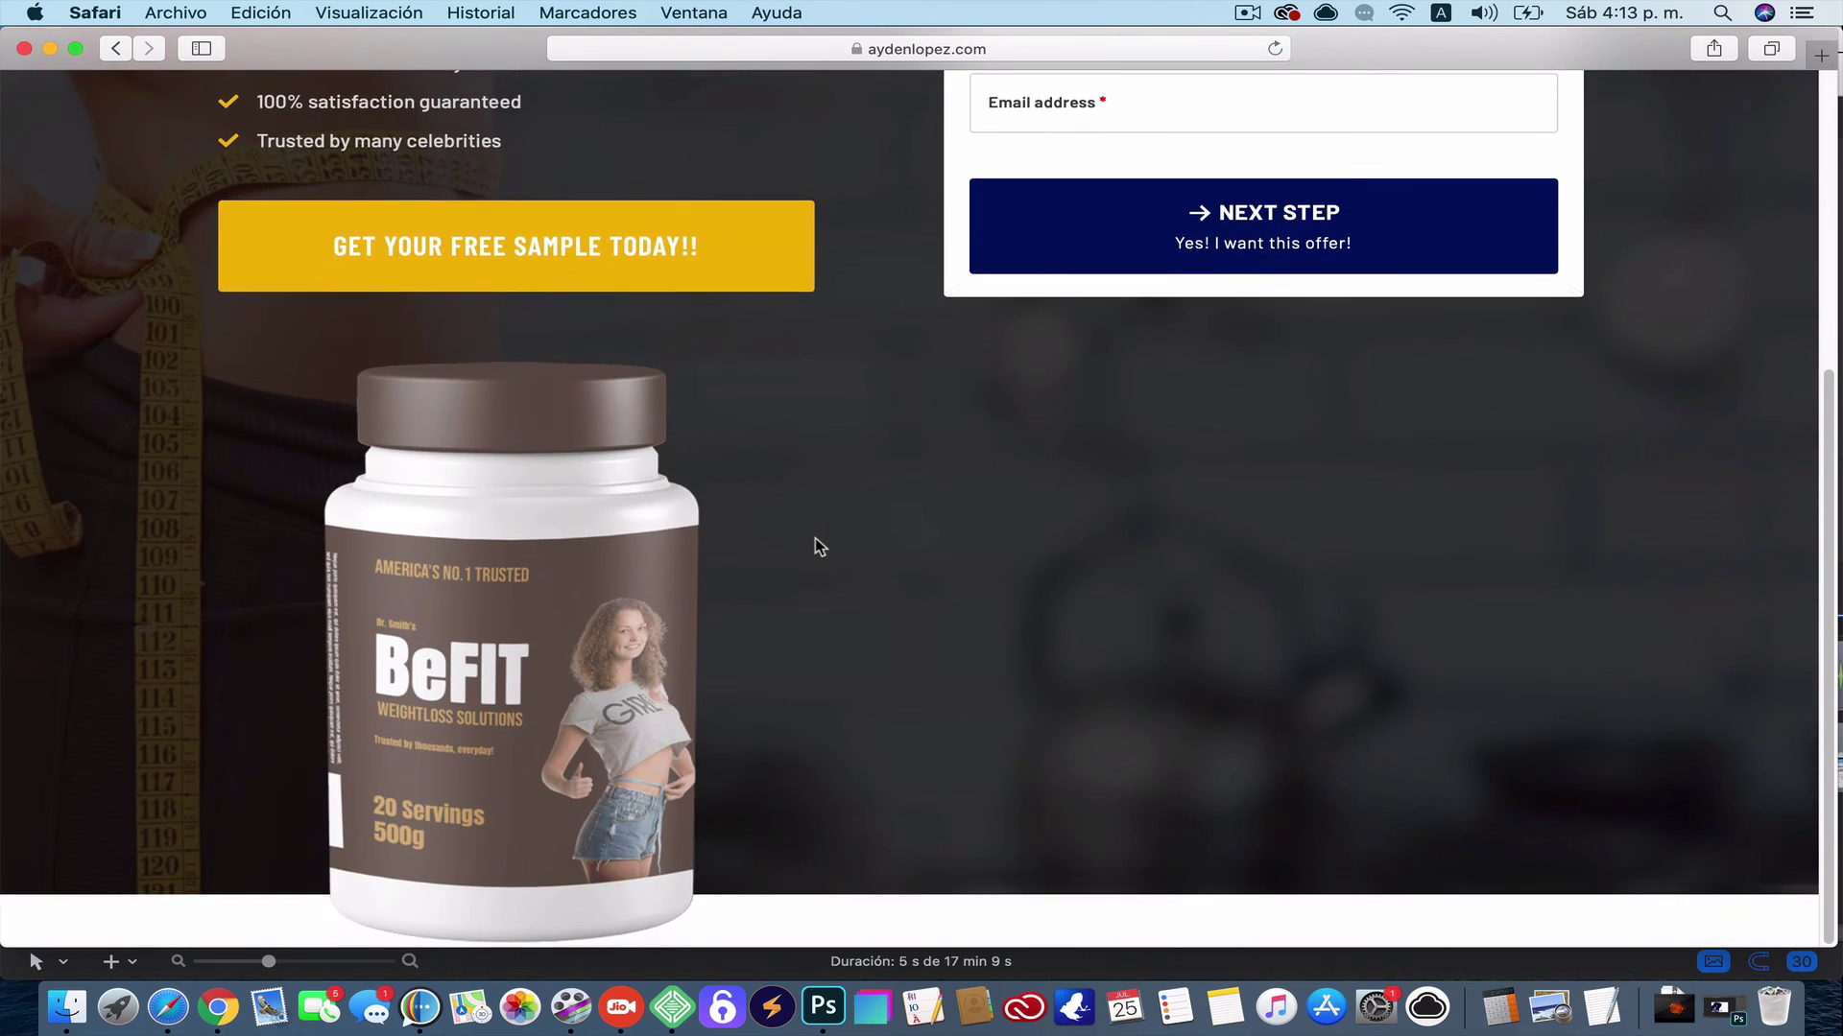
click(1821, 59)
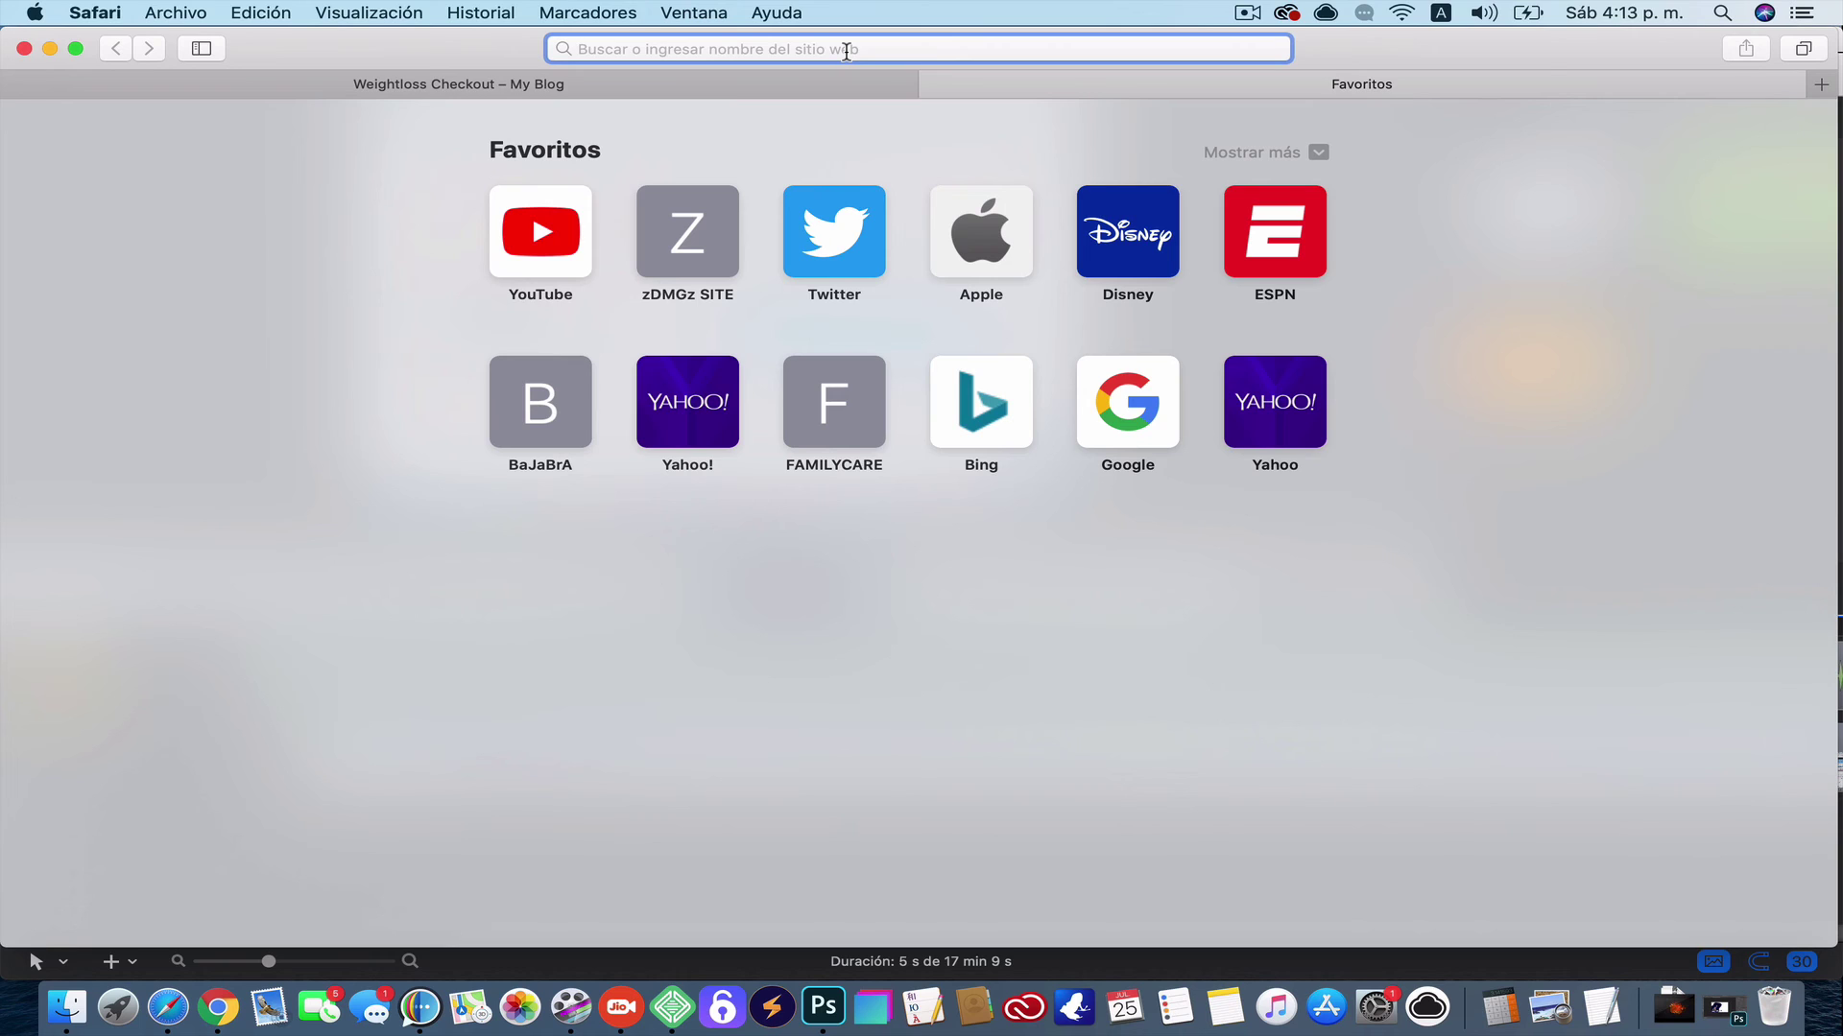
click(775, 91)
scroll(867, 490, up, 5)
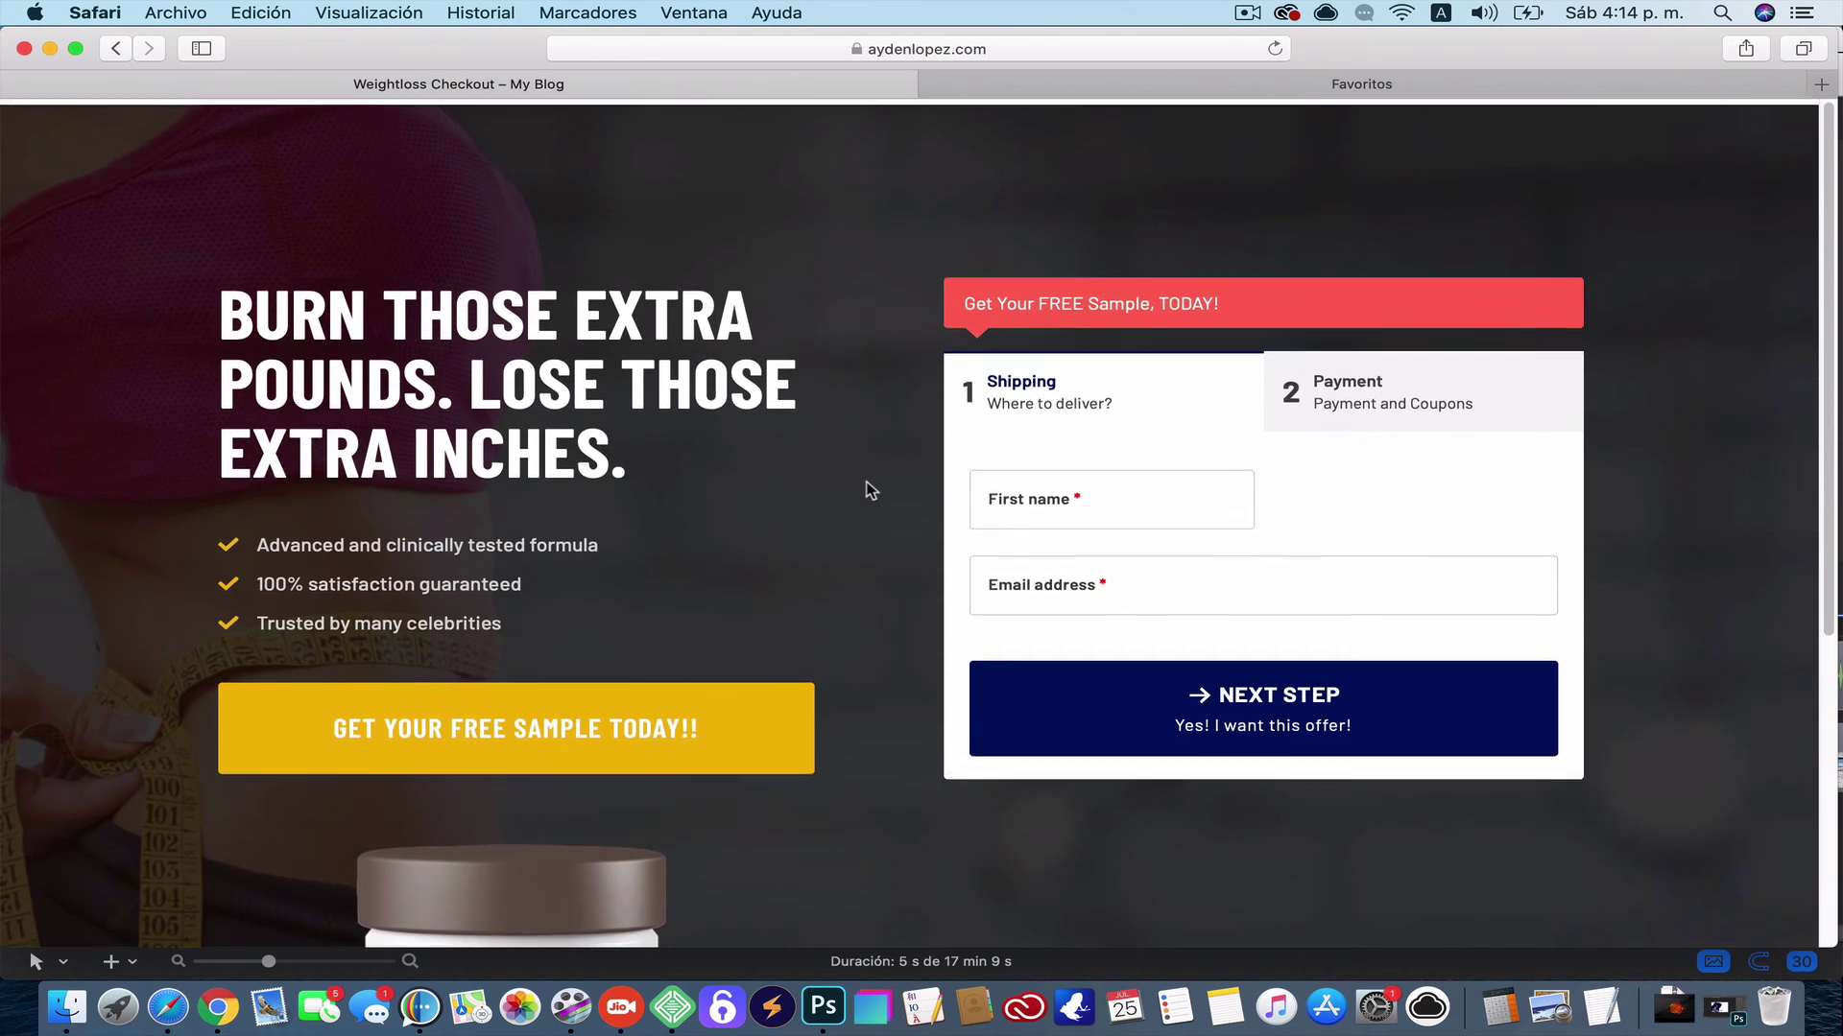
scroll(874, 576, down, 5)
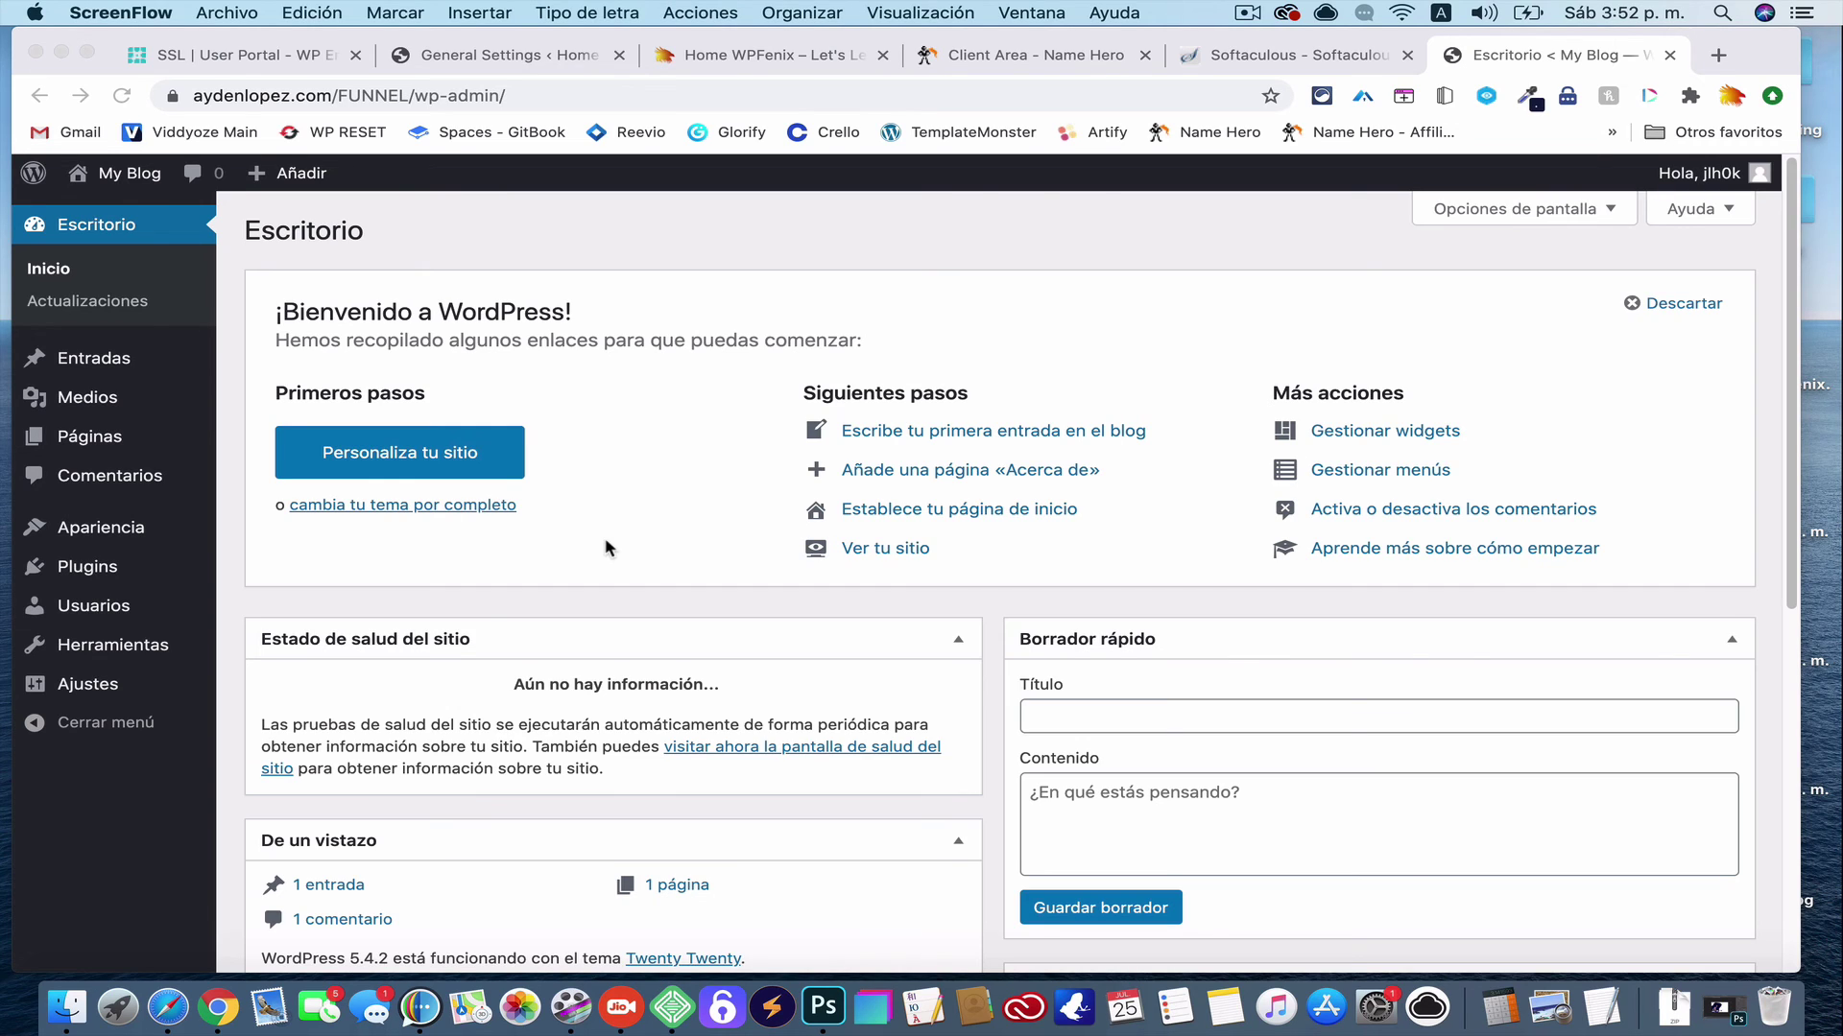
Open the My Blog front end in a separate tab to view its current look, and close that tab
right_click(124, 177)
click(144, 183)
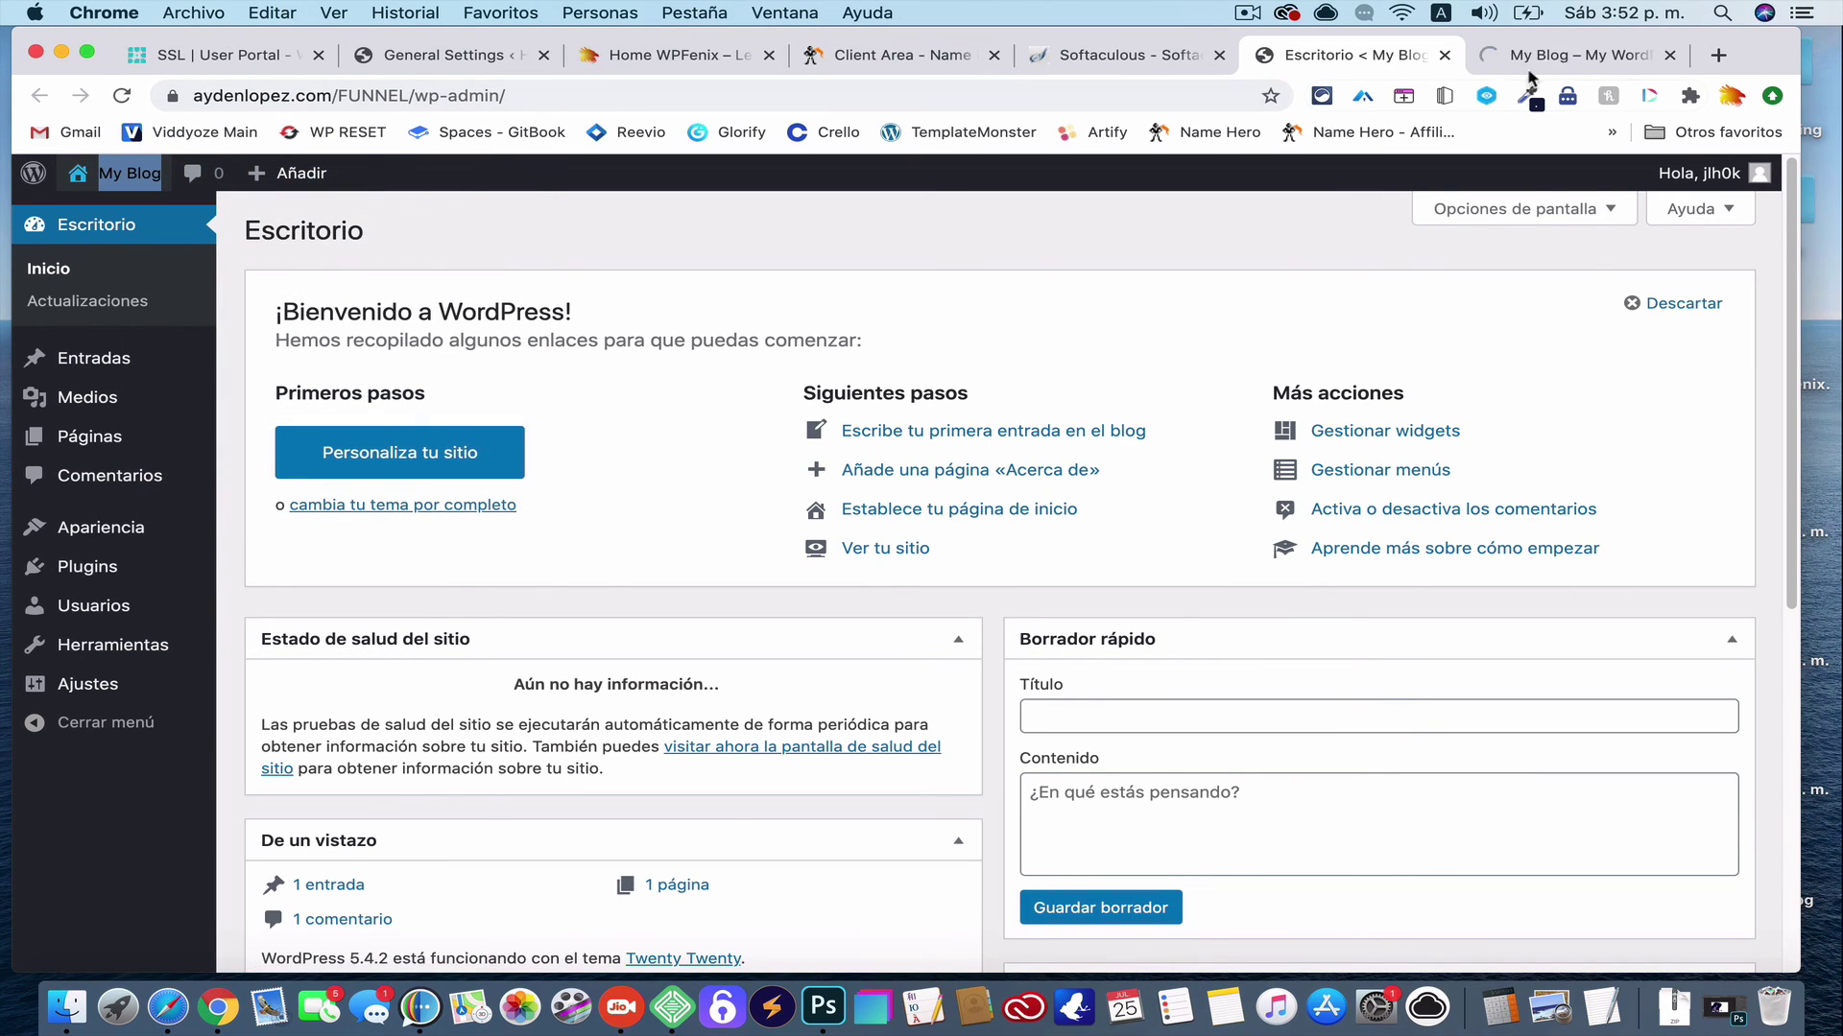
click(1566, 60)
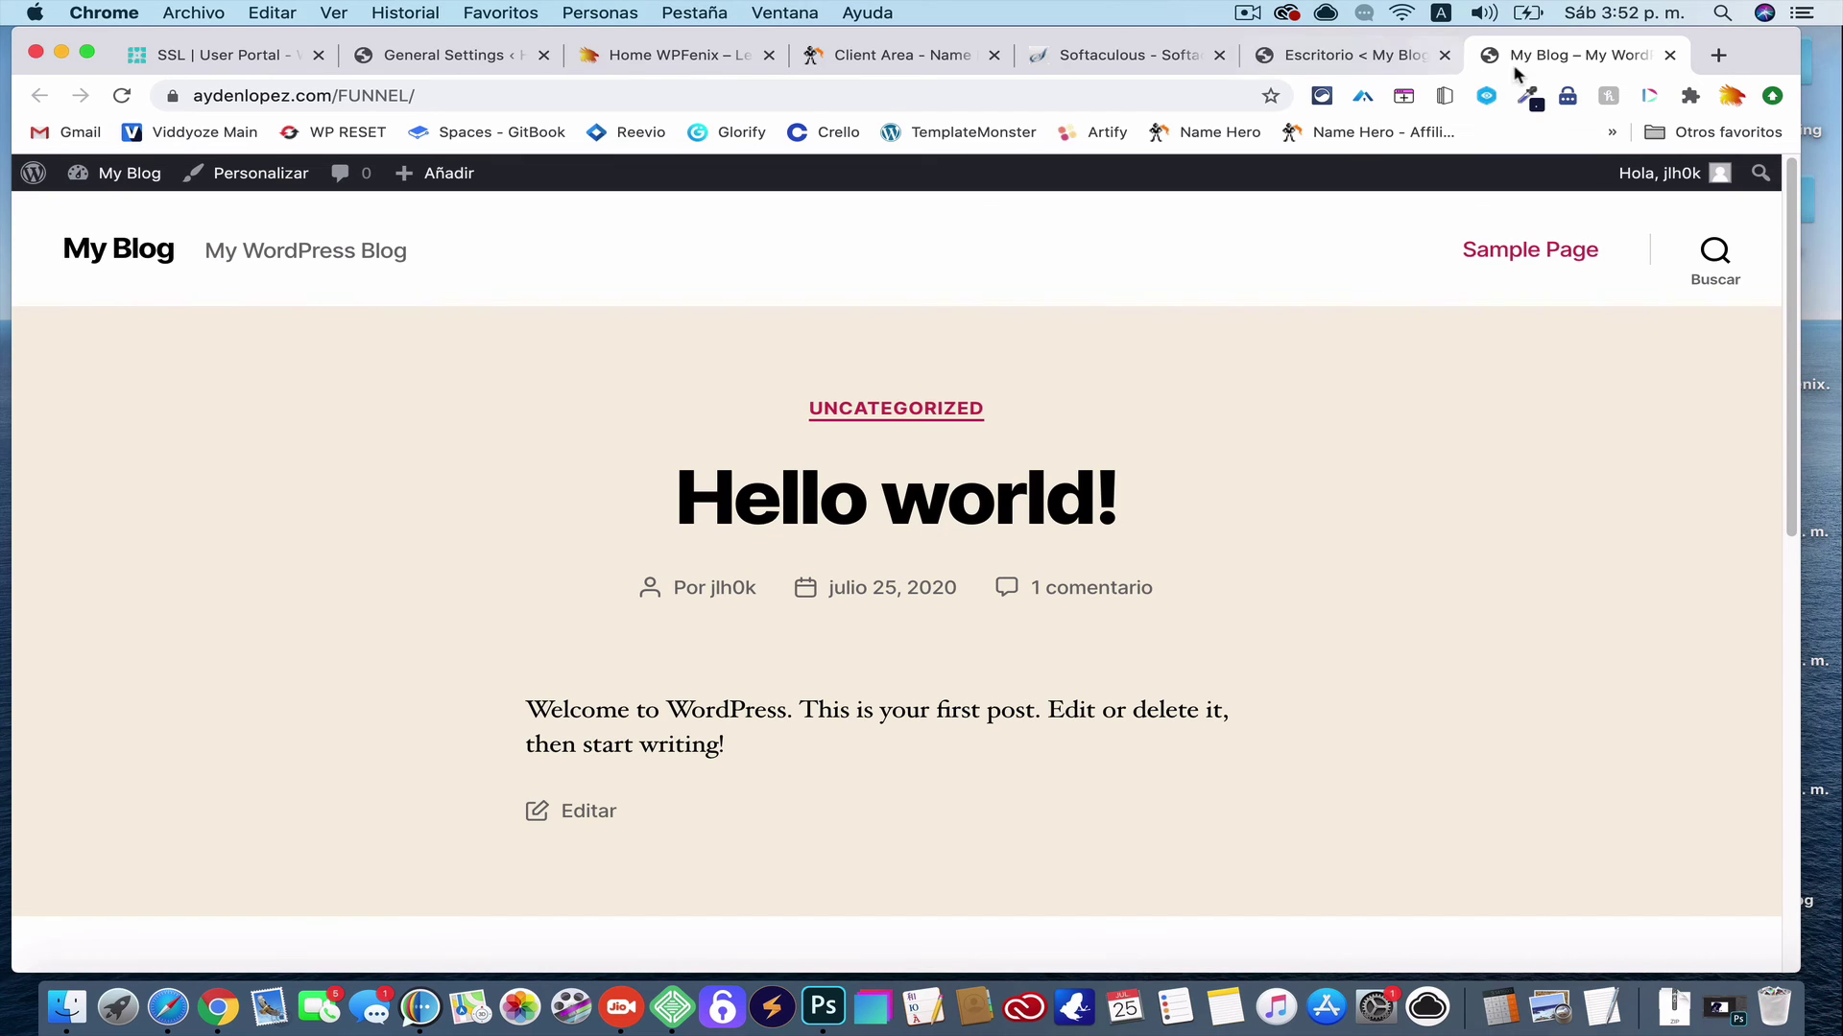
click(1670, 54)
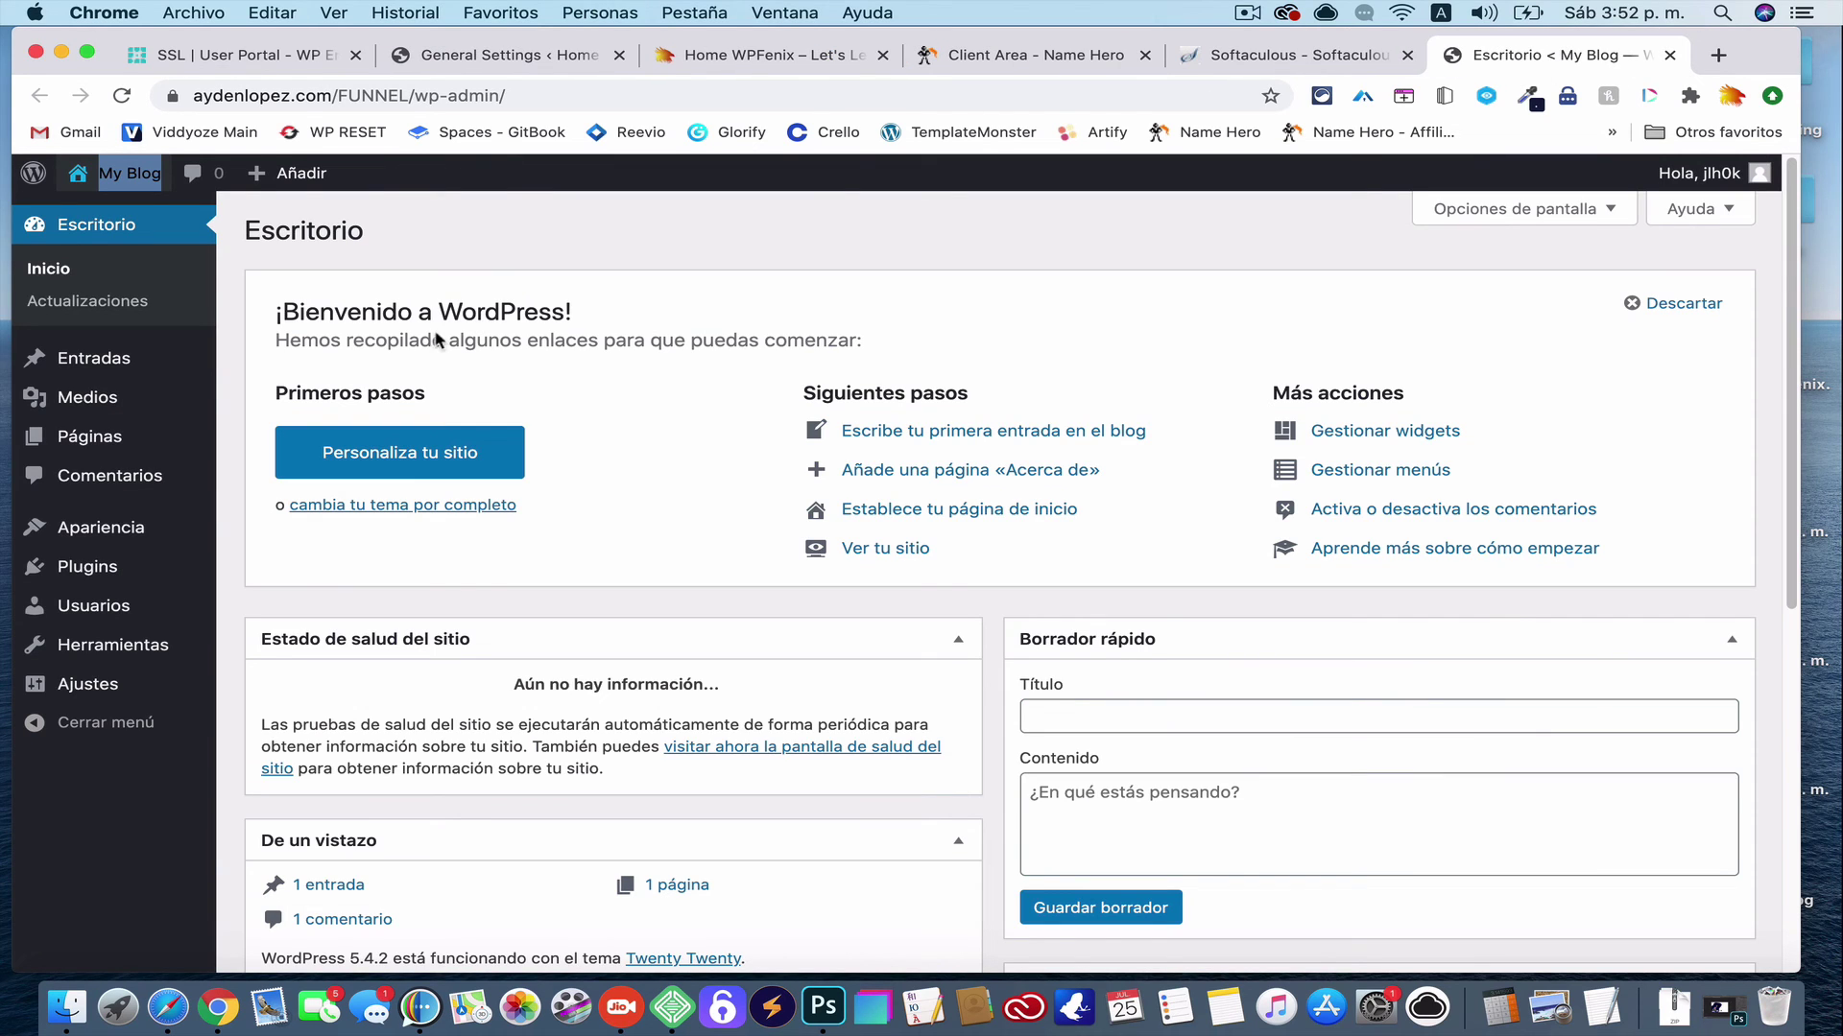
Go to the page for adding new themes and search for ASTRA
mouse_move(123, 549)
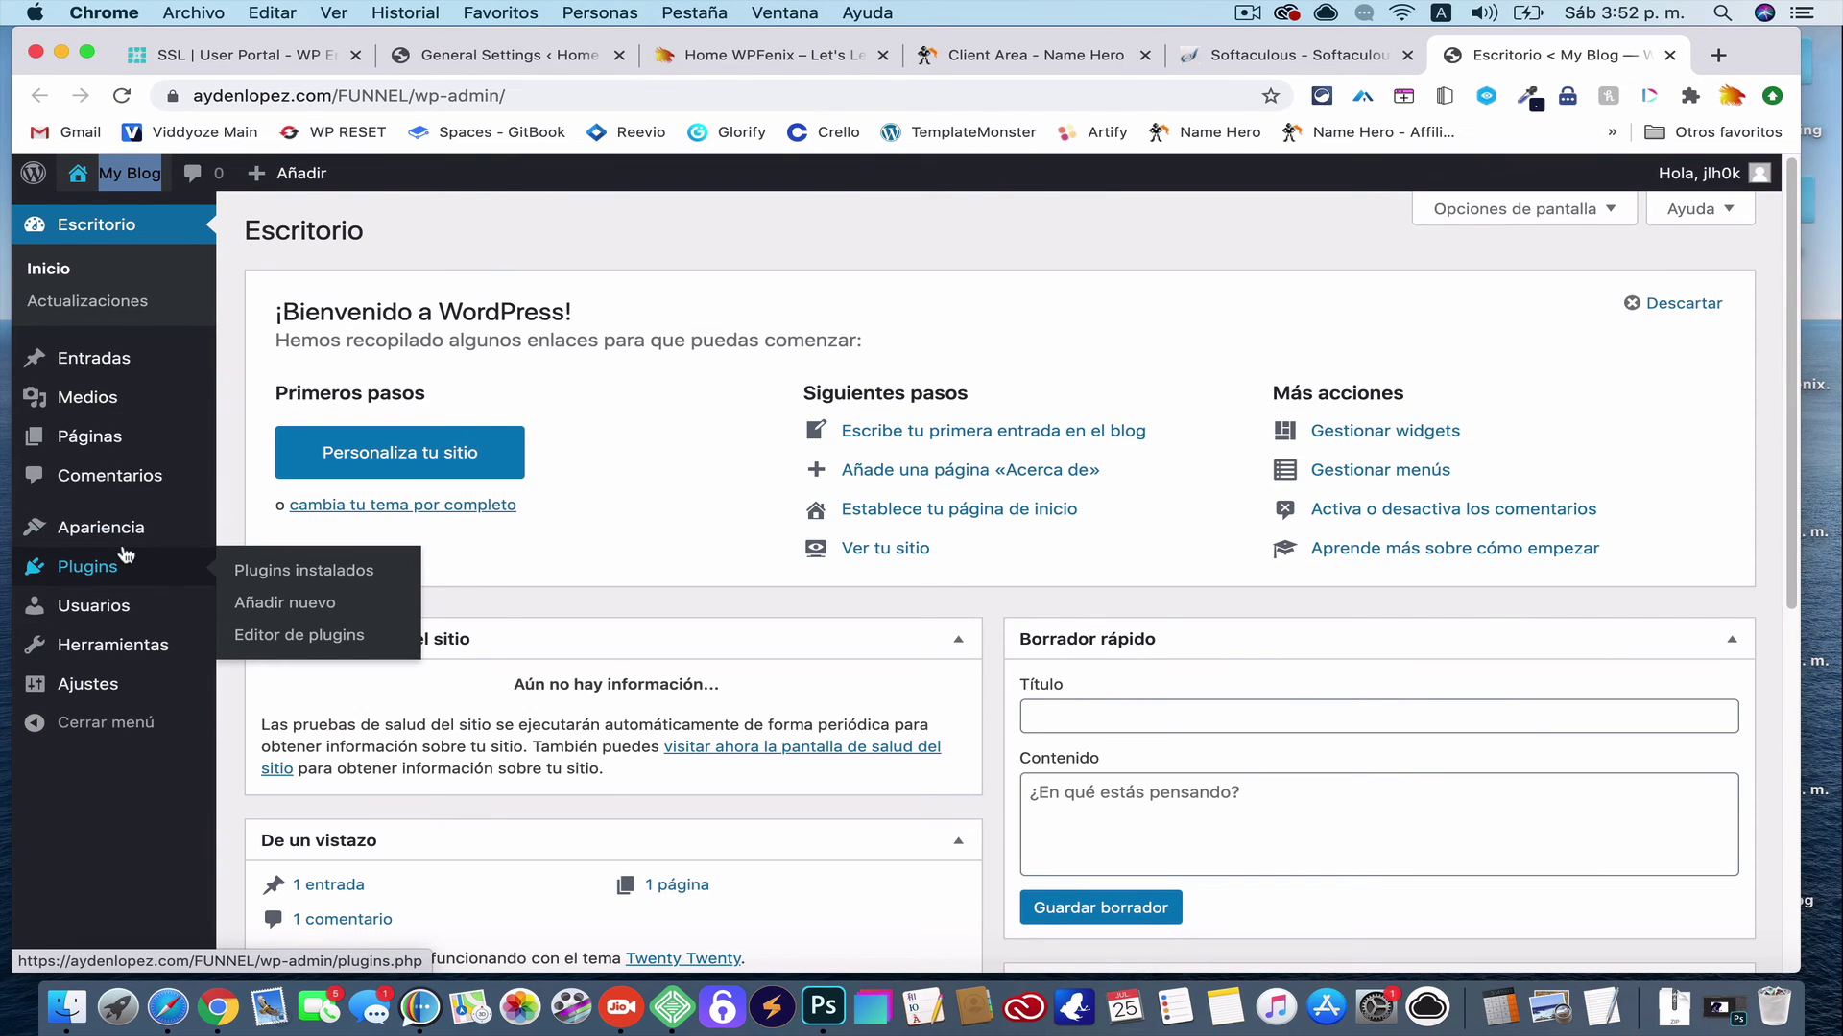
click(250, 537)
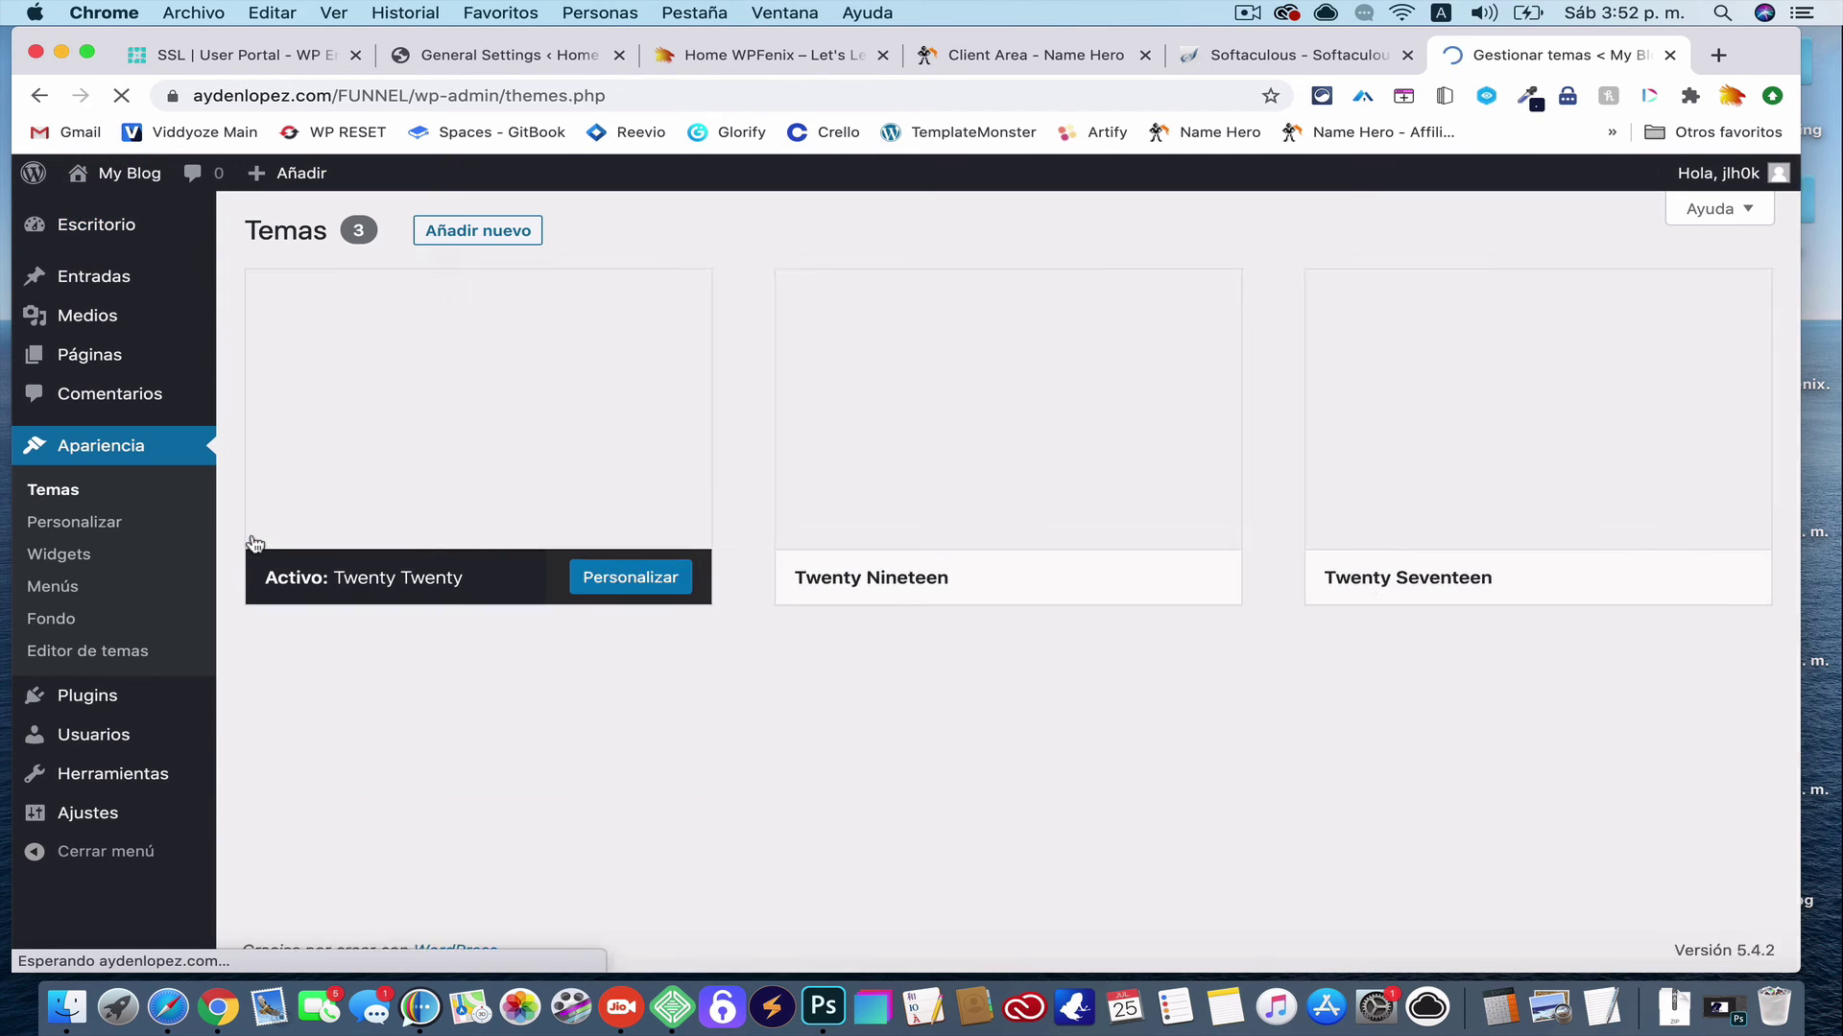
click(500, 232)
click(1435, 300)
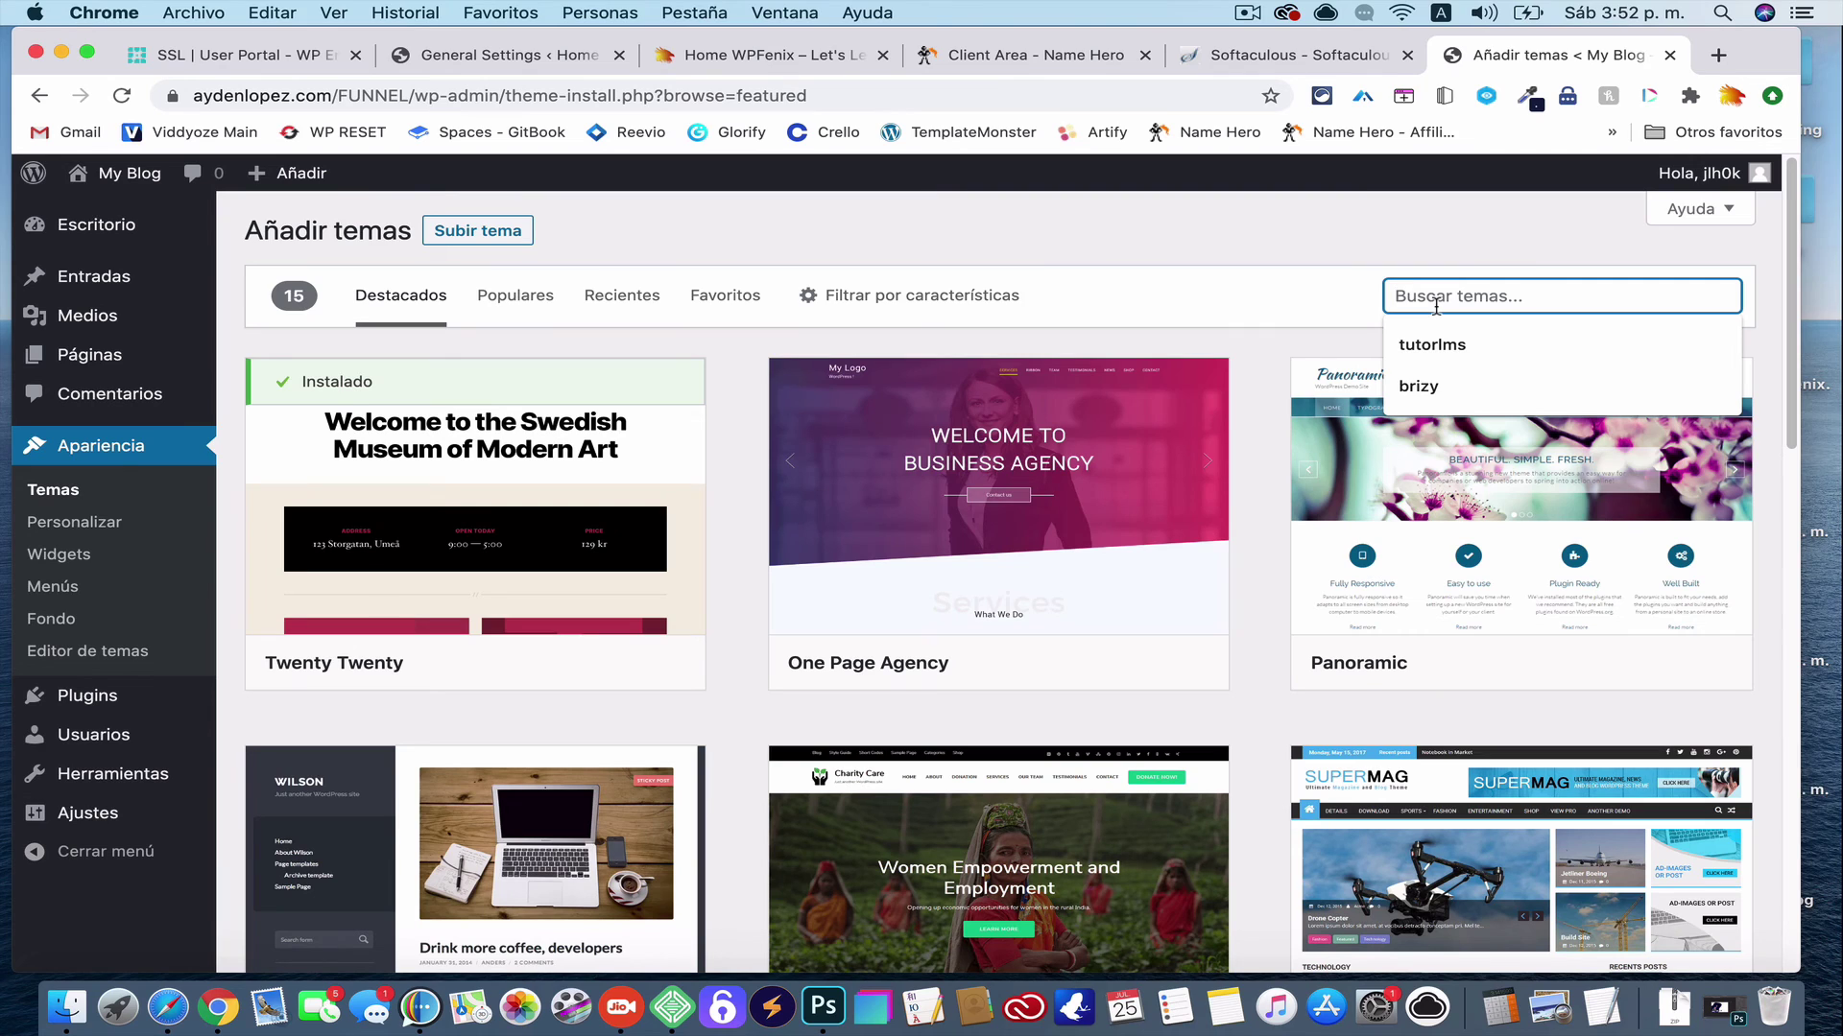
text(ASTRA)
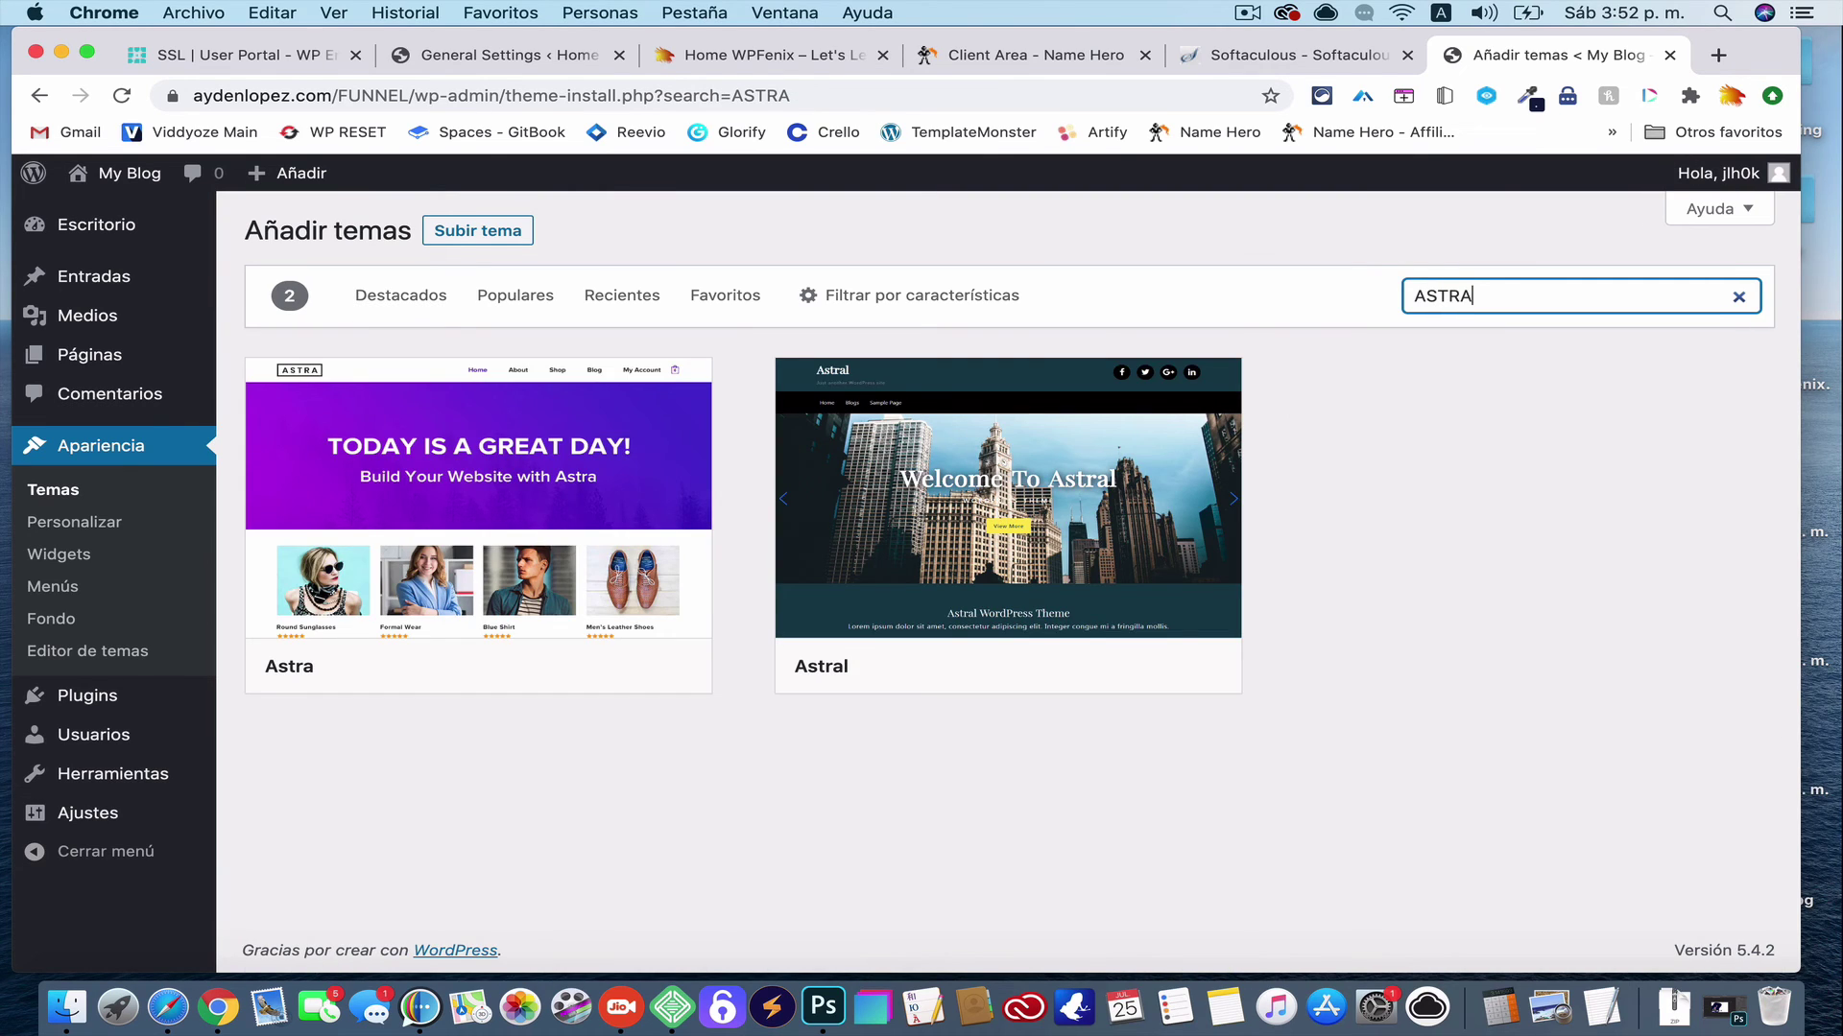
mouse_move(538, 667)
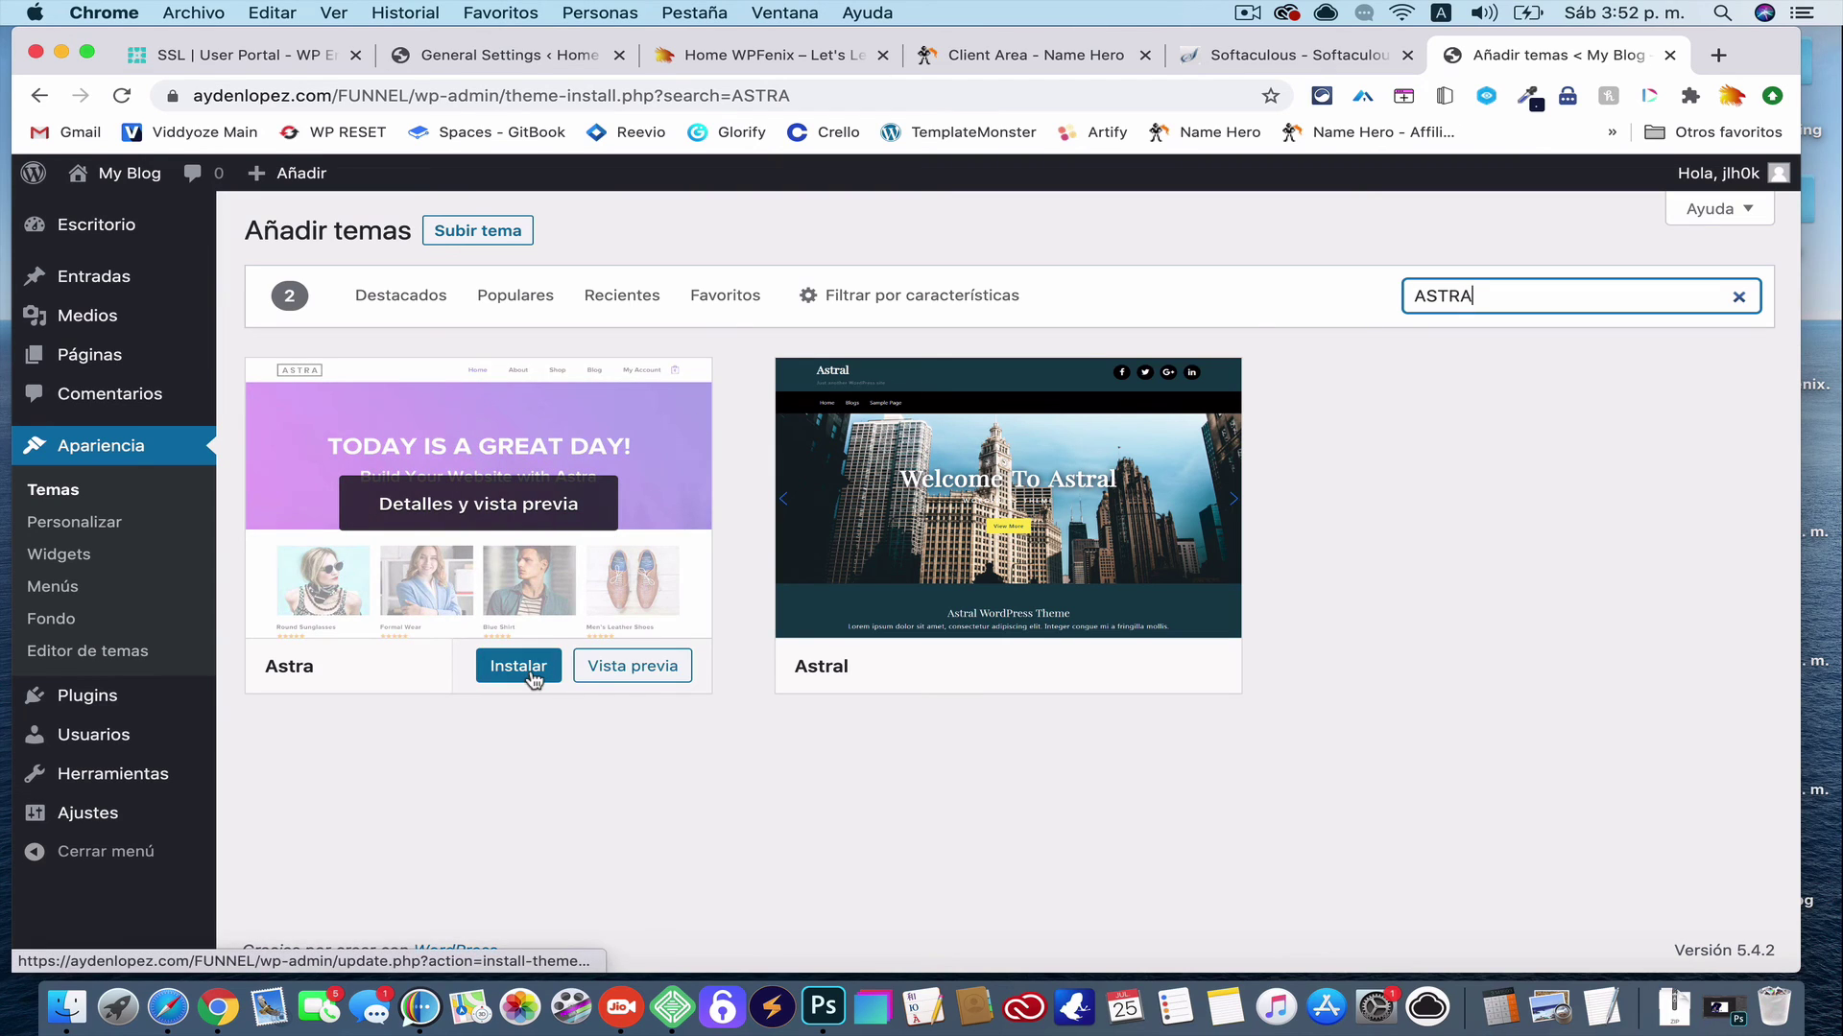
Search the themes for OCEANWP instead, and install and activate the OceanWP theme
double_click(1474, 300)
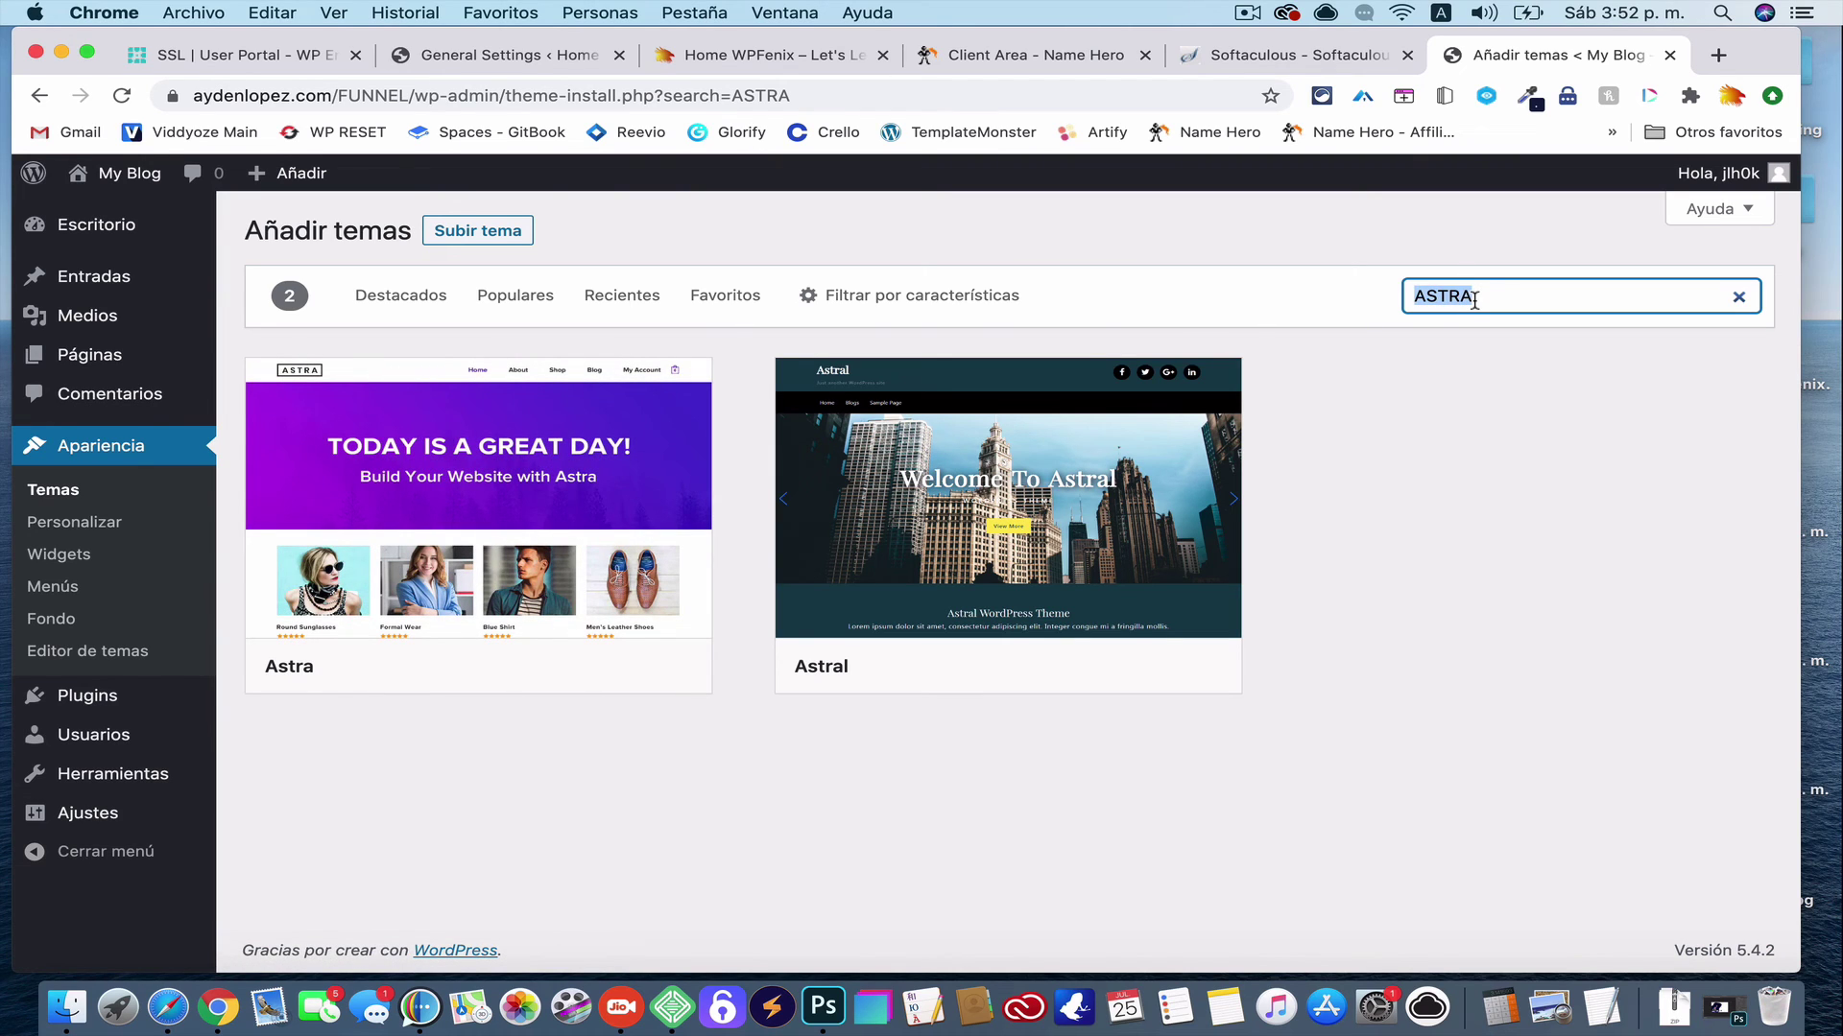
text(OCEANWP)
mouse_move(495, 683)
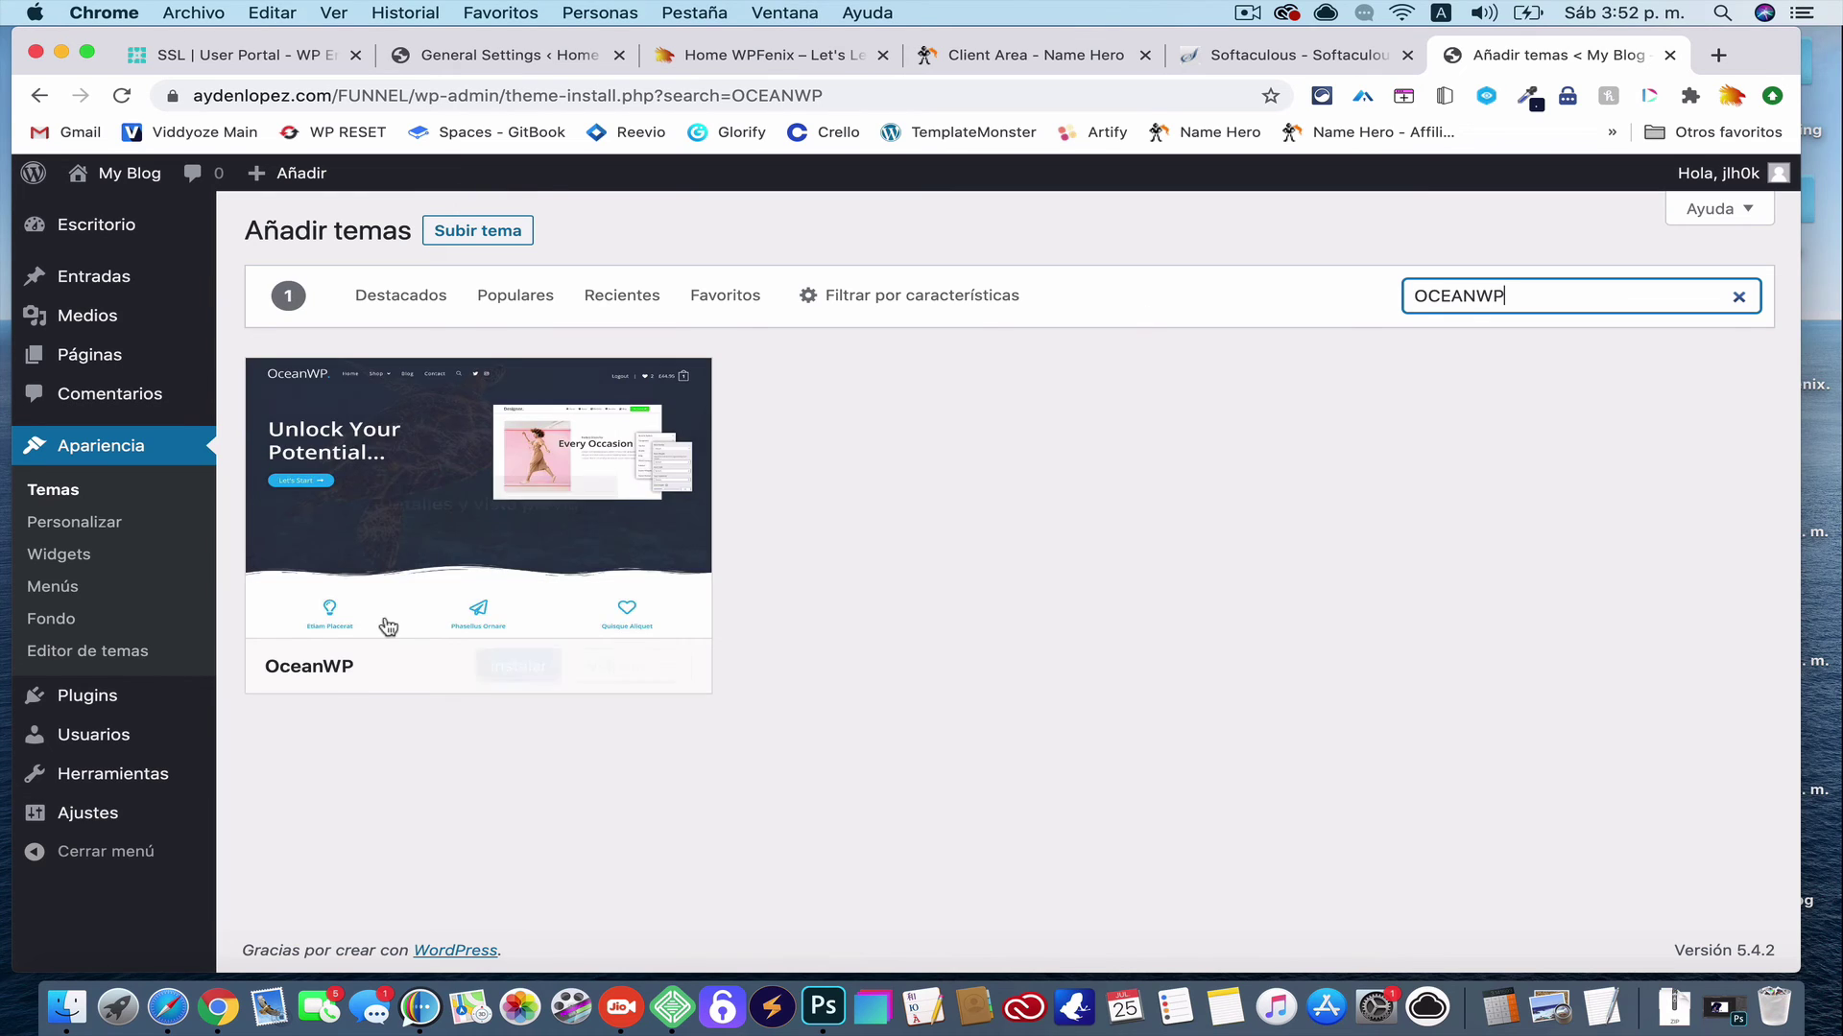
click(516, 674)
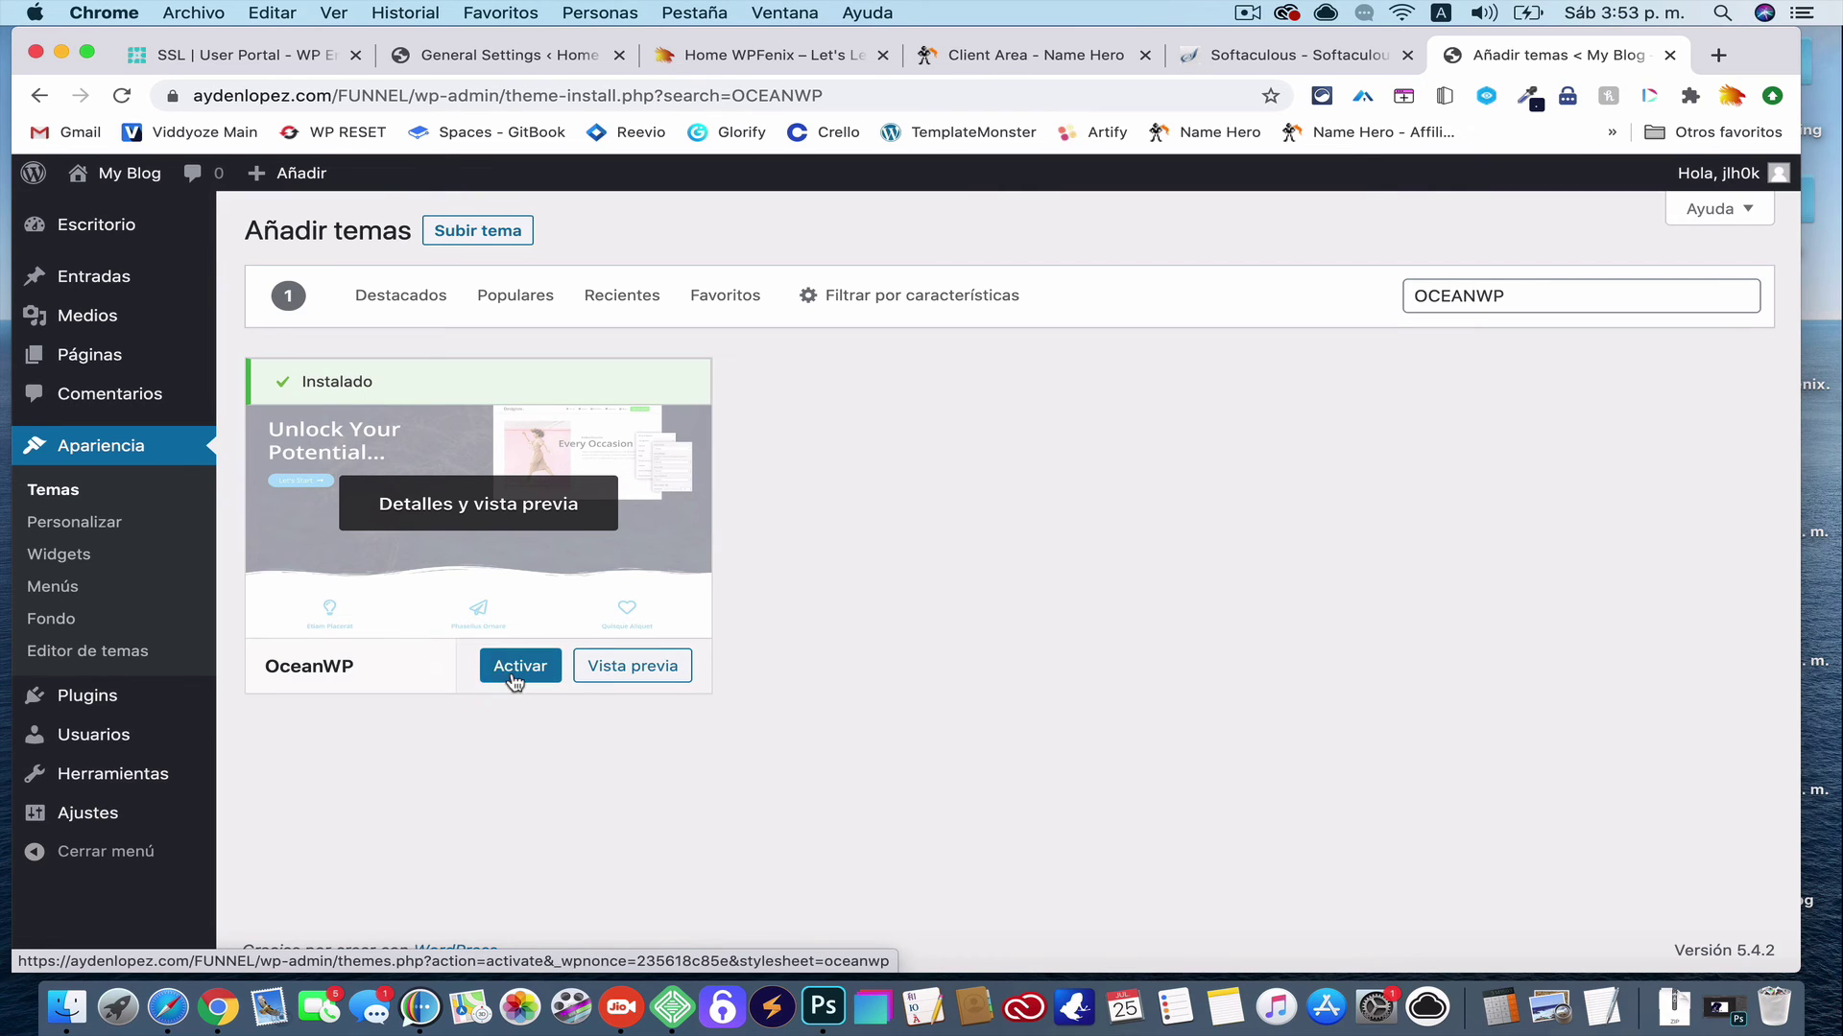
click(516, 680)
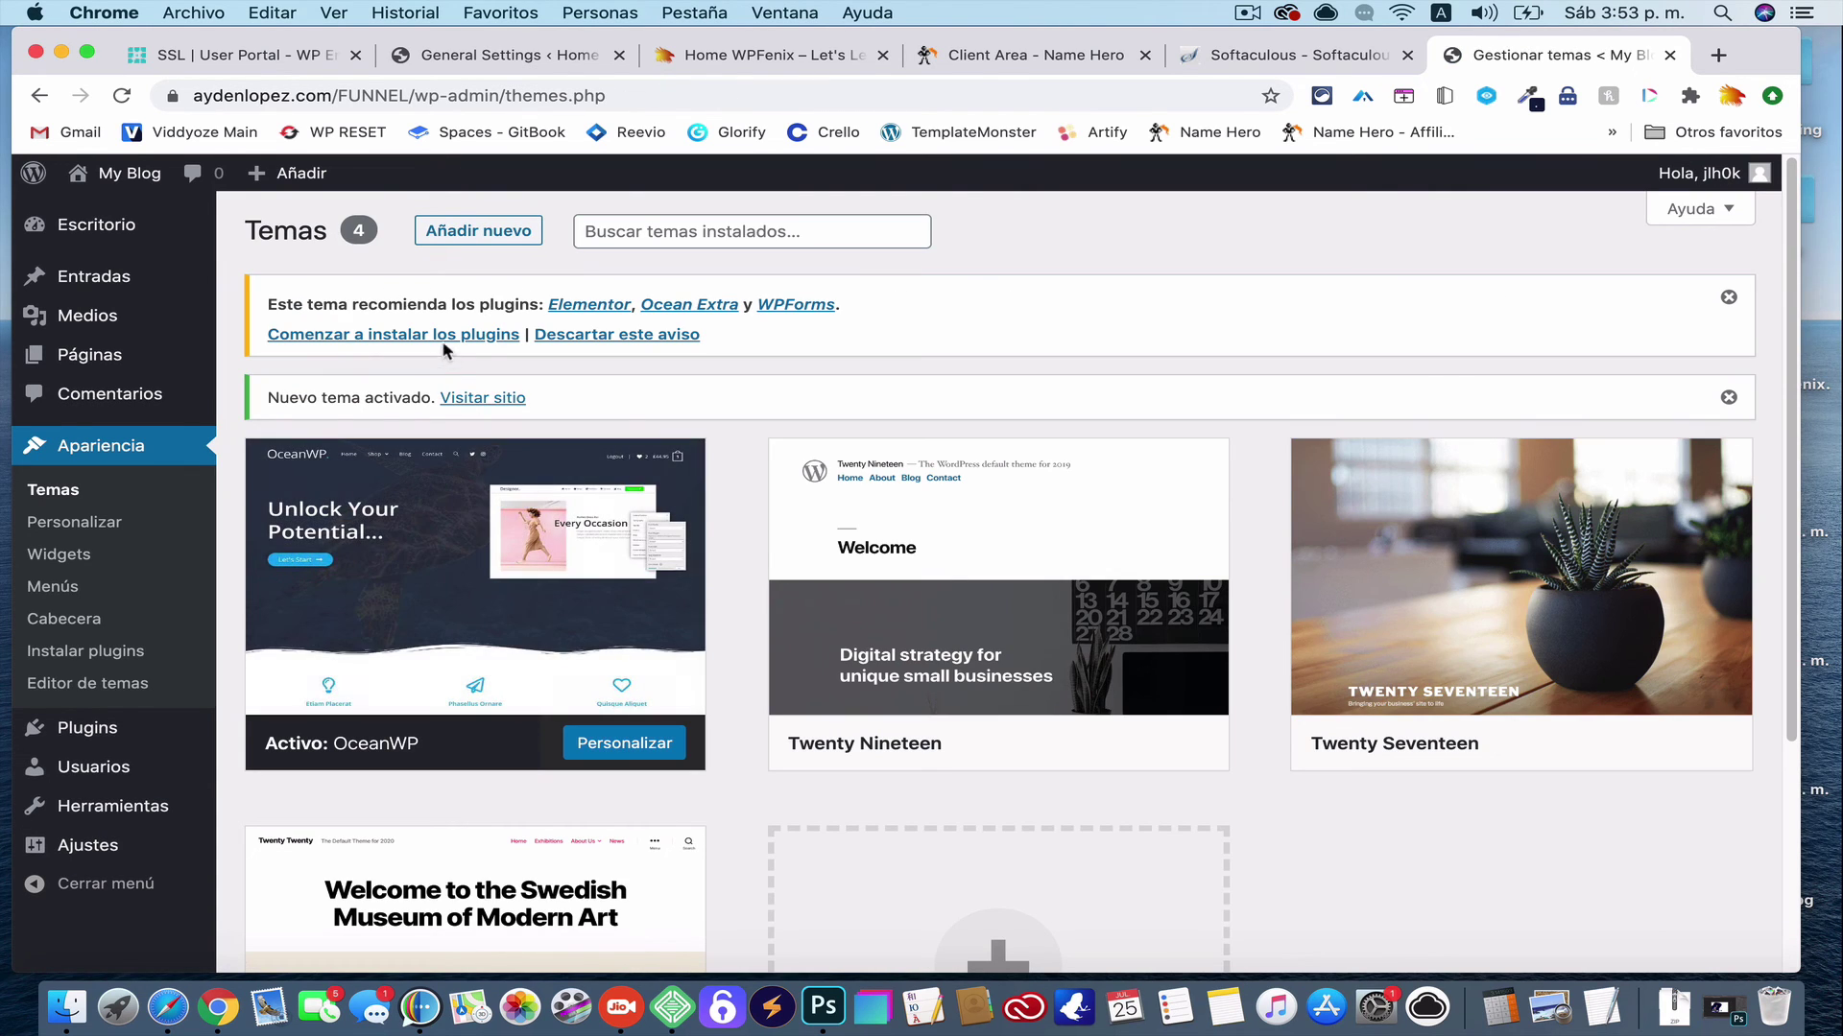
Bulk-install the theme's three recommended plugins: Elementor, Ocean Extra and WPForms
click(443, 338)
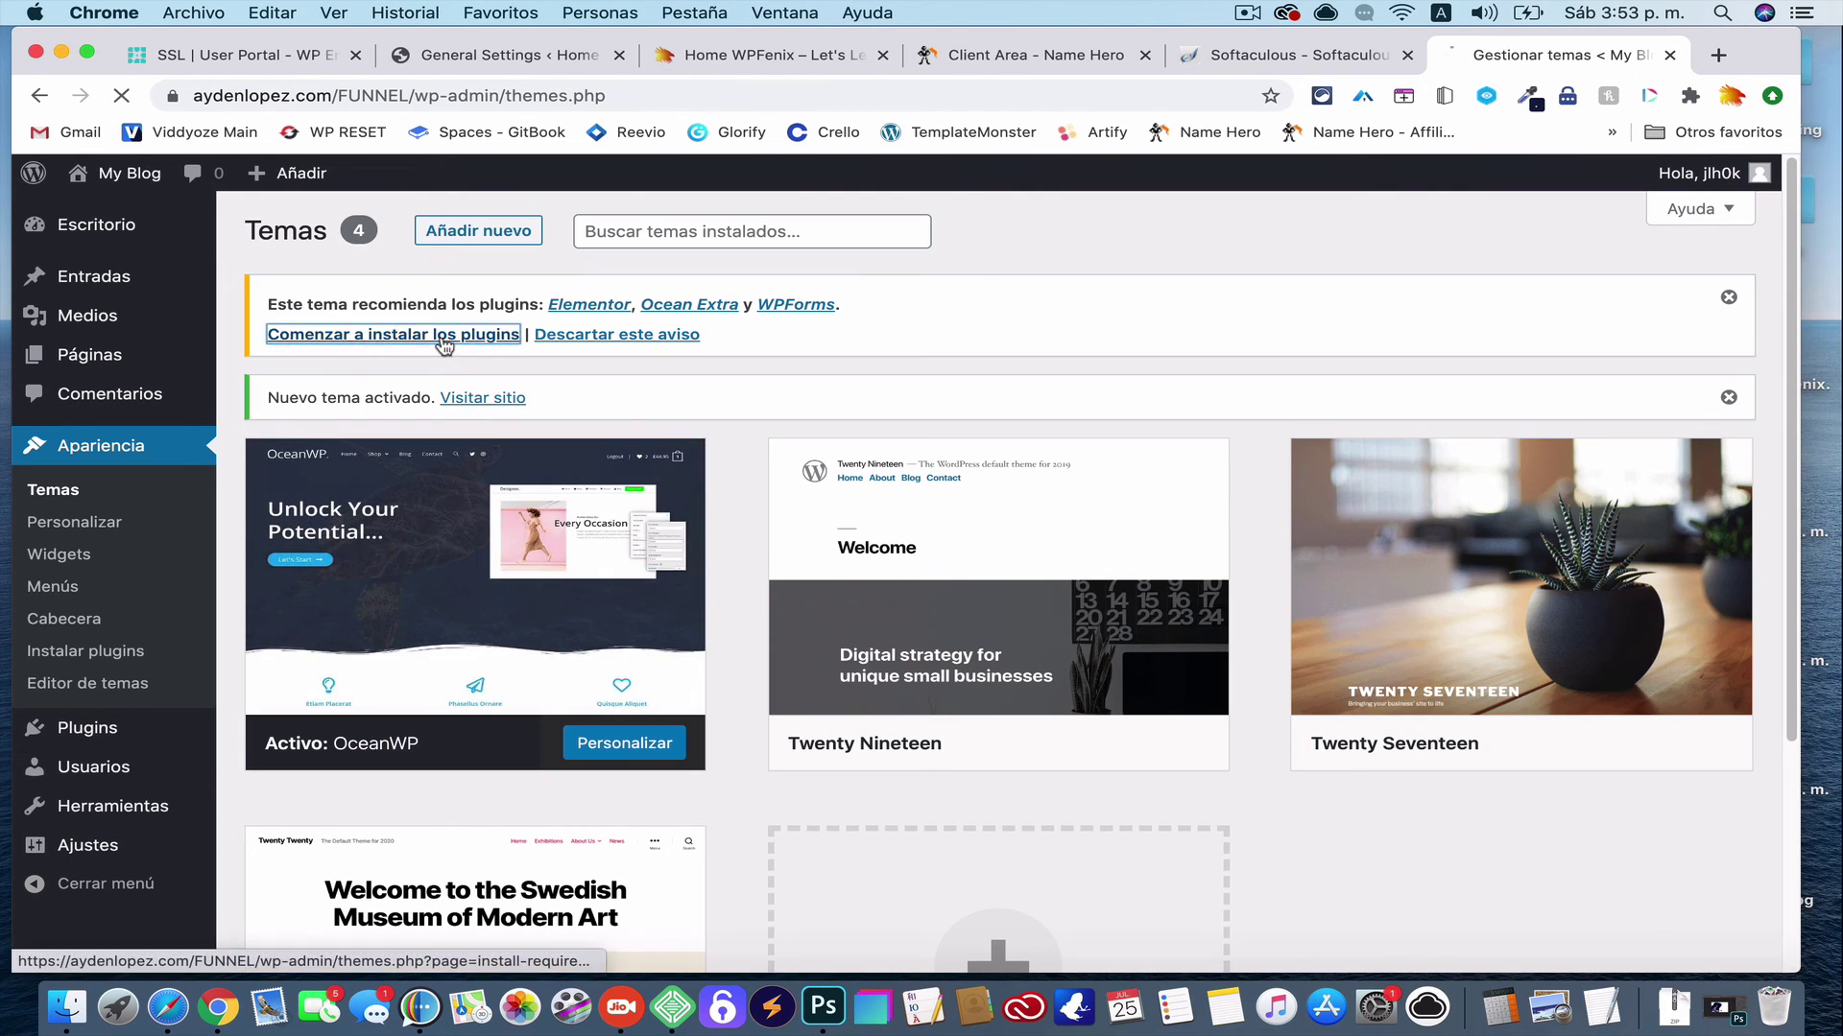
click(269, 361)
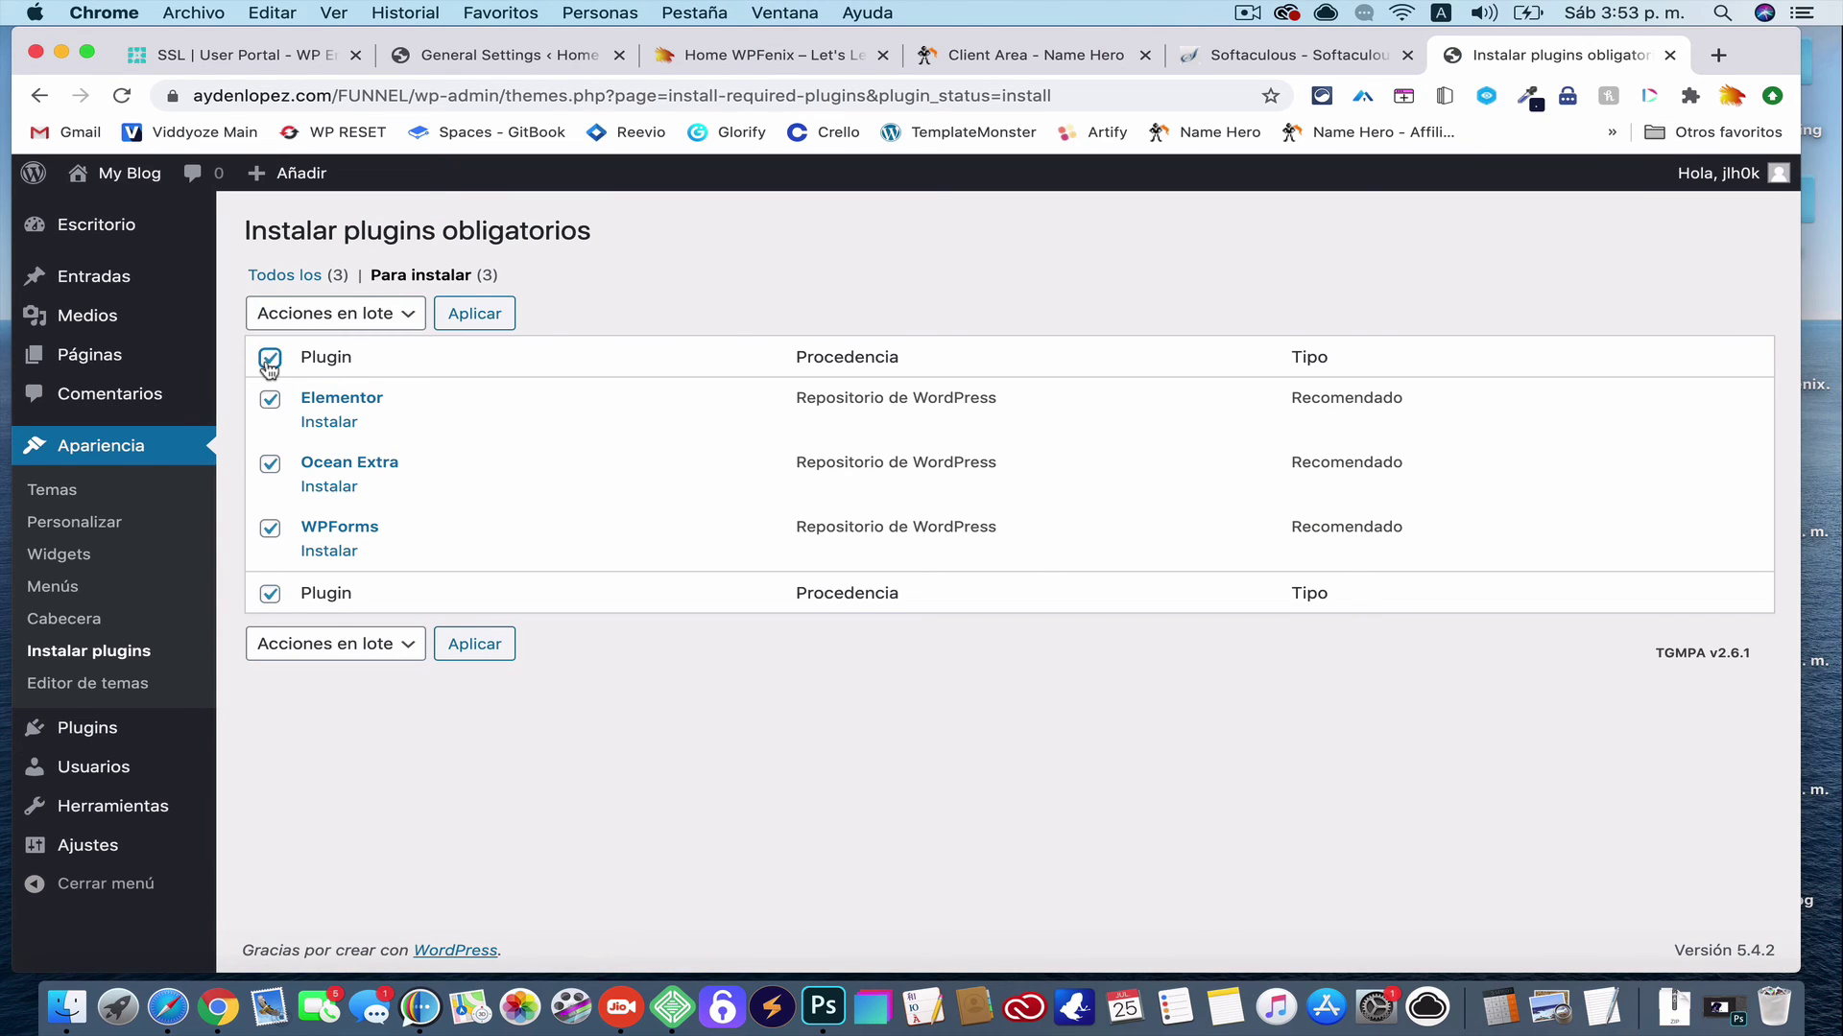
click(288, 313)
click(288, 334)
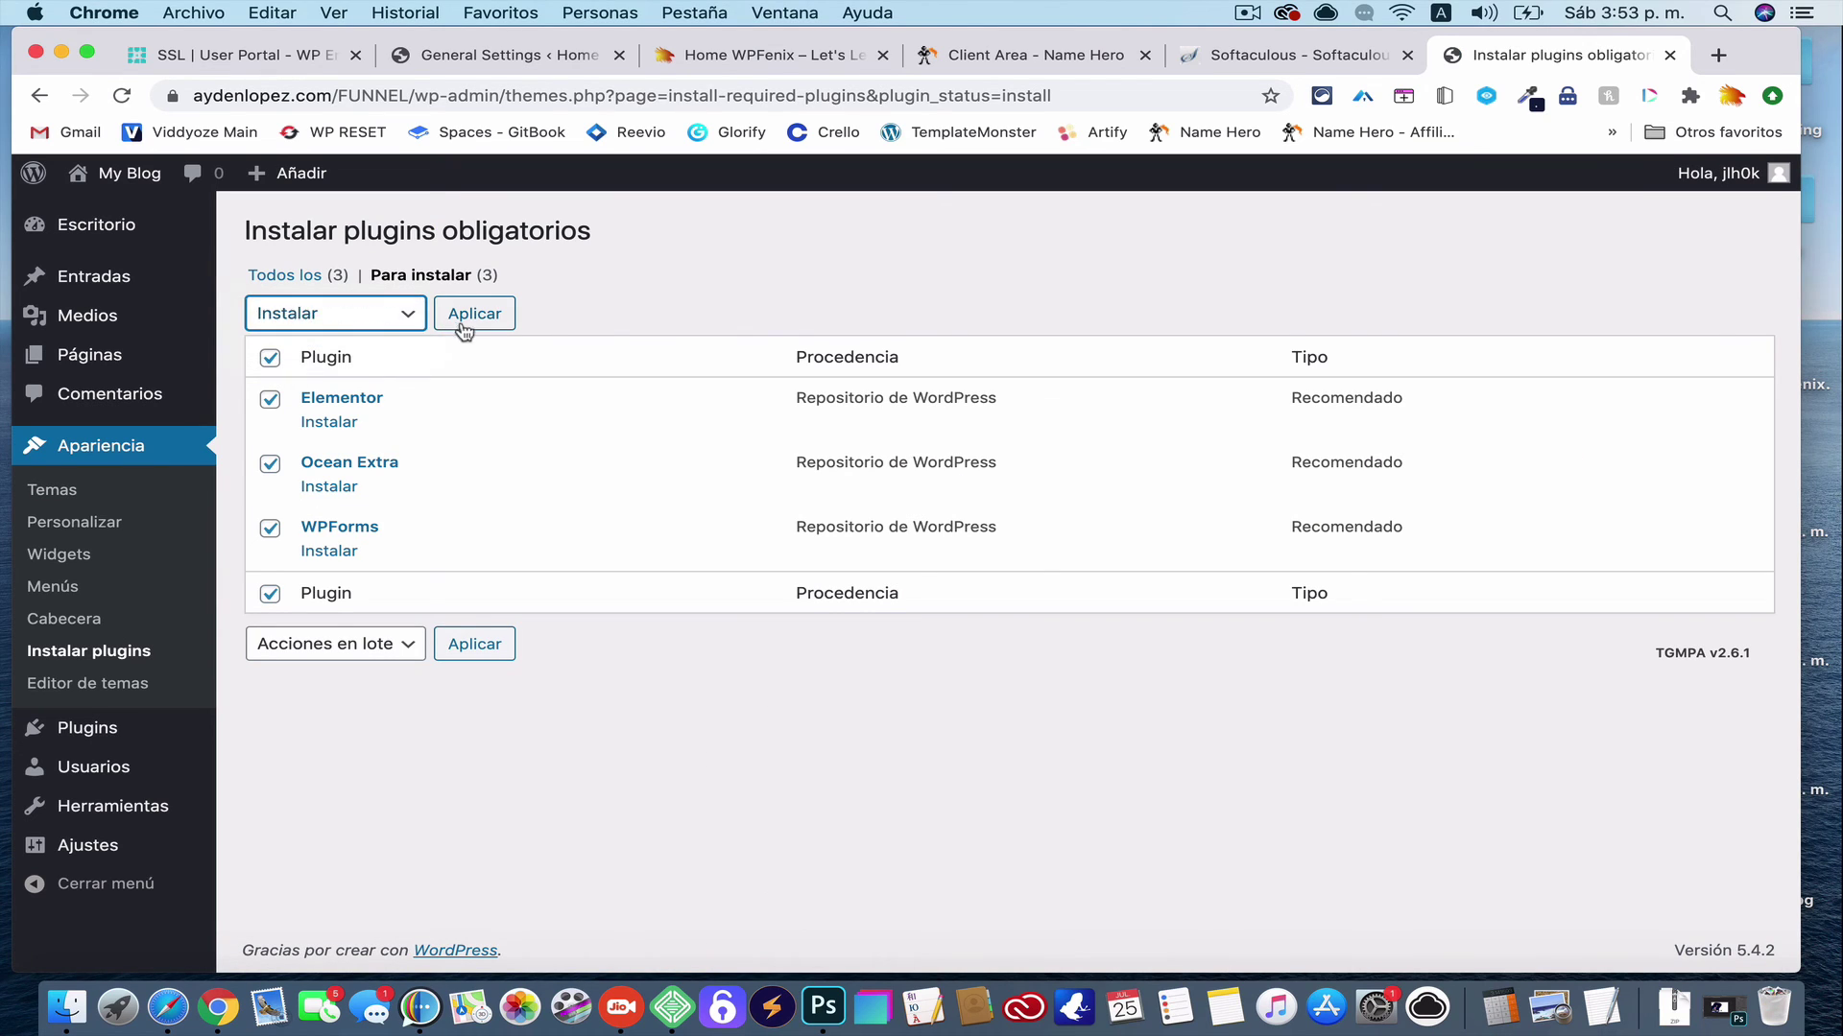
click(465, 327)
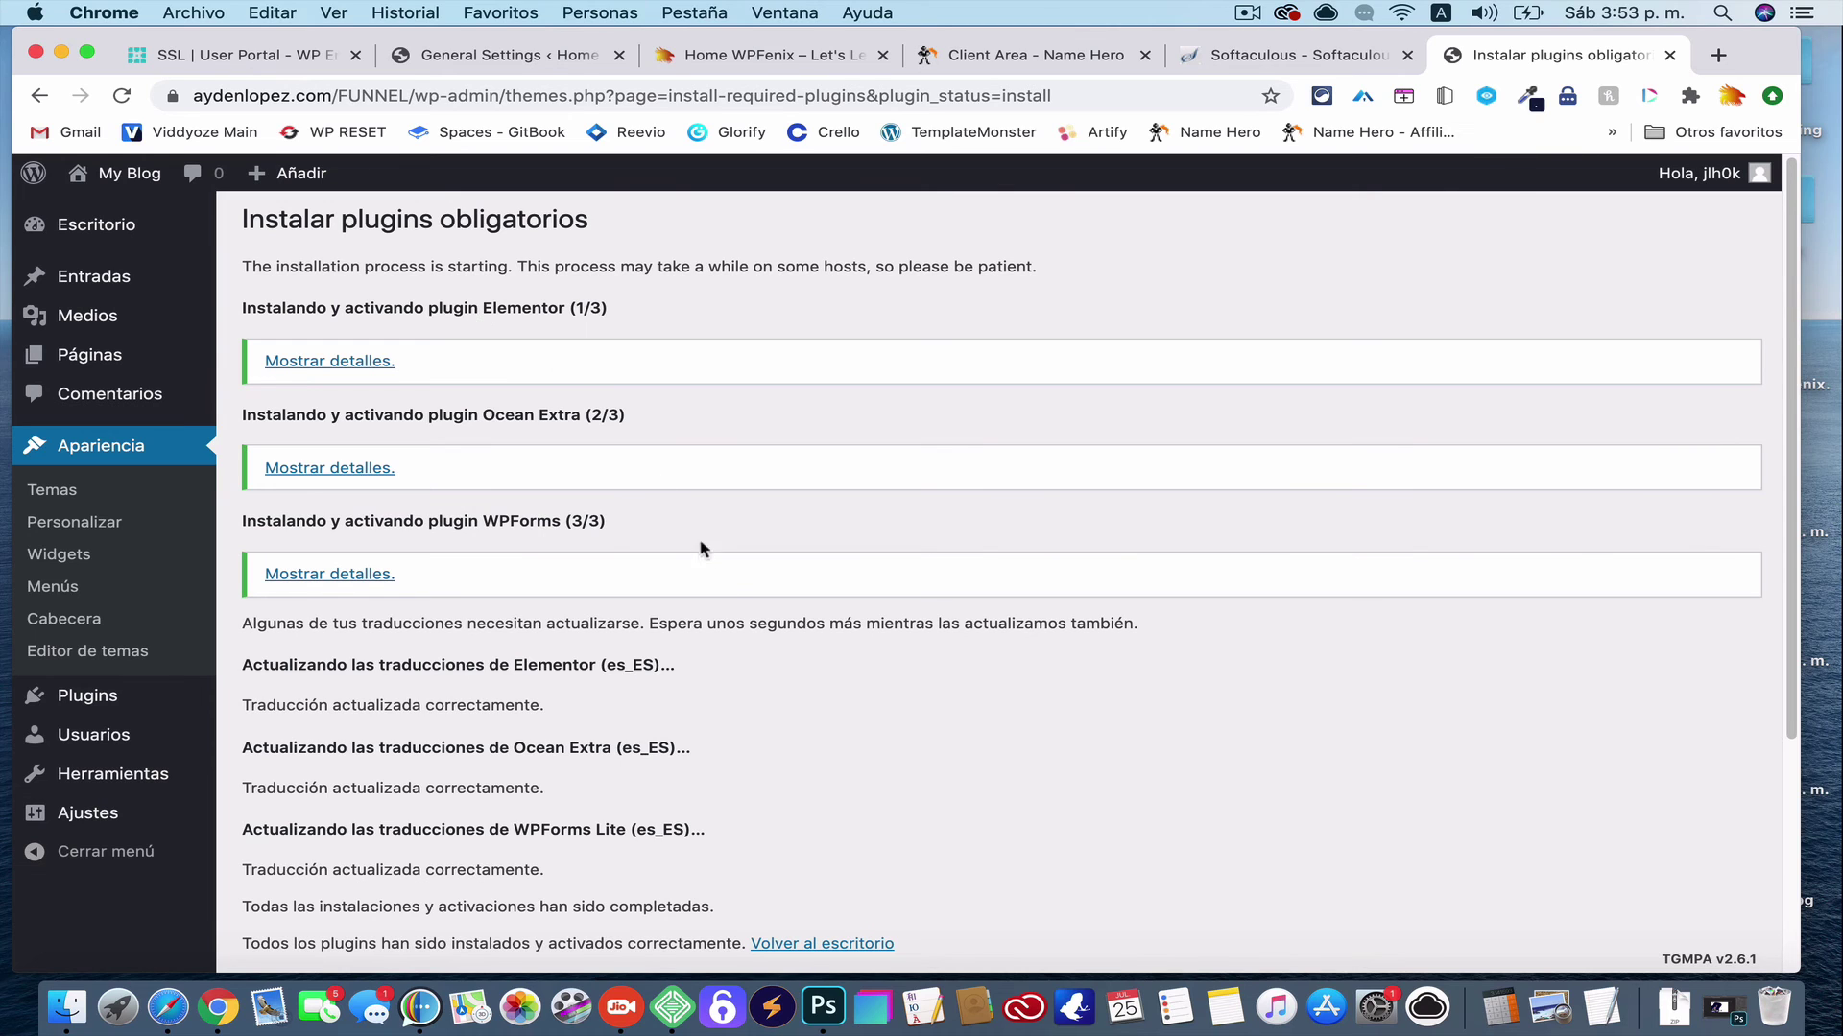
Leave the finished plugin installation for the dashboard and skip the OceanWP setup wizard
scroll(748, 611, down, 3)
scroll(750, 612, down, 1)
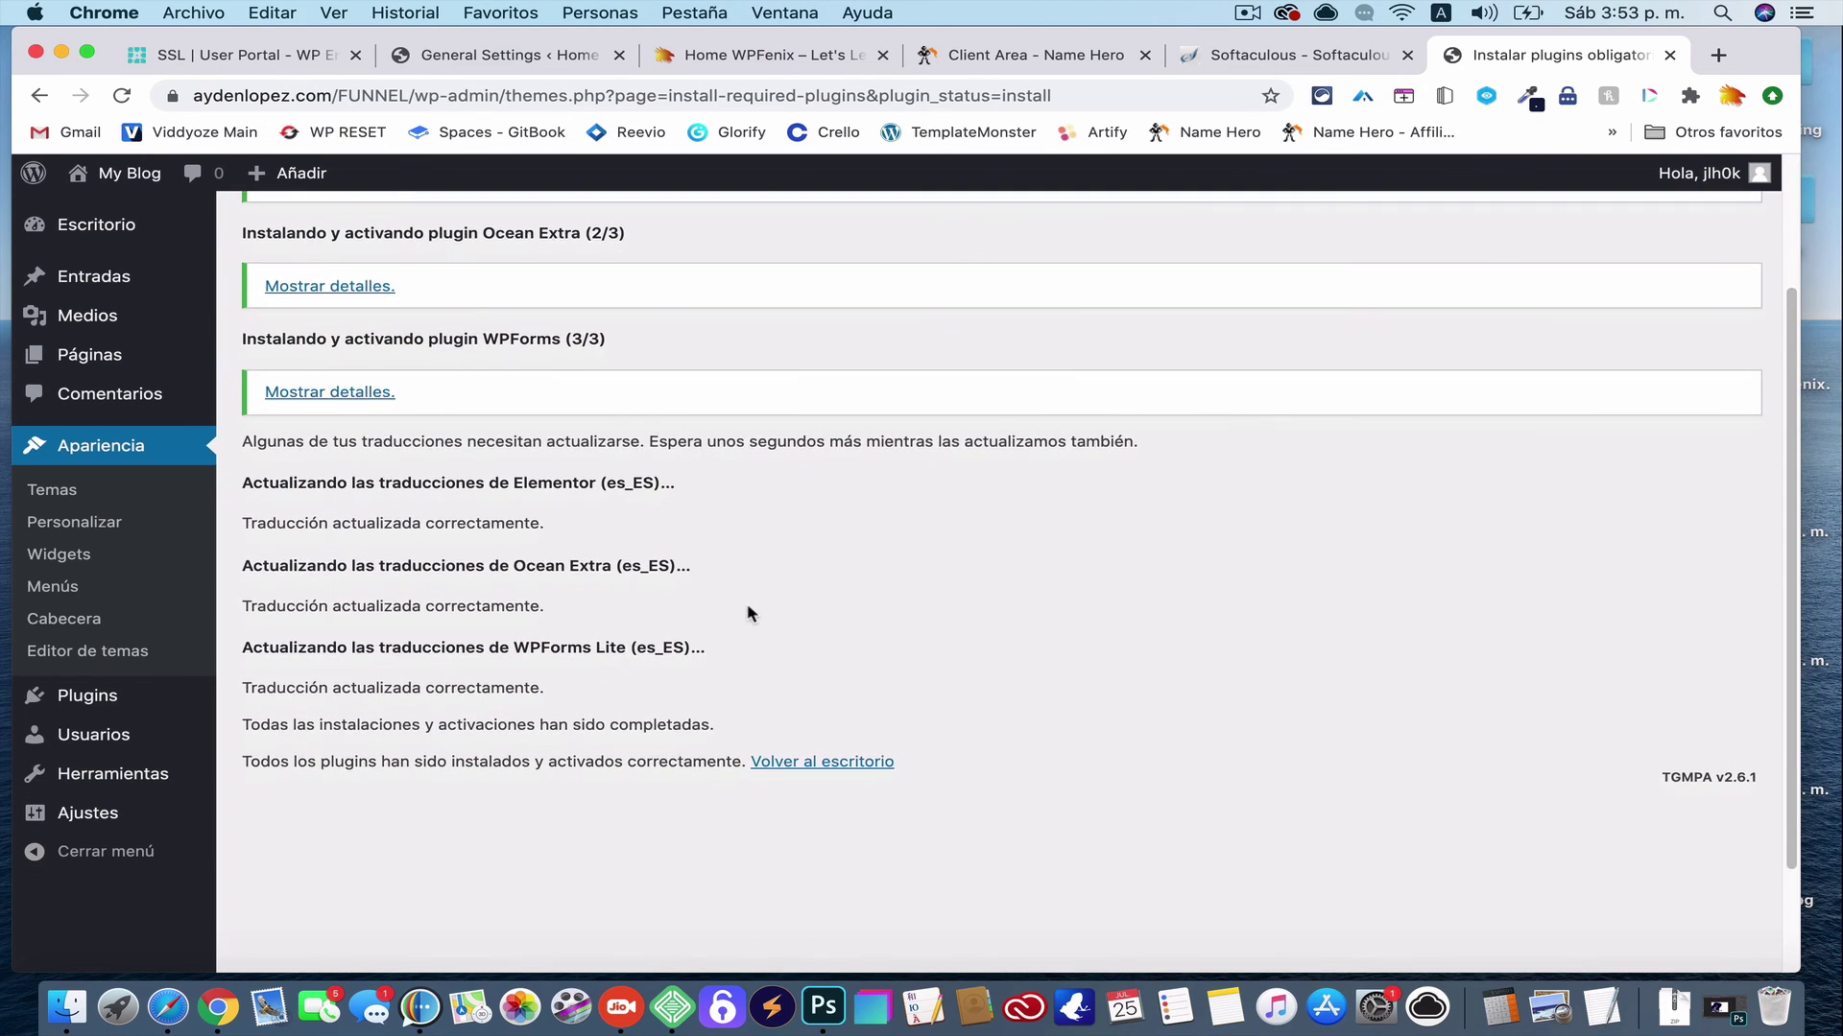
click(847, 763)
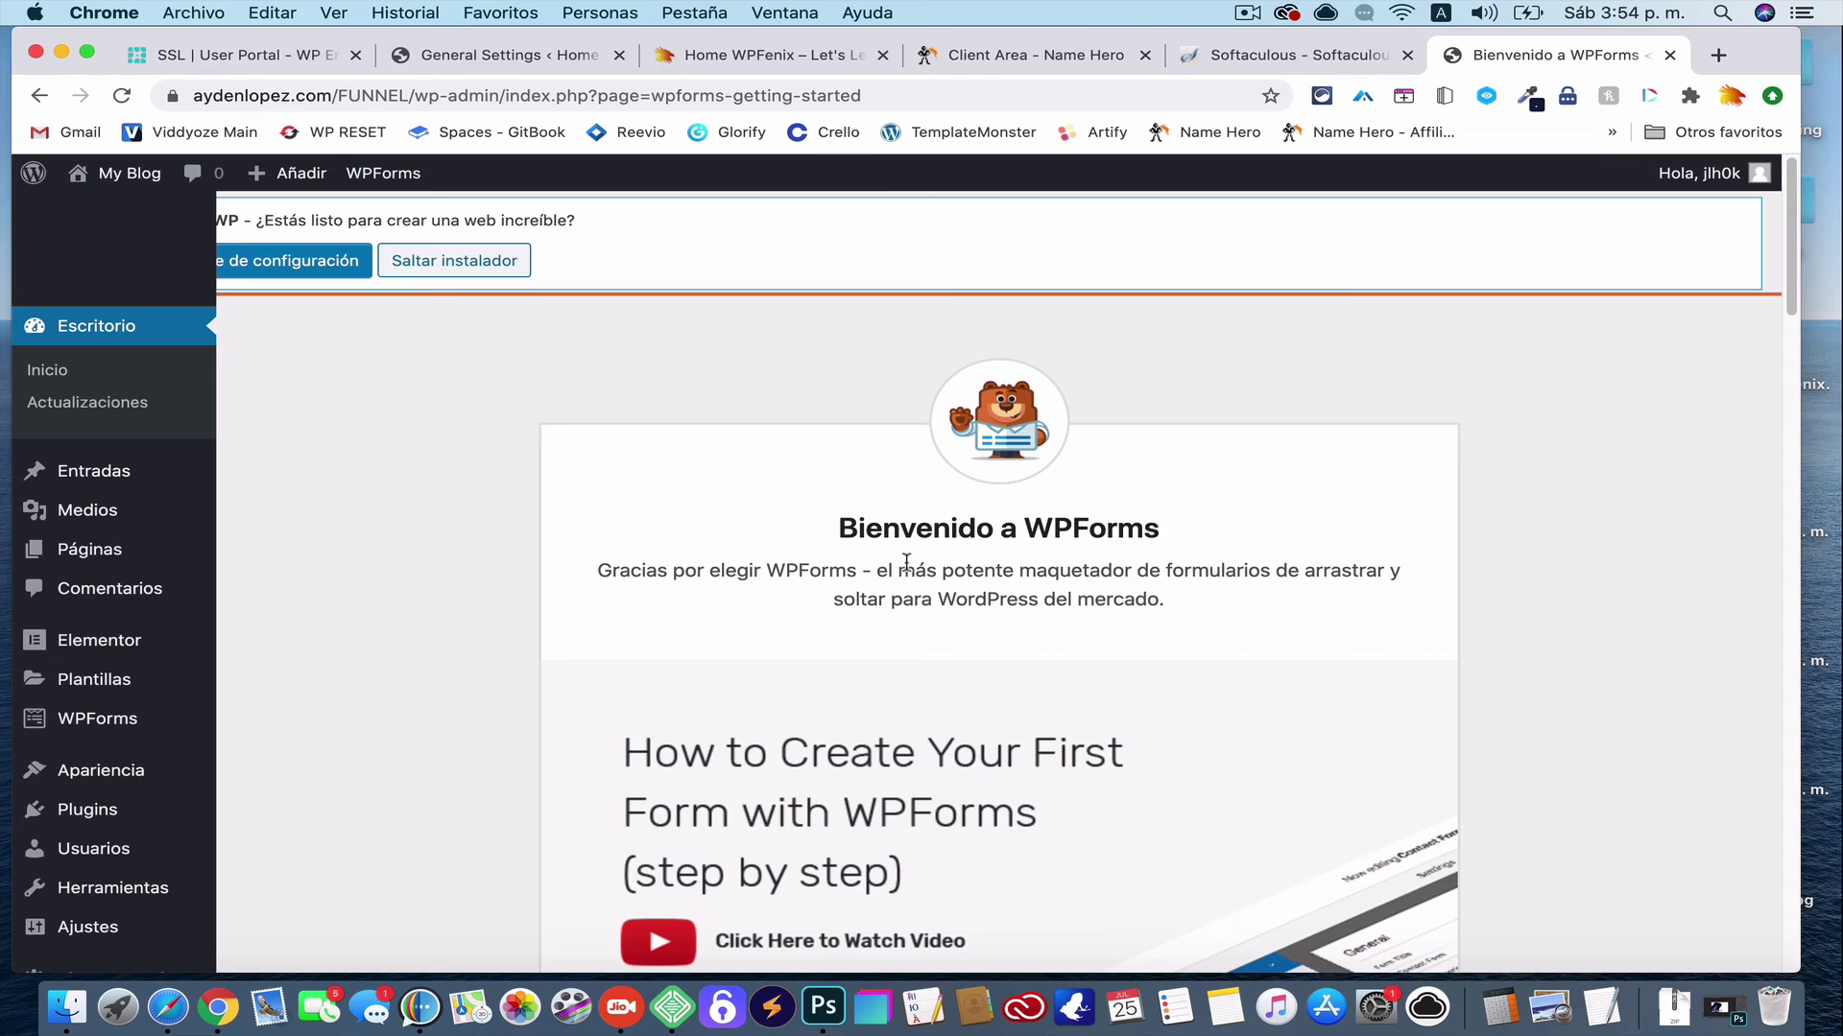
click(510, 272)
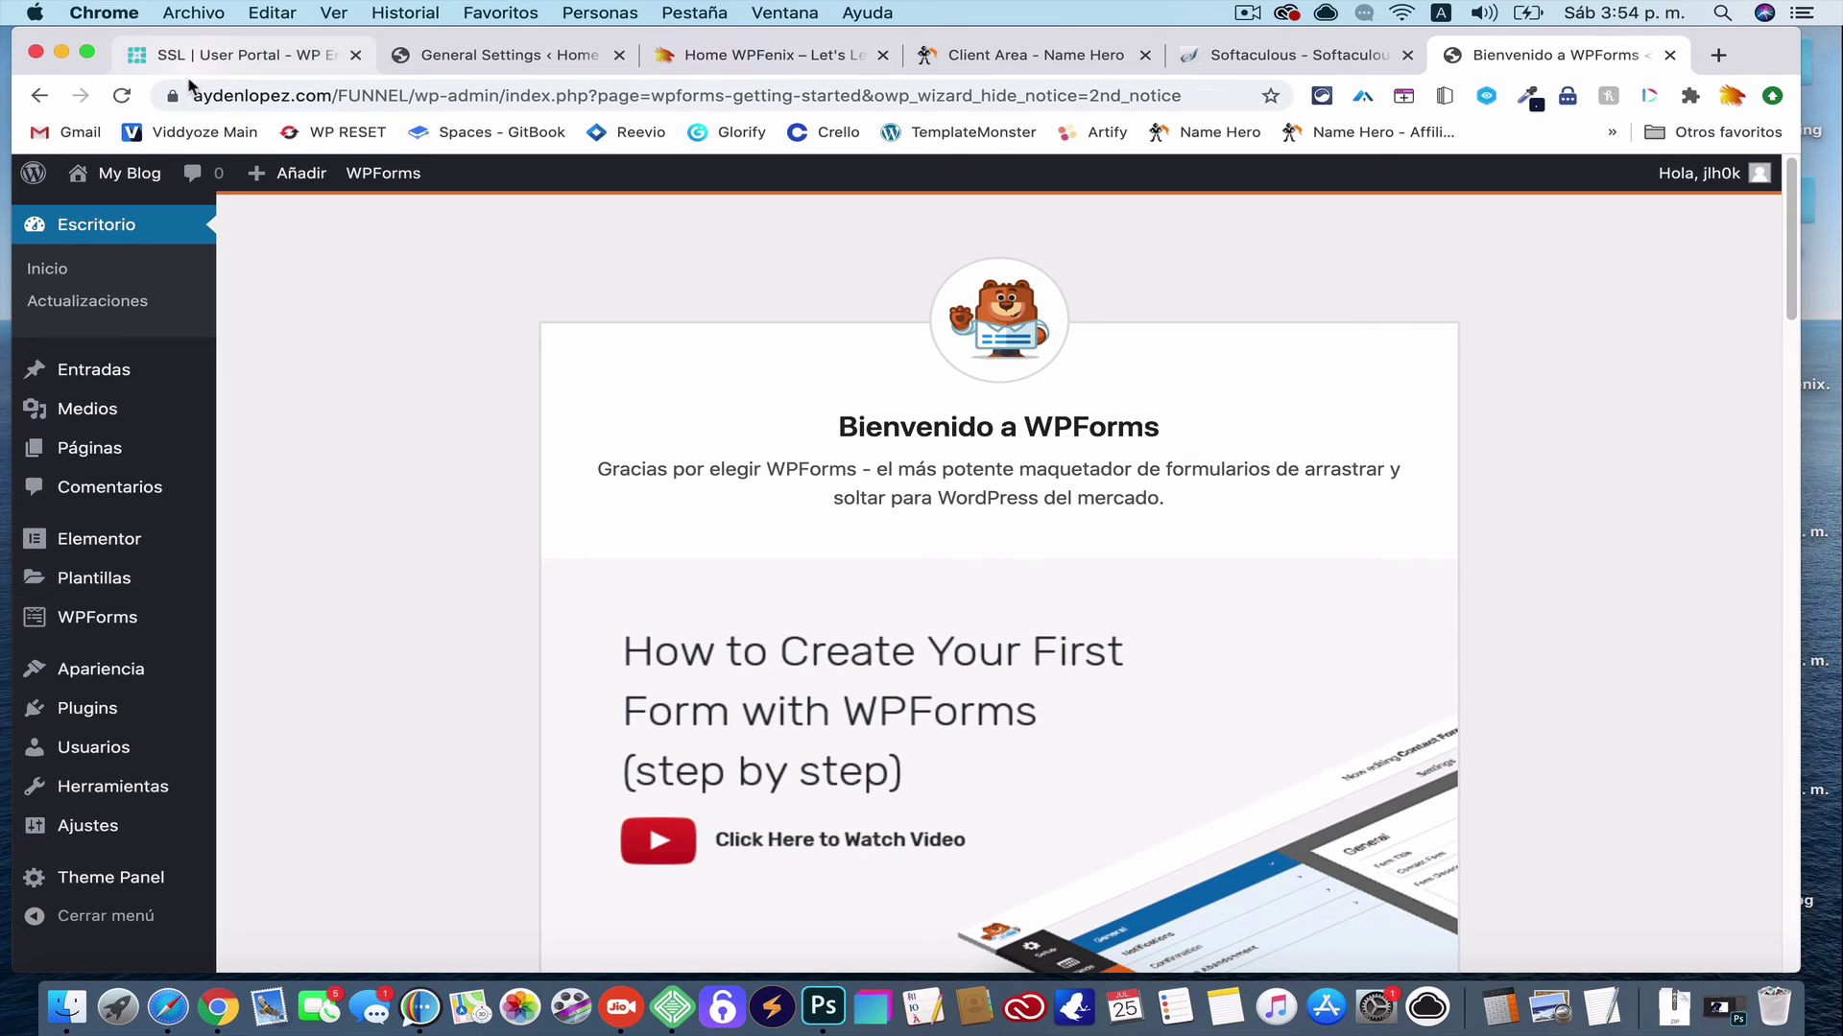
Open the site's front end in a new tab to check its appearance with the OceanWP theme
right_click(140, 177)
click(173, 182)
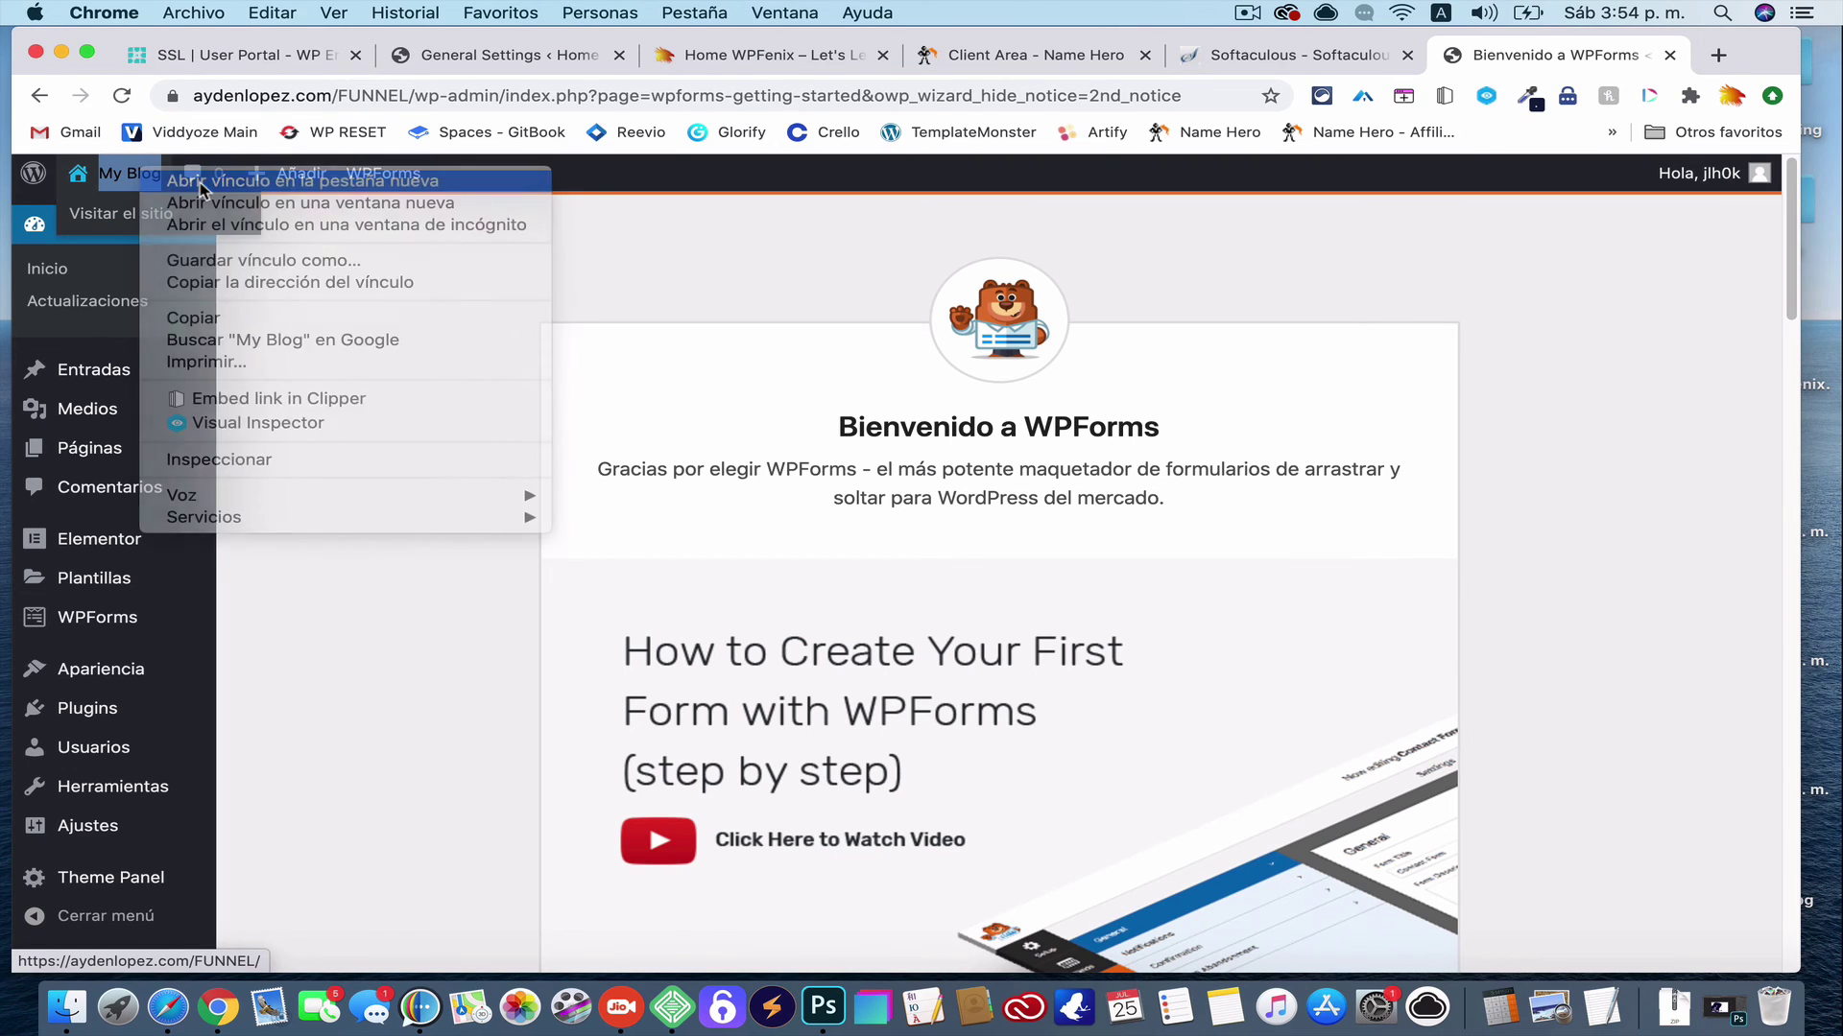
click(1586, 65)
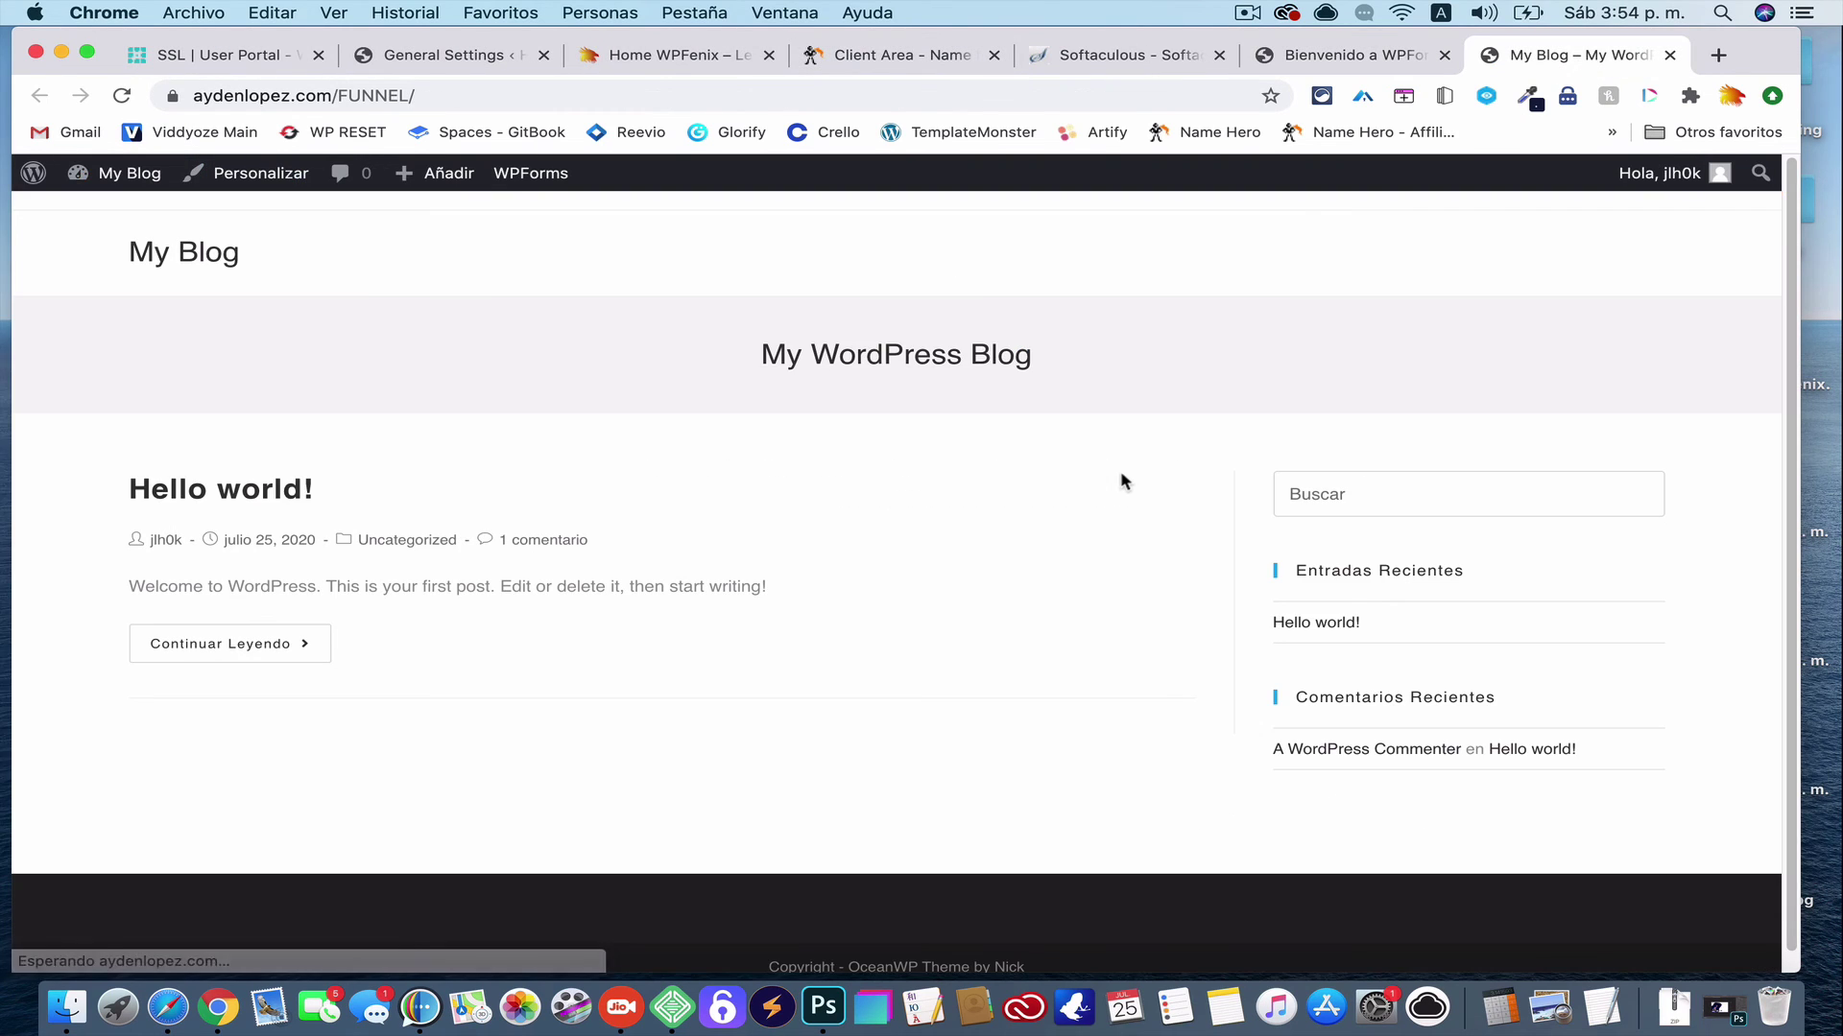
Return to the WordPress dashboard and dismiss the OceanWP opt-in notice and the welcome panel
click(135, 176)
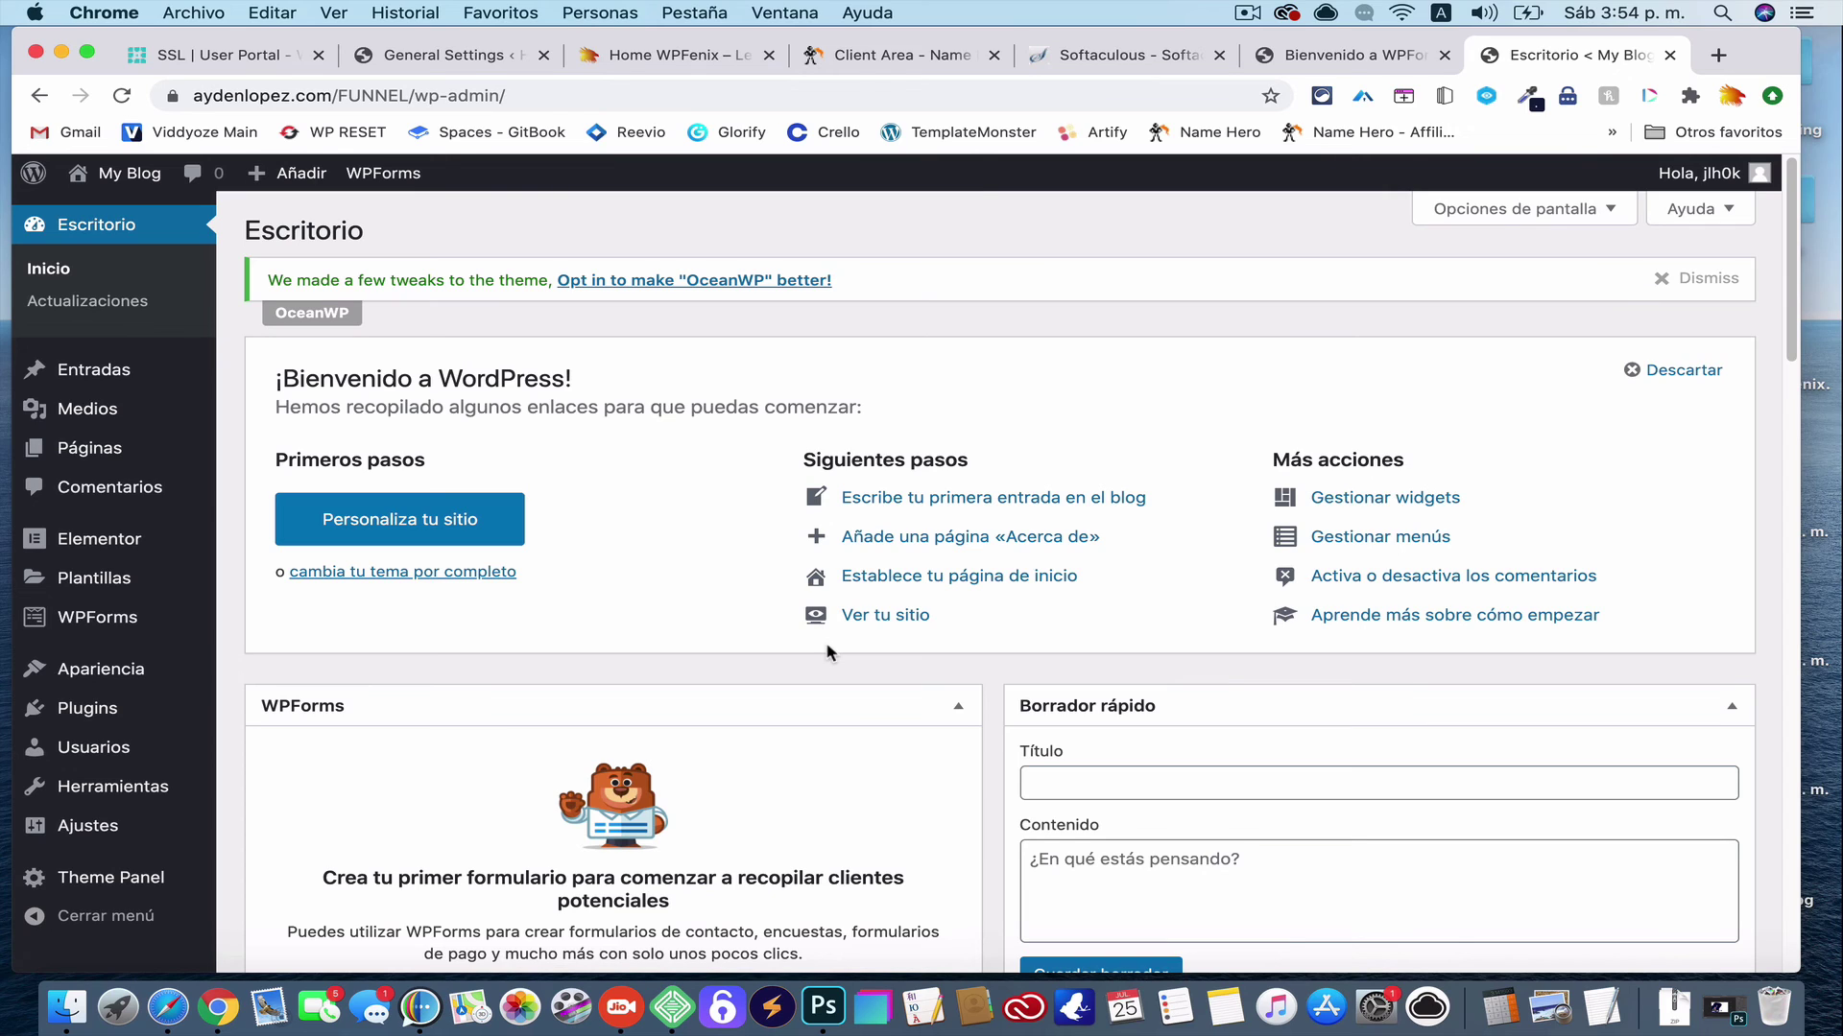
click(1694, 283)
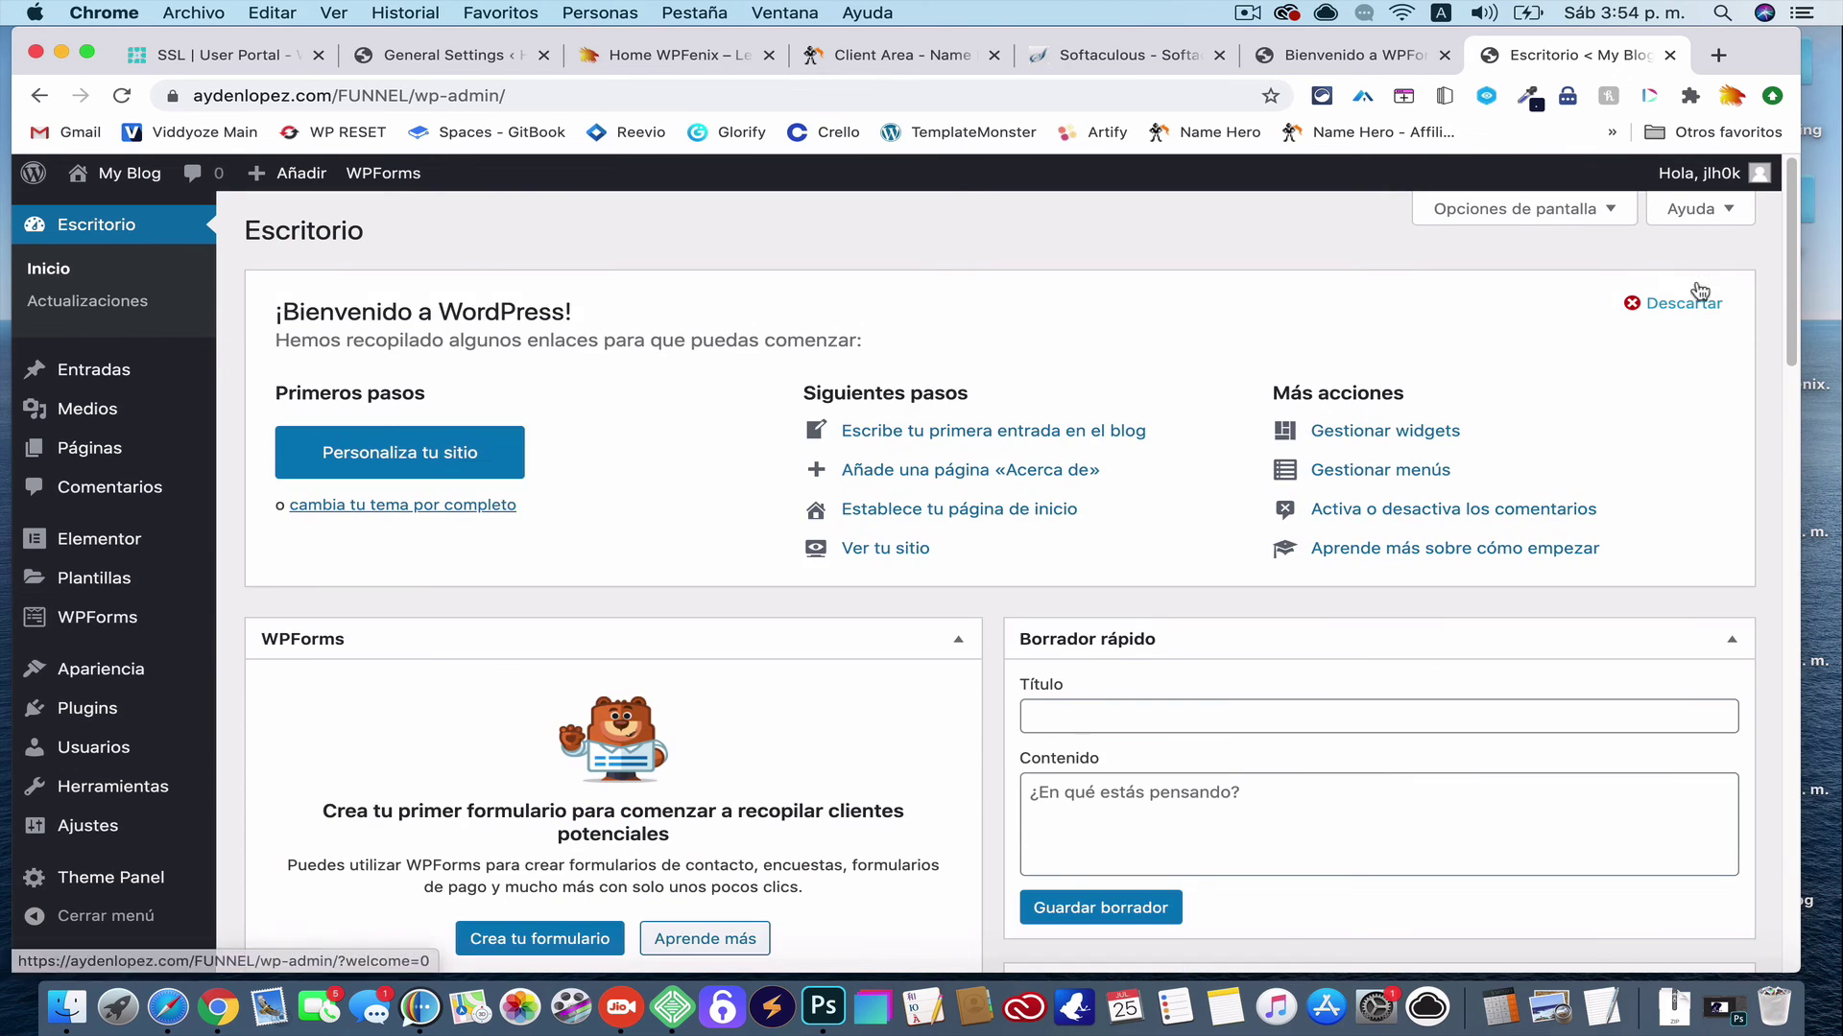
click(1643, 305)
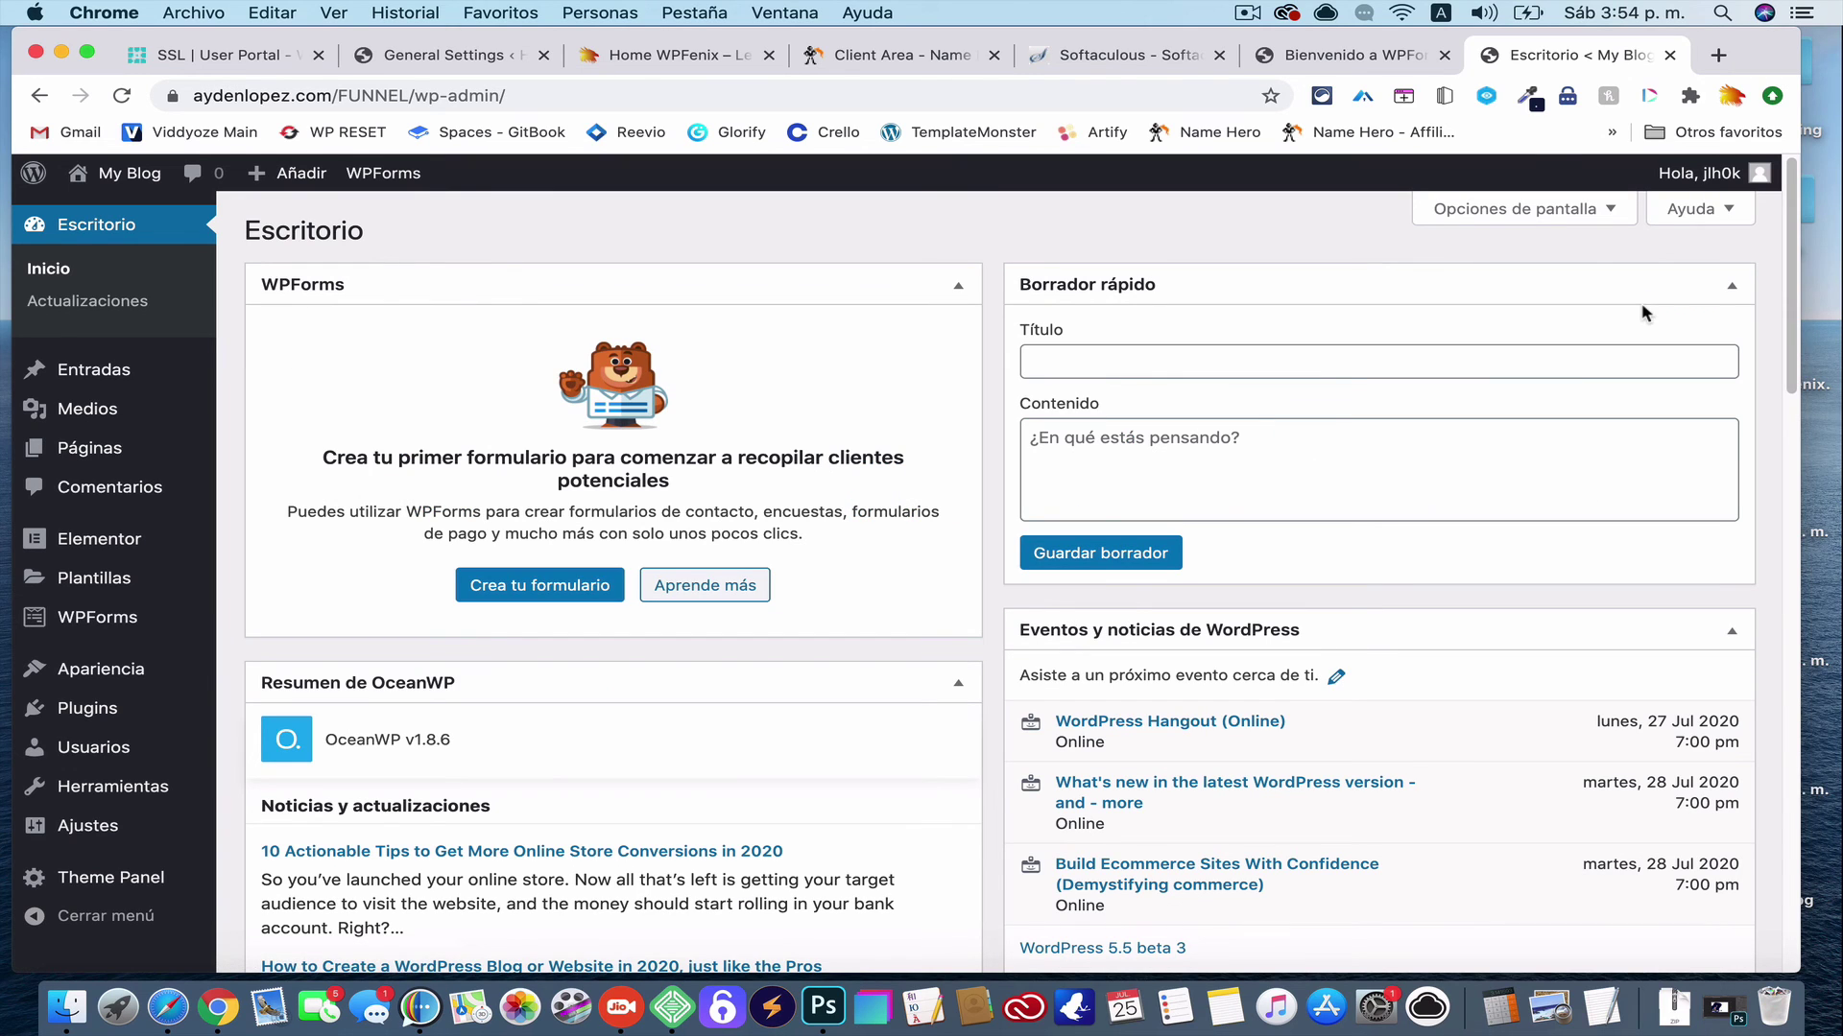
Collapse all the dashboard boxes, from WPForms, Borrador rápido and Eventos y noticias de WordPress through to De un vistazo and Actividad
click(958, 286)
click(1732, 285)
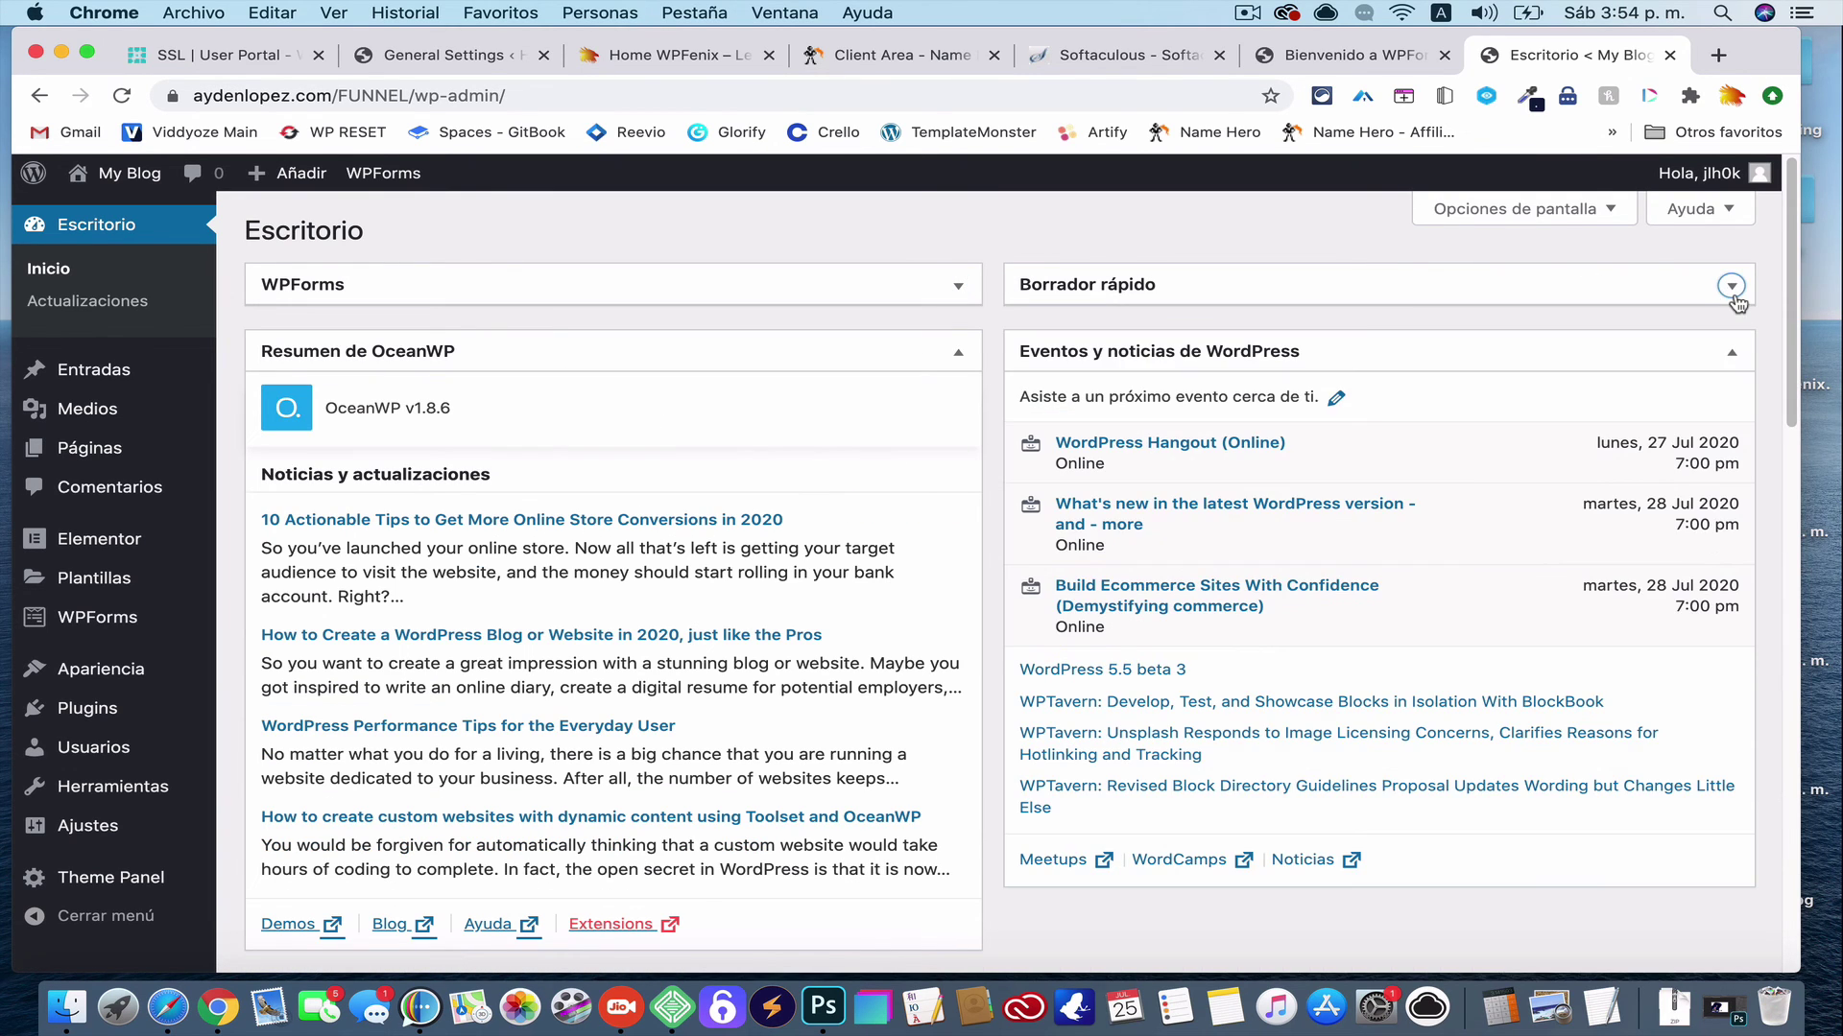
click(1732, 352)
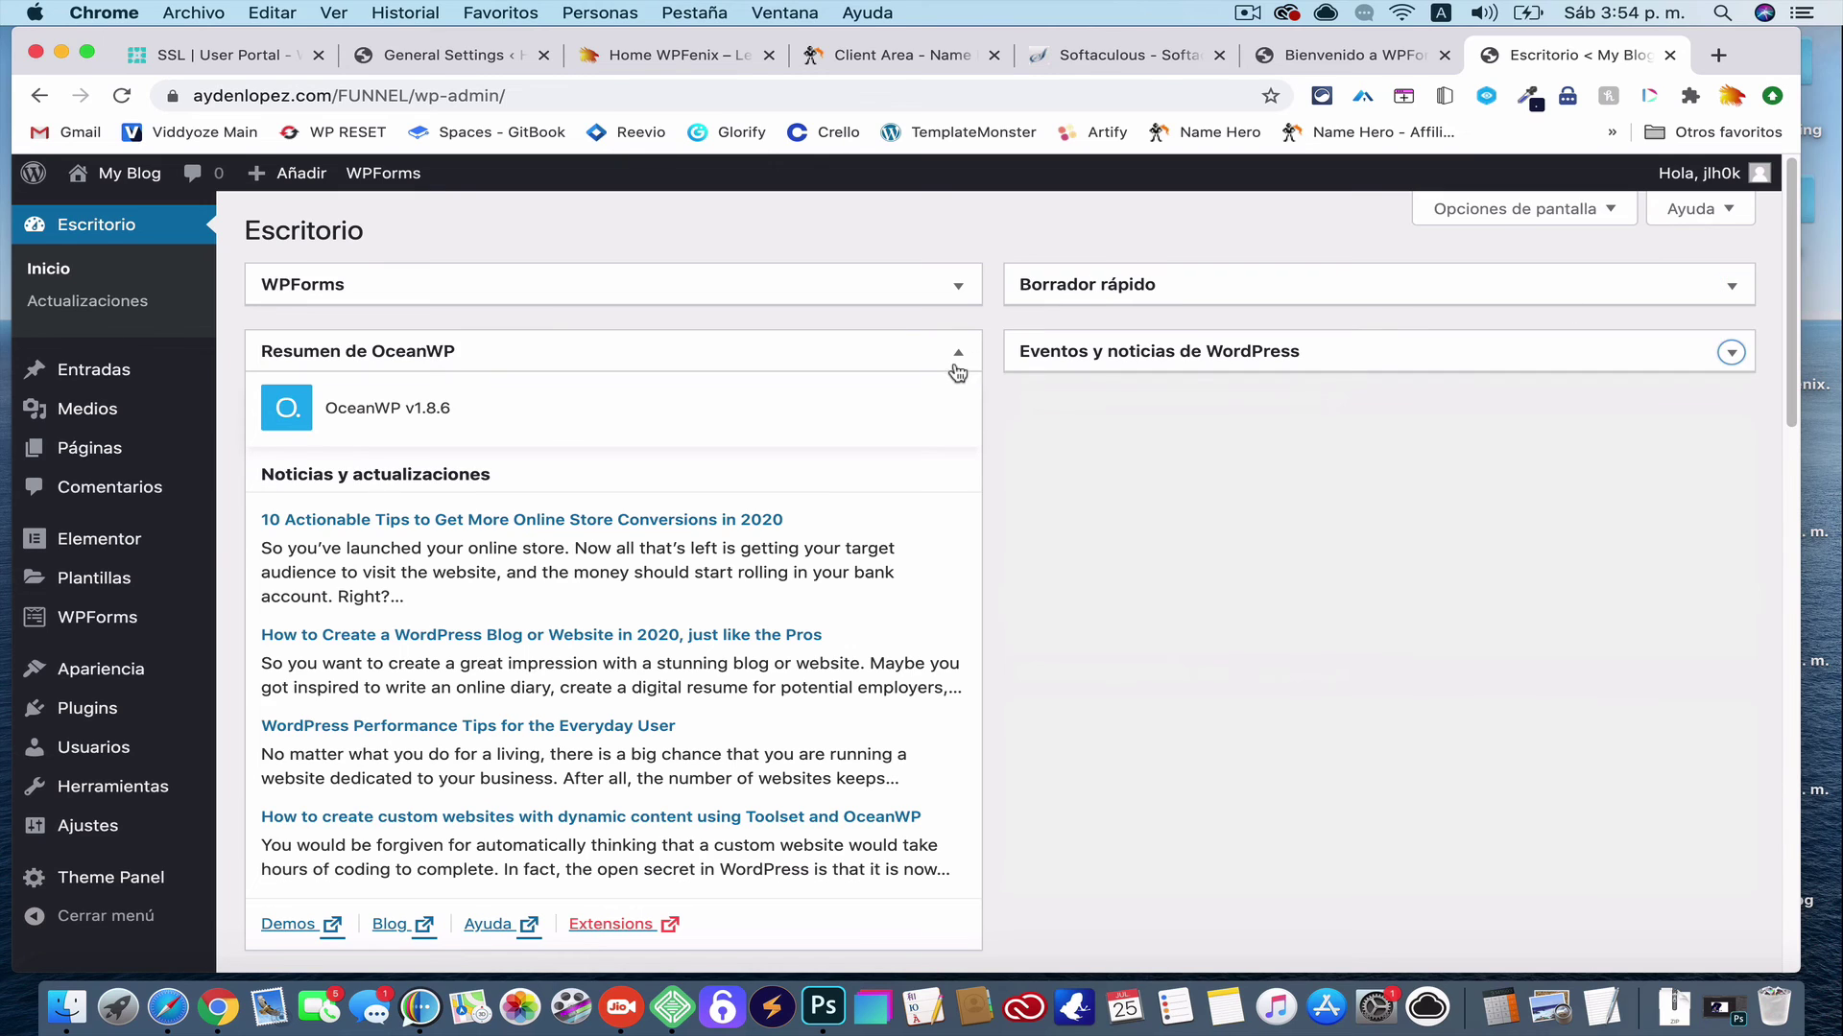
click(957, 362)
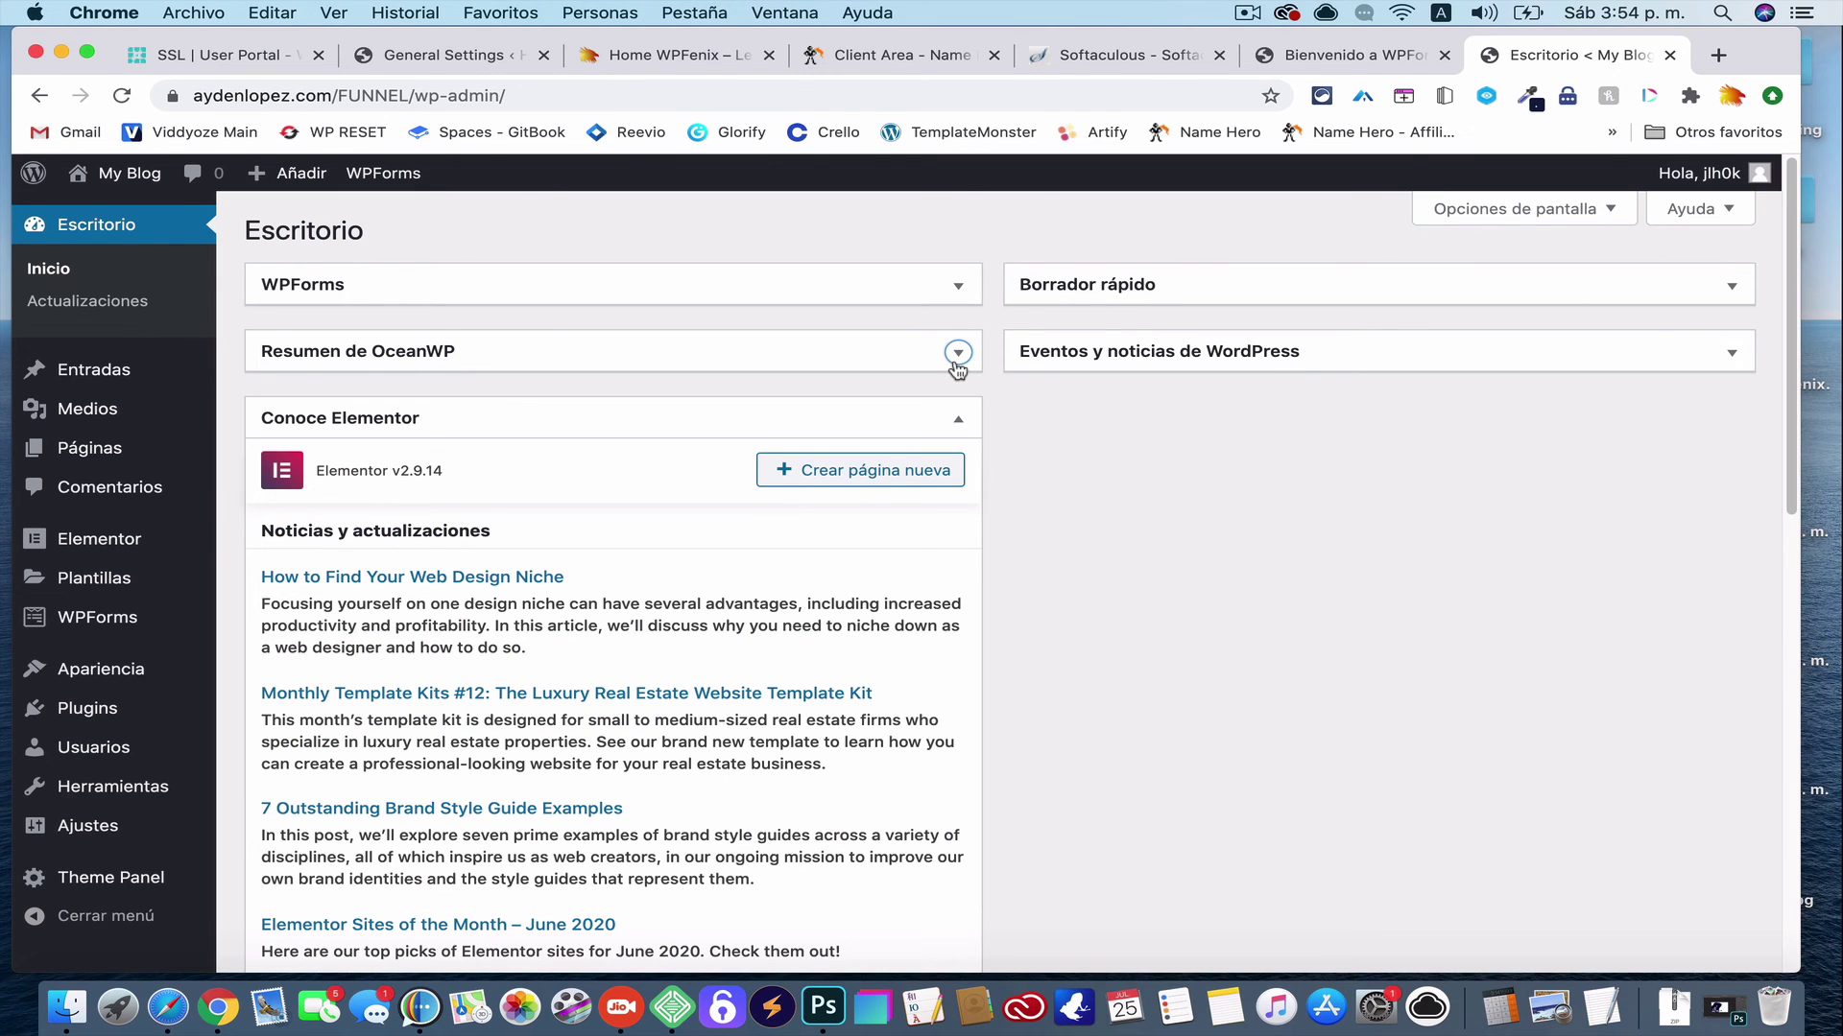
click(955, 429)
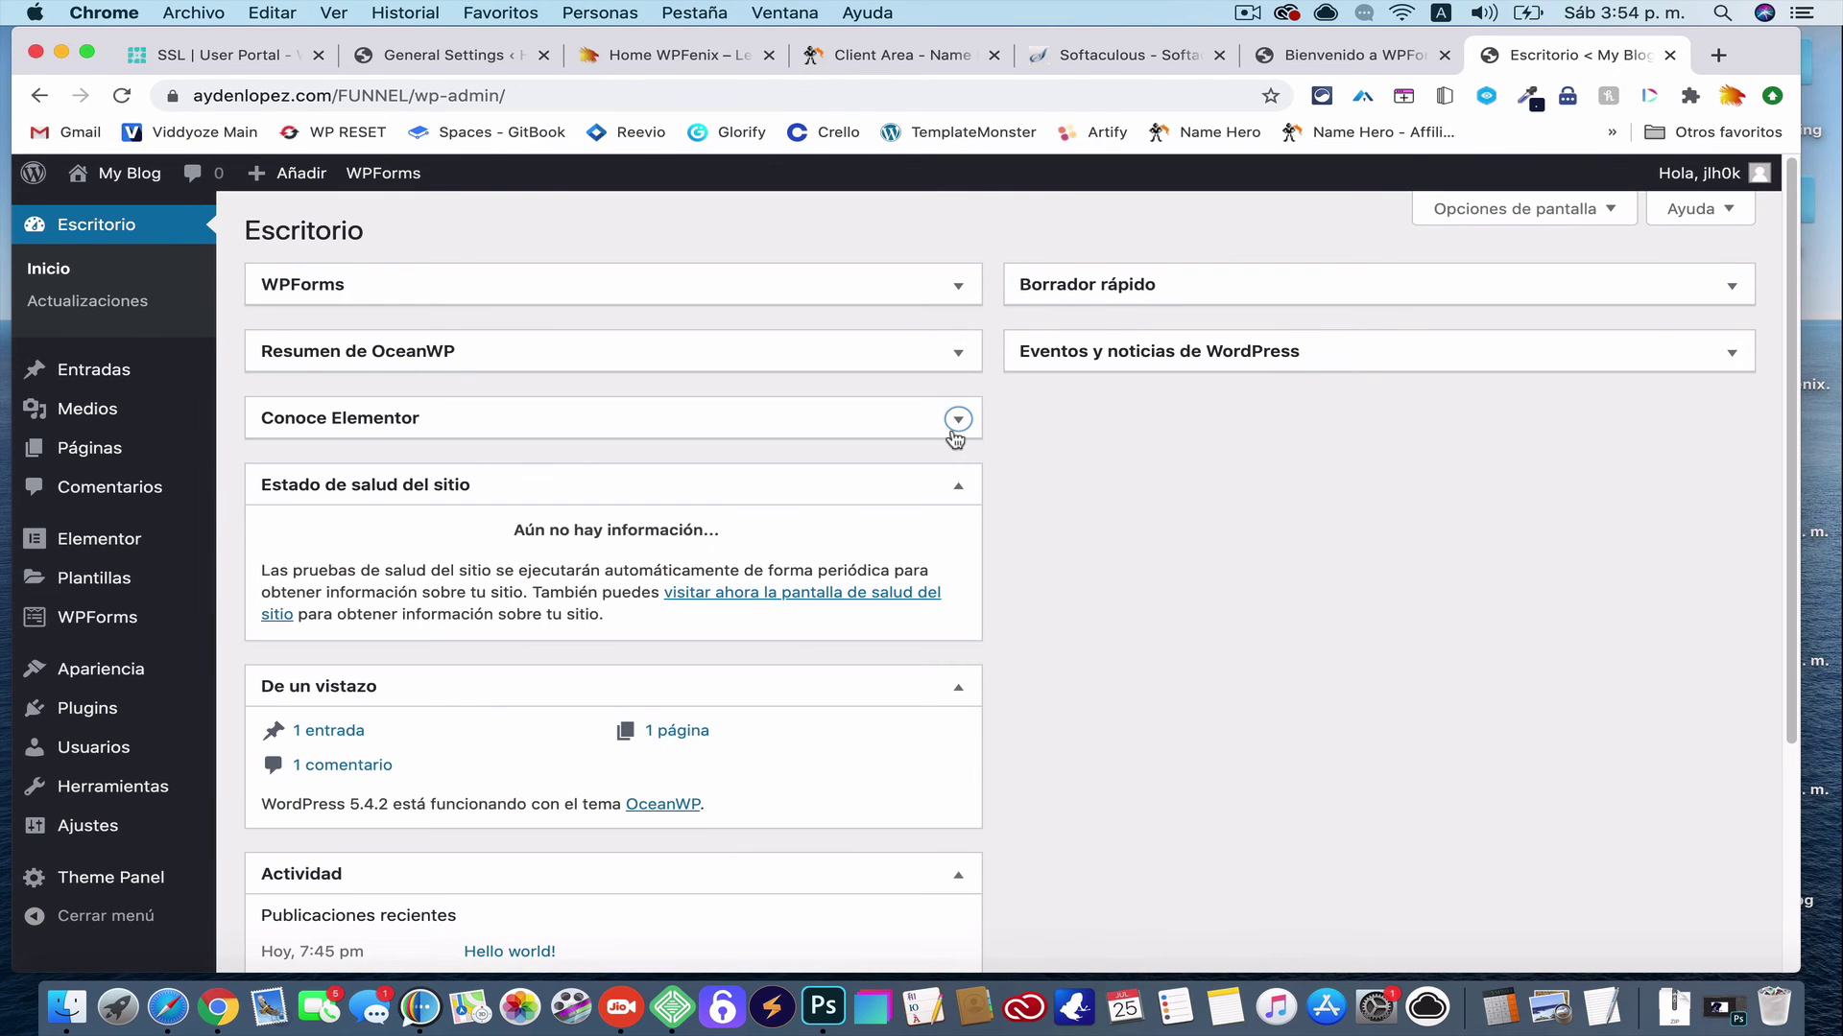
click(958, 487)
click(958, 554)
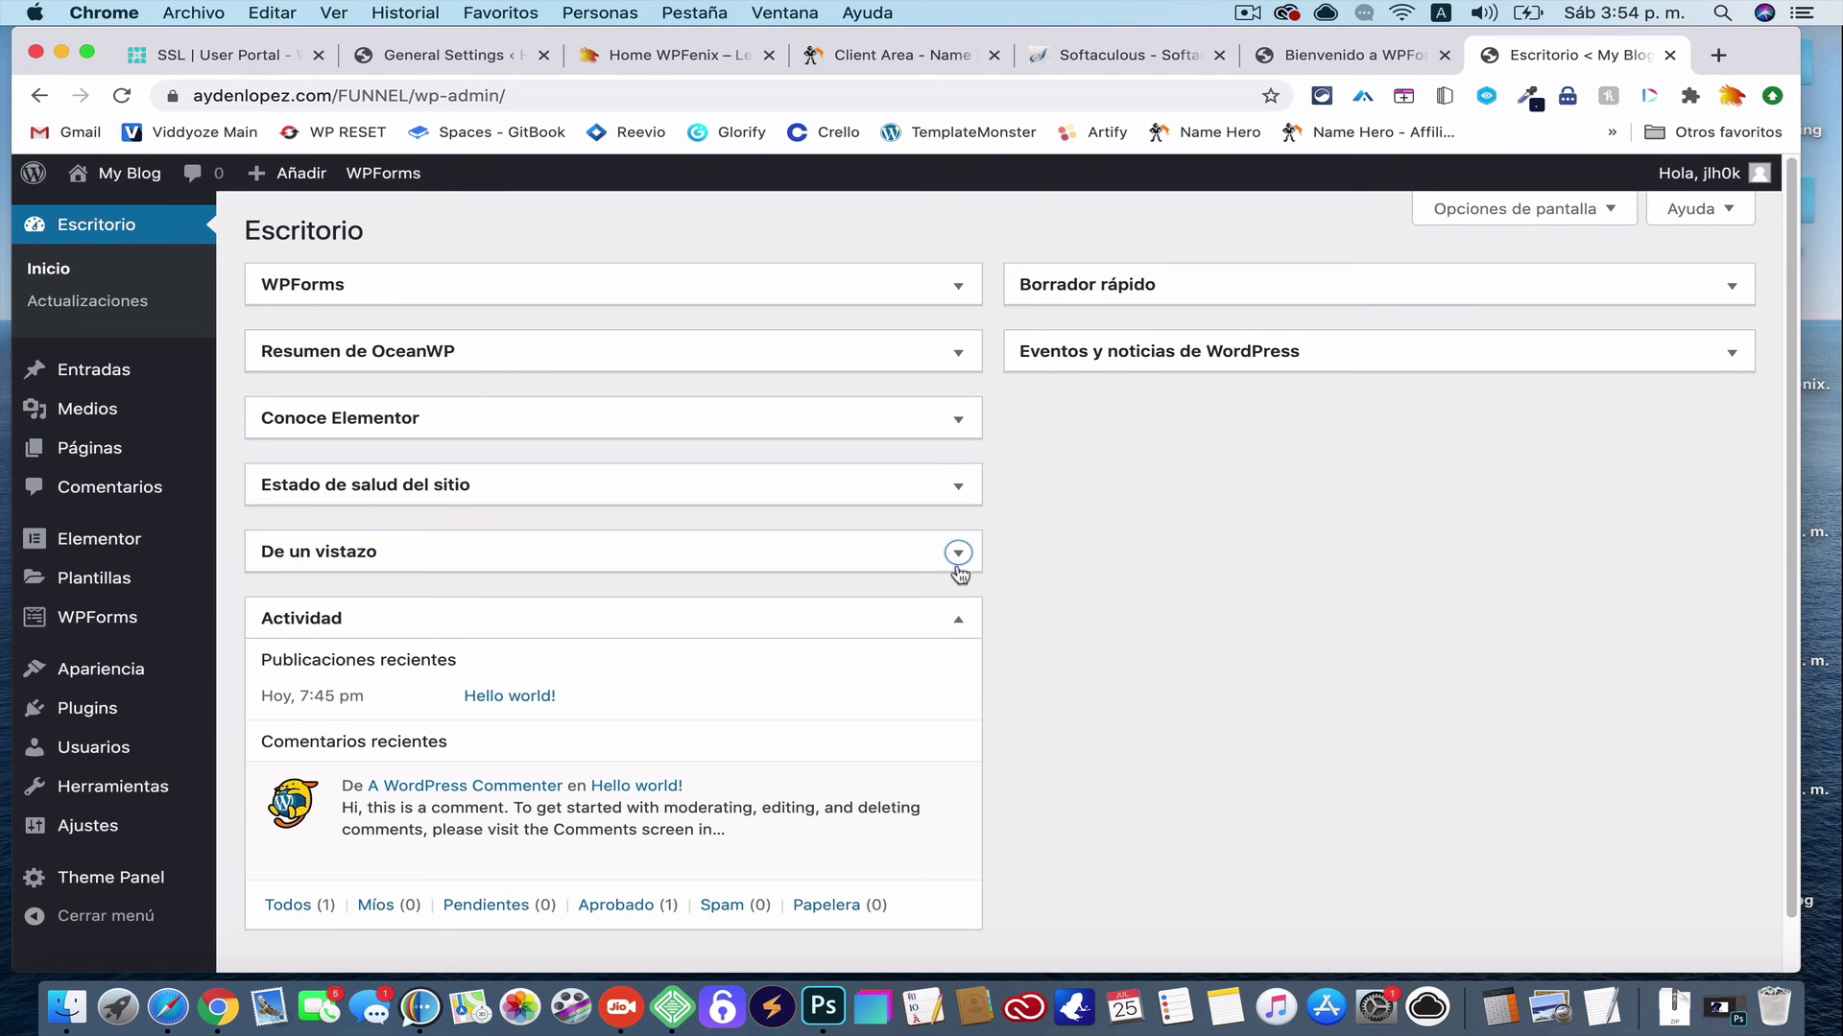
click(957, 621)
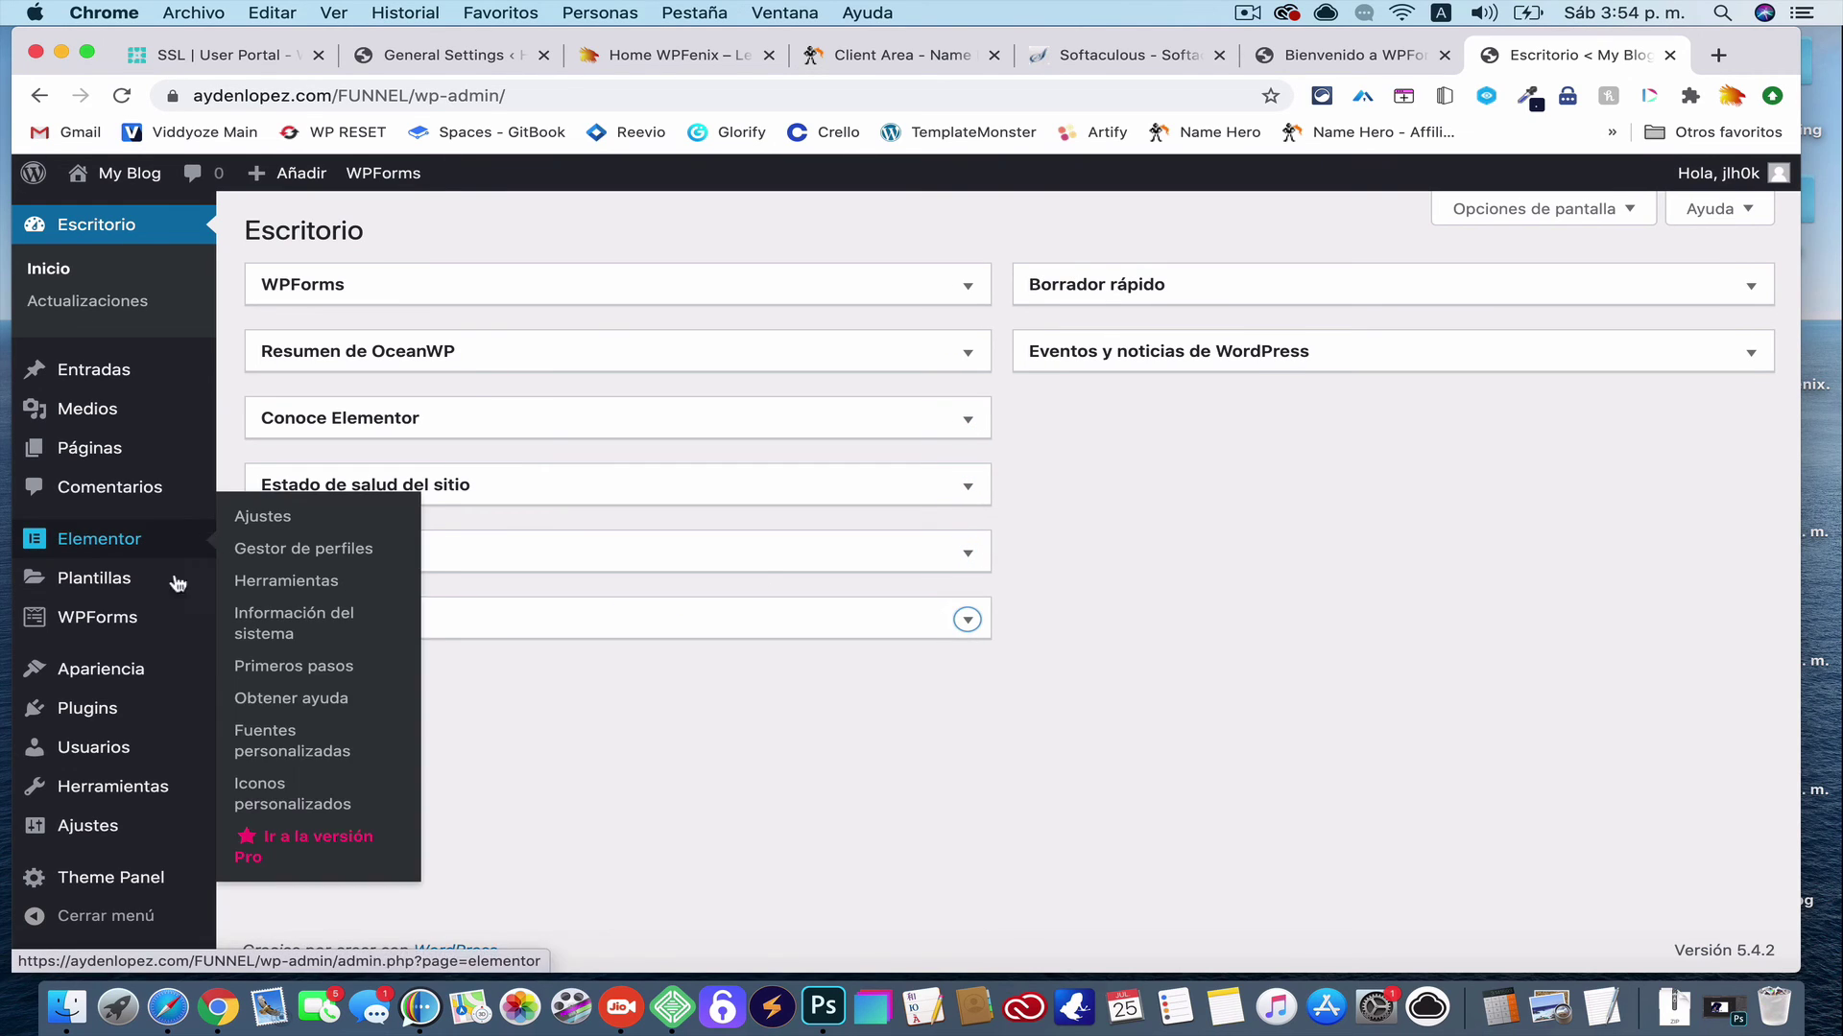
Search the plugin directory for CARTFLOWS and install the CartFlows funnel builder and WooCommerce Cart Abandonment Recovery plugins
mouse_move(105, 708)
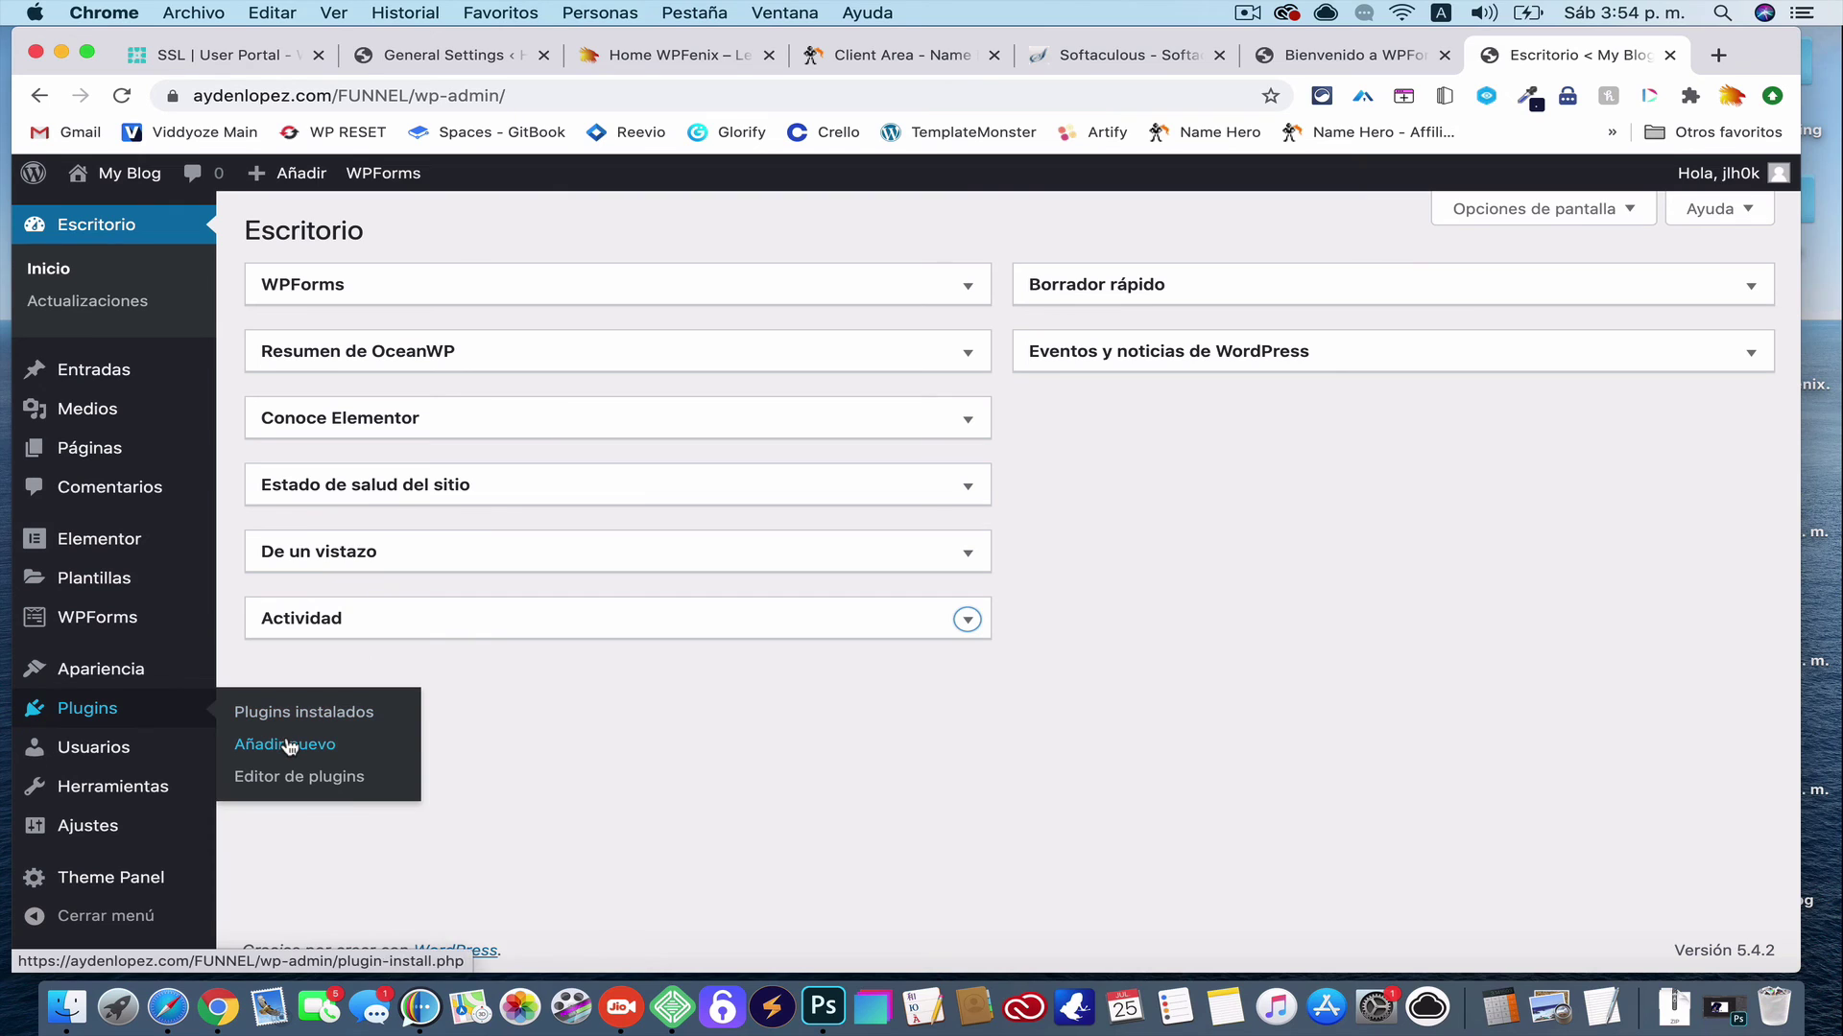
click(288, 747)
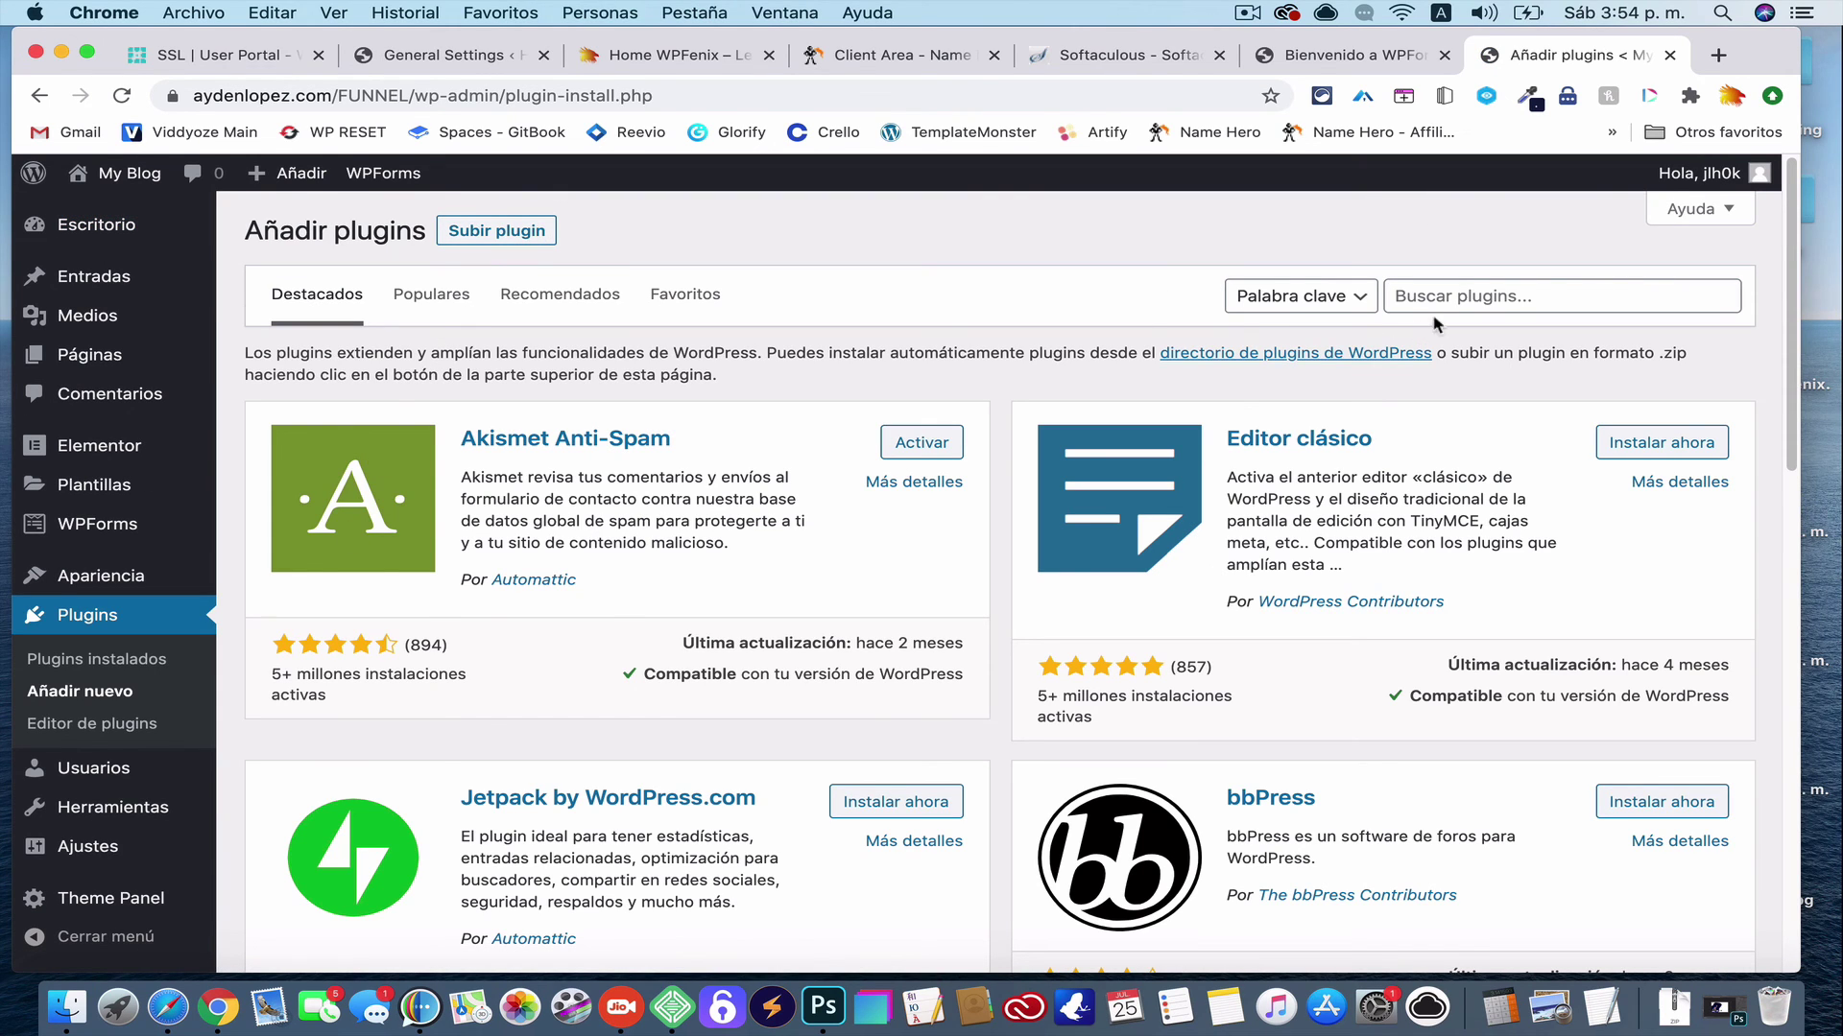
click(1460, 294)
text(CARTFLOWS)
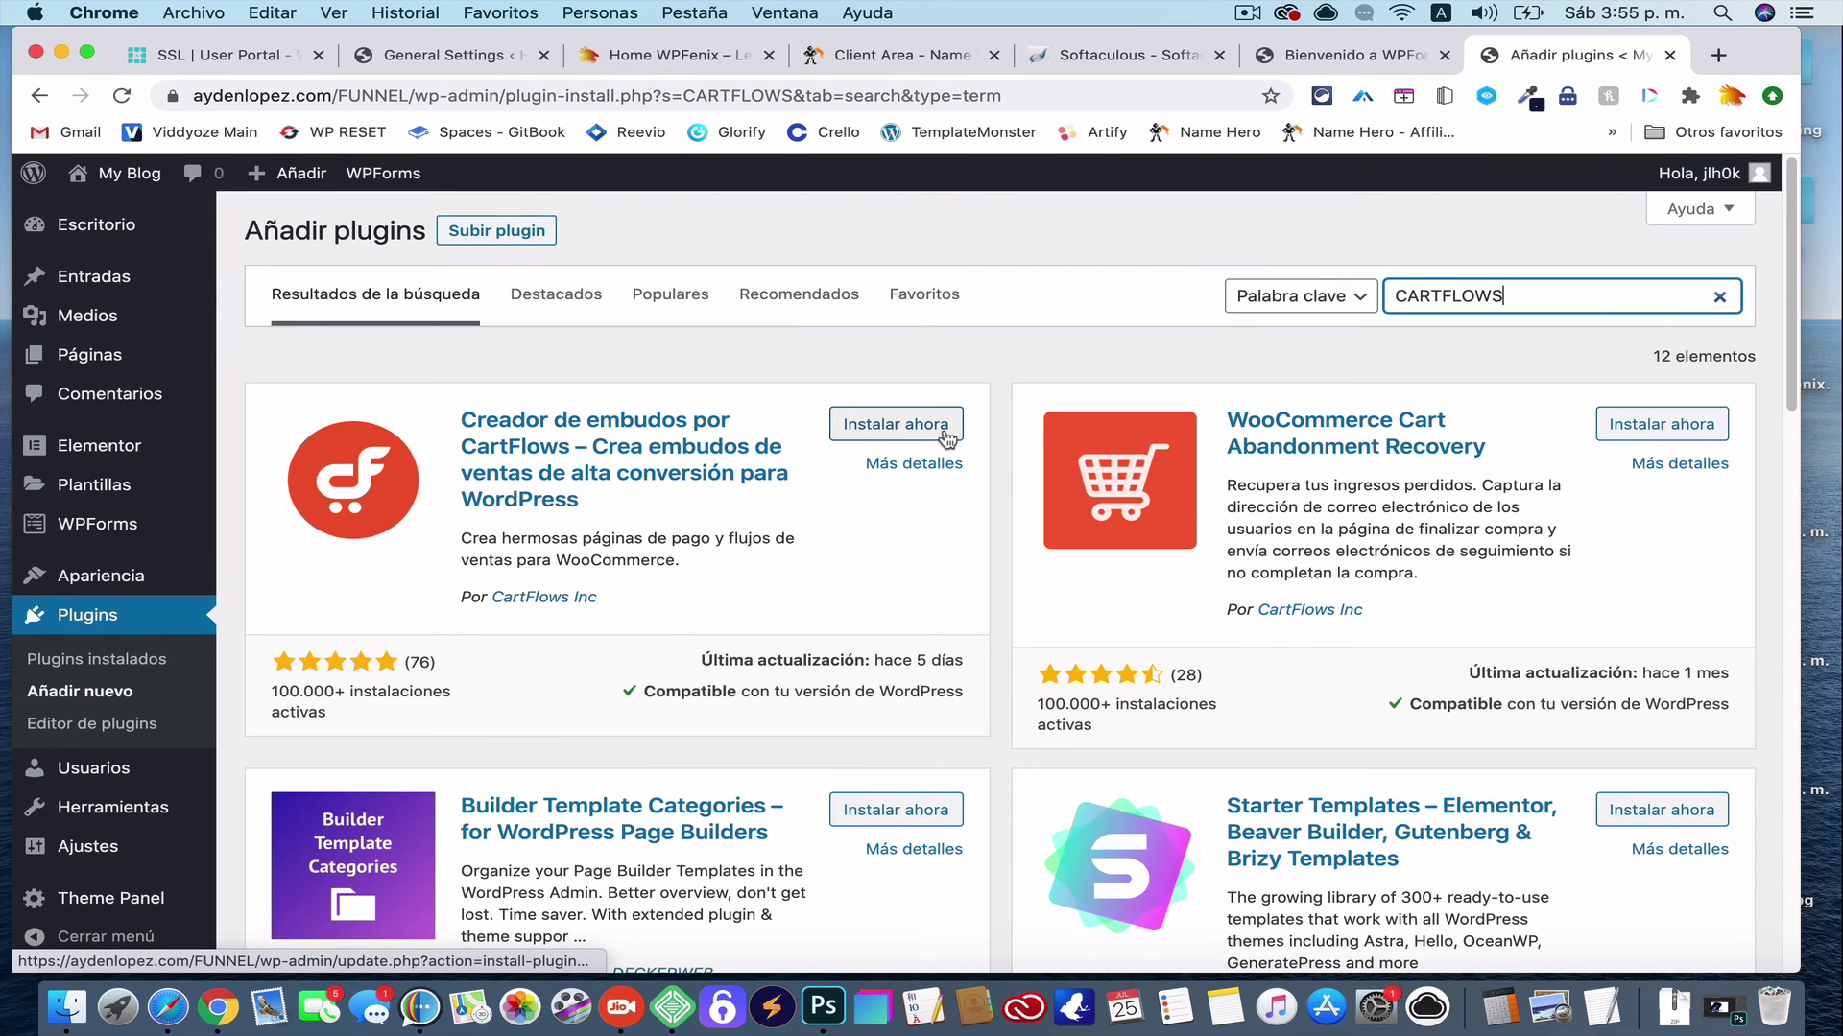
click(895, 425)
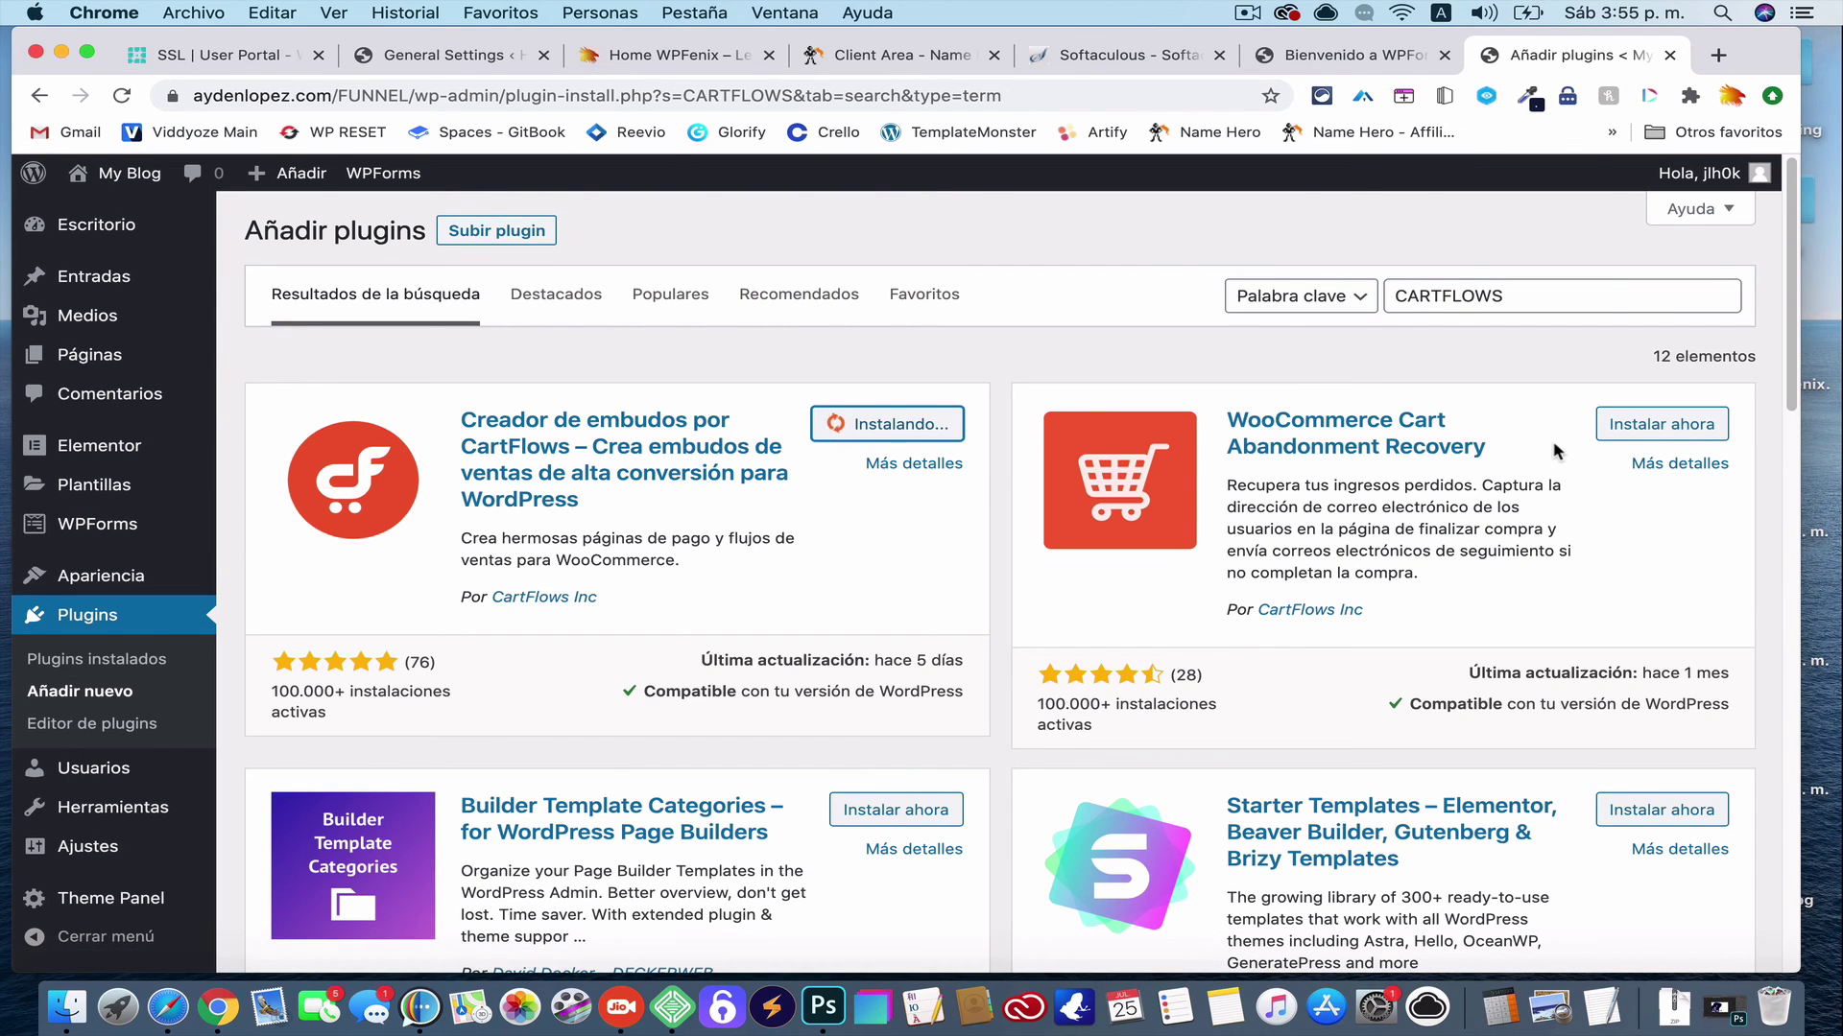
click(1657, 434)
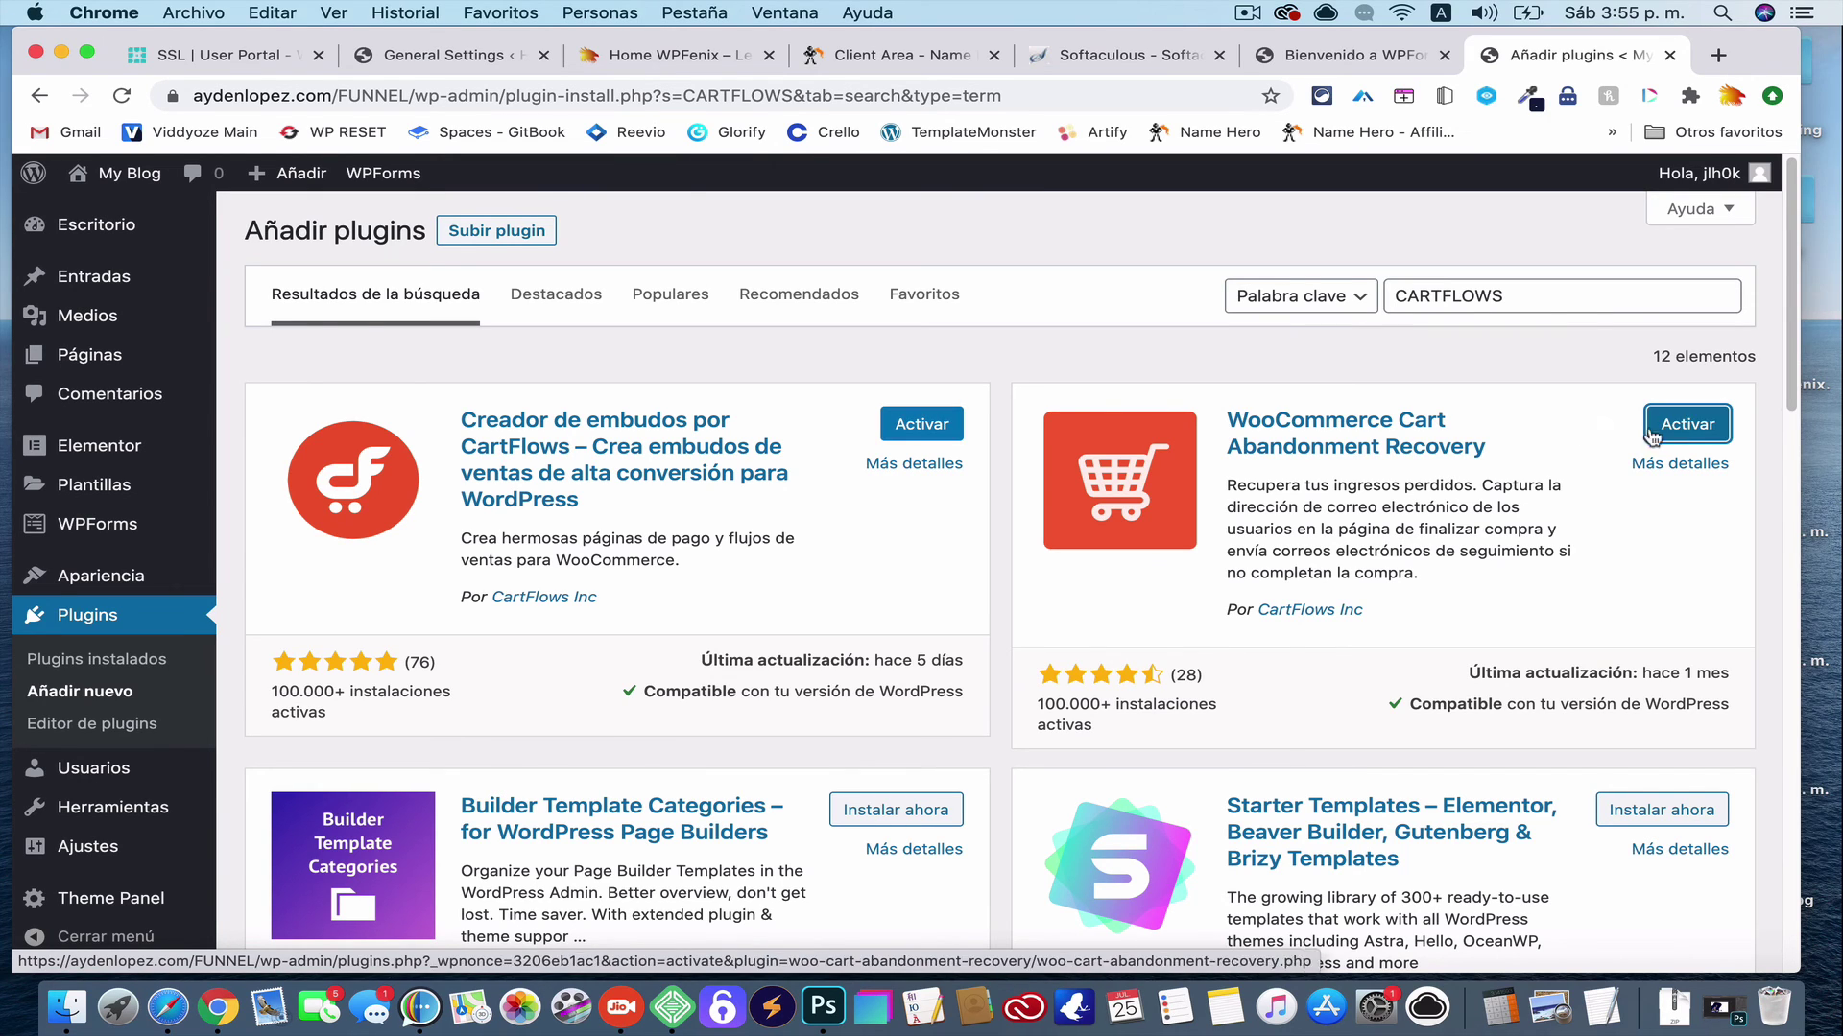
Activate the CartFlows and WooCommerce Cart Abandonment Recovery plugins
click(938, 426)
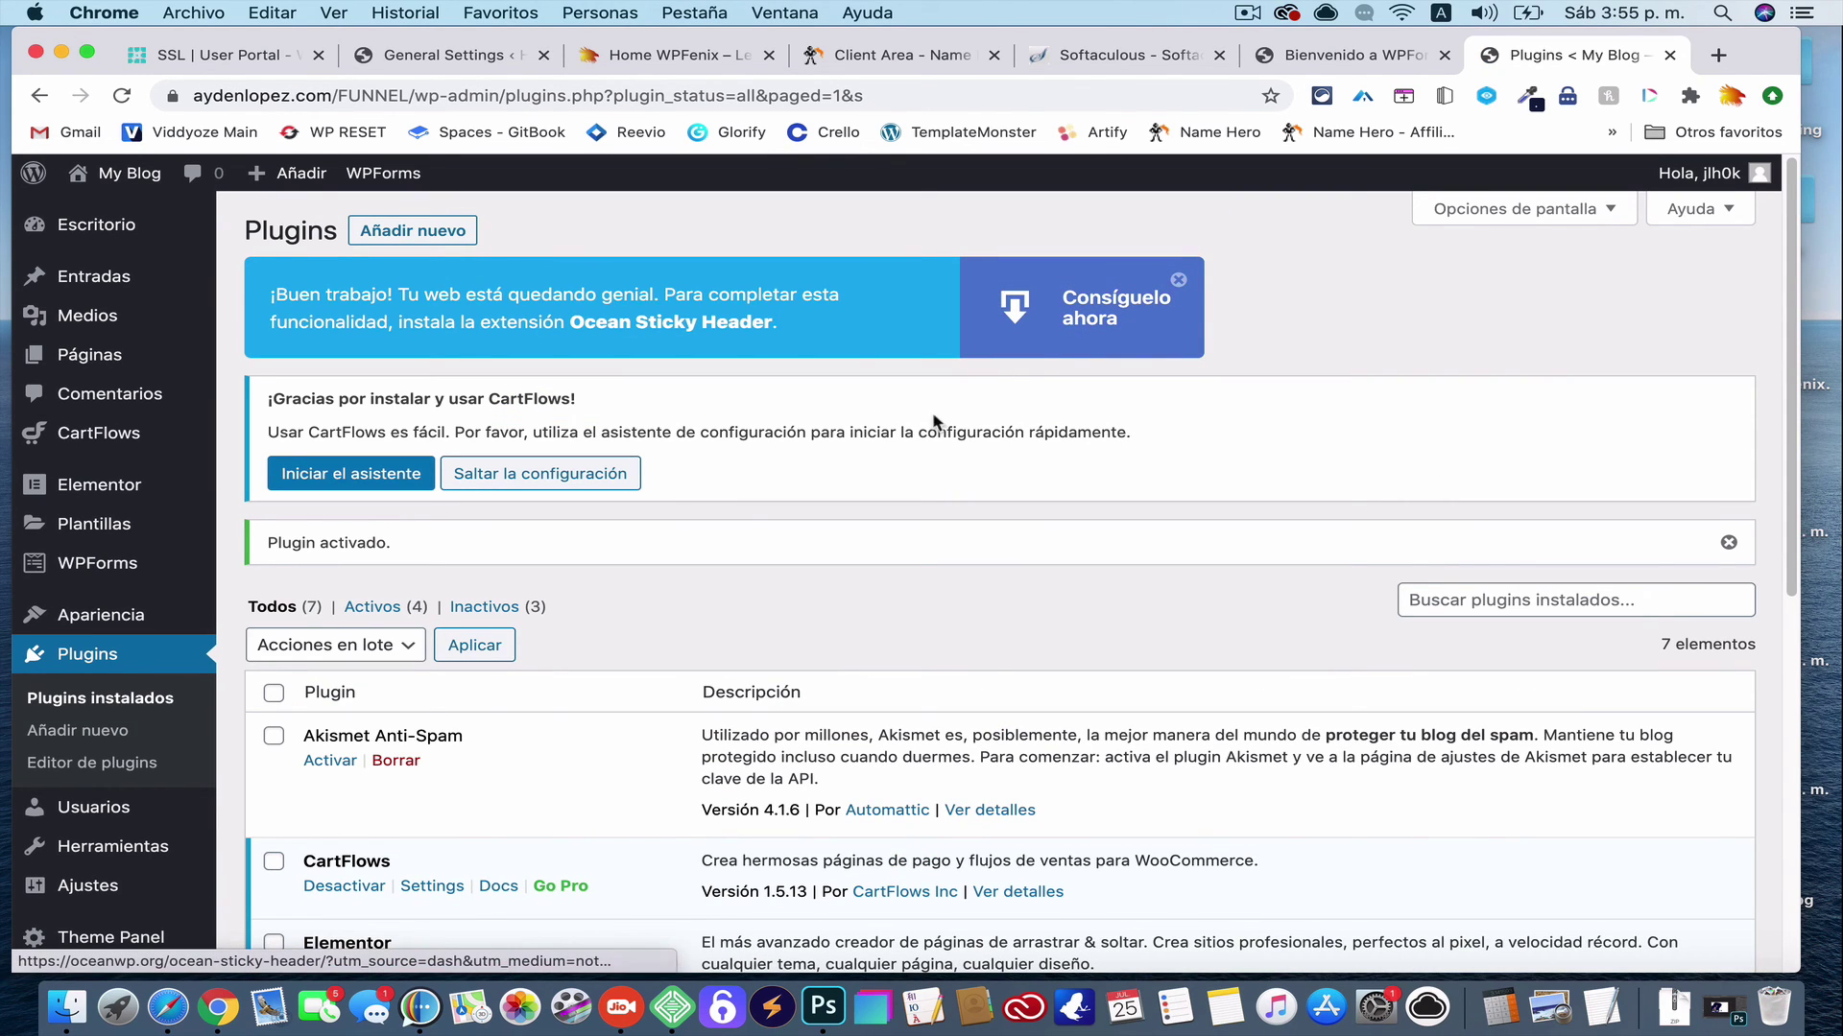
scroll(589, 821, down, 5)
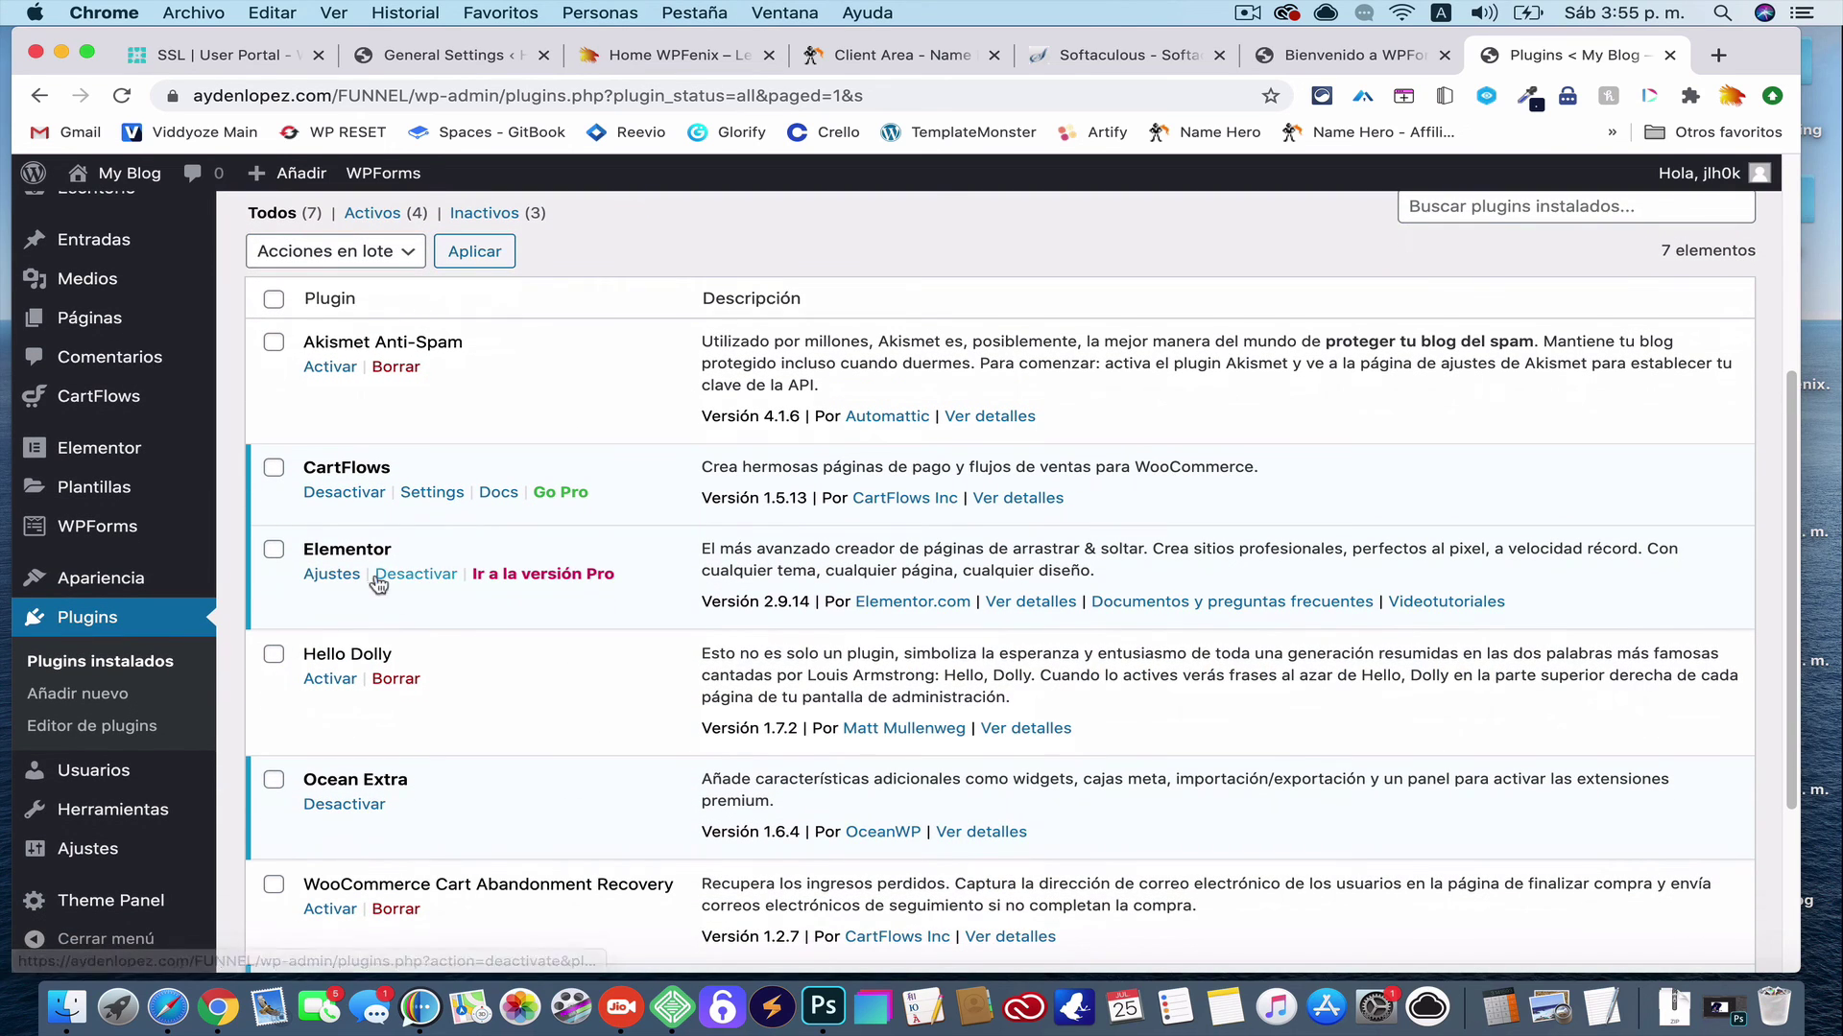
scroll(370, 794, down, 4)
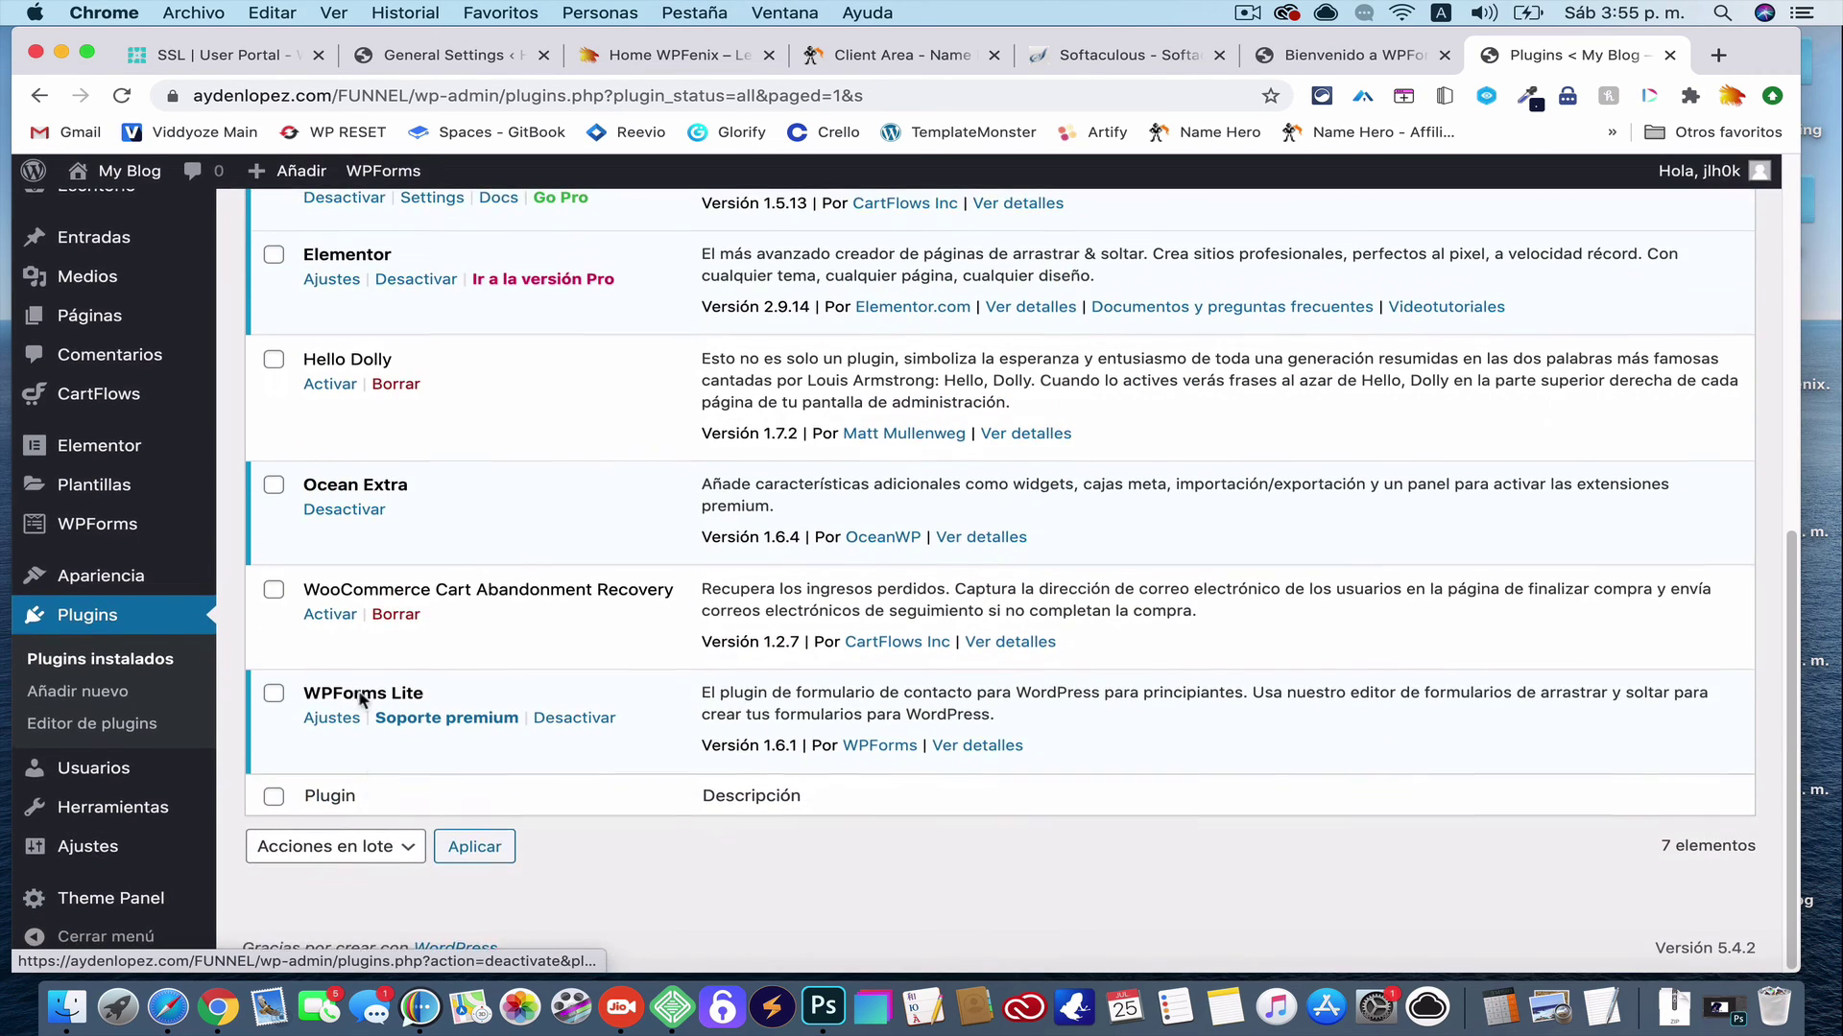
click(324, 621)
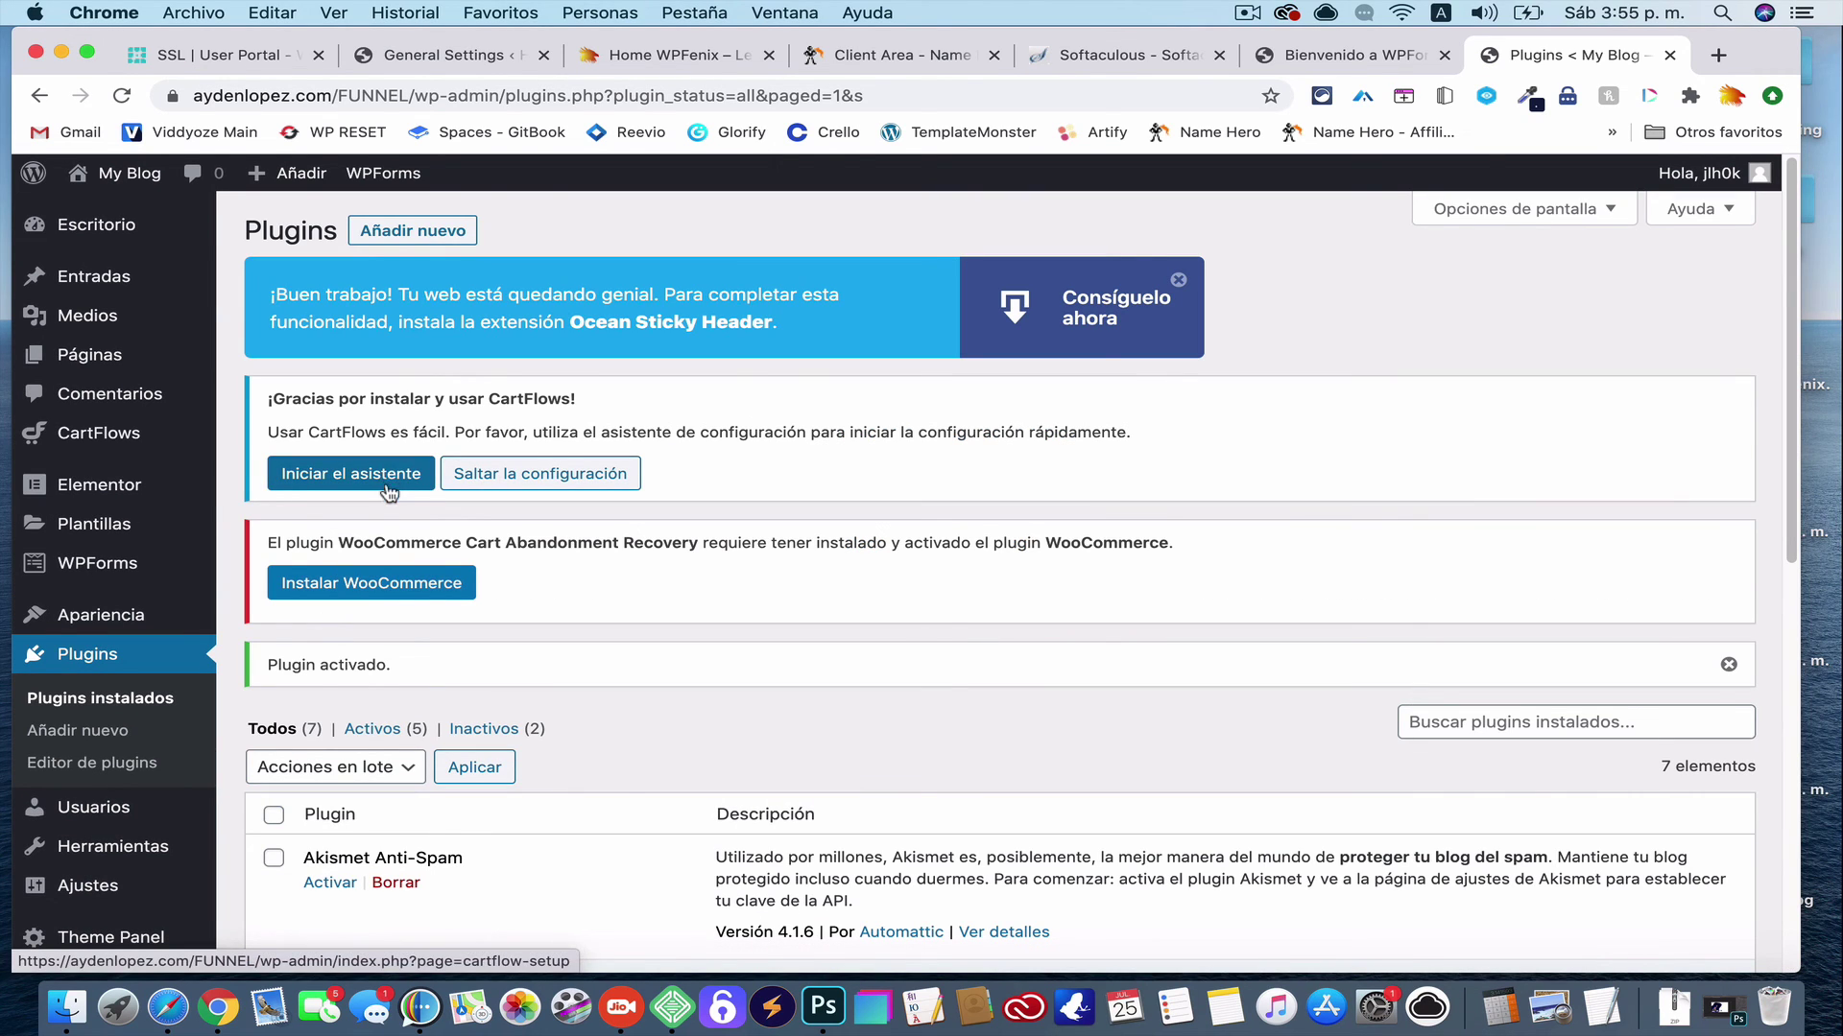
Install and activate the required WooCommerce plugin, and dismiss the Ocean Sticky Header promotion
click(392, 597)
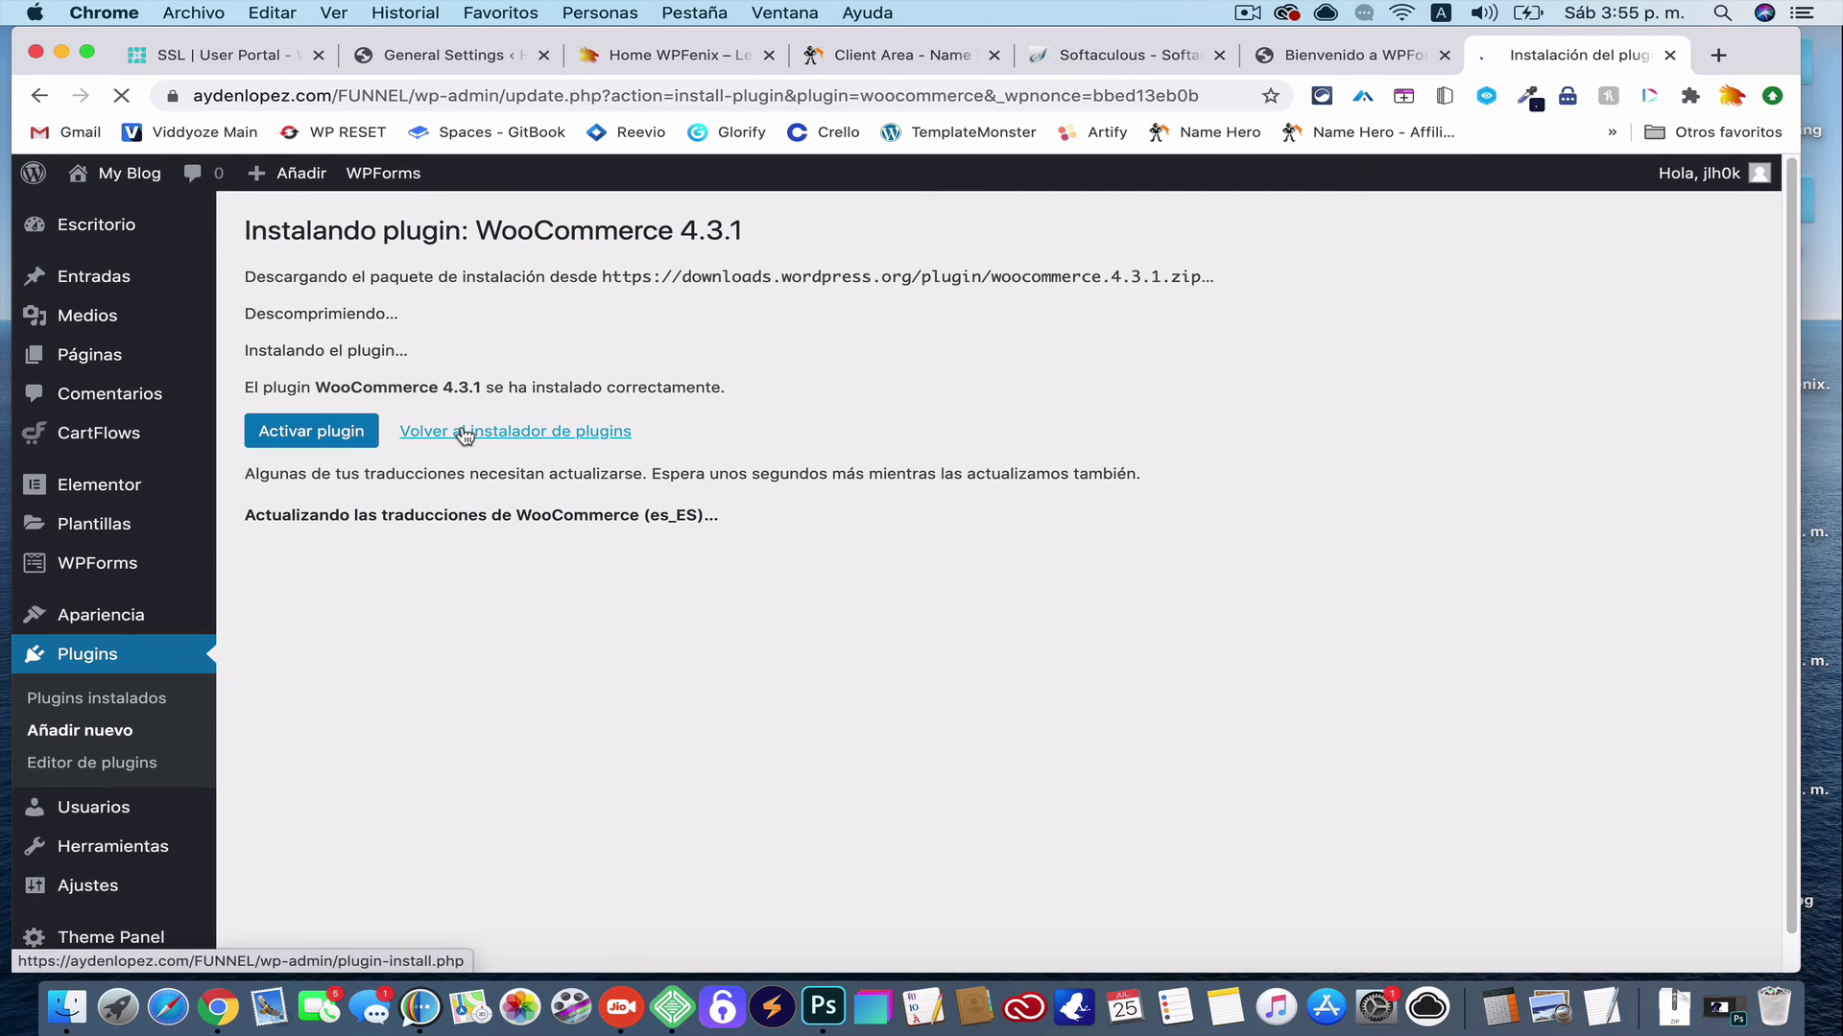
click(338, 435)
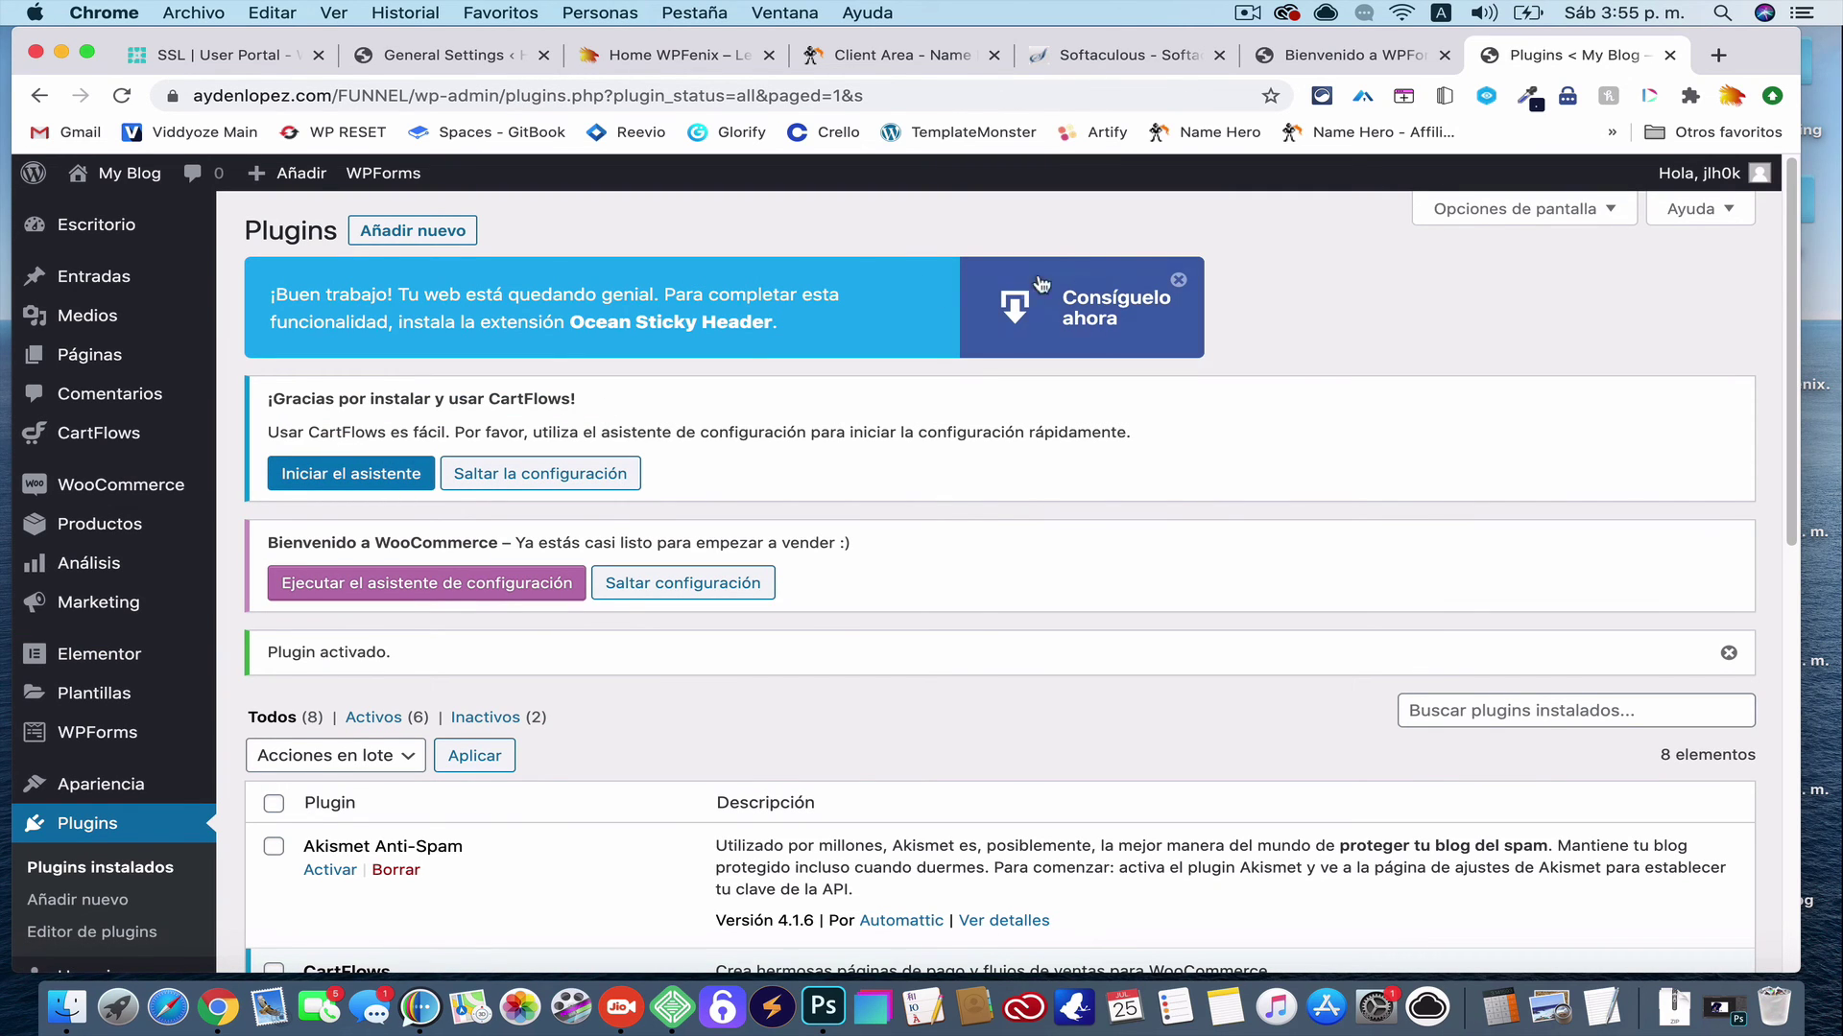
click(1173, 285)
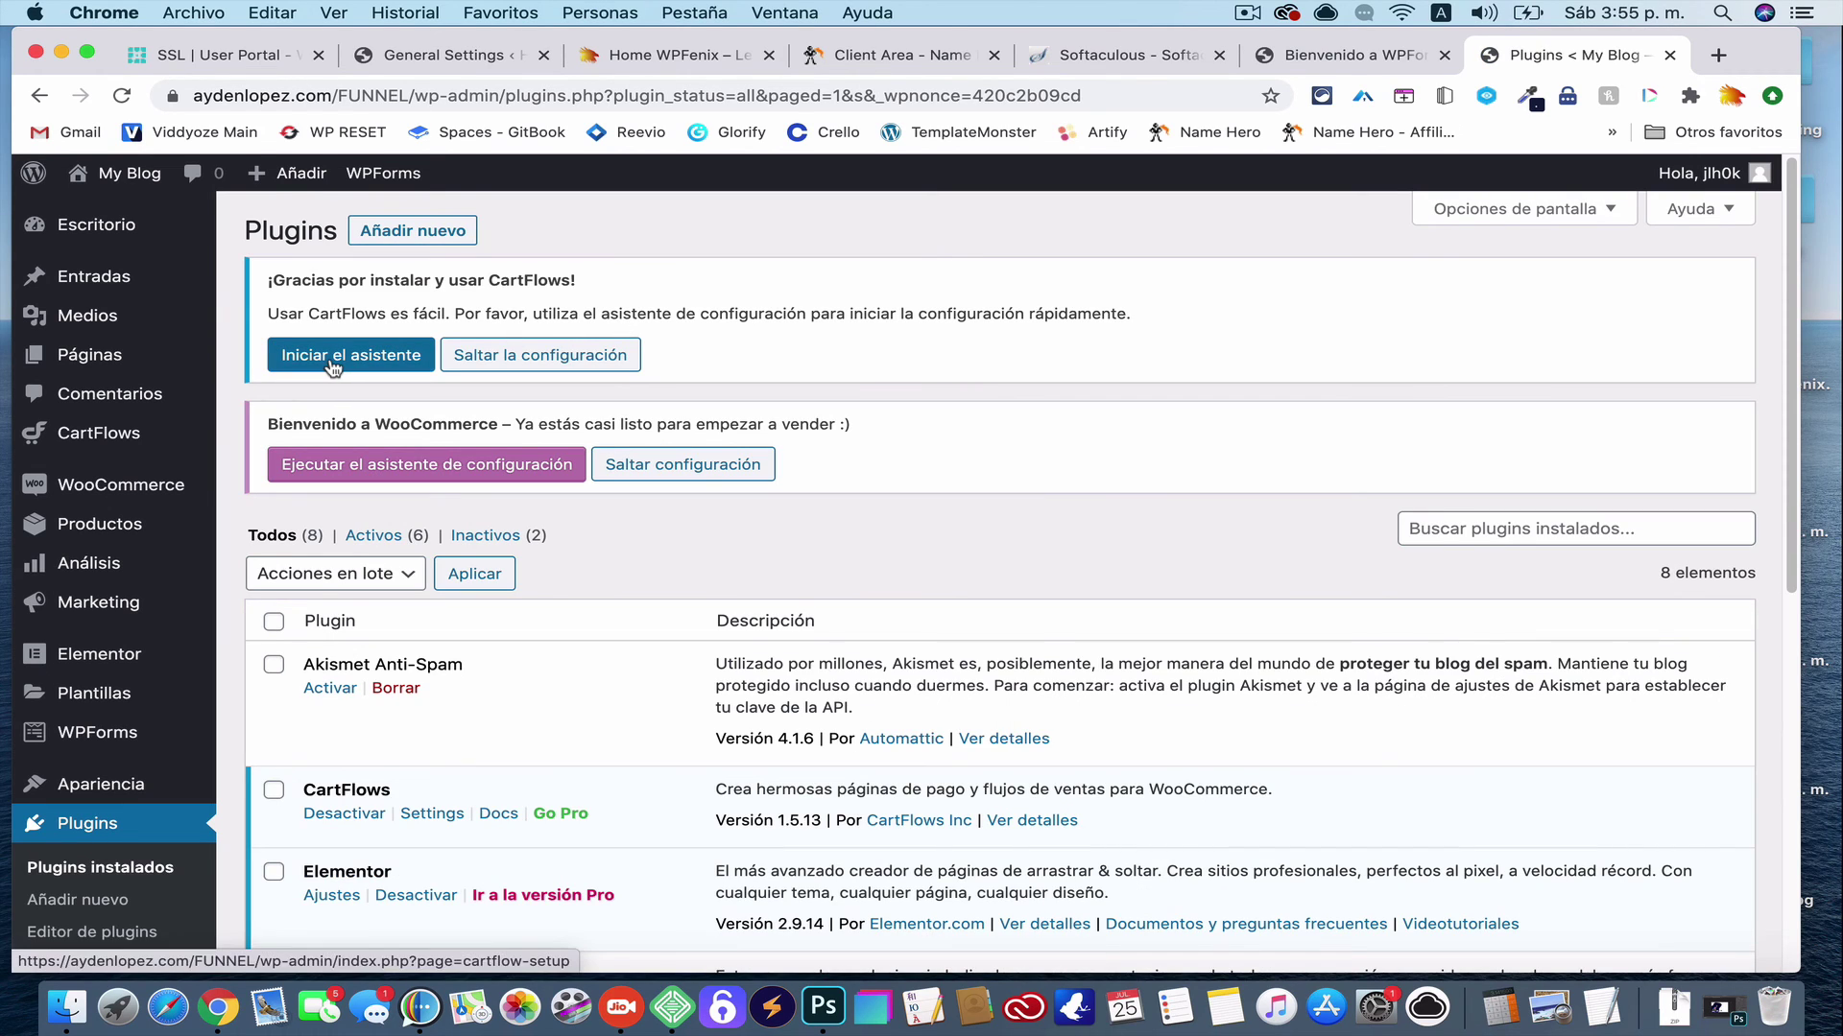
Start the CartFlows setup wizard with usage tracking accepted and keep Elementor as the page builder
click(333, 367)
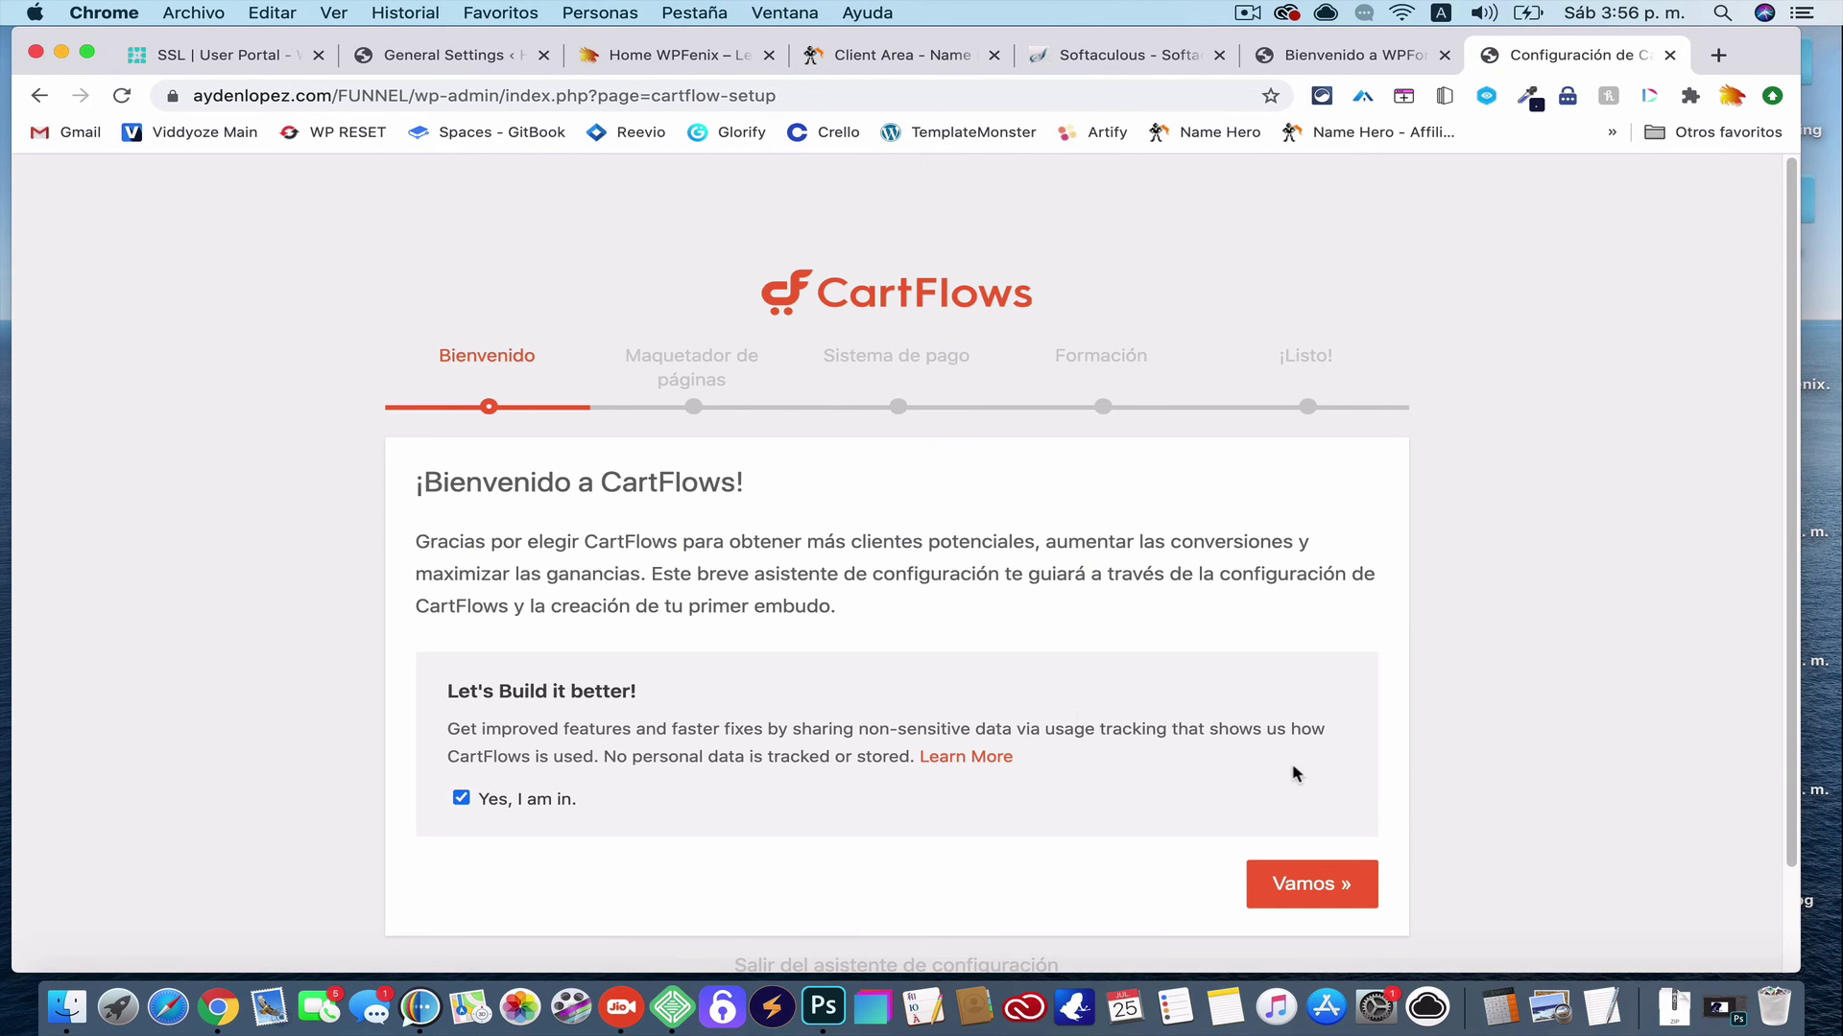
scroll(1292, 774, down, 2)
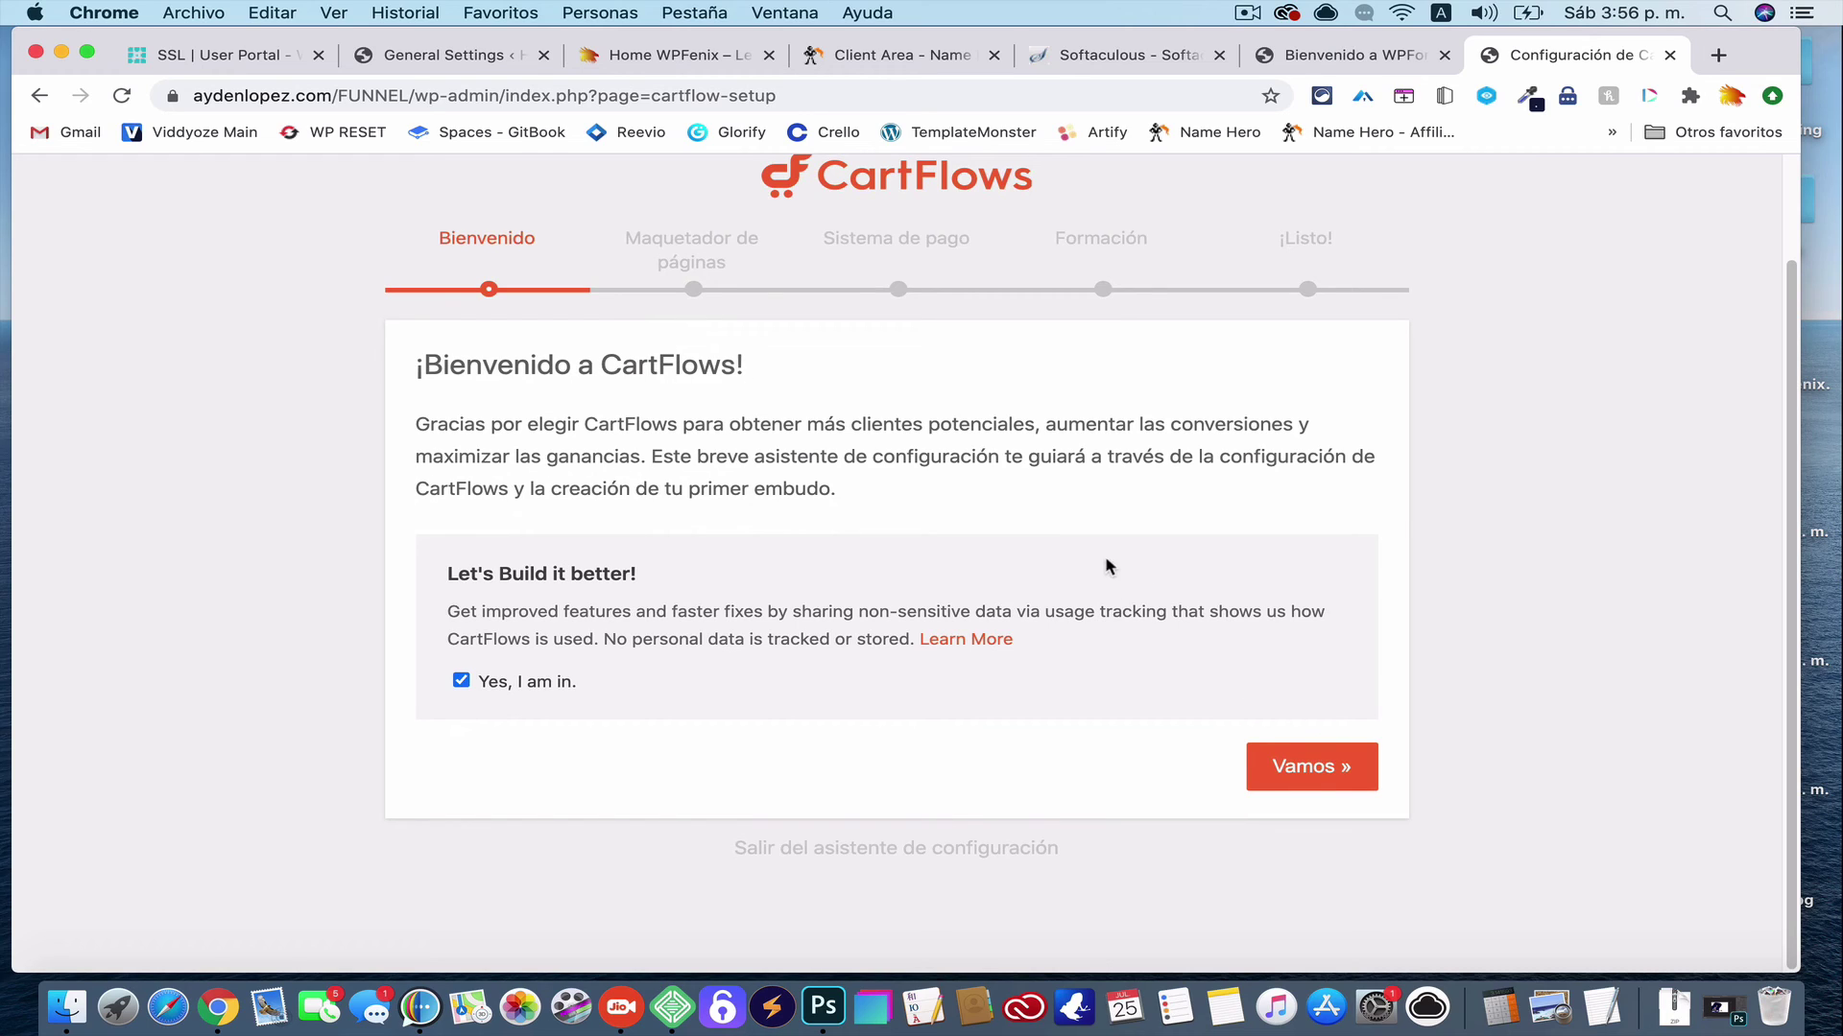
click(1293, 776)
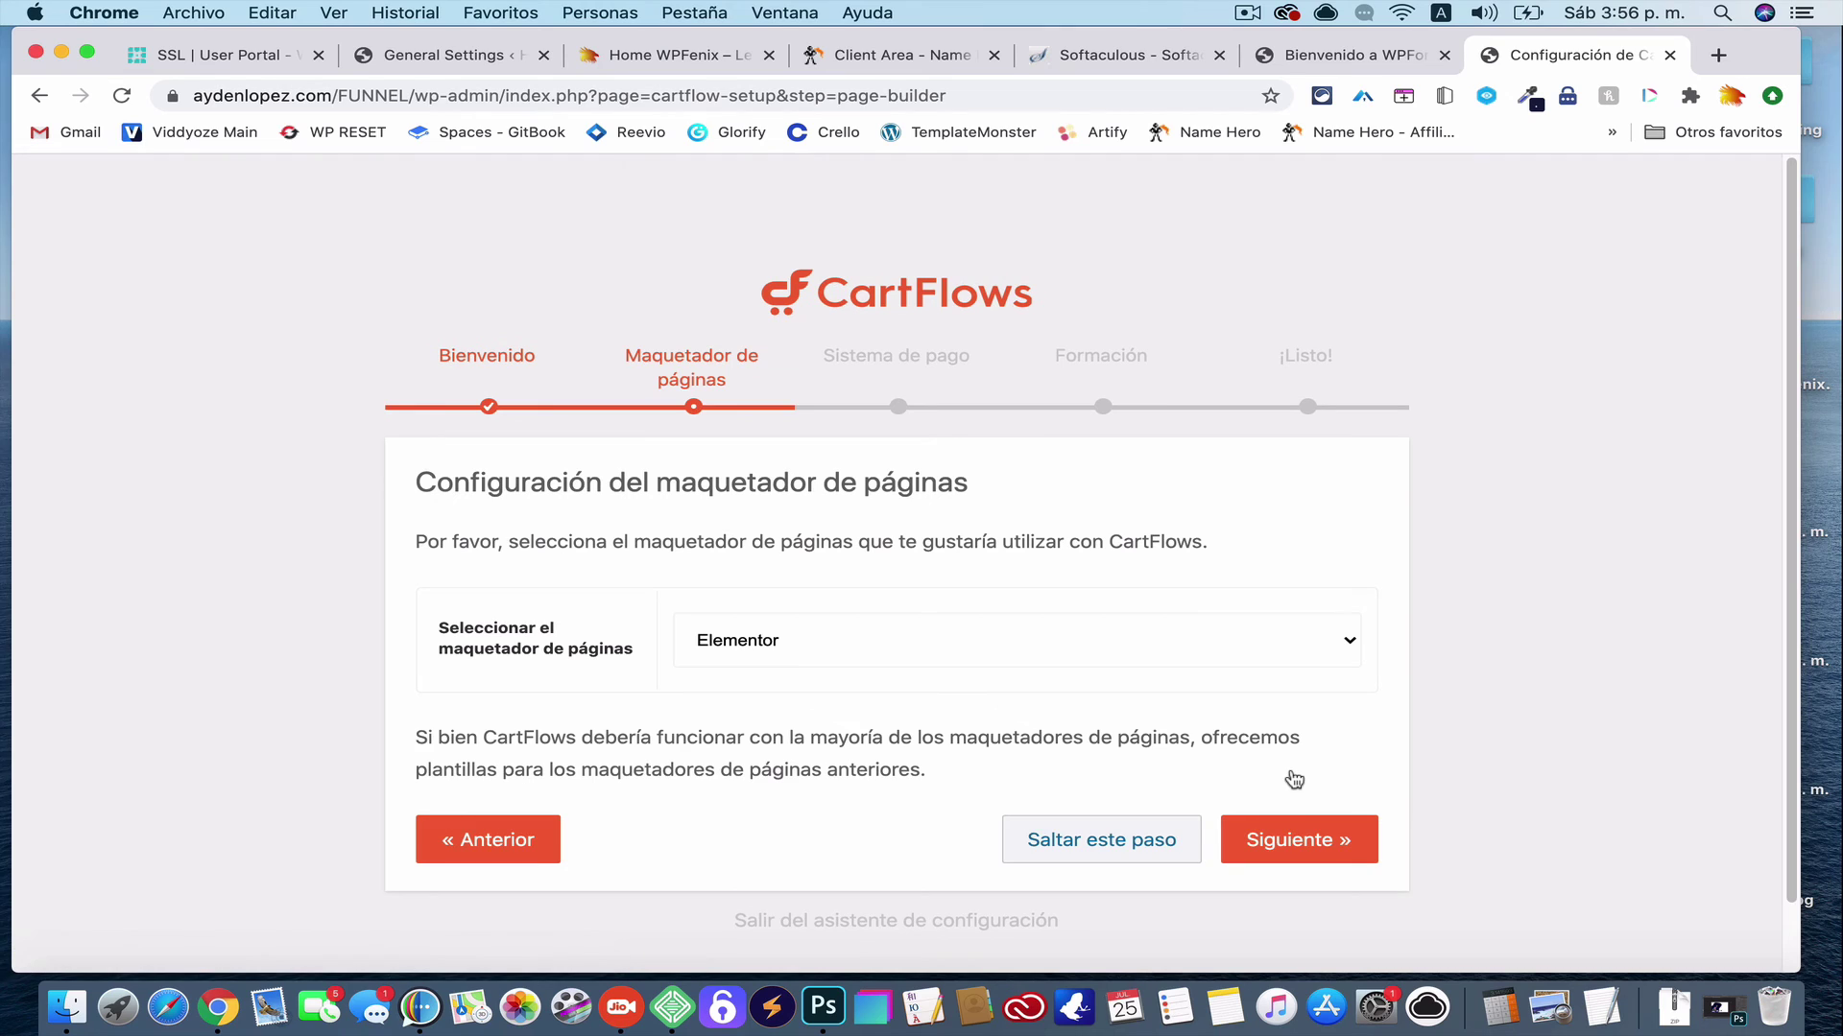
scroll(1291, 758, down, 2)
click(1077, 570)
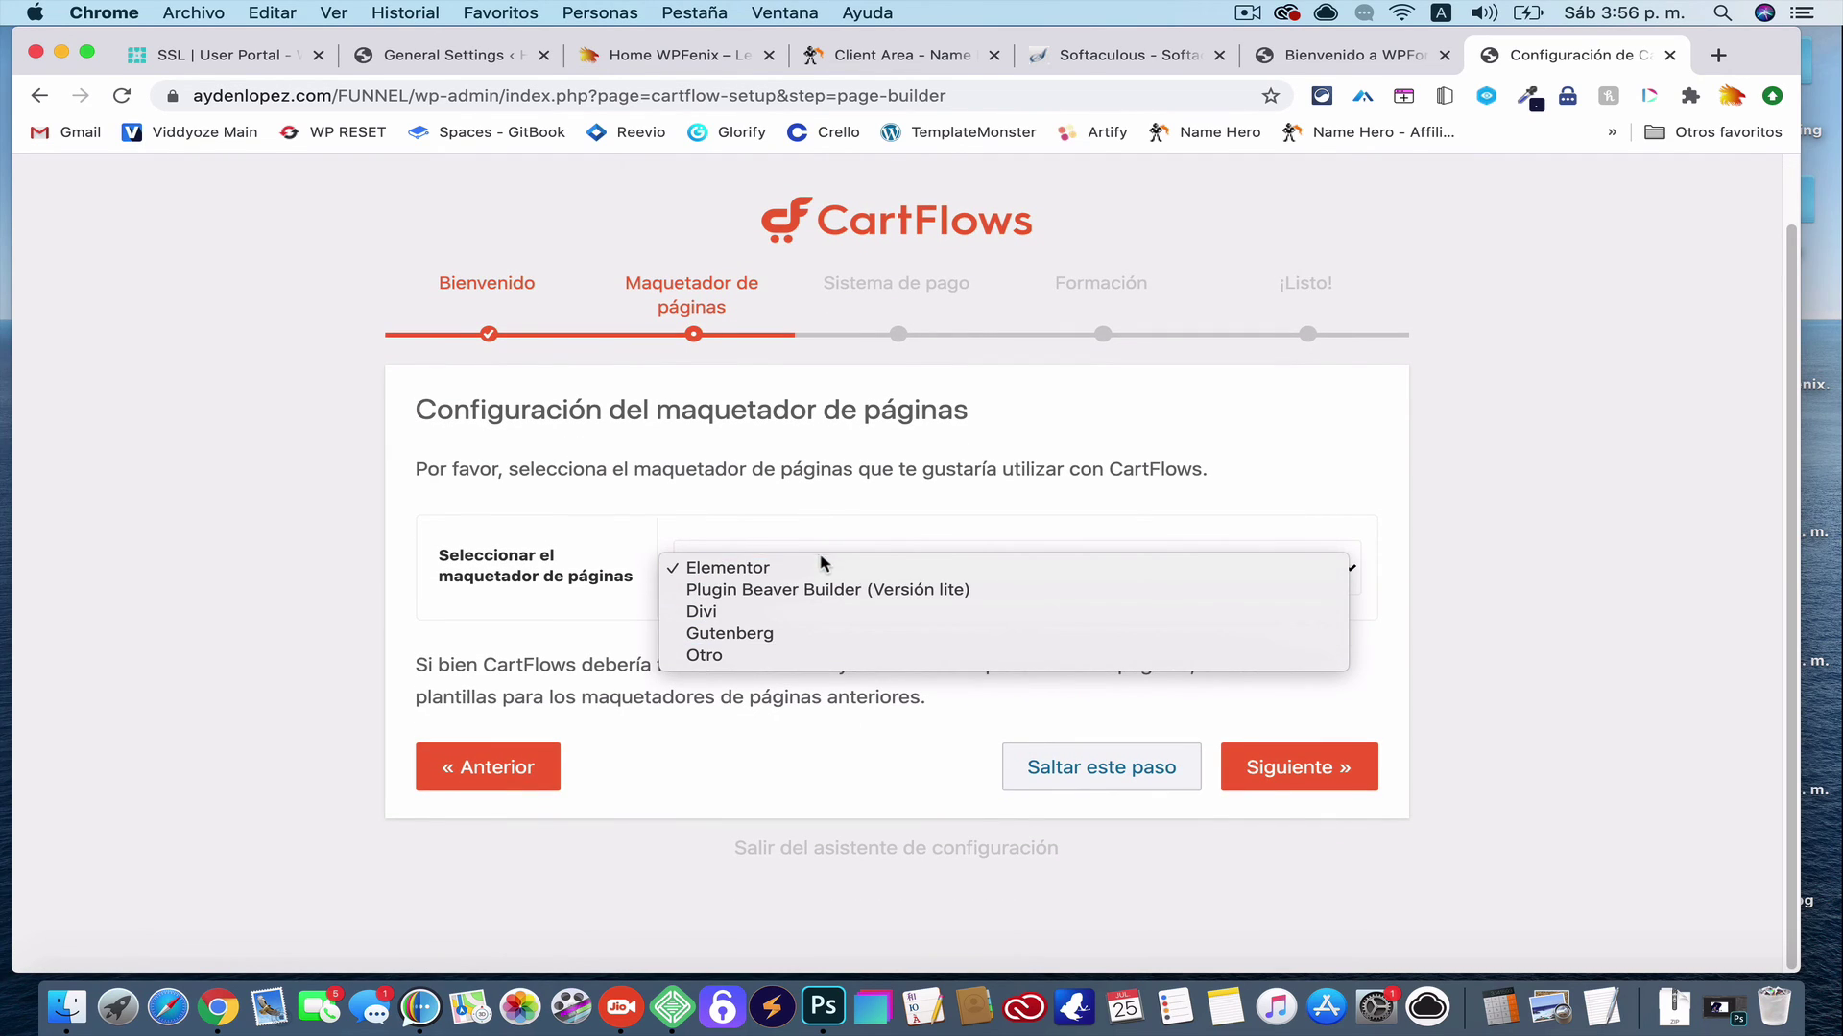
click(1200, 493)
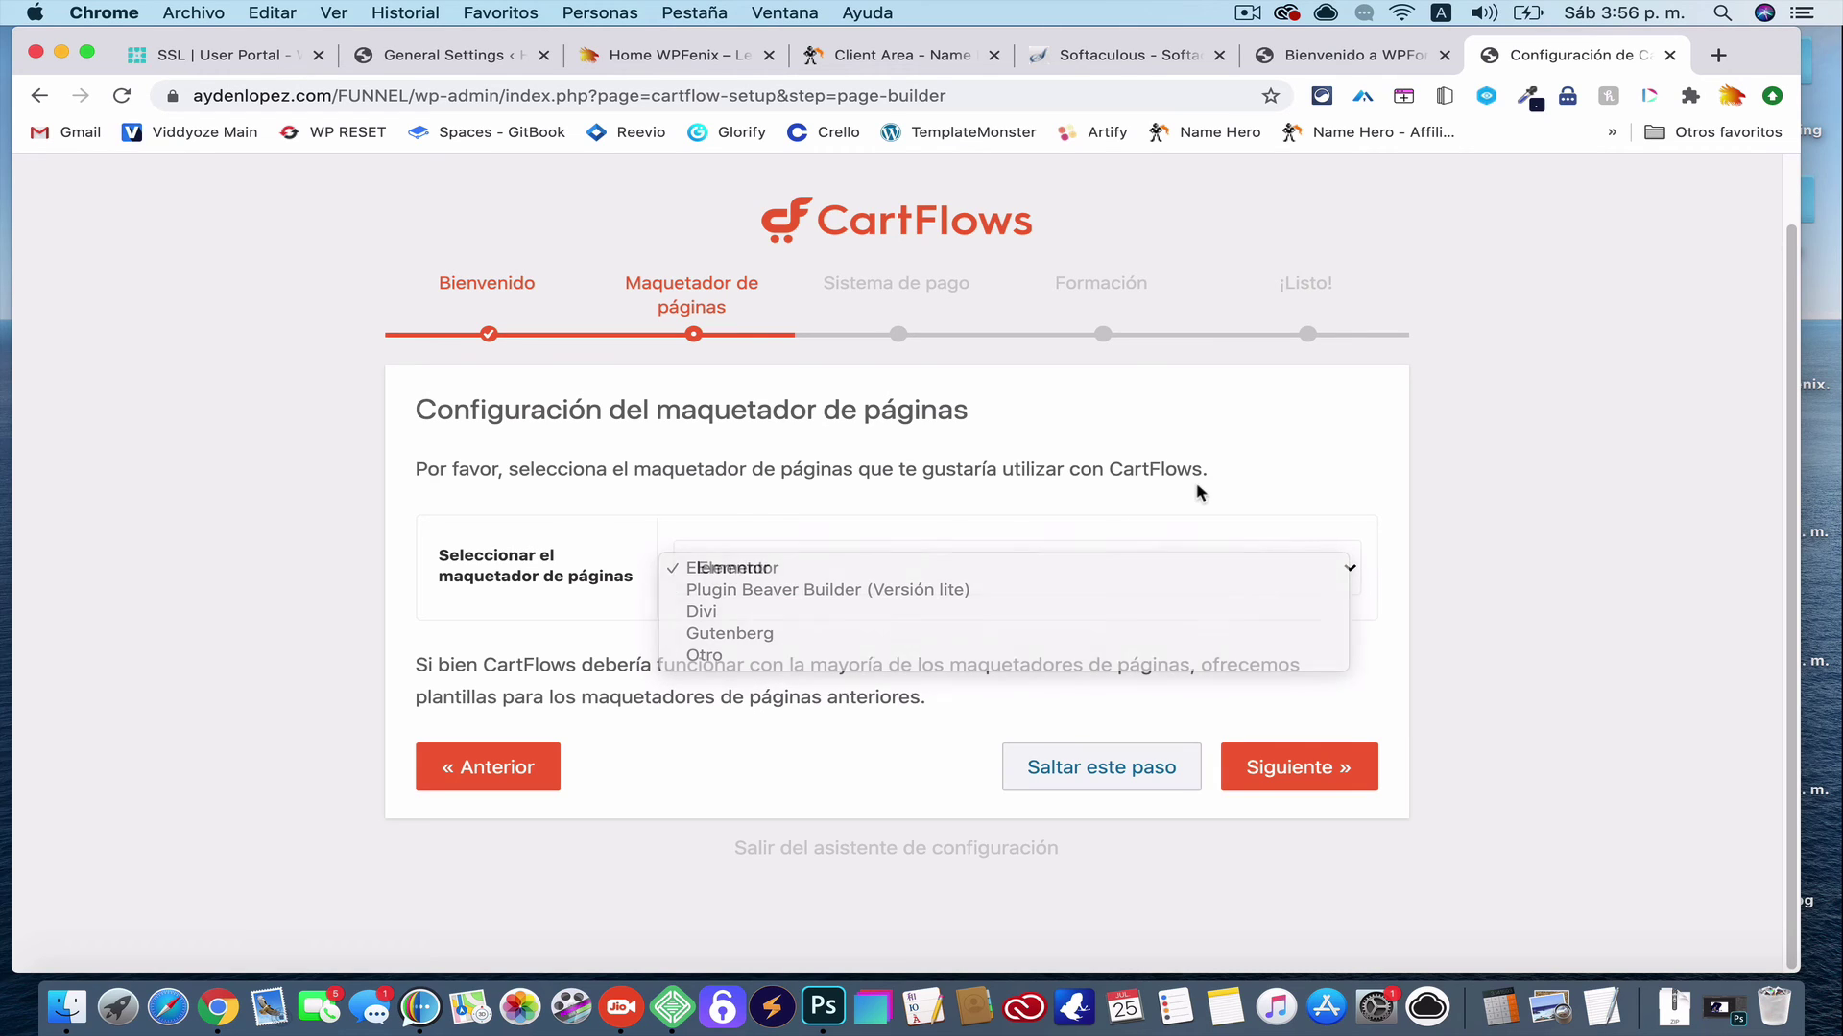
click(1281, 782)
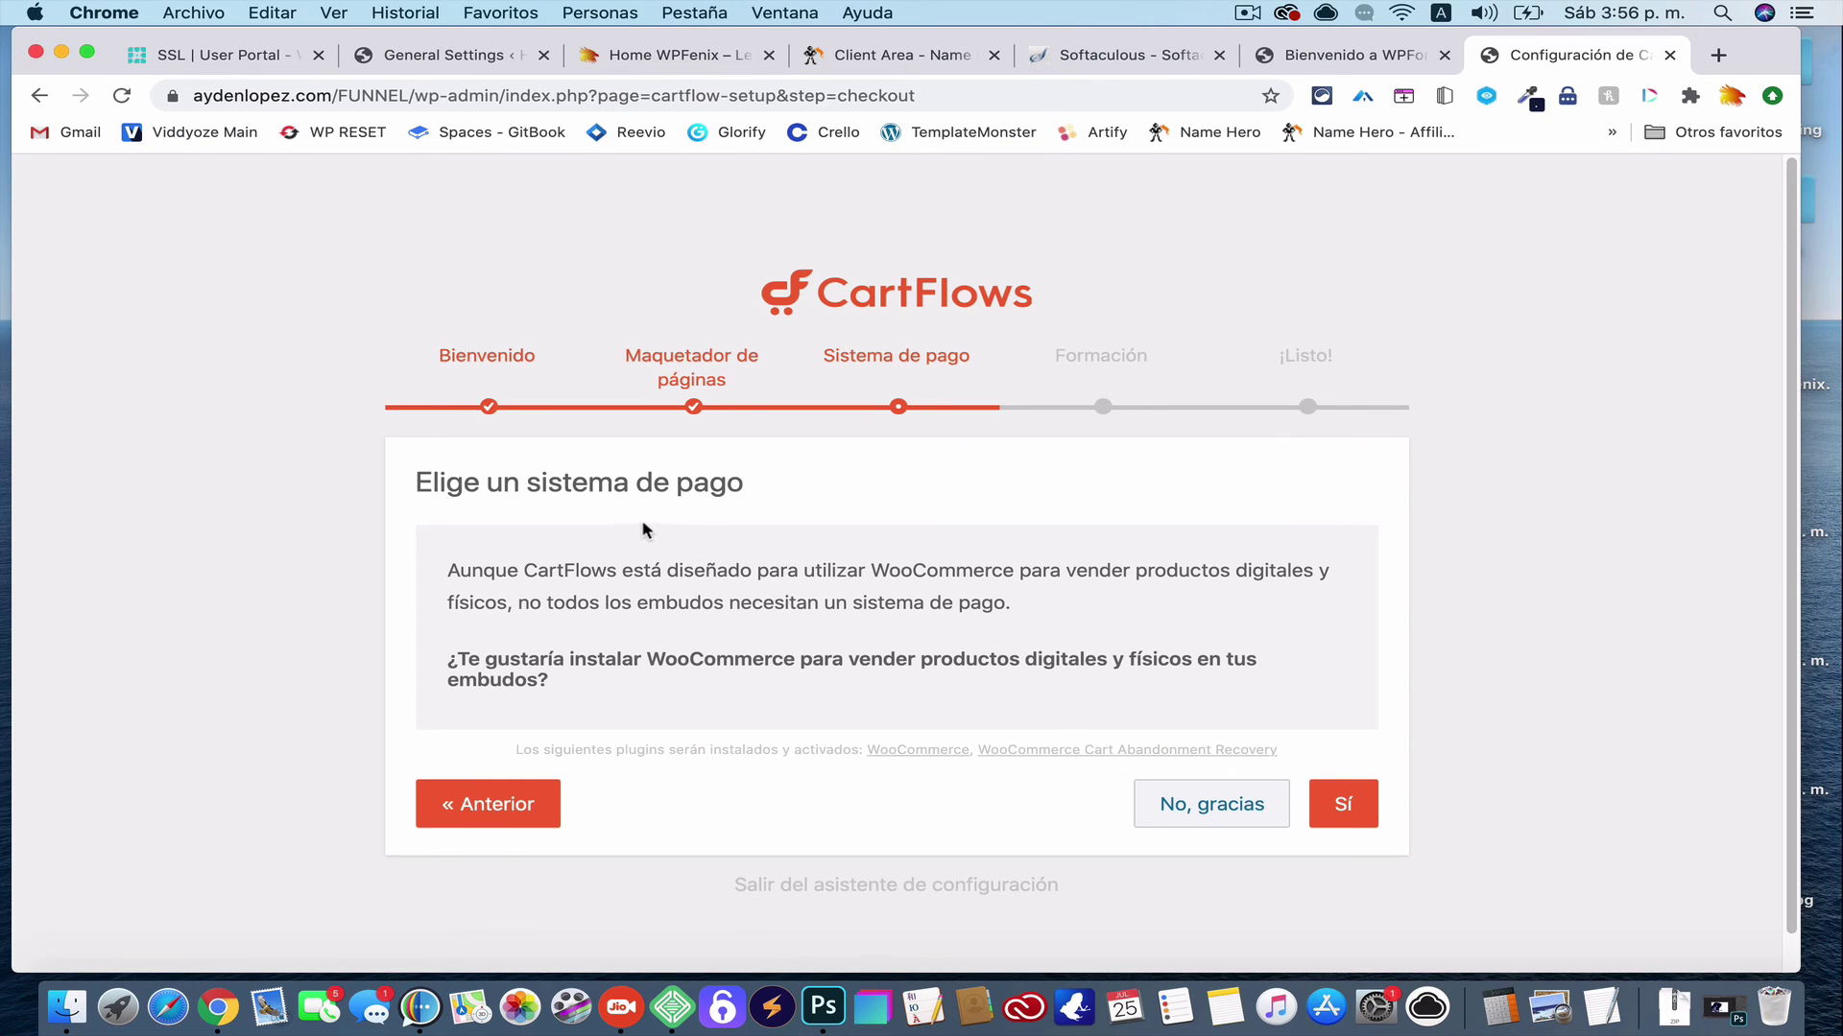
Finish the CartFlows wizard by accepting WooCommerce for payments and declining the training course, and go on to create a flow
click(1337, 808)
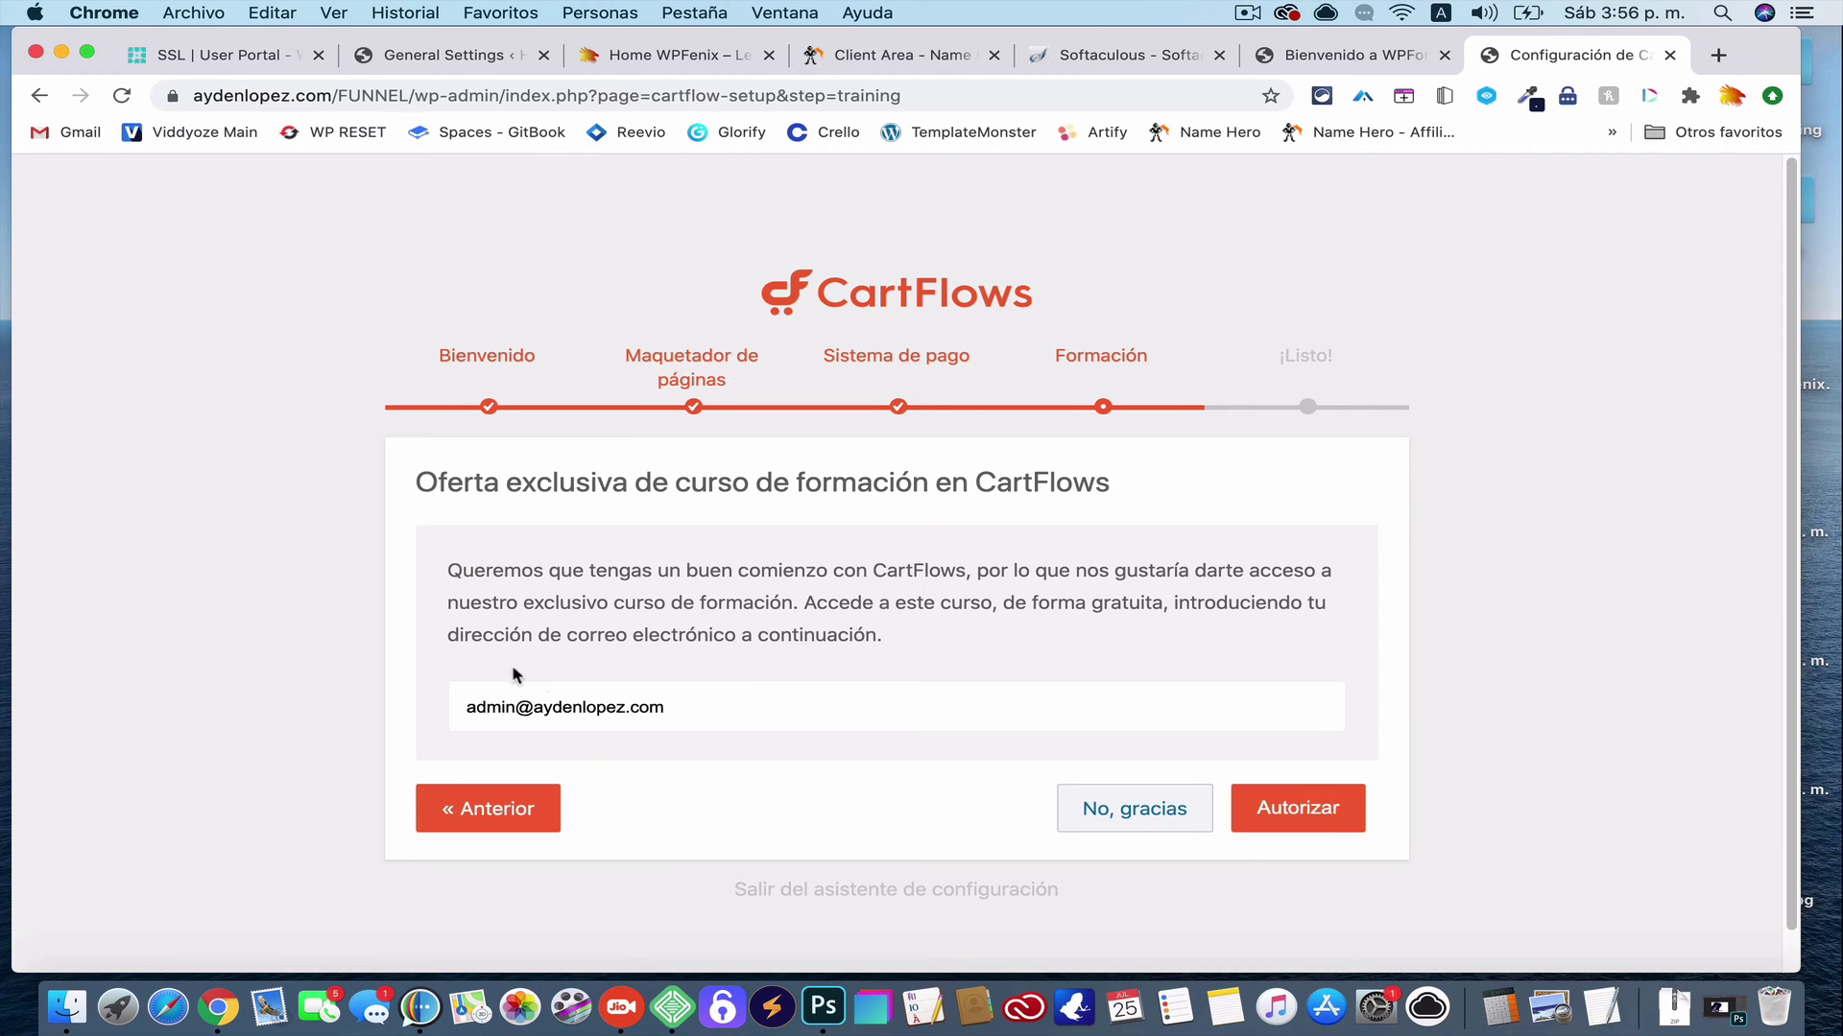
click(1148, 812)
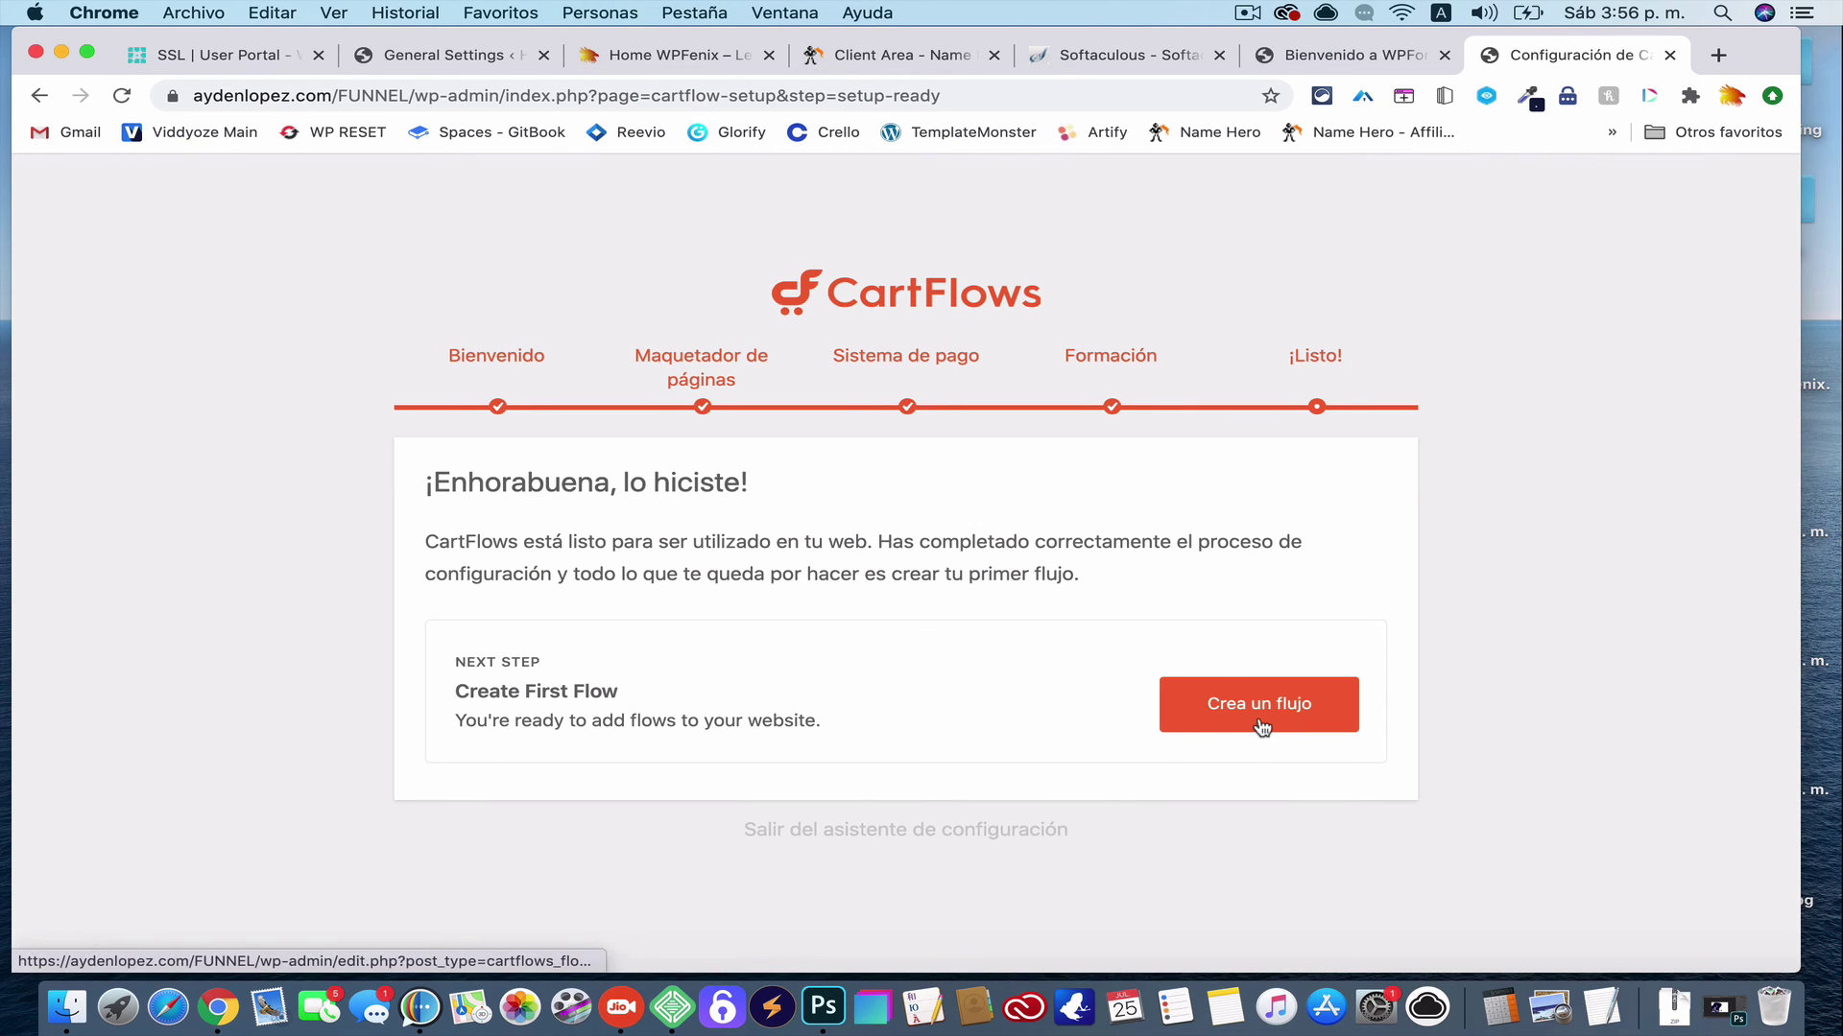
click(1259, 725)
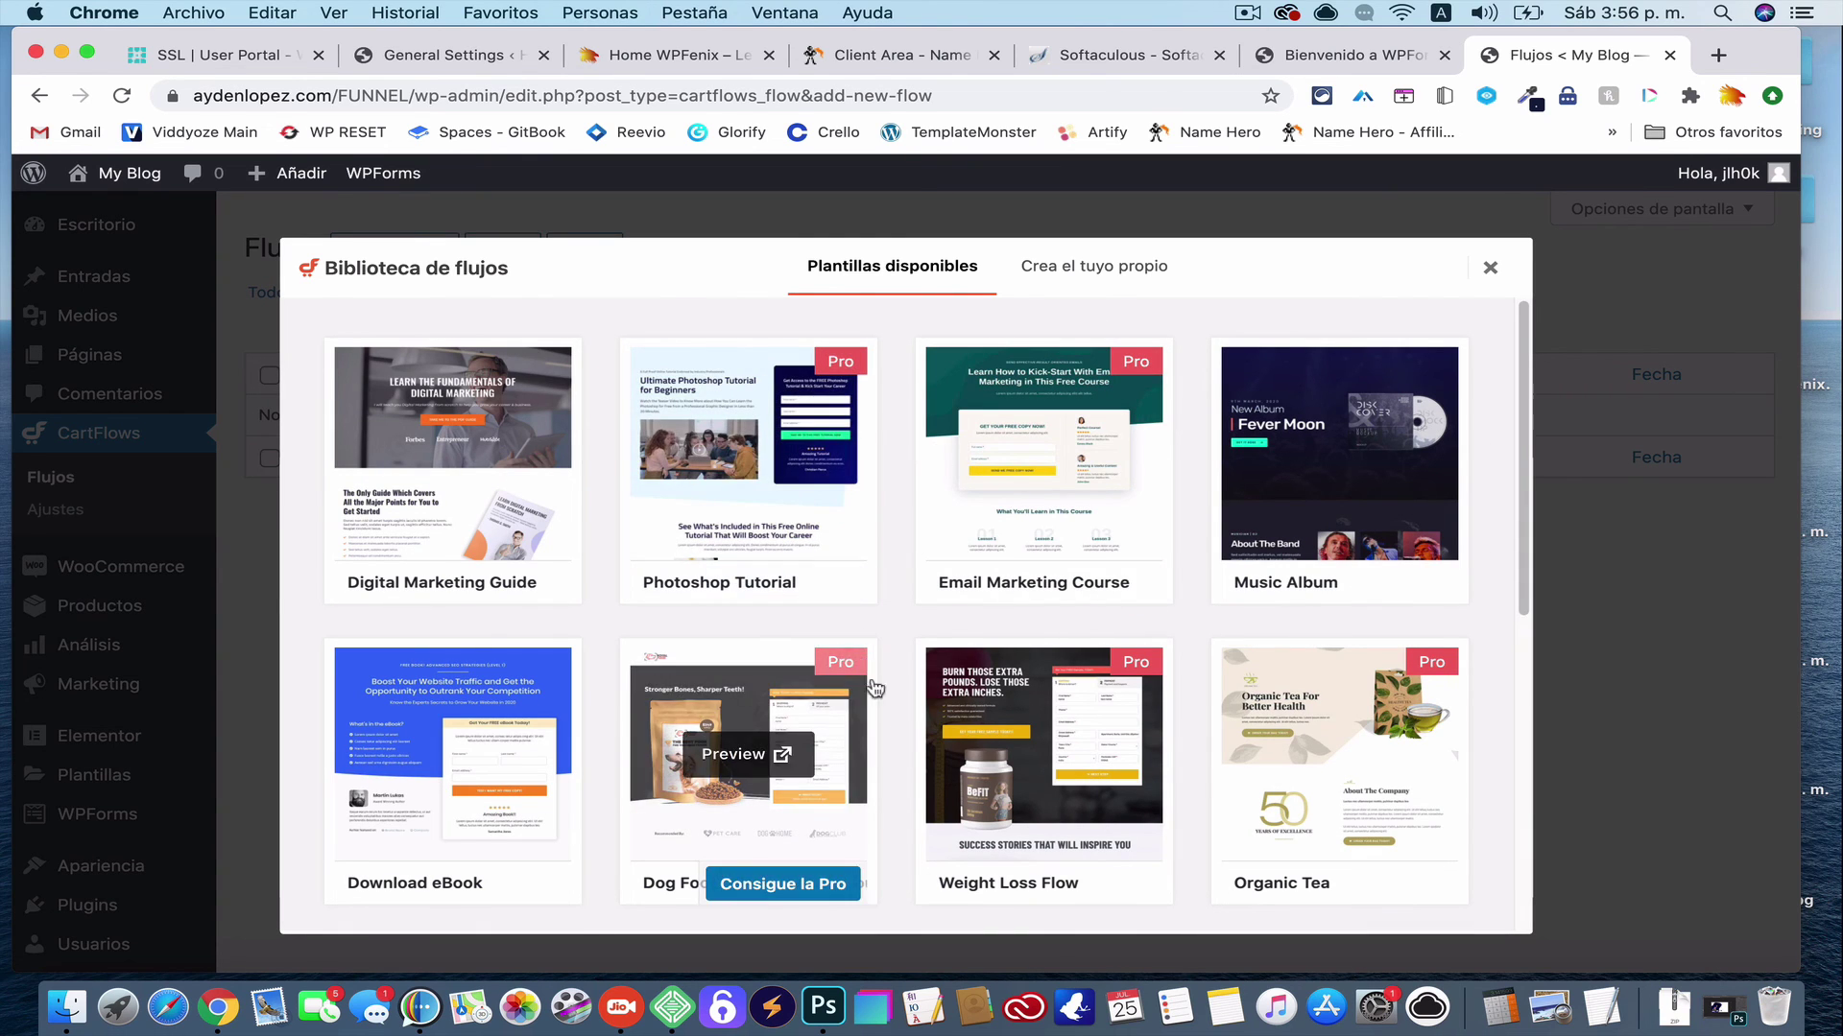
Browse the available flow templates and examine the Landing page in the eBook template's preview
scroll(874, 748, down, 5)
scroll(877, 811, up, 5)
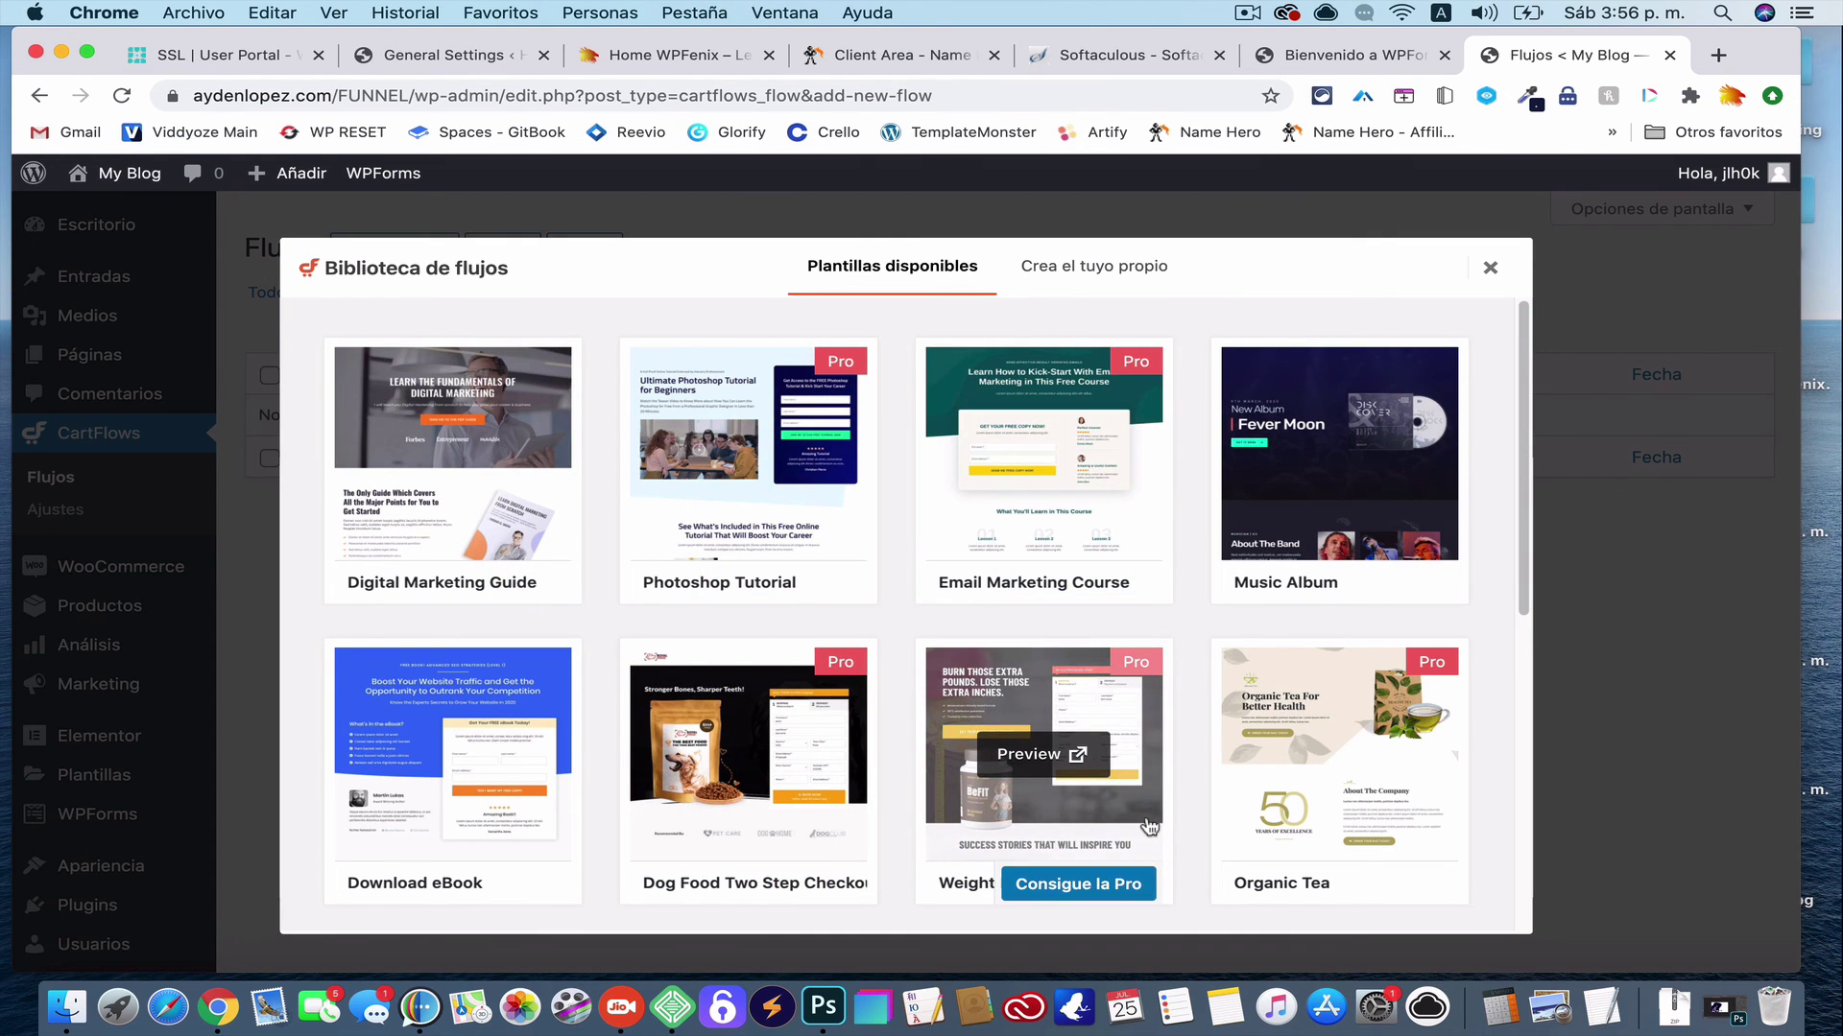
scroll(1149, 828, down, 10)
scroll(1149, 827, up, 5)
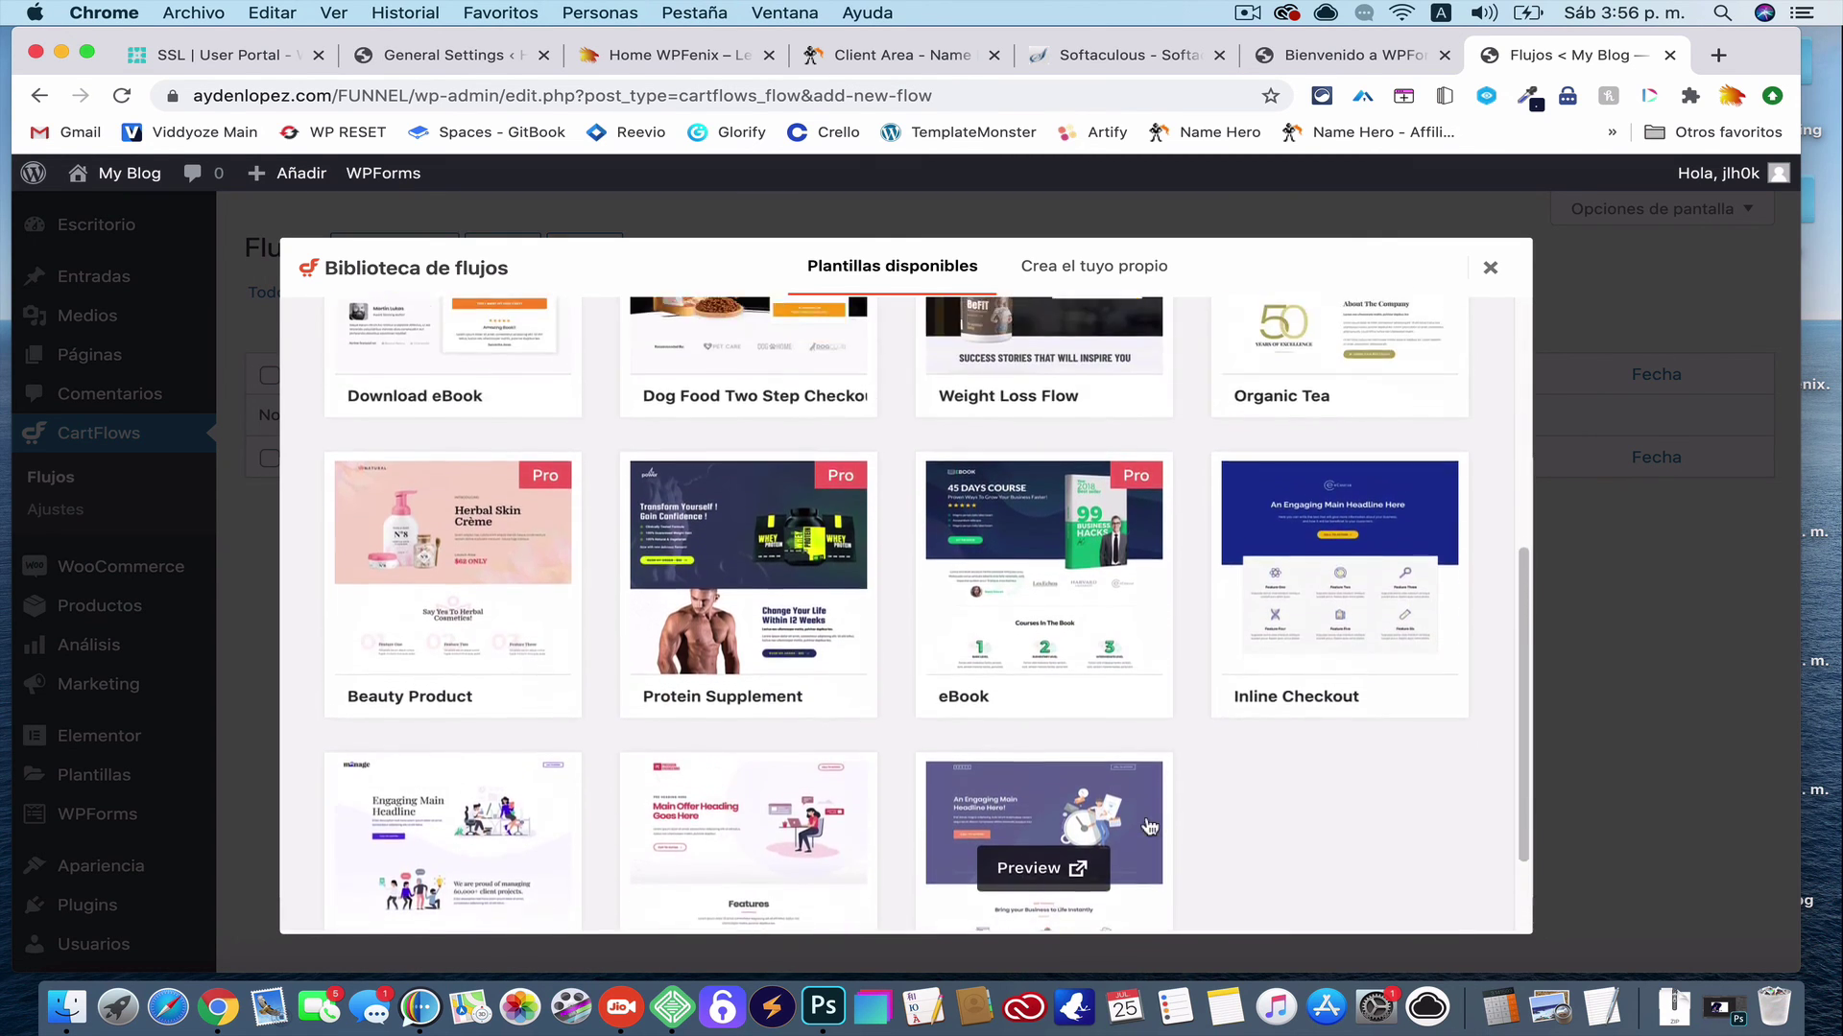
click(1052, 743)
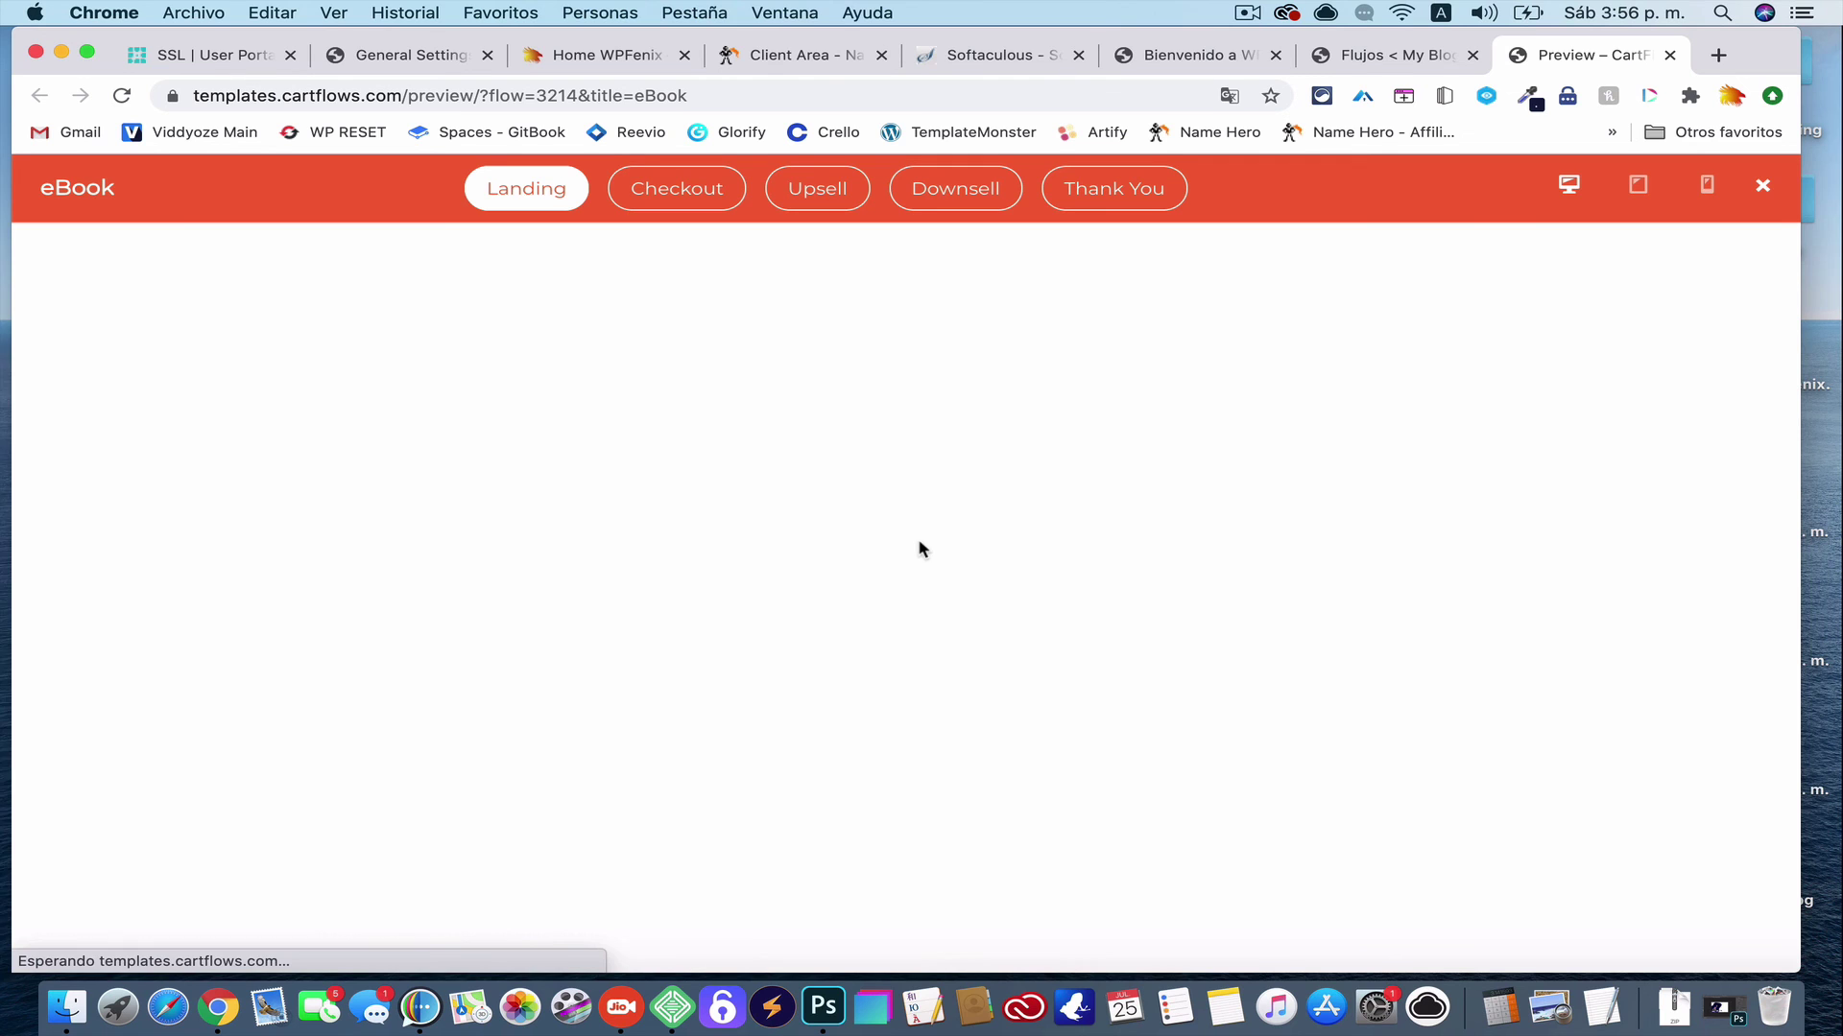
scroll(912, 677, down, 6)
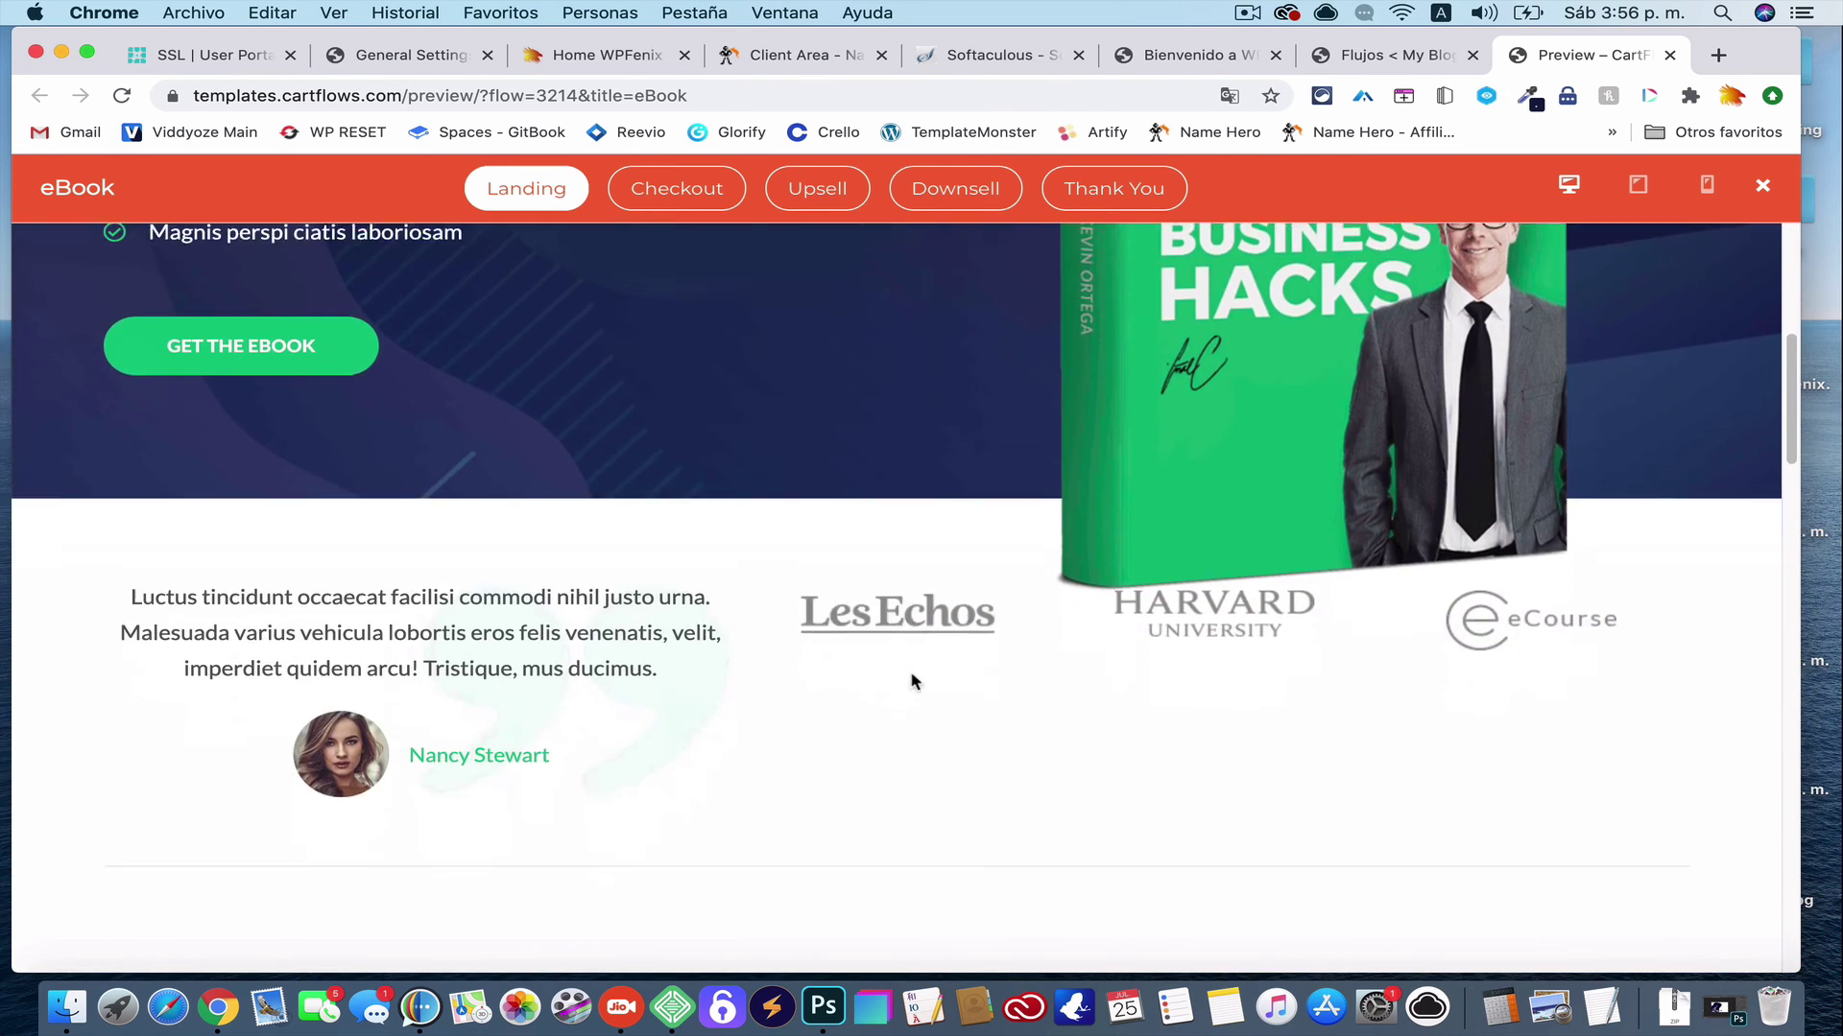
scroll(913, 683, down, 5)
scroll(913, 686, up, 15)
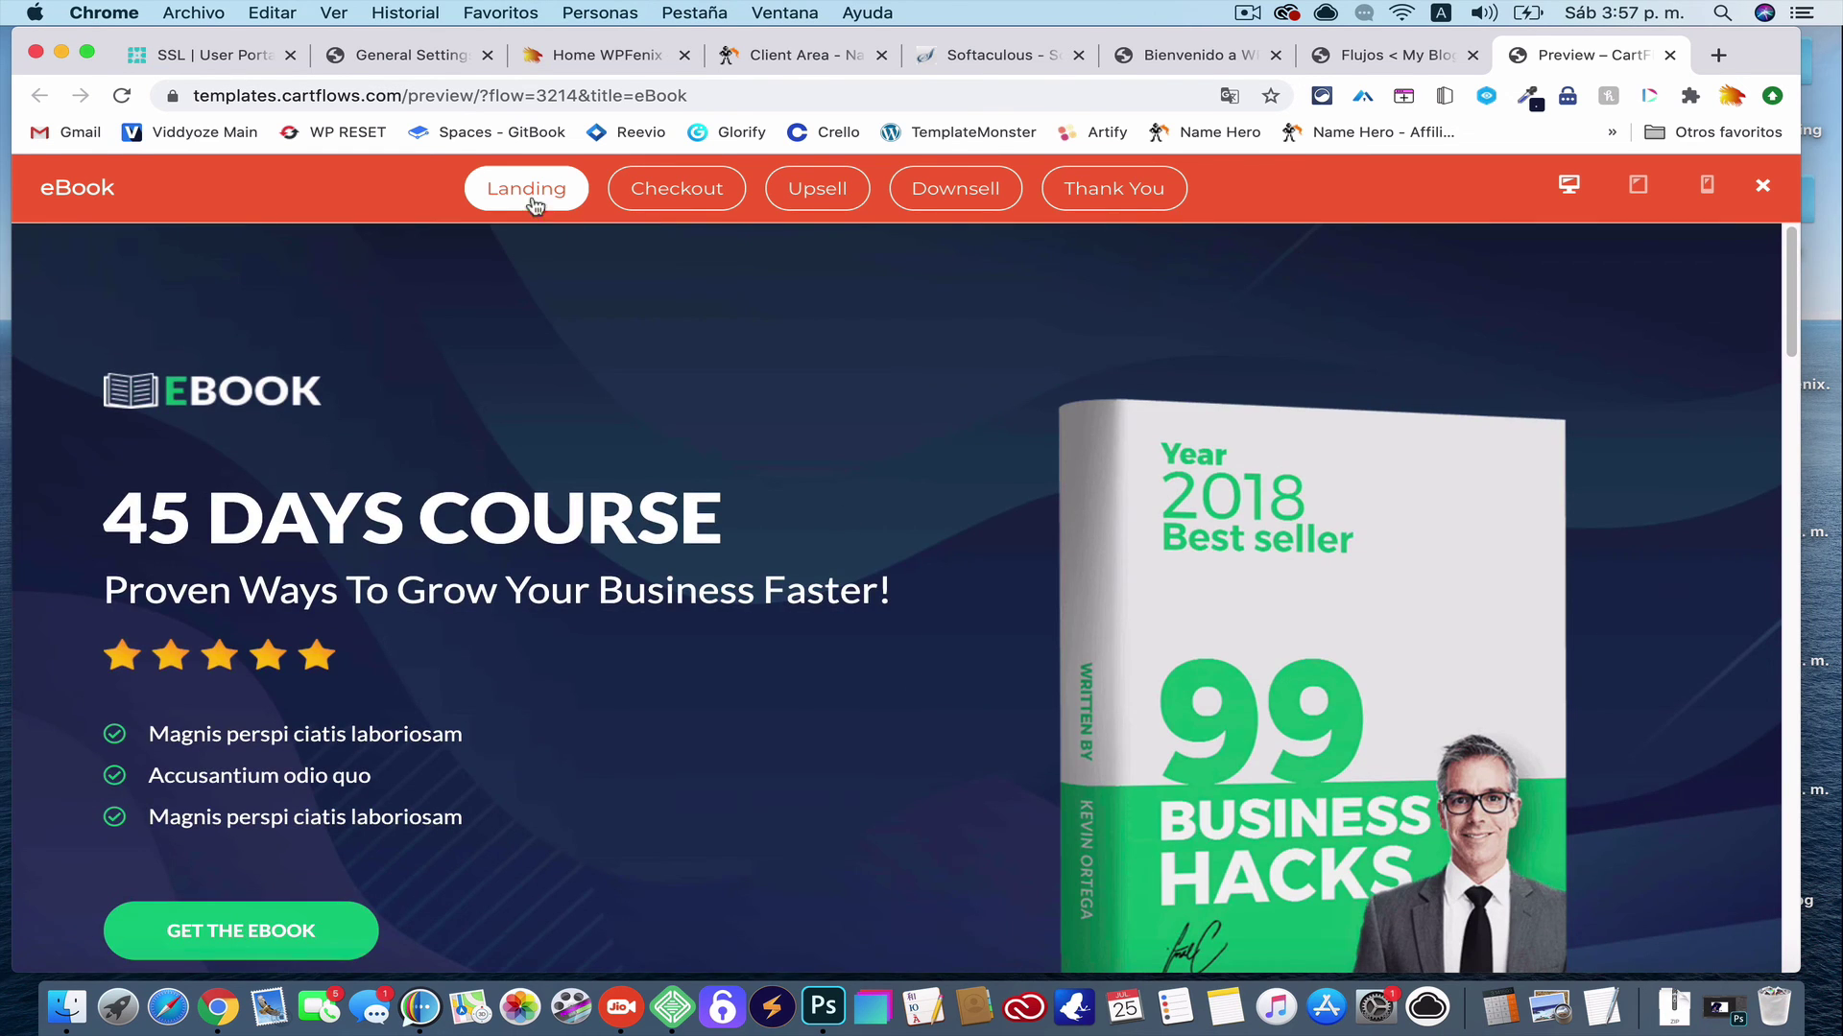
Examine the Checkout and Upsell pages of the eBook template, including the order form and the special offer
click(679, 192)
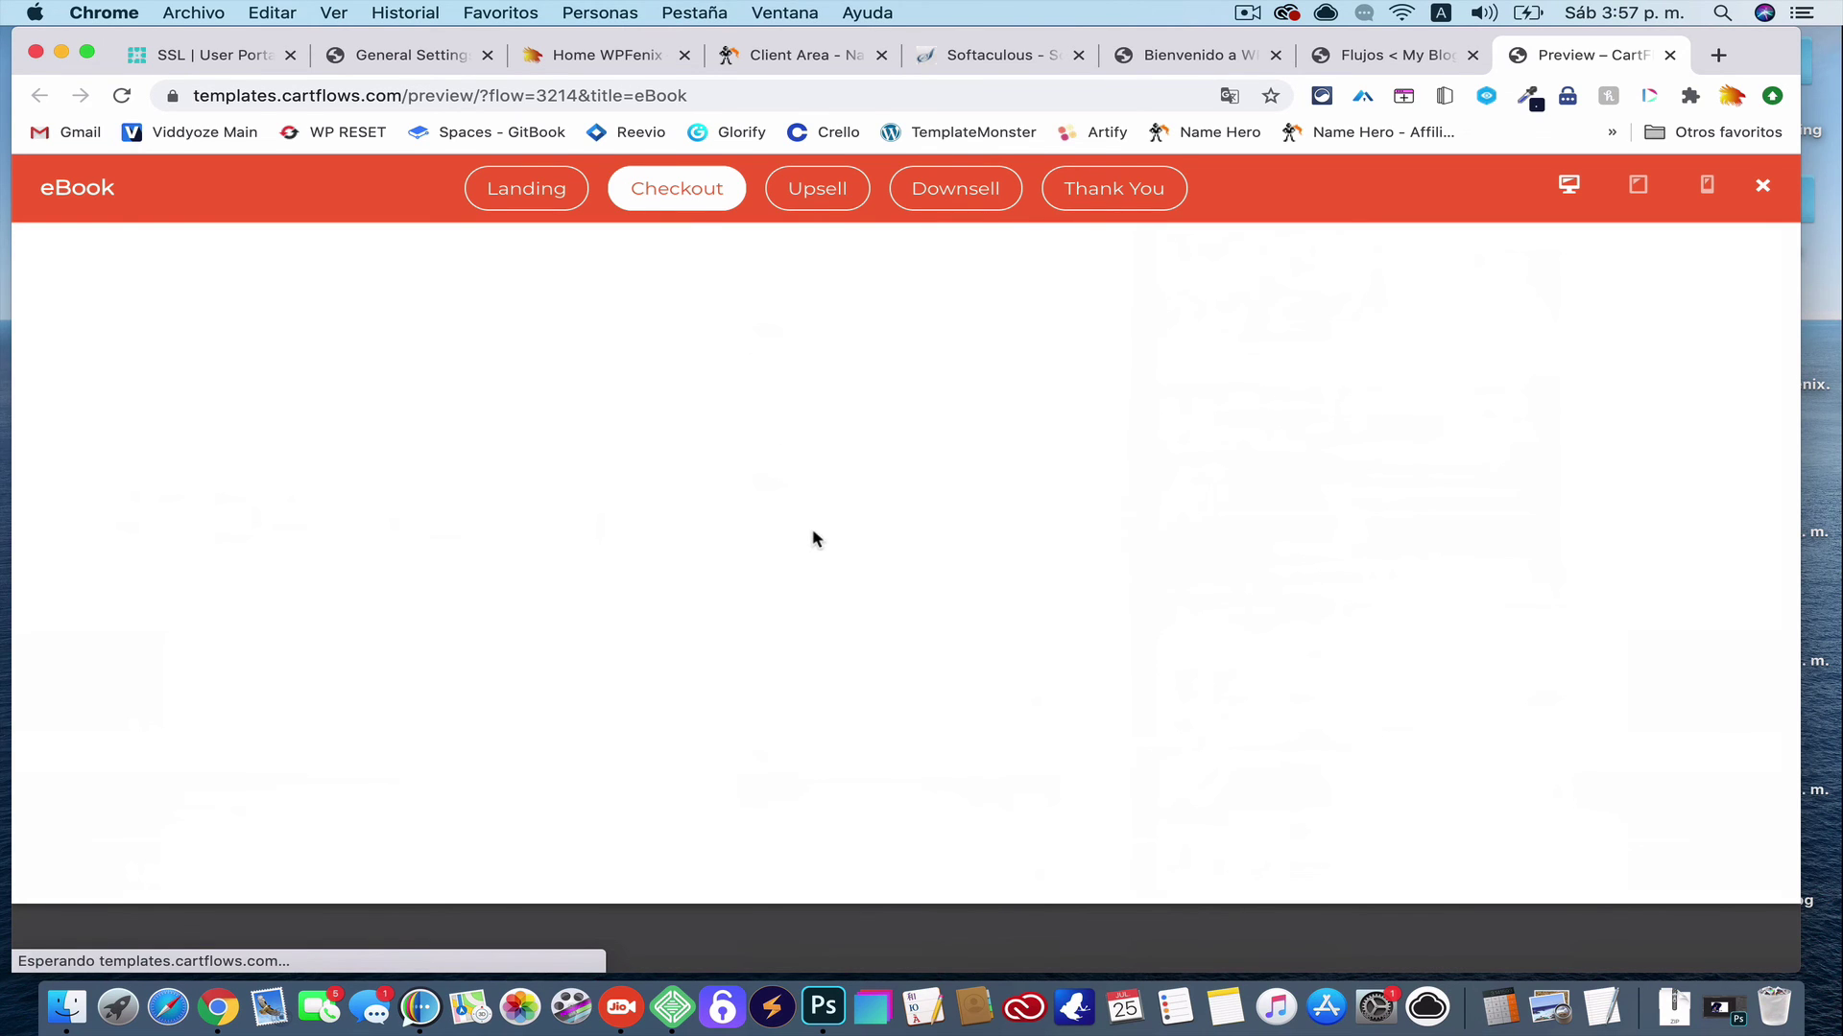
scroll(912, 536, down, 1)
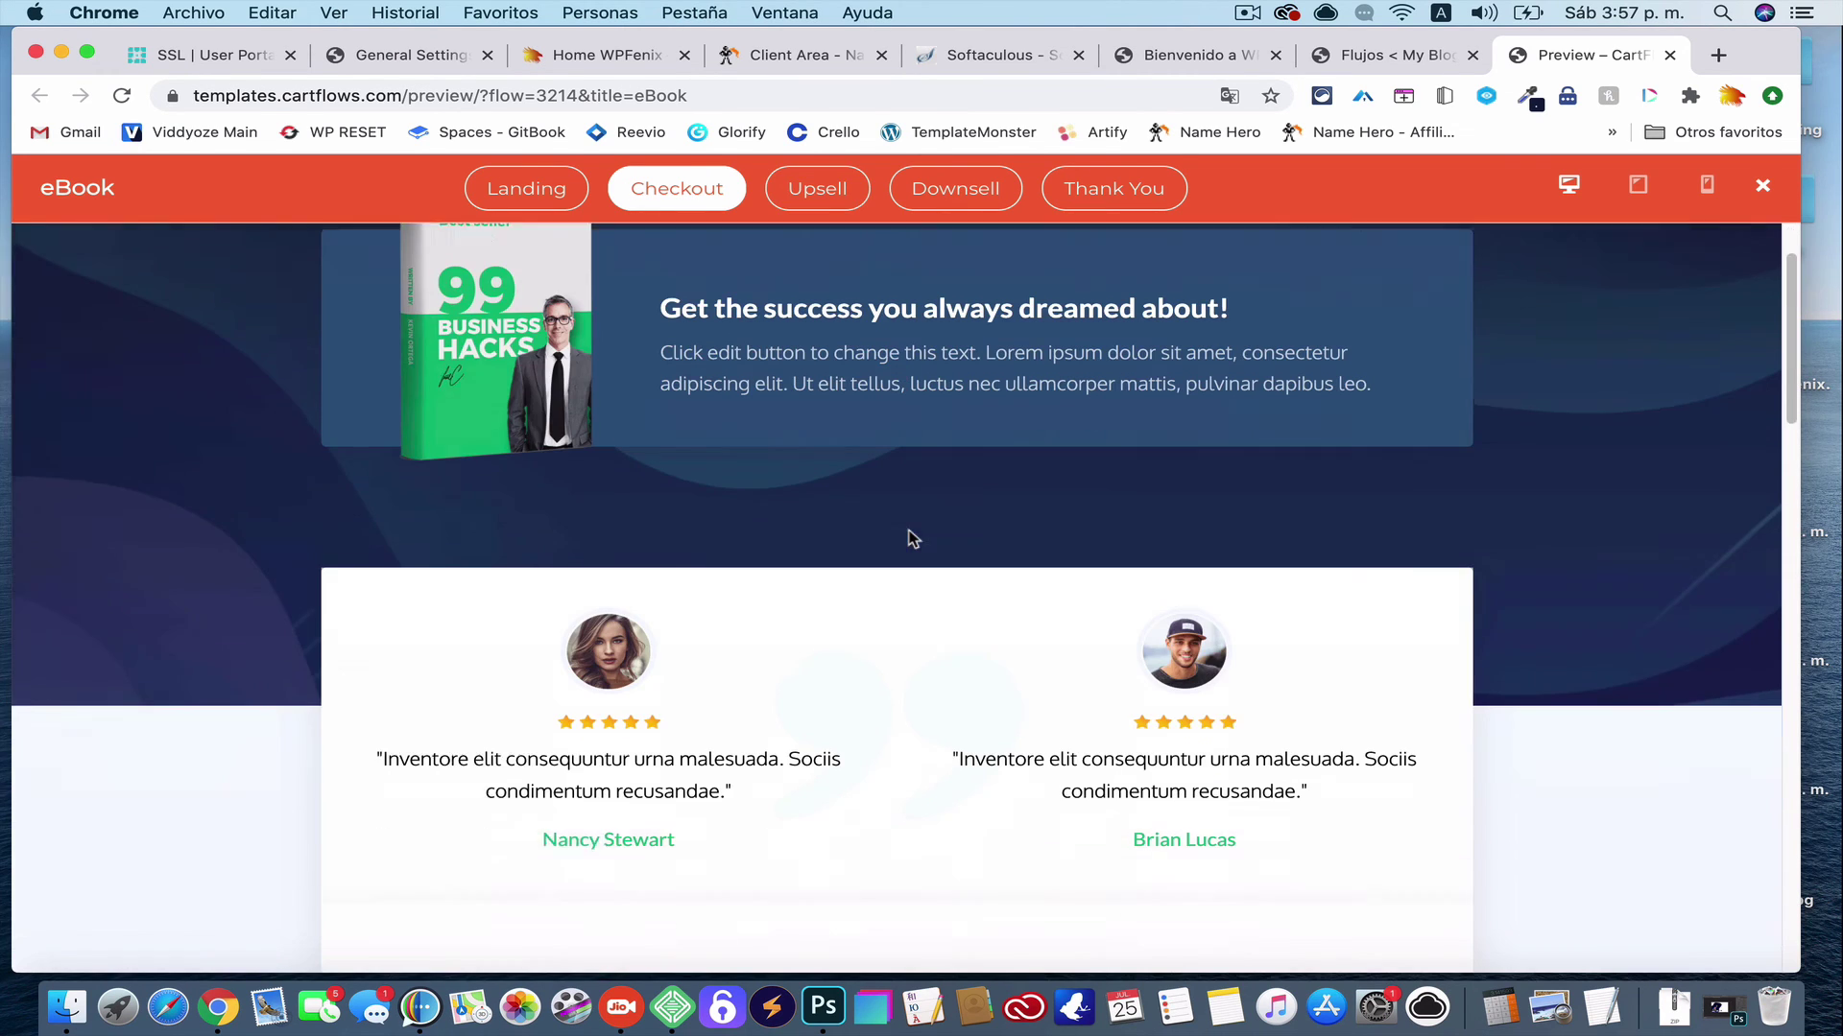
scroll(912, 538, down, 15)
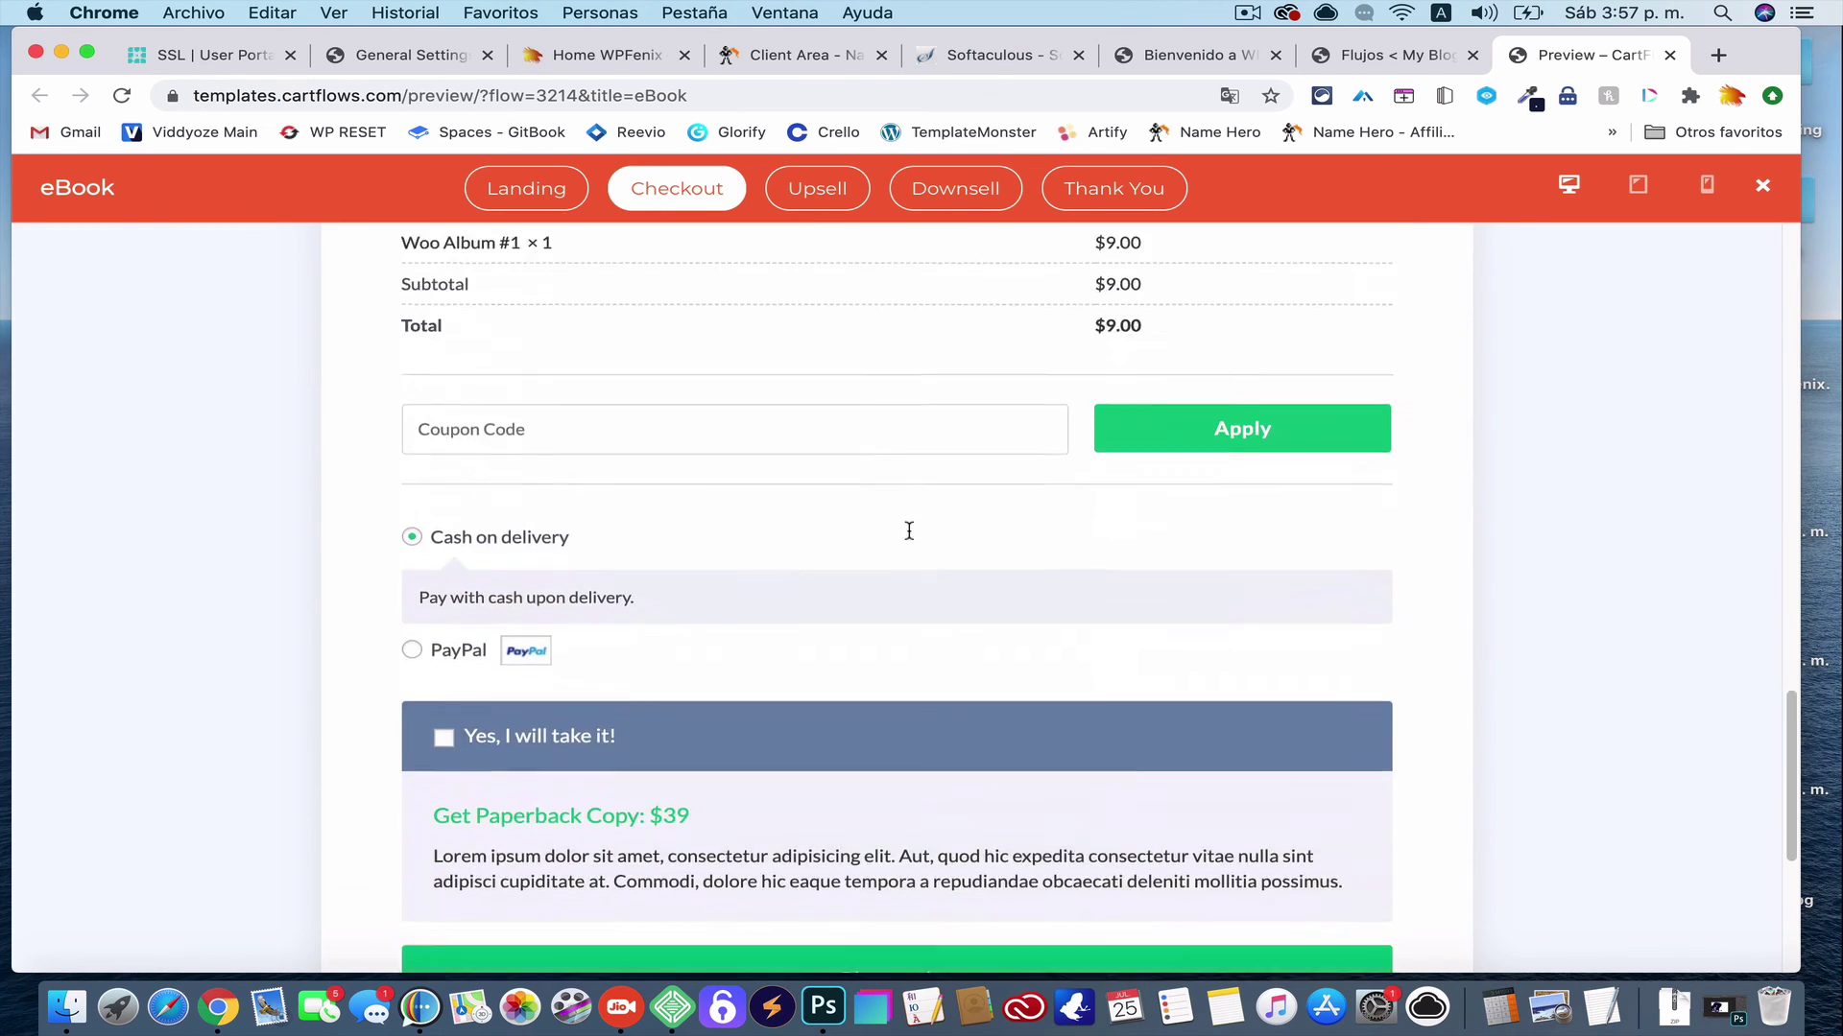
scroll(908, 531, up, 15)
click(828, 203)
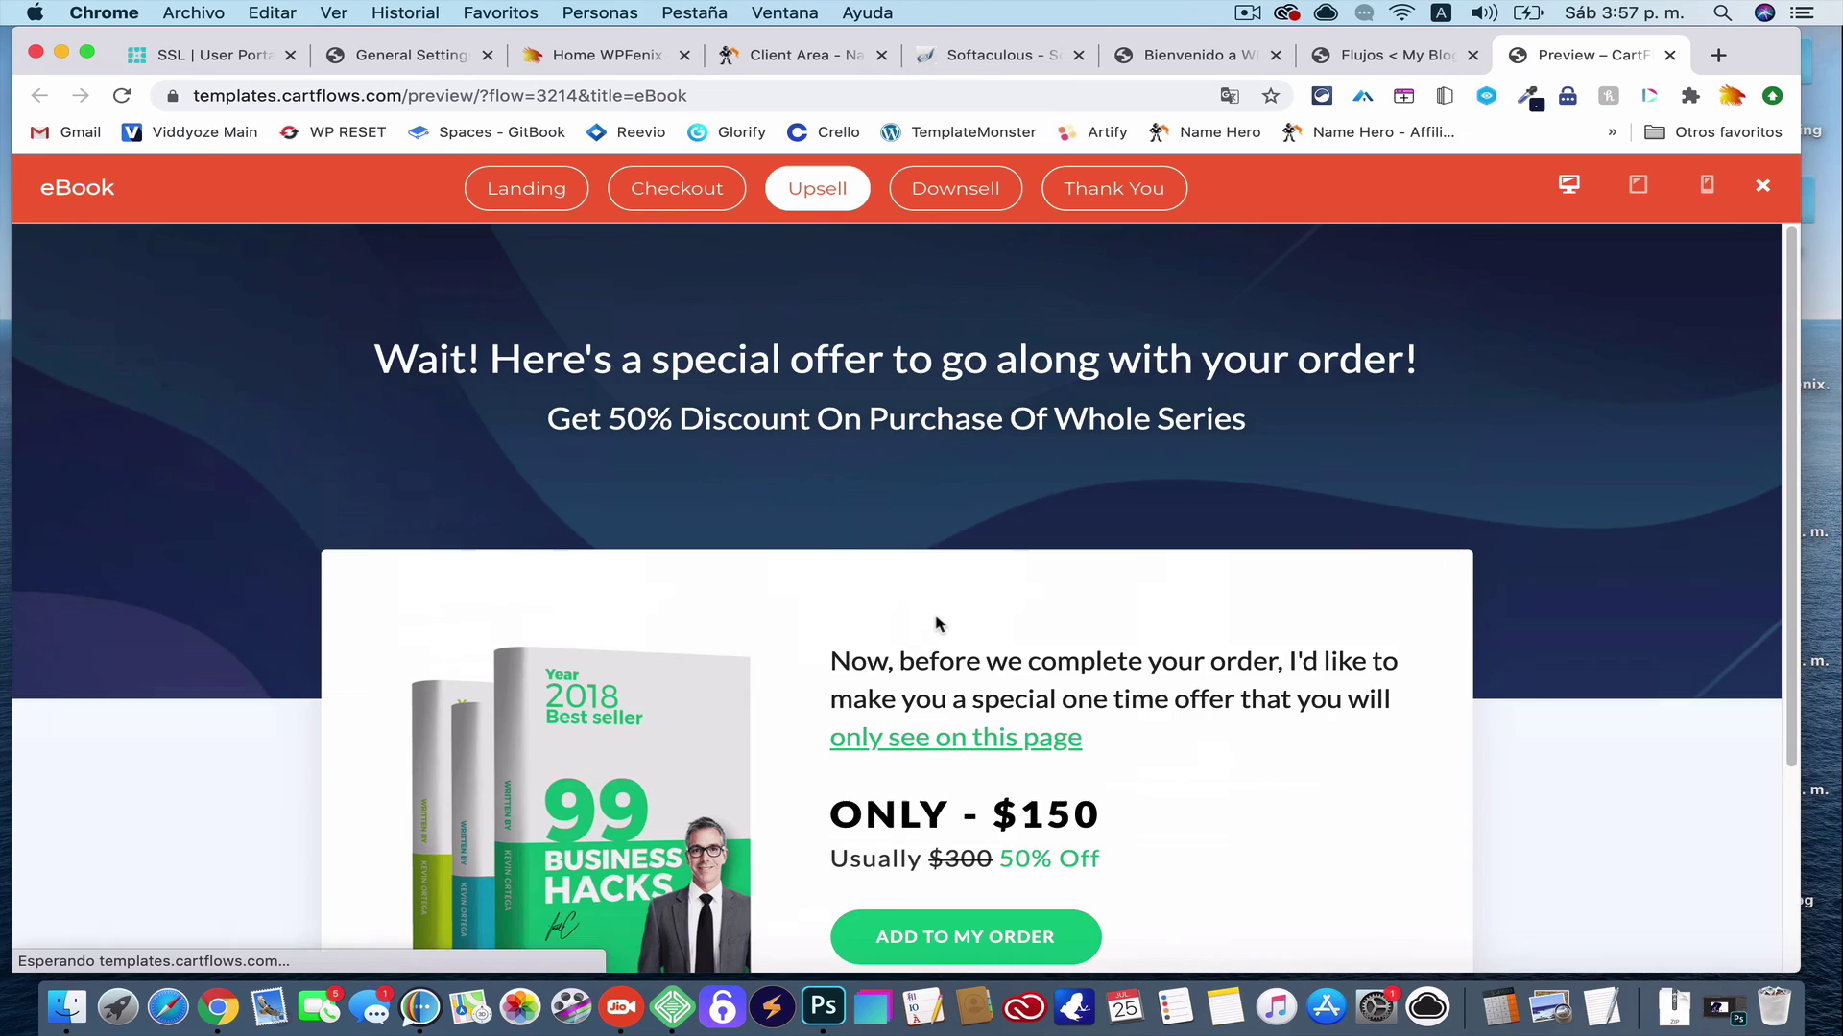
scroll(938, 624, down, 3)
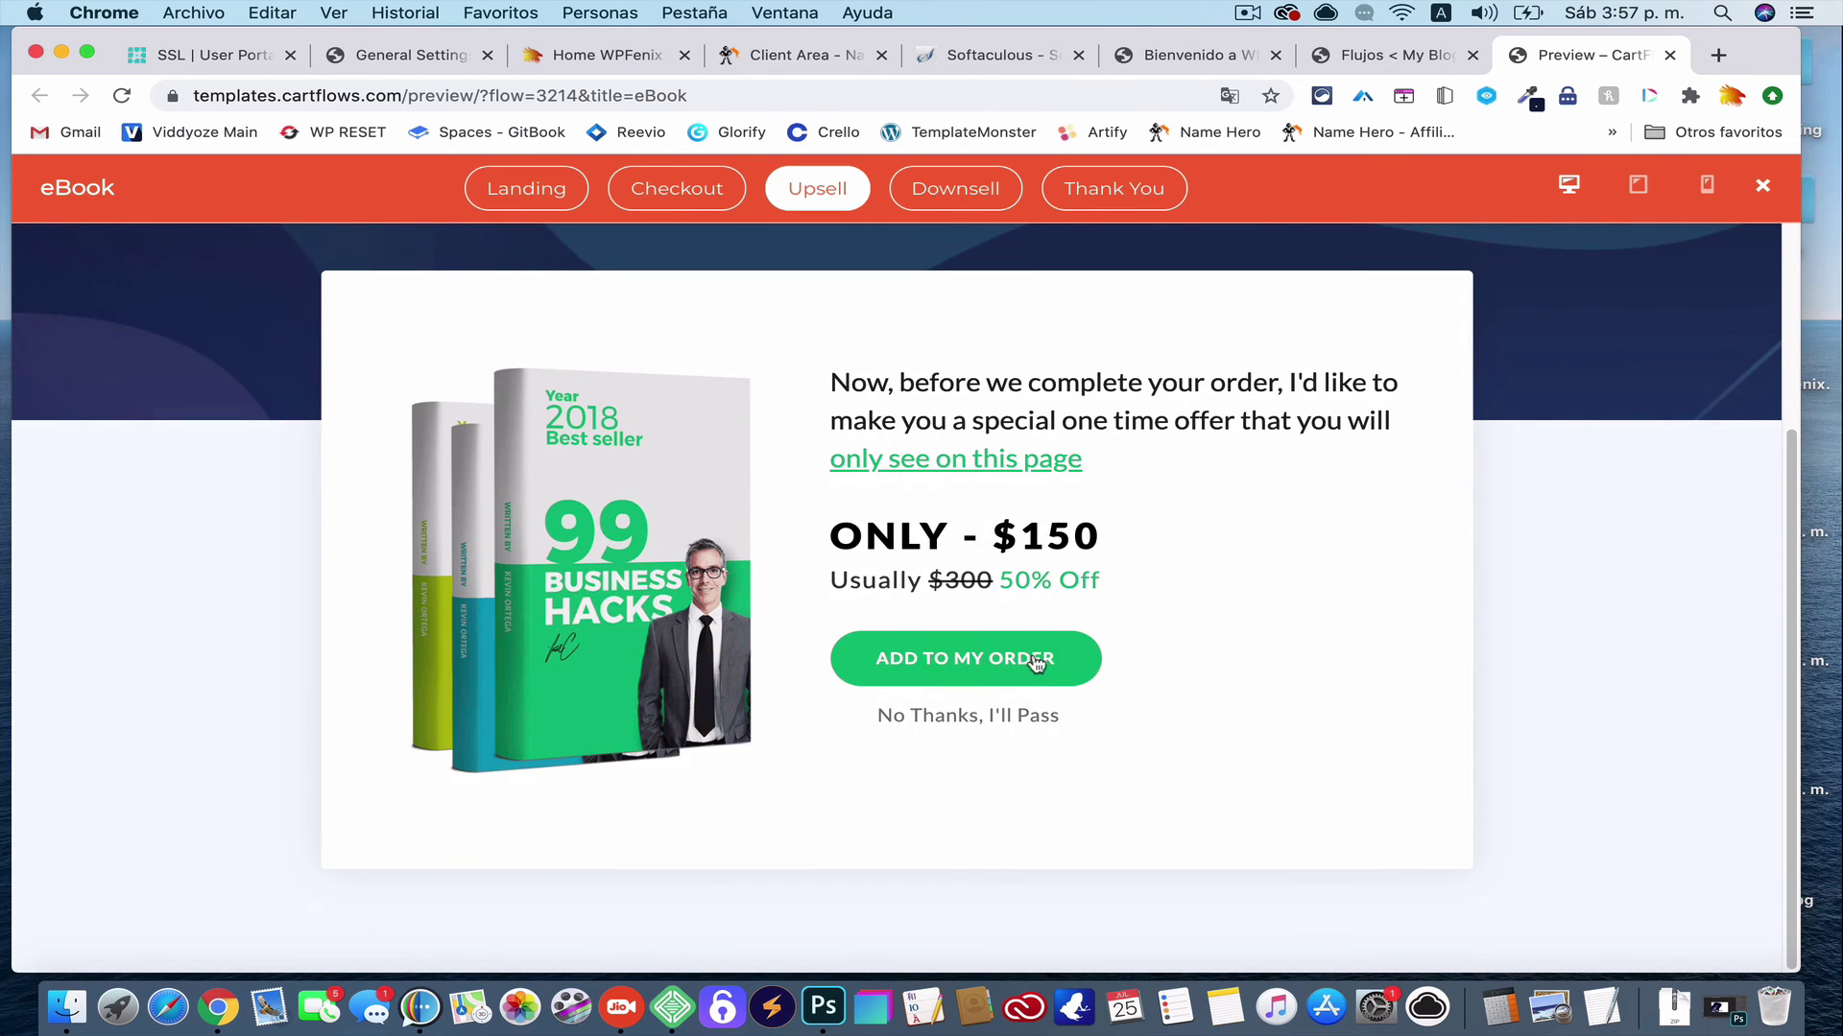
Examine the Downsell offer and the Thank You page of the eBook template
click(979, 206)
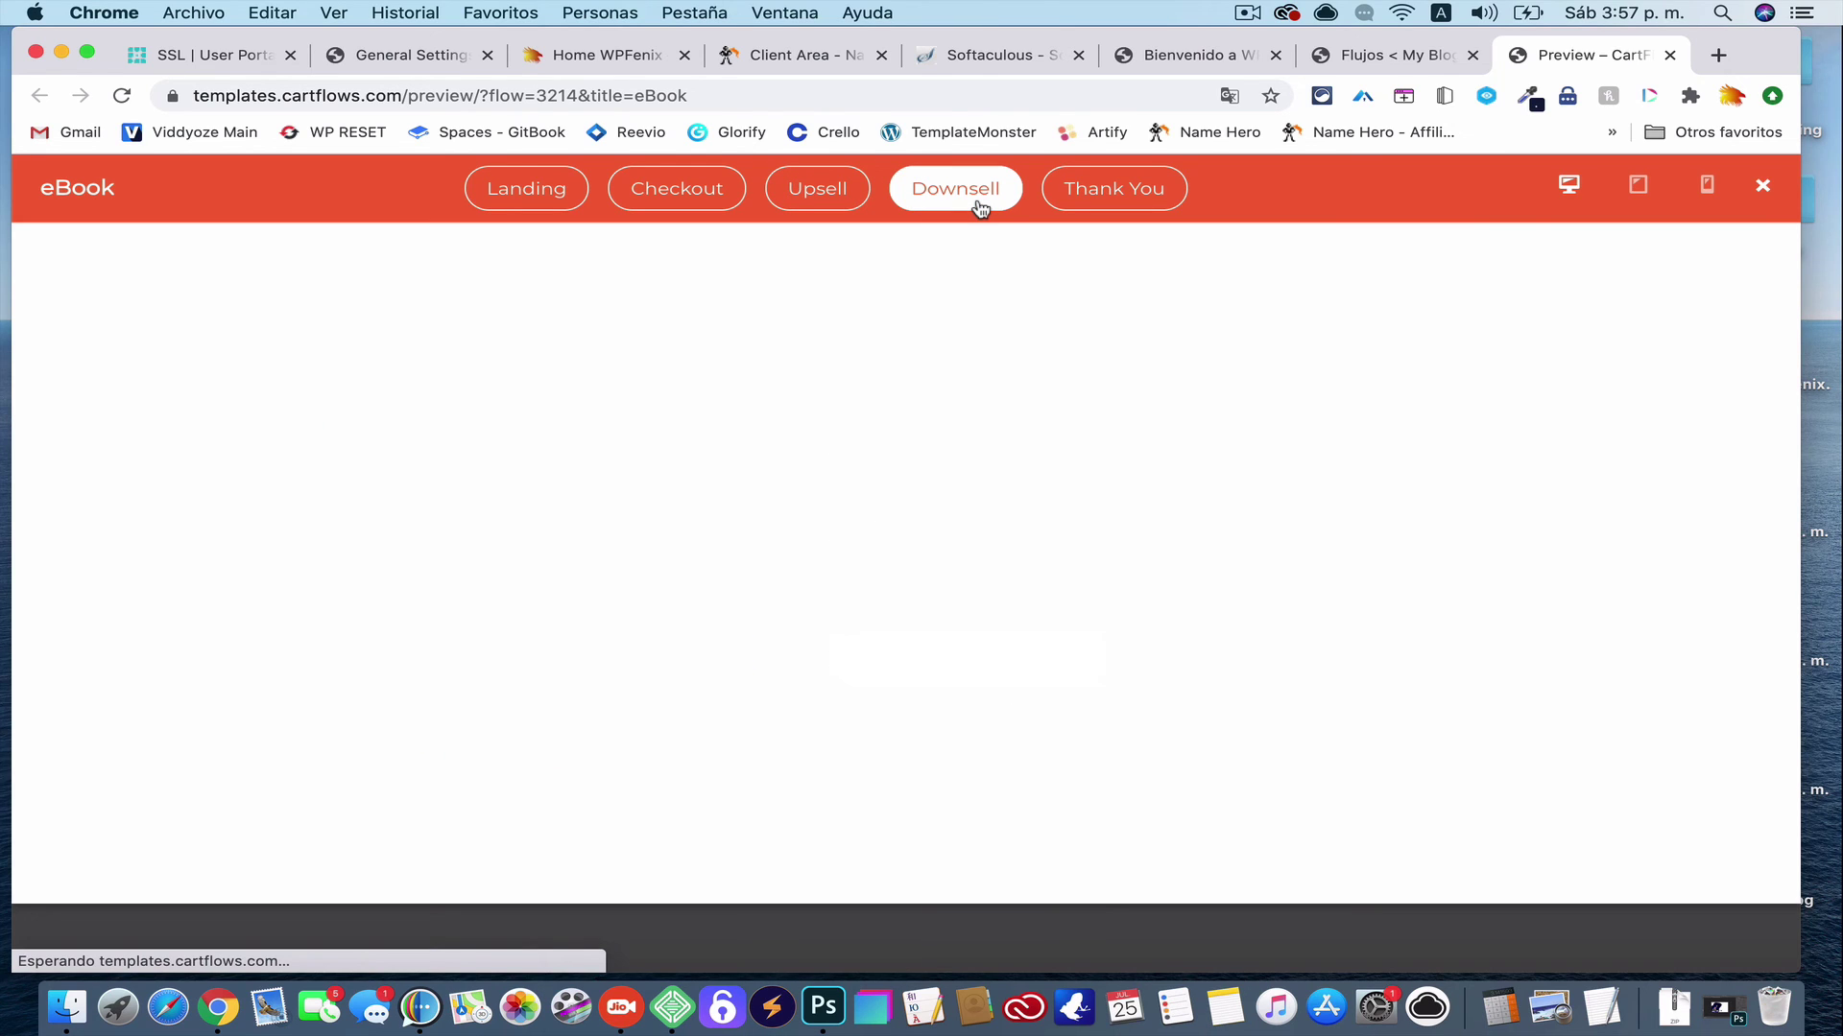
scroll(1147, 768, down, 3)
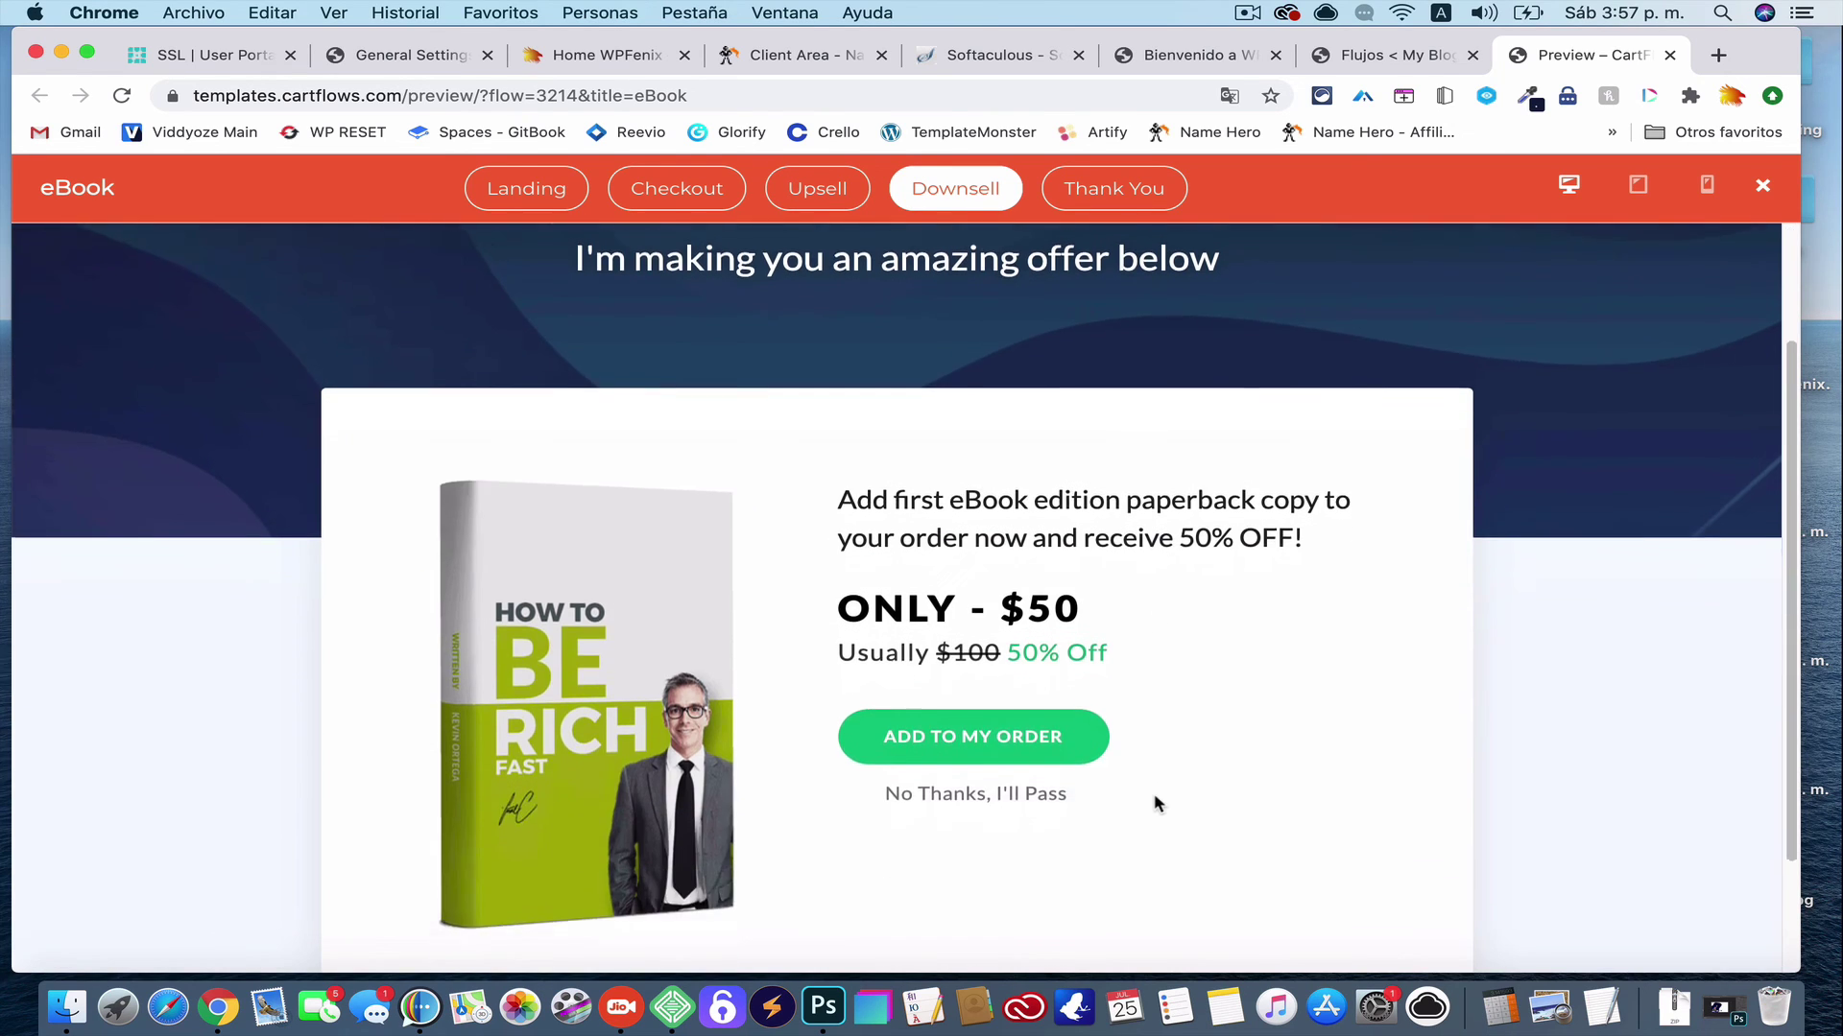
scroll(1157, 804, down, 3)
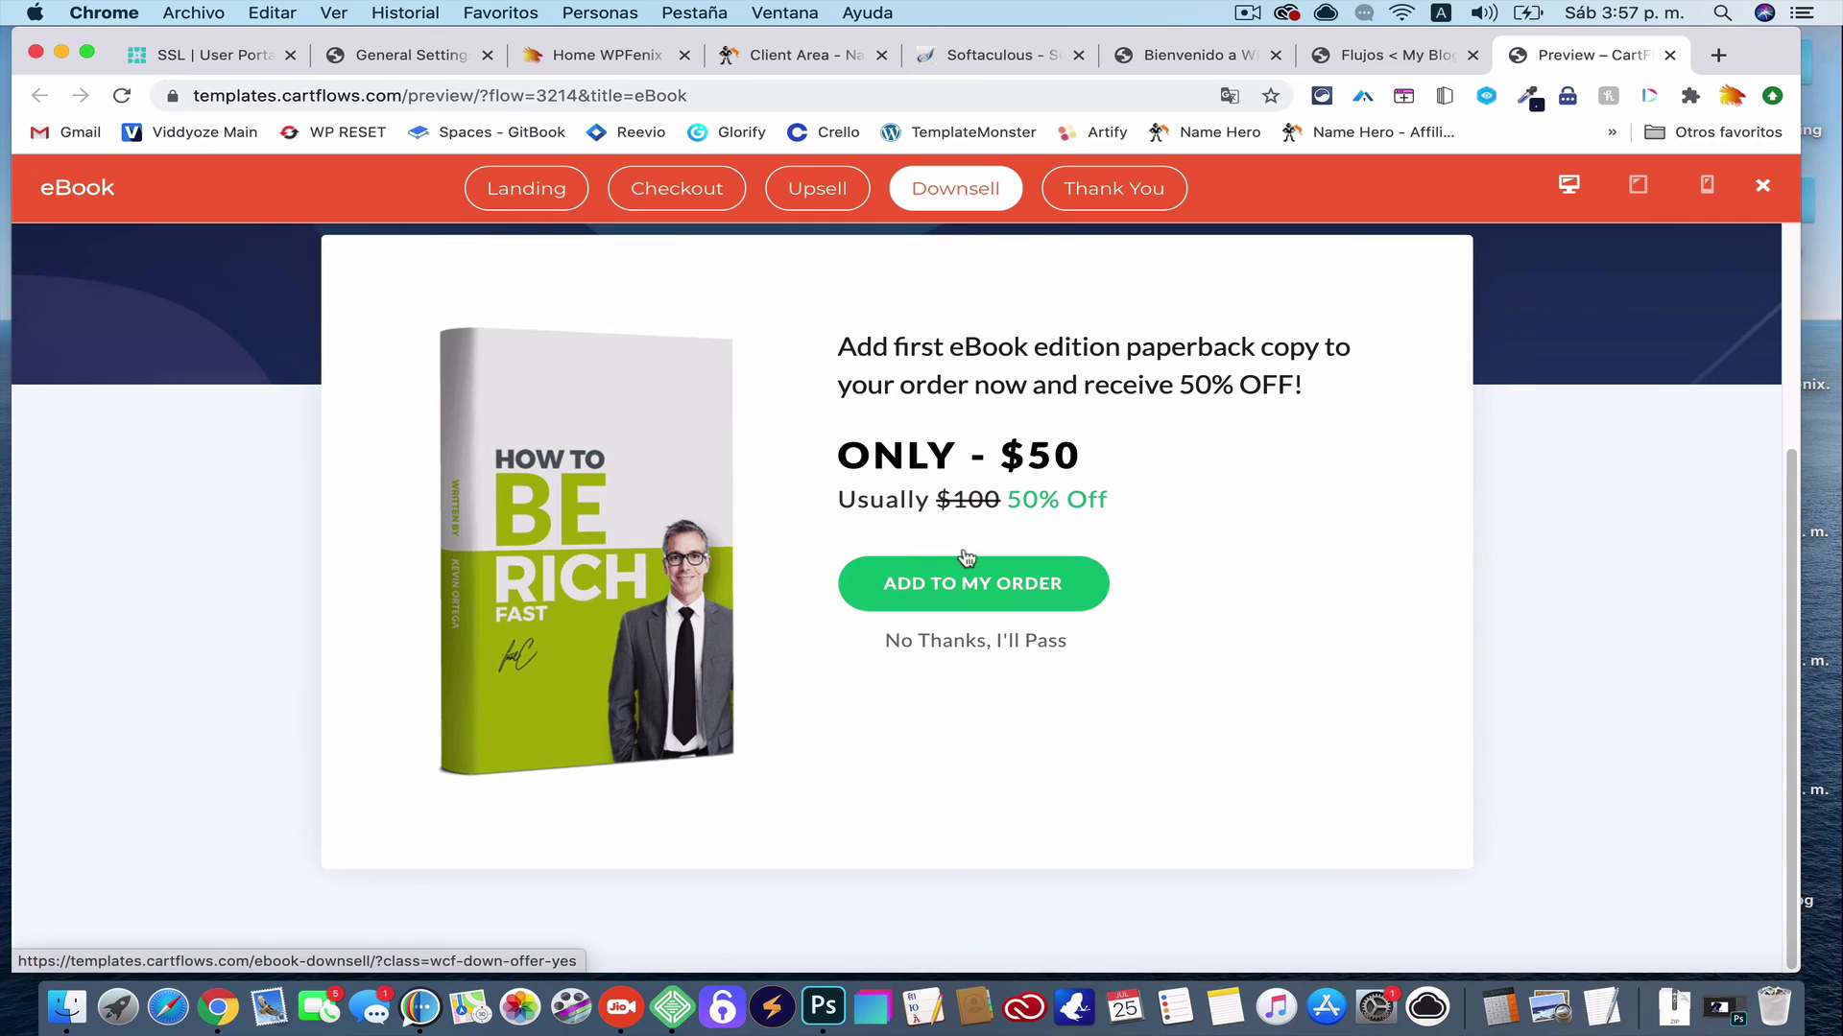
click(1121, 194)
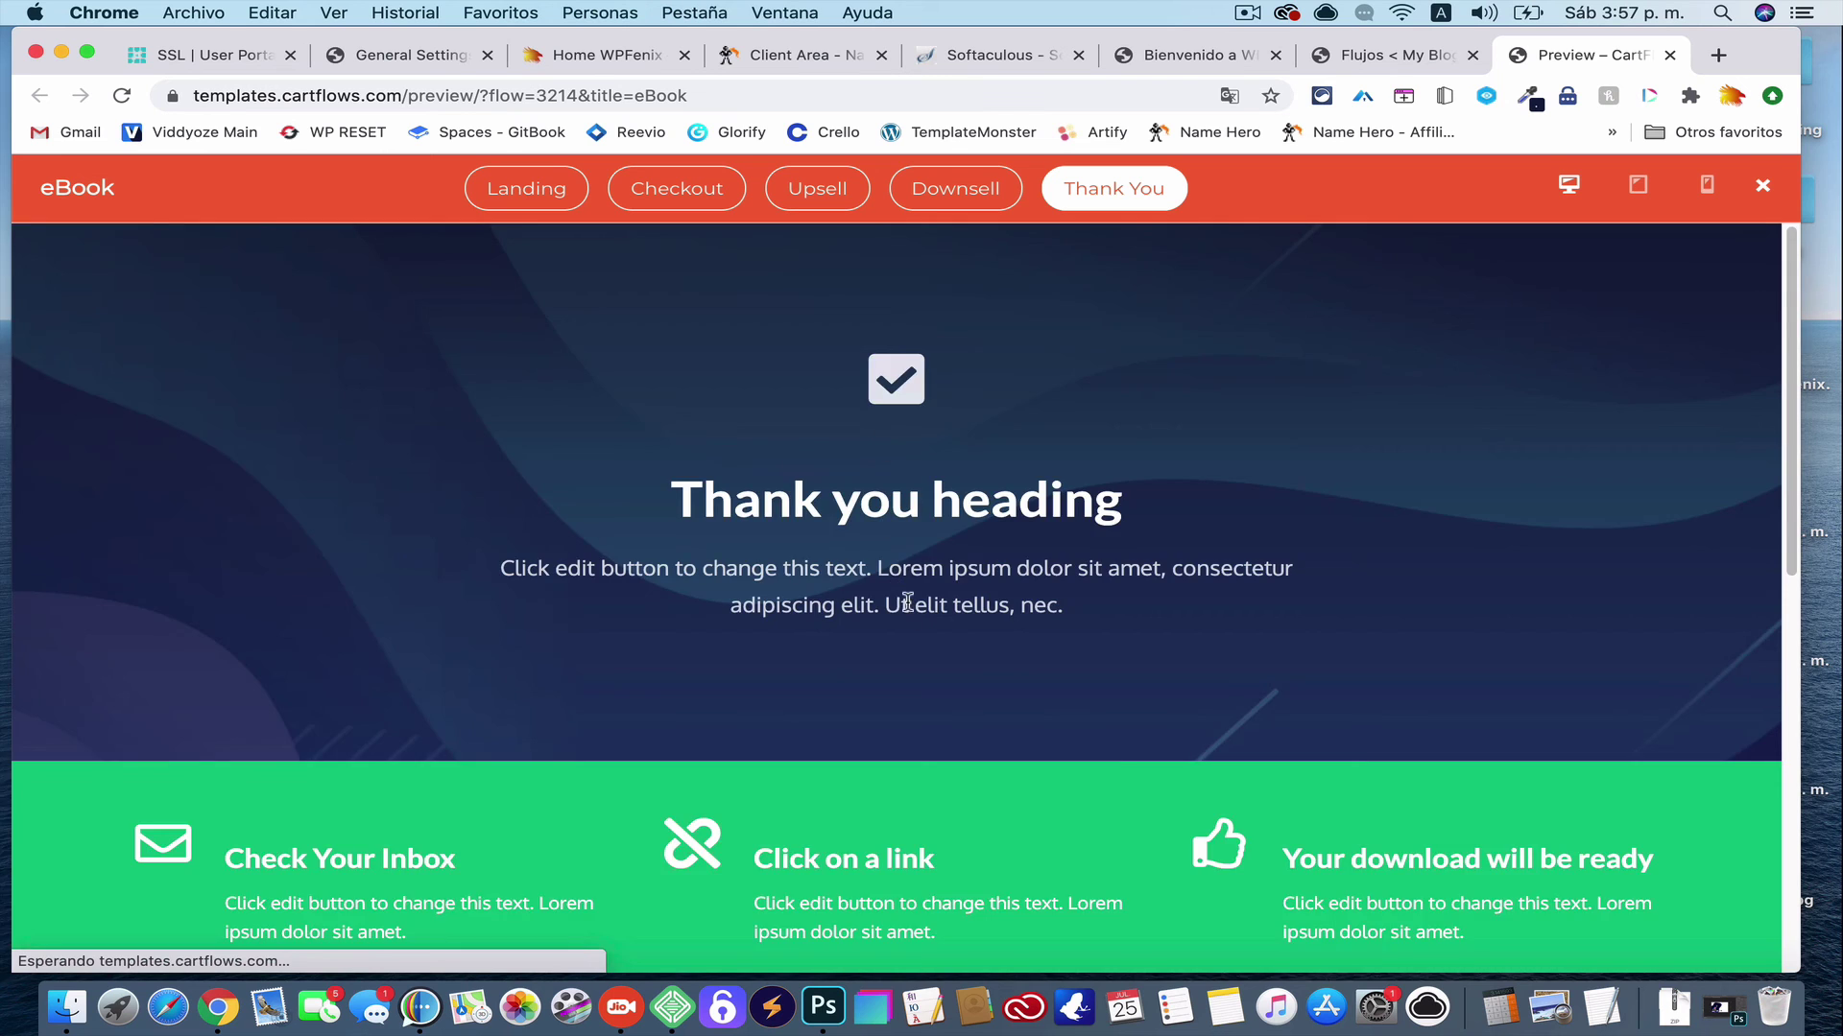
Examine the eBook template's Thank You page, including the order details and sharing section, and return to its Landing page
scroll(926, 655, down, 1)
scroll(922, 647, down, 10)
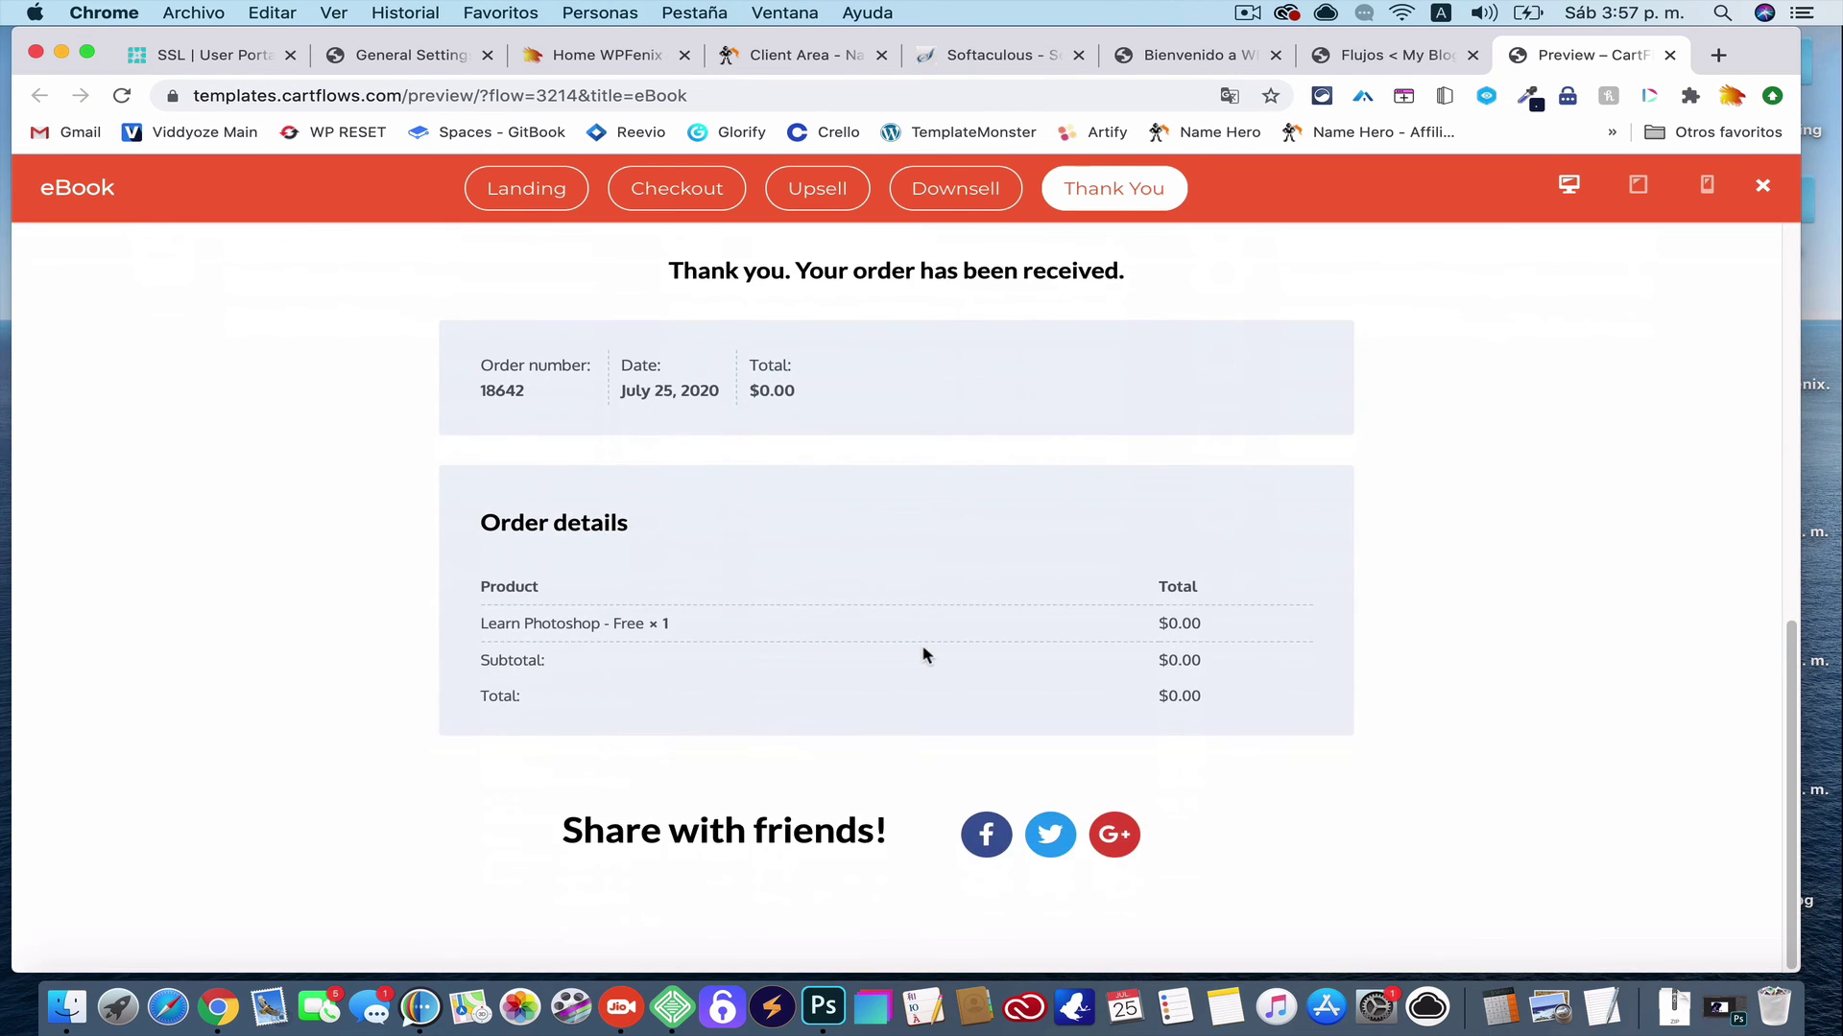
scroll(922, 655, up, 5)
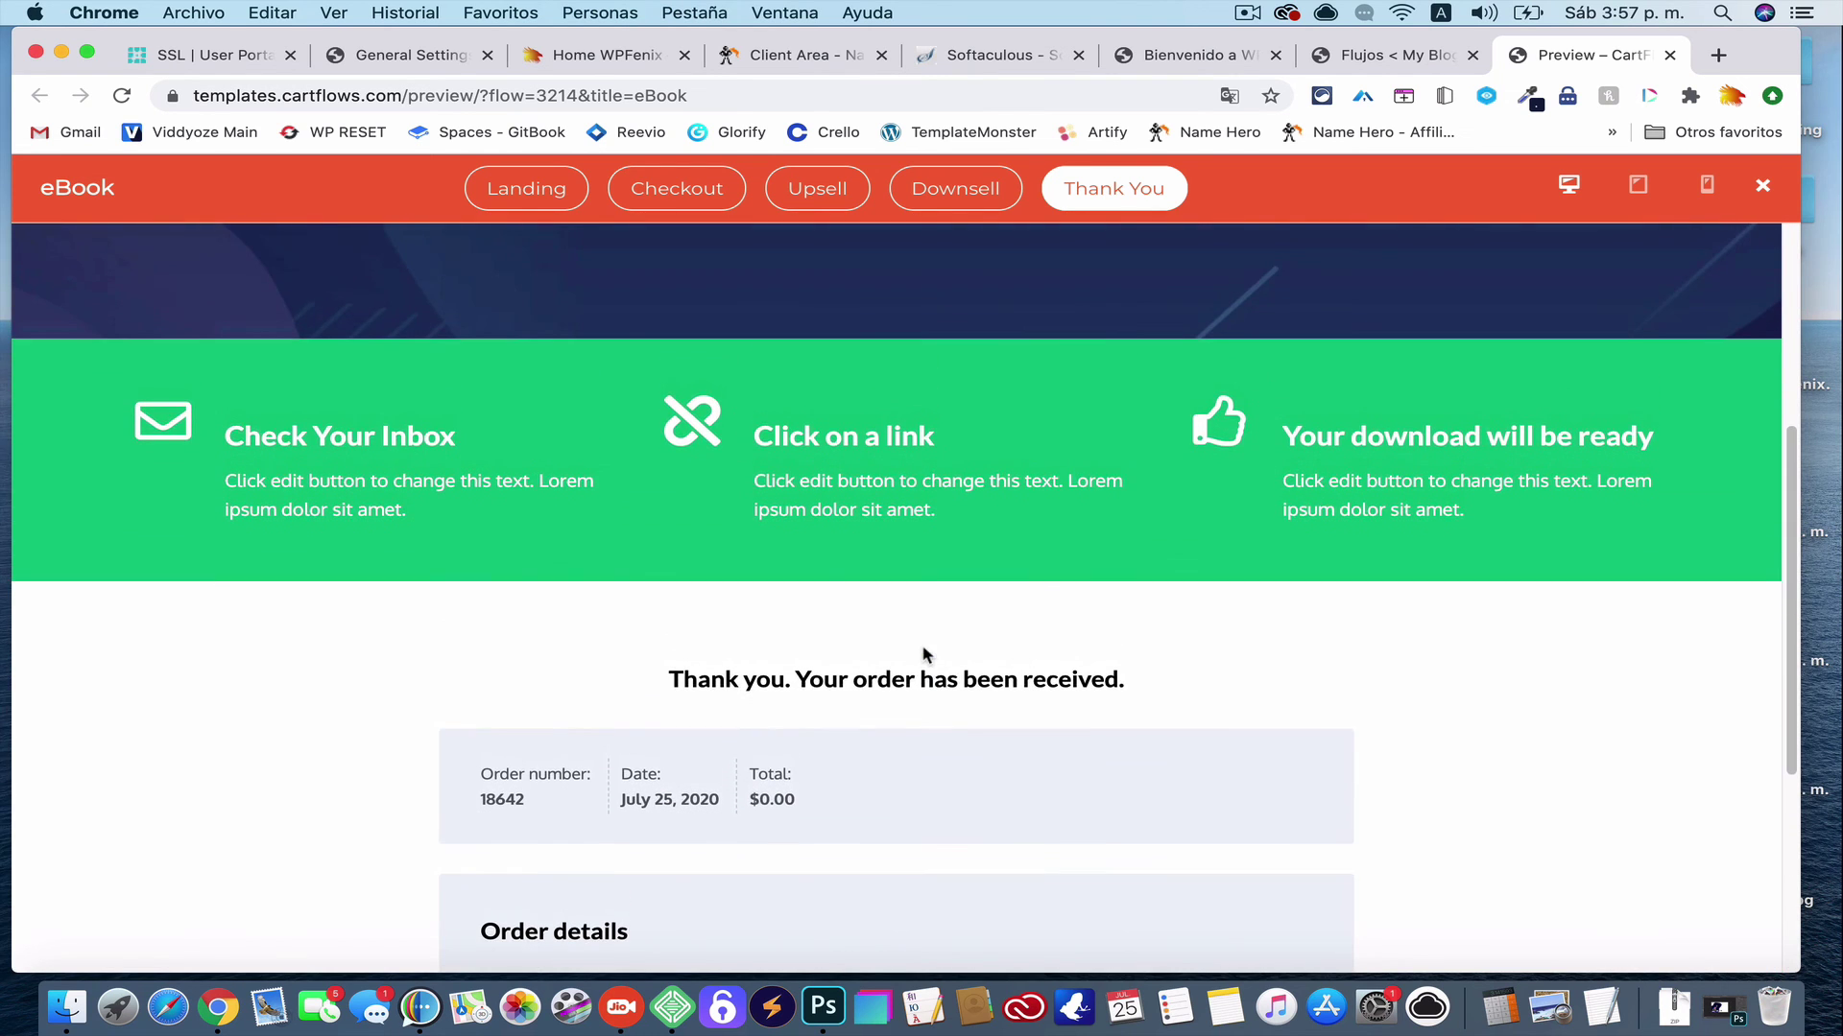
scroll(924, 652, down, 5)
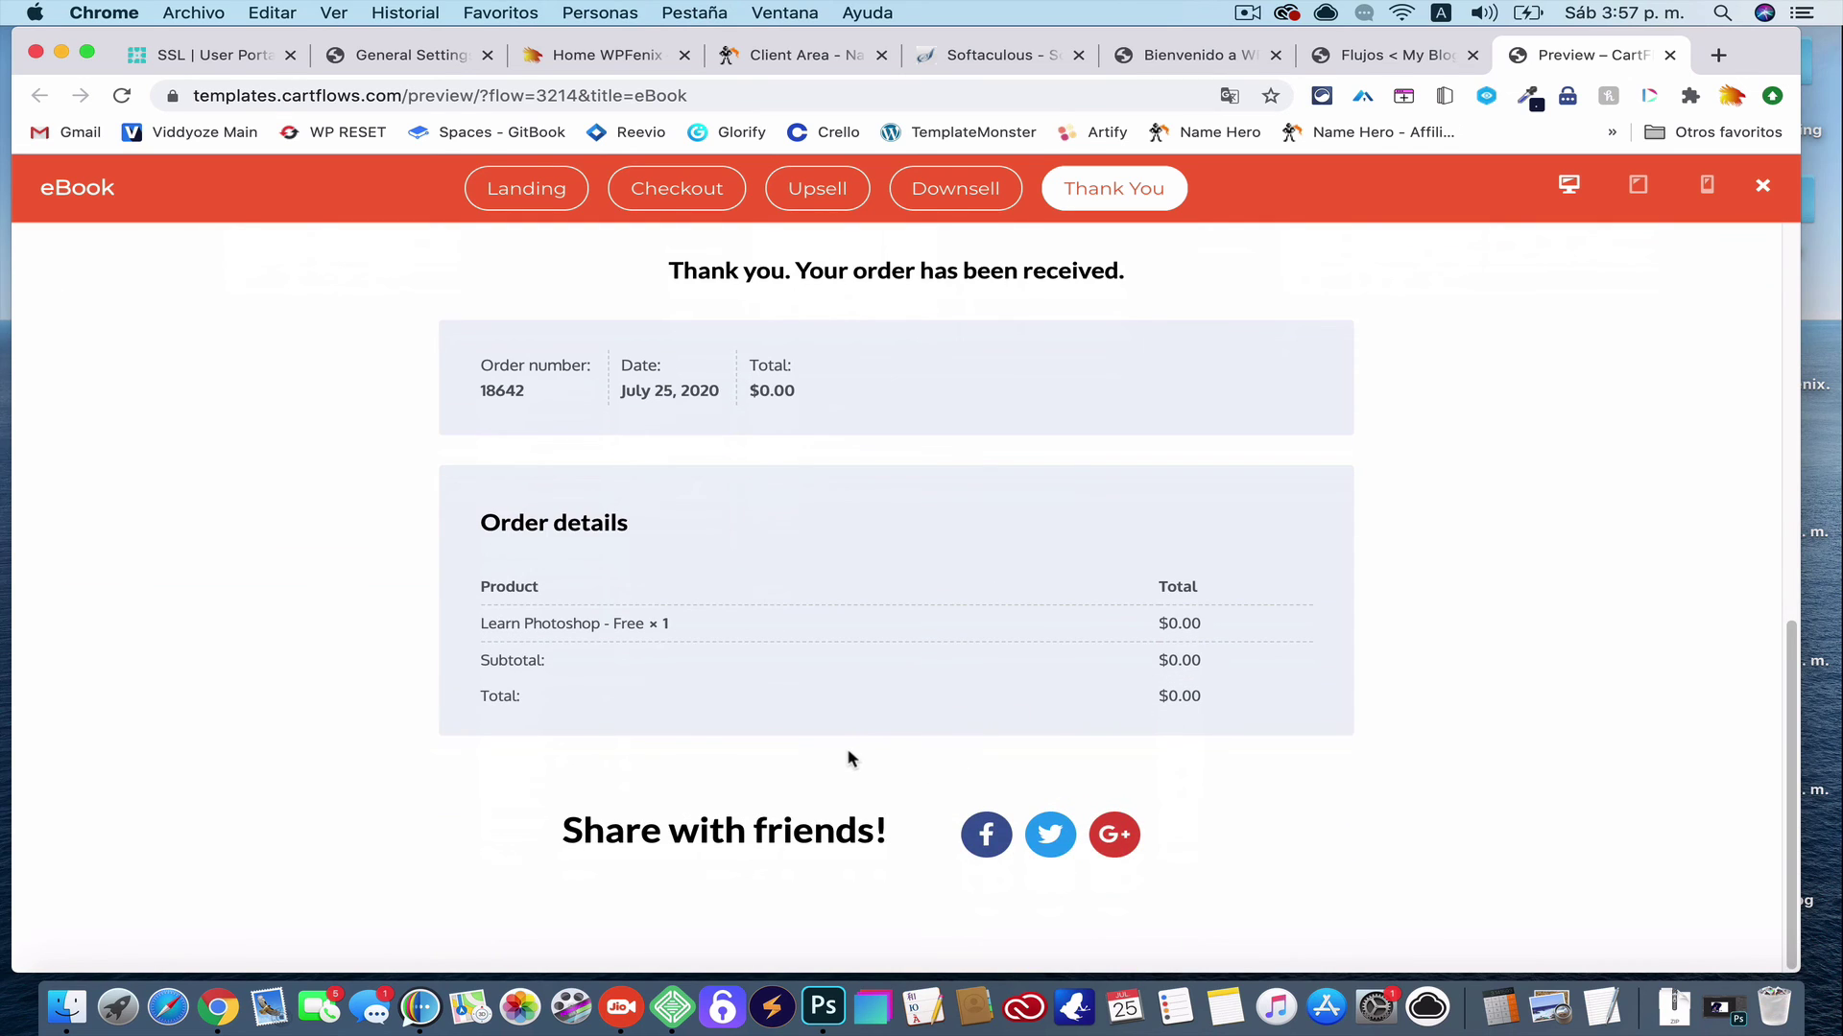
scroll(870, 641, up, 4)
scroll(871, 641, up, 1)
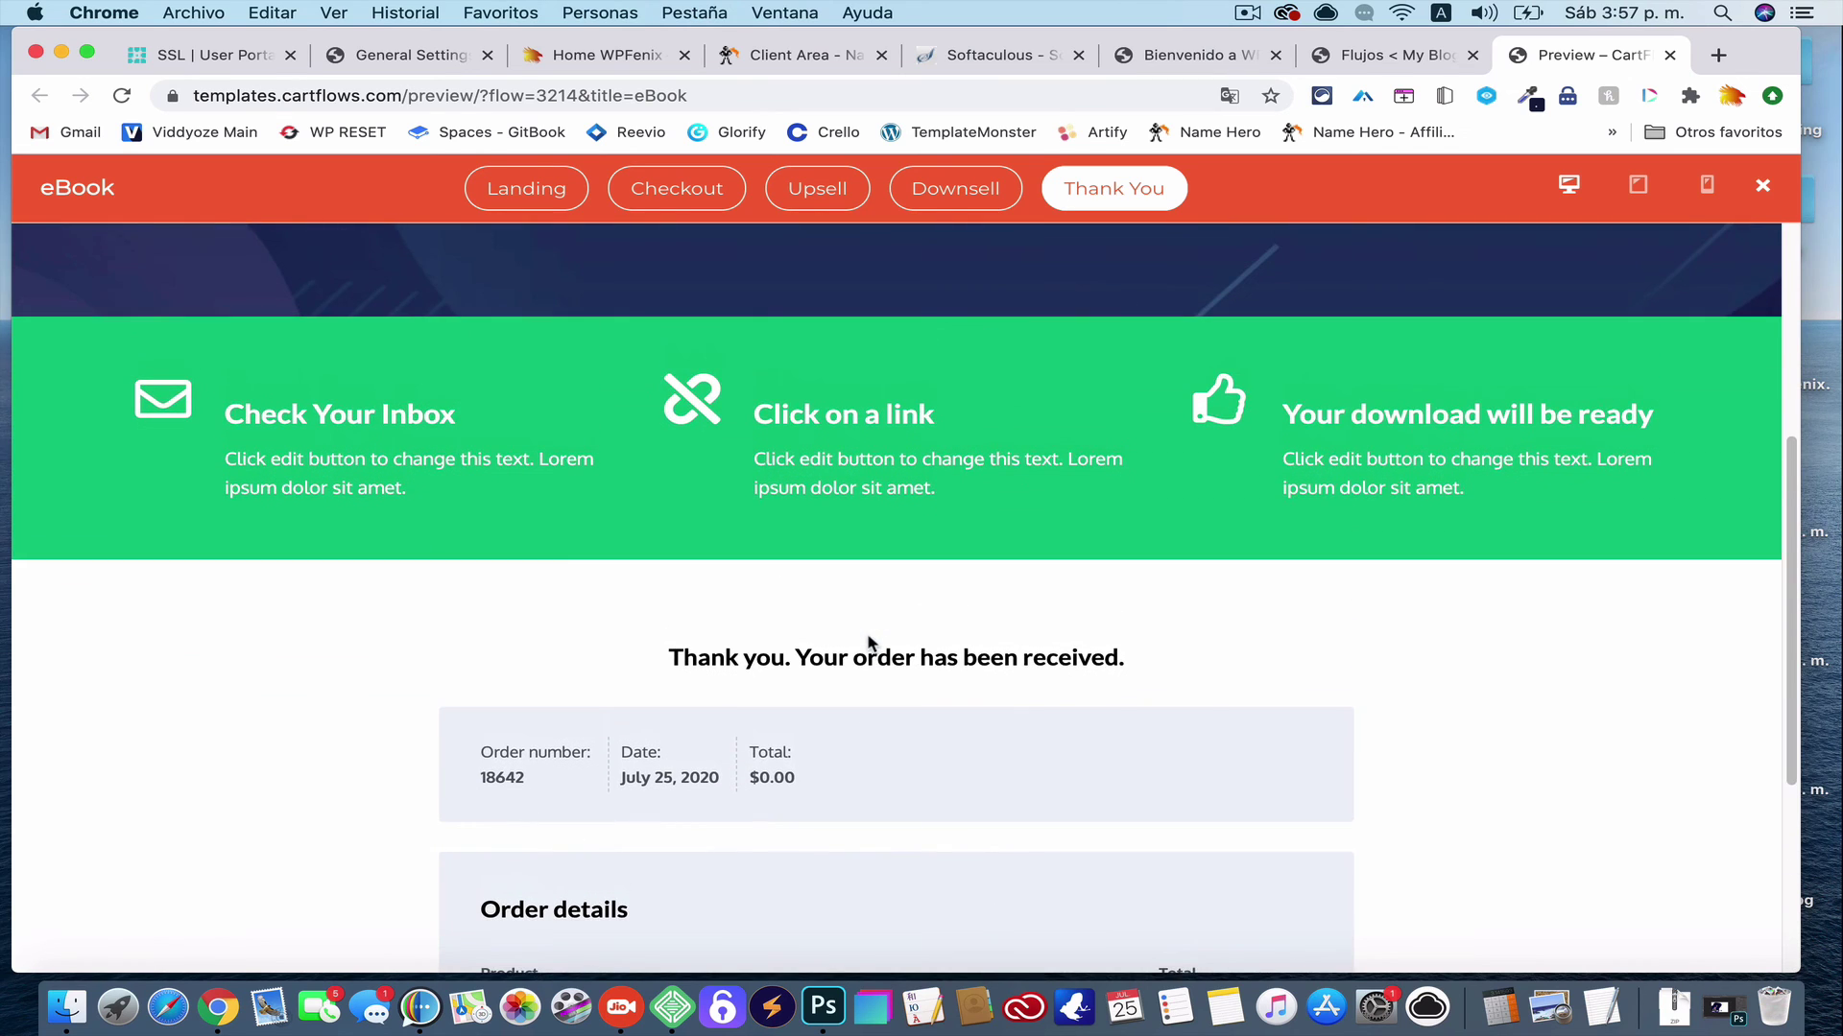
scroll(982, 702, down, 5)
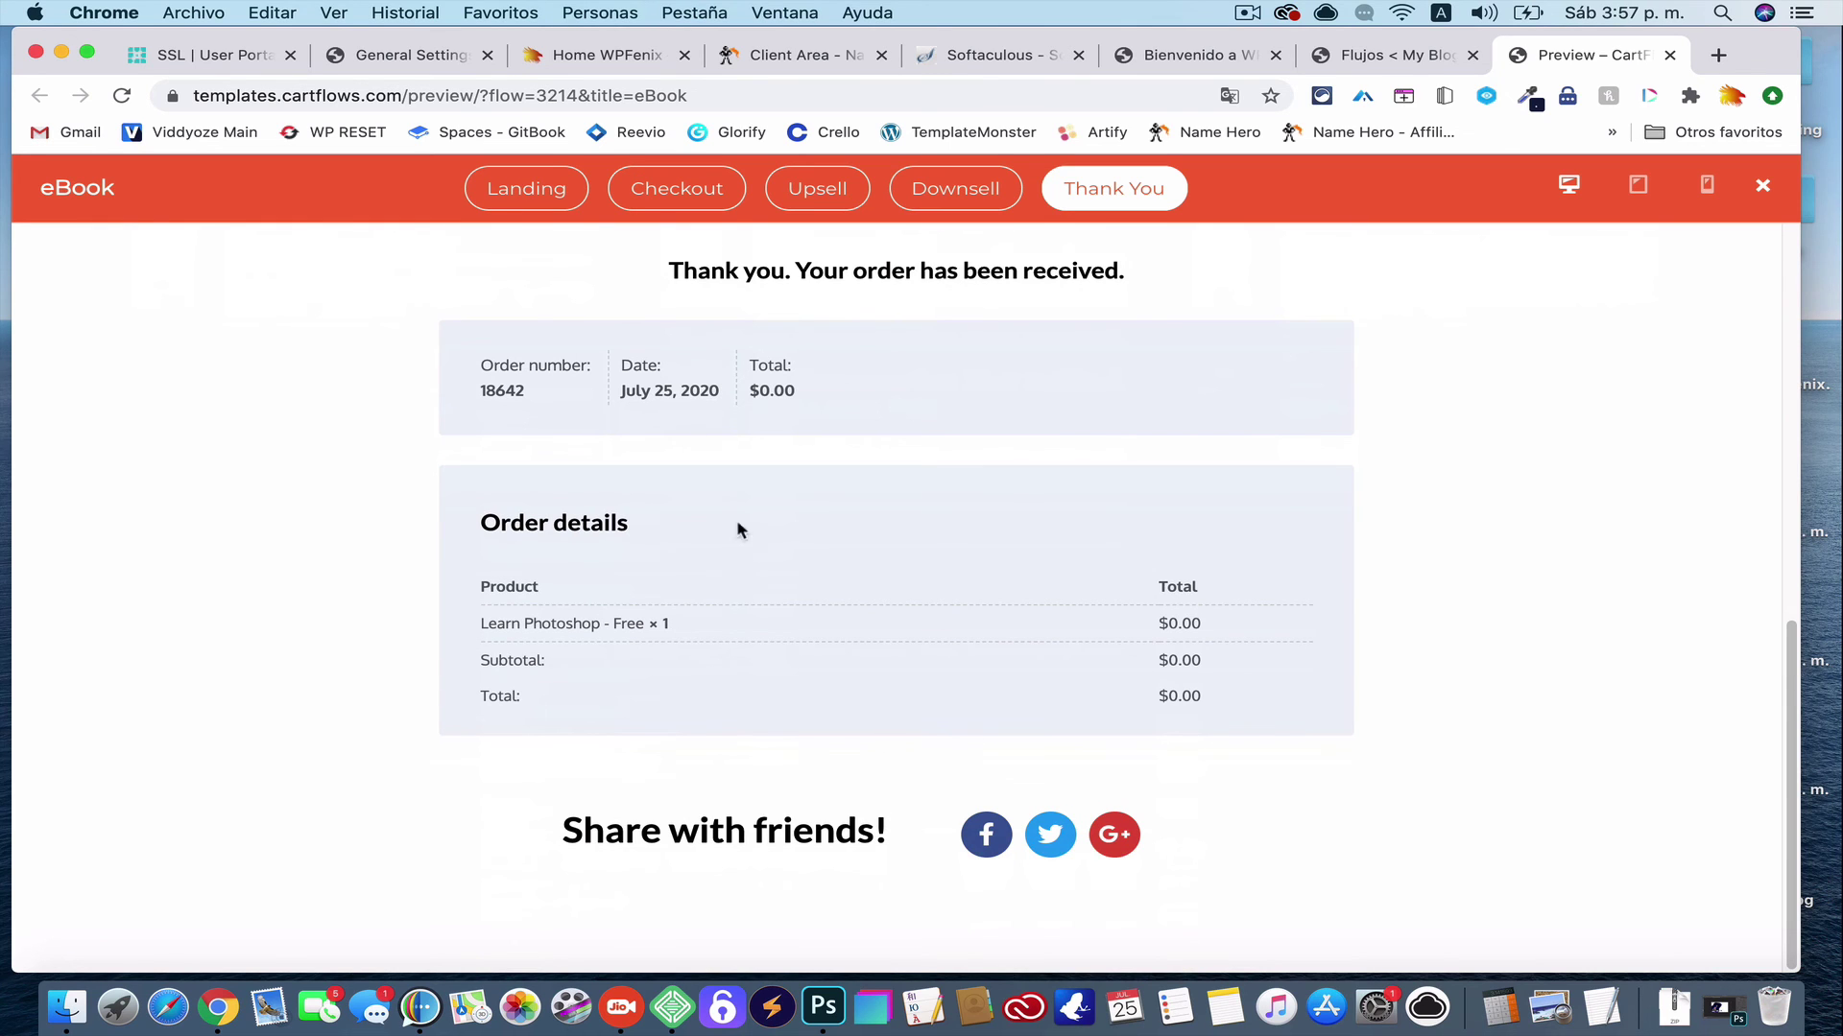
scroll(898, 643, up, 8)
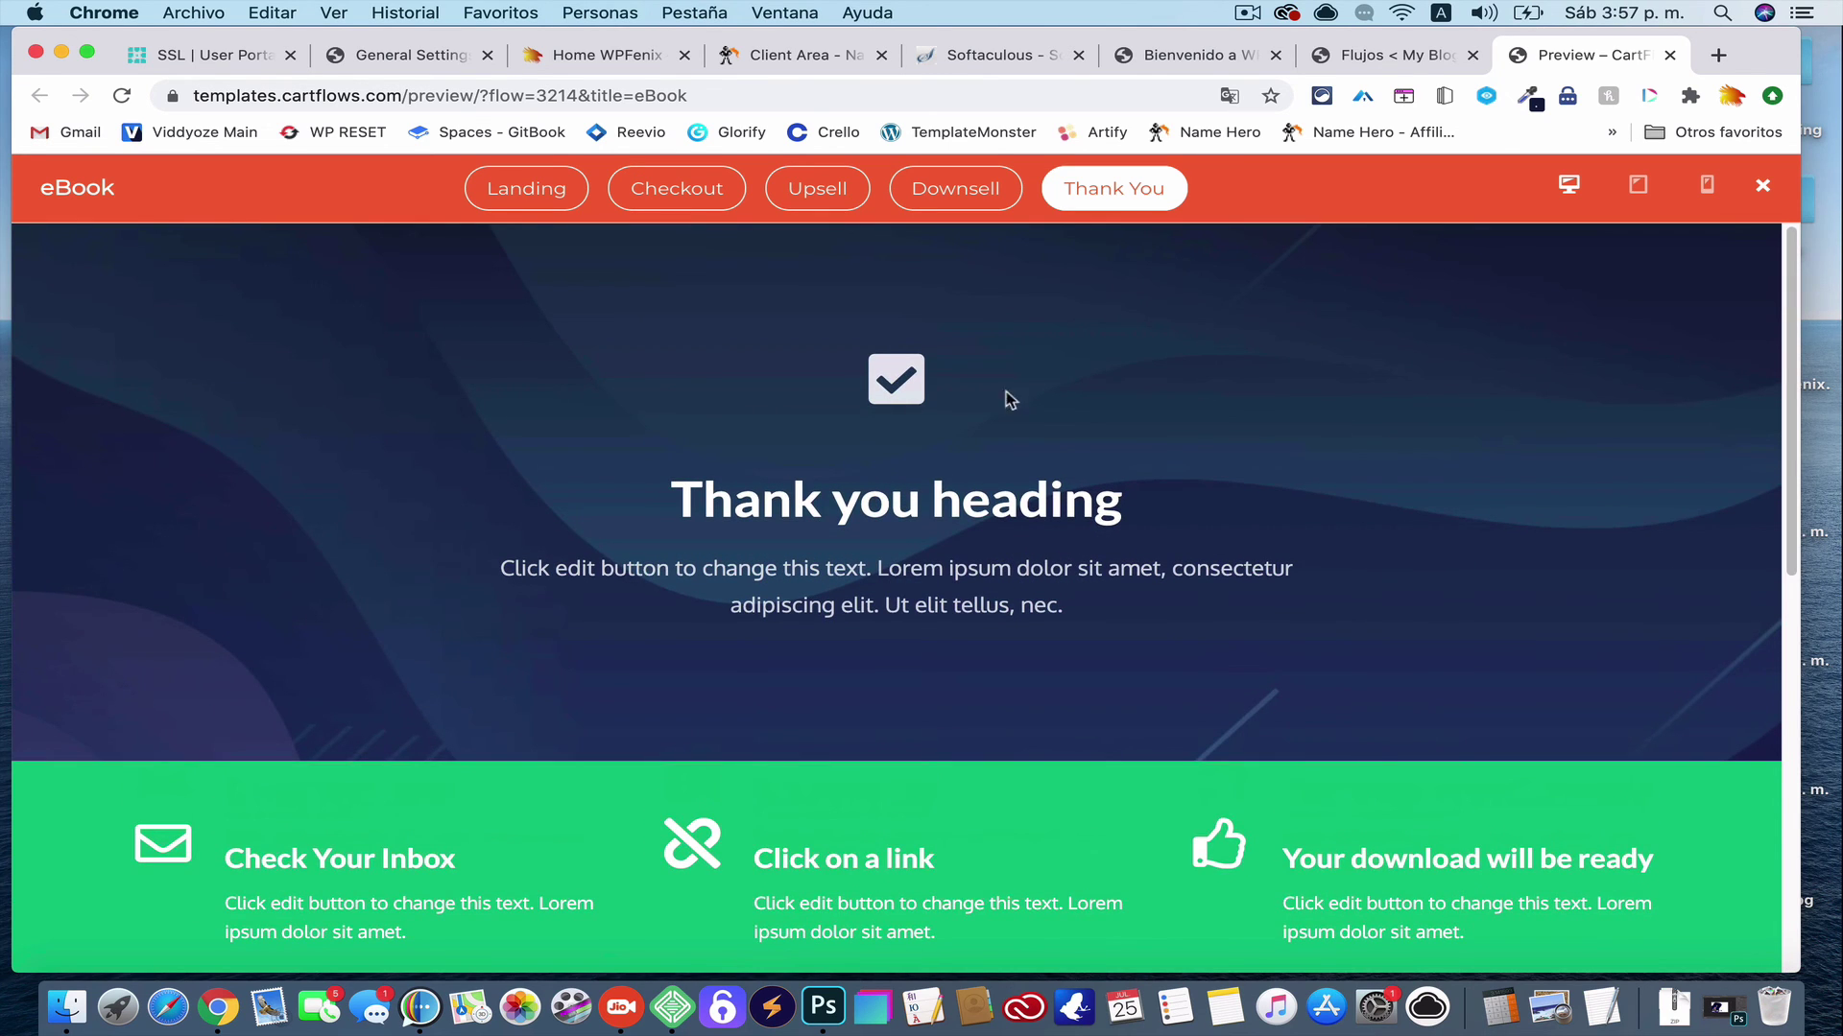
scroll(1032, 737, down, 8)
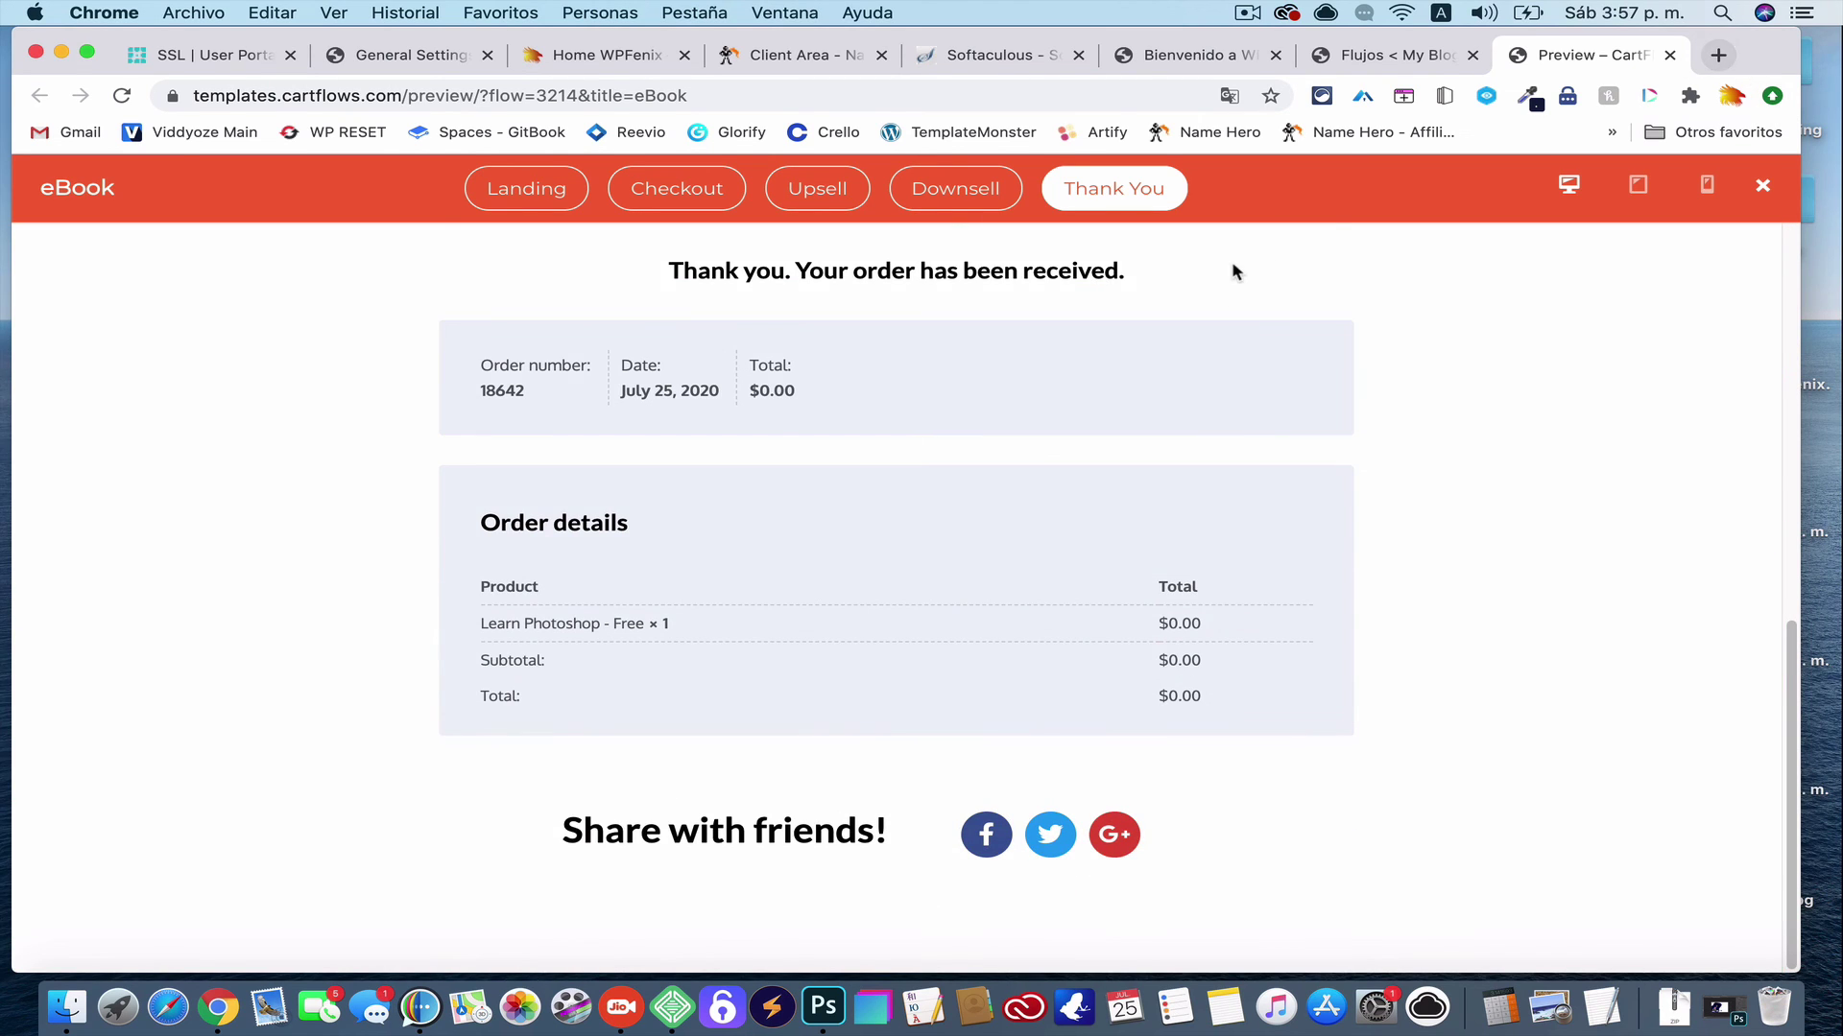
scroll(1234, 272, up, 8)
click(527, 186)
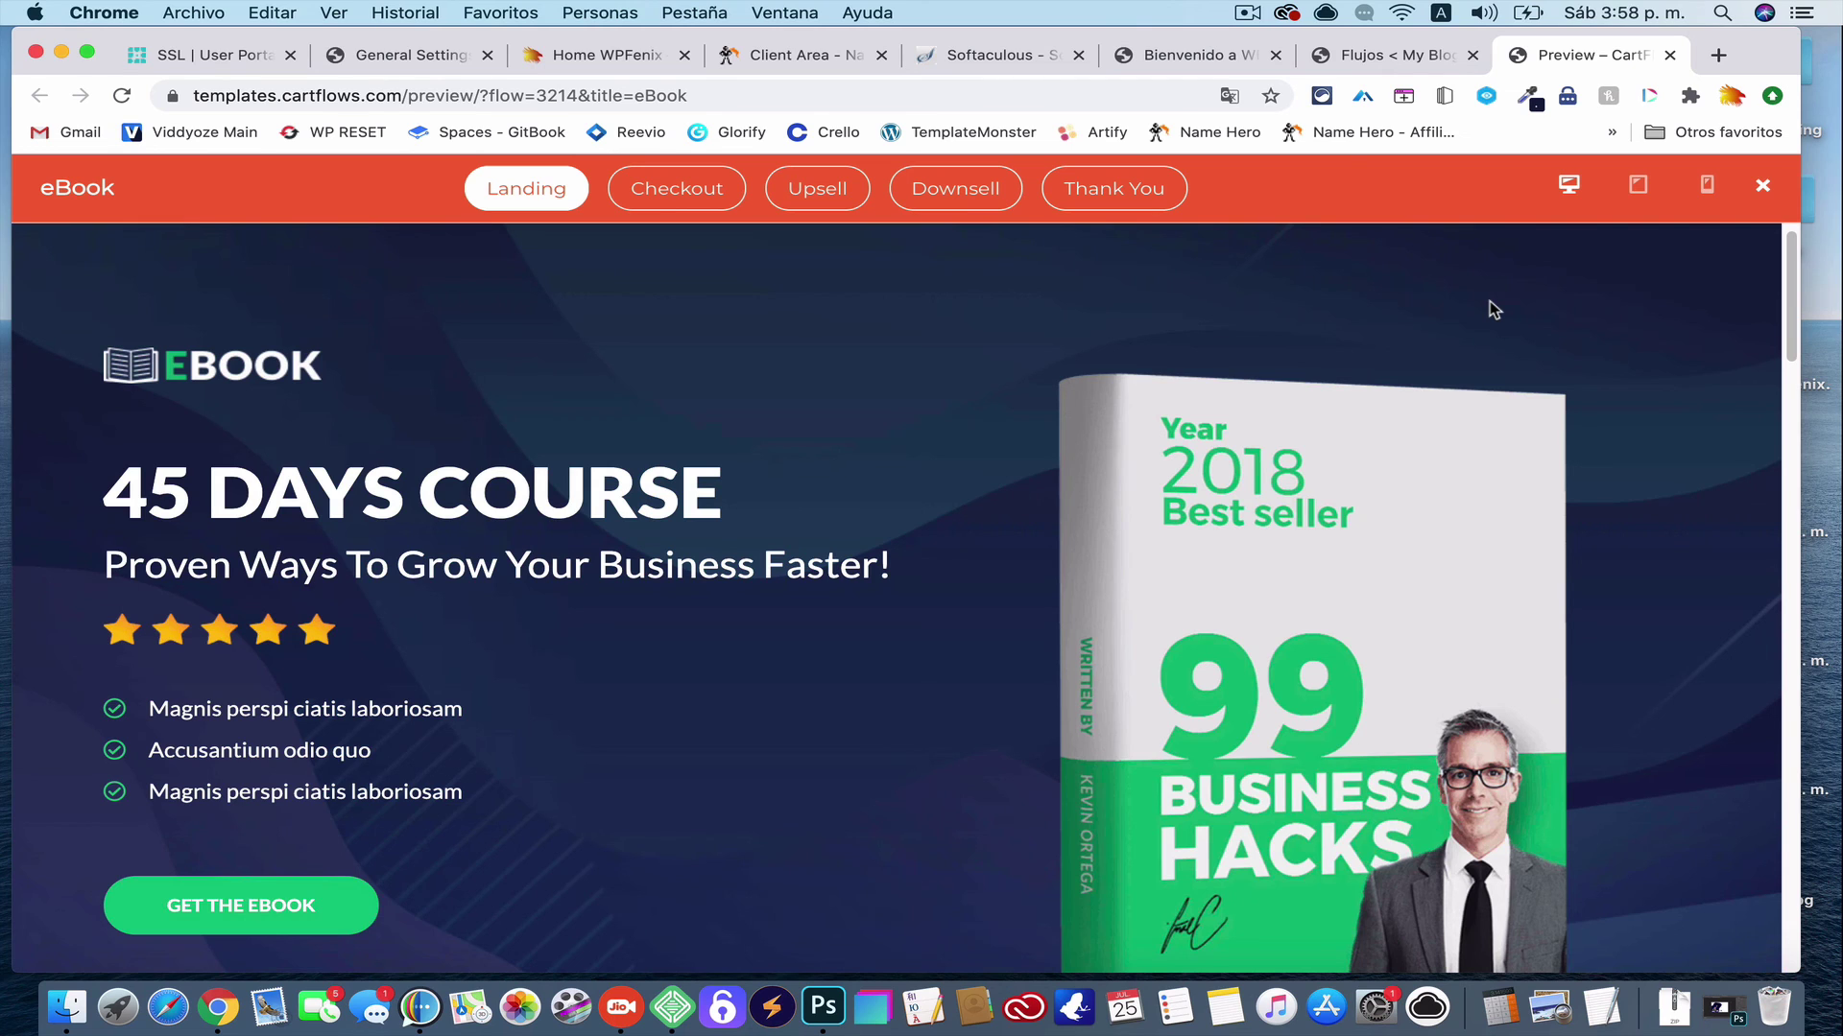
Search Google for clickfunnels in a new tab and open the ClickFunnels website
click(1716, 56)
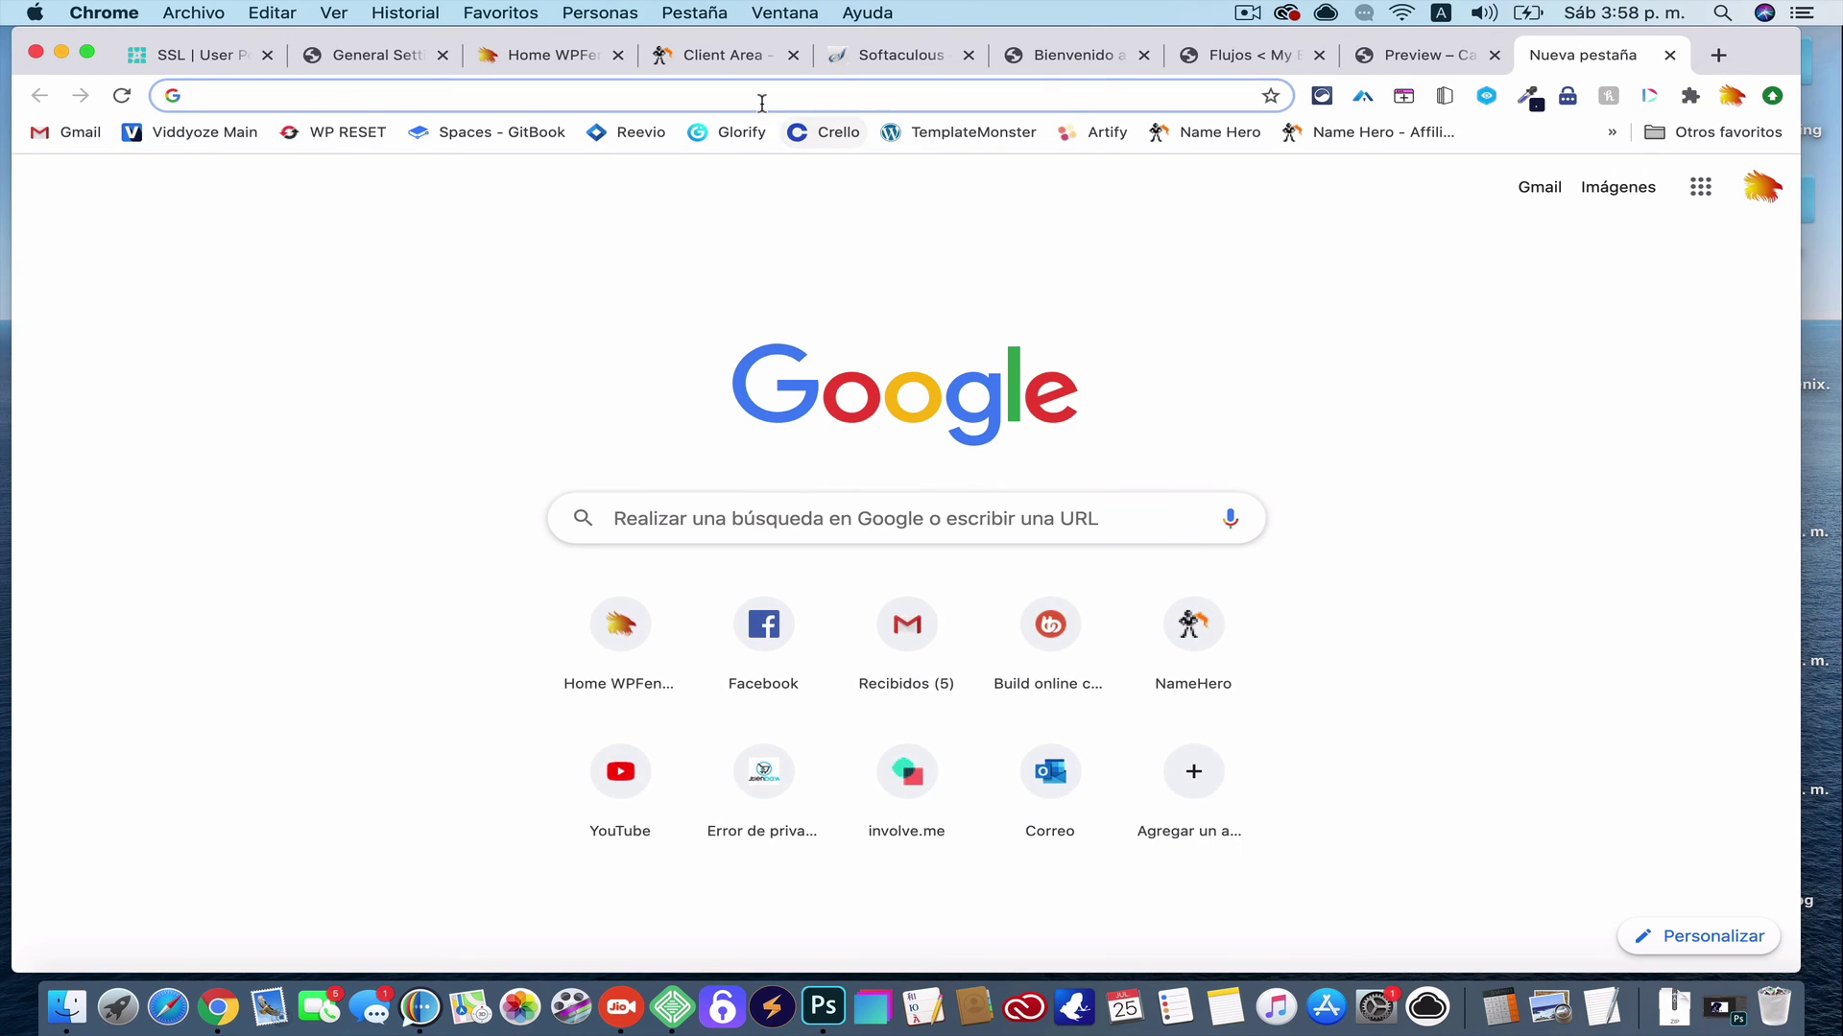
text(CLI)
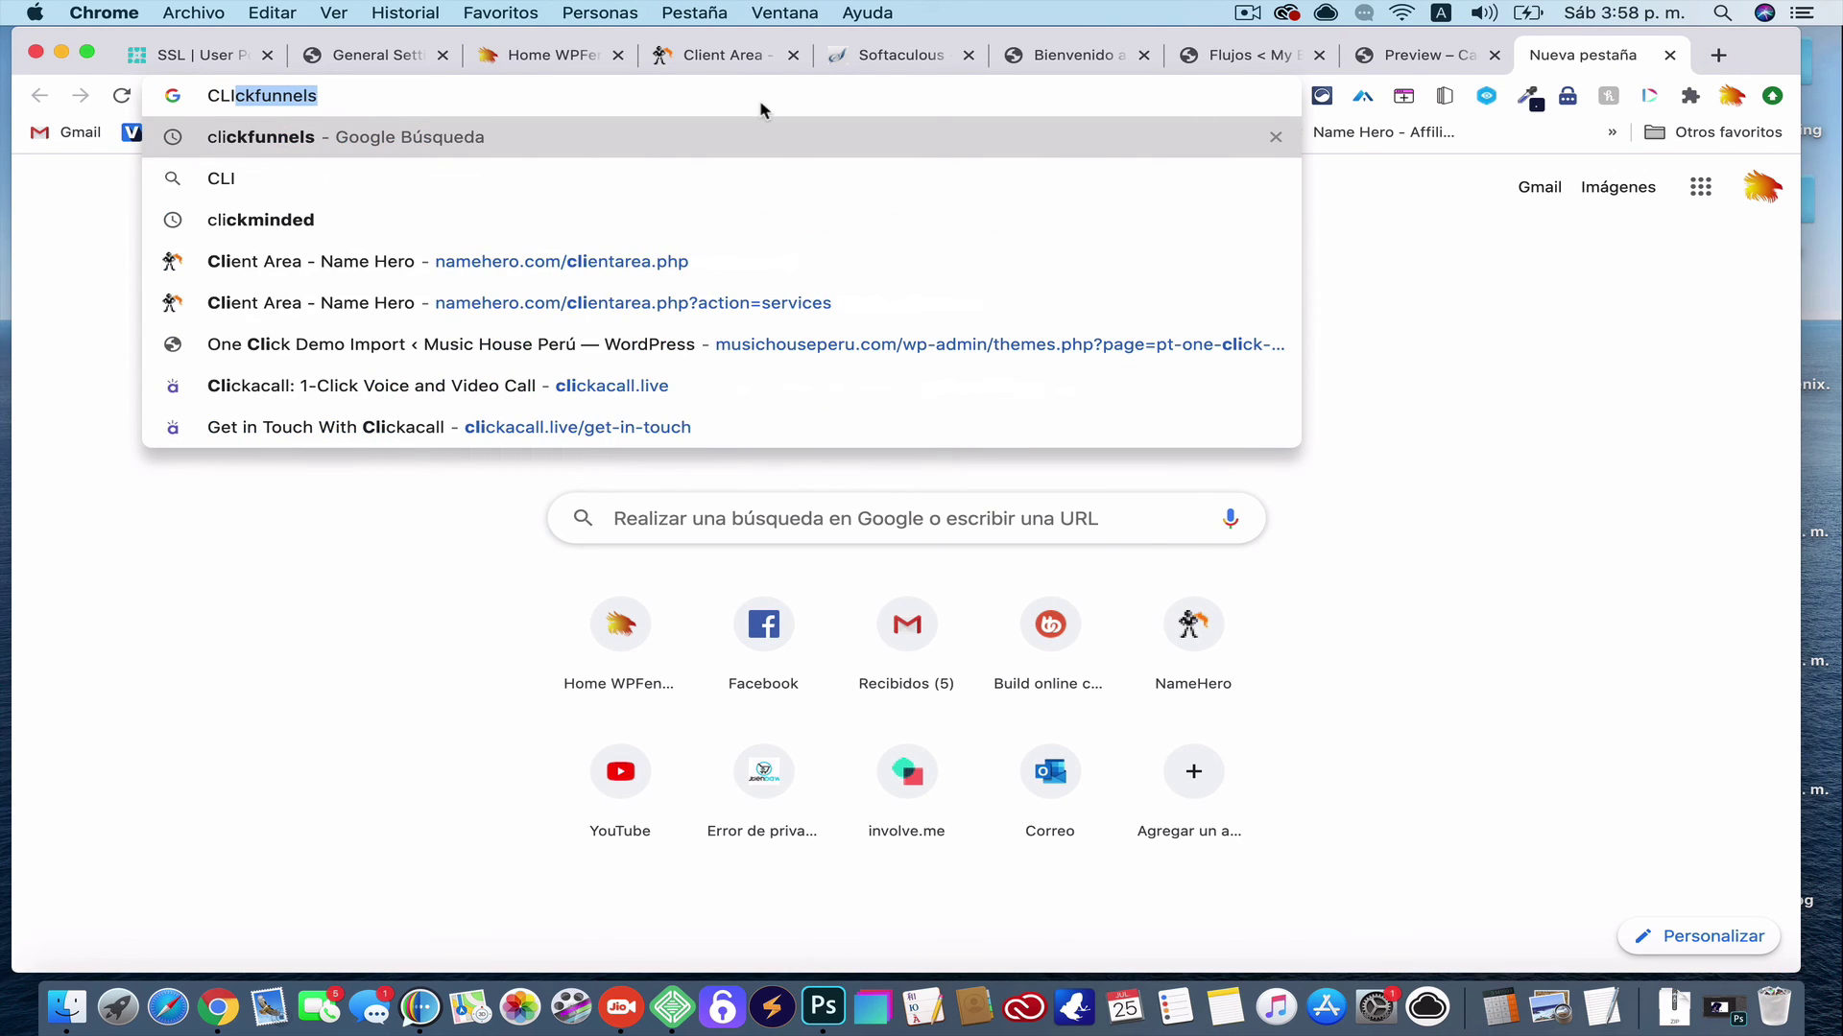
key(Return)
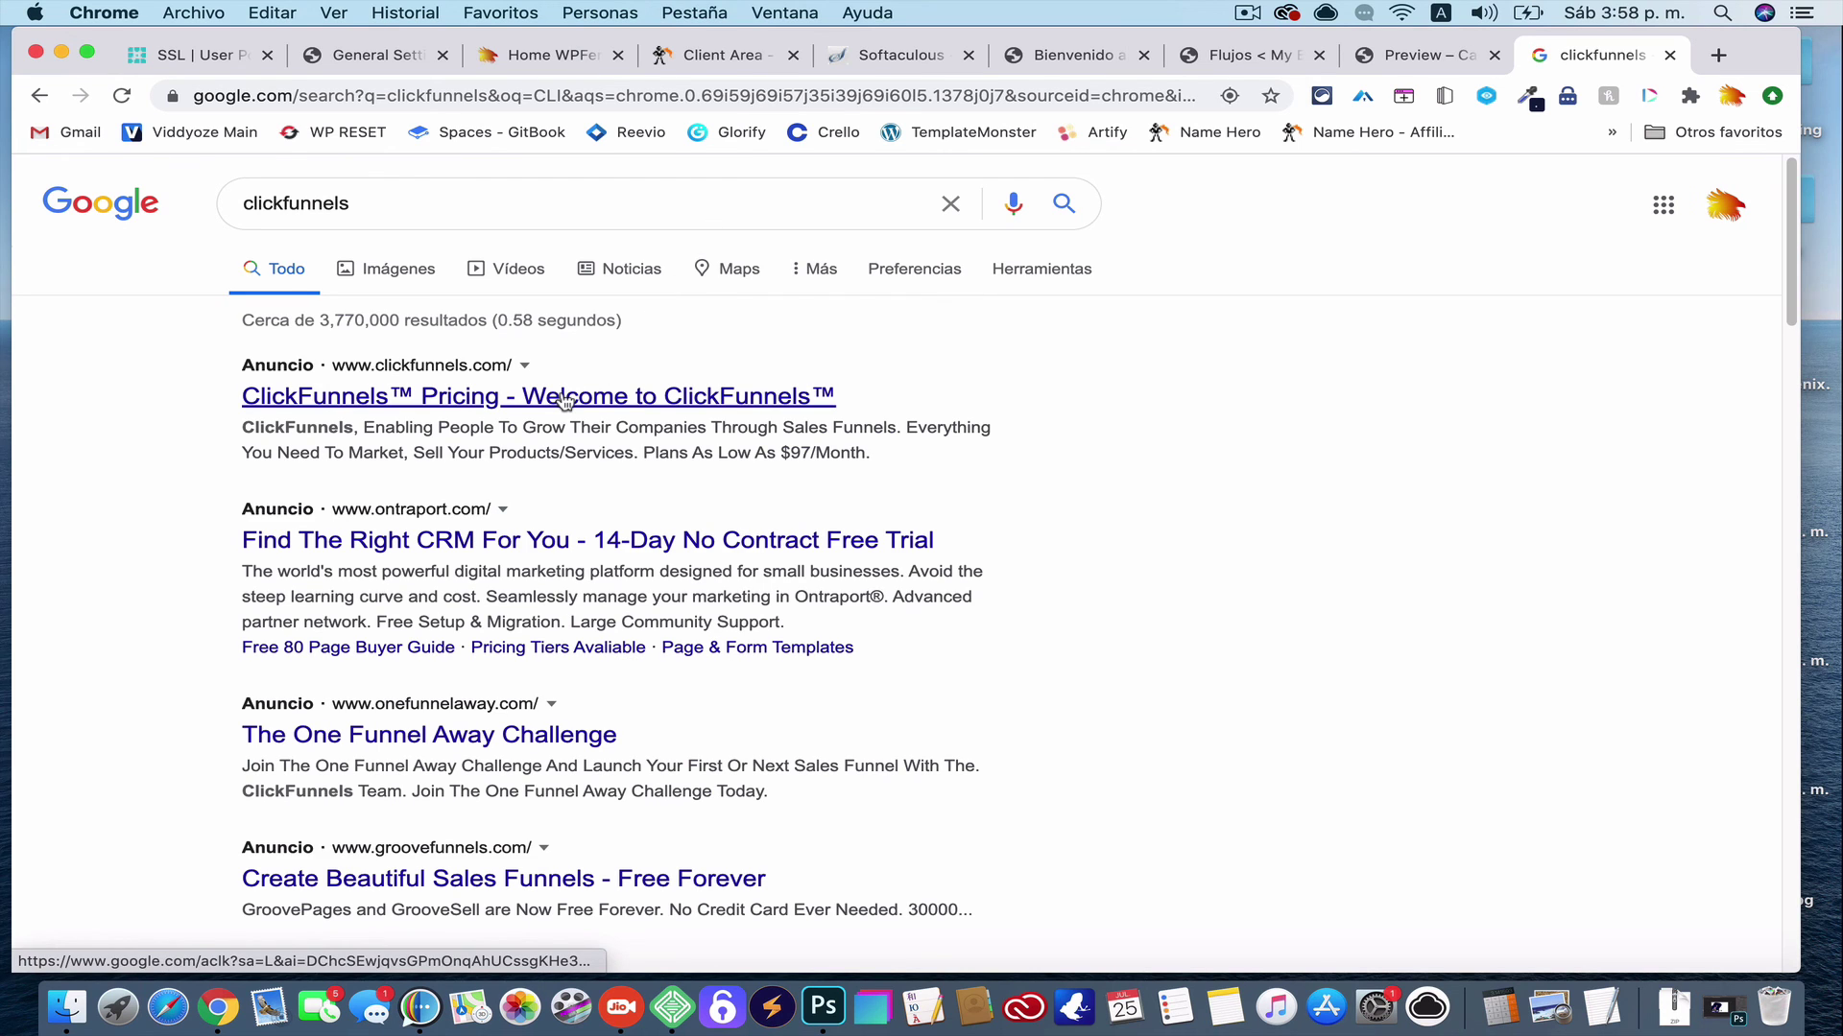
click(571, 404)
Examine the funnel diagram on the ClickFunnels homepage, from the Landing Page stage to the Membership Area
scroll(959, 528, down, 10)
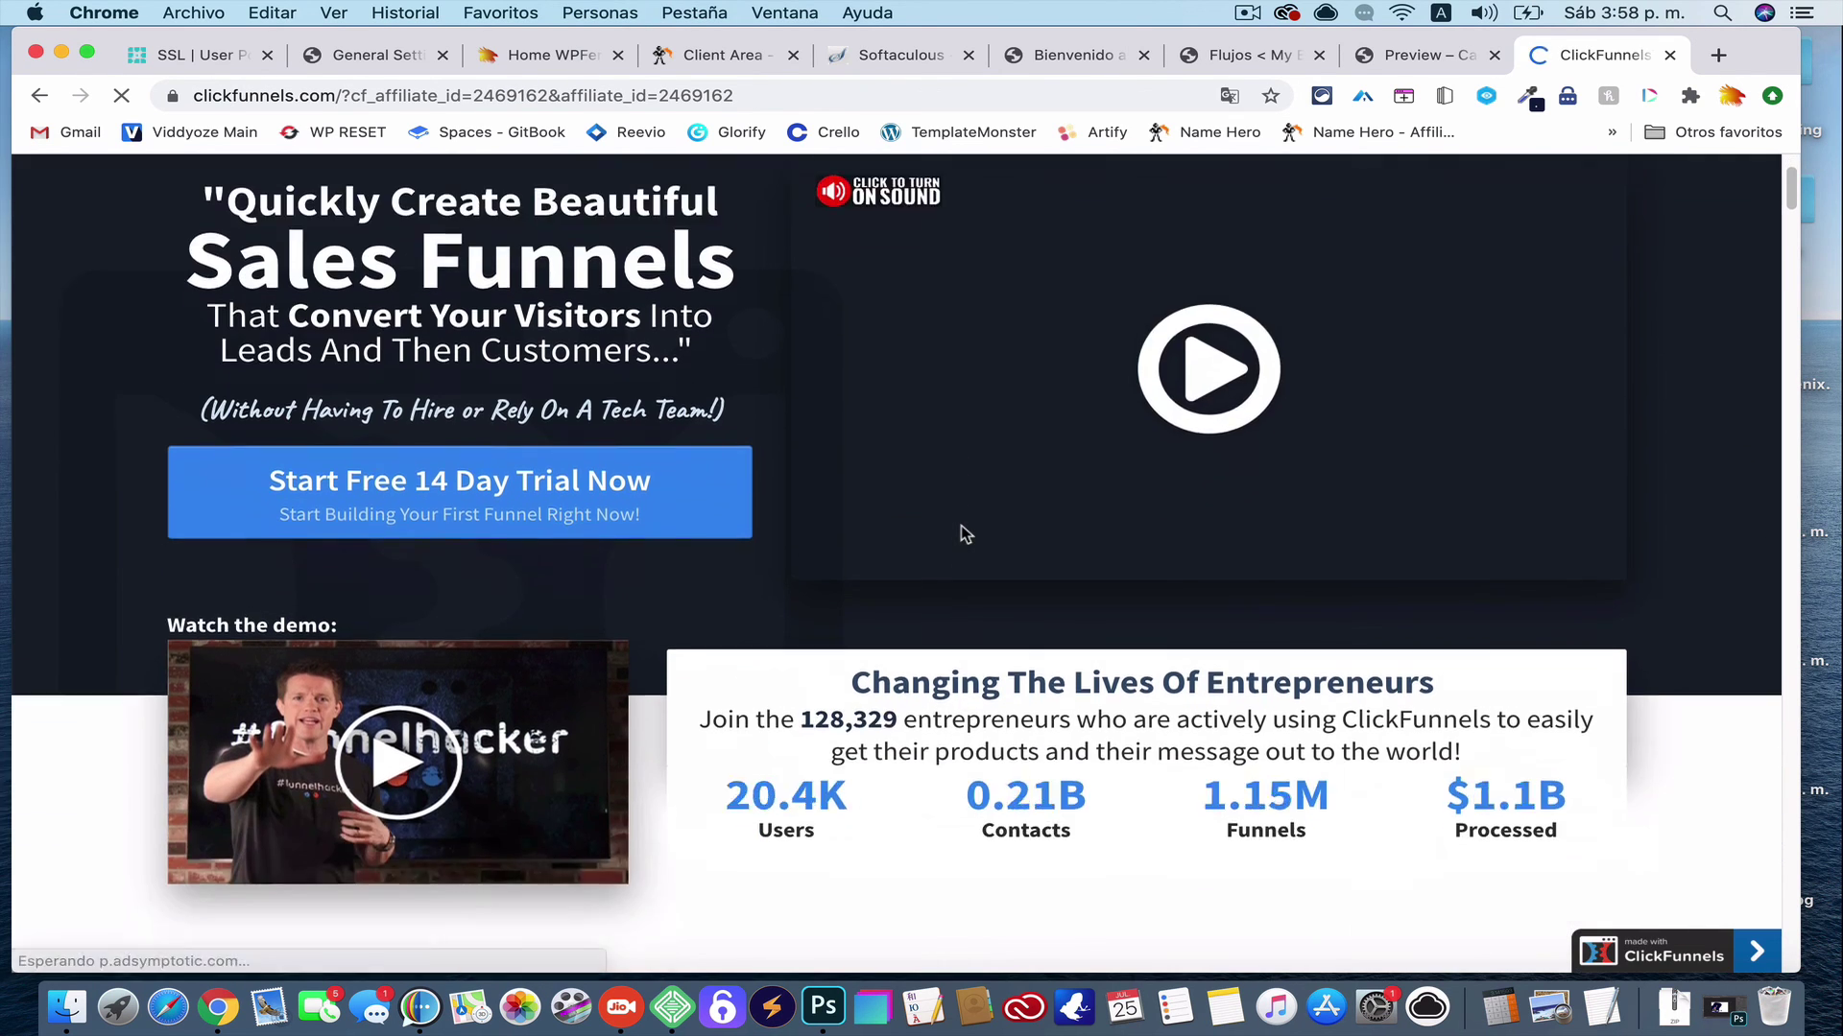
scroll(963, 534, down, 5)
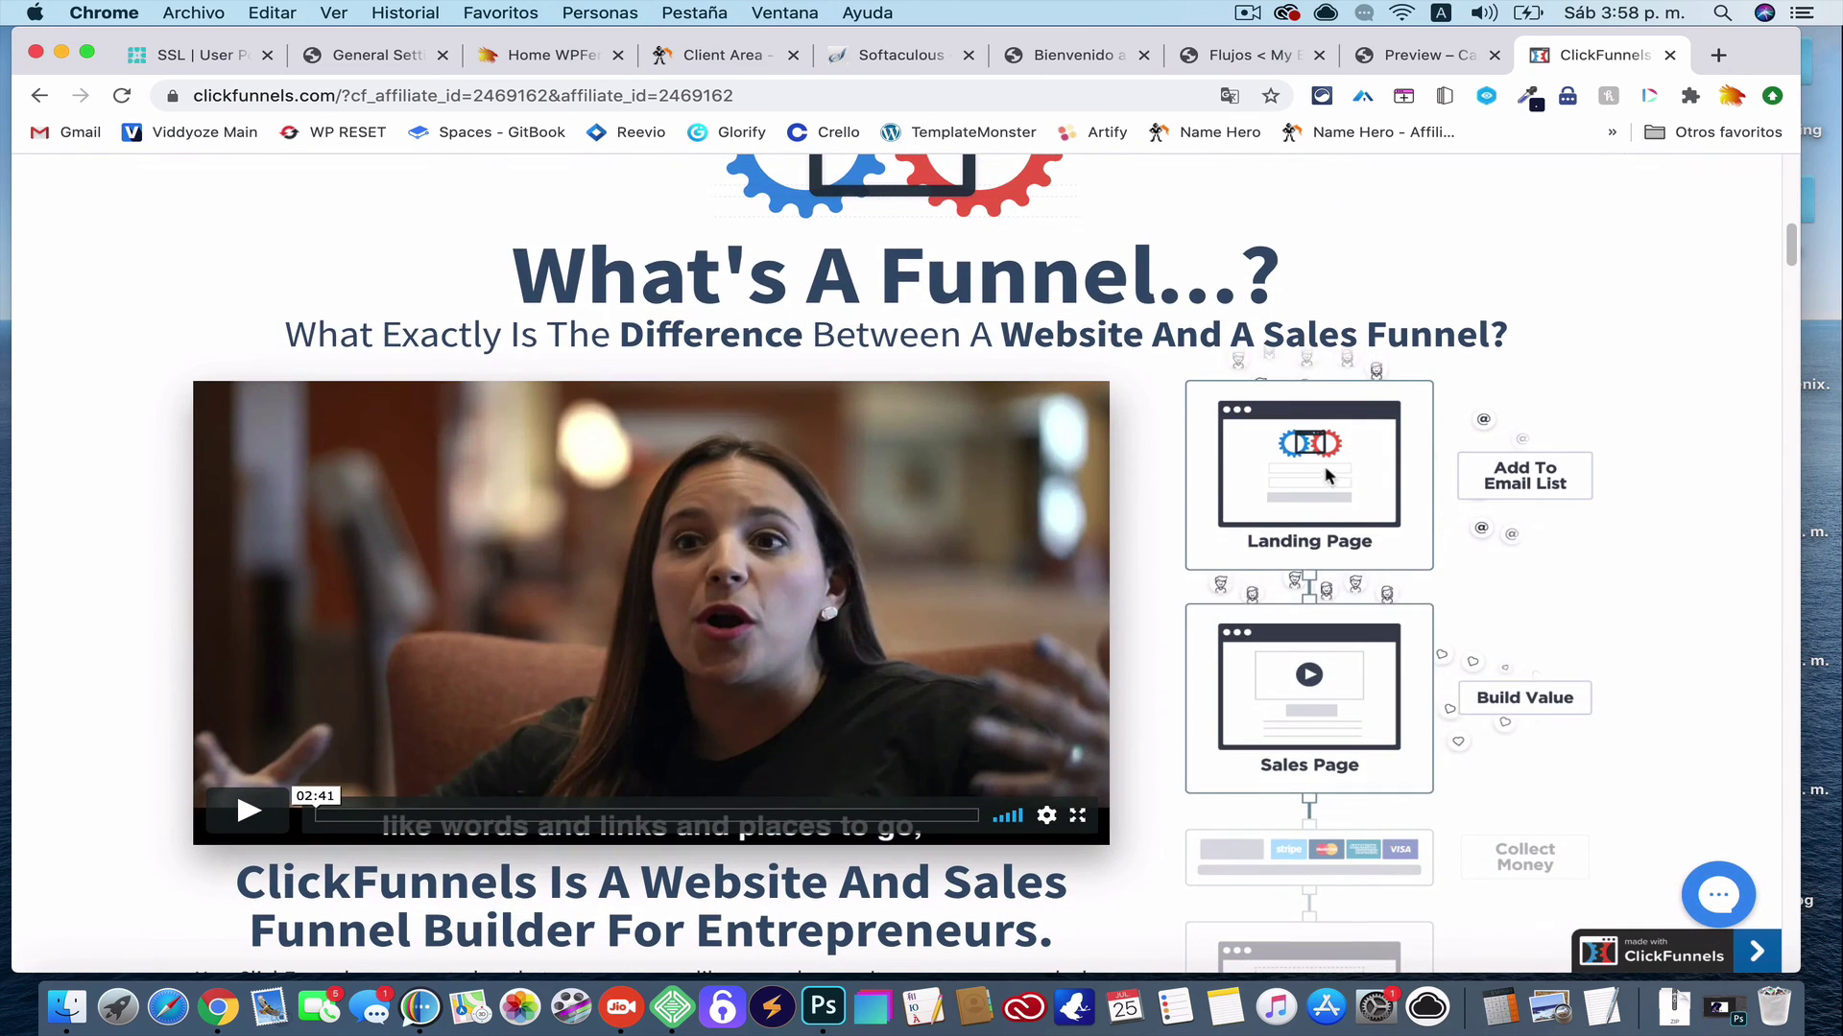
scroll(1331, 501, down, 2)
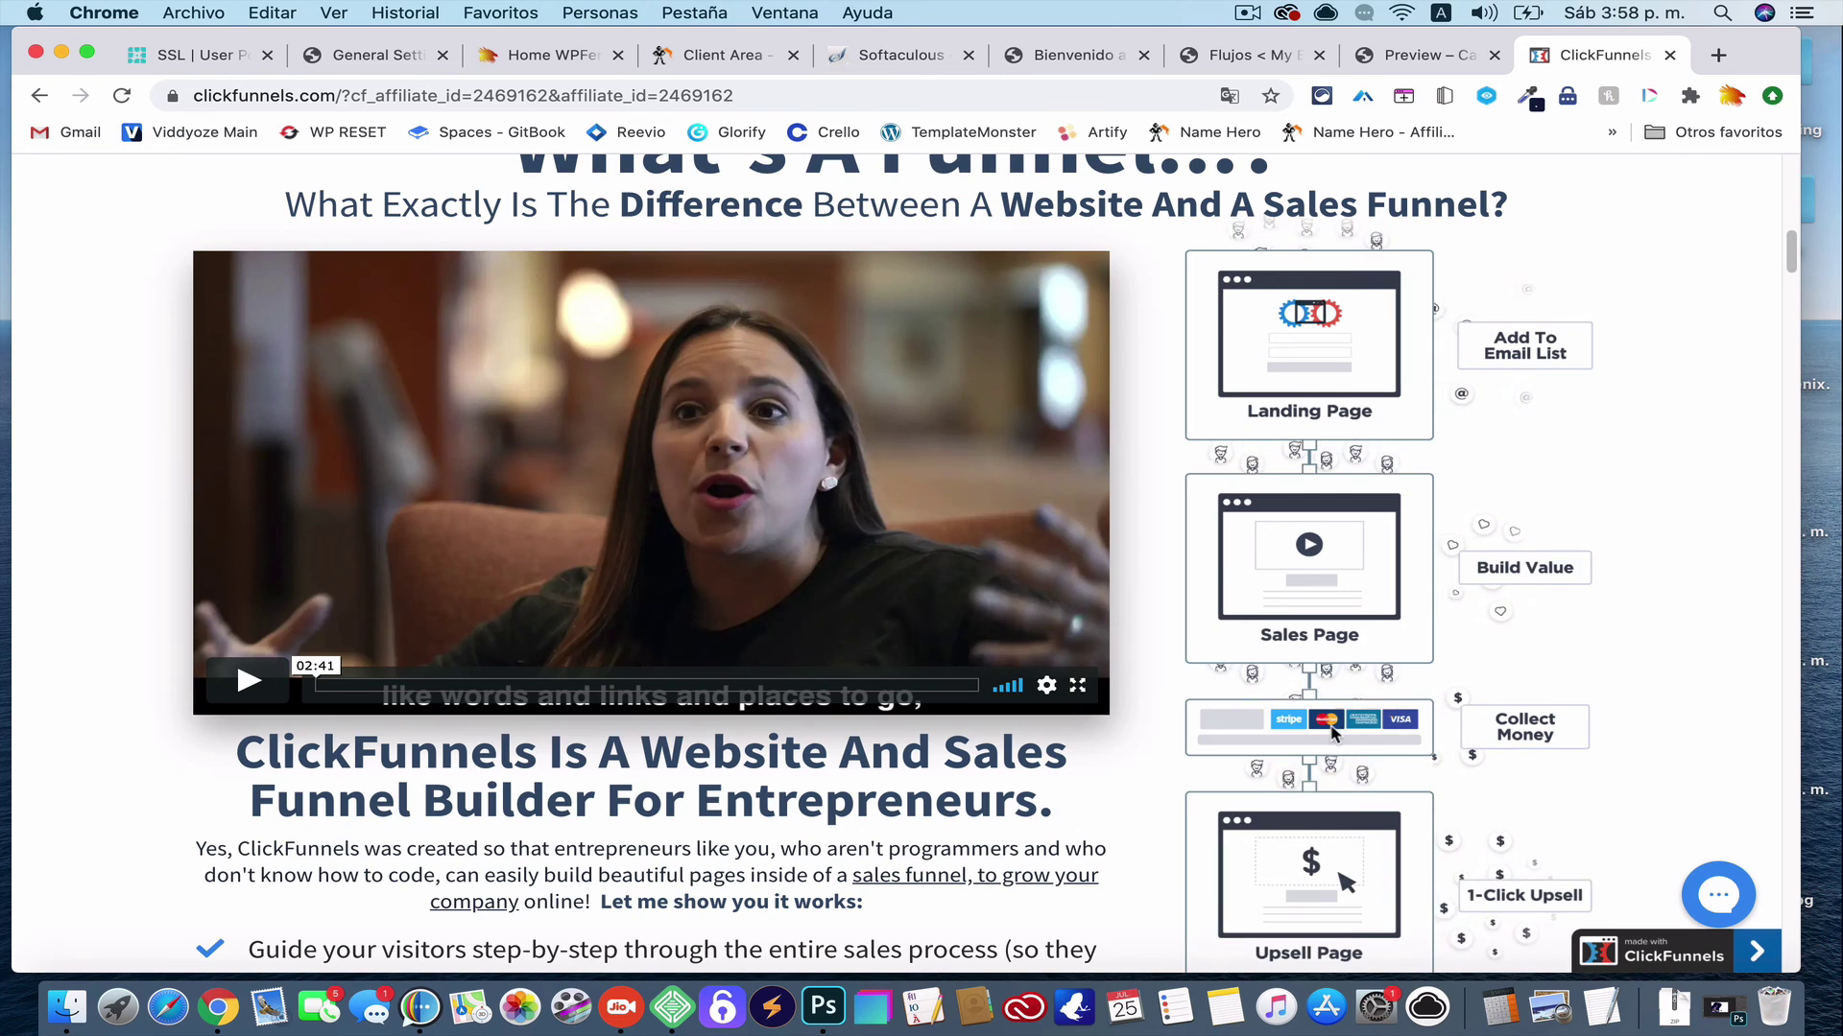
scroll(1337, 645, down, 2)
scroll(1329, 669, down, 3)
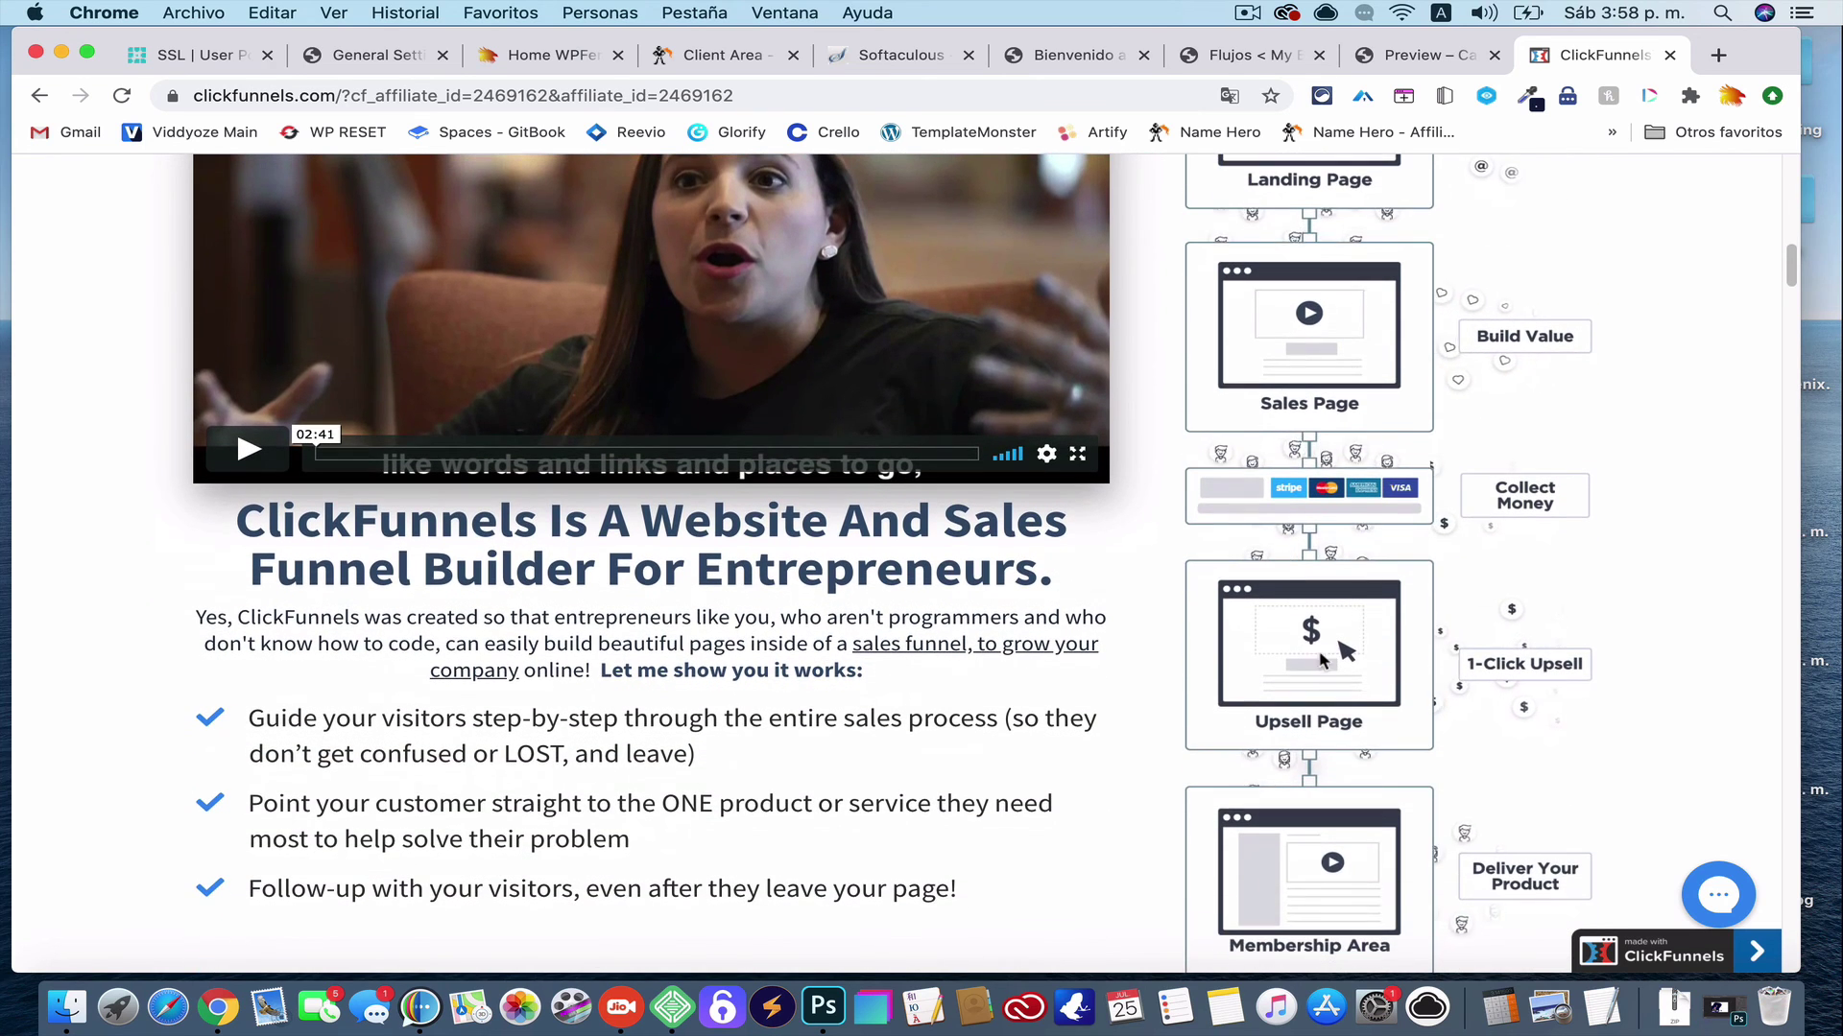
scroll(1305, 691, down, 5)
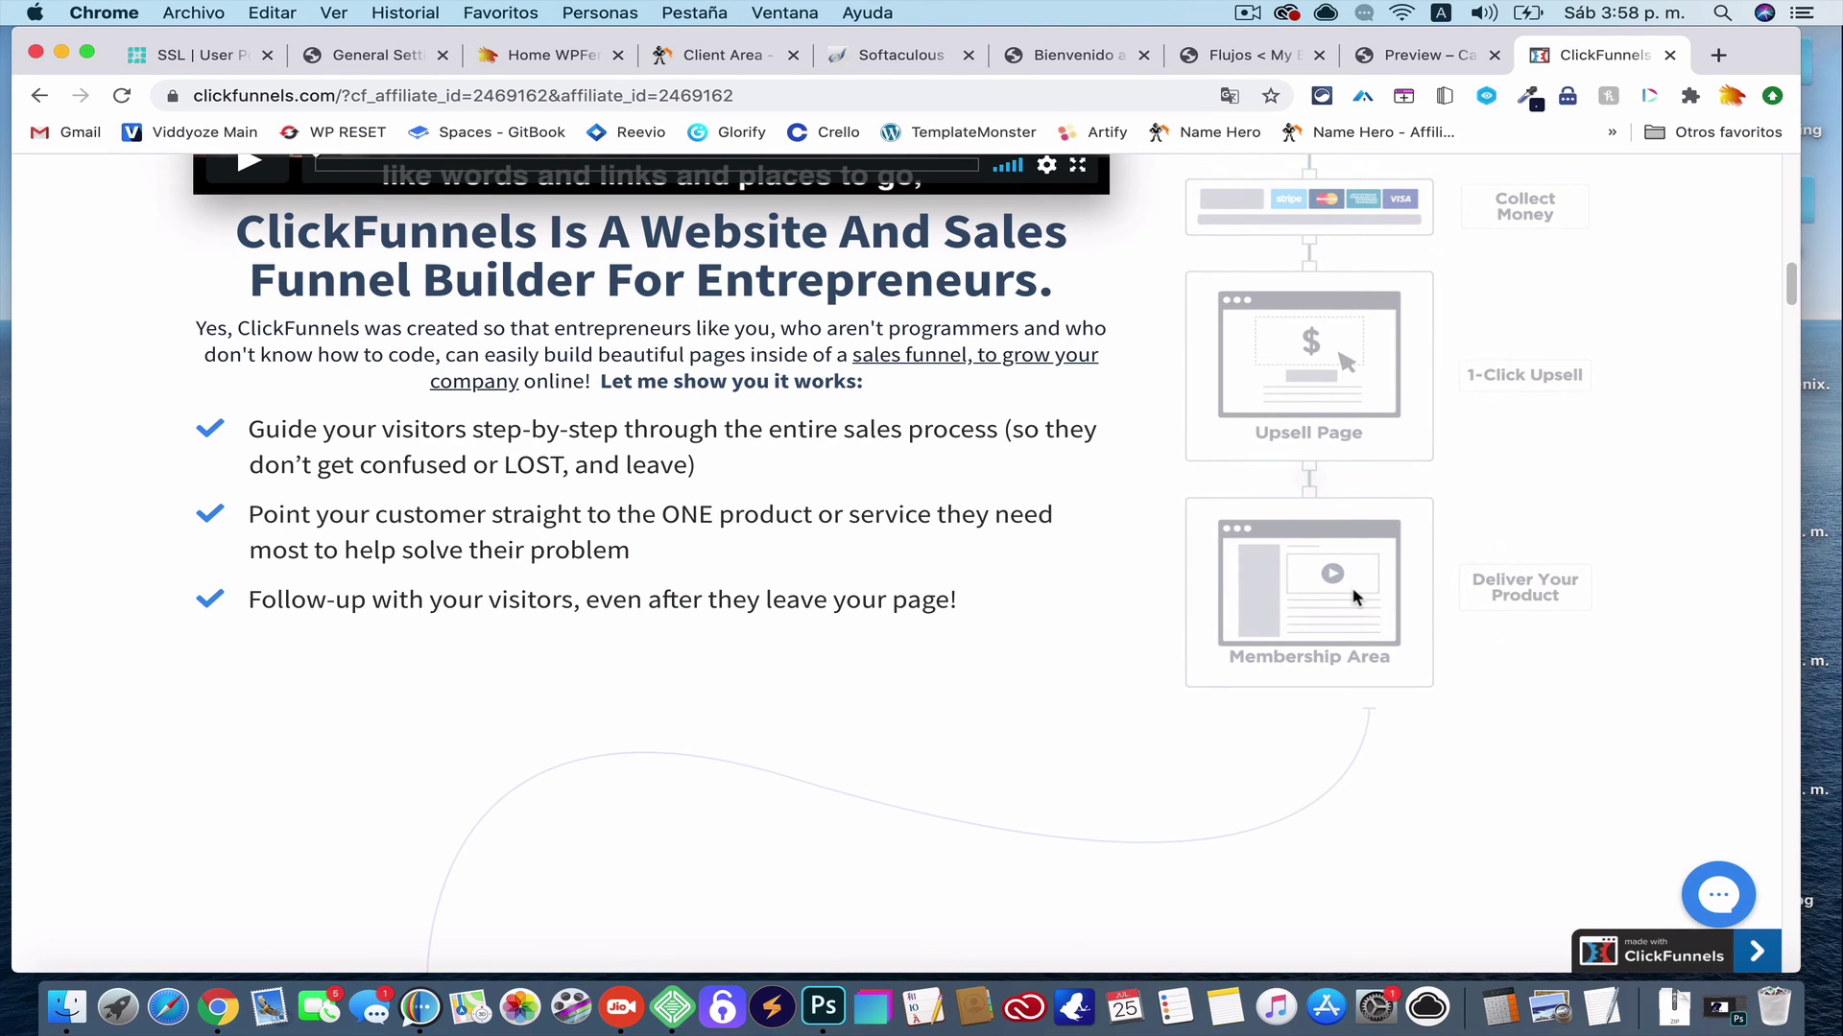
Return to the CartFlows eBook preview and check the Landing page with the tablet and desktop view options
click(1415, 58)
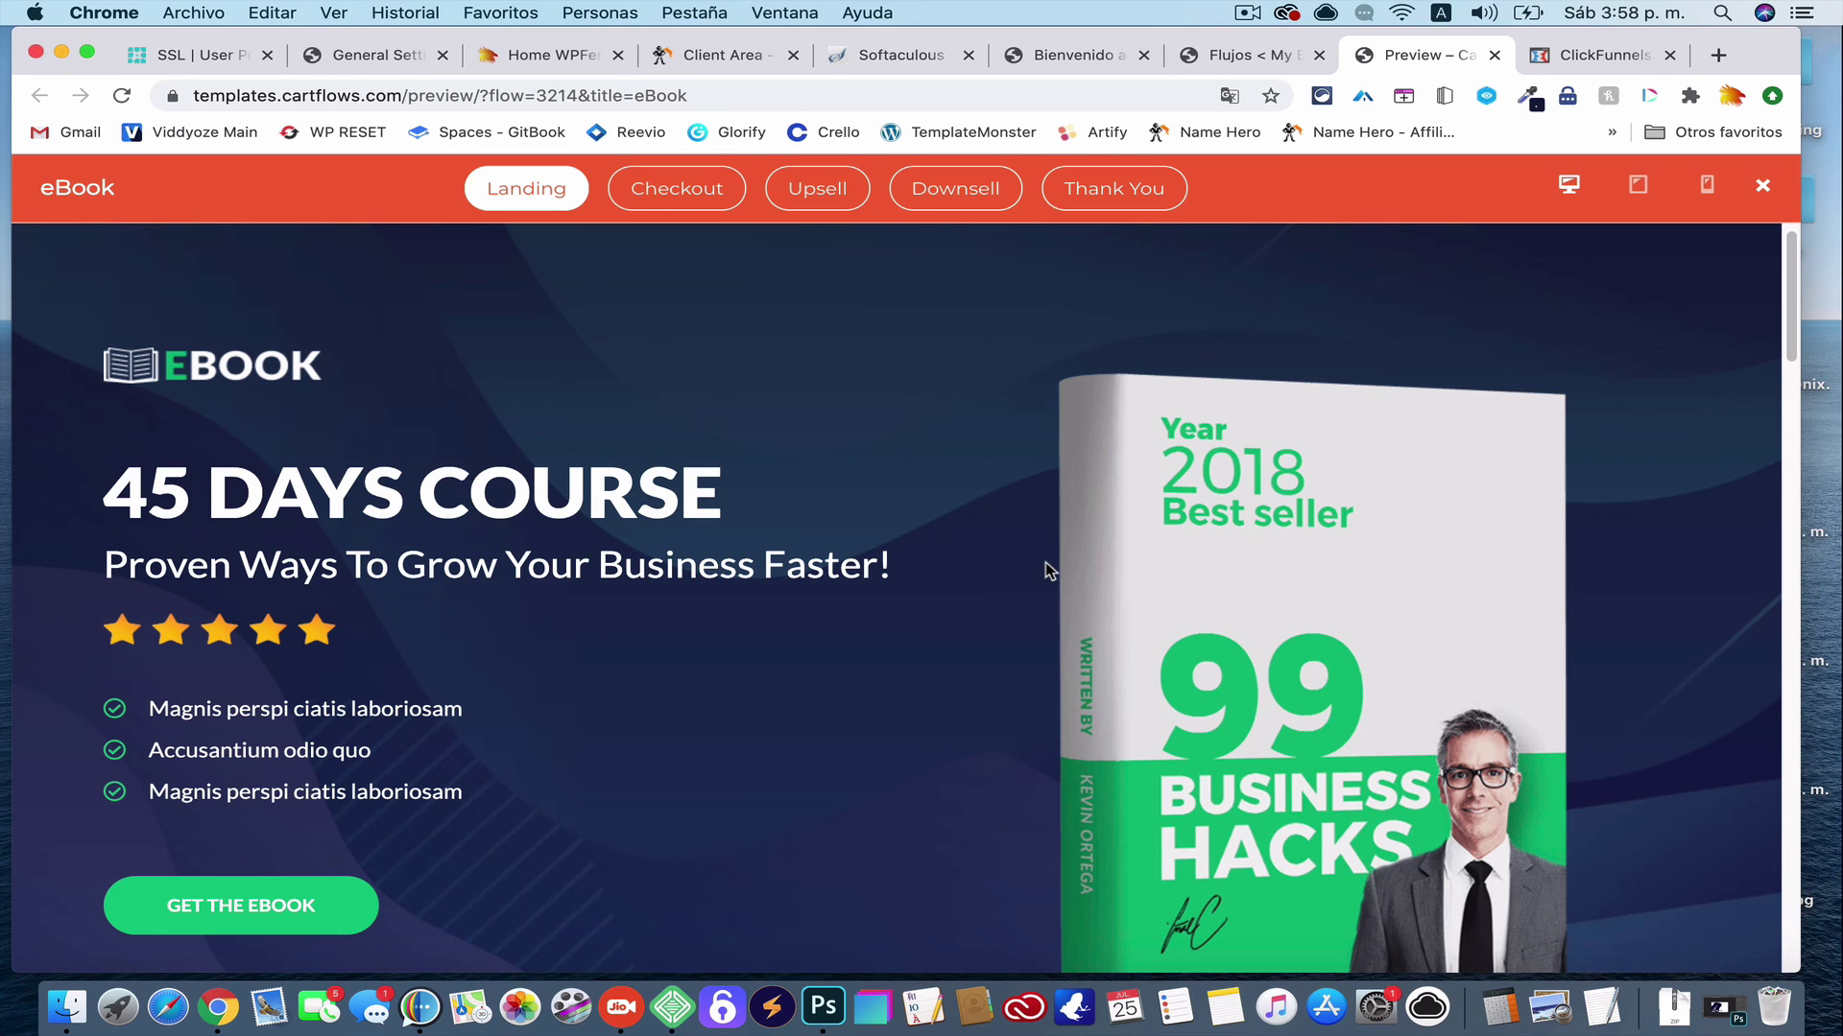
scroll(1050, 570, down, 2)
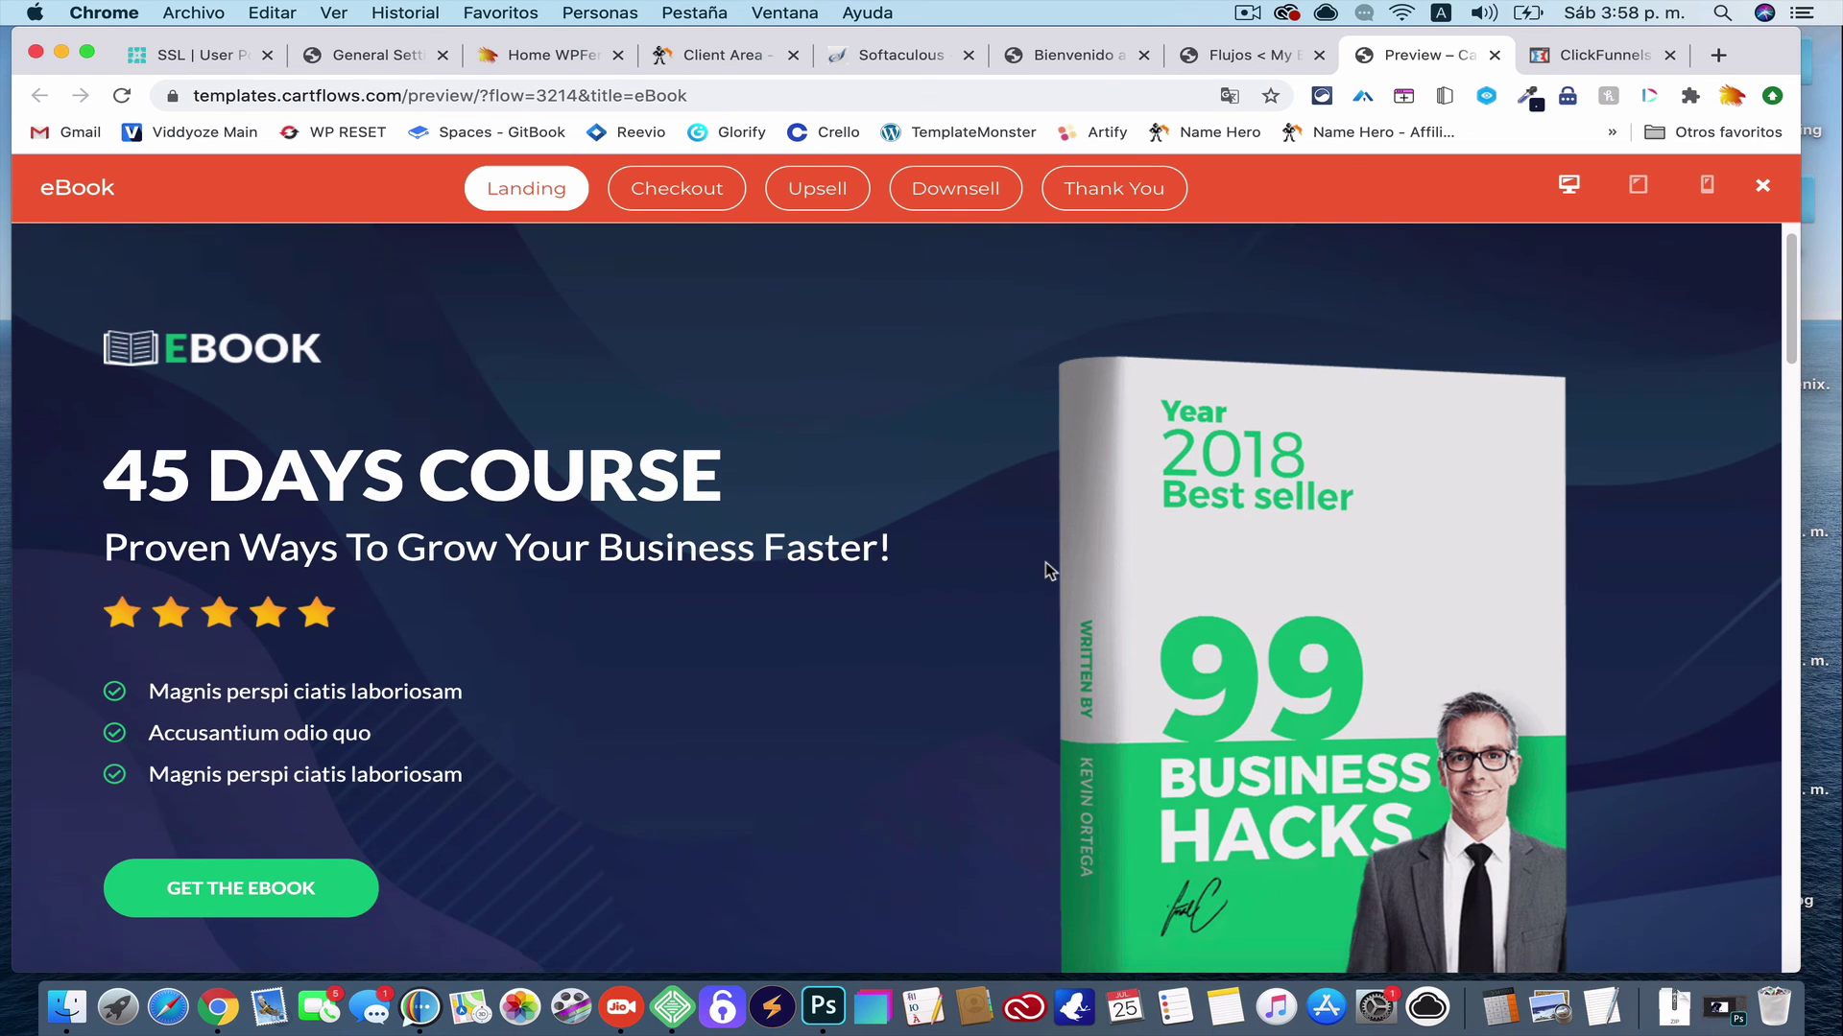
scroll(1050, 570, up, 3)
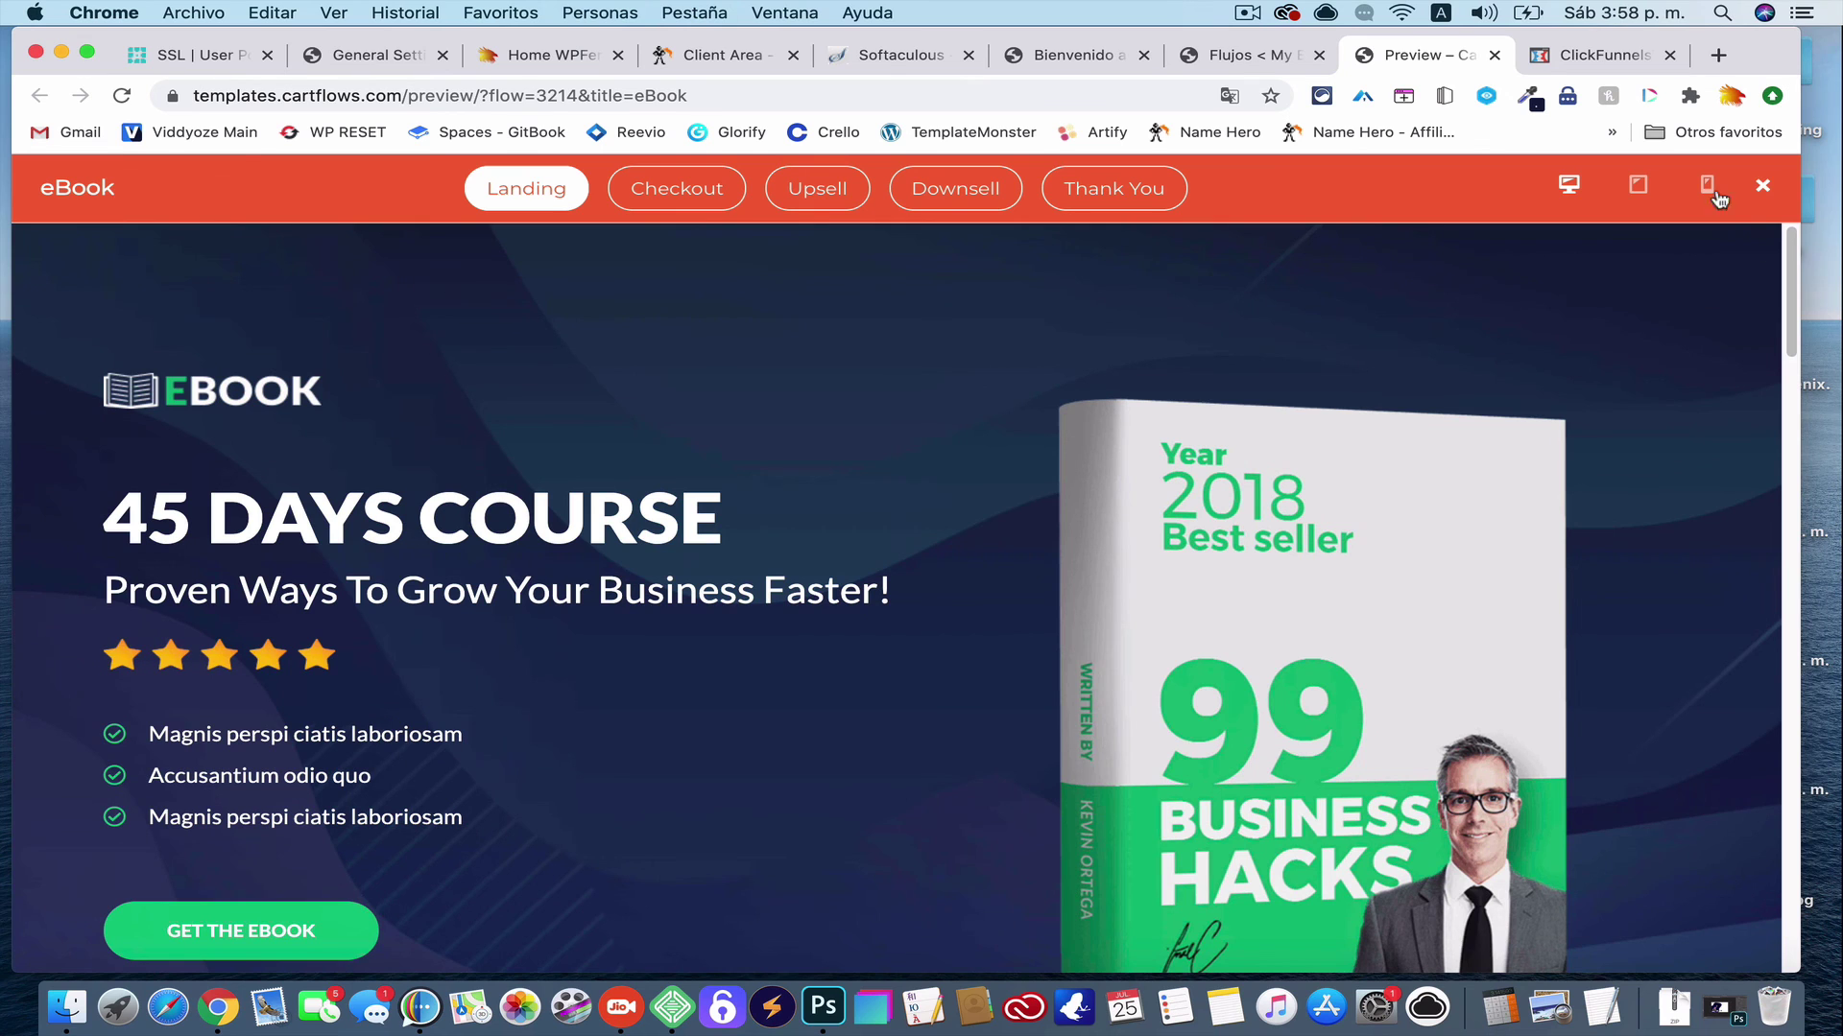
click(1641, 184)
click(1552, 191)
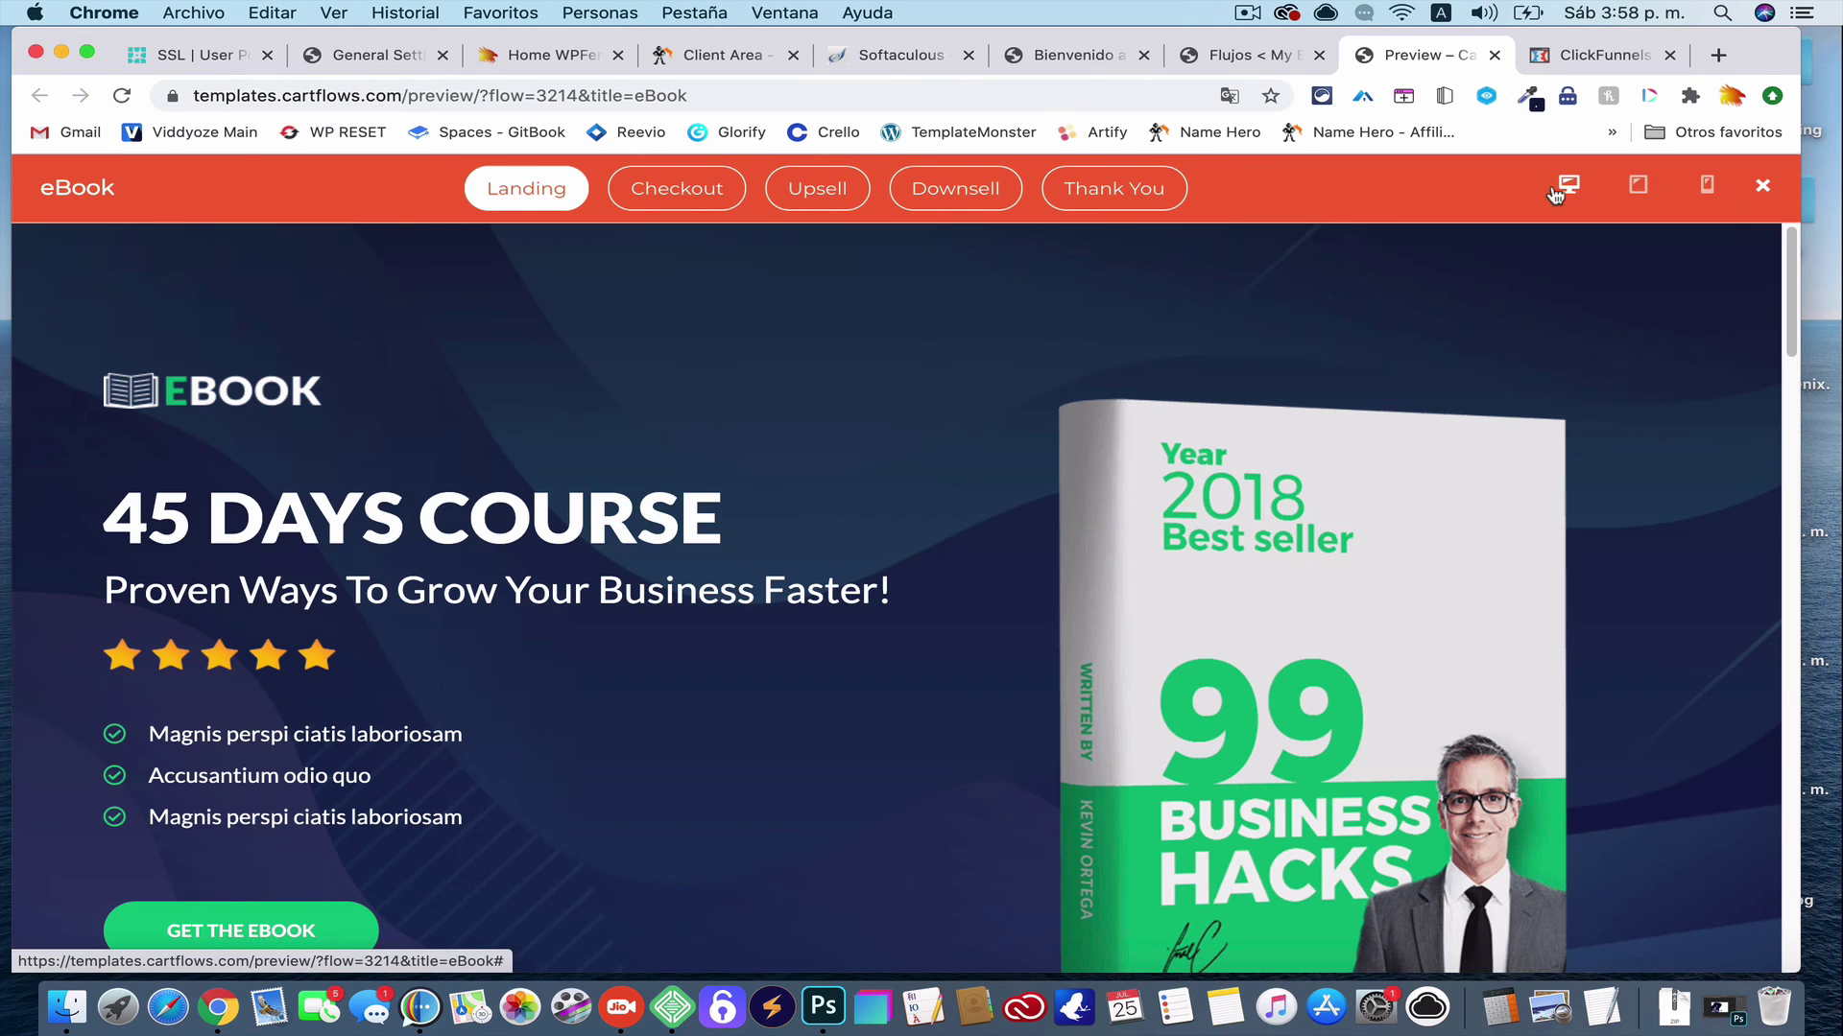
scroll(876, 744, down, 3)
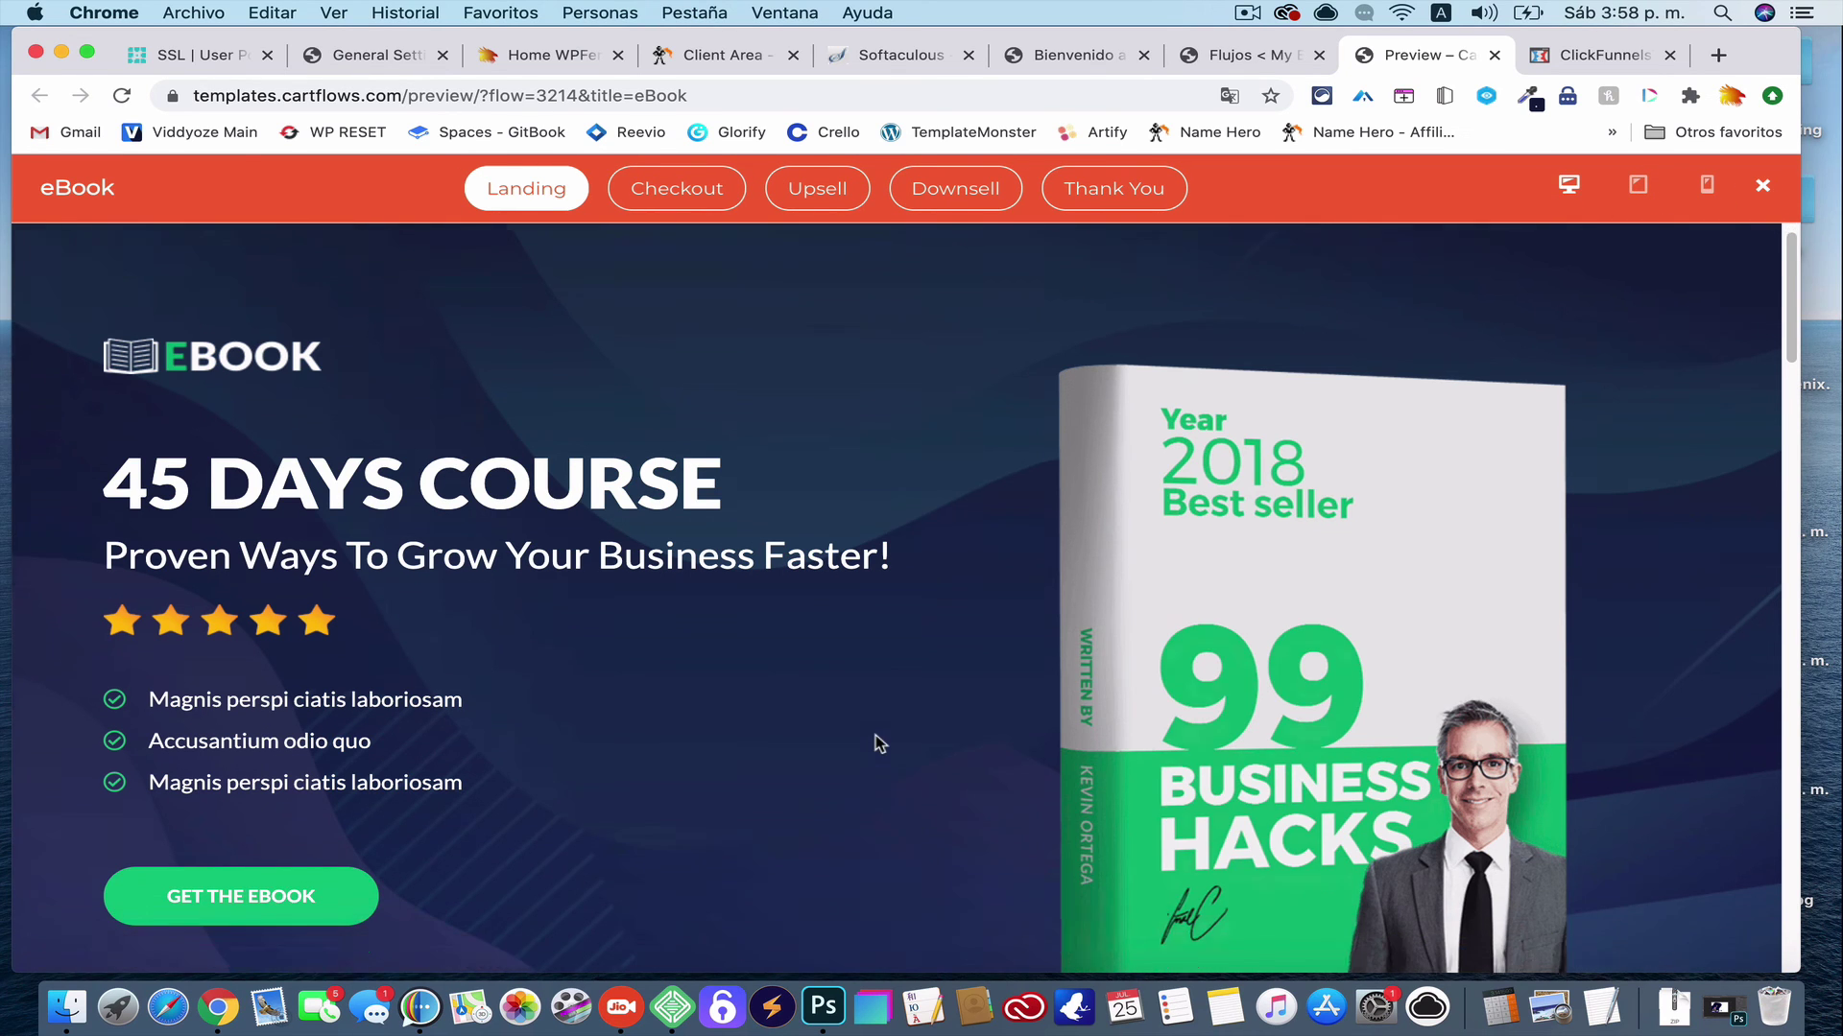
scroll(876, 744, up, 3)
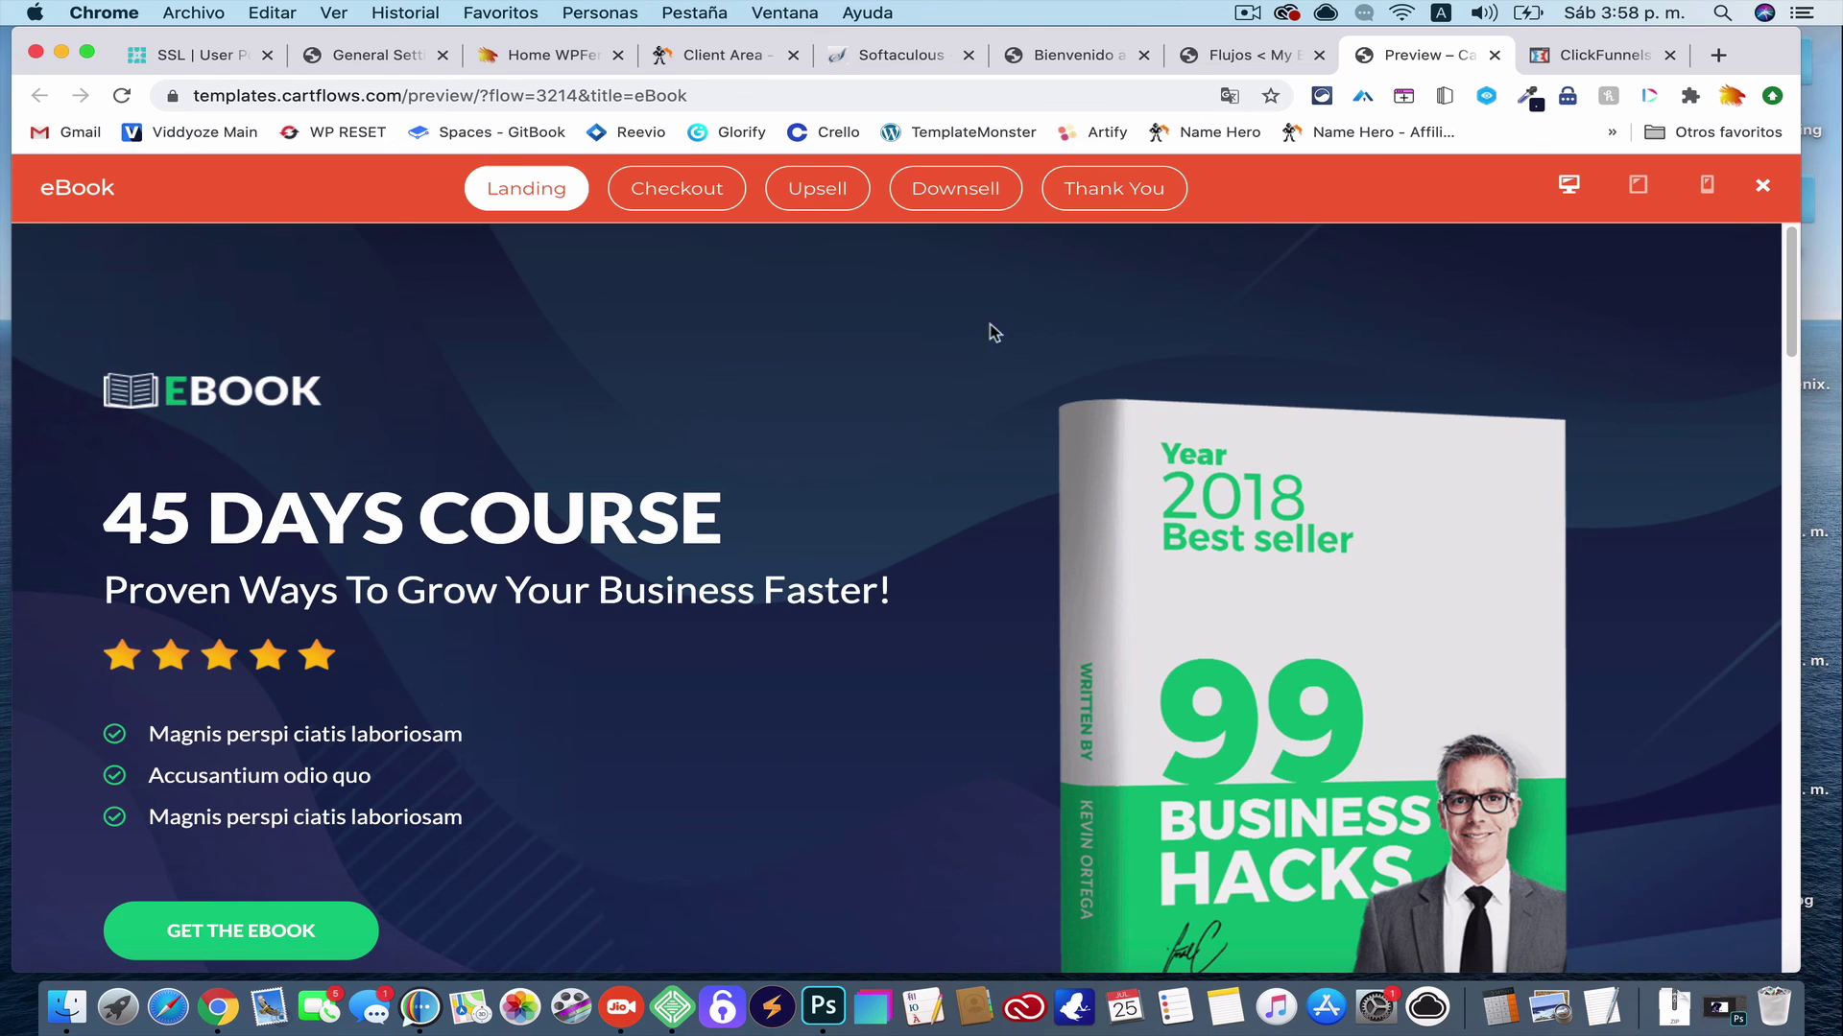
Compare the eBook template preview with the ClickFunnels site's explanation of what a funnel is
click(1600, 58)
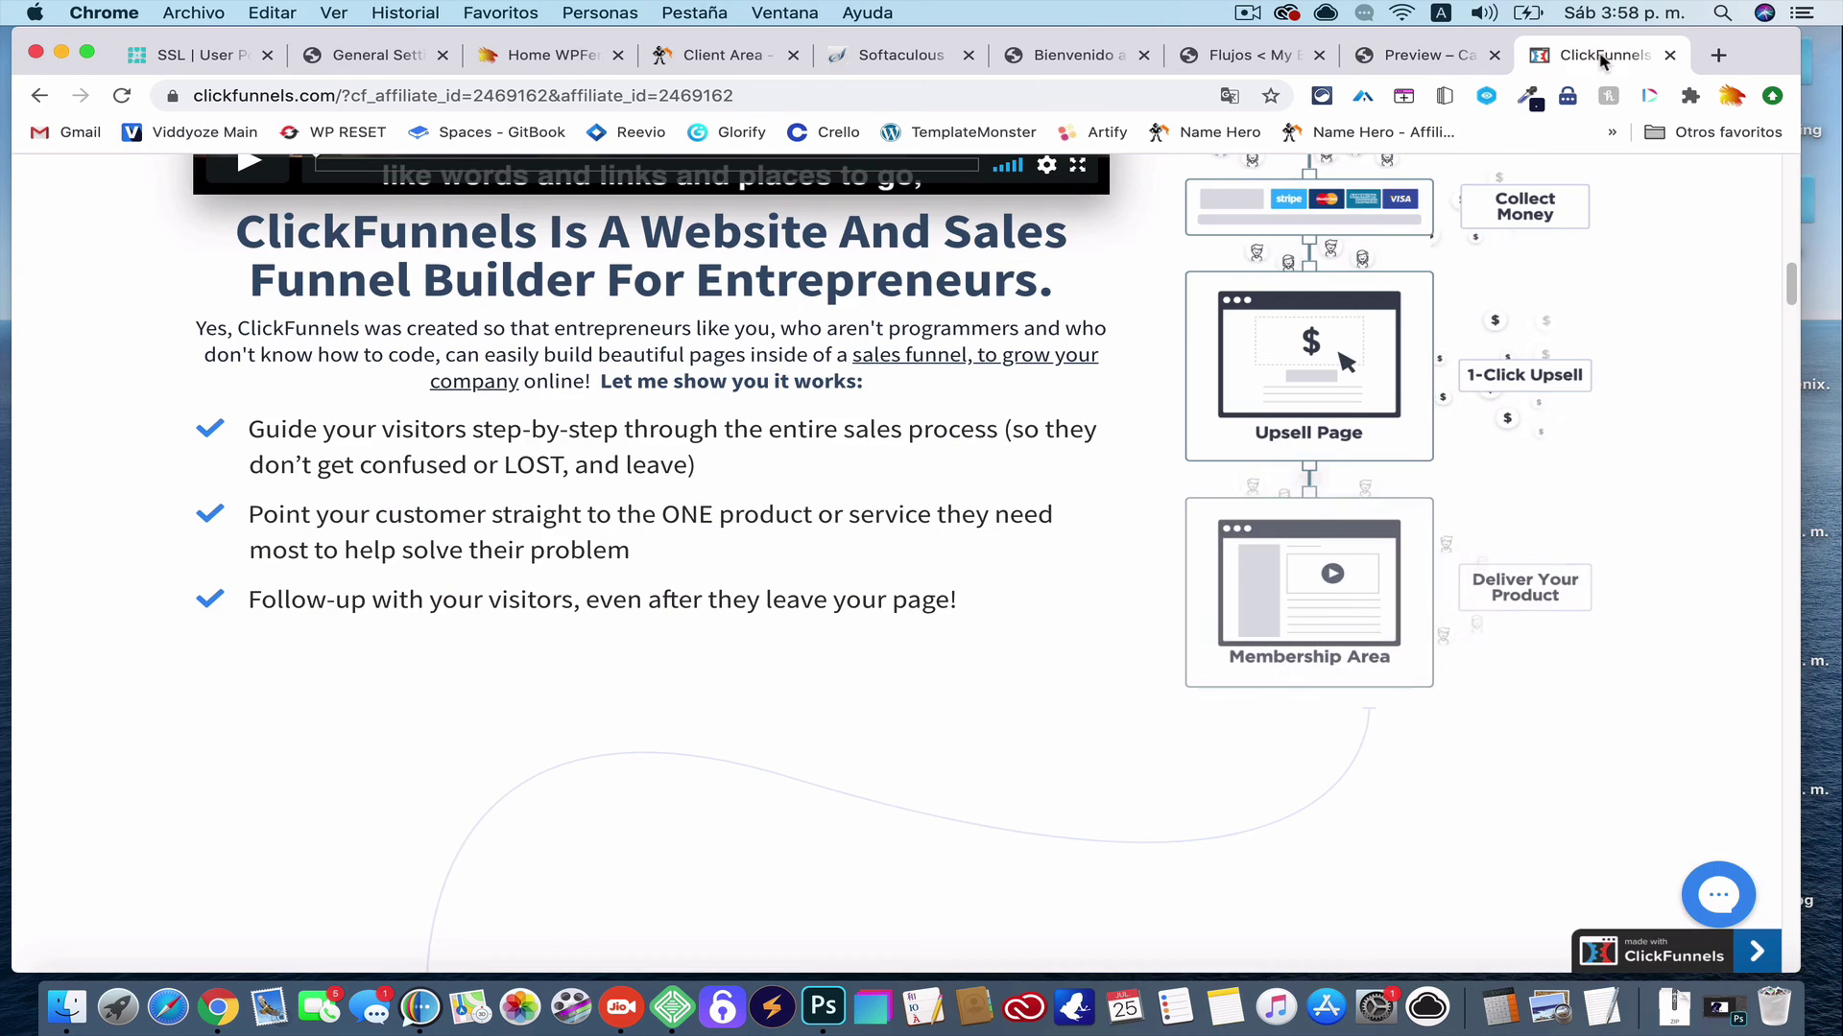
click(1439, 59)
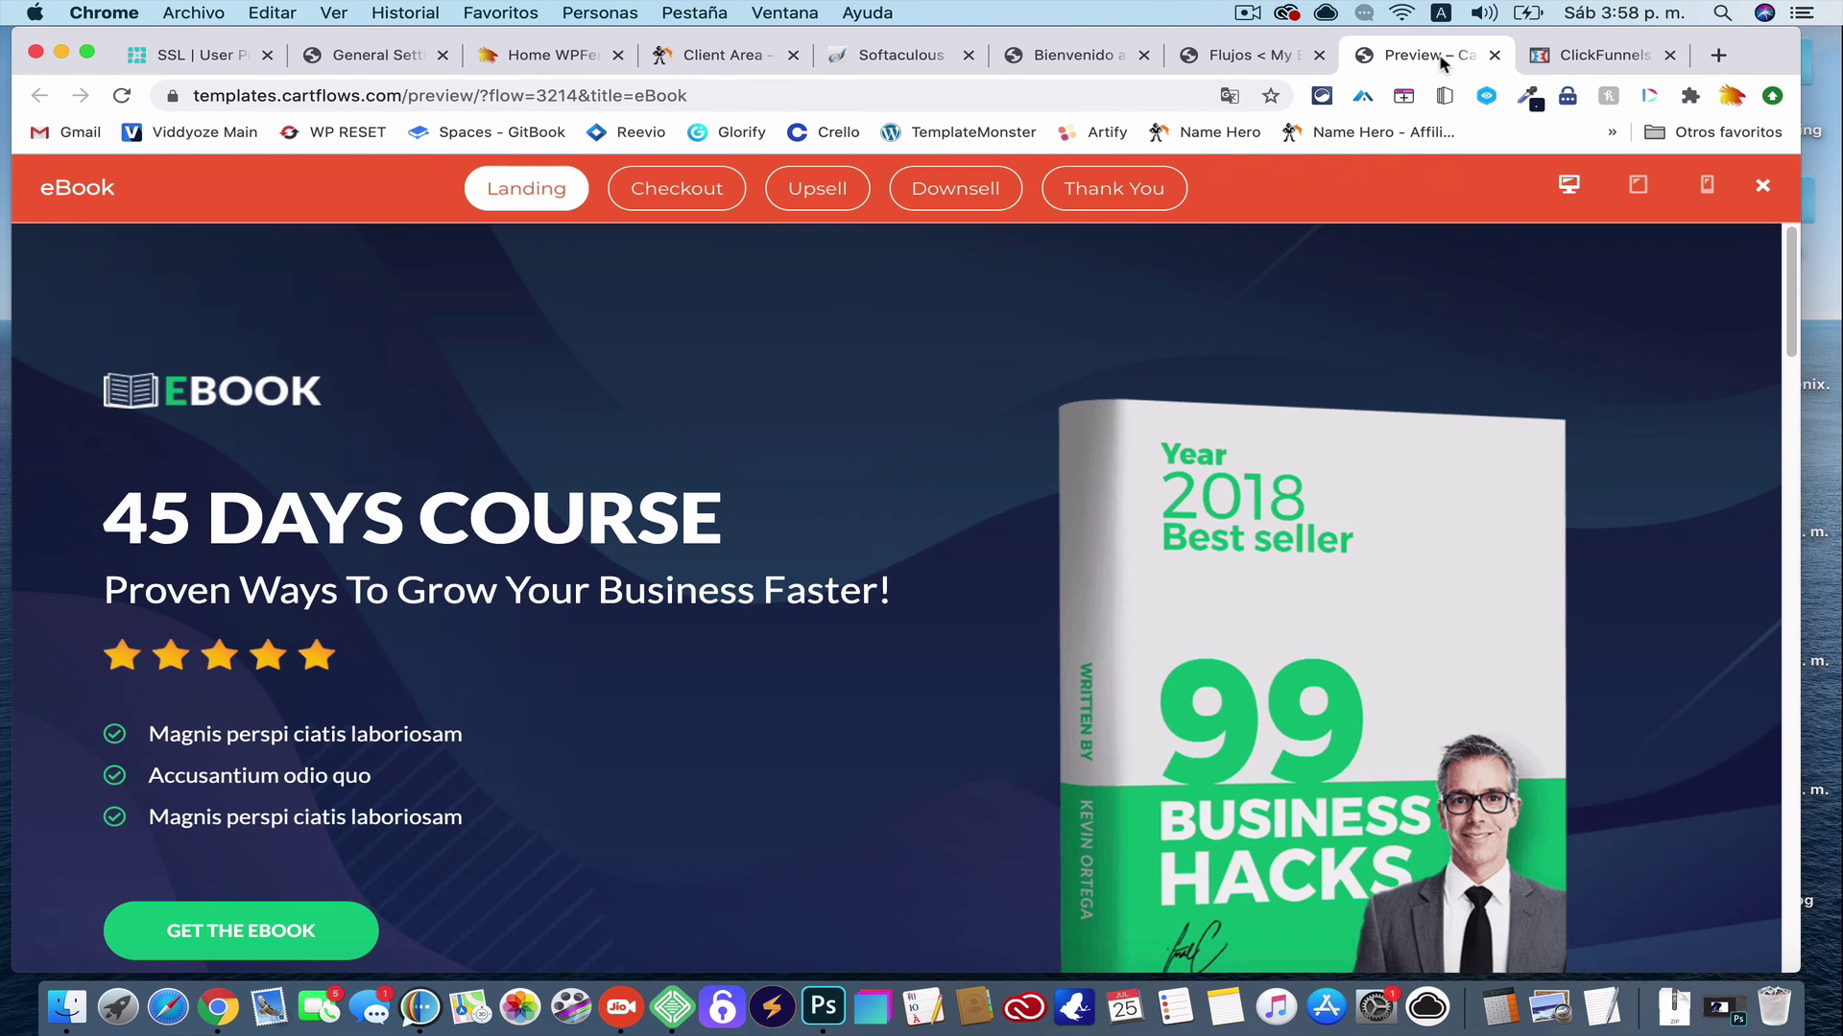
click(1620, 59)
scroll(1117, 413, up, 8)
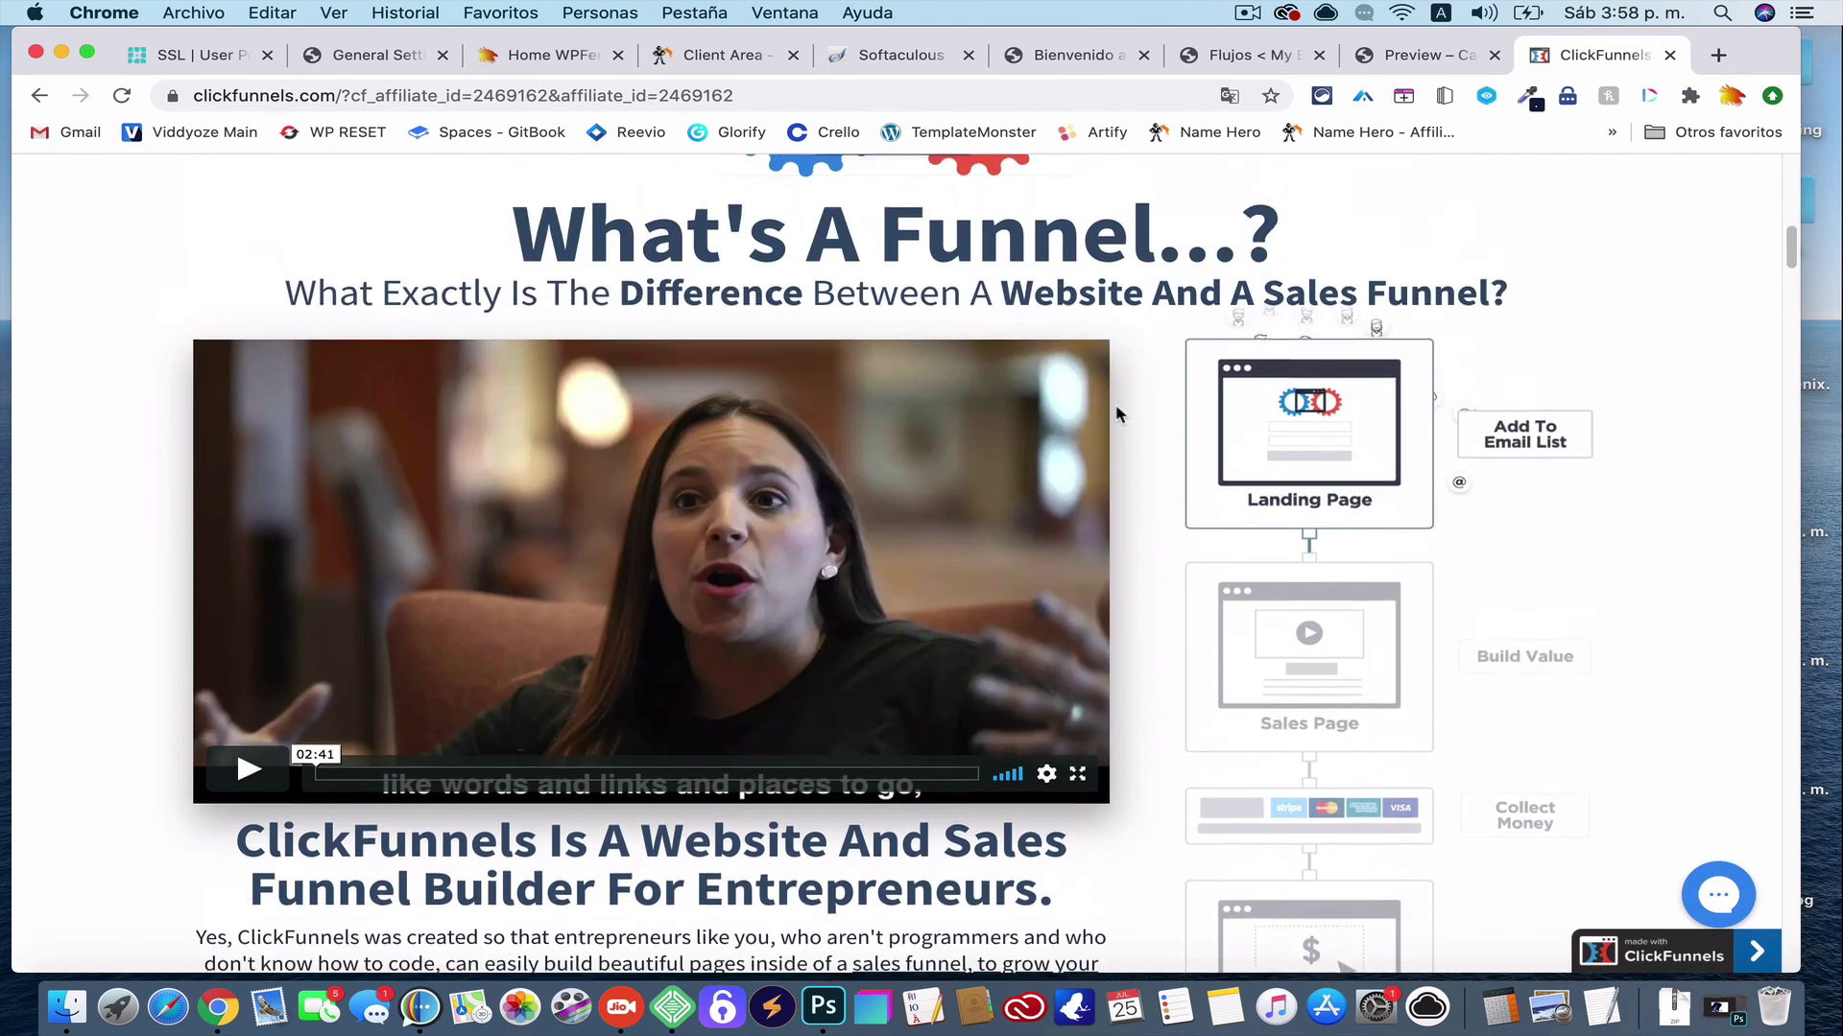
scroll(1116, 414, down, 2)
scroll(1116, 413, up, 15)
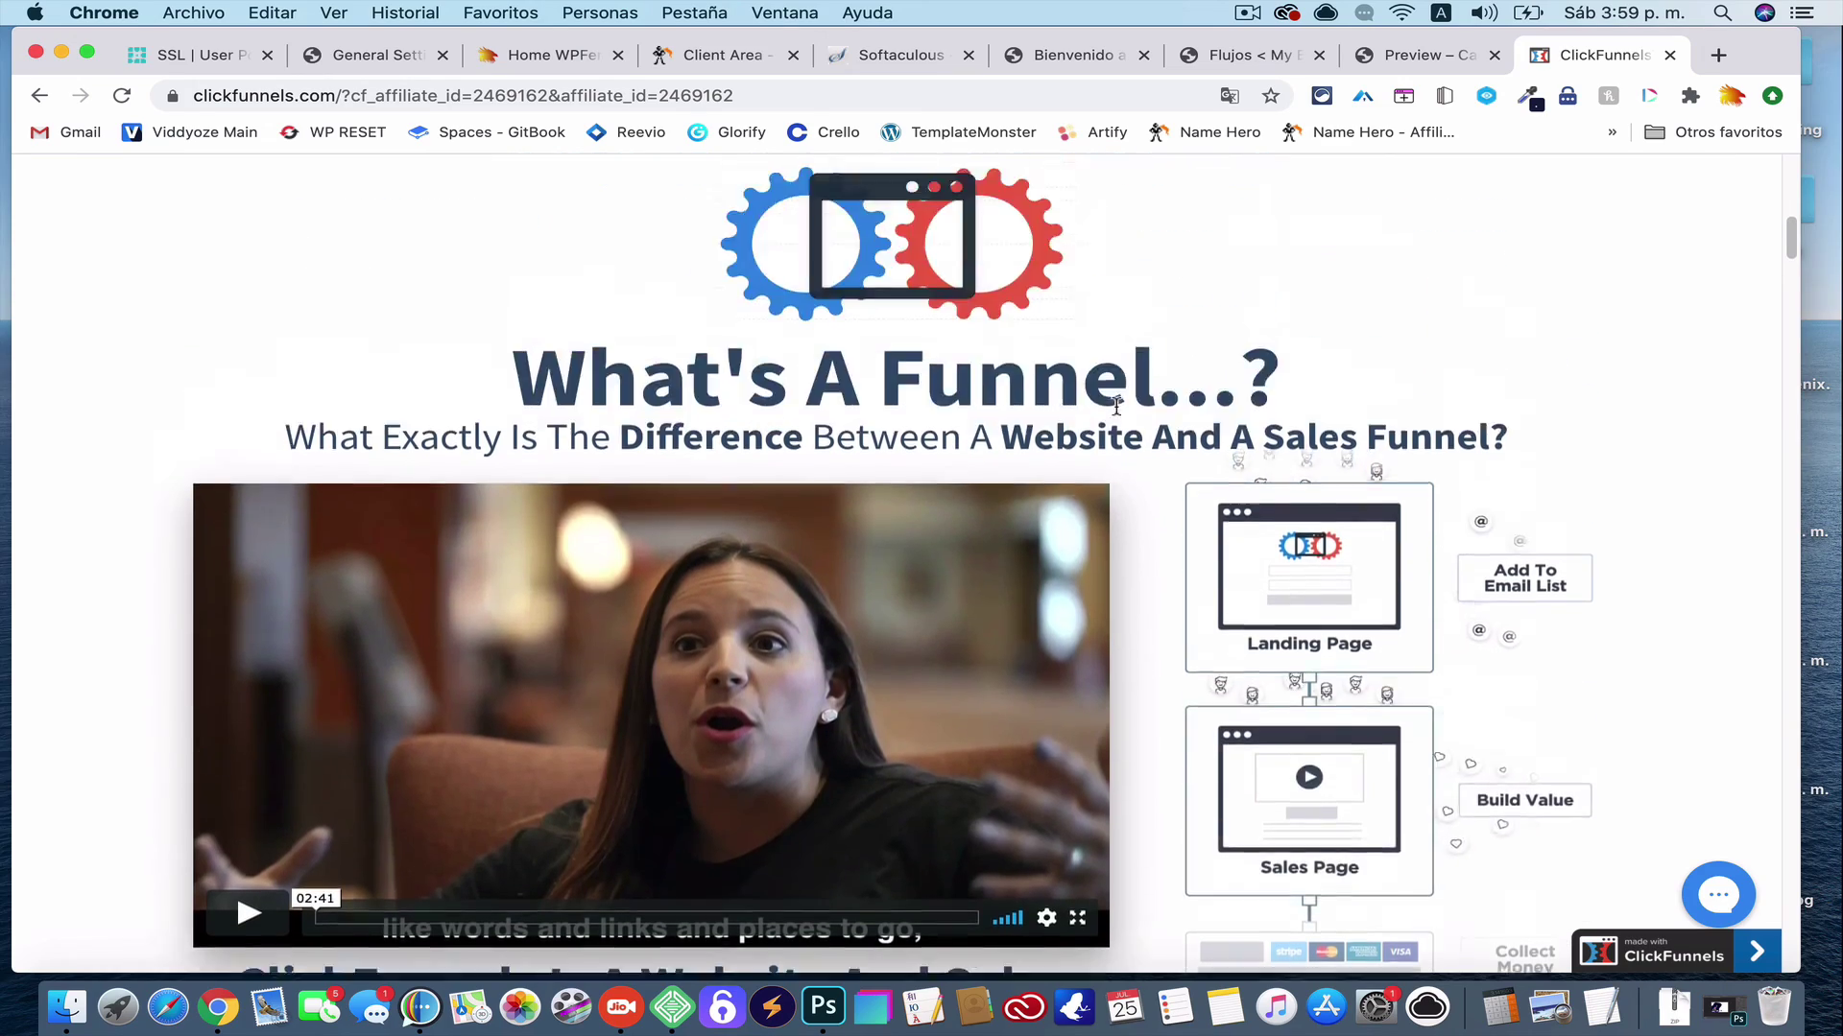
Examine the ClickFunnels sections on generating leads, selling products, the funnel type quiz and the demo video
scroll(839, 682, down, 20)
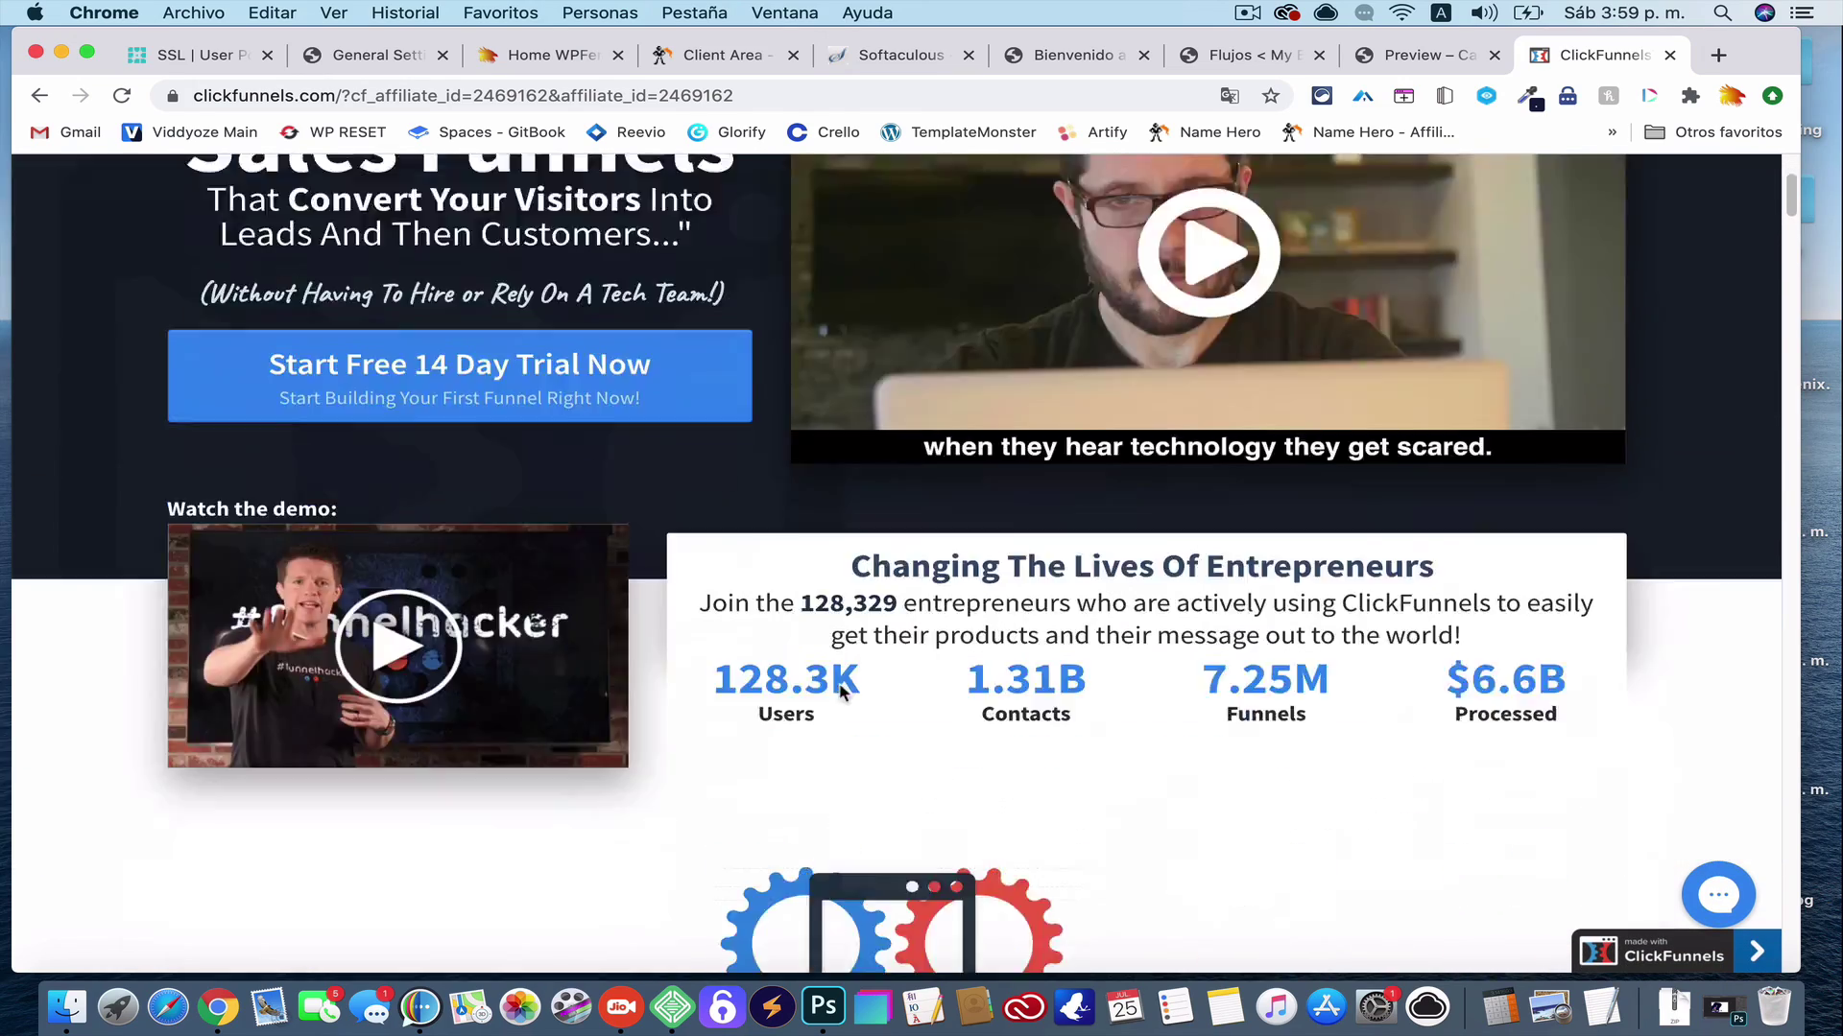
scroll(839, 692, down, 5)
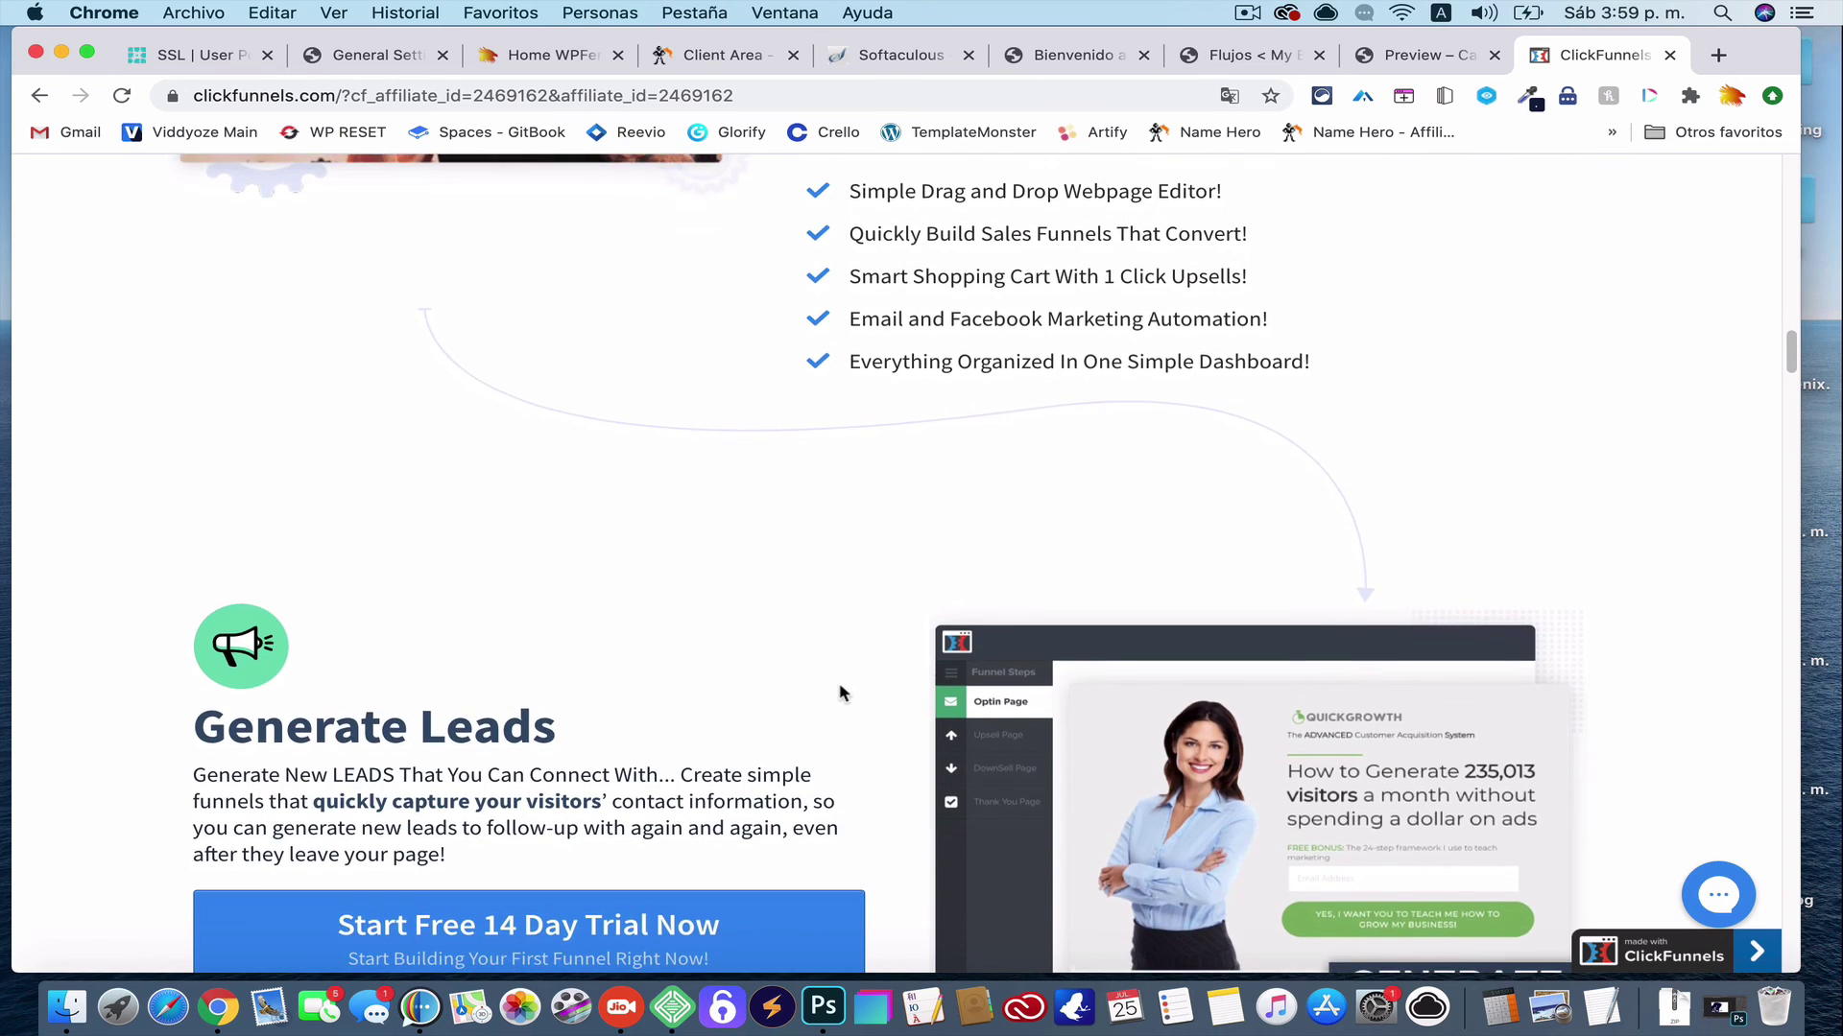
scroll(845, 689, down, 1)
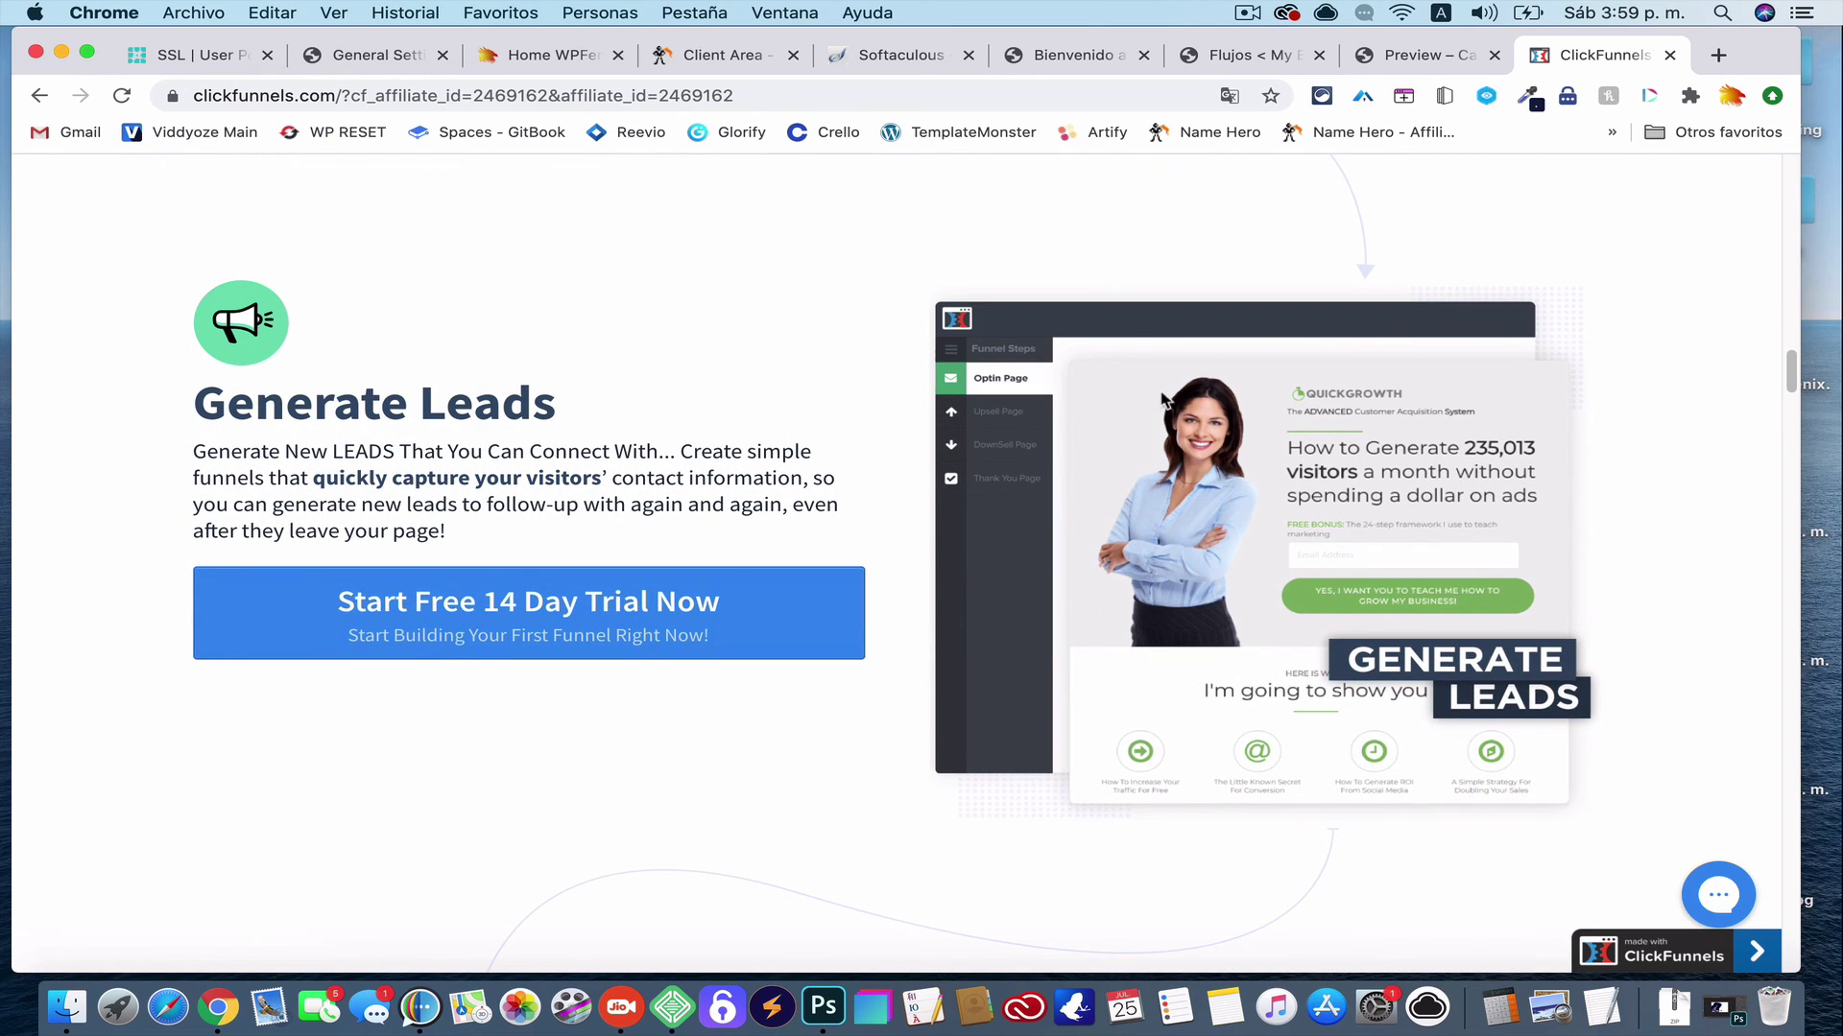
scroll(874, 768, down, 10)
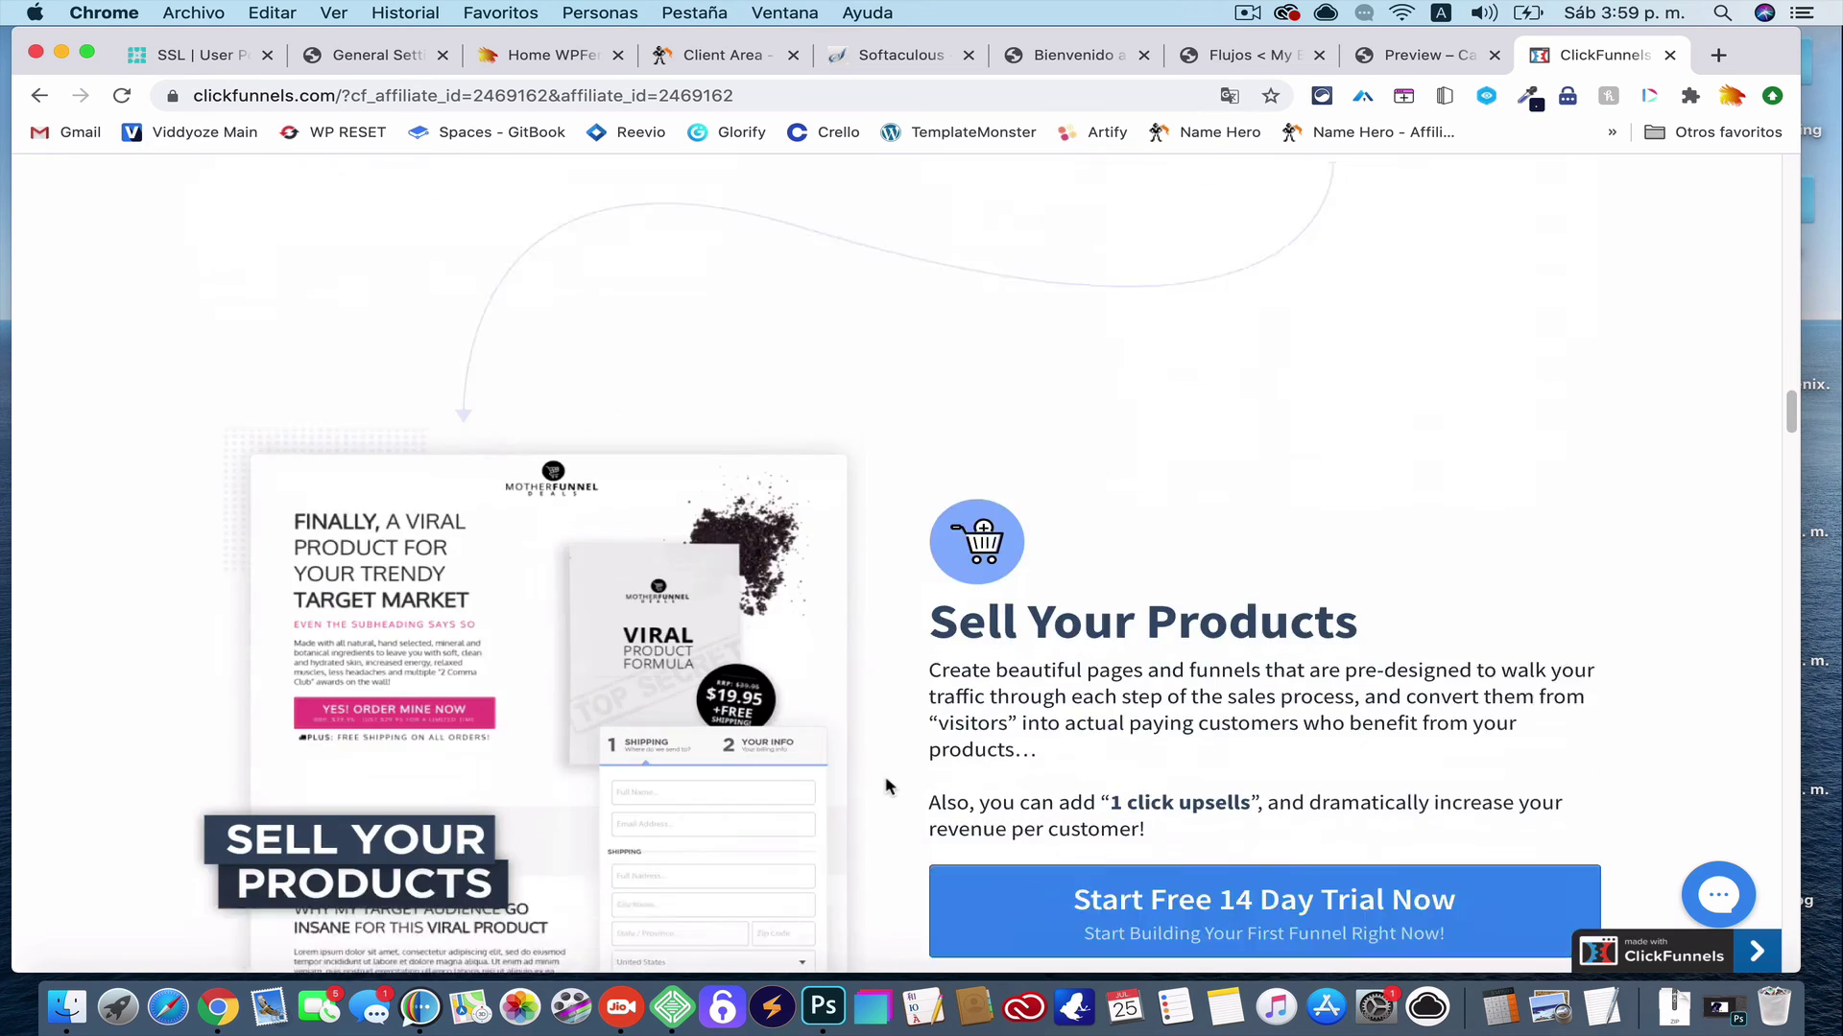
scroll(890, 796, up, 4)
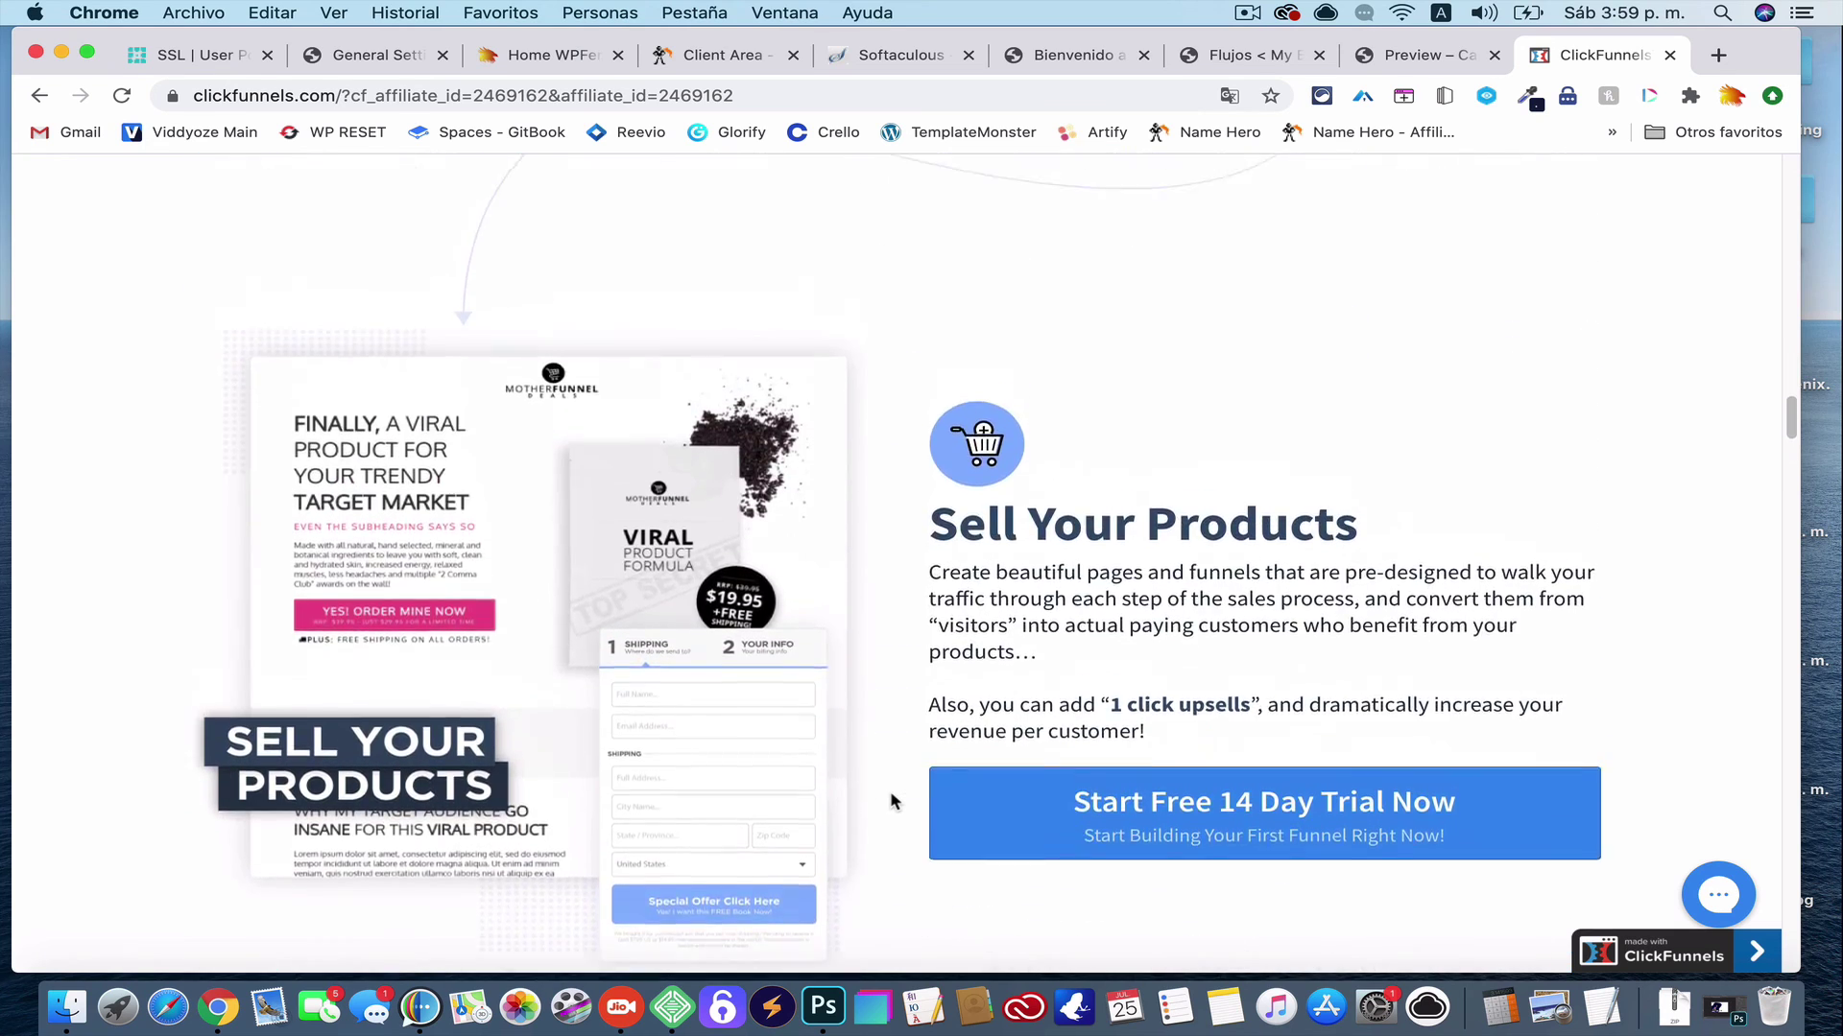
scroll(892, 802, down, 12)
scroll(893, 801, down, 10)
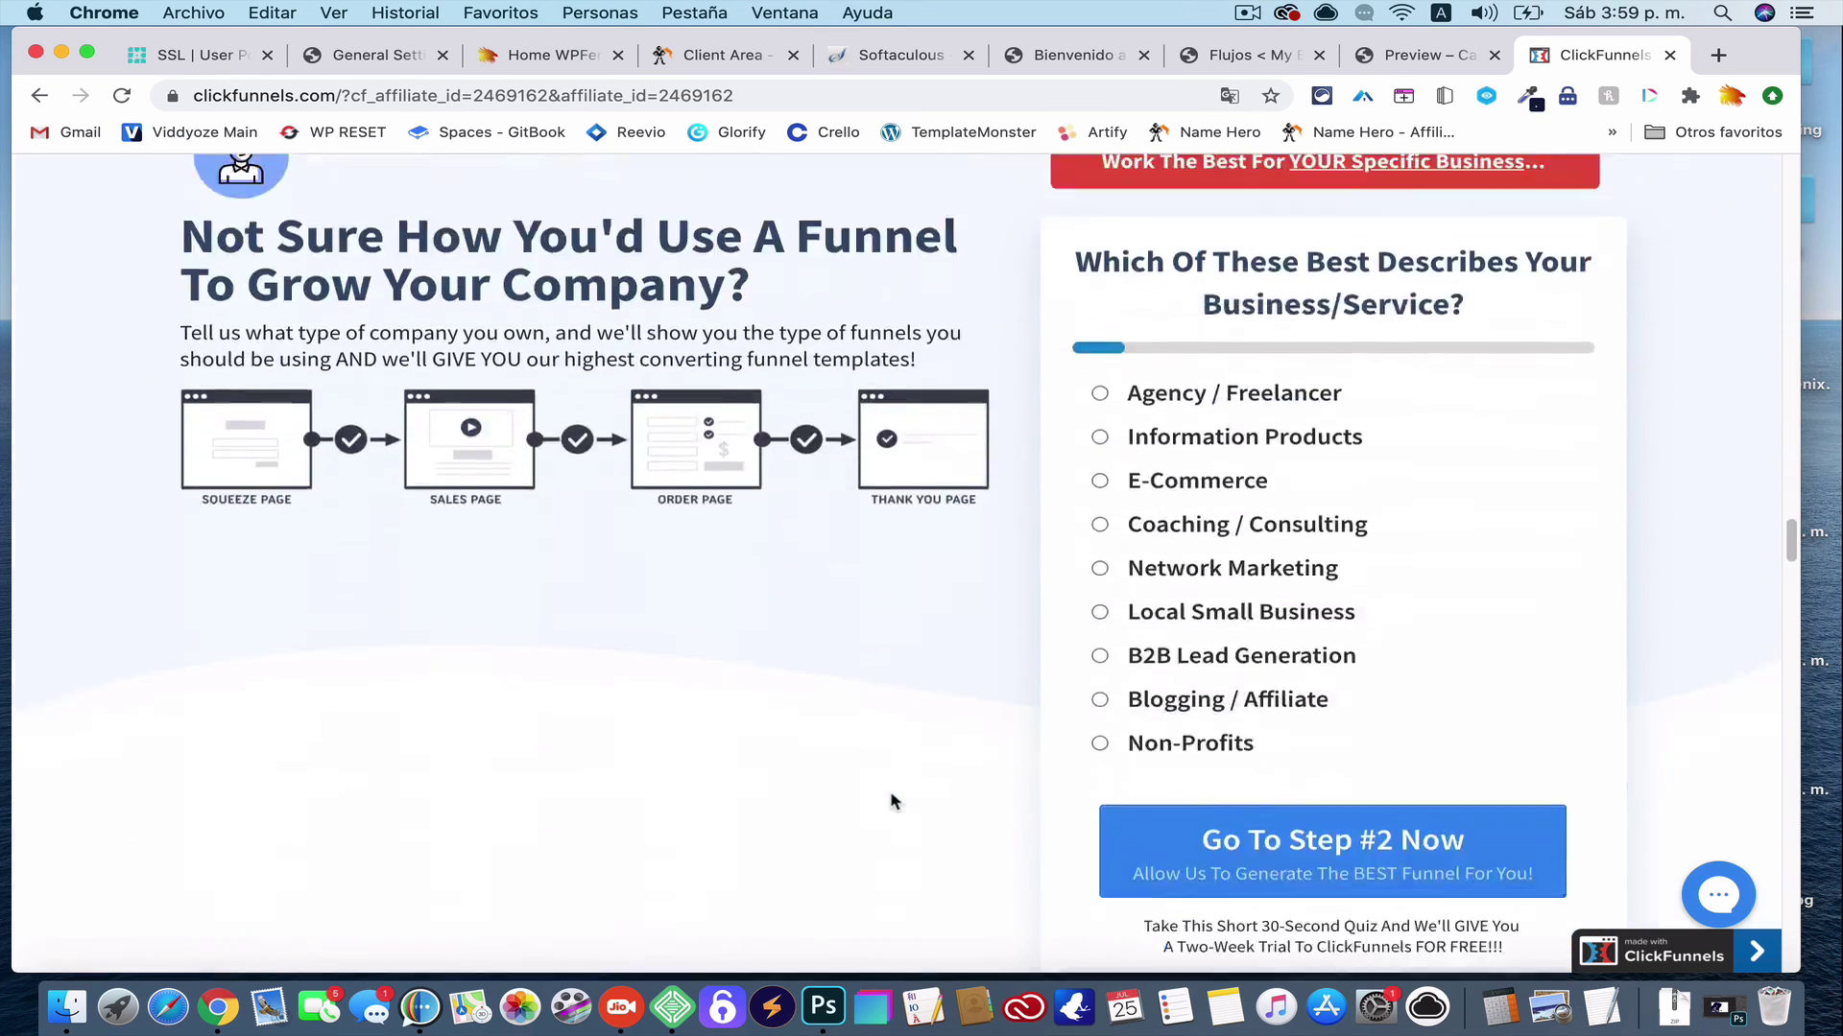
scroll(892, 802, up, 3)
scroll(892, 802, up, 4)
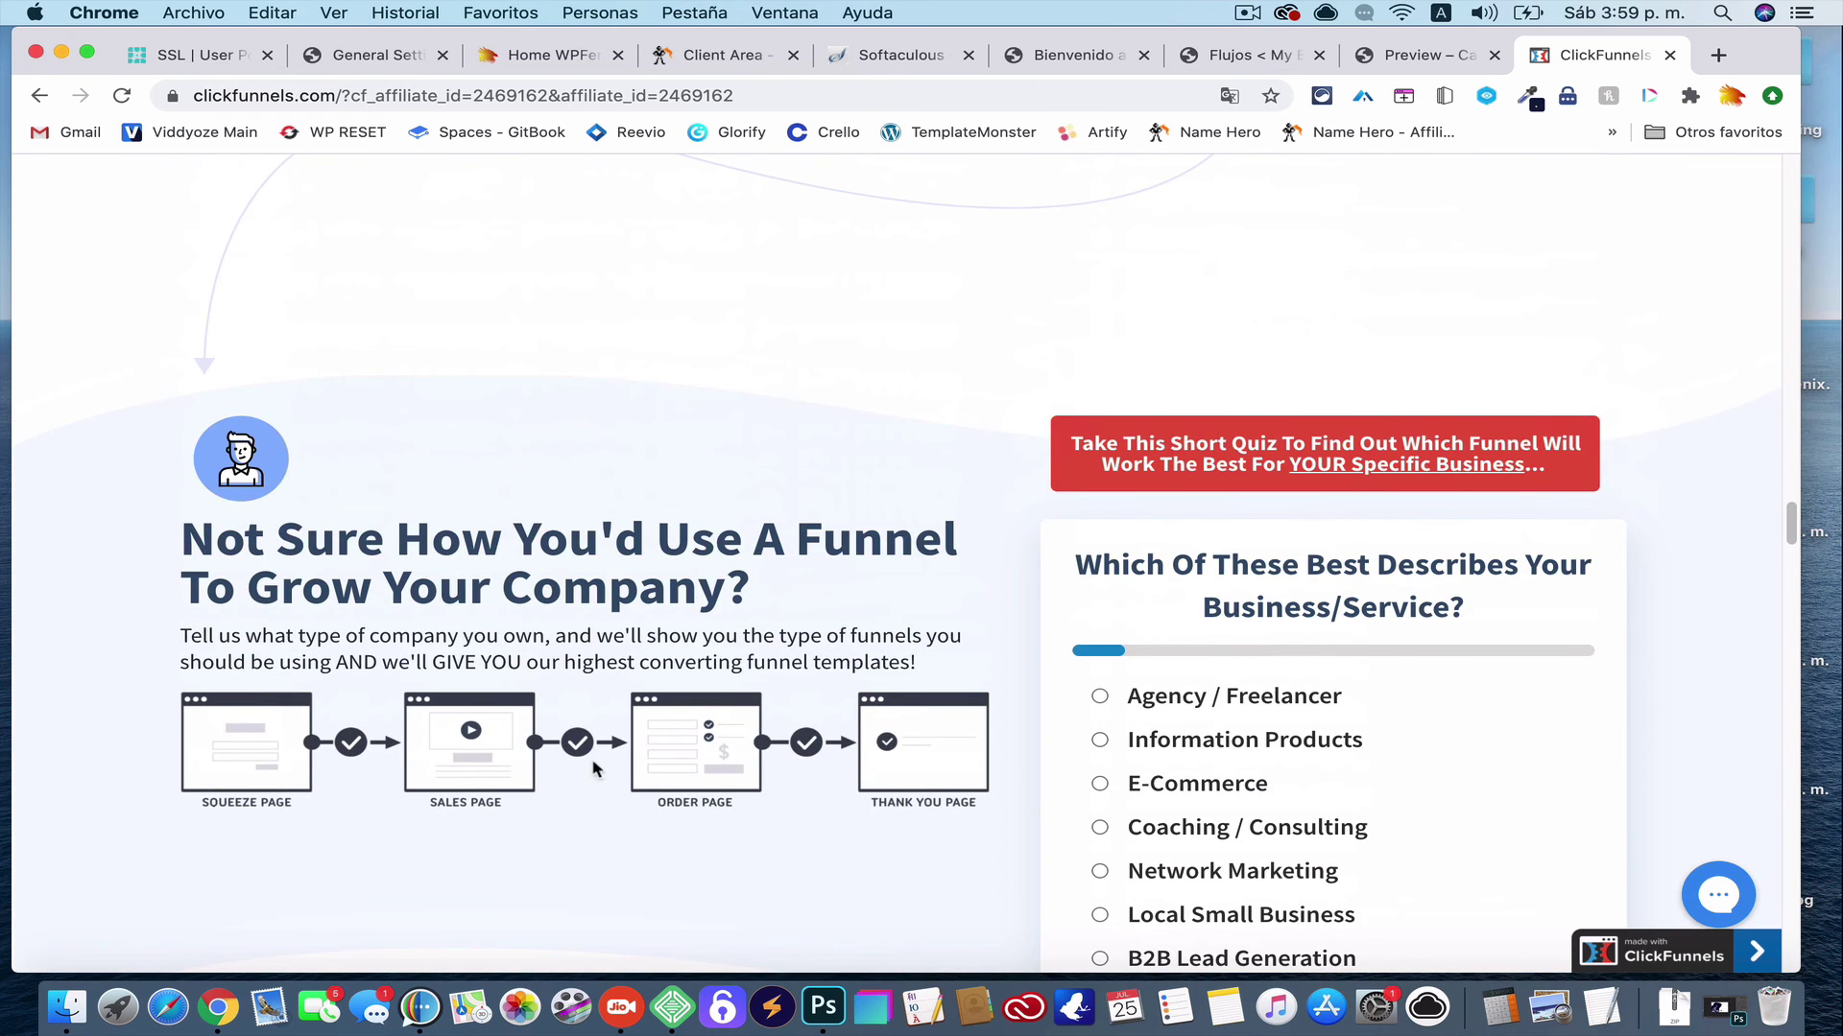
scroll(875, 881, down, 11)
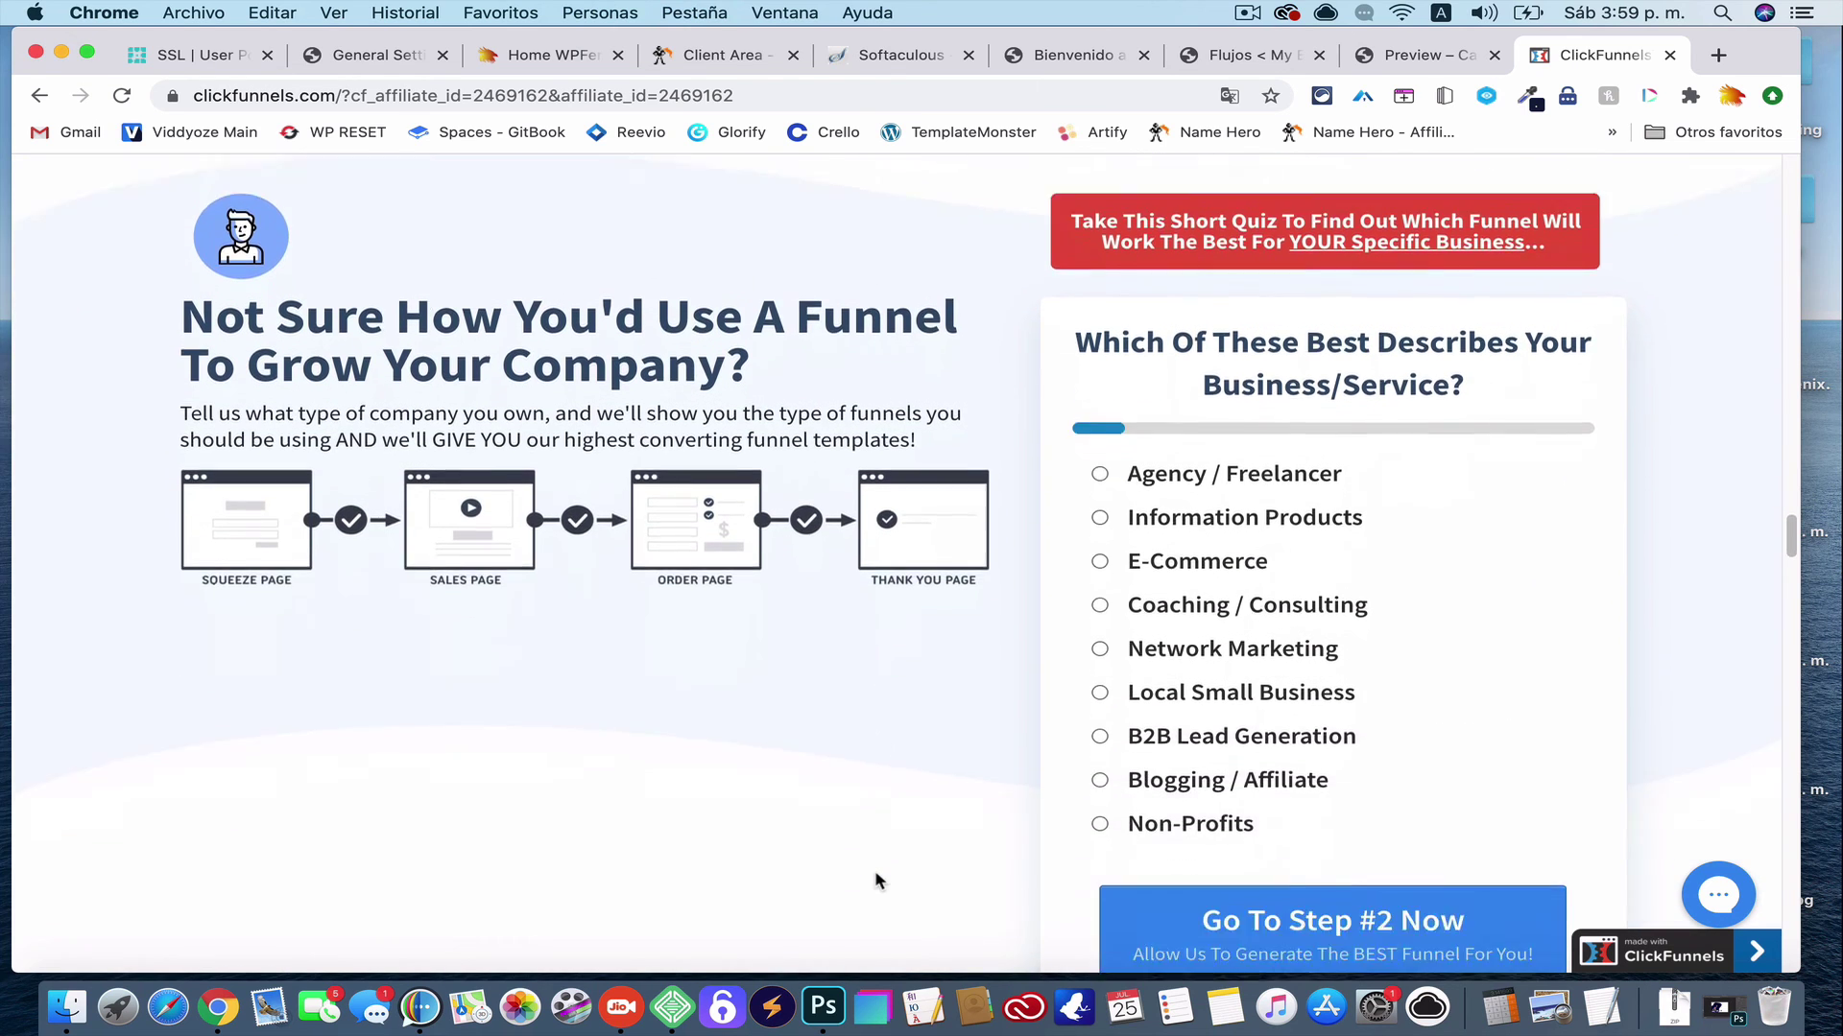
scroll(876, 881, down, 15)
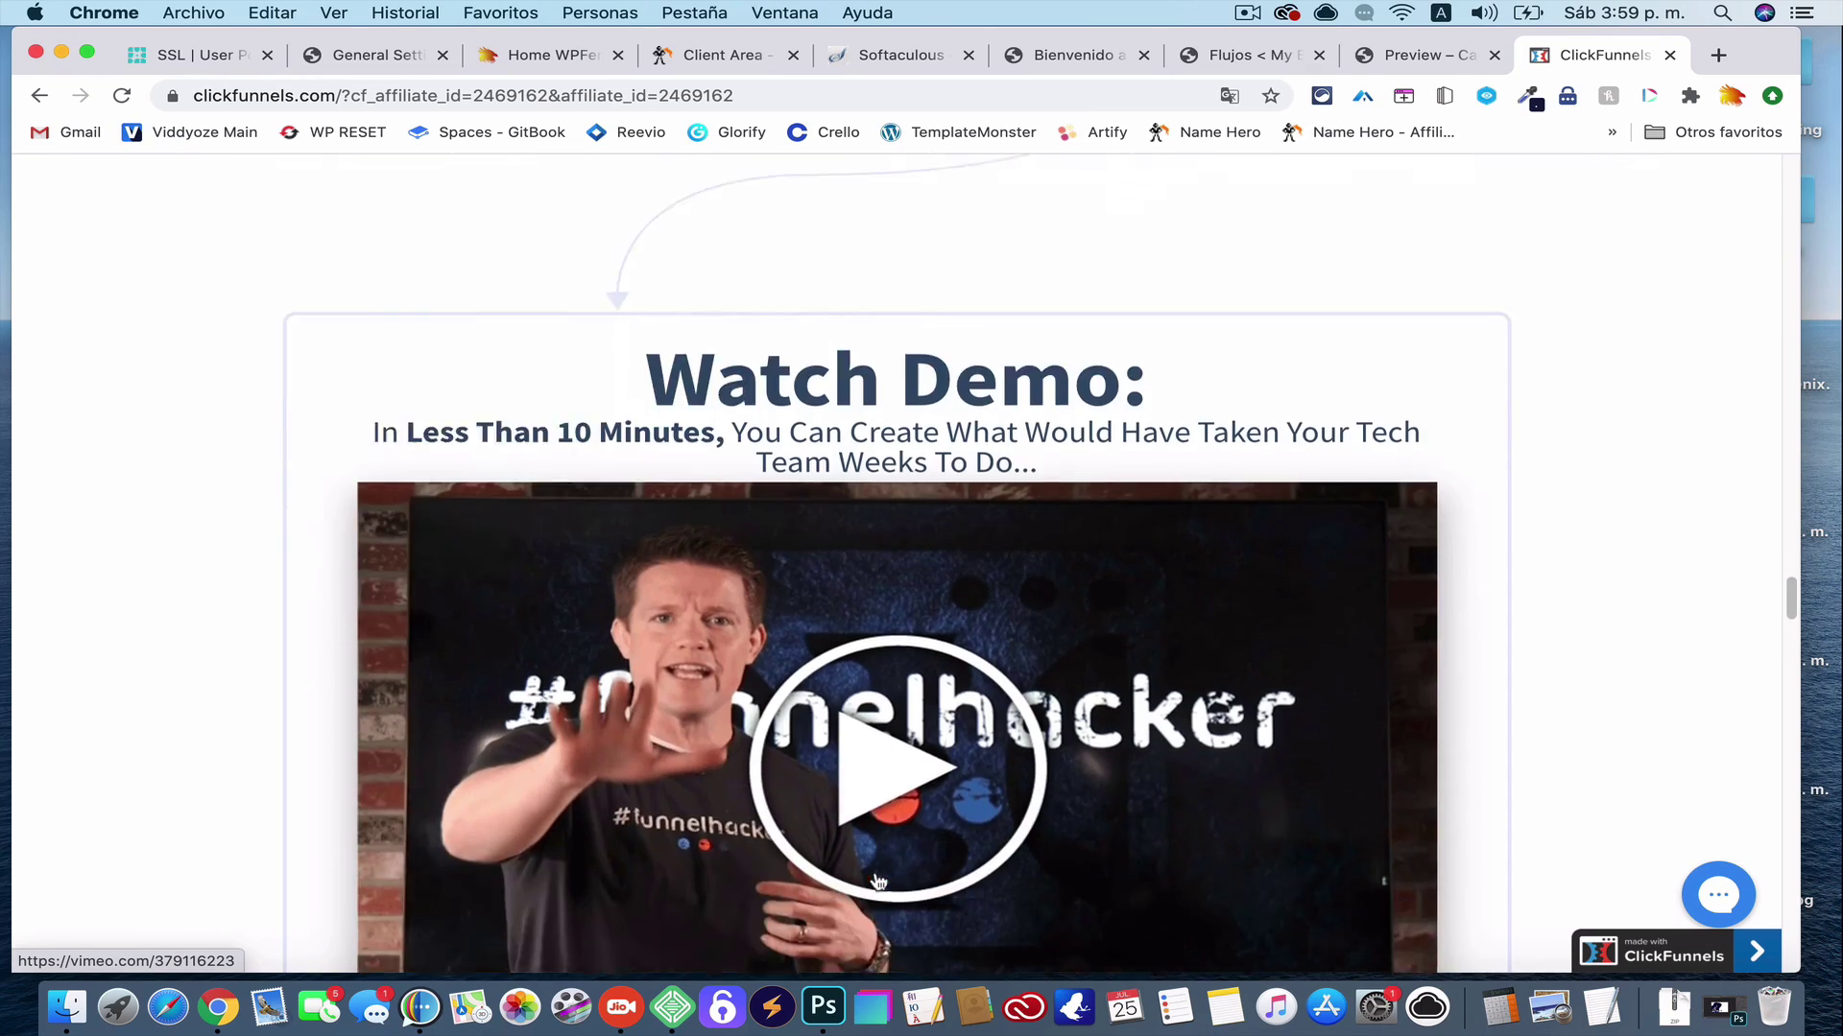
Examine the ClickFunnels feature overview, free trial offer, FAQs and the Generate Leads section
scroll(875, 876, down, 4)
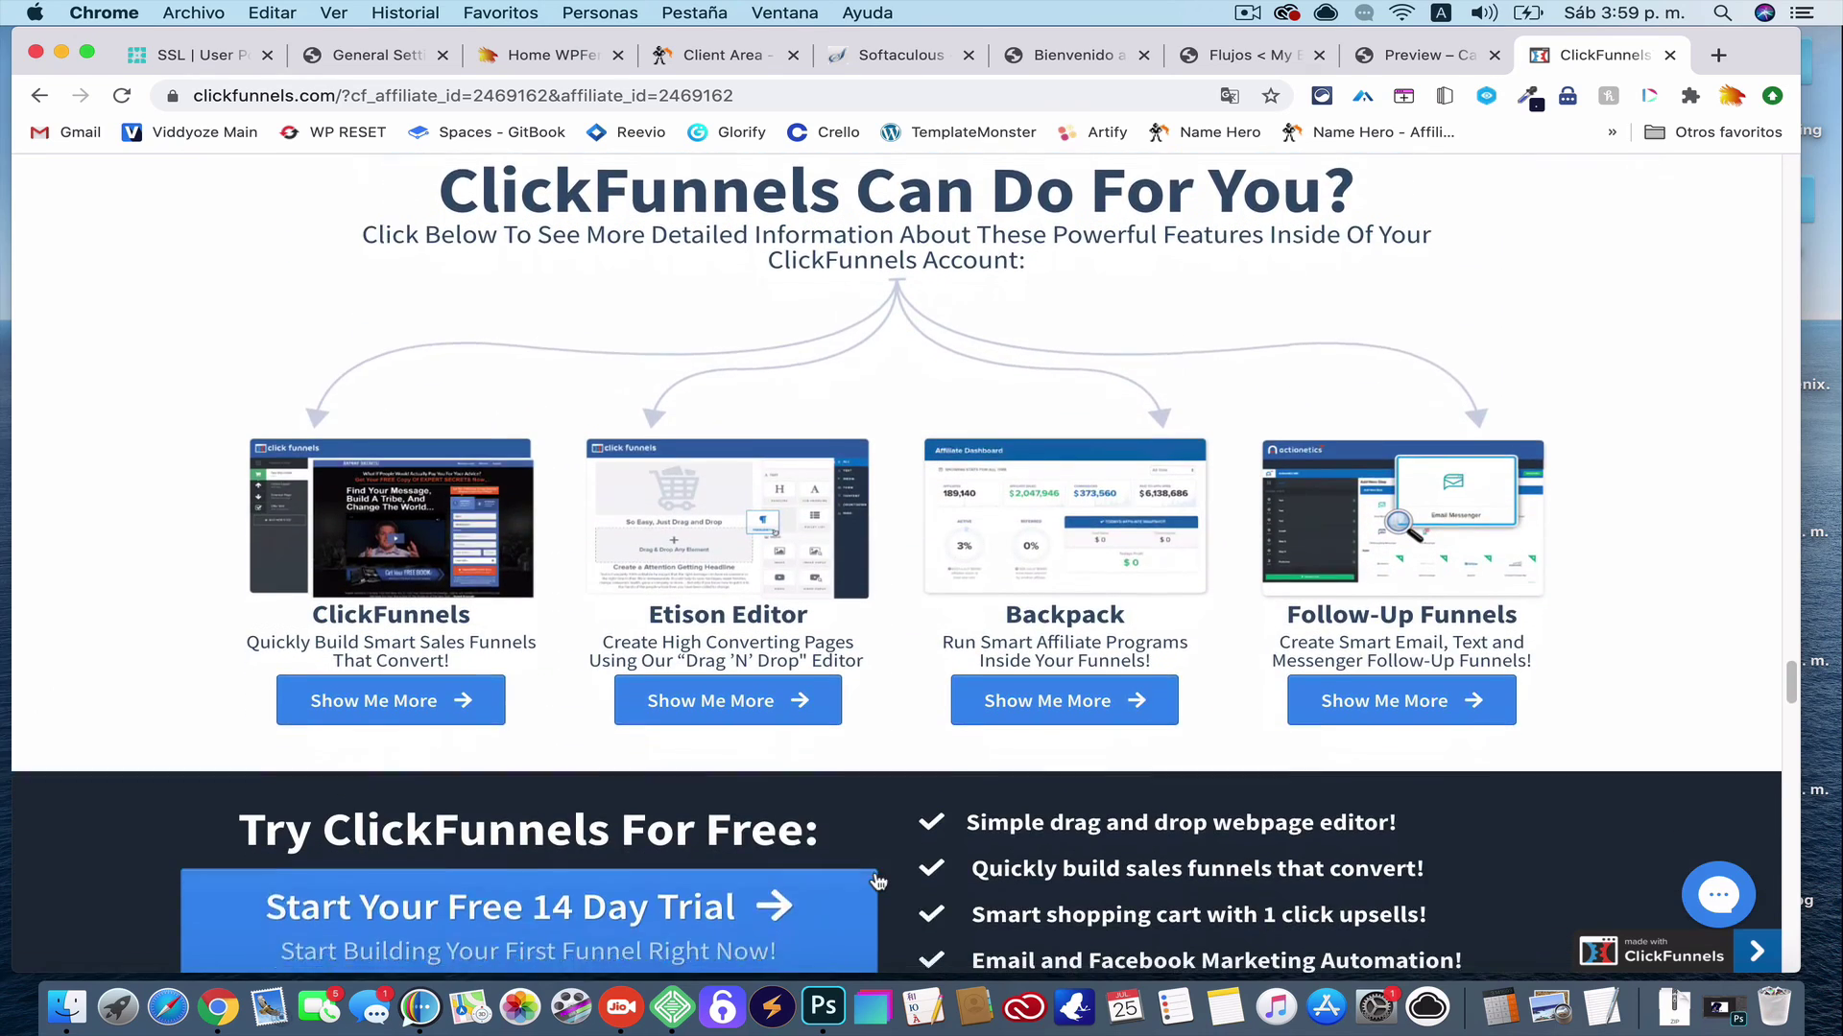
scroll(1402, 763, down, 12)
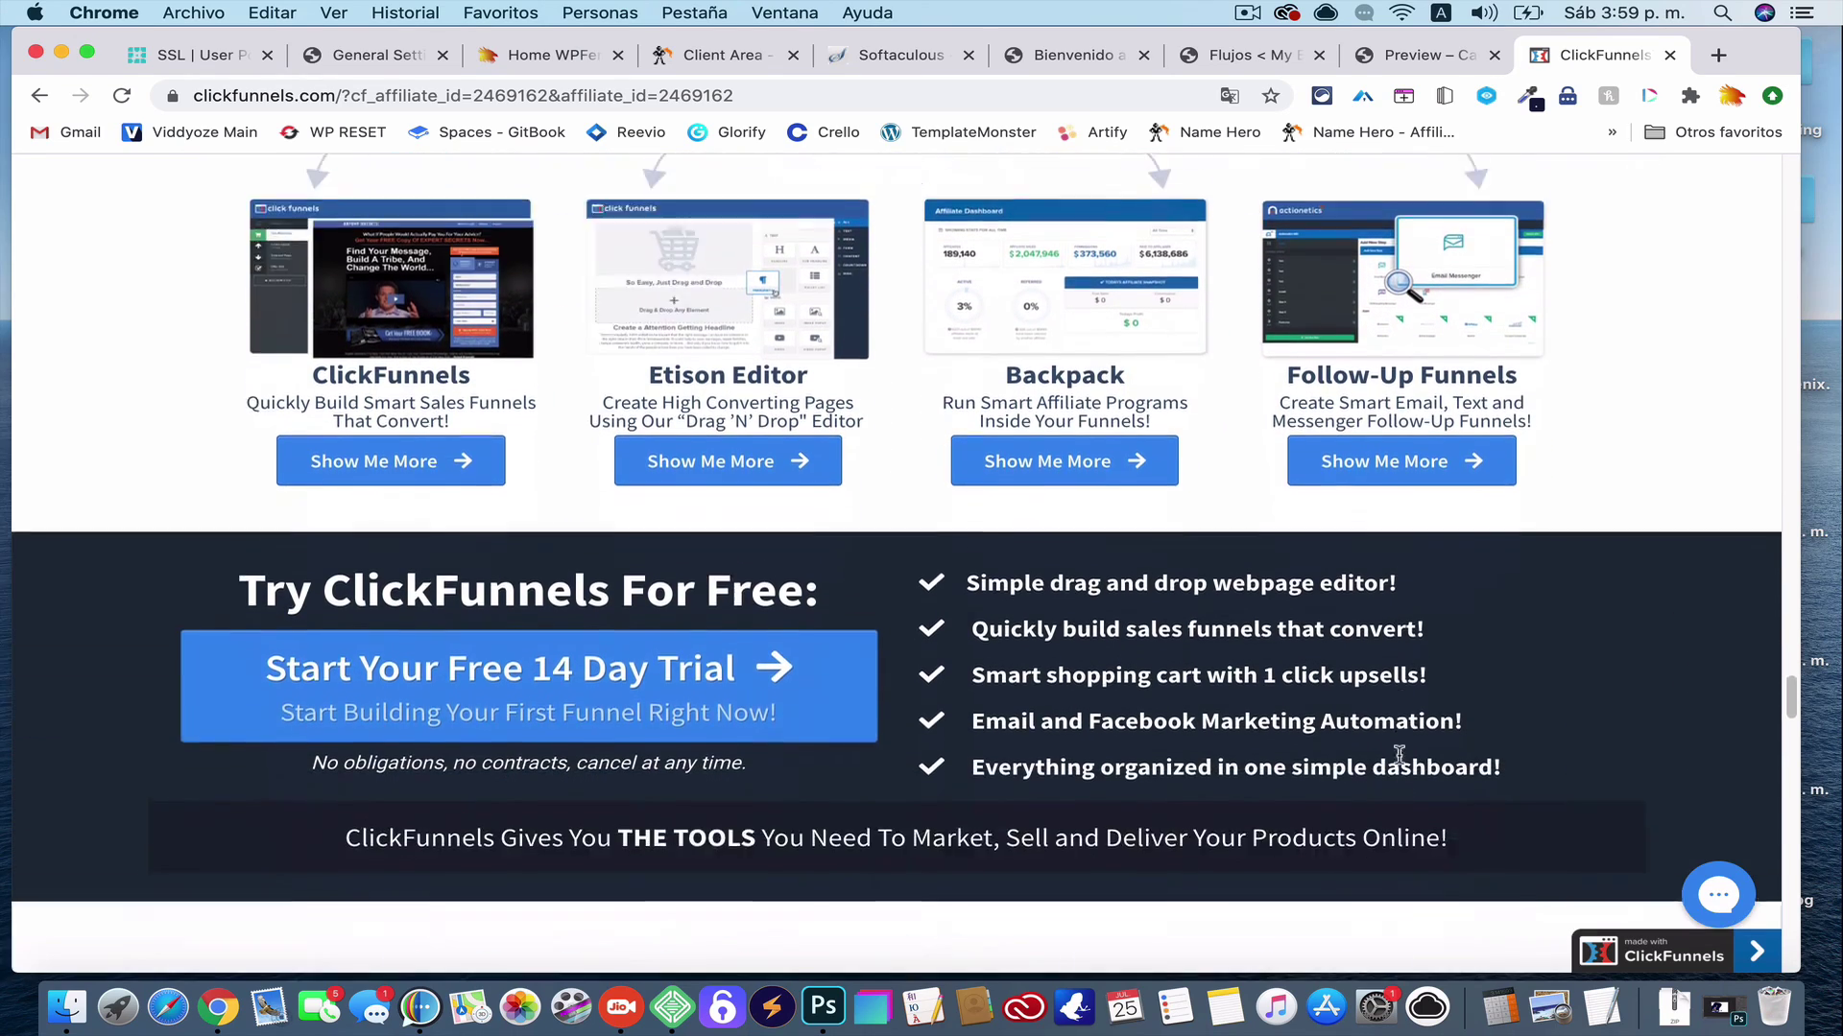
scroll(1401, 763, down, 5)
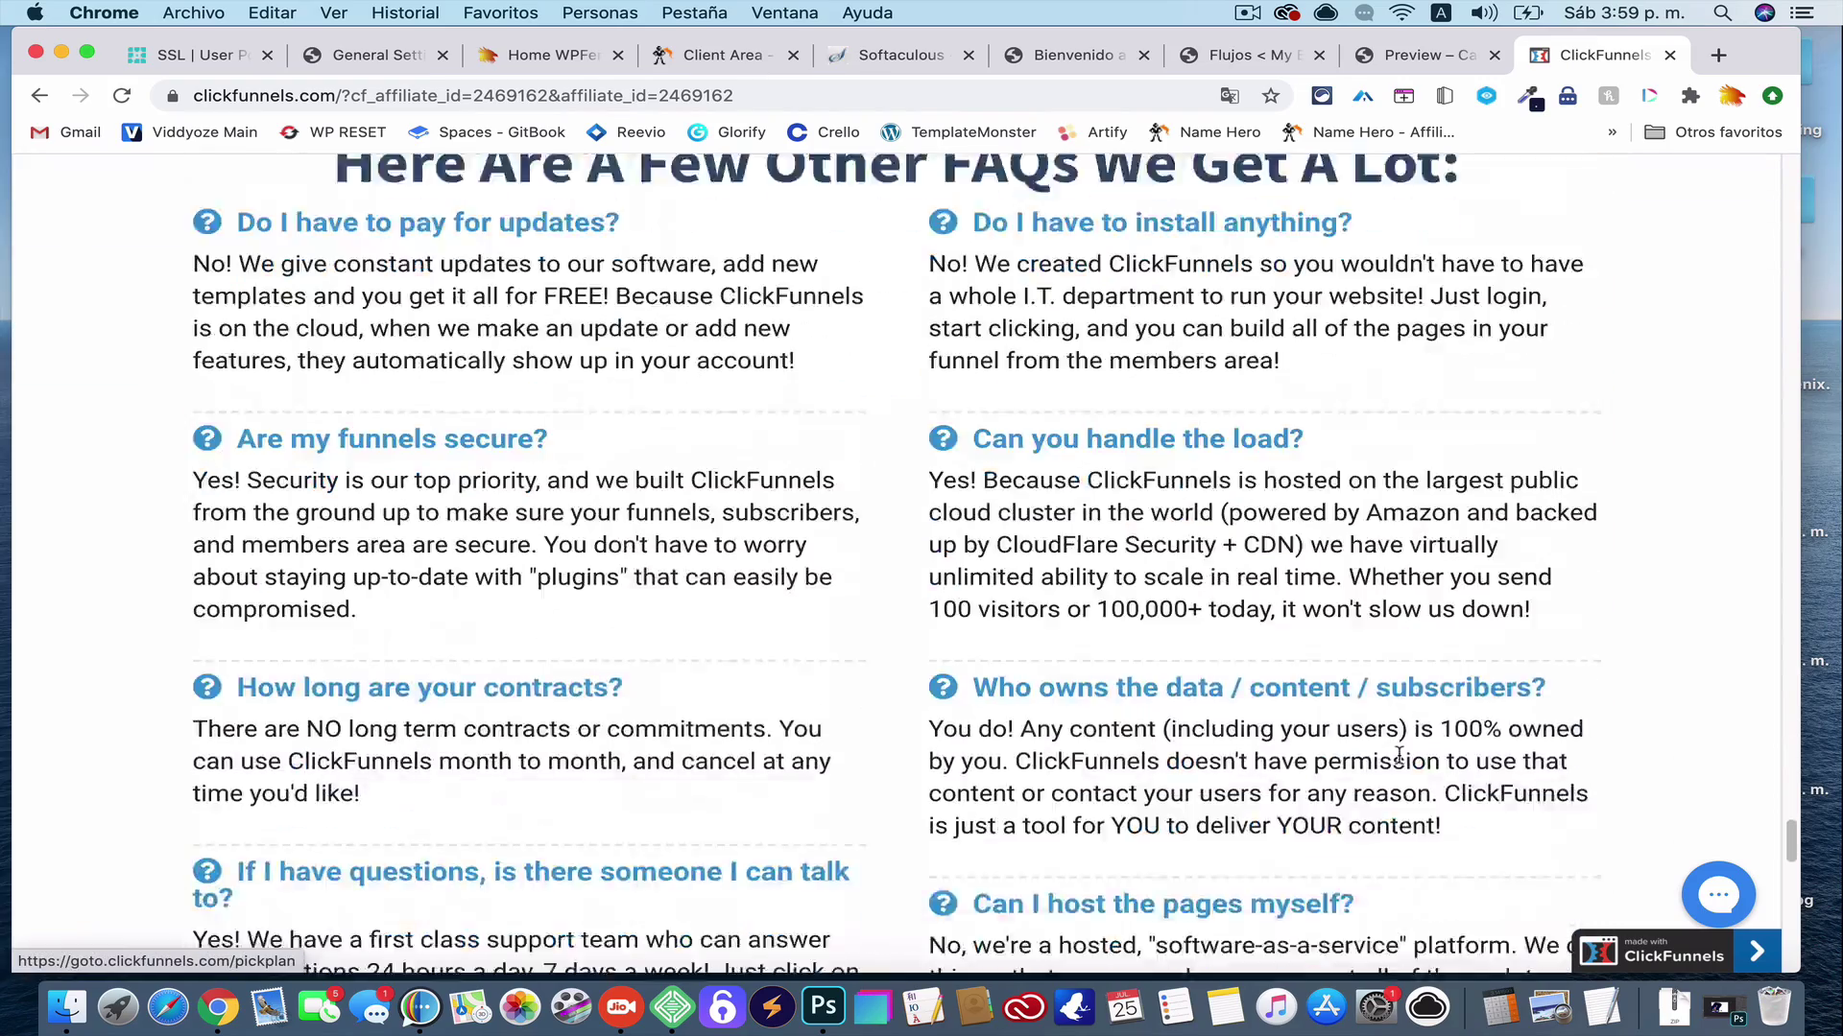
scroll(1401, 763, up, 20)
scroll(1401, 765, up, 10)
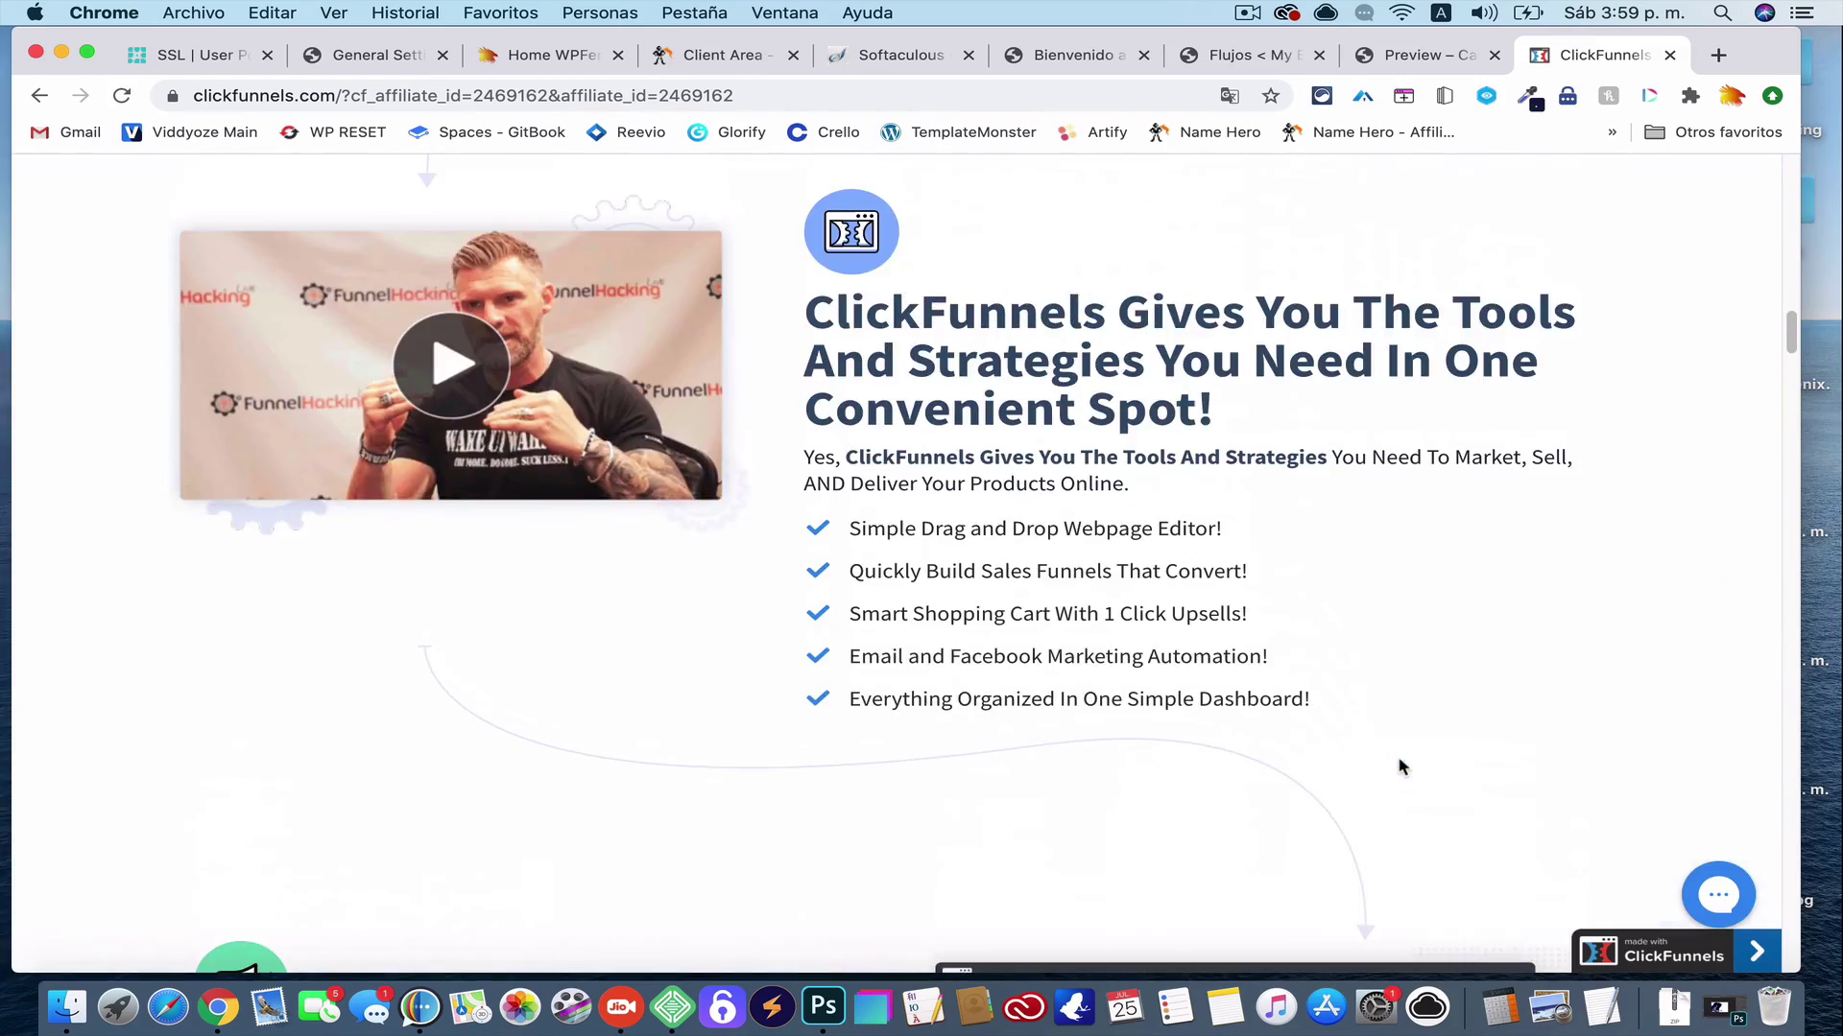
scroll(1401, 765, down, 8)
scroll(1401, 765, up, 2)
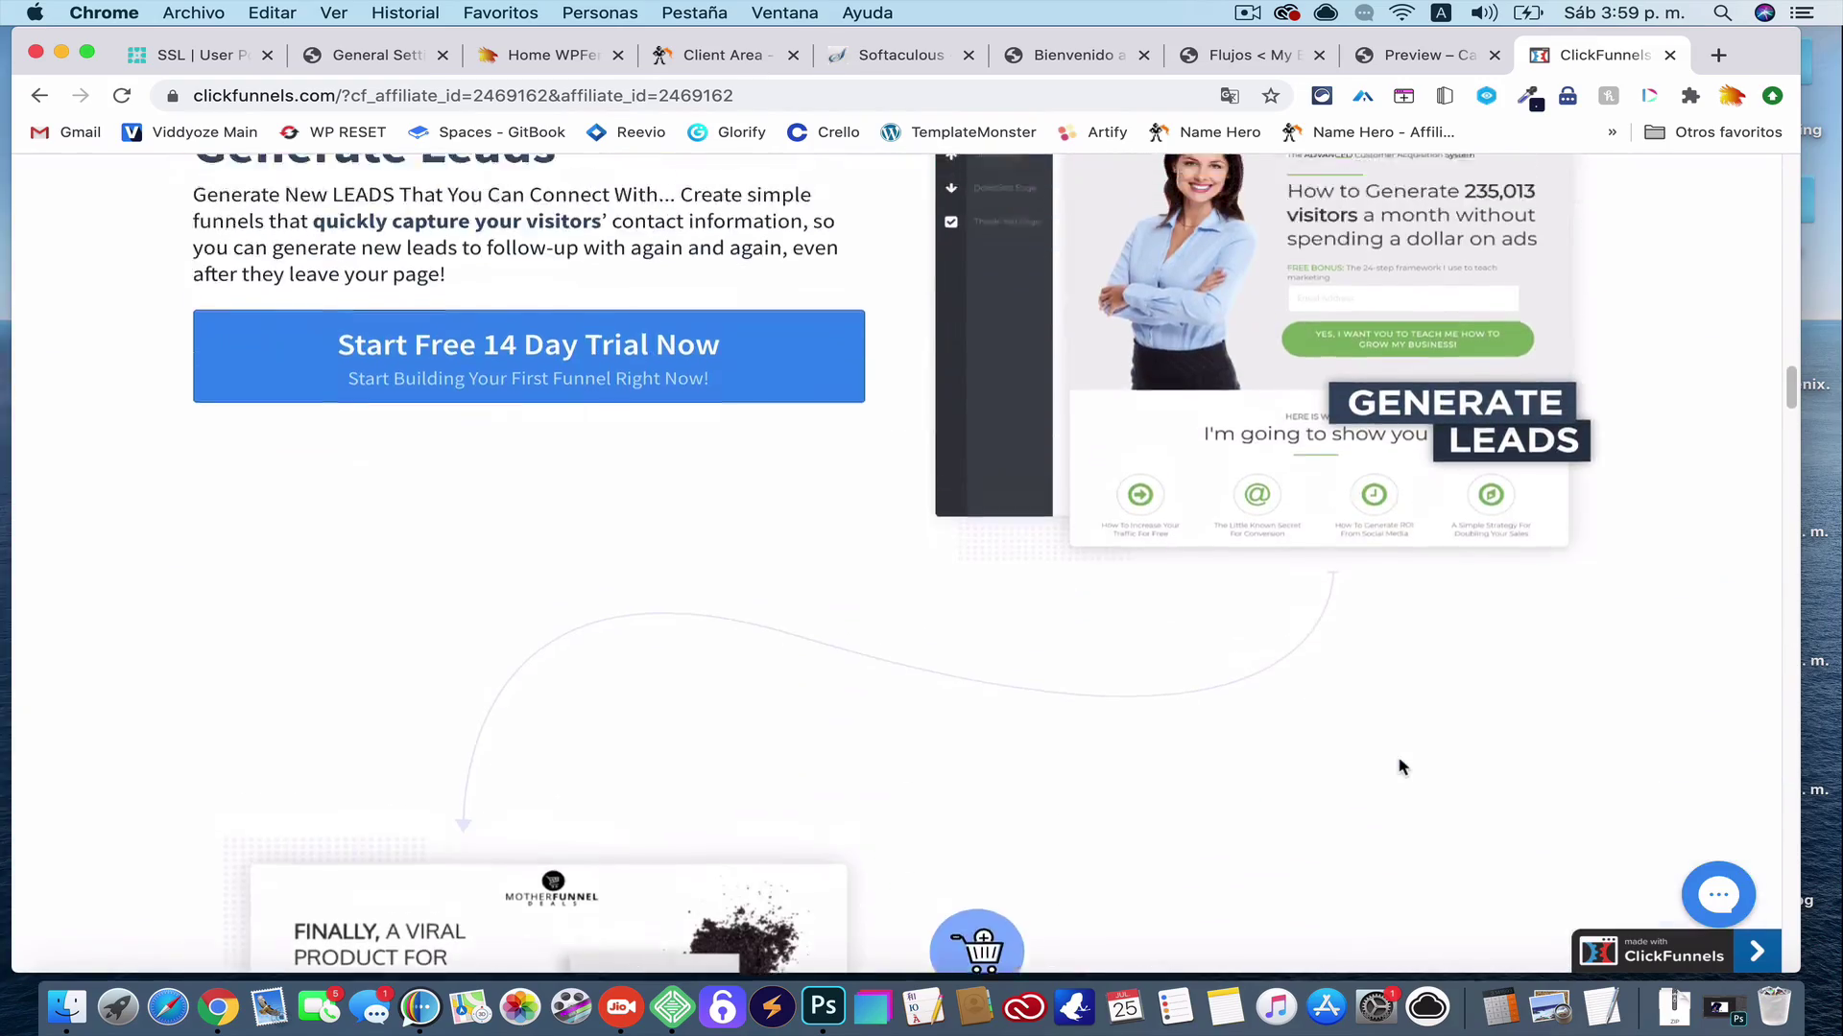
scroll(1401, 765, up, 1)
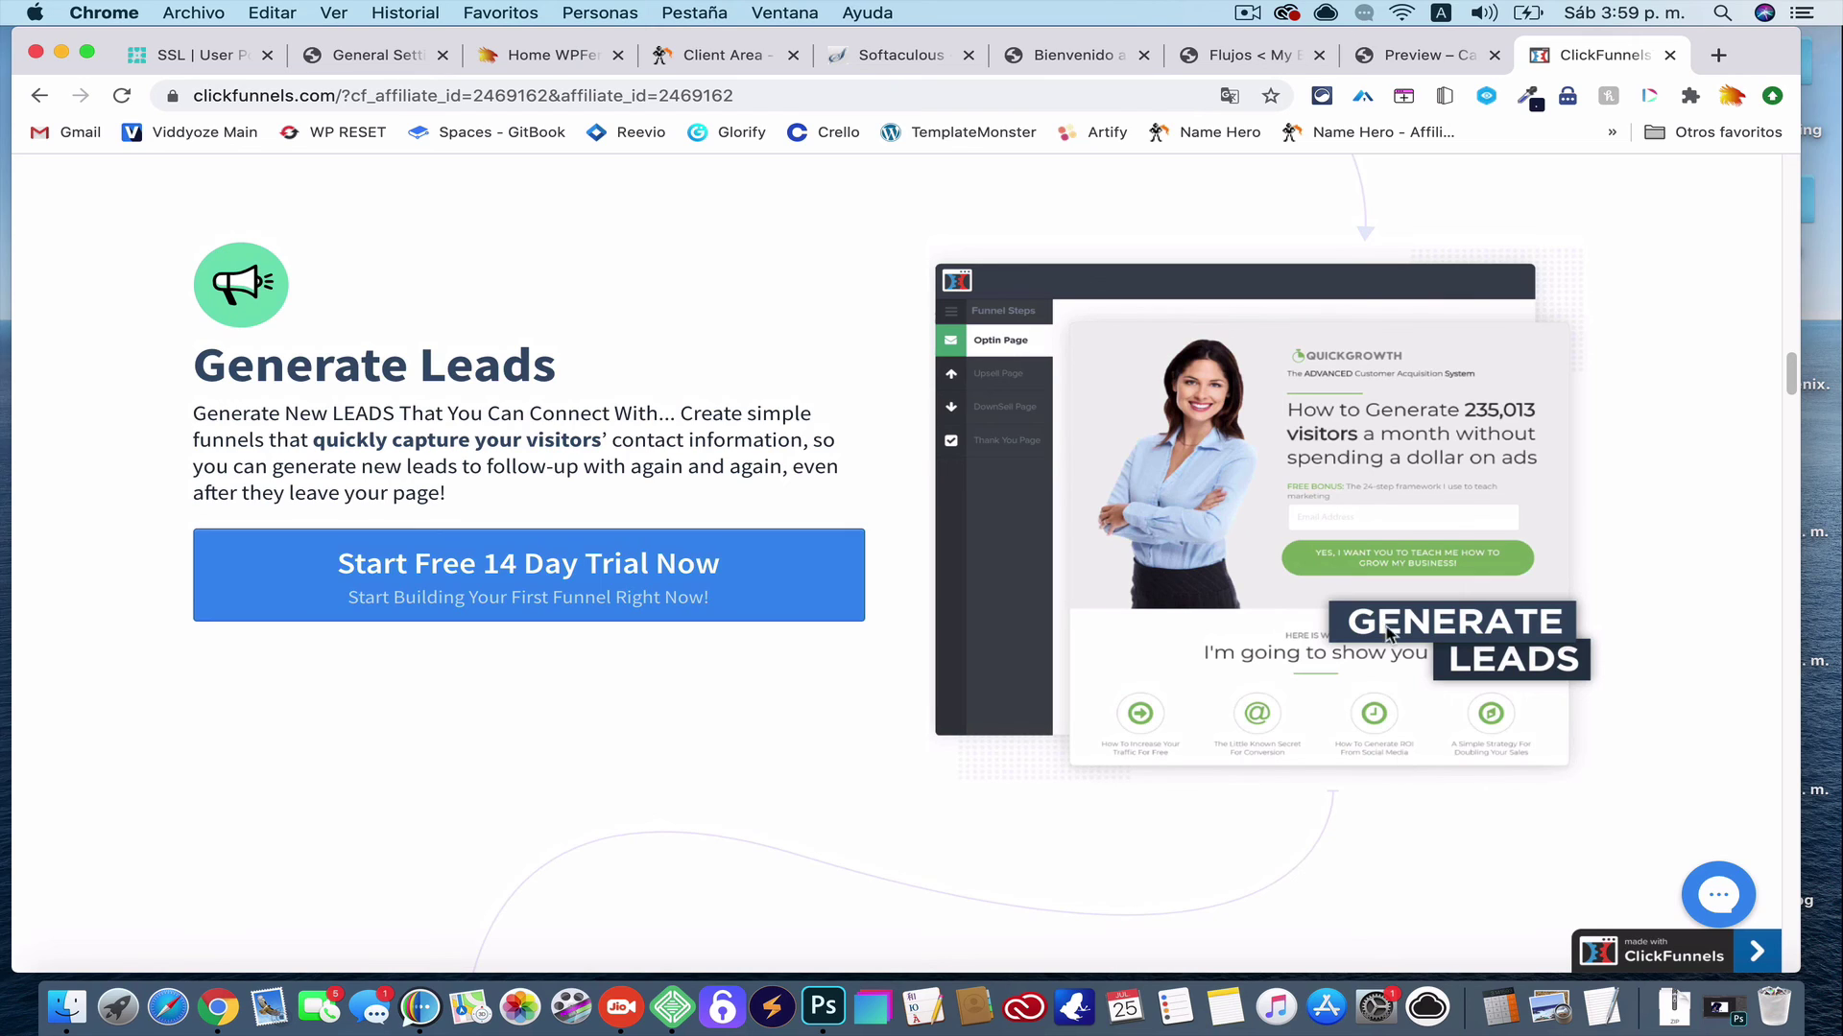
Return to the CartFlows flow library and browse the available free and Pro templates
click(1274, 59)
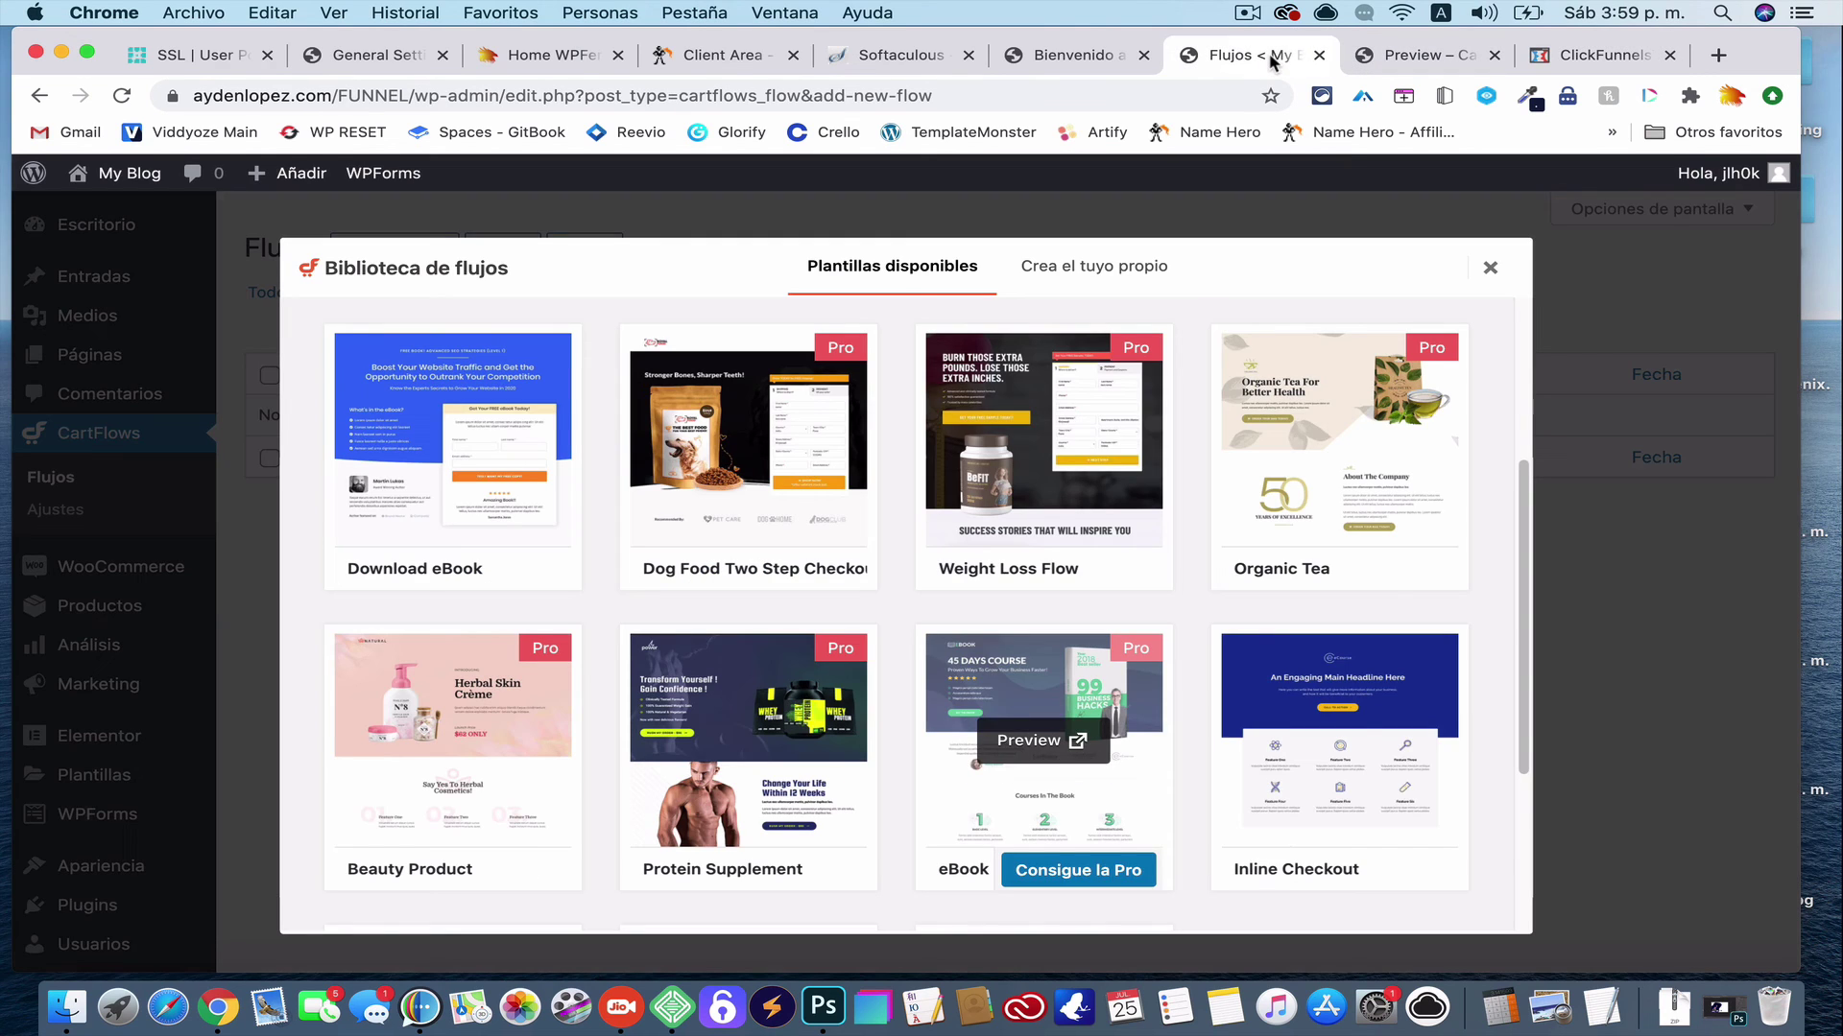
scroll(977, 646, down, 5)
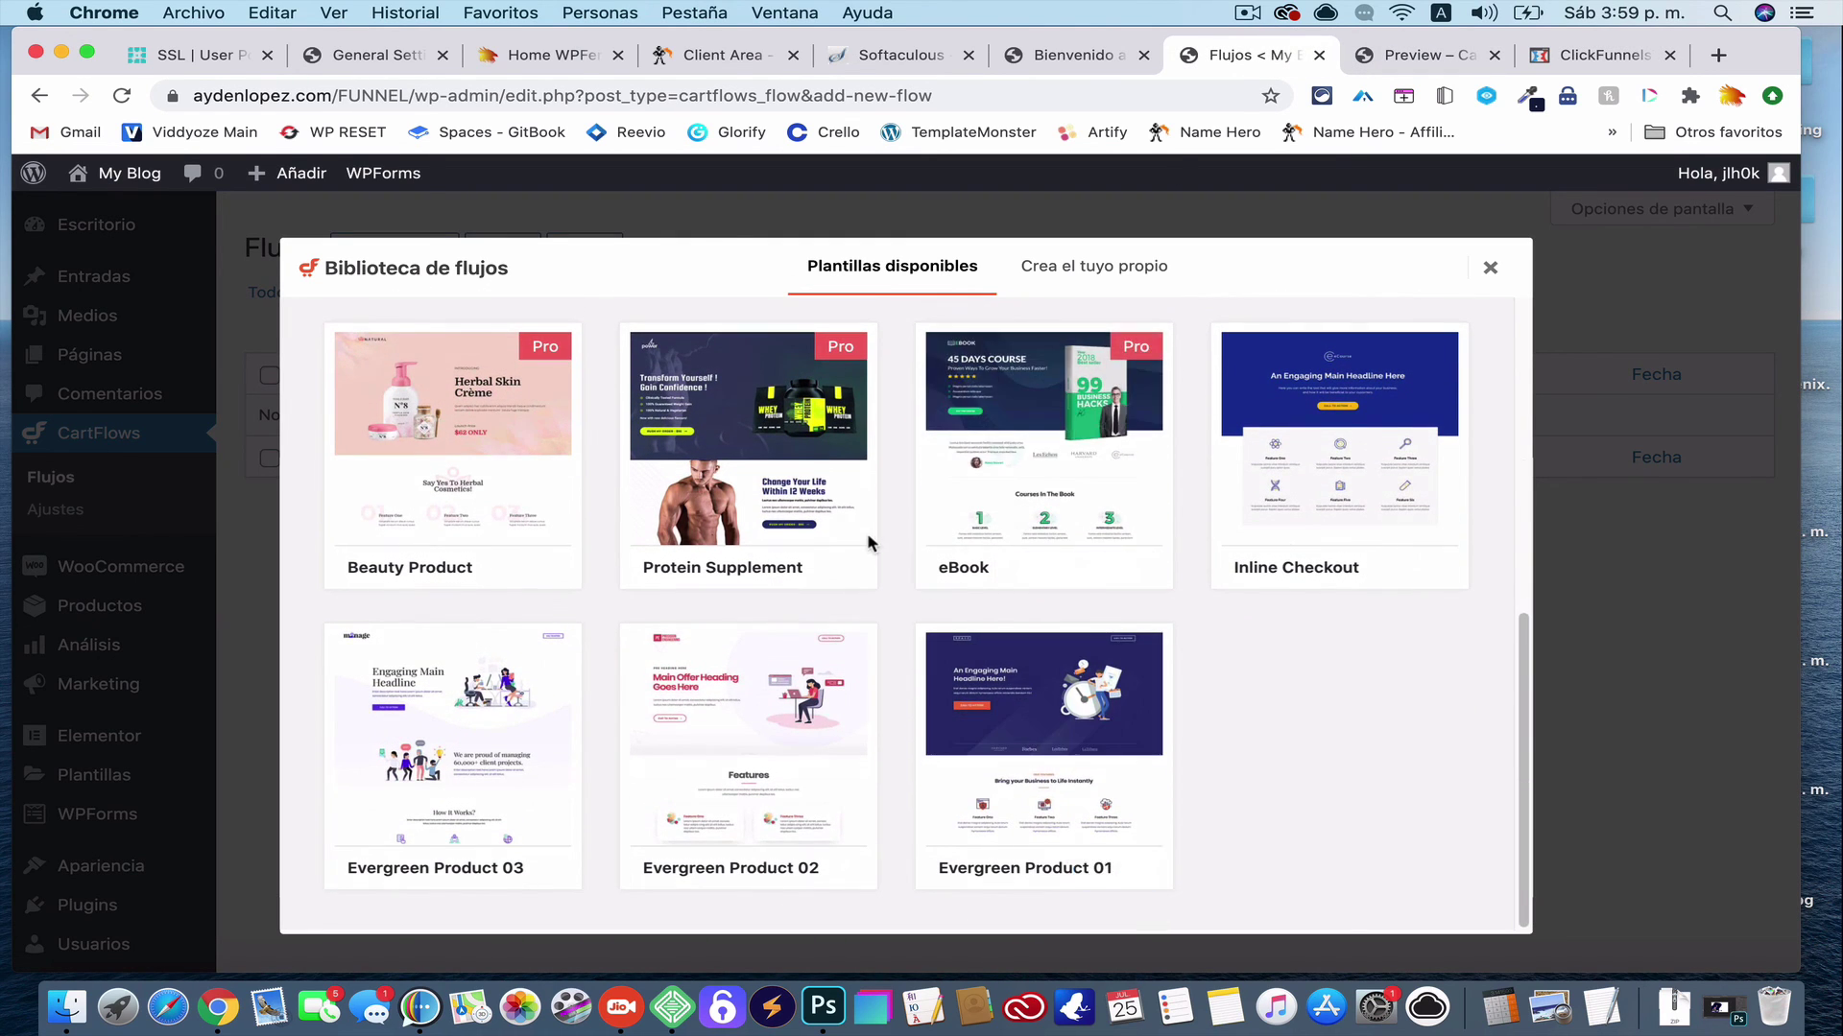
scroll(862, 551, up, 1)
scroll(868, 559, up, 8)
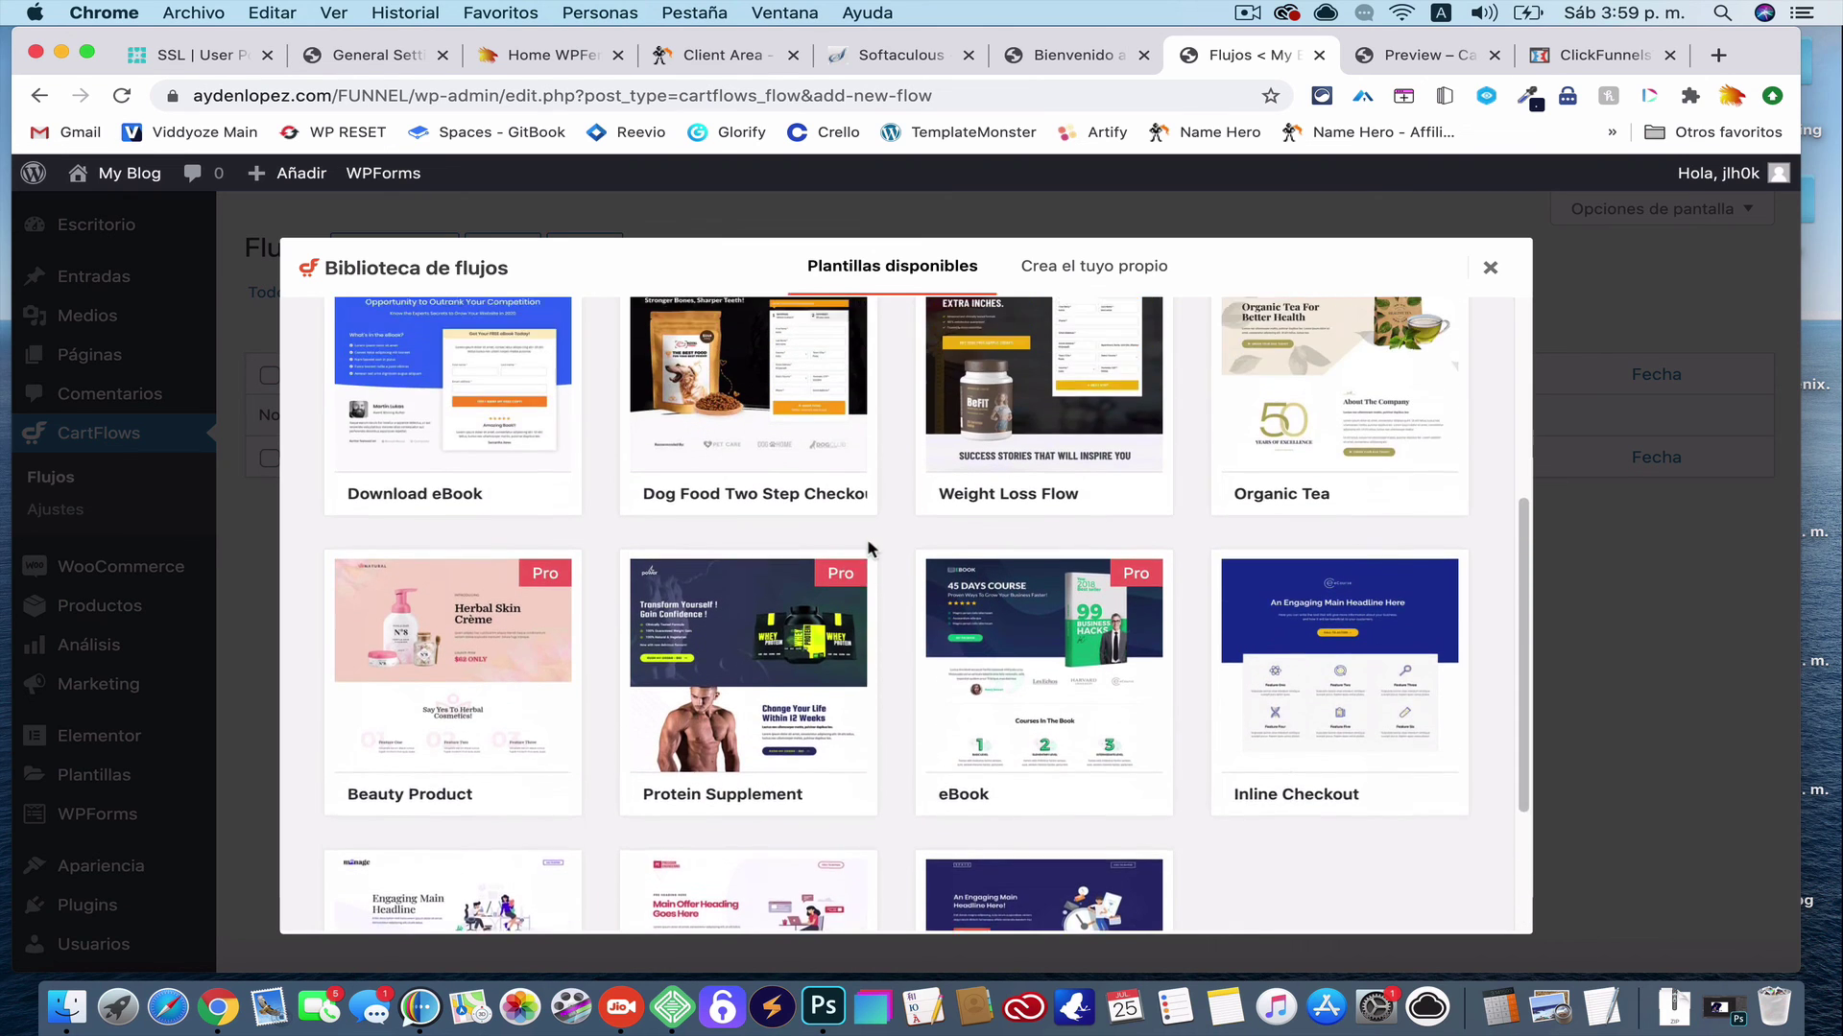
scroll(867, 549, up, 2)
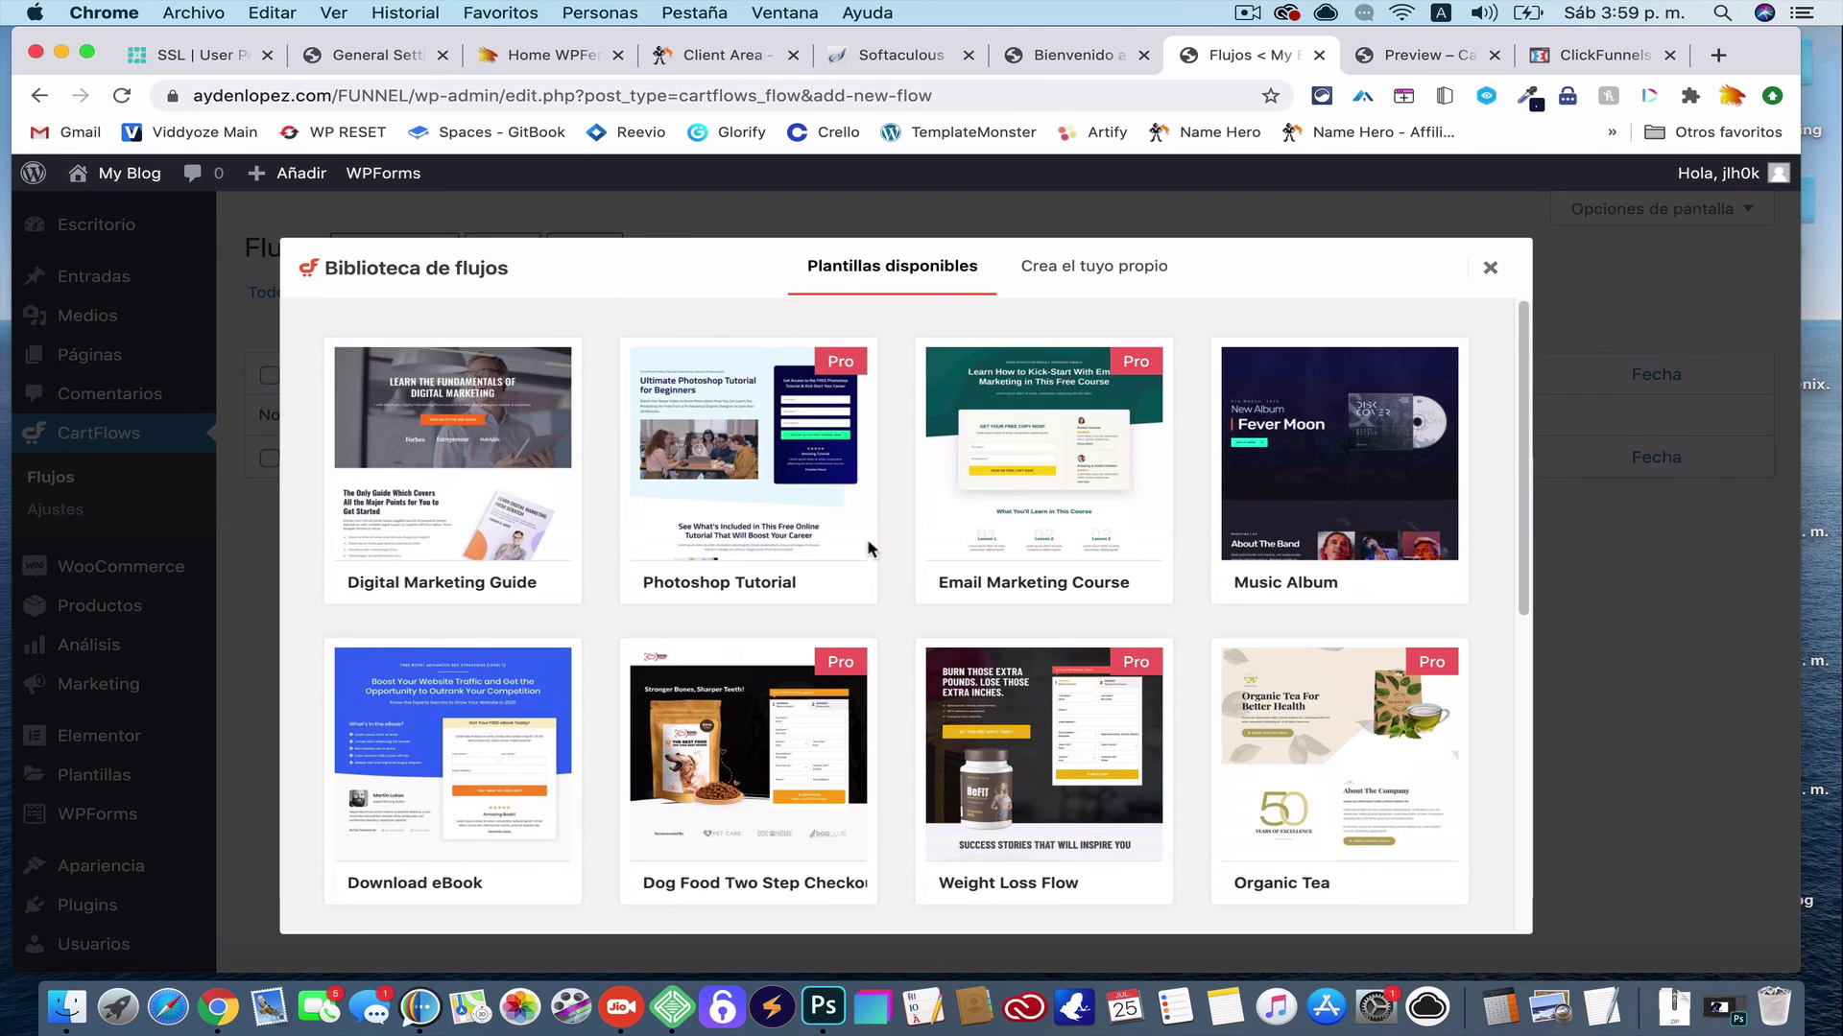
scroll(867, 549, down, 1)
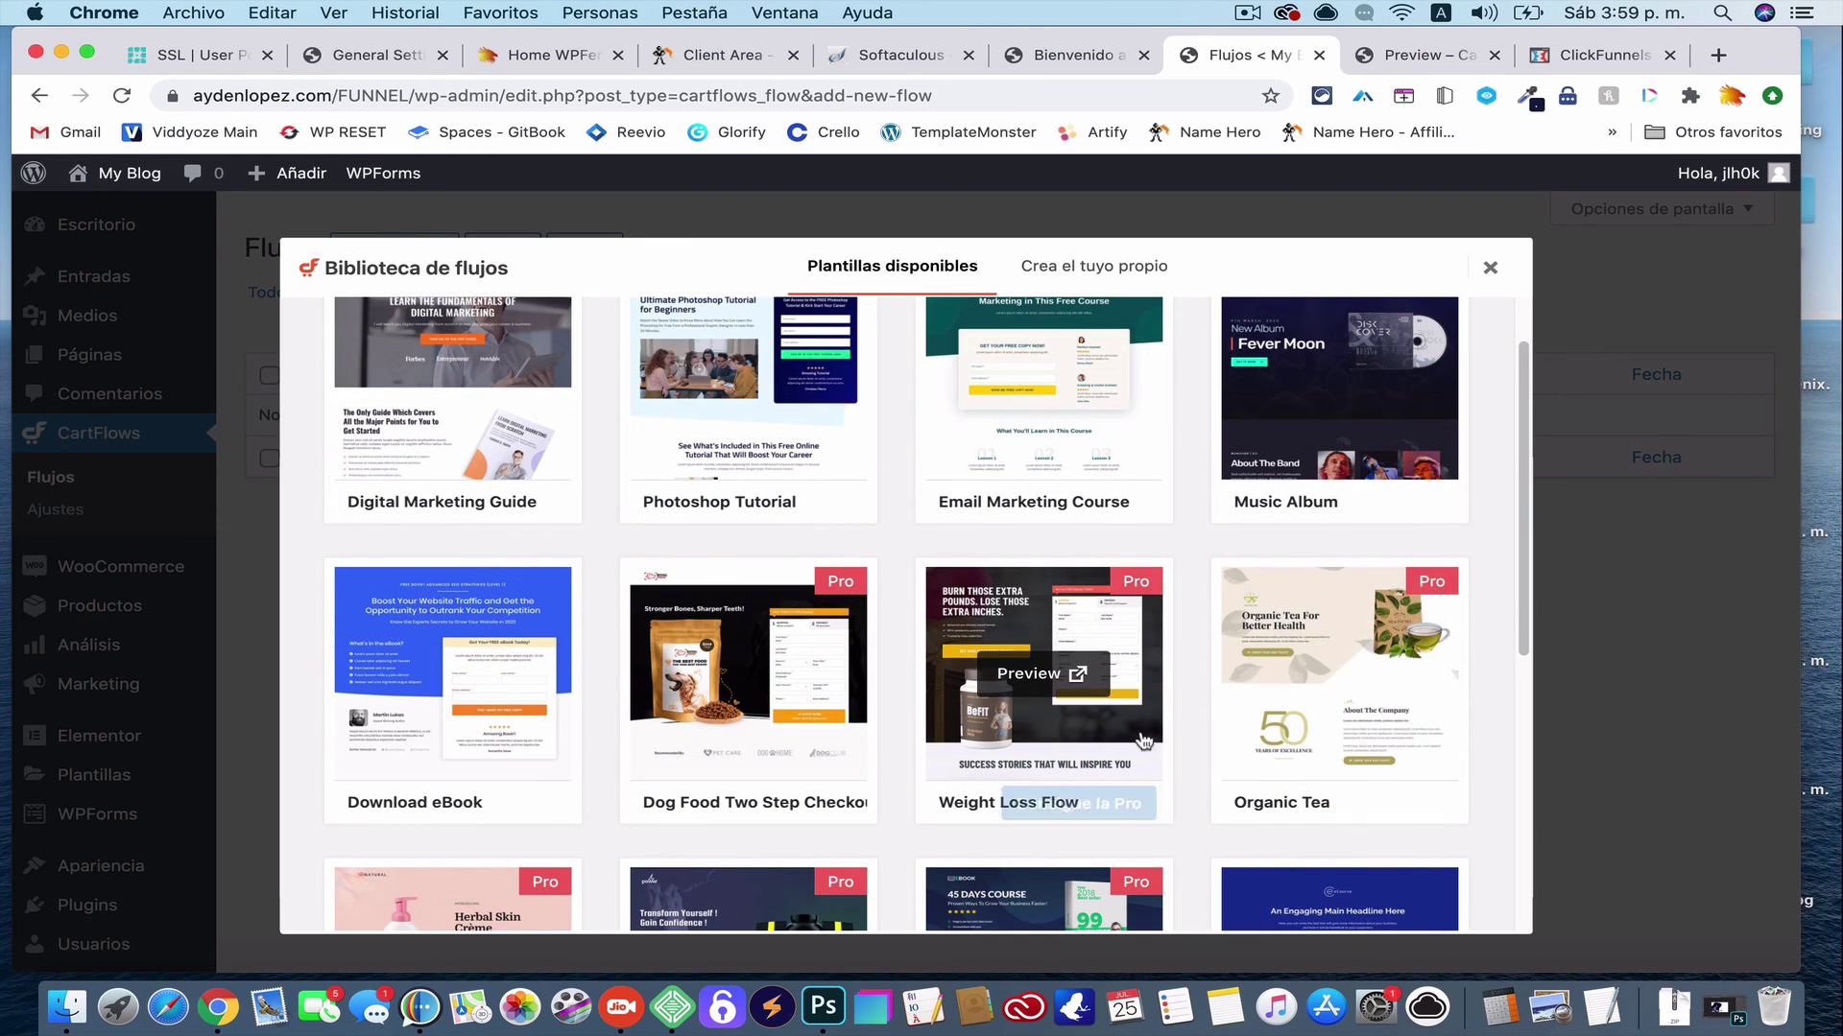
scroll(1177, 810, down, 2)
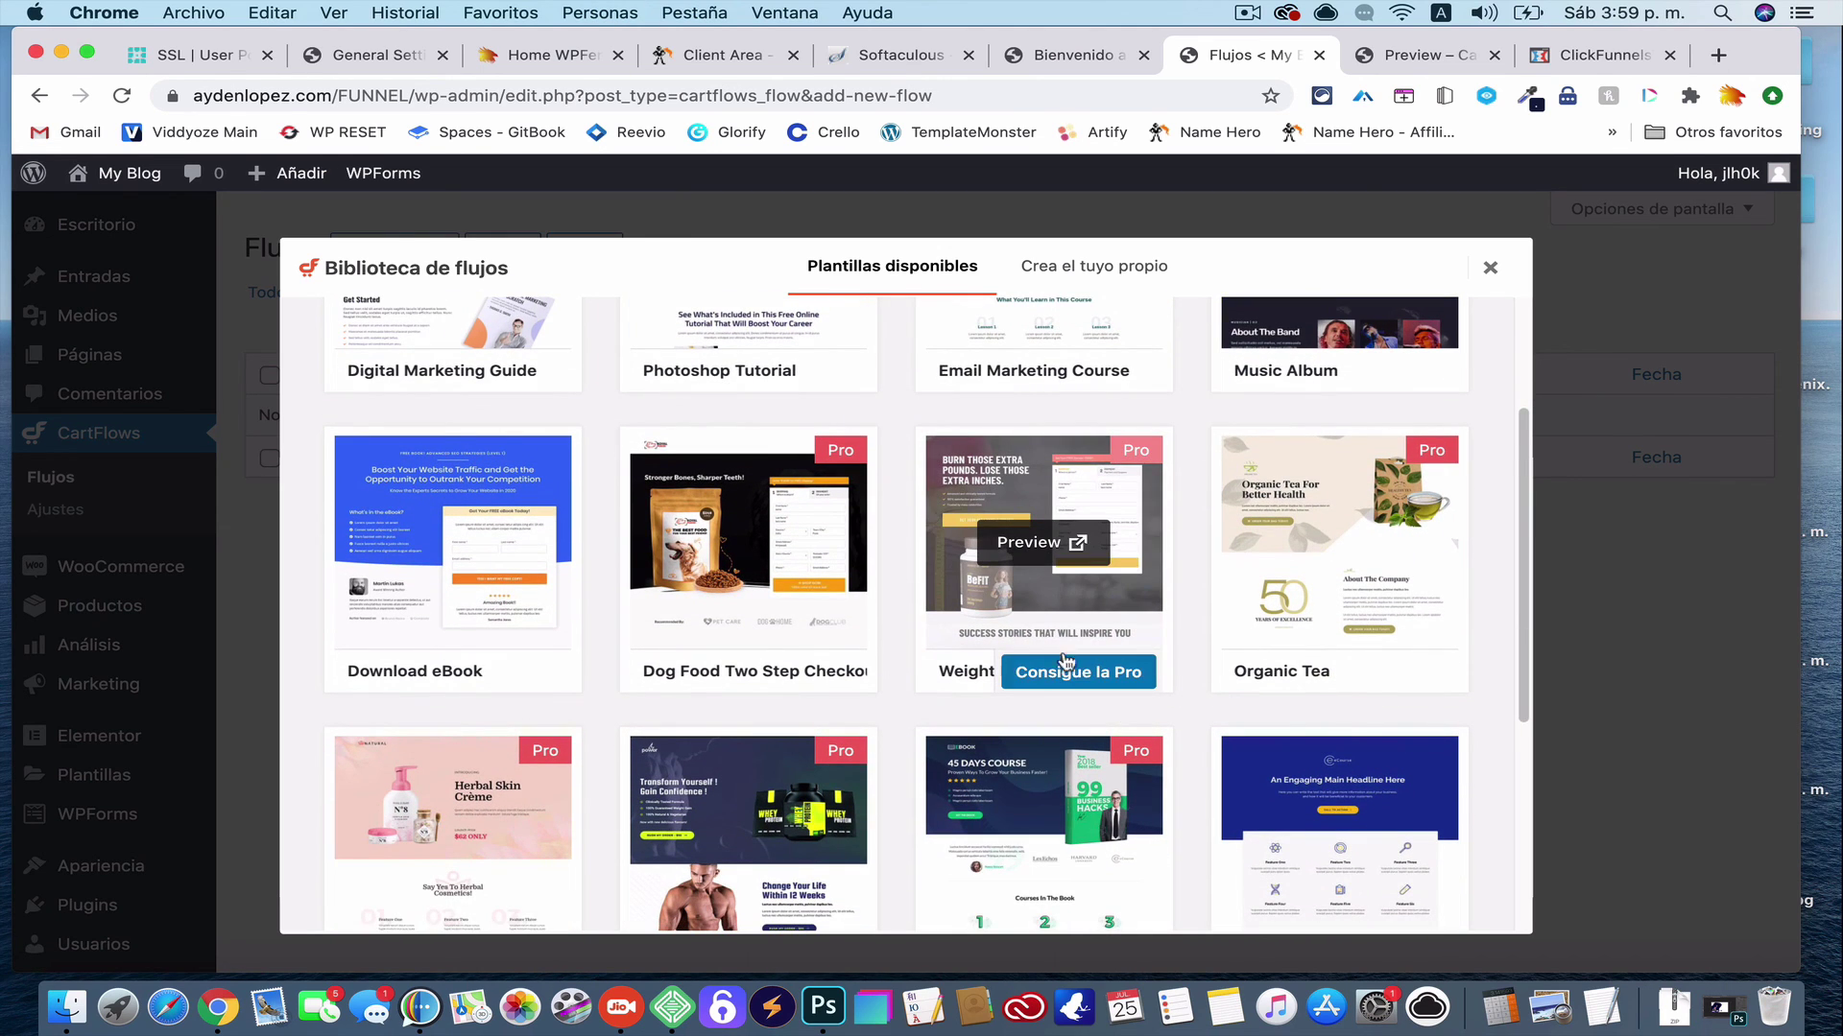
Open the Pro offer for the Weight Loss Flow template, skim the CartFlows homepage and return to the flow library
click(1069, 676)
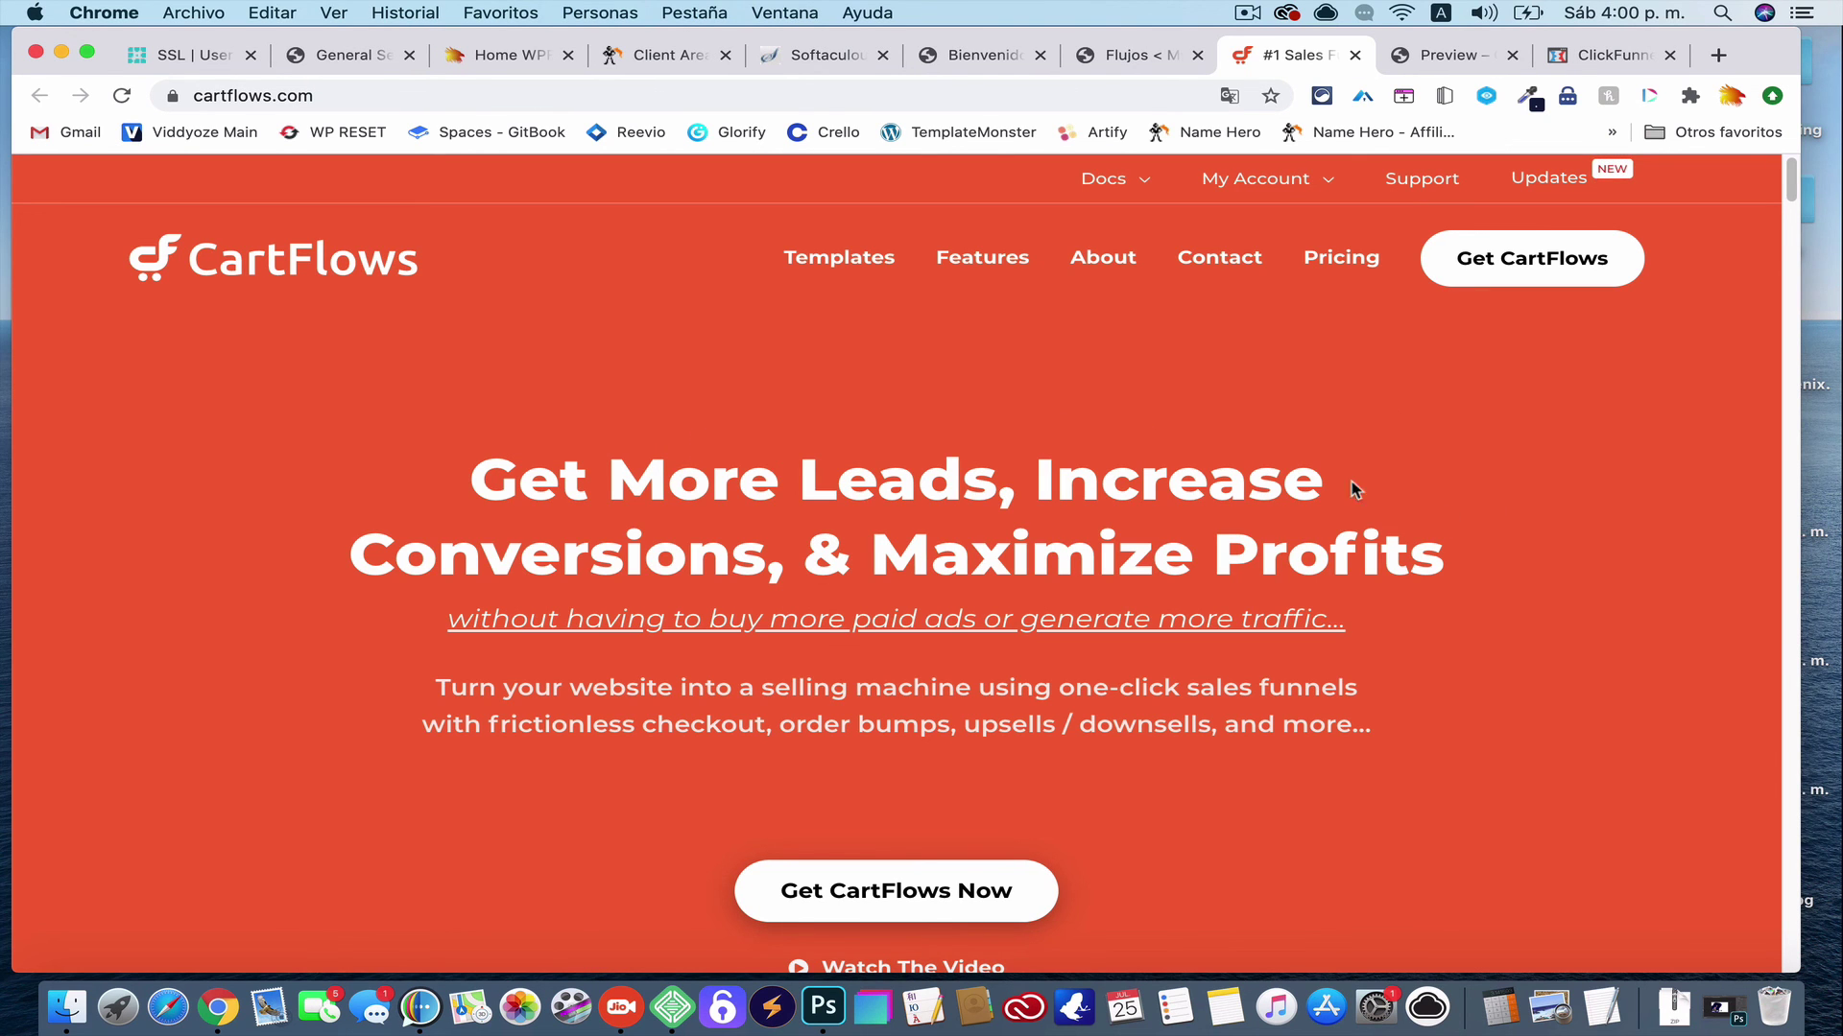
scroll(1178, 445, down, 7)
scroll(1178, 445, up, 7)
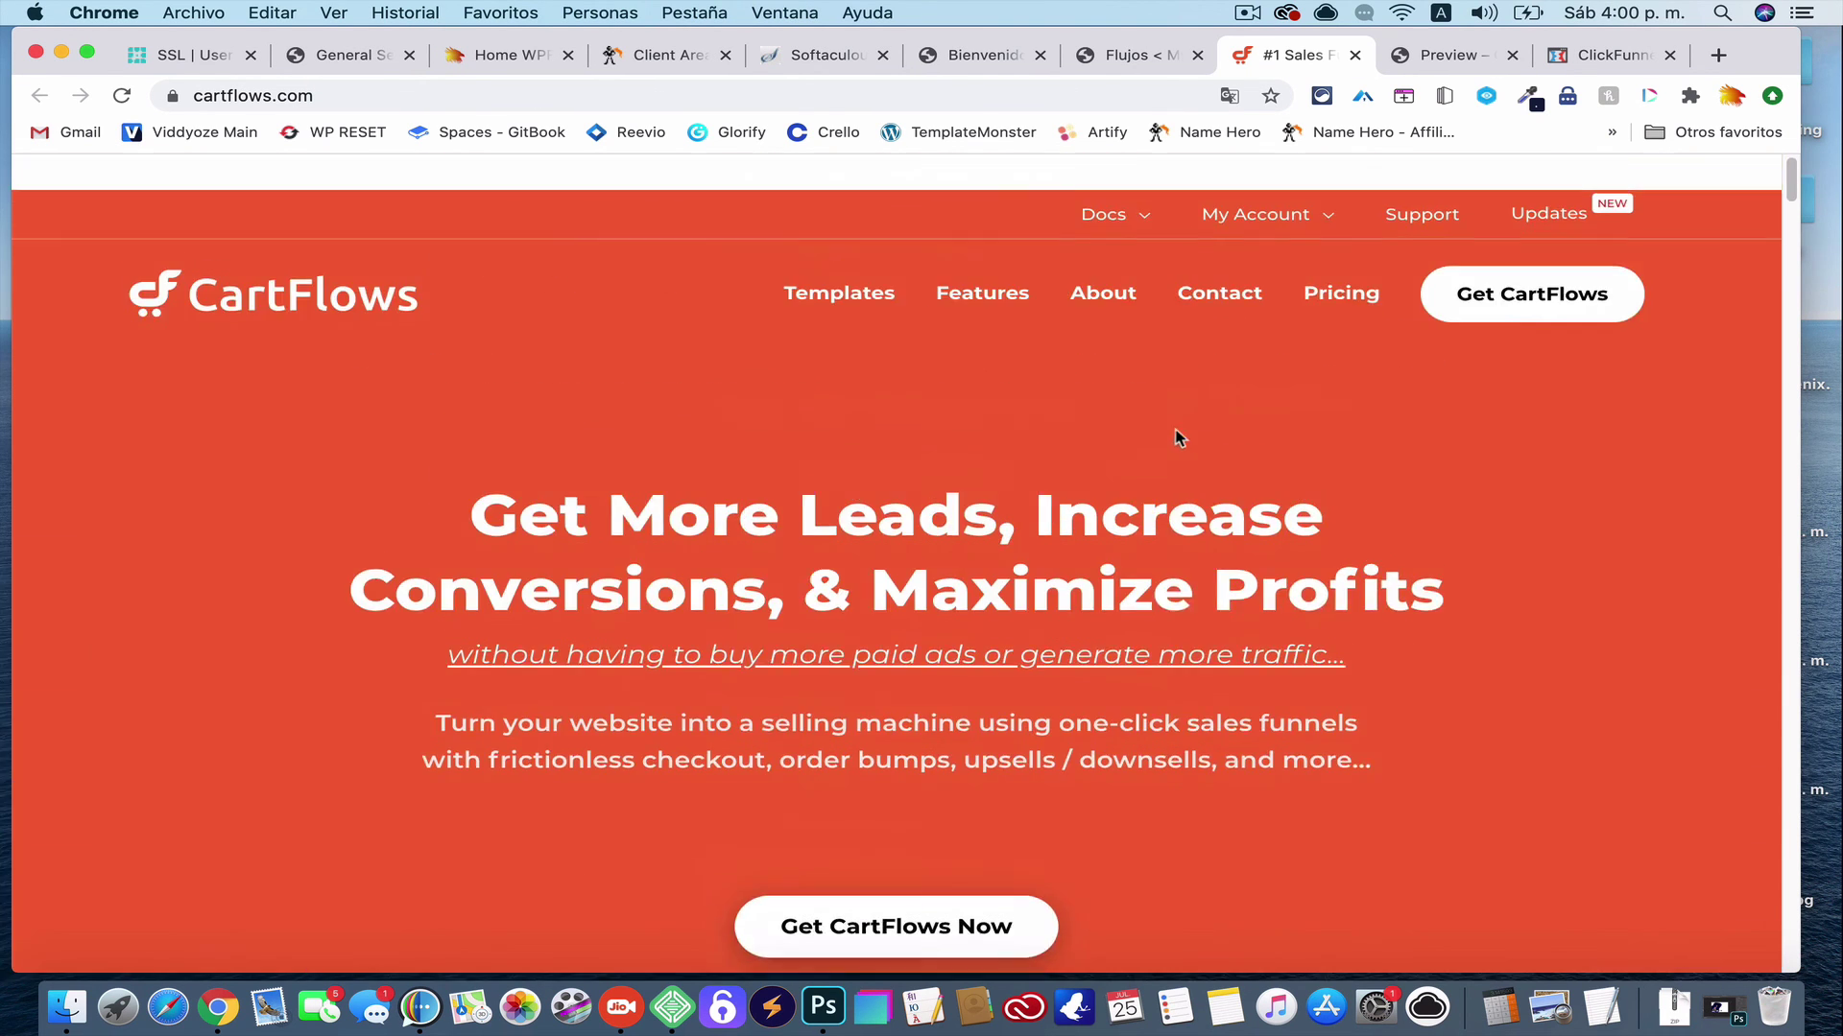
click(1137, 58)
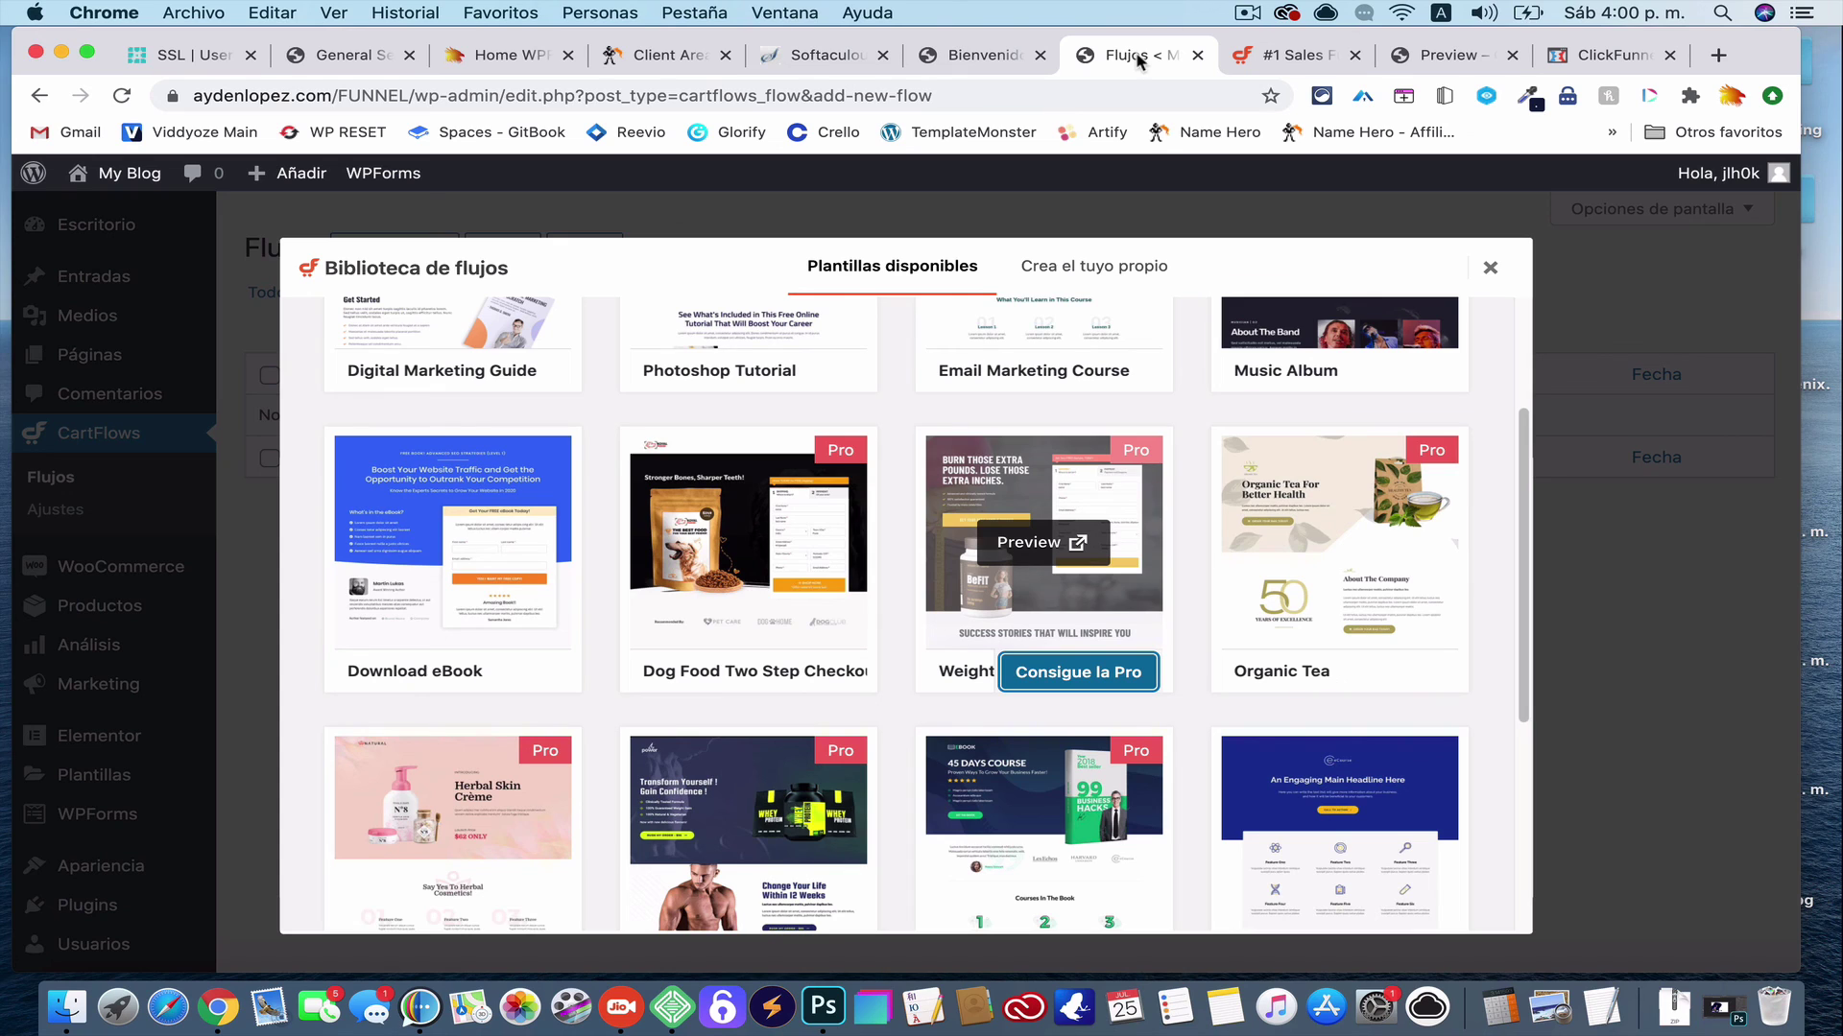
click(1245, 13)
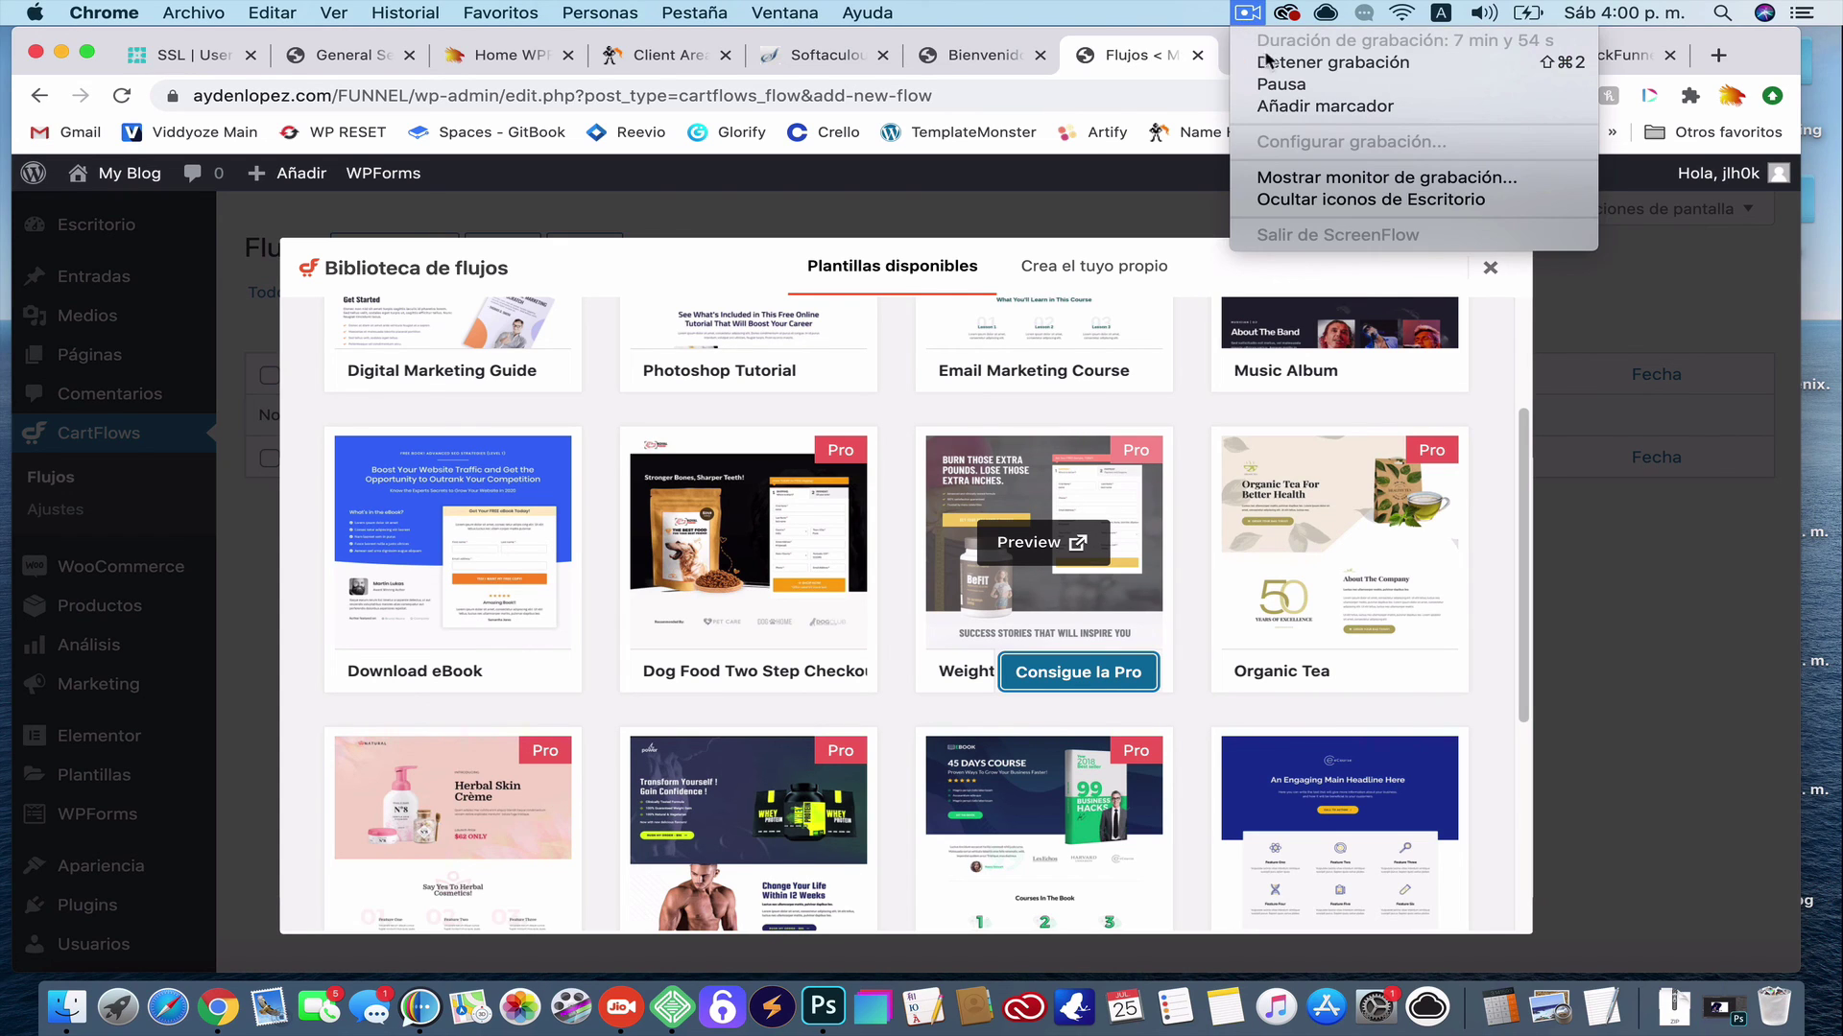
click(1278, 85)
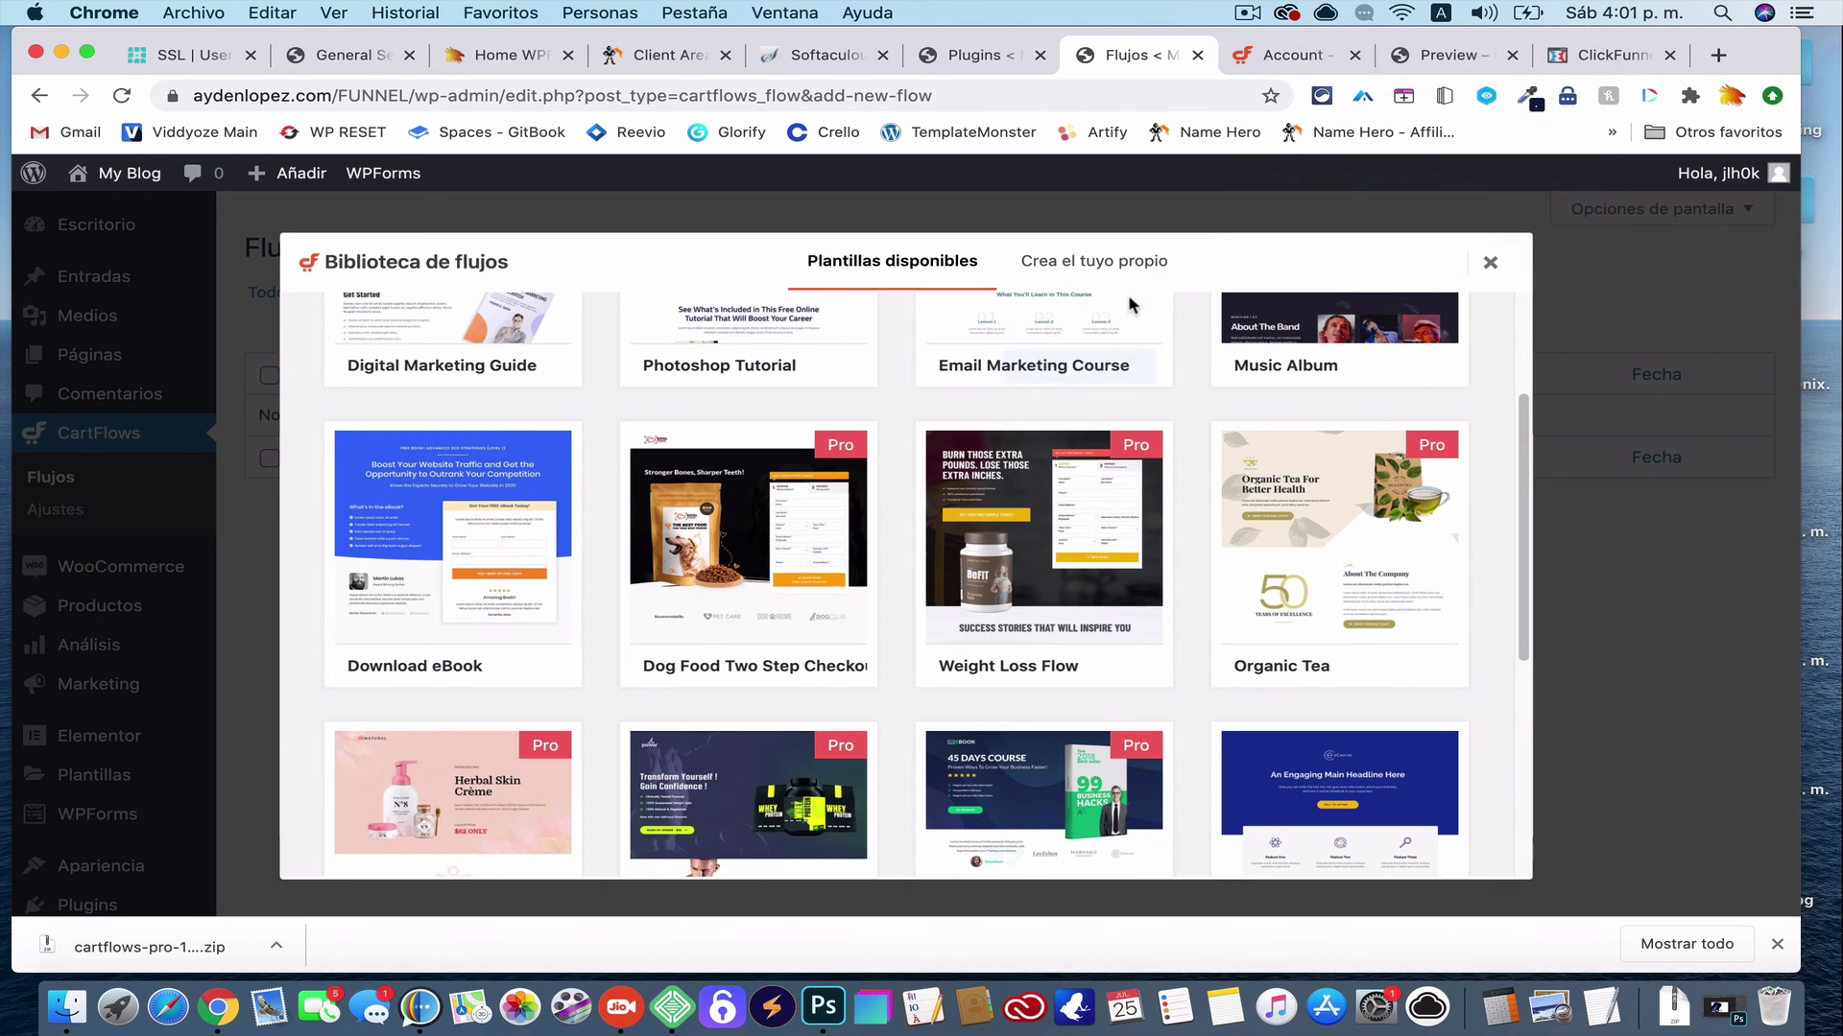
click(1245, 13)
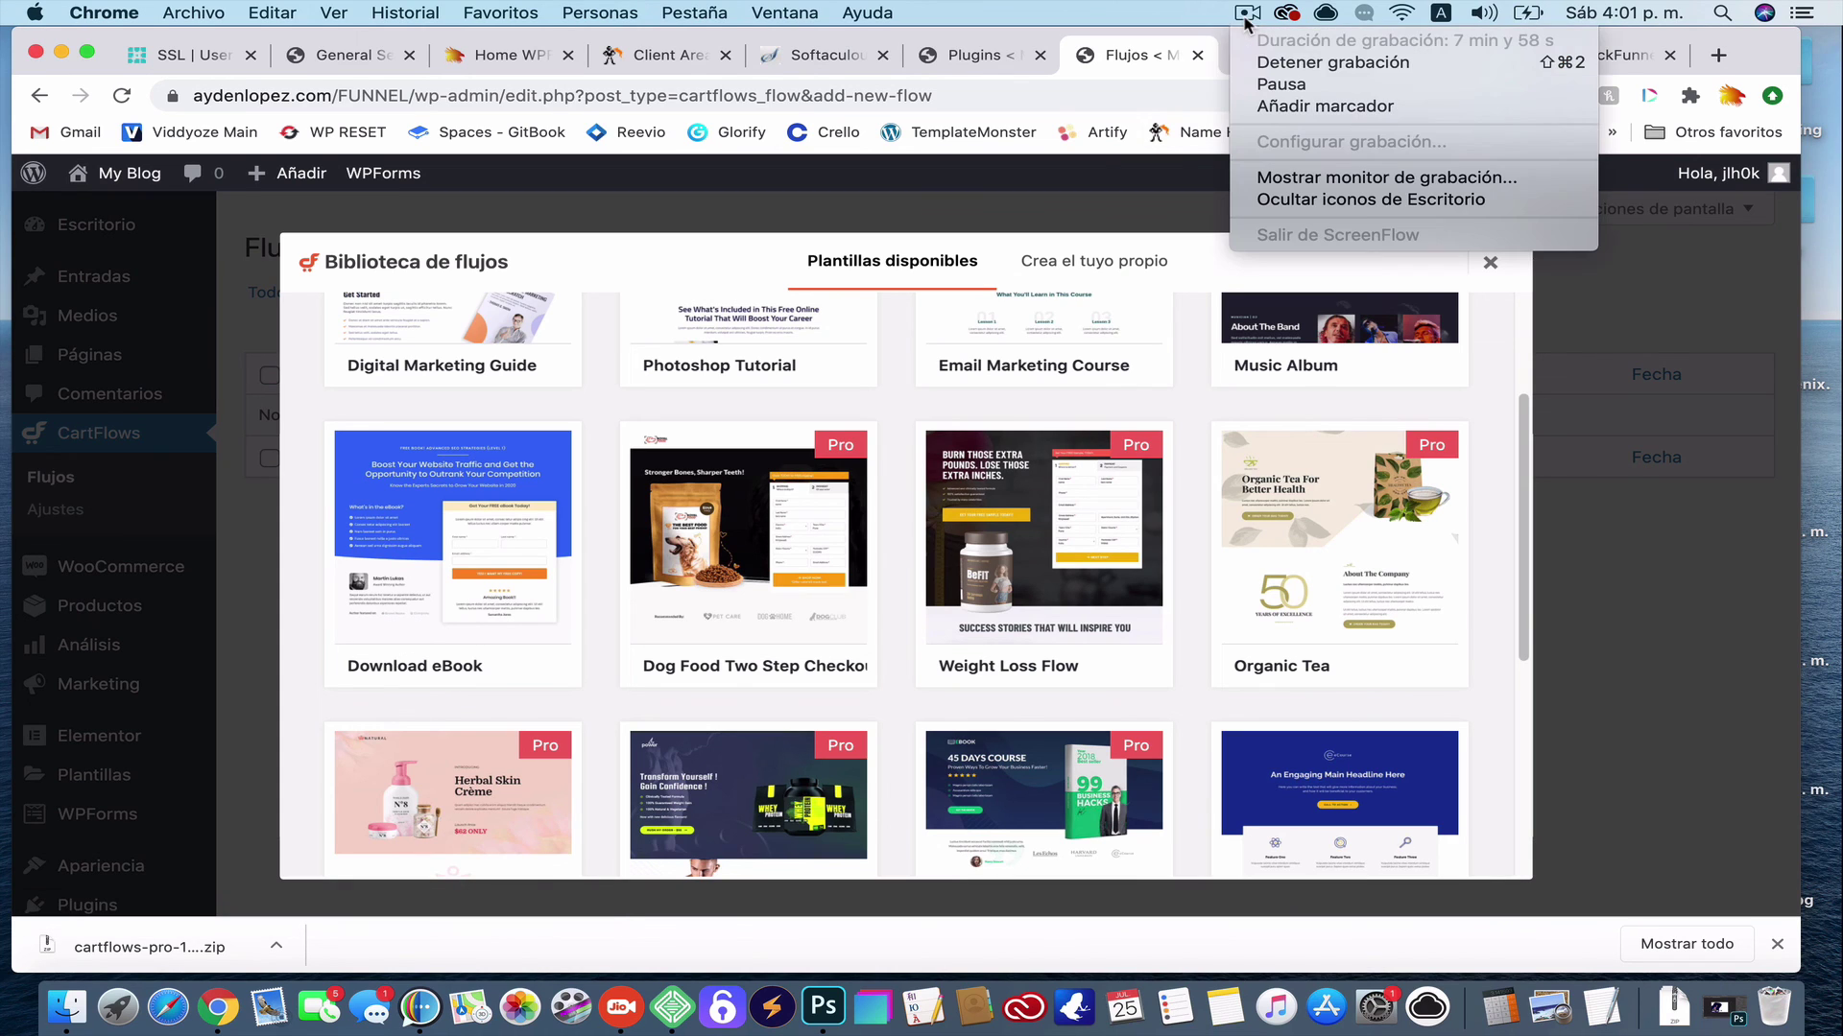
click(1117, 207)
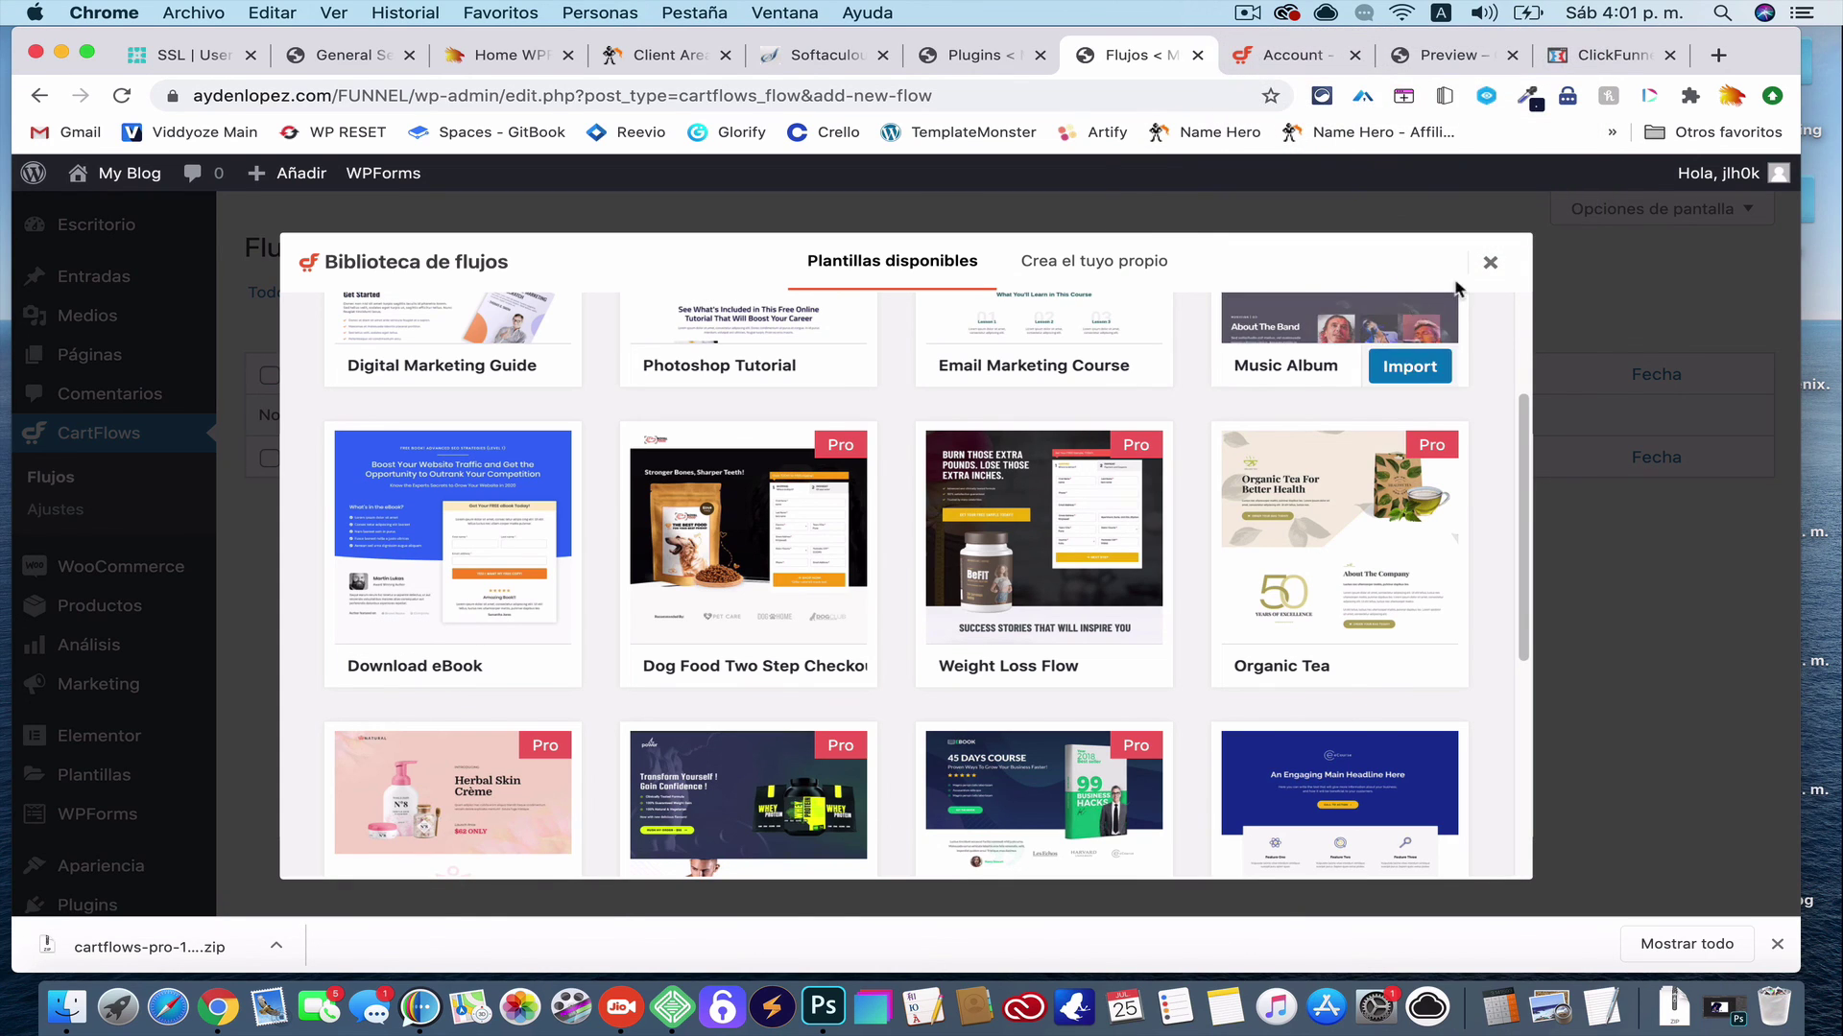
Close and reopen the flow library, and reload the page to refresh the template list
click(1492, 265)
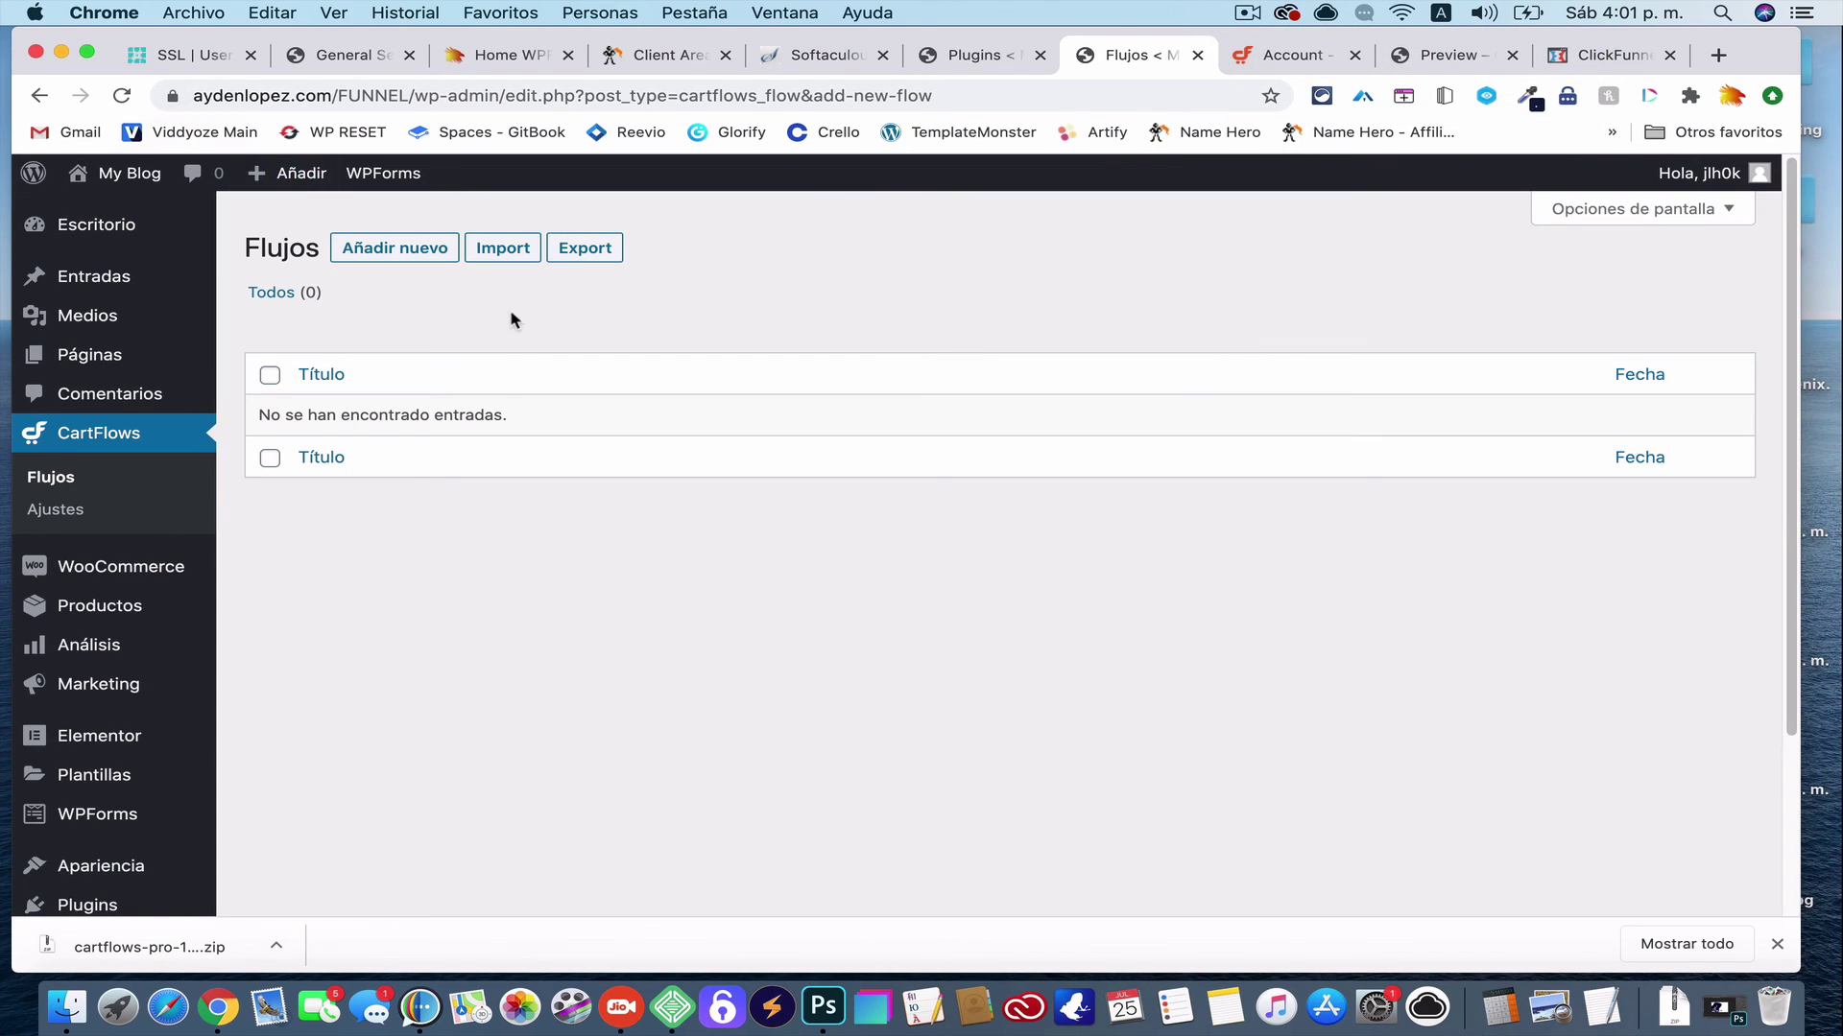
click(422, 250)
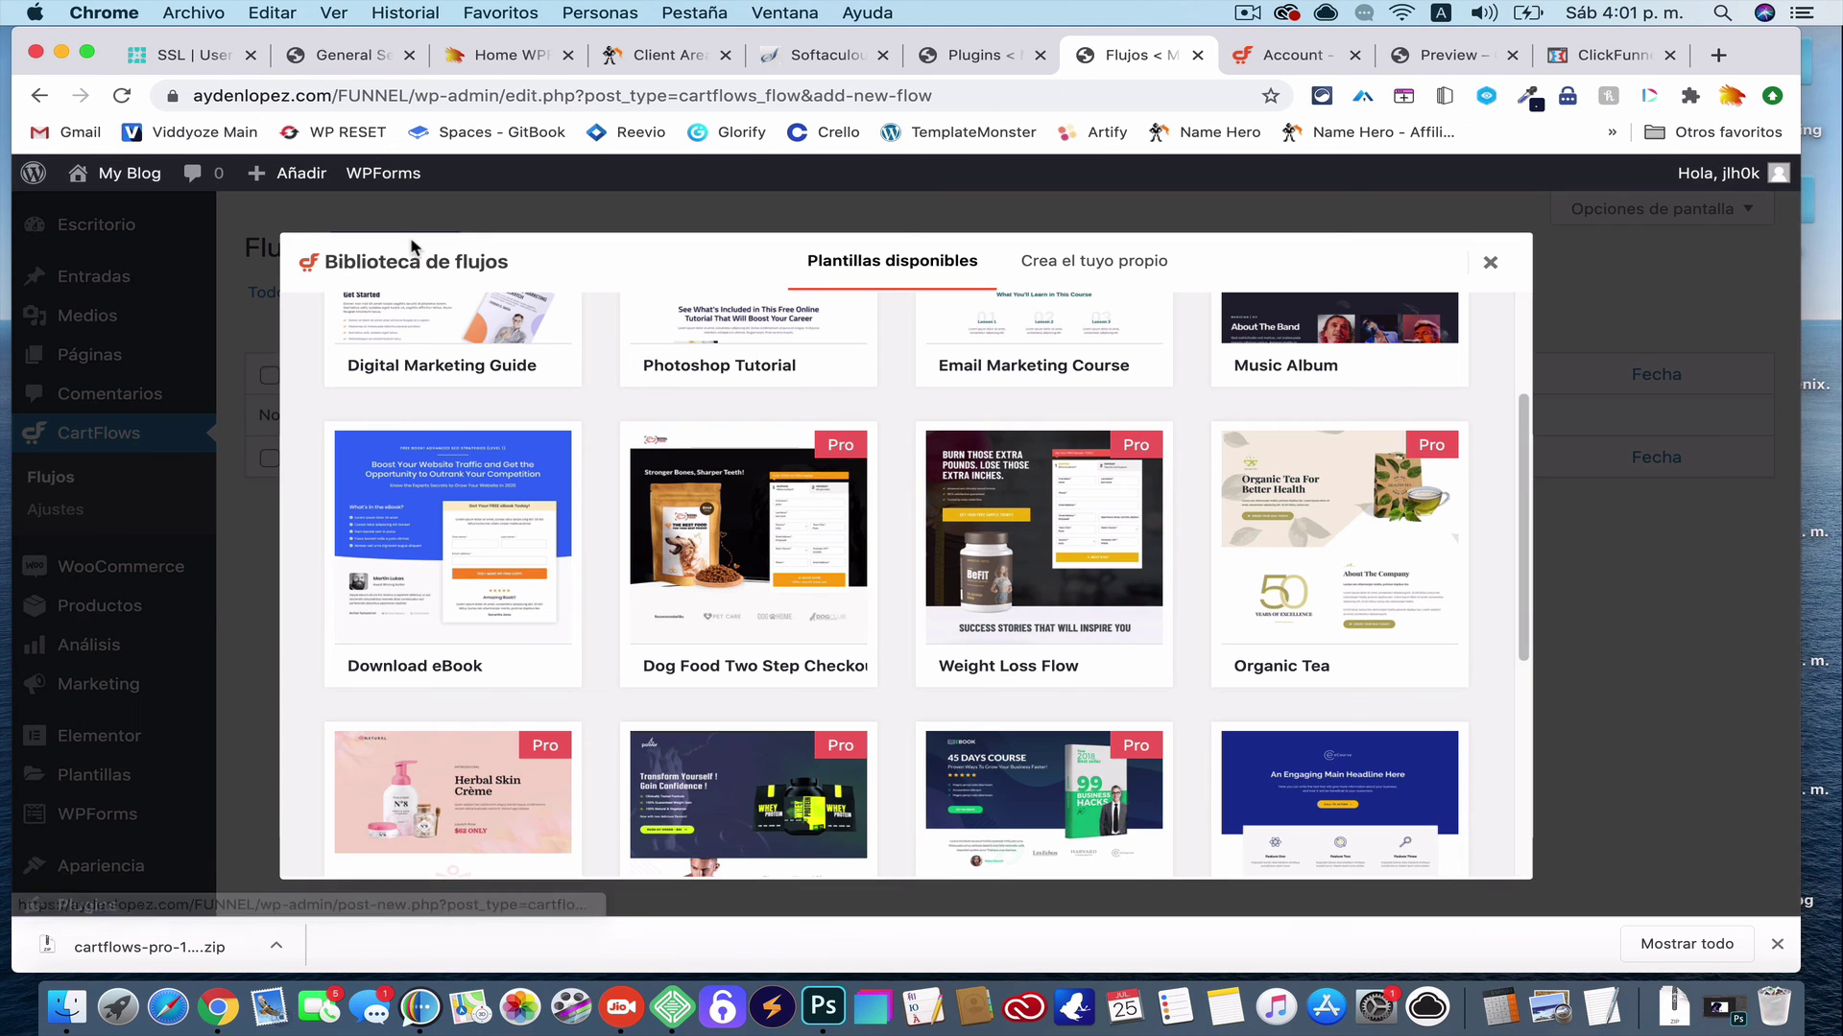
click(122, 95)
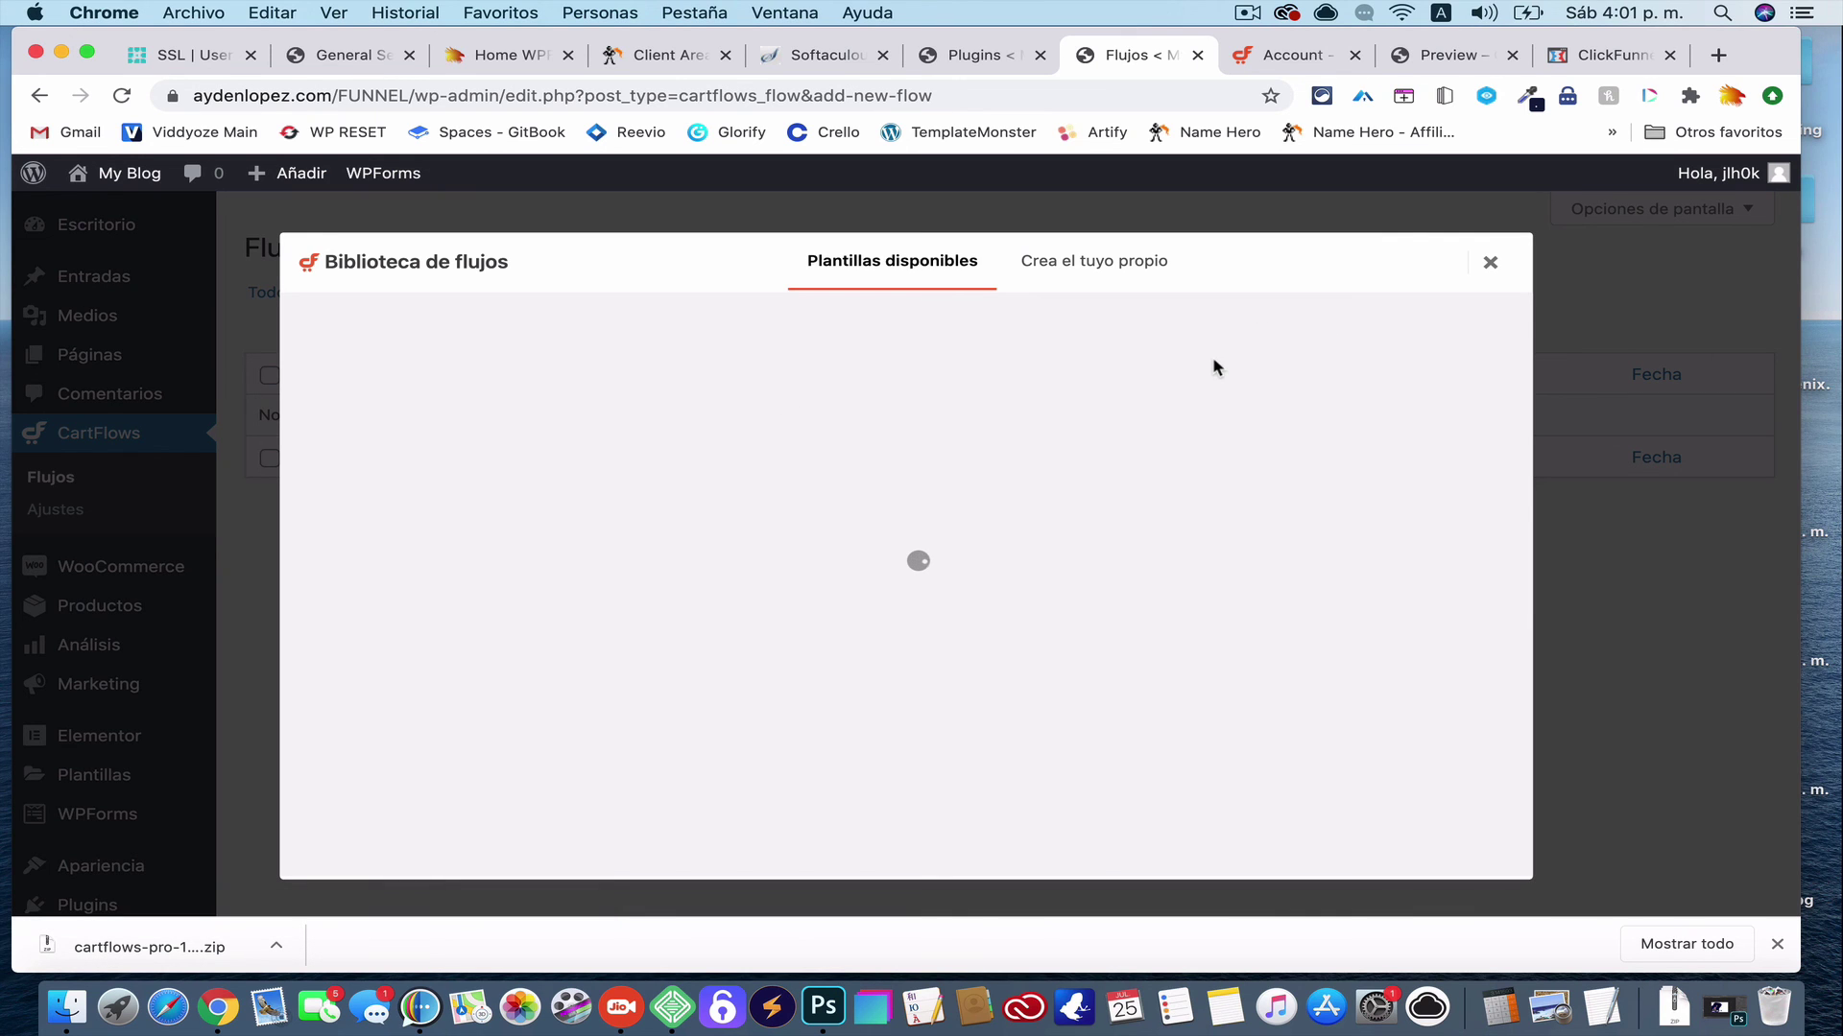
Import the Weight Loss Flow template from the flow library and close the CartFlows account page
mouse_move(1116, 573)
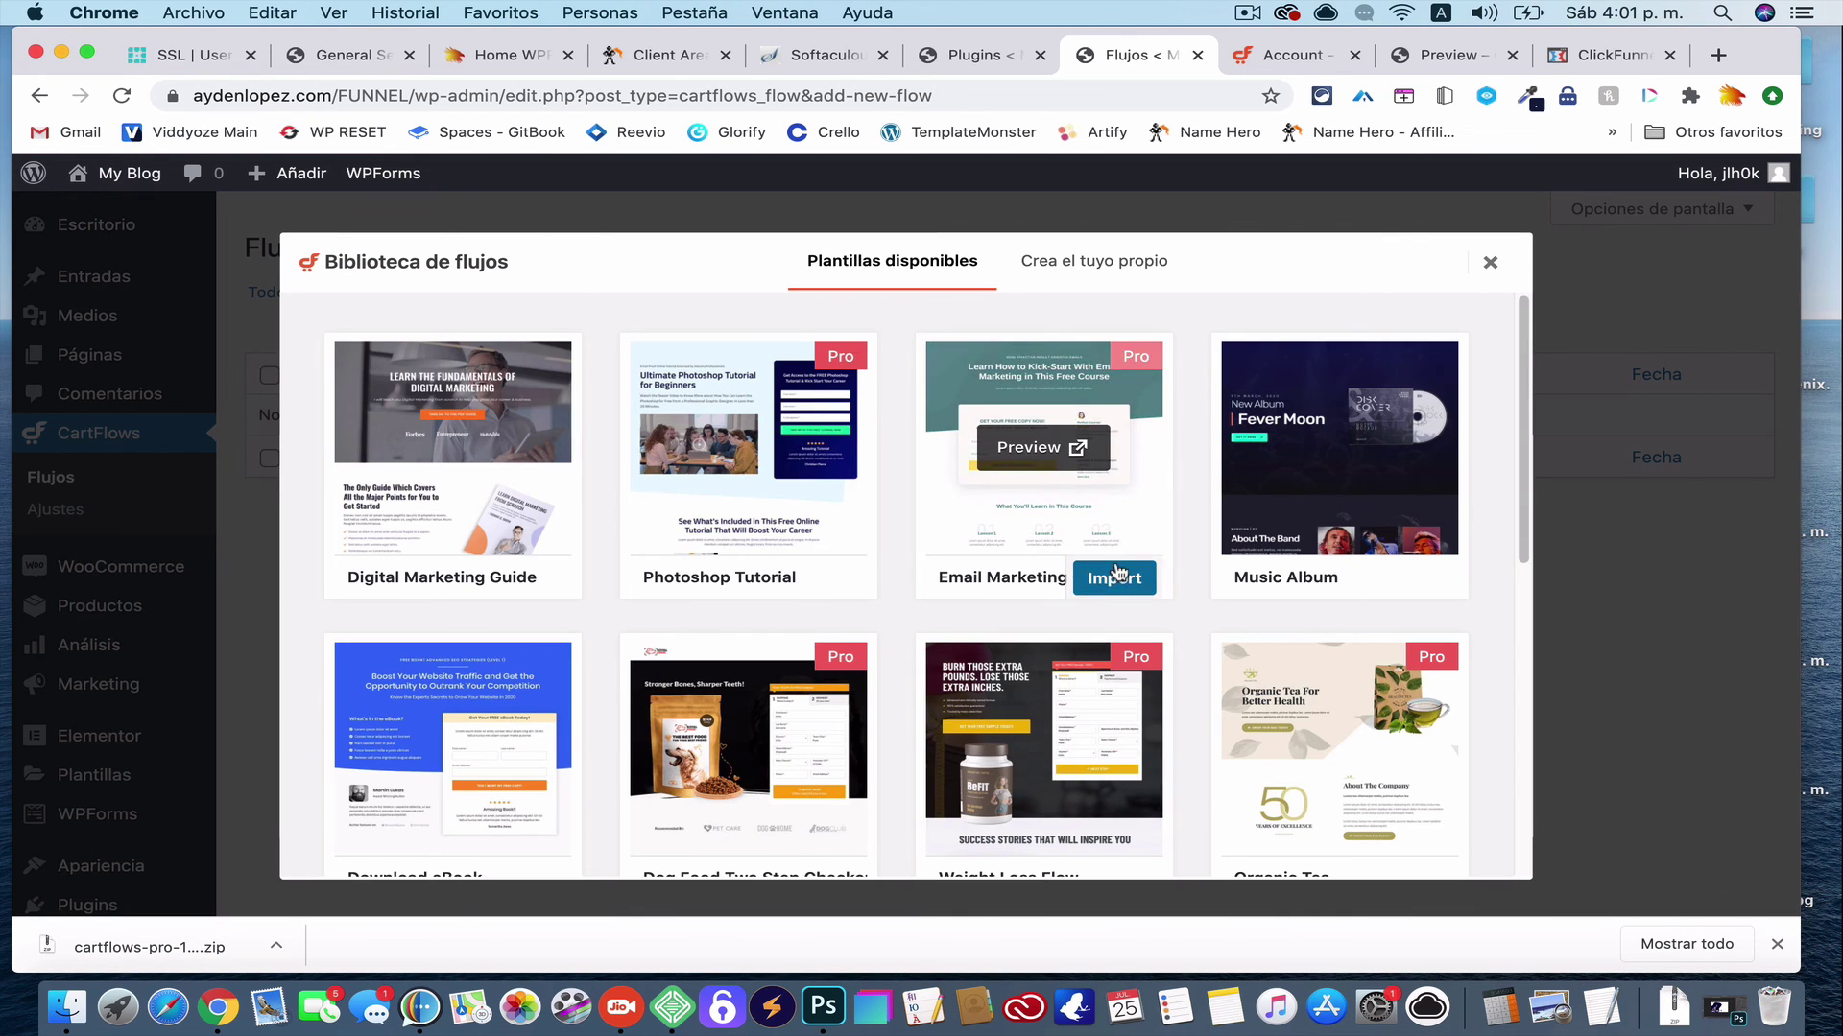
scroll(1116, 573, down, 5)
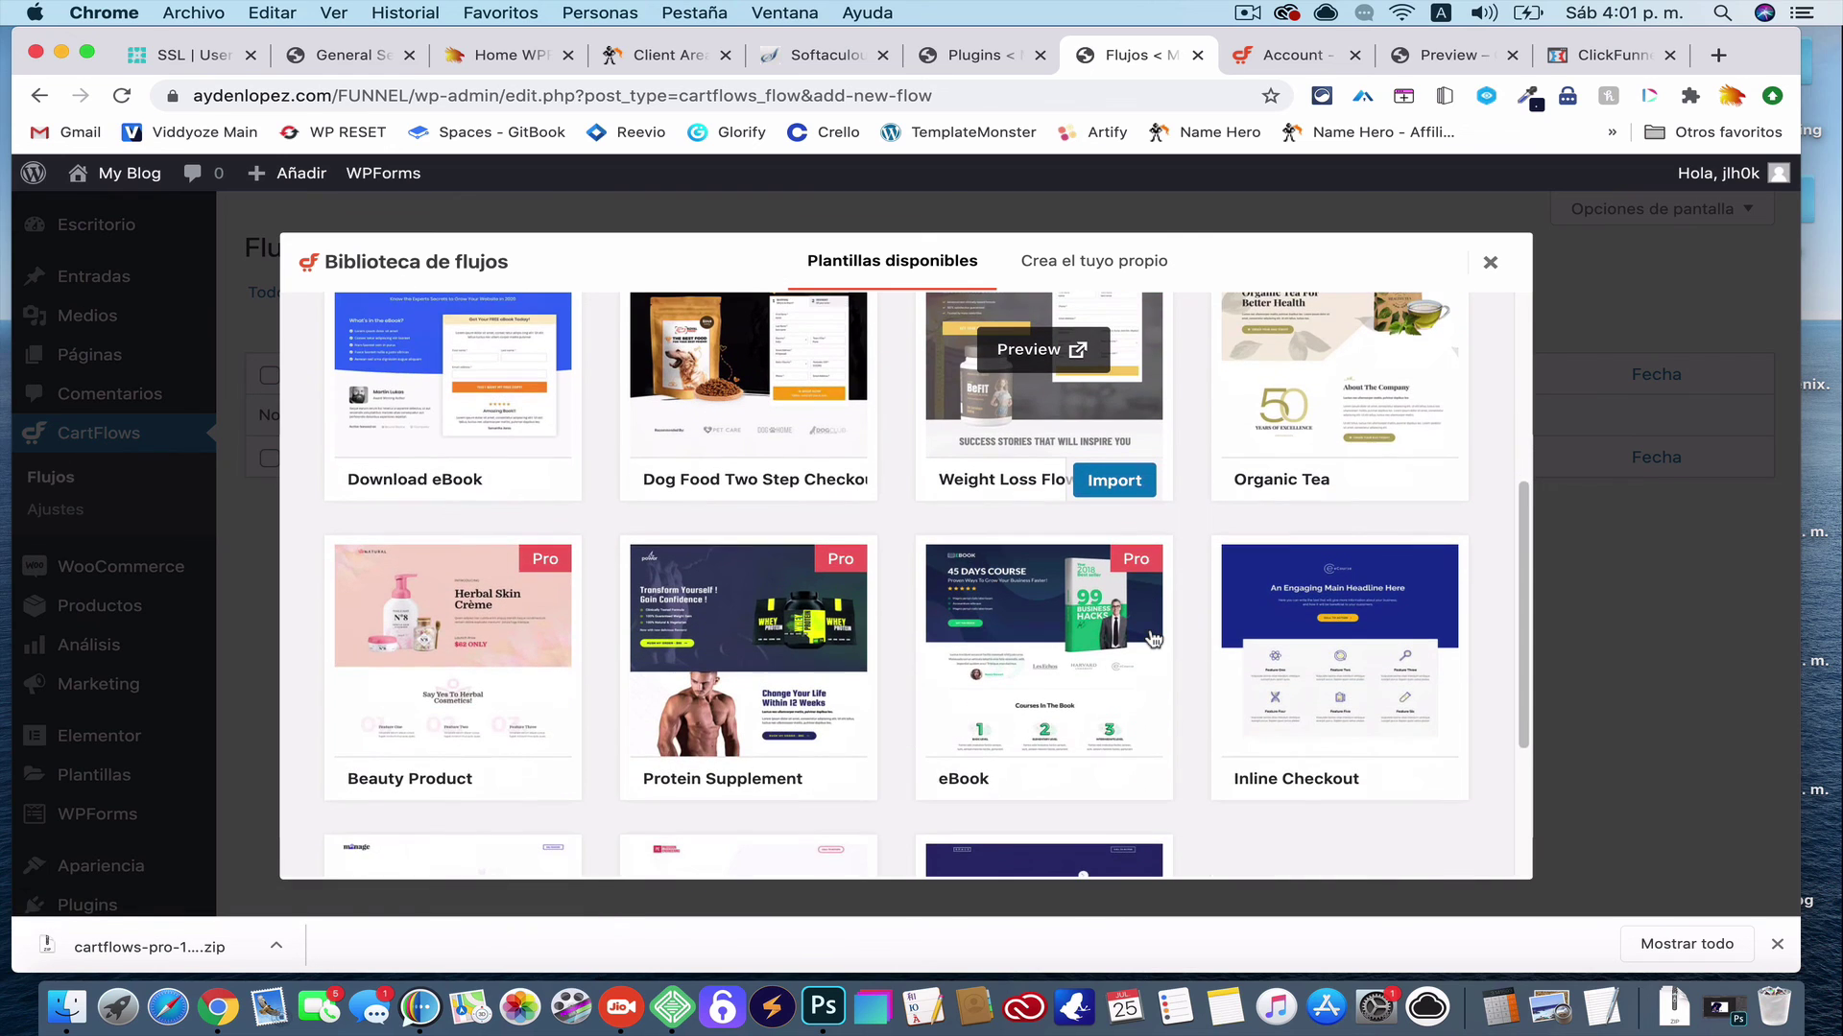
scroll(1152, 641, up, 3)
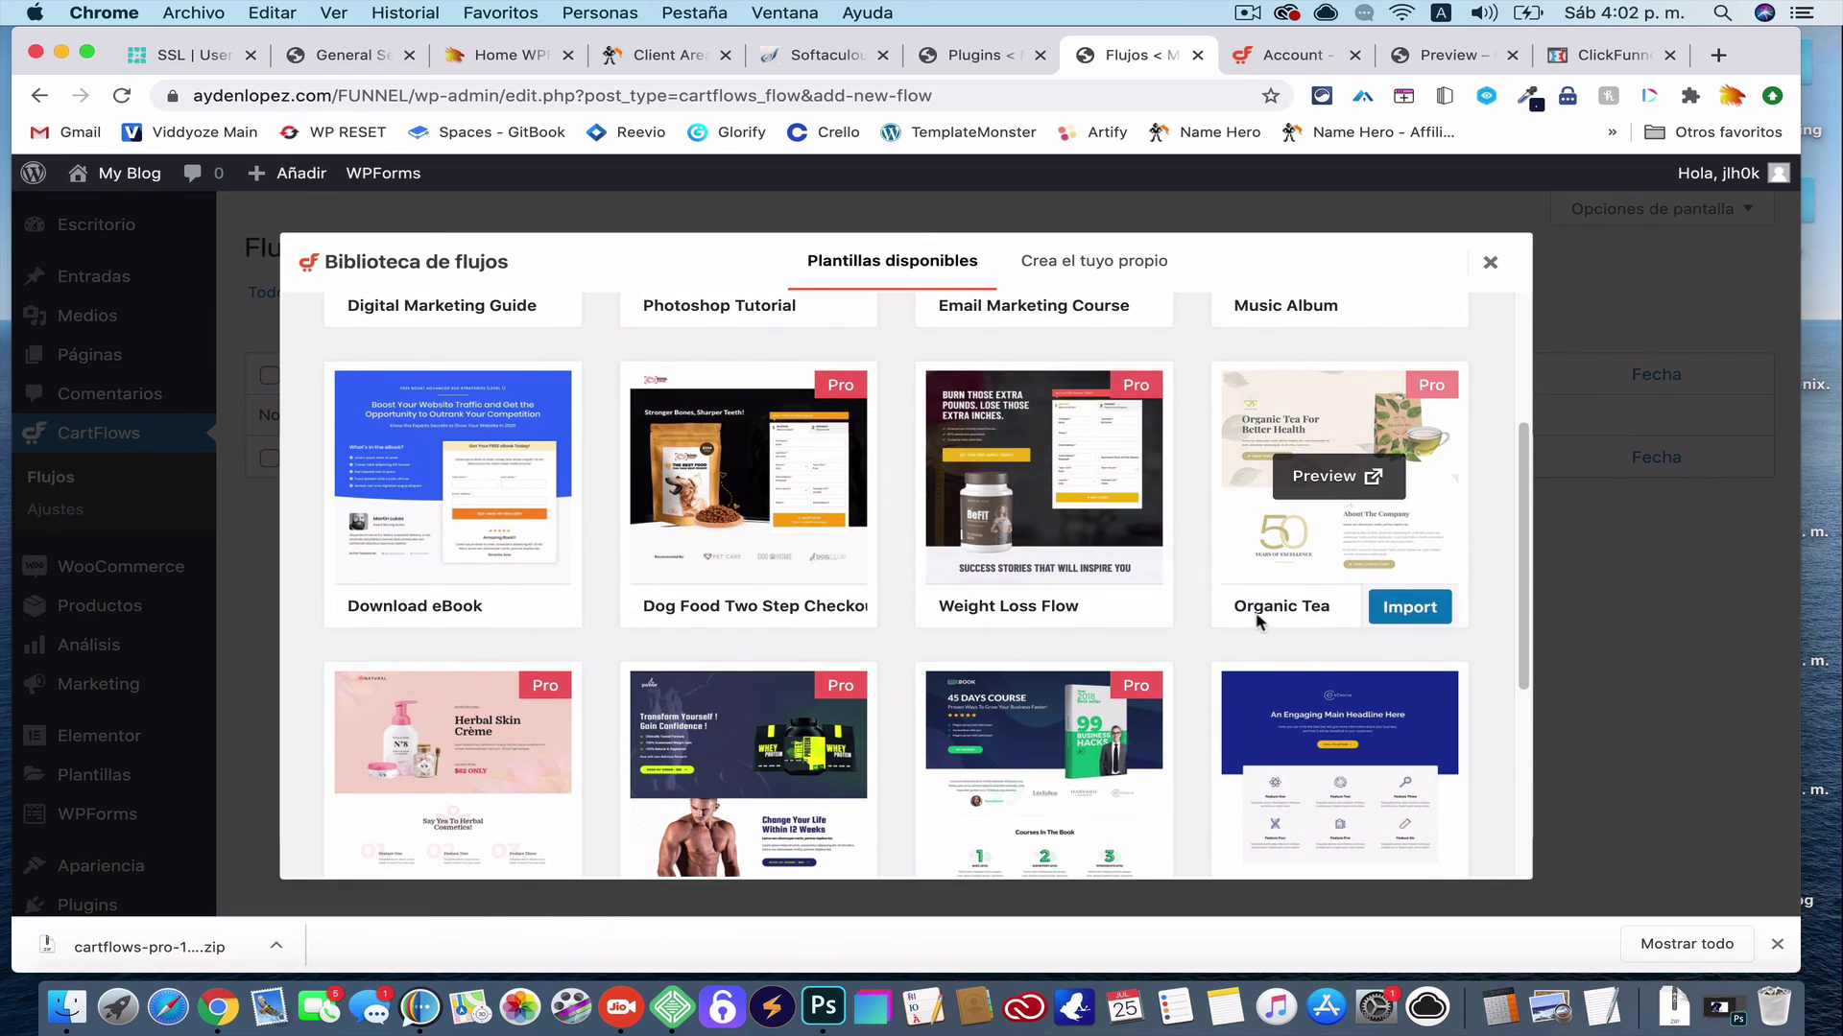
click(1110, 602)
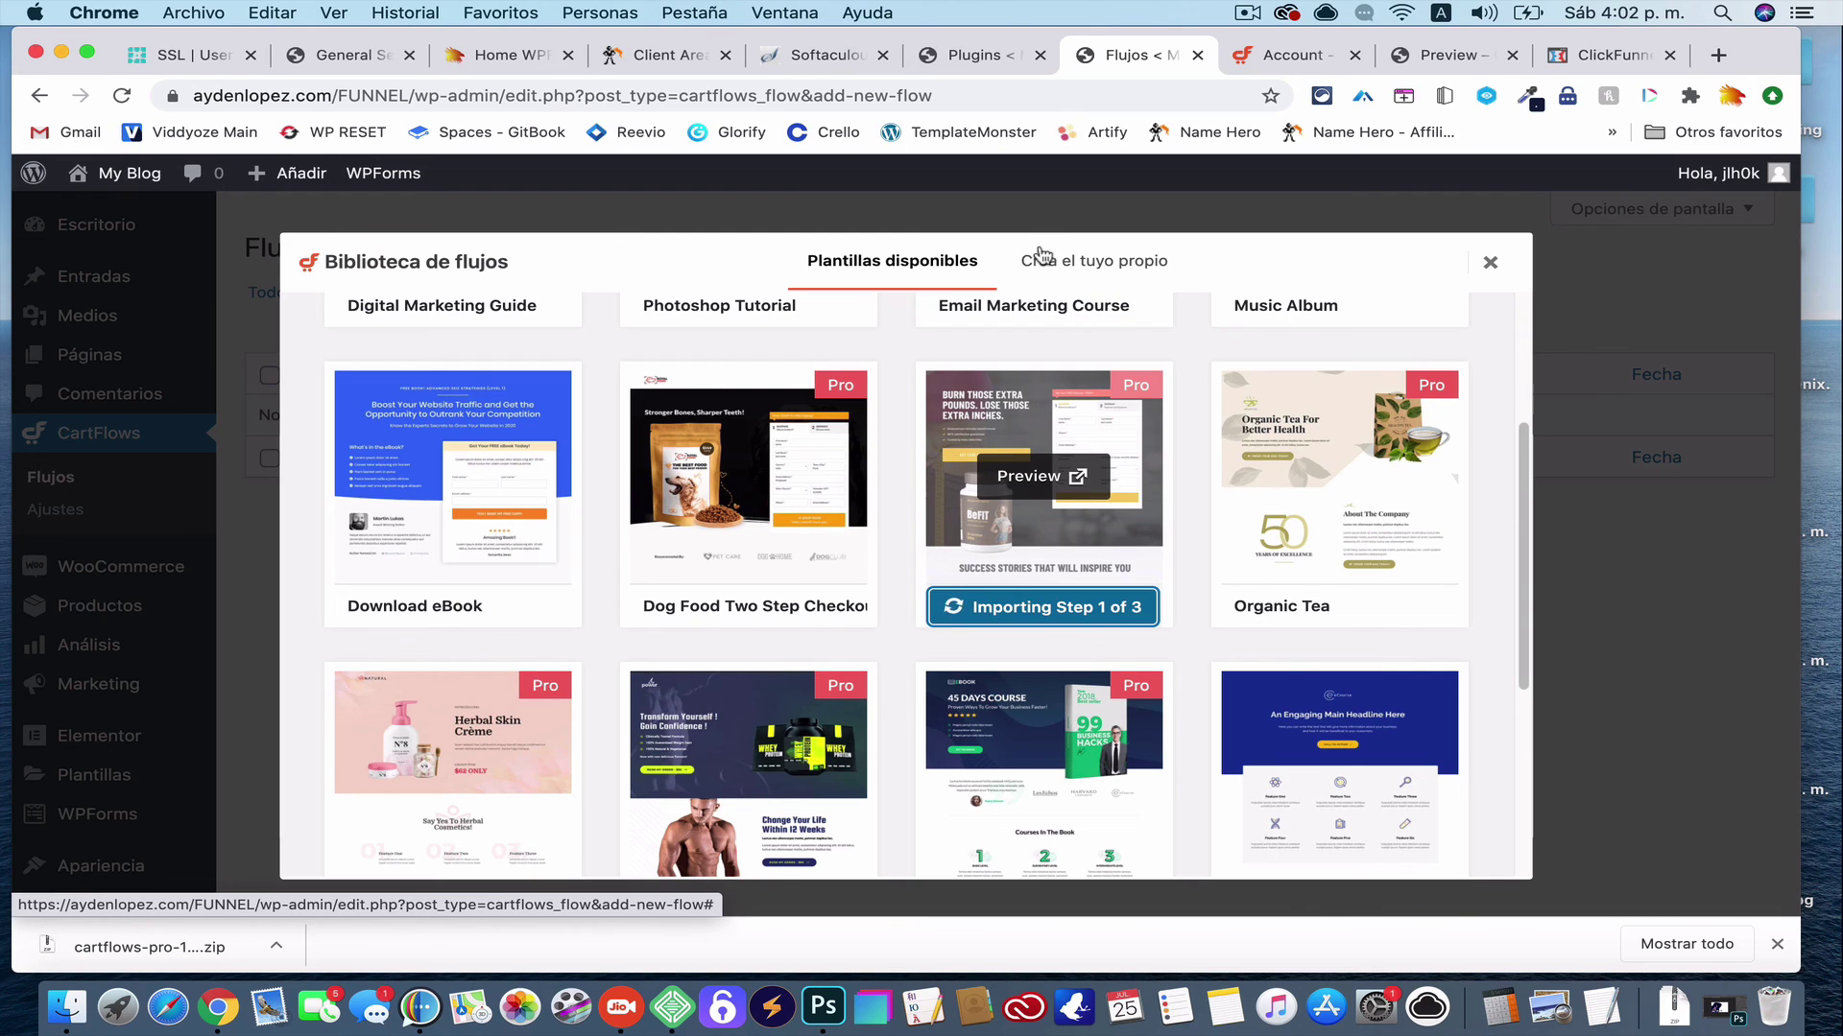
click(1351, 58)
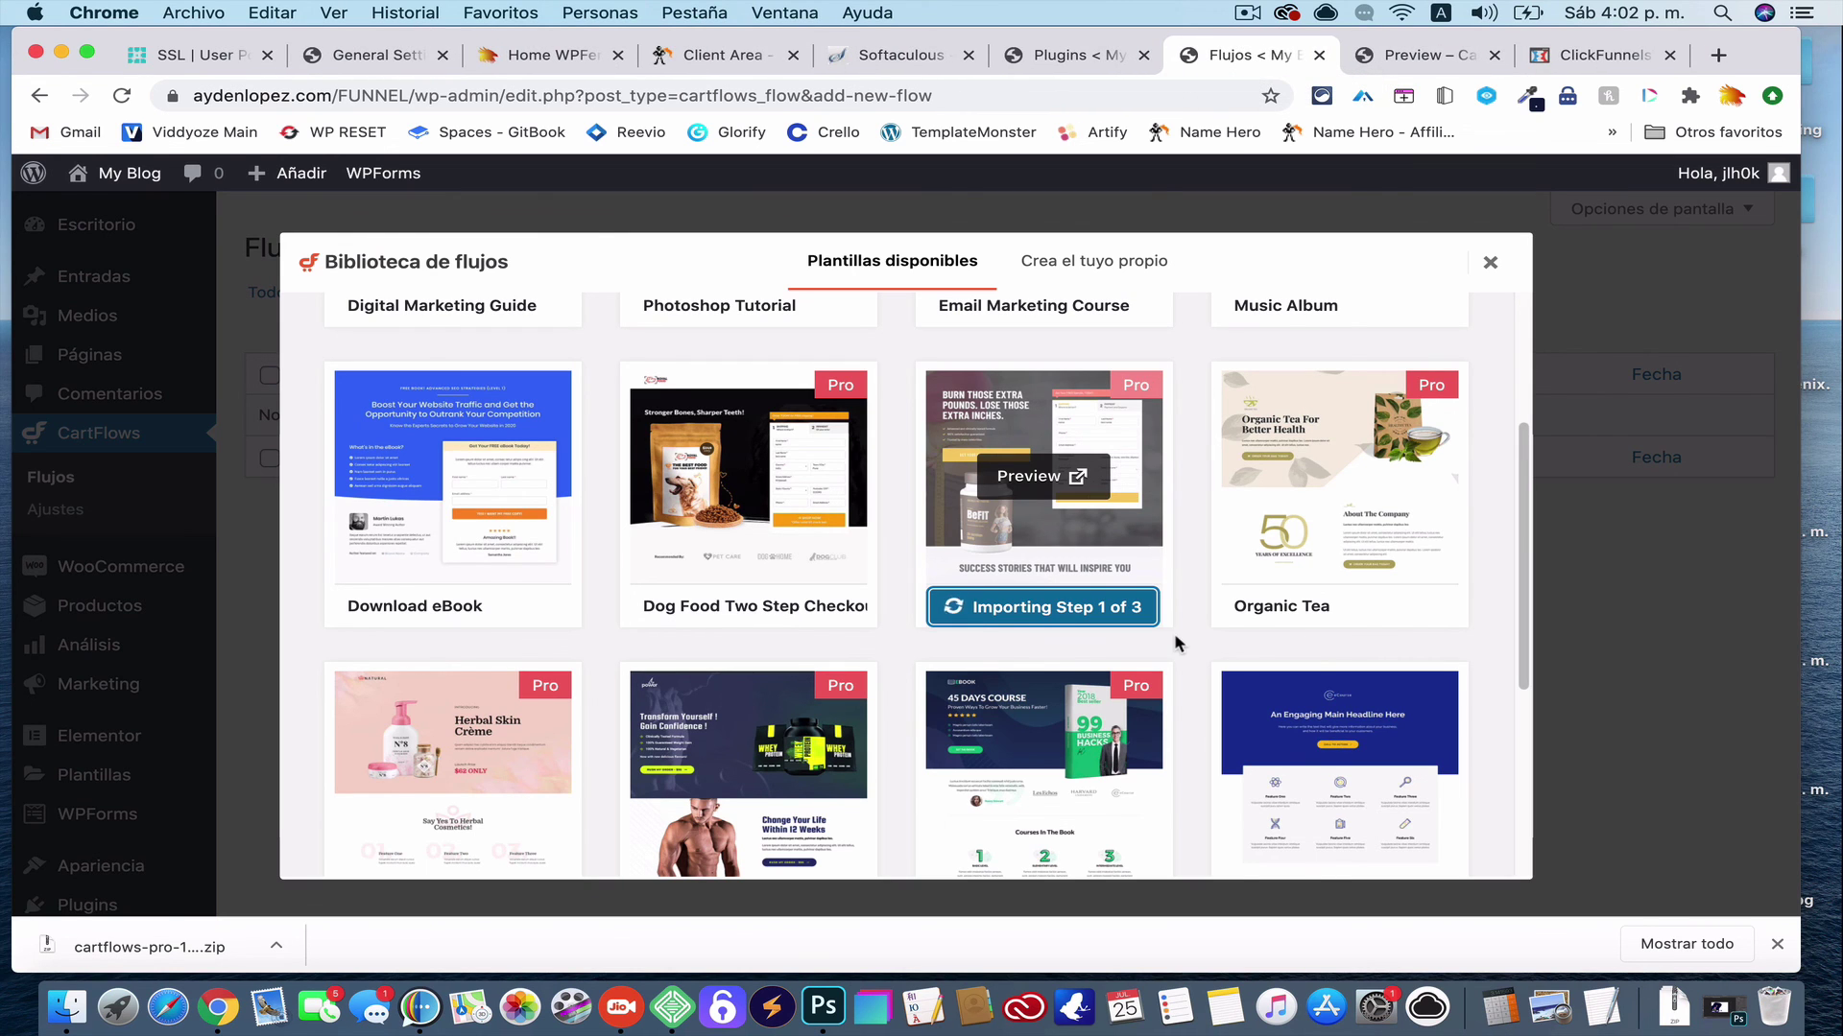
scroll(1175, 637, down, 3)
scroll(1175, 636, up, 5)
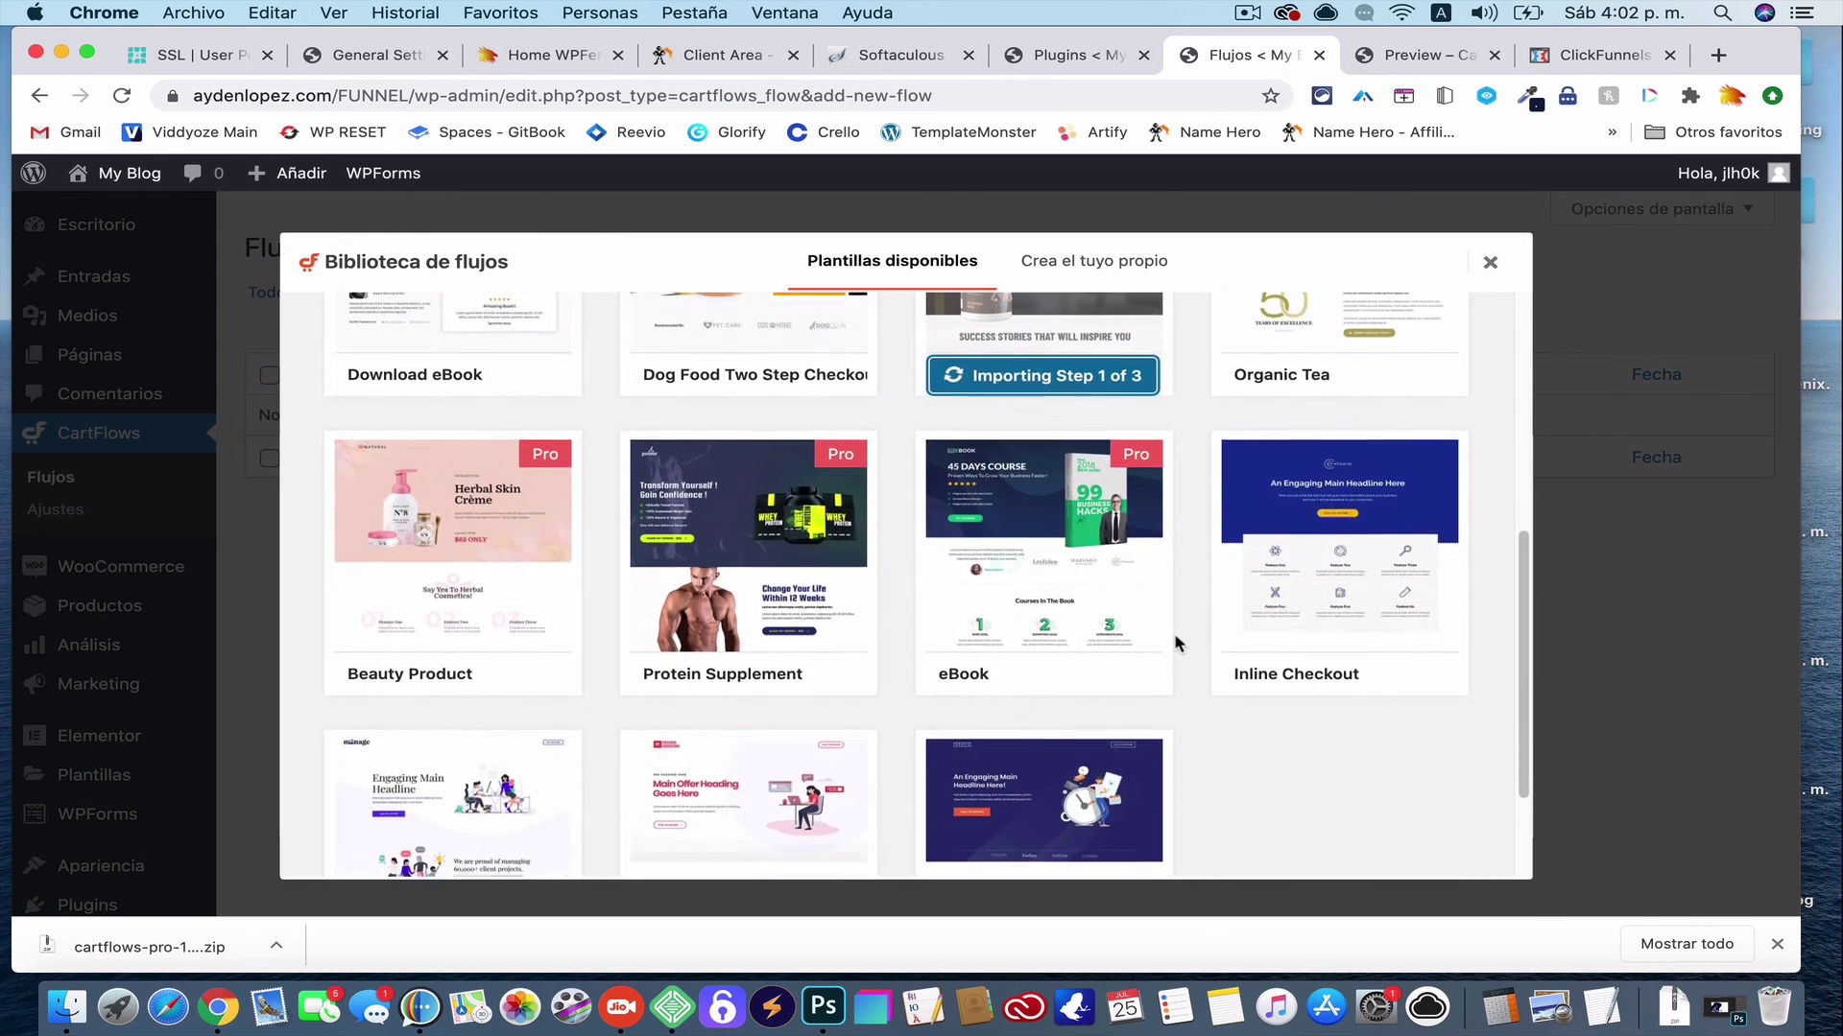
scroll(1178, 643, down, 4)
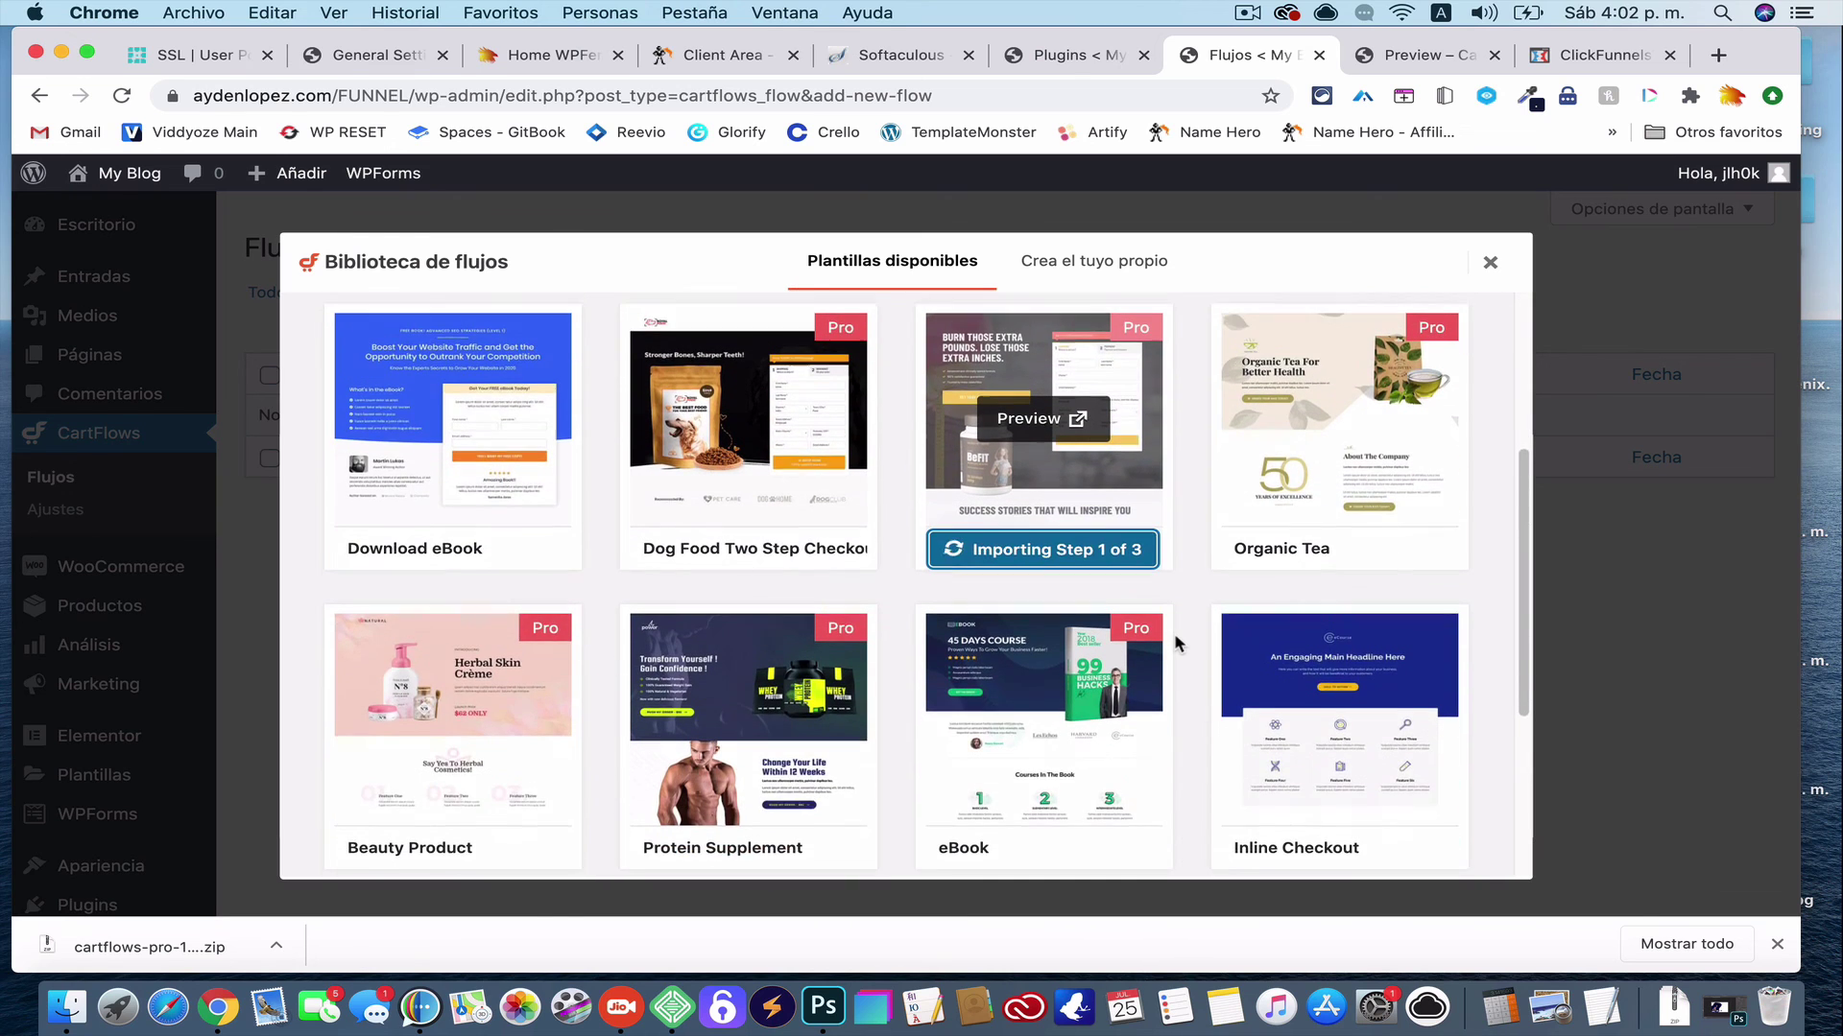
scroll(1177, 641, down, 2)
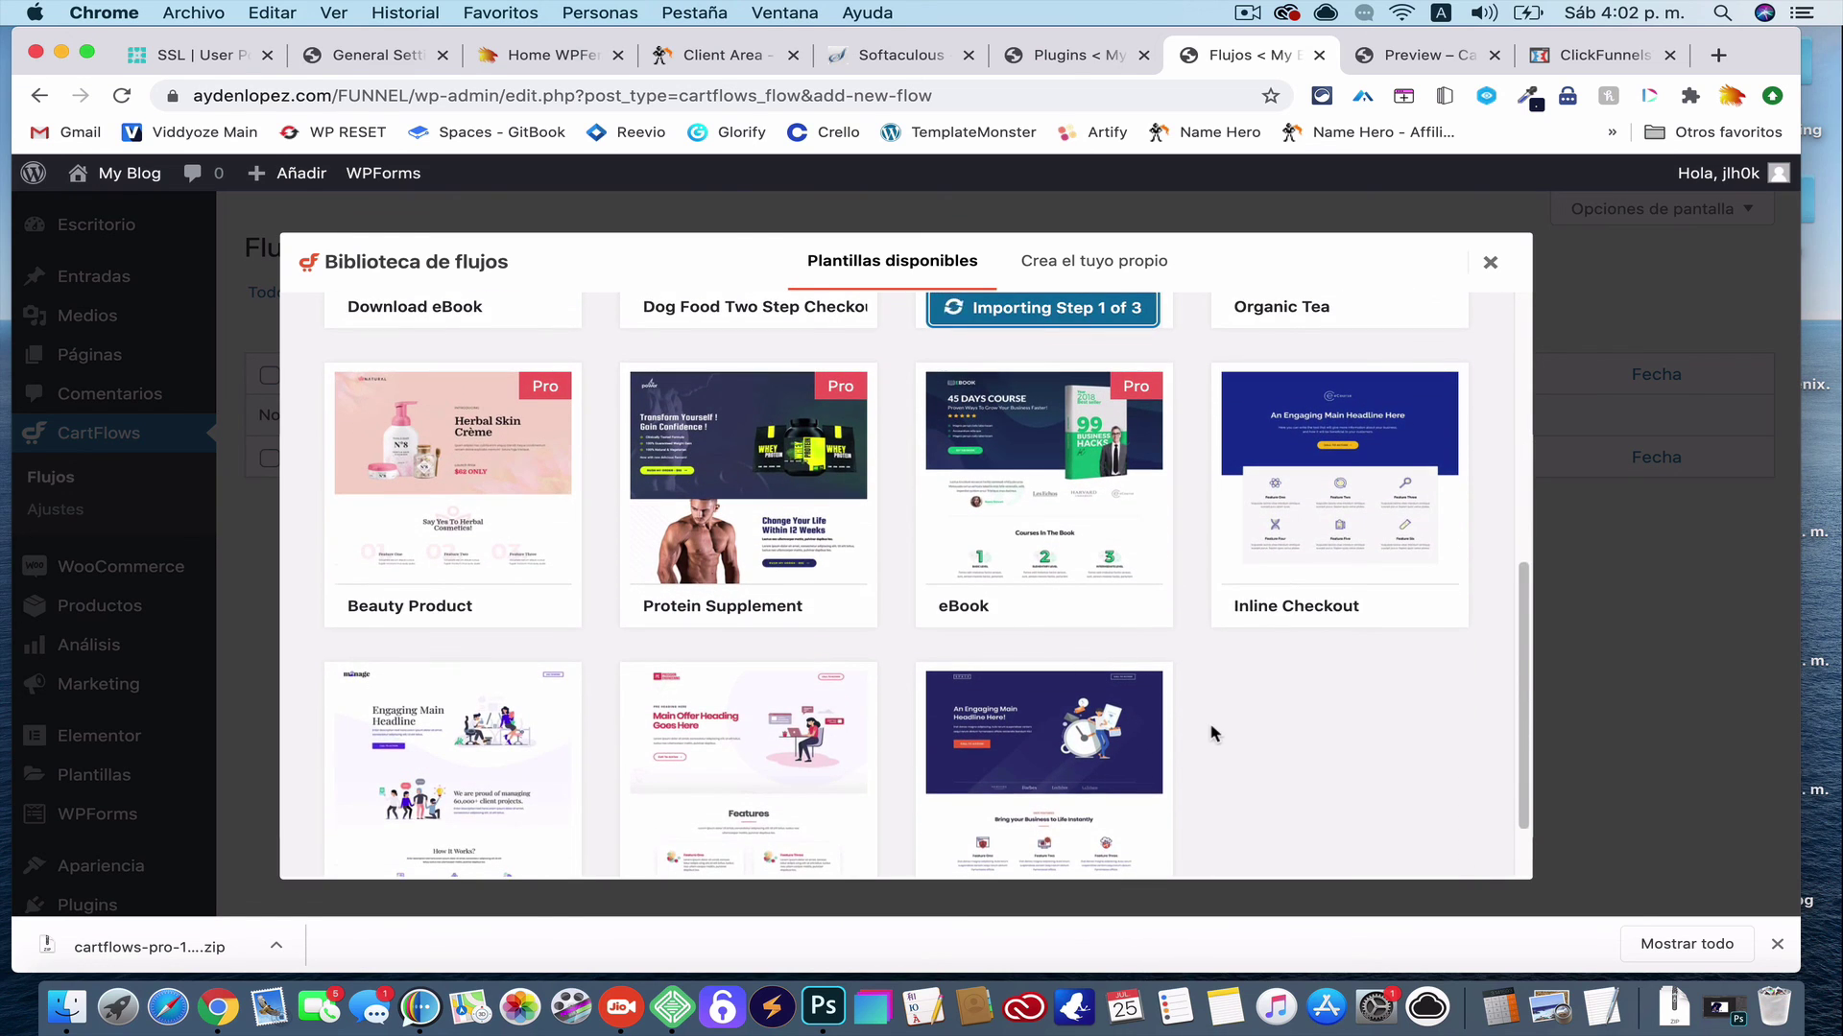
scroll(1214, 734, down, 1)
scroll(1211, 734, up, 5)
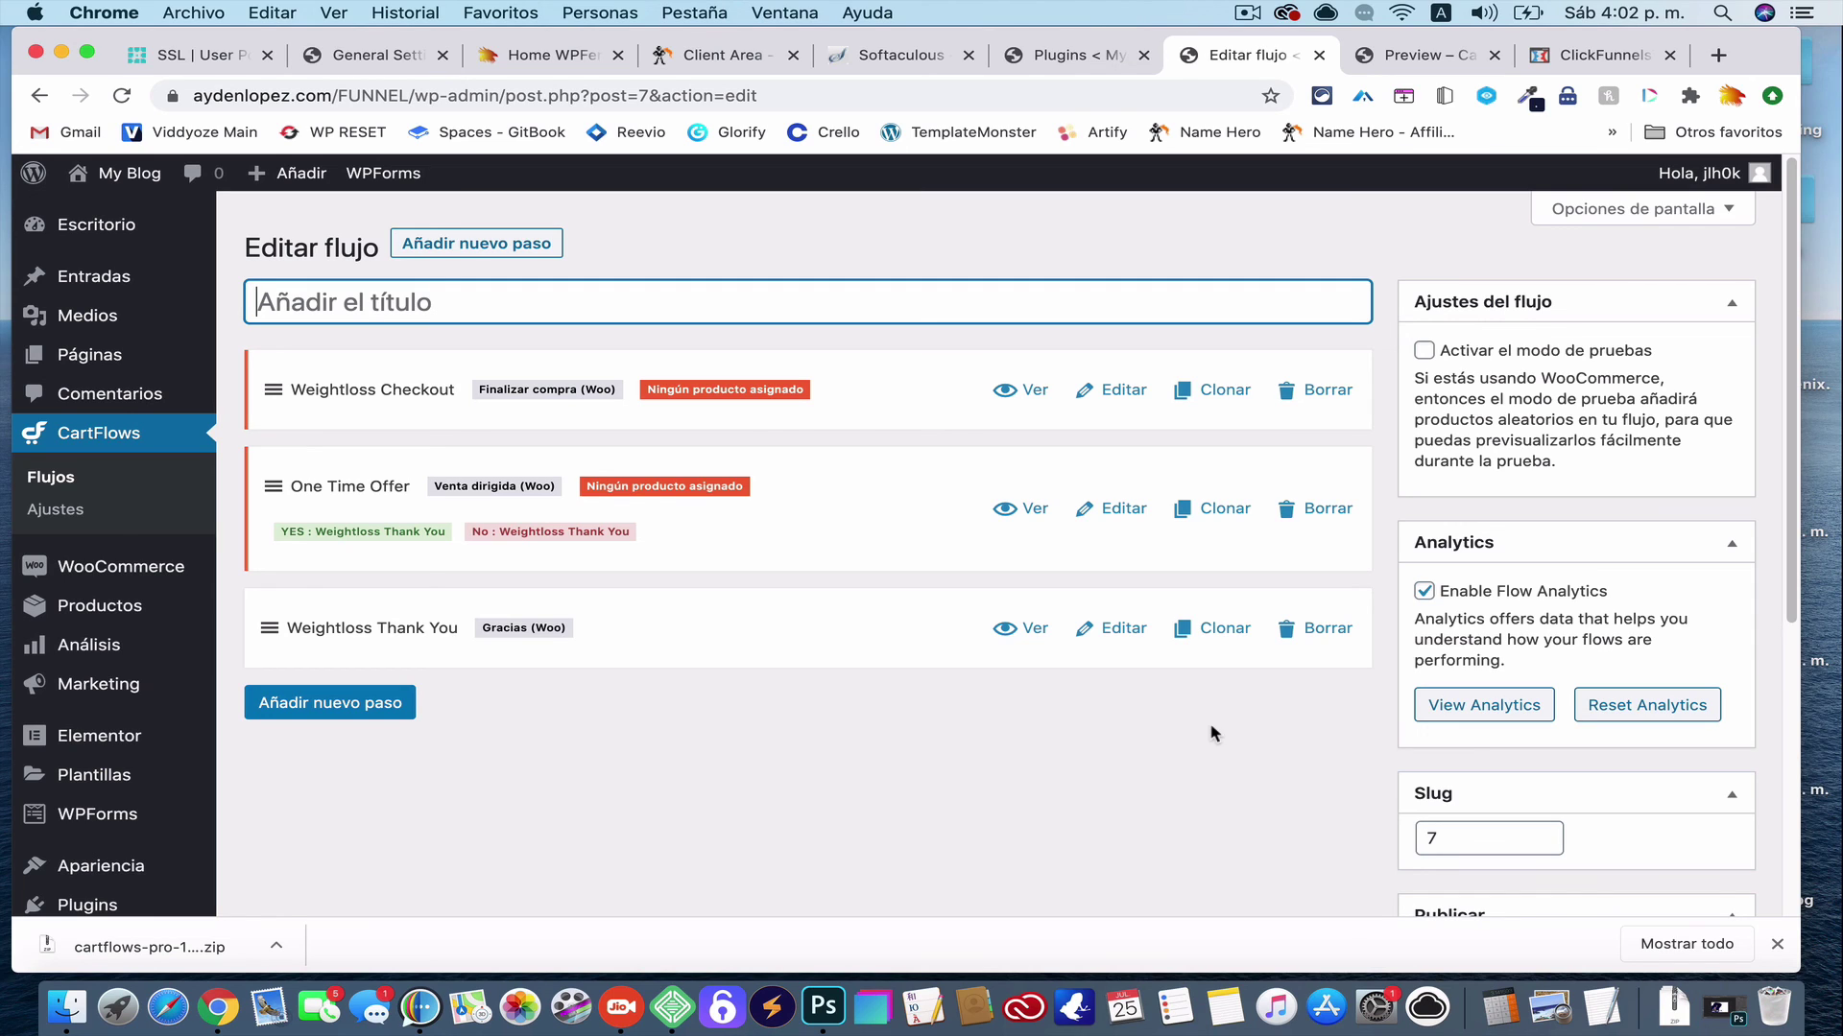
Title the imported flow "Pierde peso" and save the flow
text(Pie)
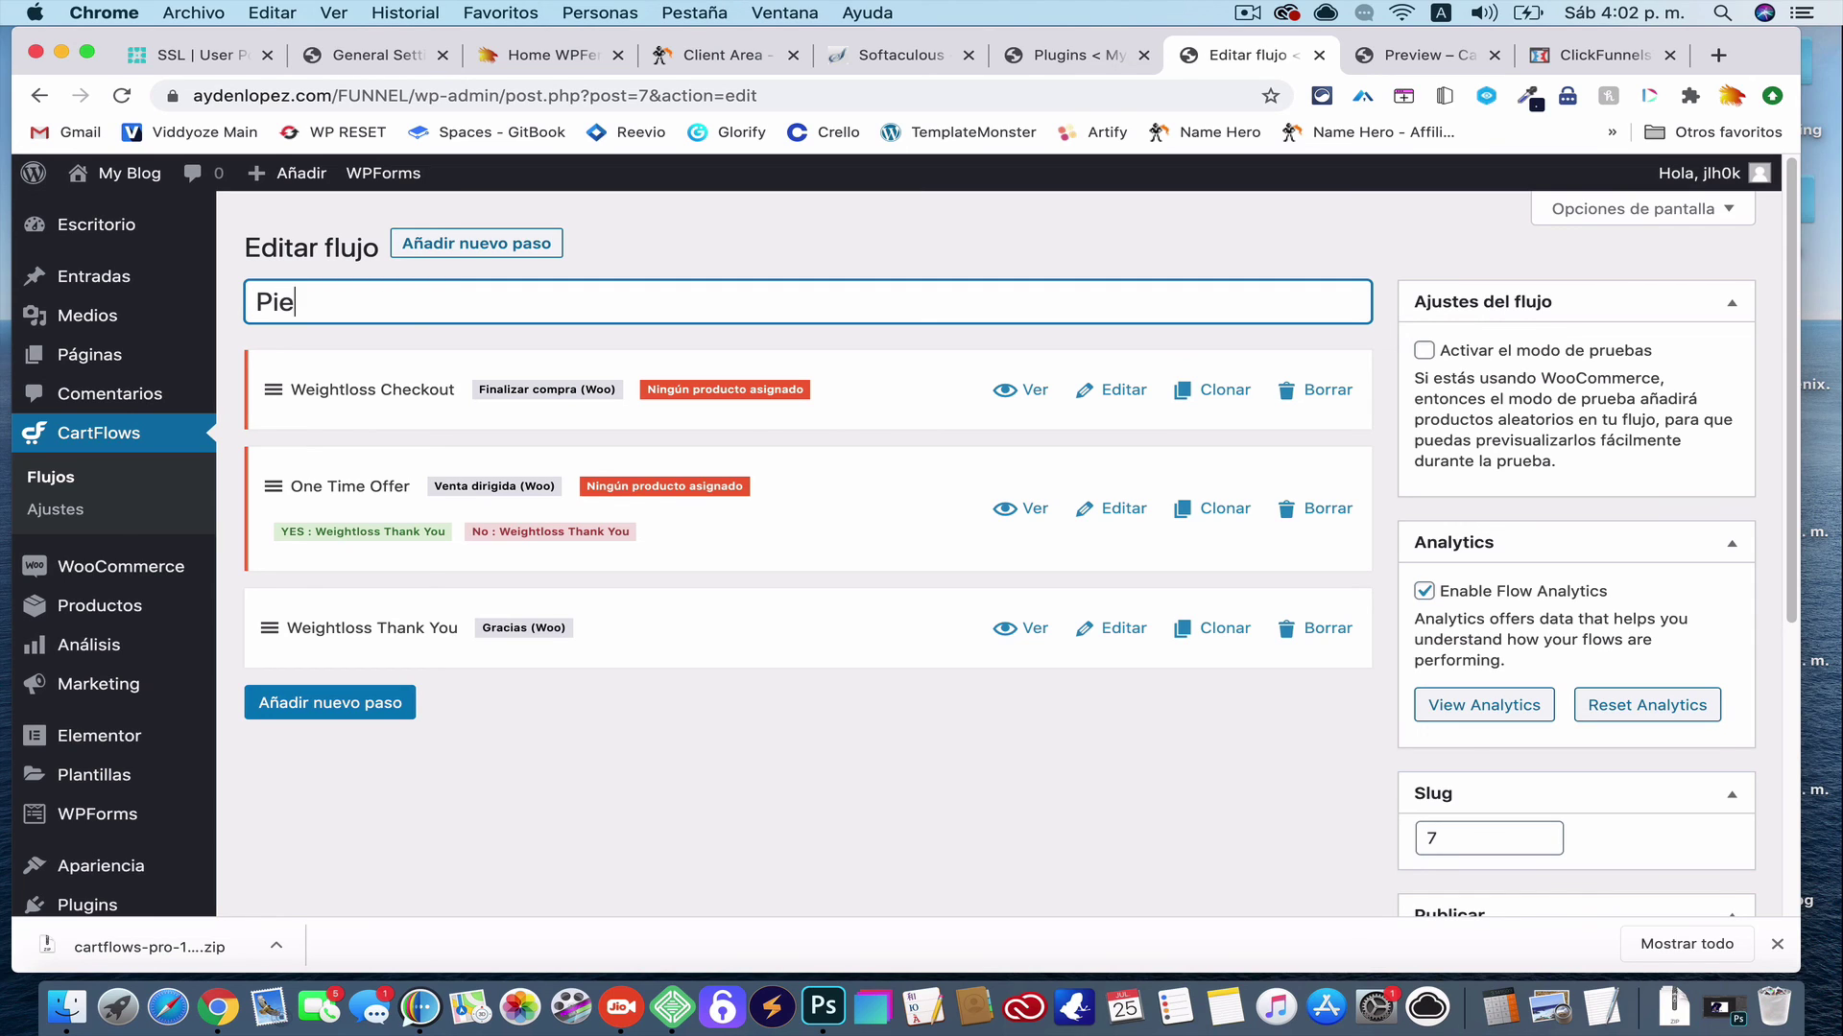
text(rde peso)
scroll(1261, 726, down, 5)
click(1680, 801)
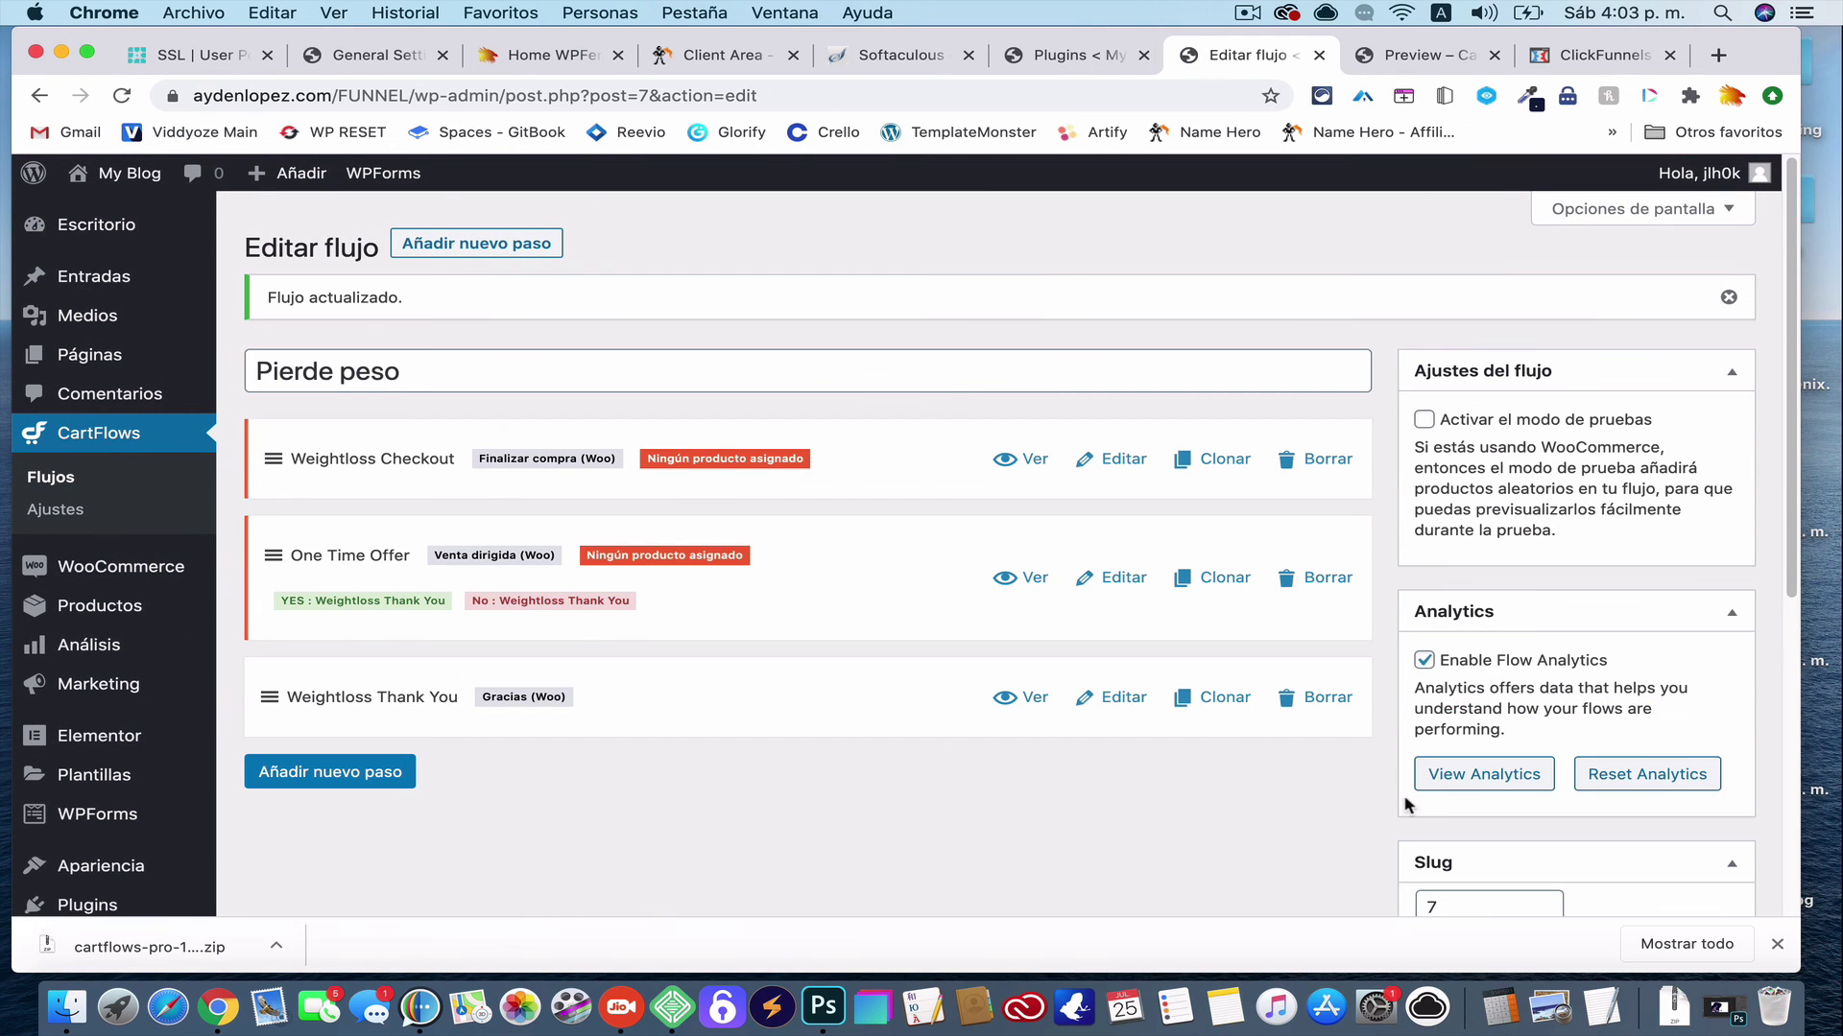
scroll(1523, 787, down, 10)
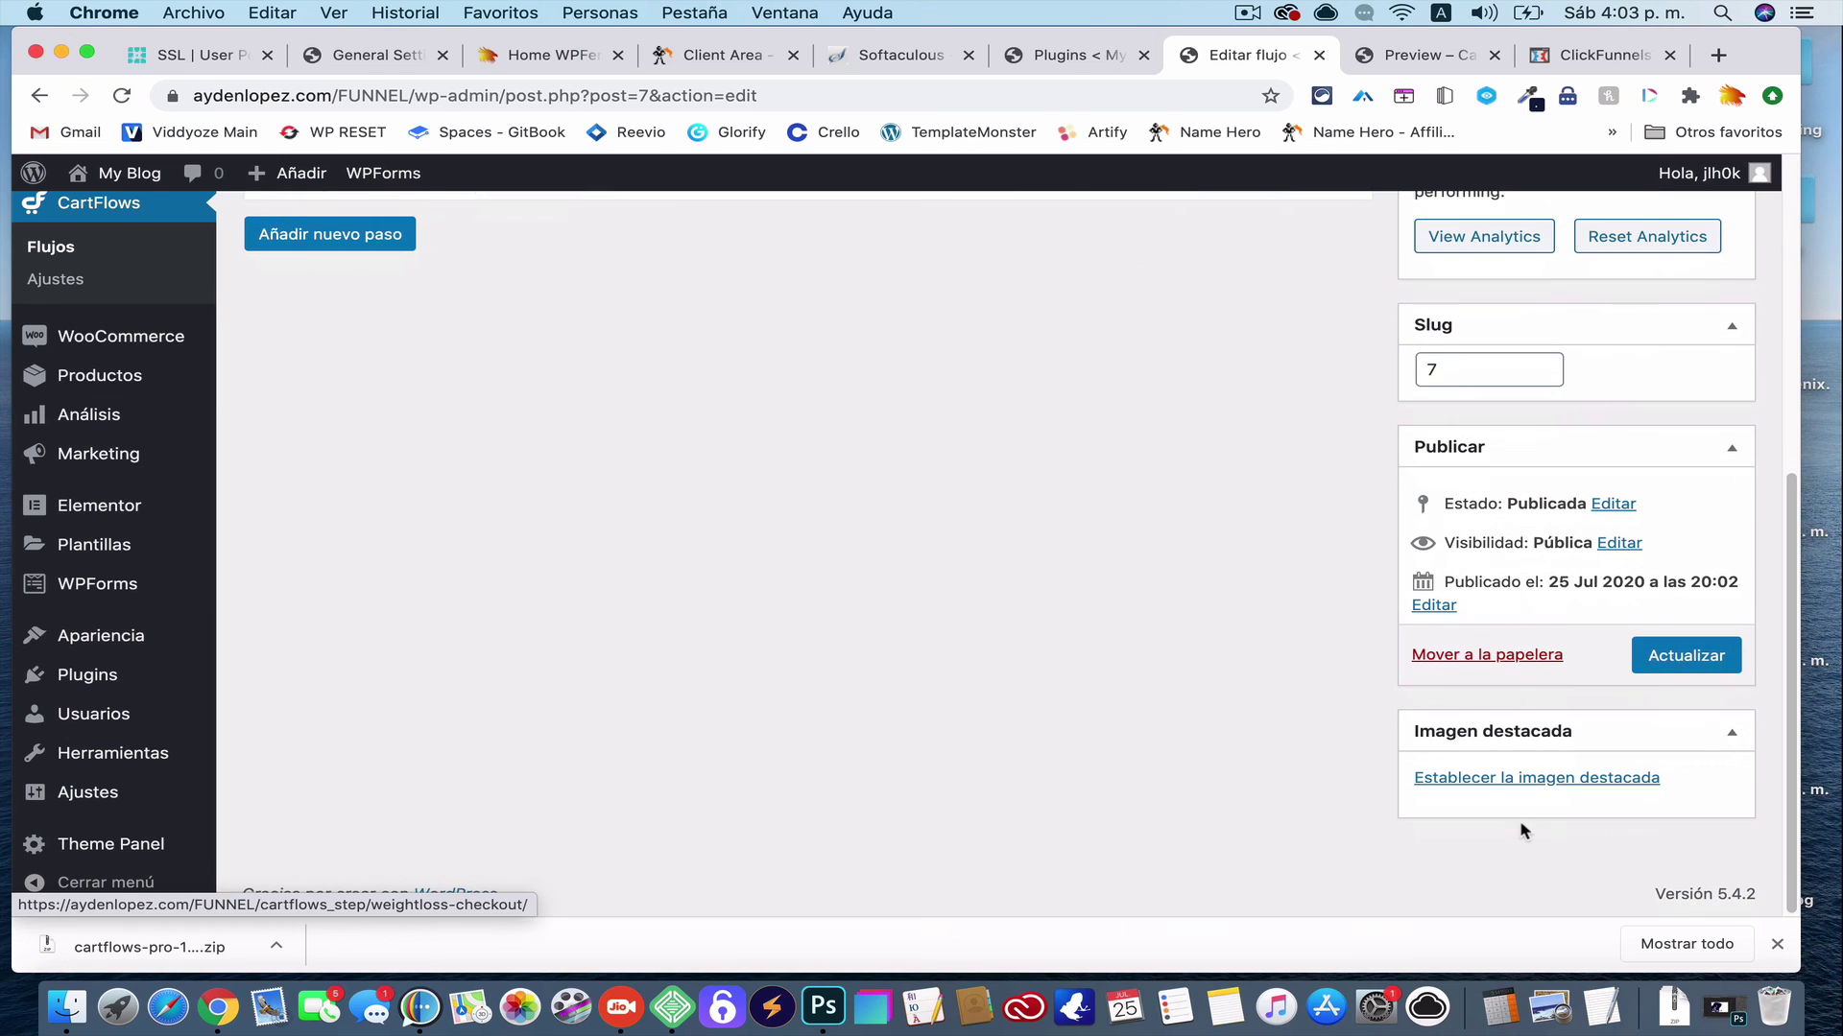
scroll(1215, 601, up, 10)
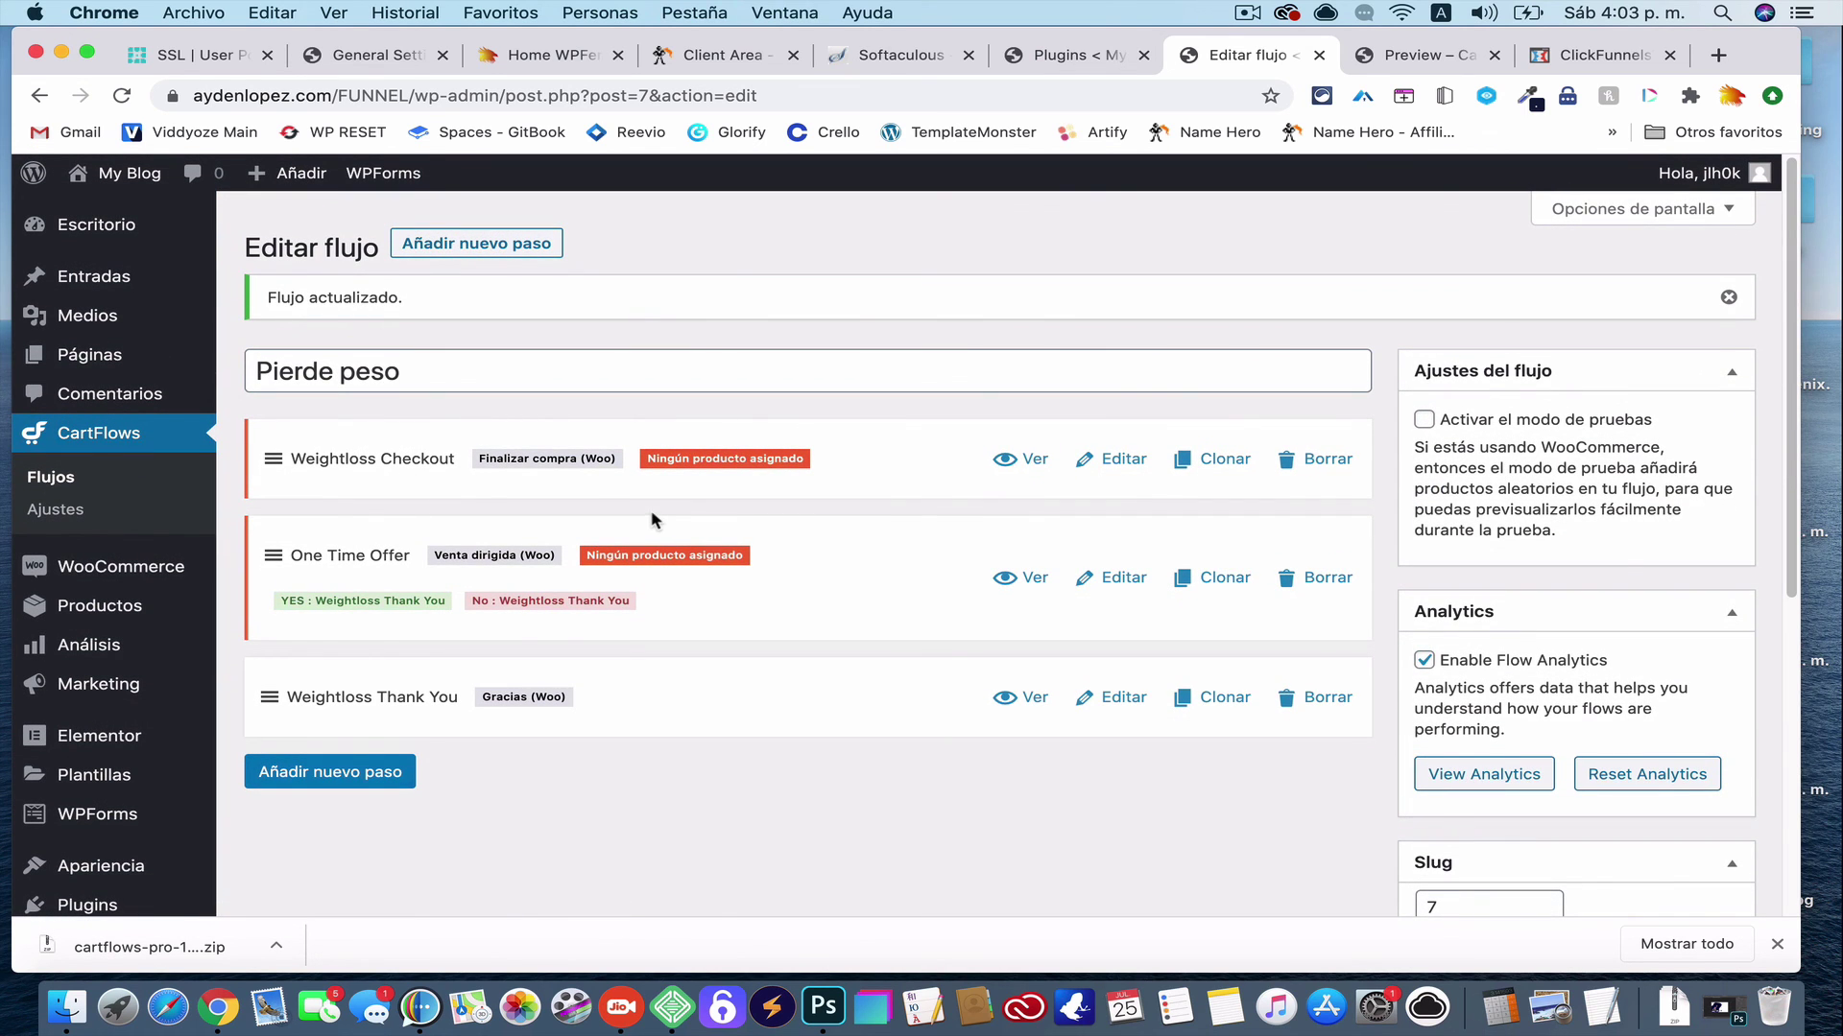
View the live Weightloss Checkout page and compare its Shipping and Payment sections and the content below
click(1019, 465)
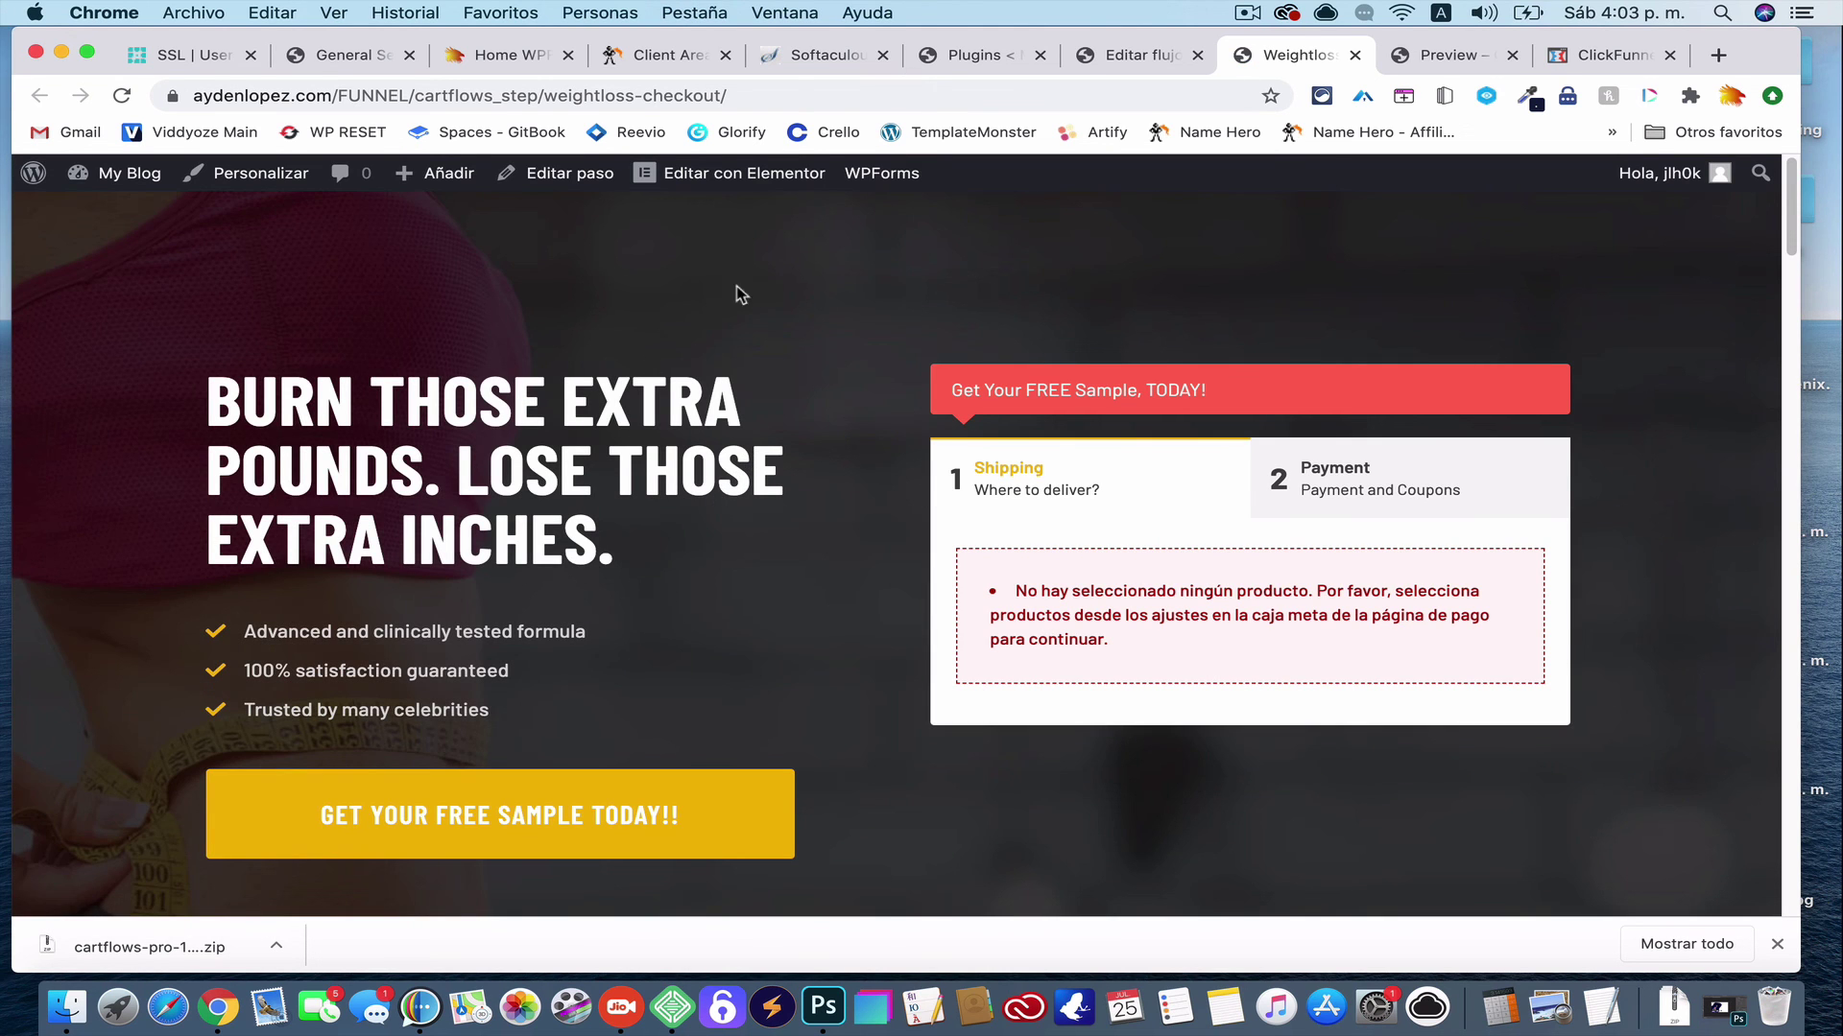
scroll(950, 543, down, 5)
scroll(952, 544, up, 4)
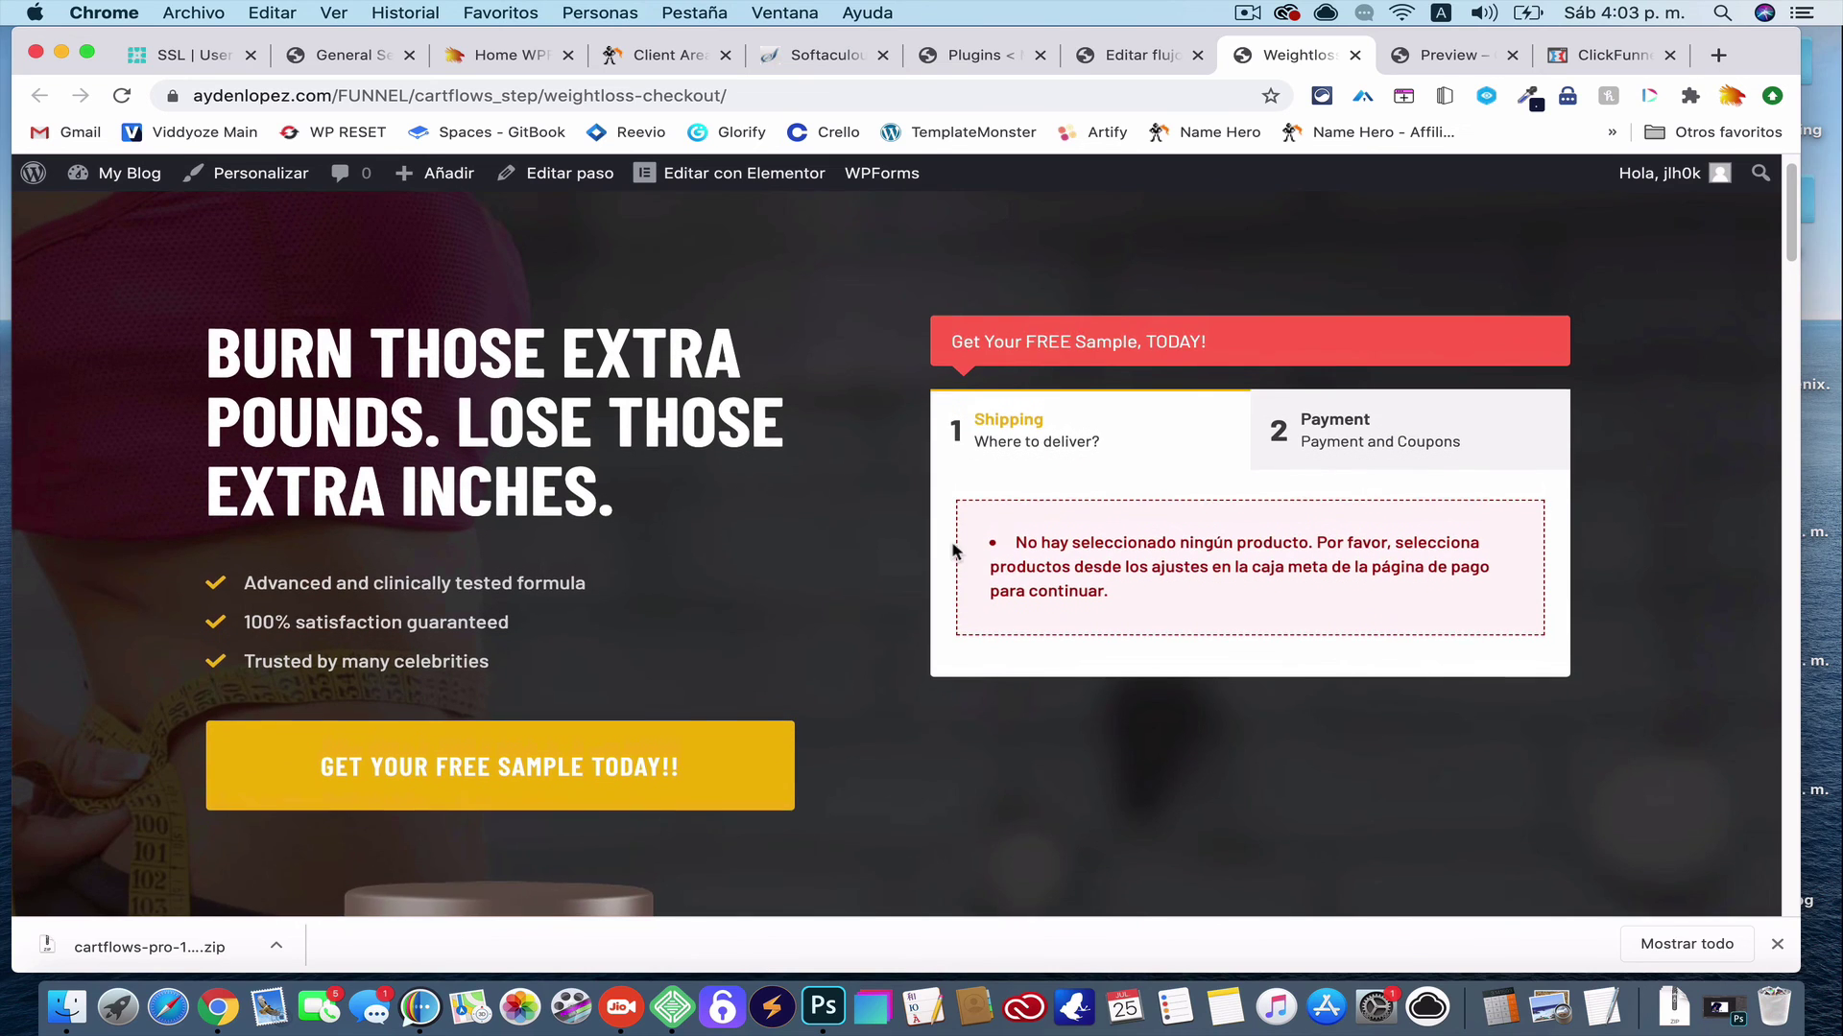
scroll(955, 550, up, 1)
click(1354, 473)
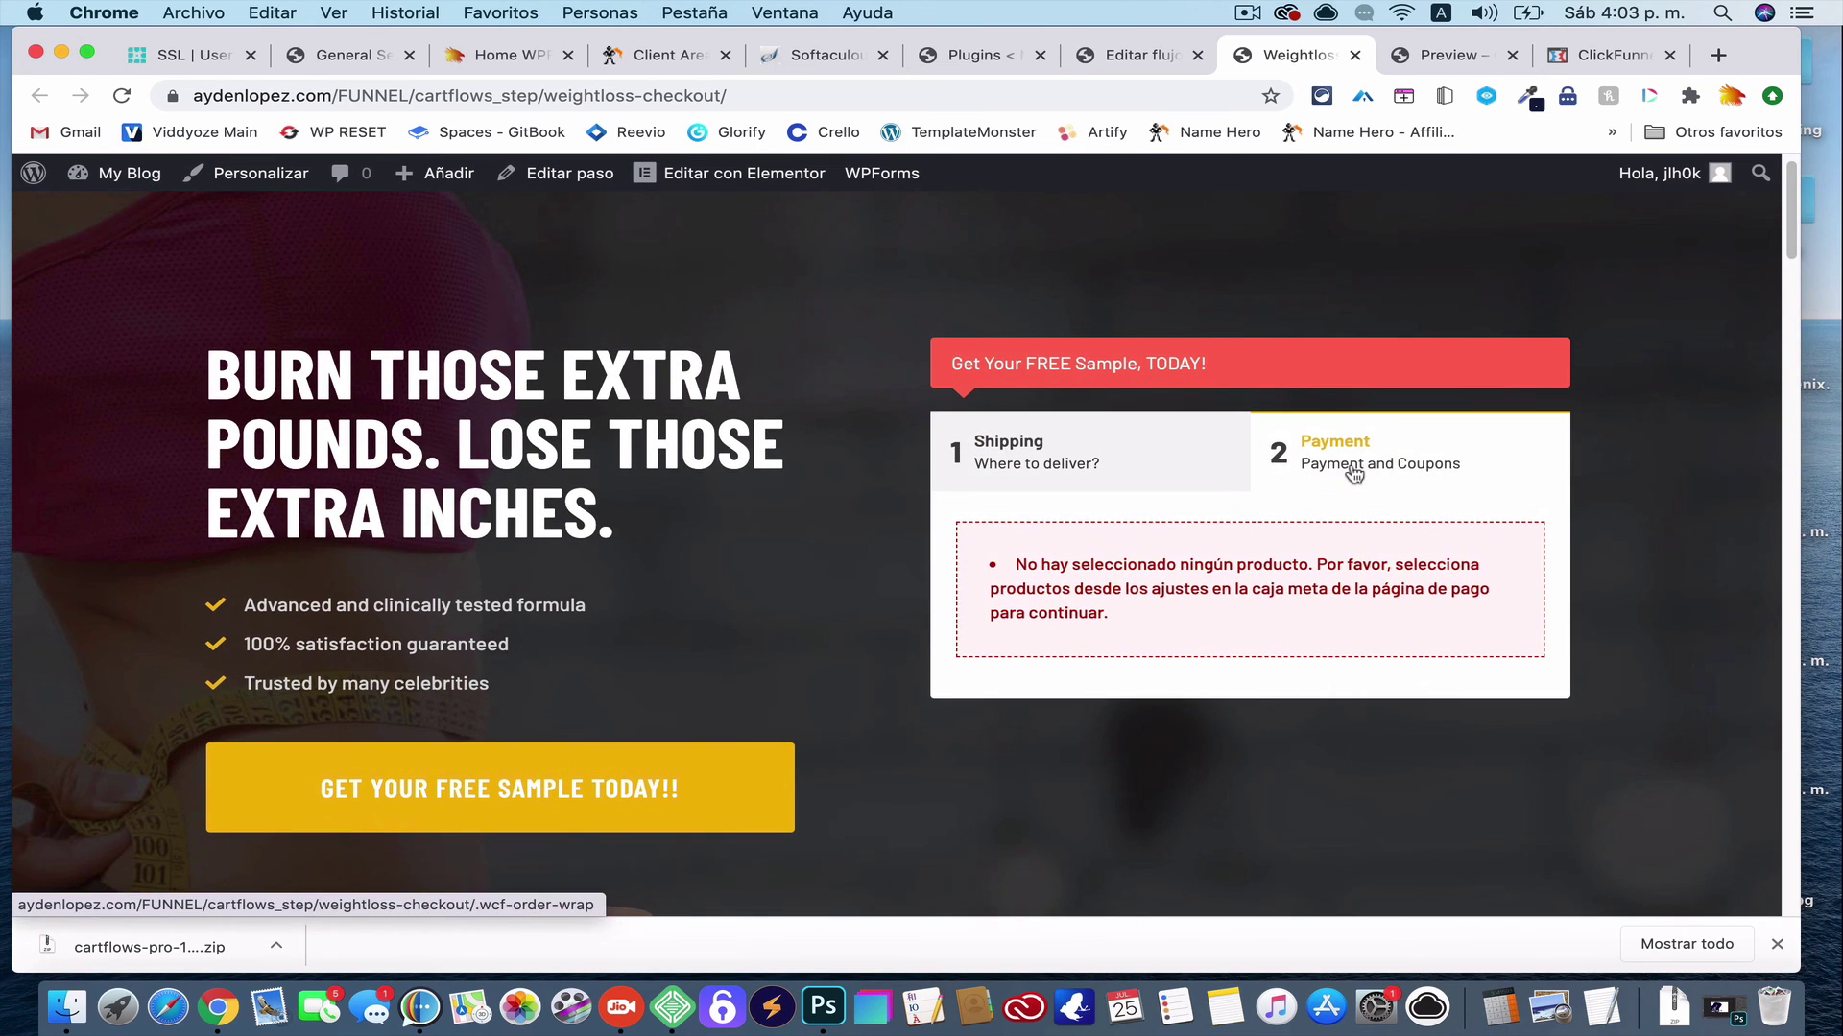
click(1104, 475)
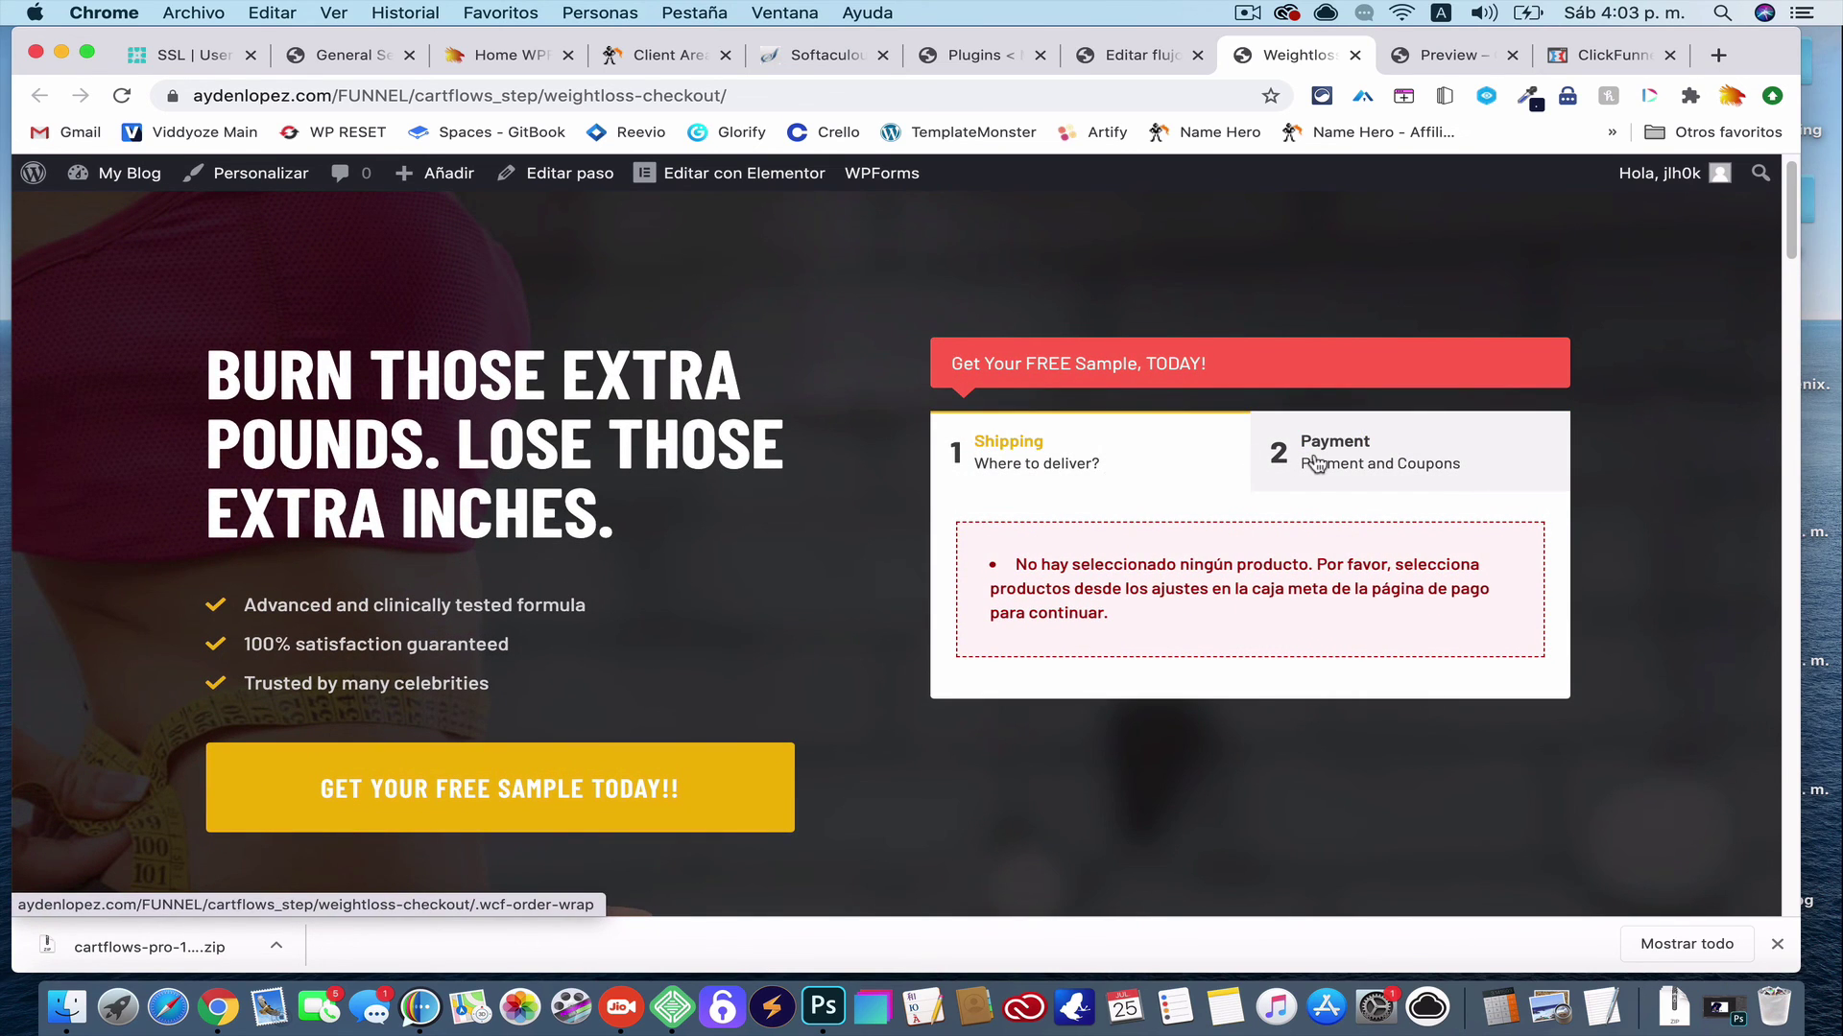
click(1288, 461)
click(1059, 468)
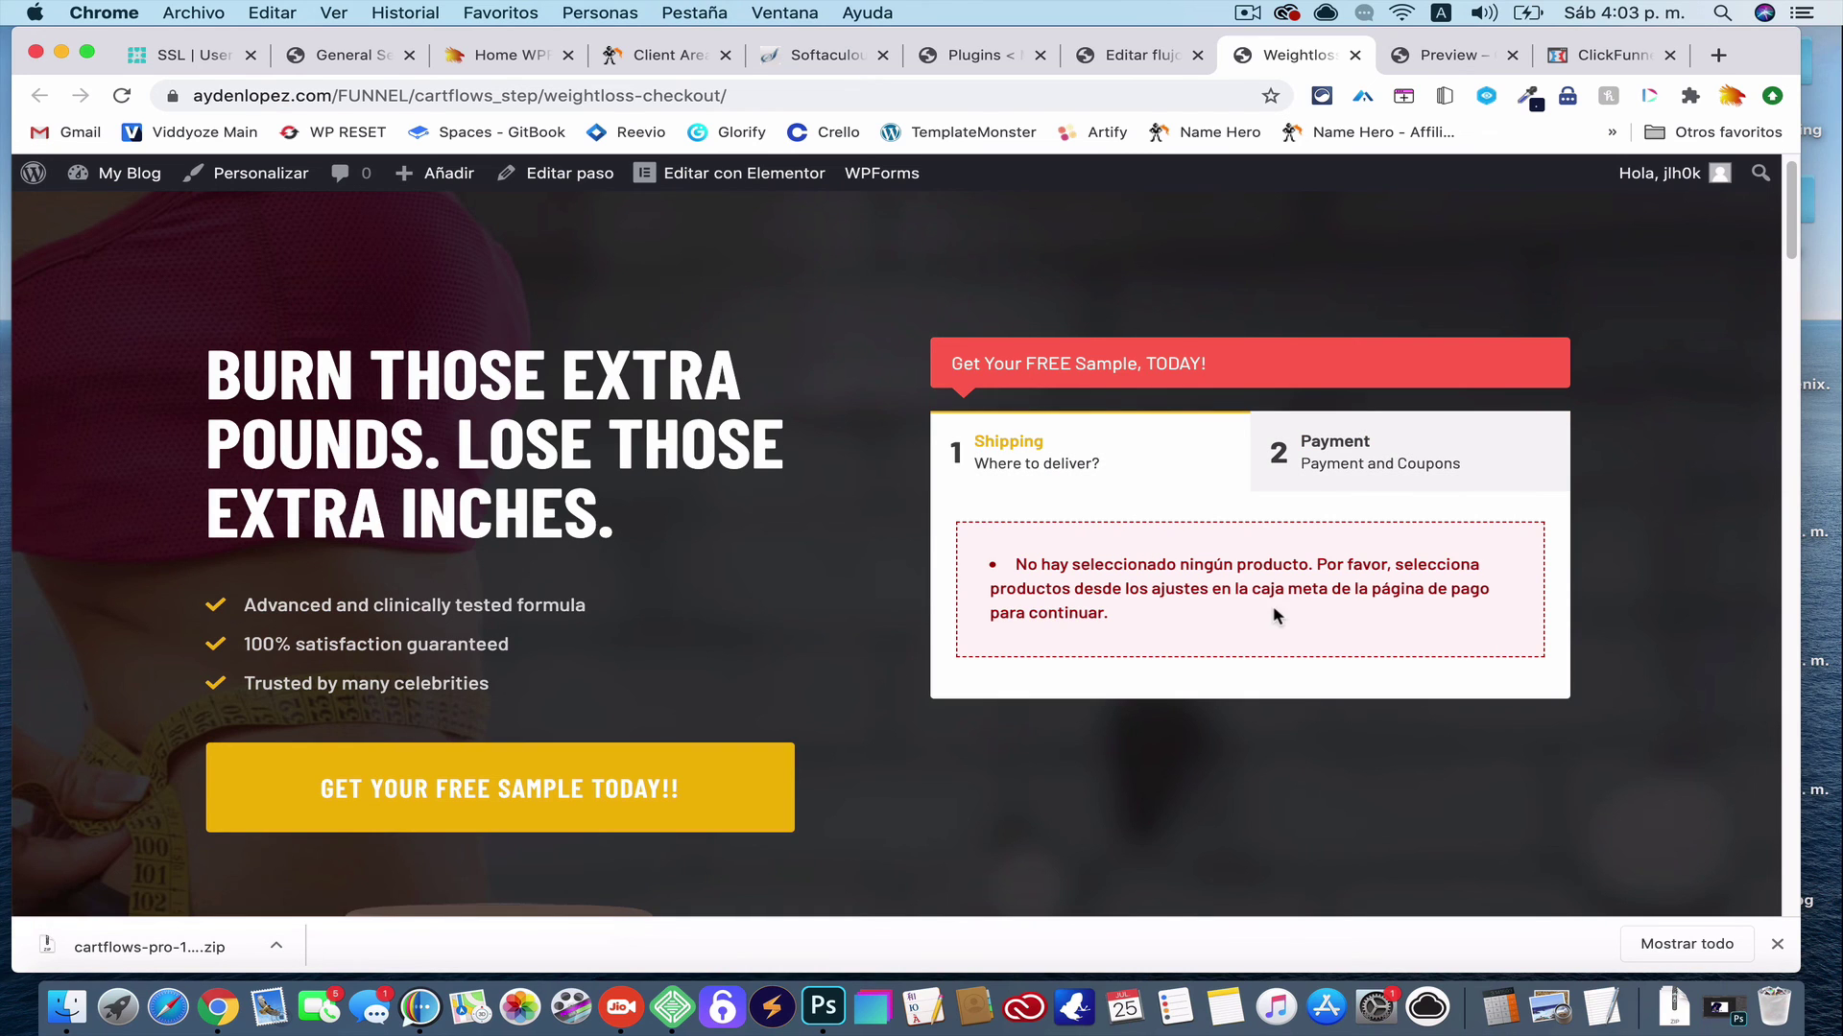
click(1341, 456)
click(1089, 465)
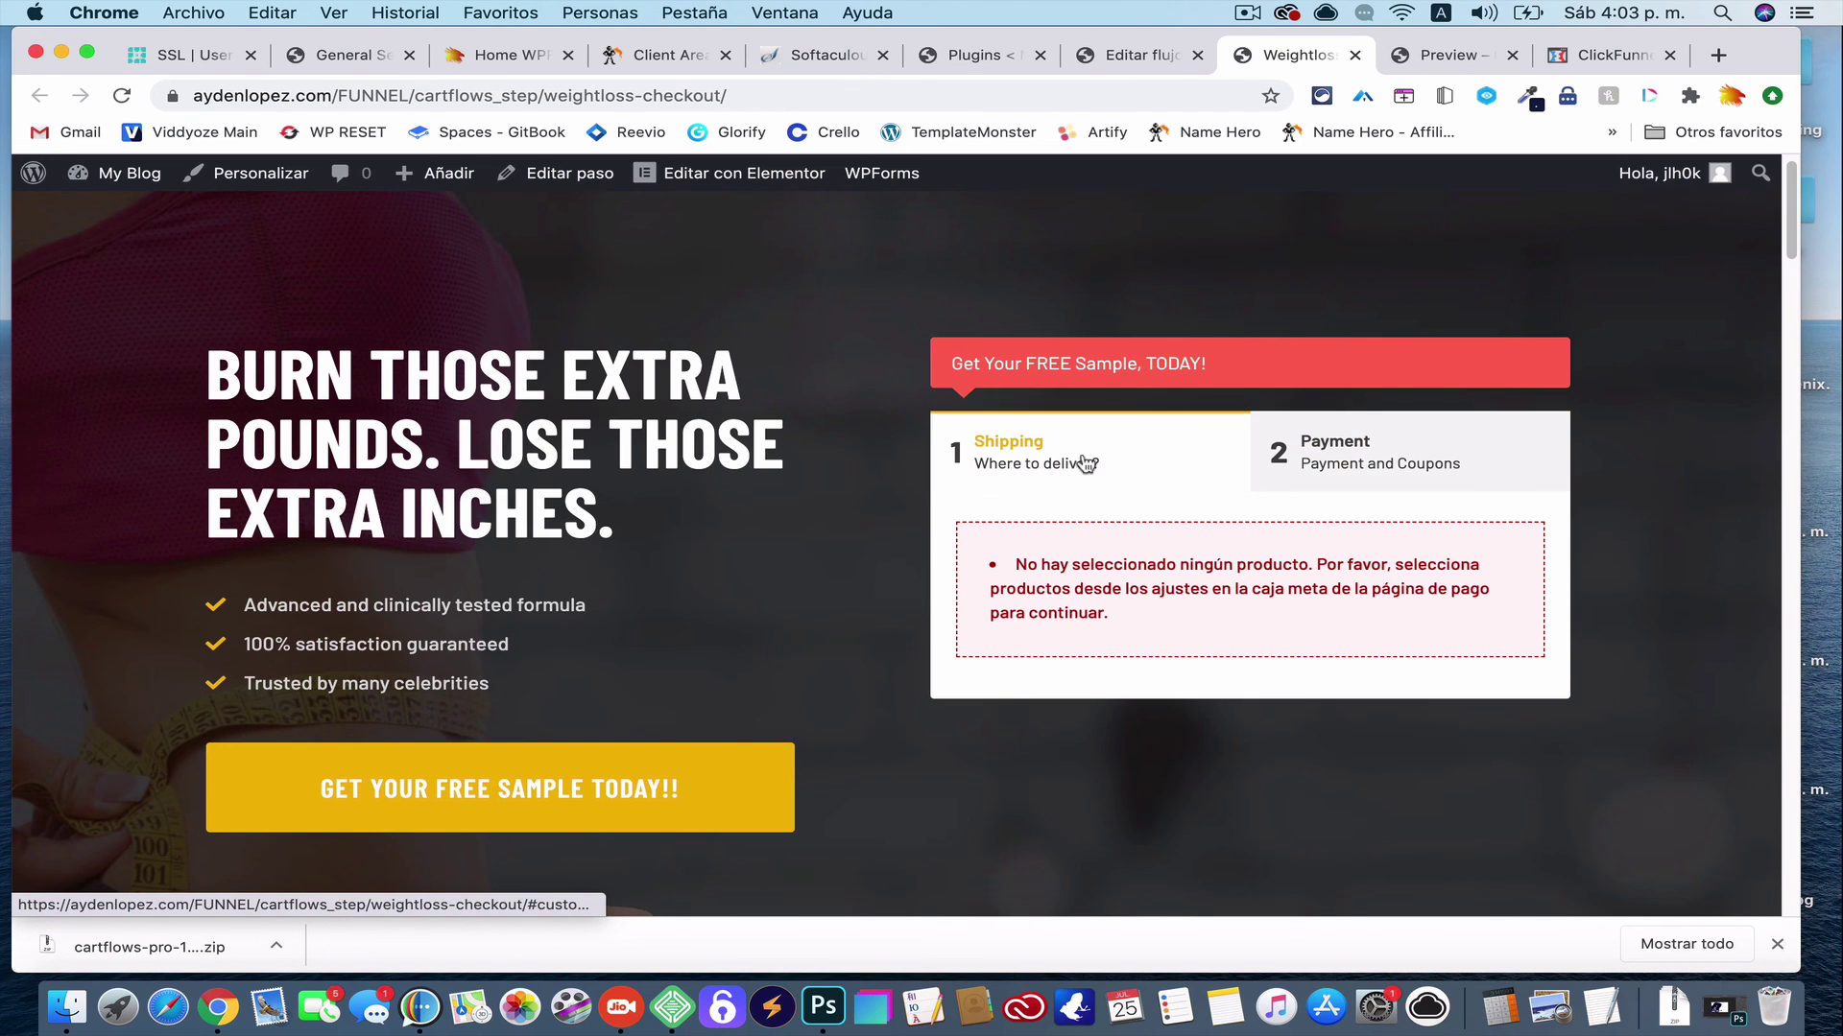
click(1344, 453)
scroll(1135, 682, down, 10)
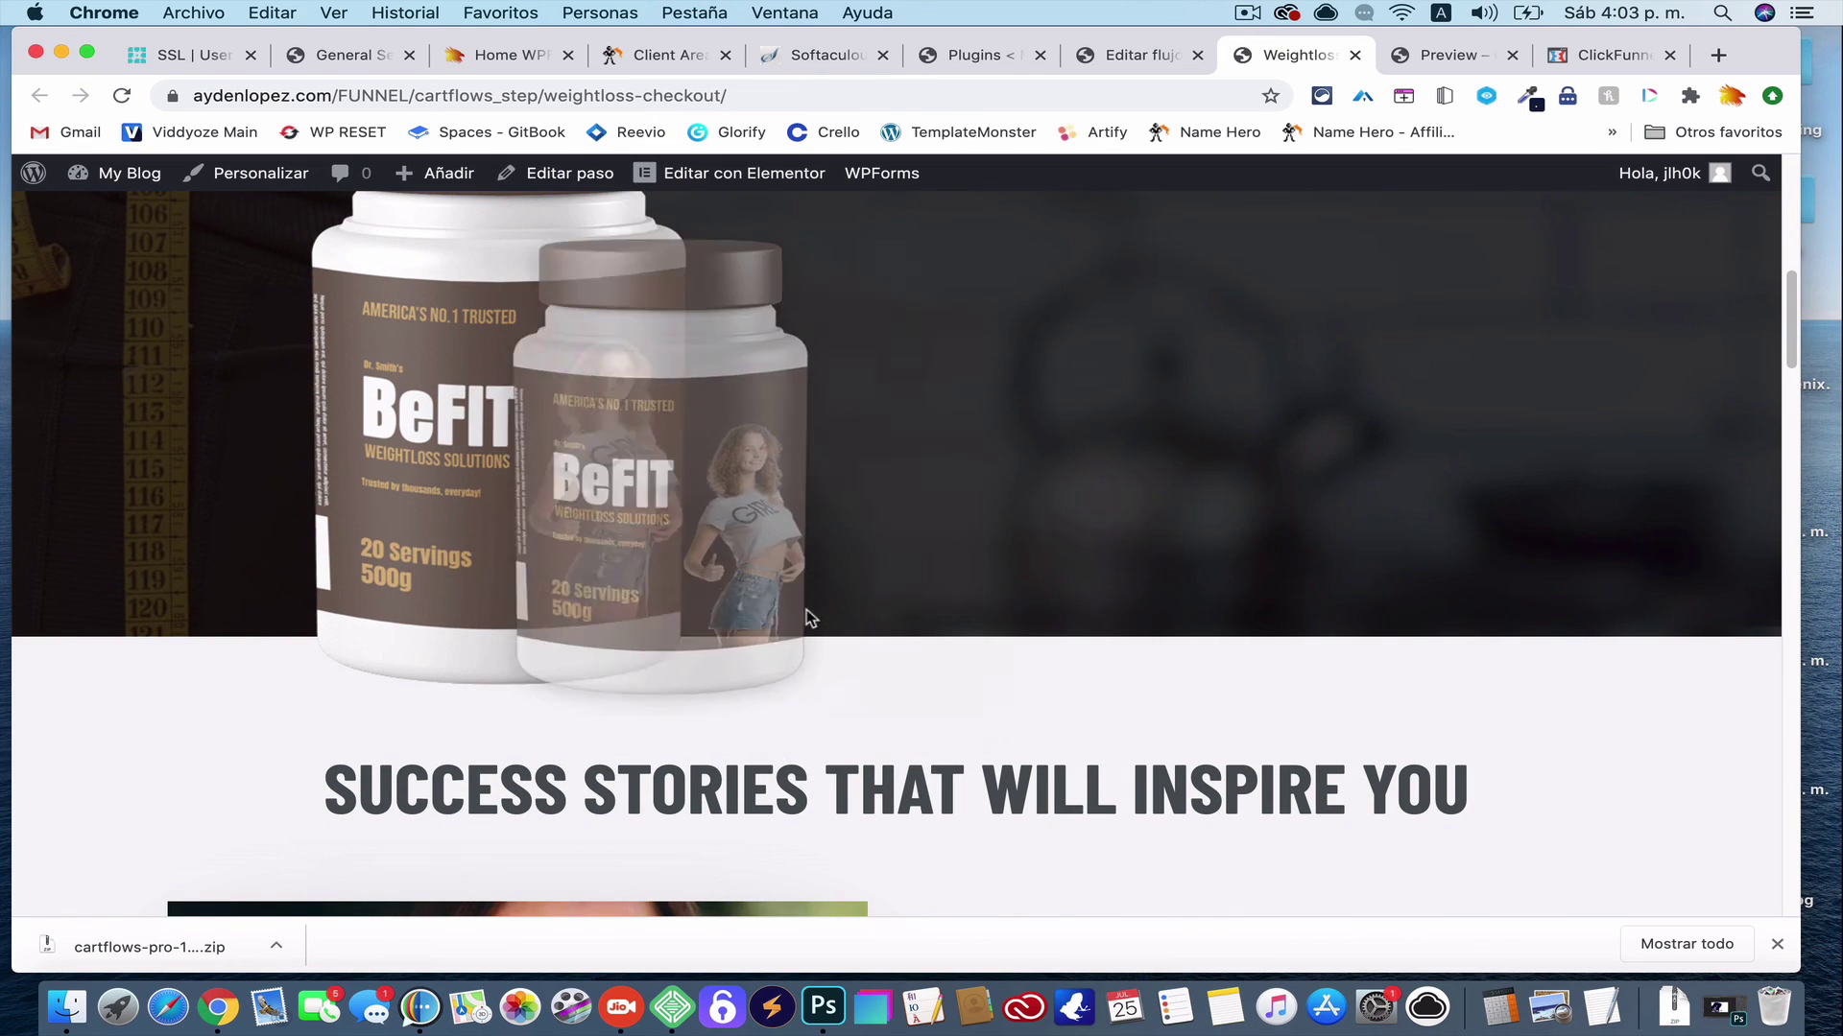
Start a new WooCommerce product in the already open site admin and name it "peso1"
click(1132, 55)
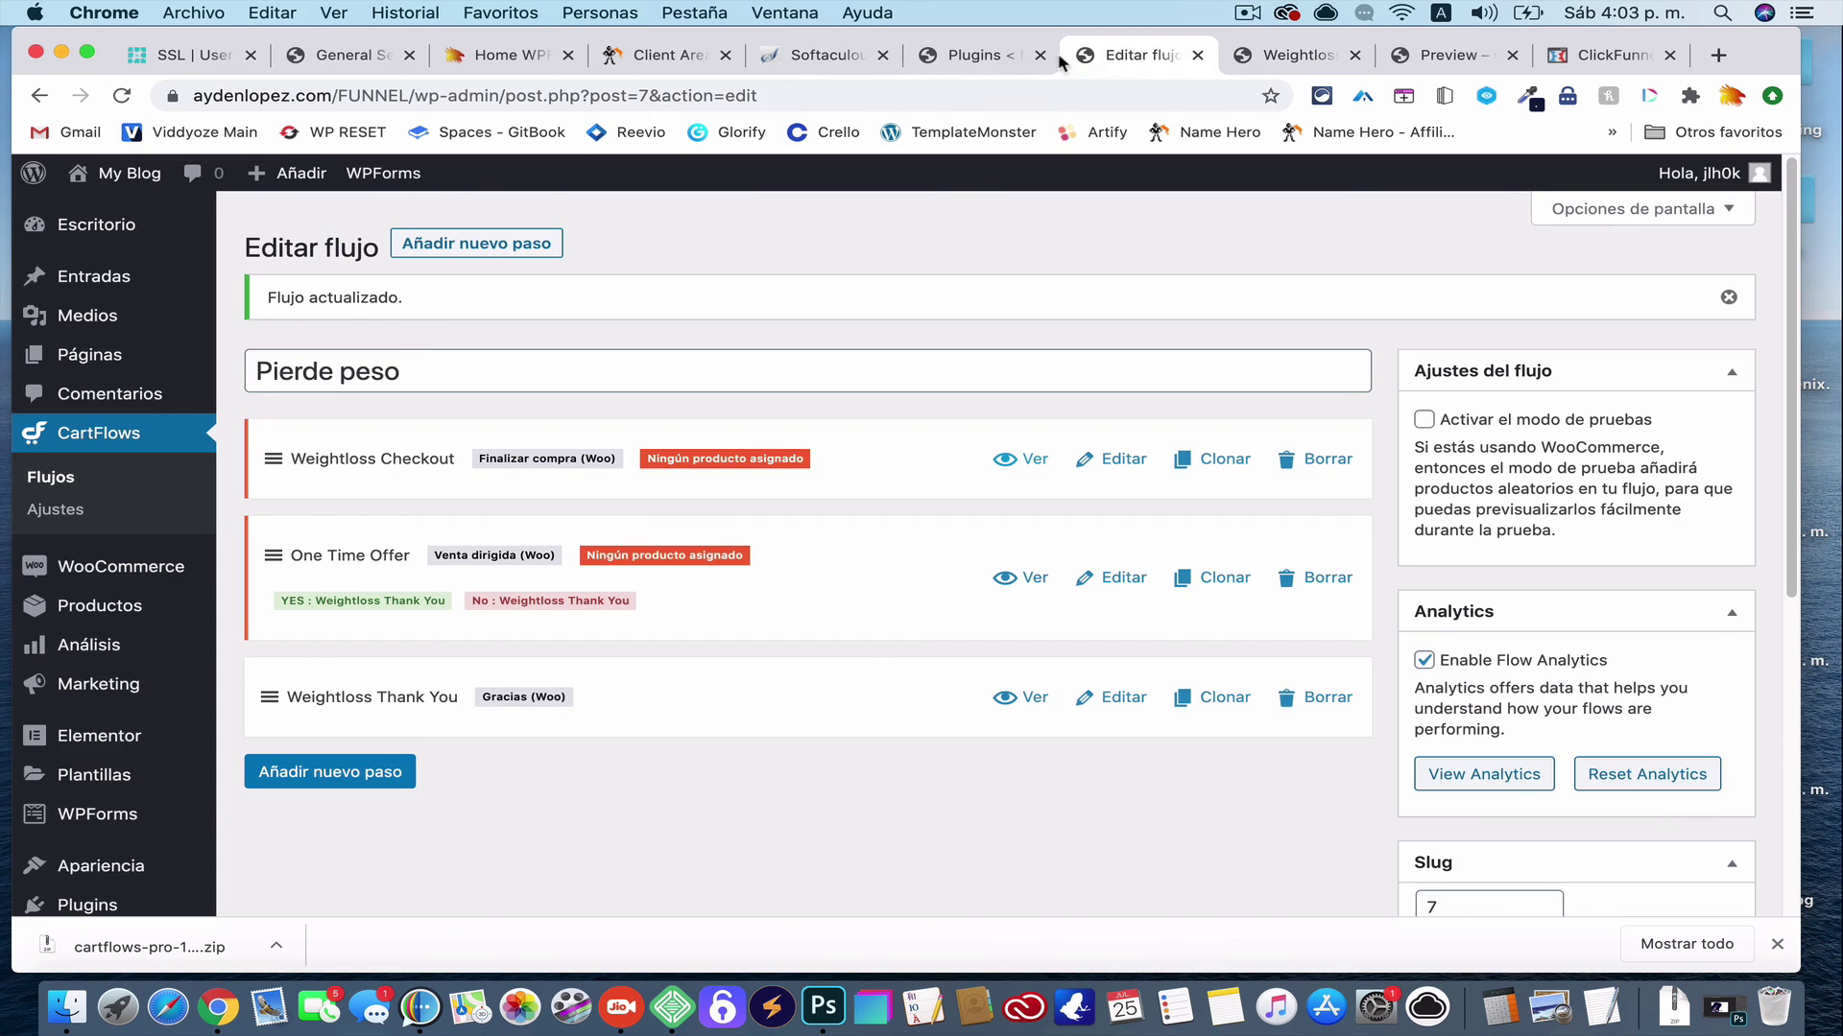
click(979, 56)
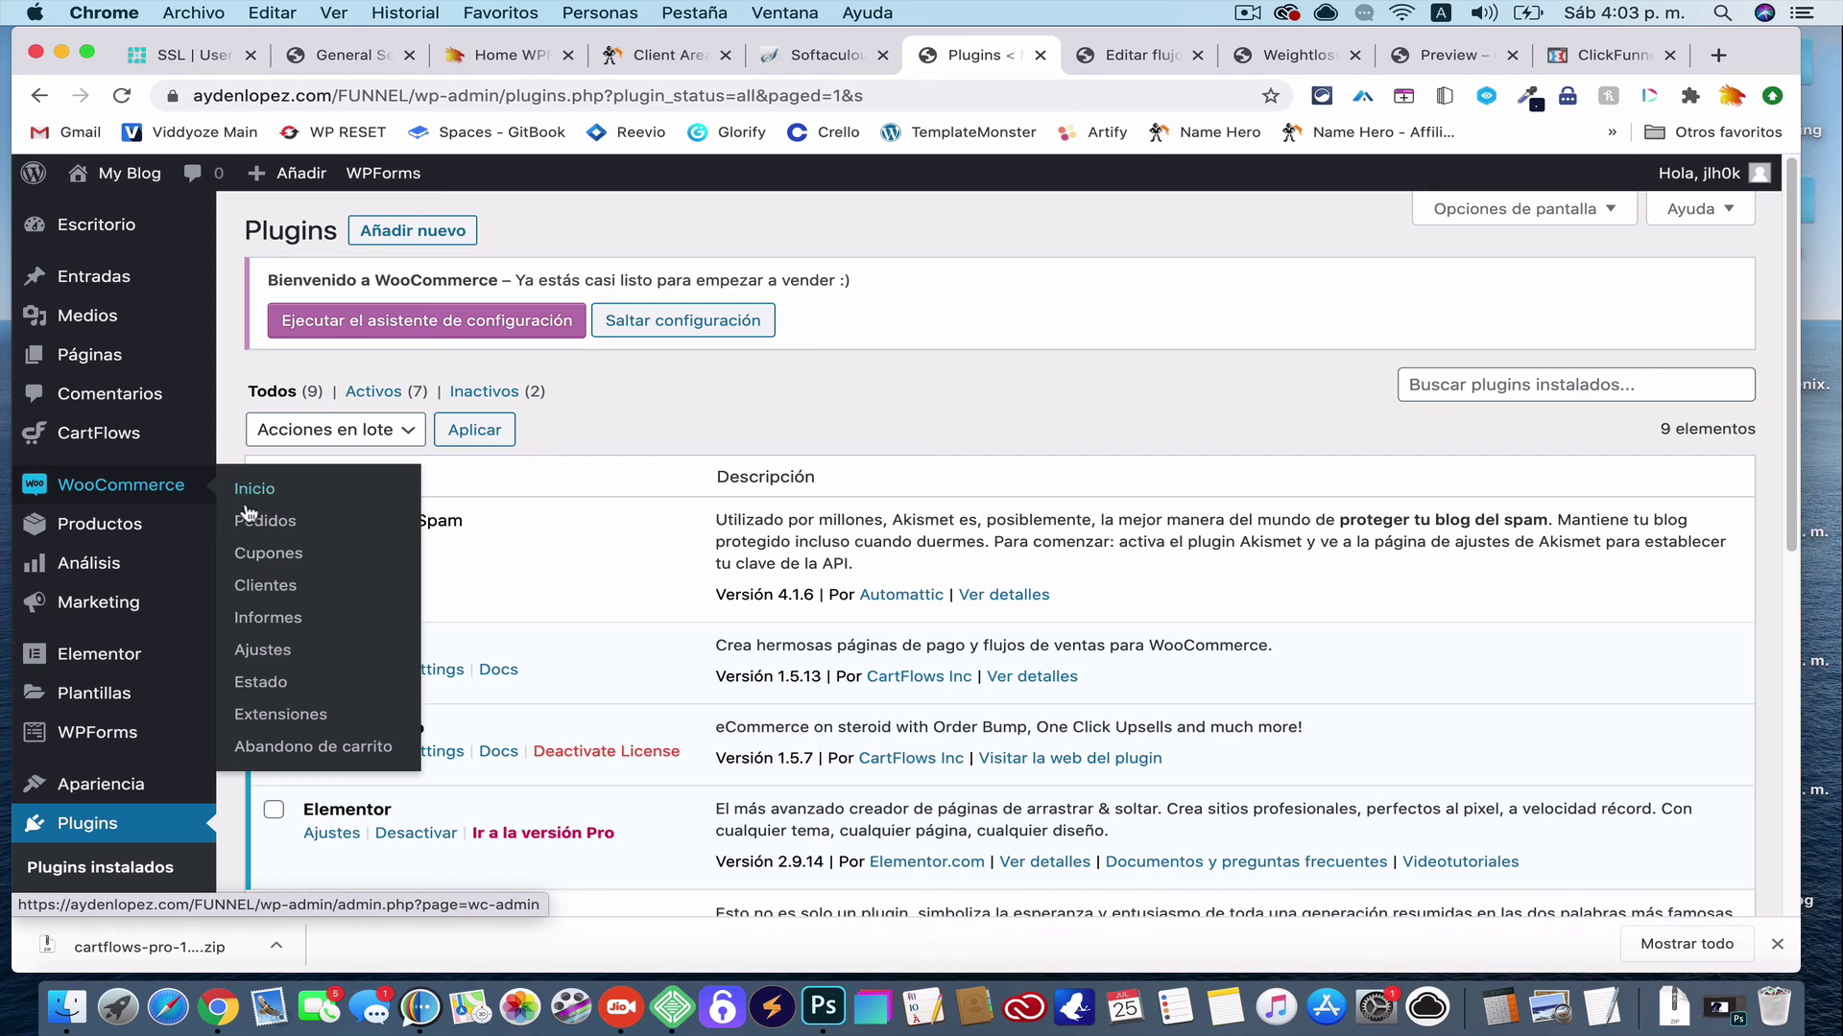
mouse_move(168, 525)
click(279, 564)
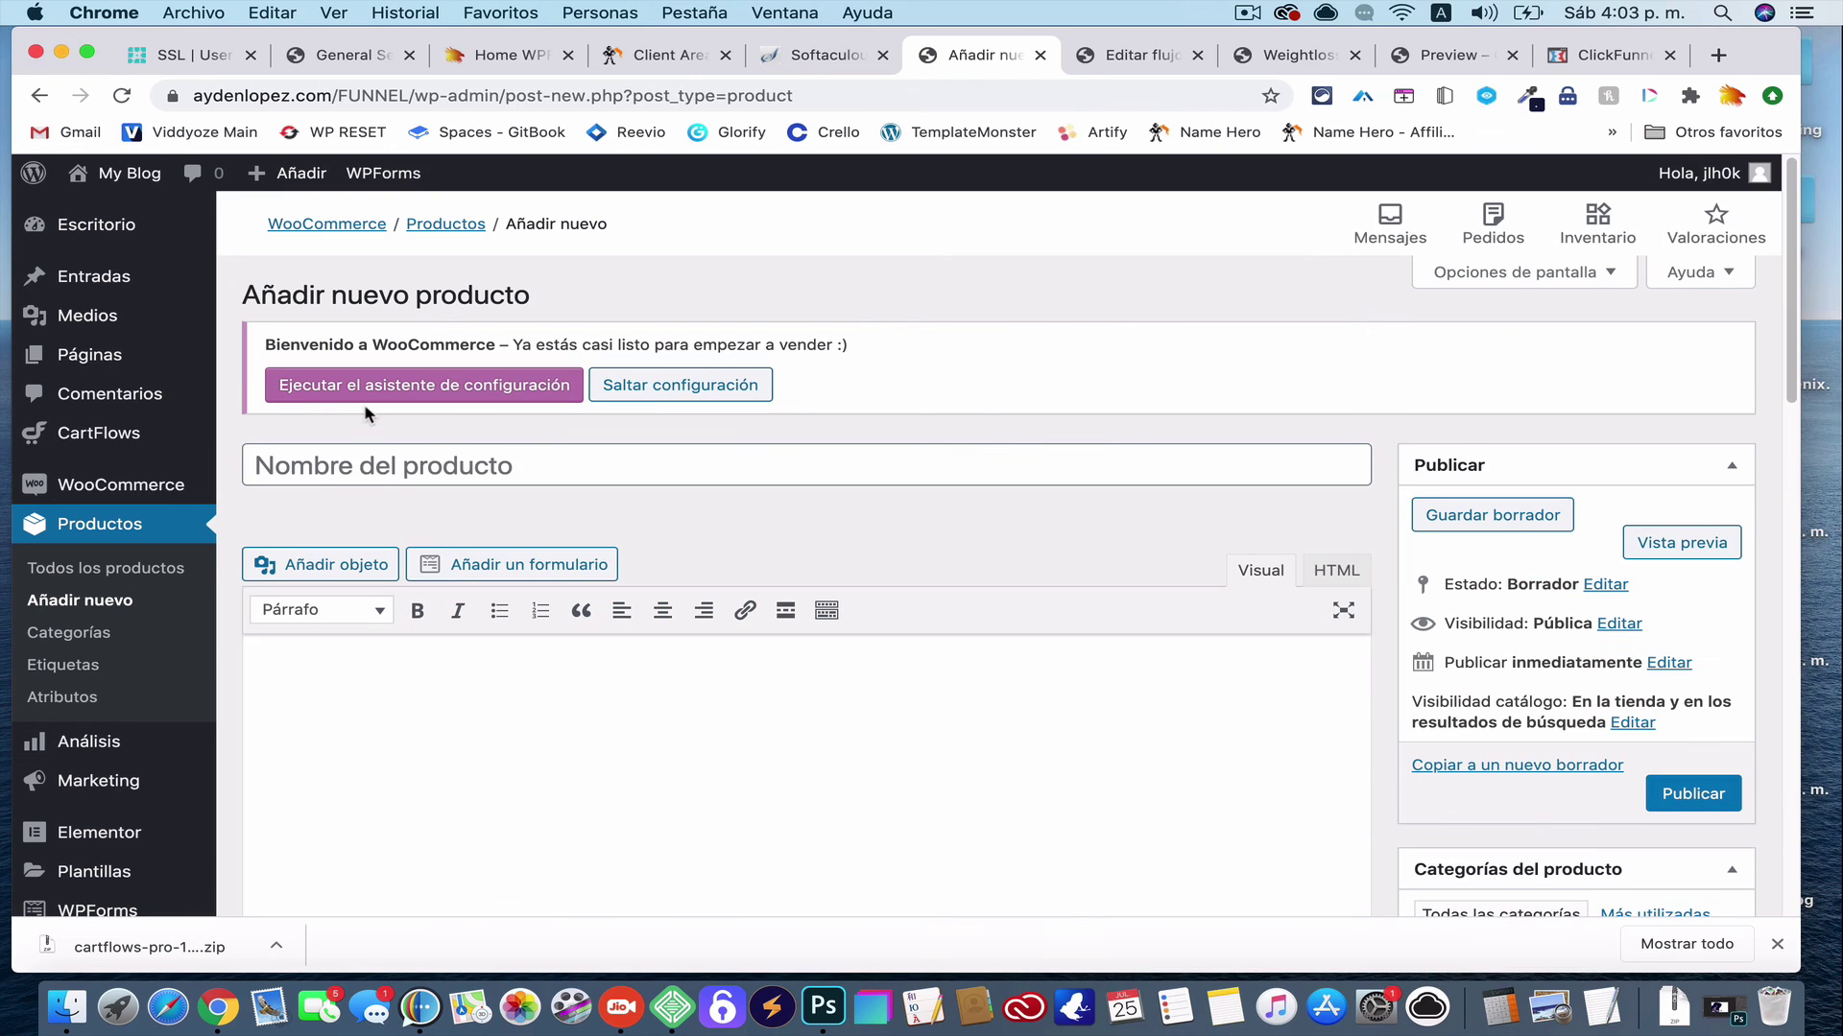
text(peso1)
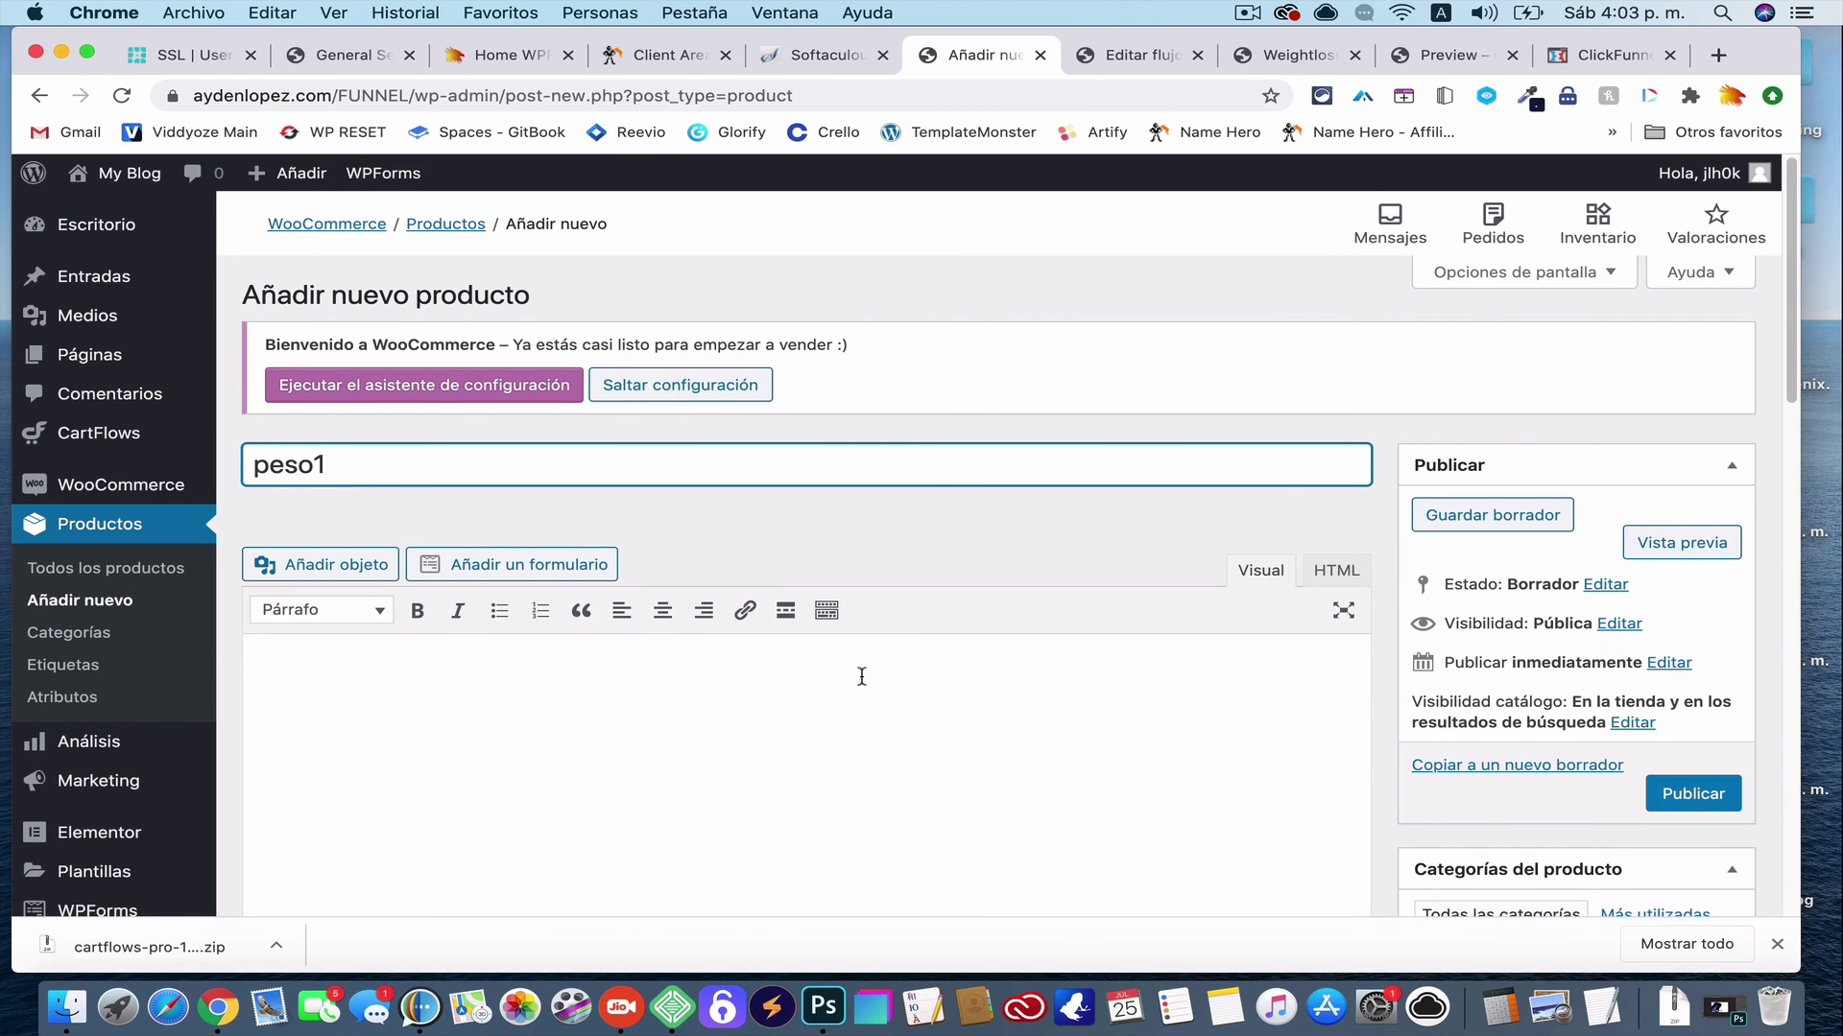
Mark the simple product as virtual and set its regular price to £59
scroll(1543, 833, down, 10)
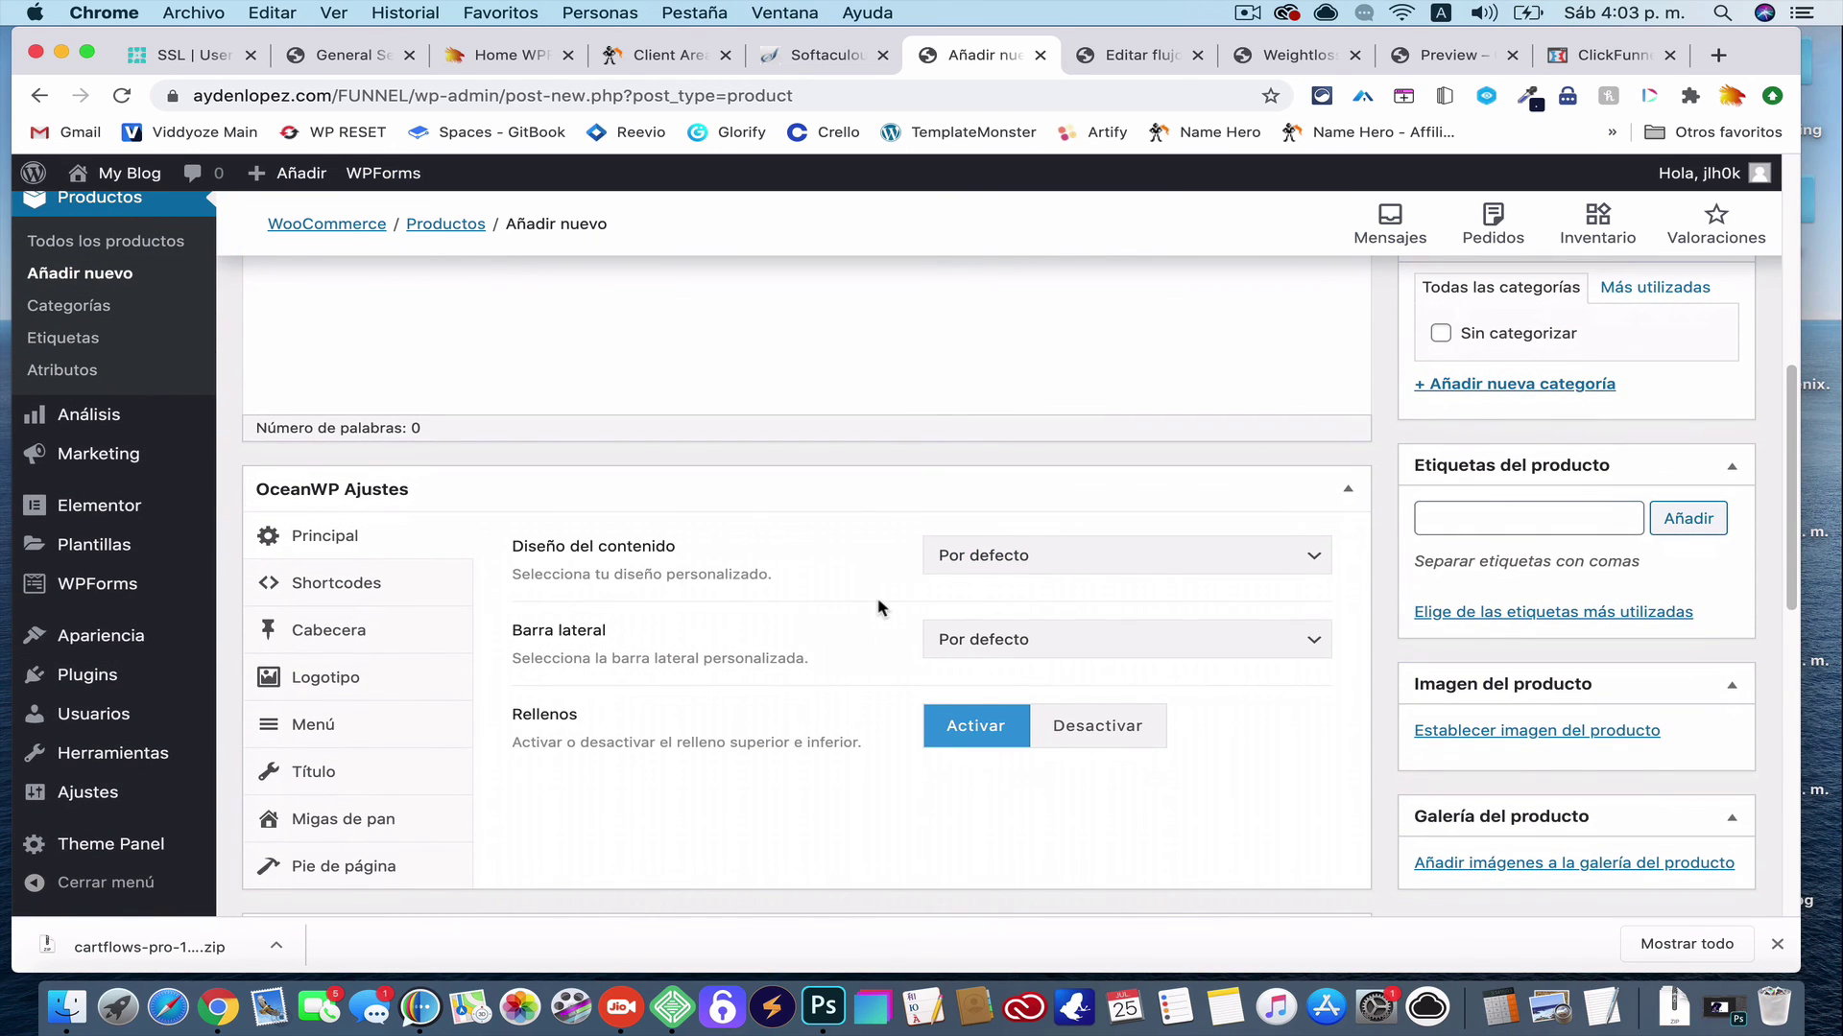
scroll(879, 608, down, 5)
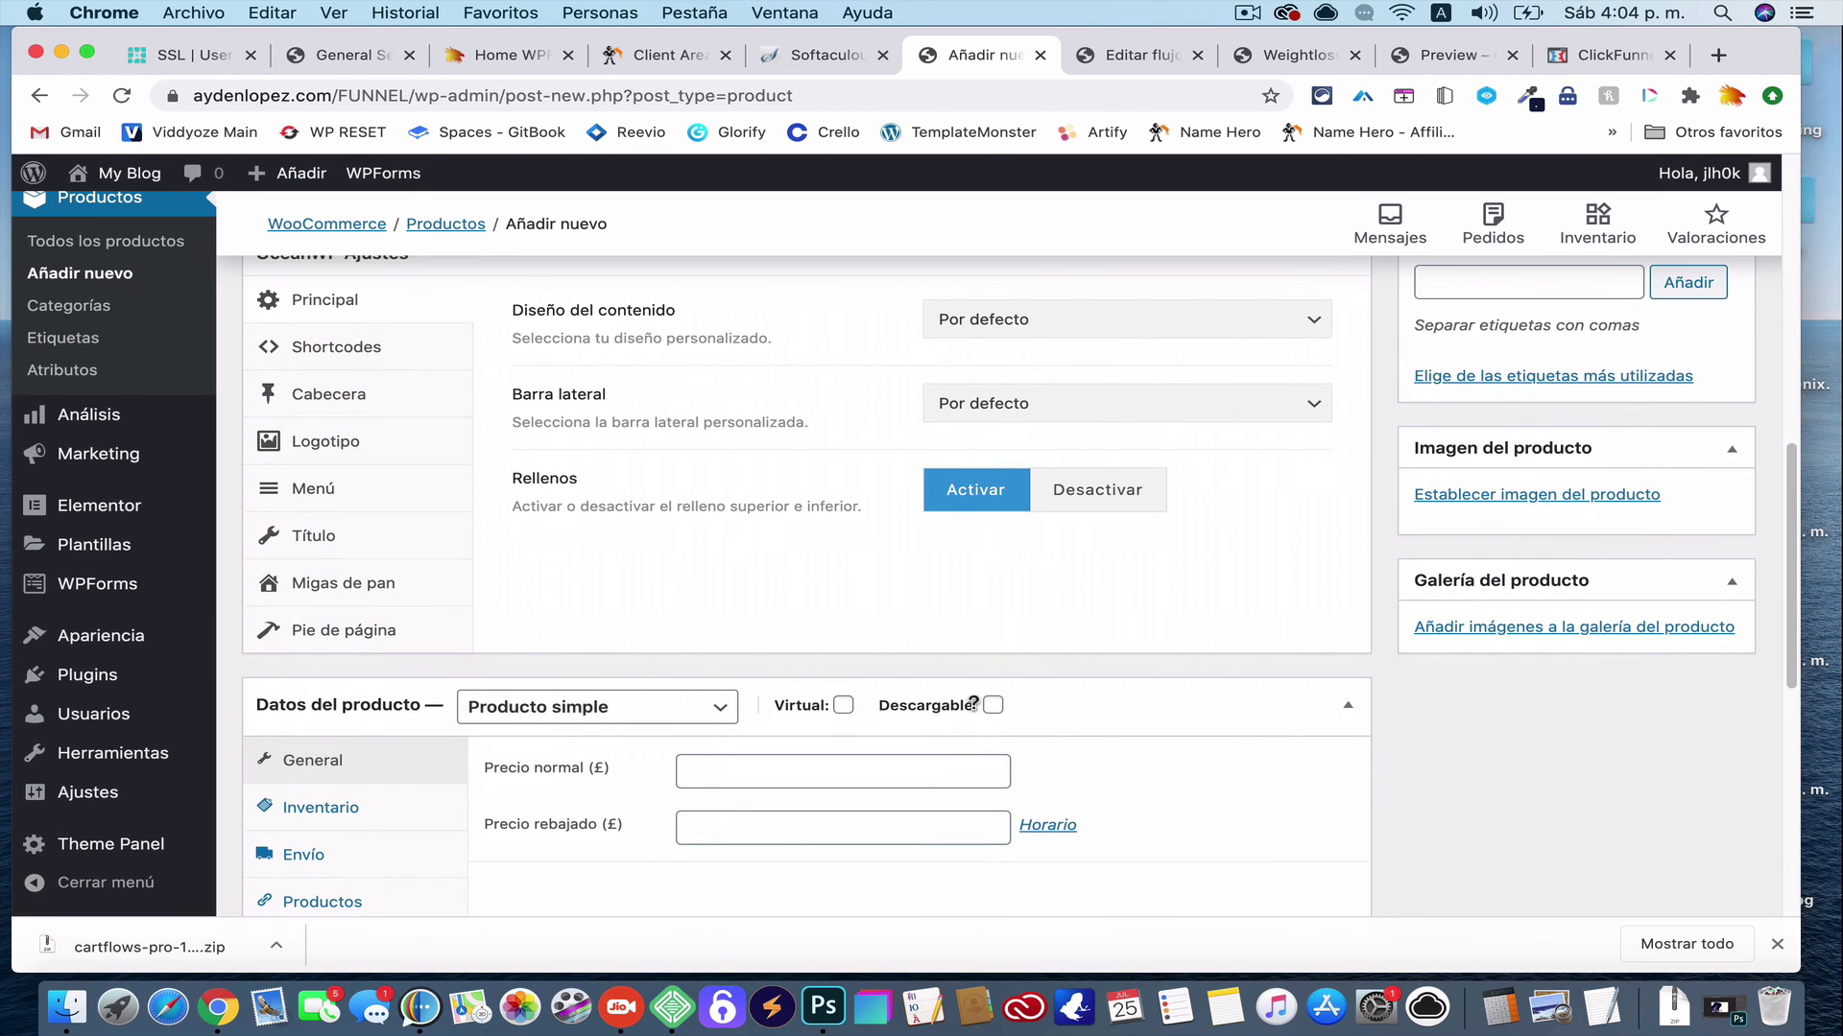
click(843, 706)
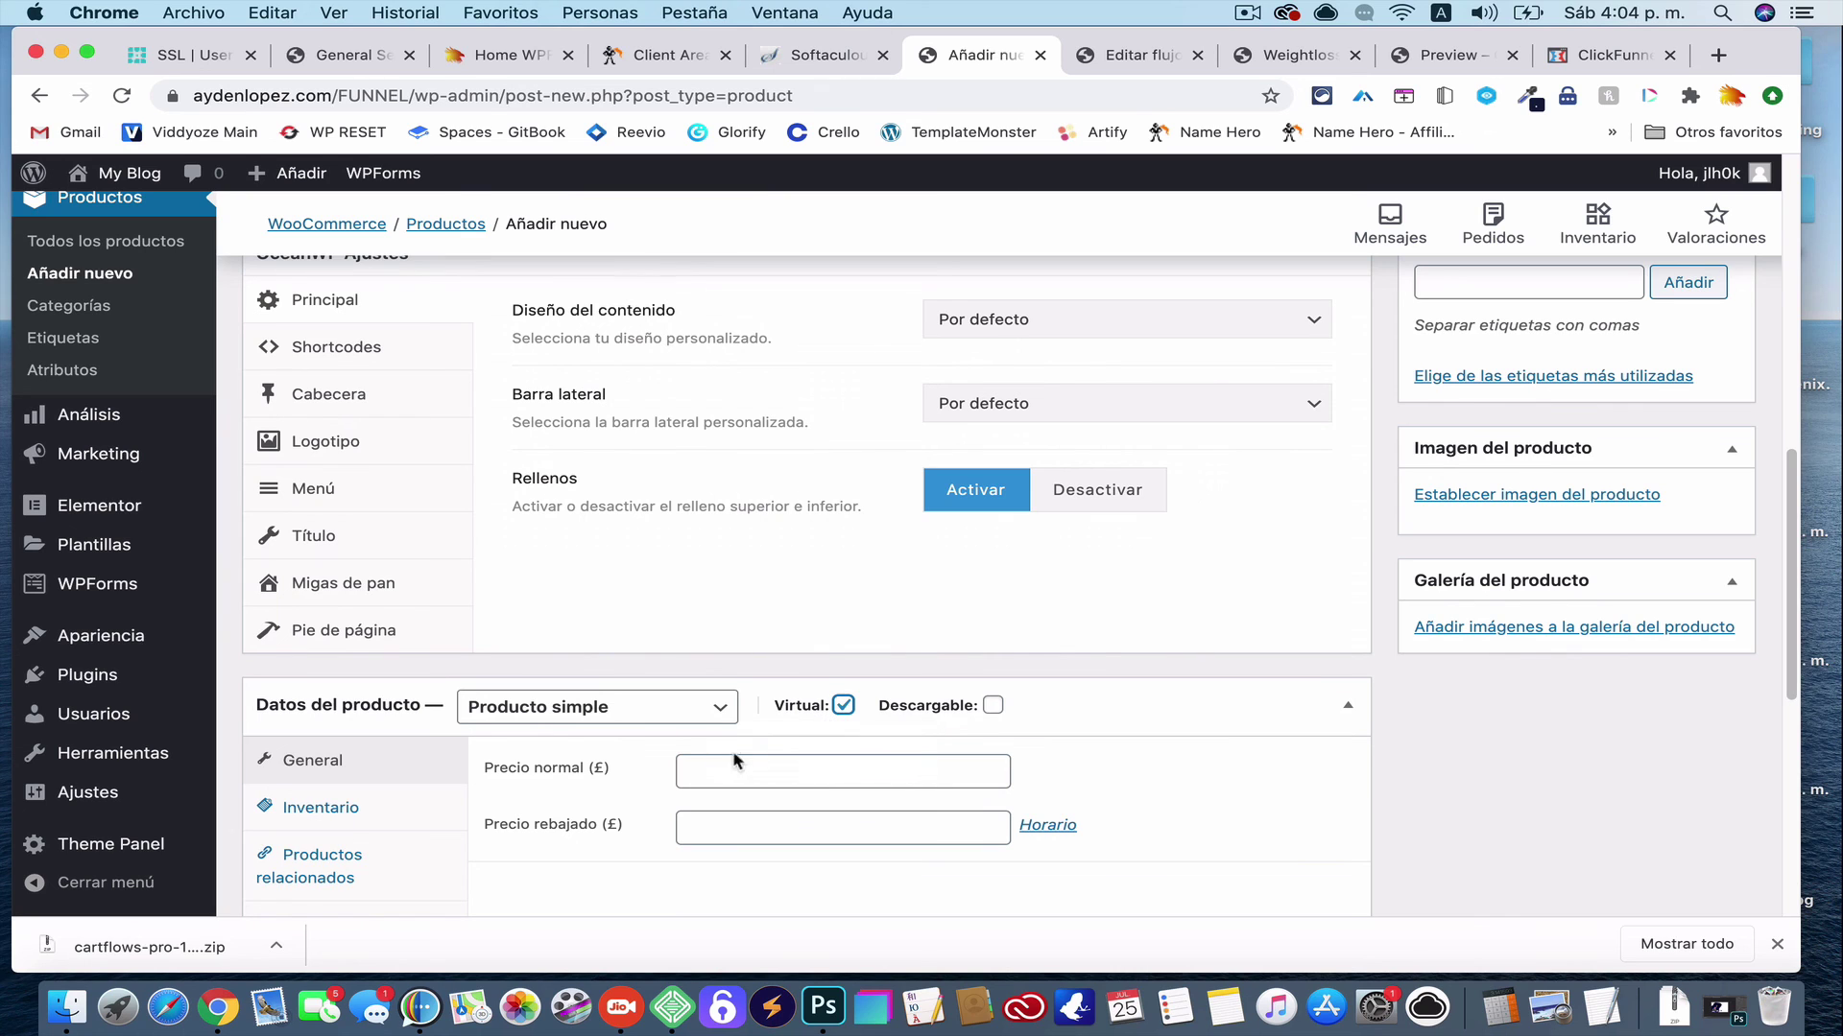
scroll(731, 770, down, 3)
click(723, 554)
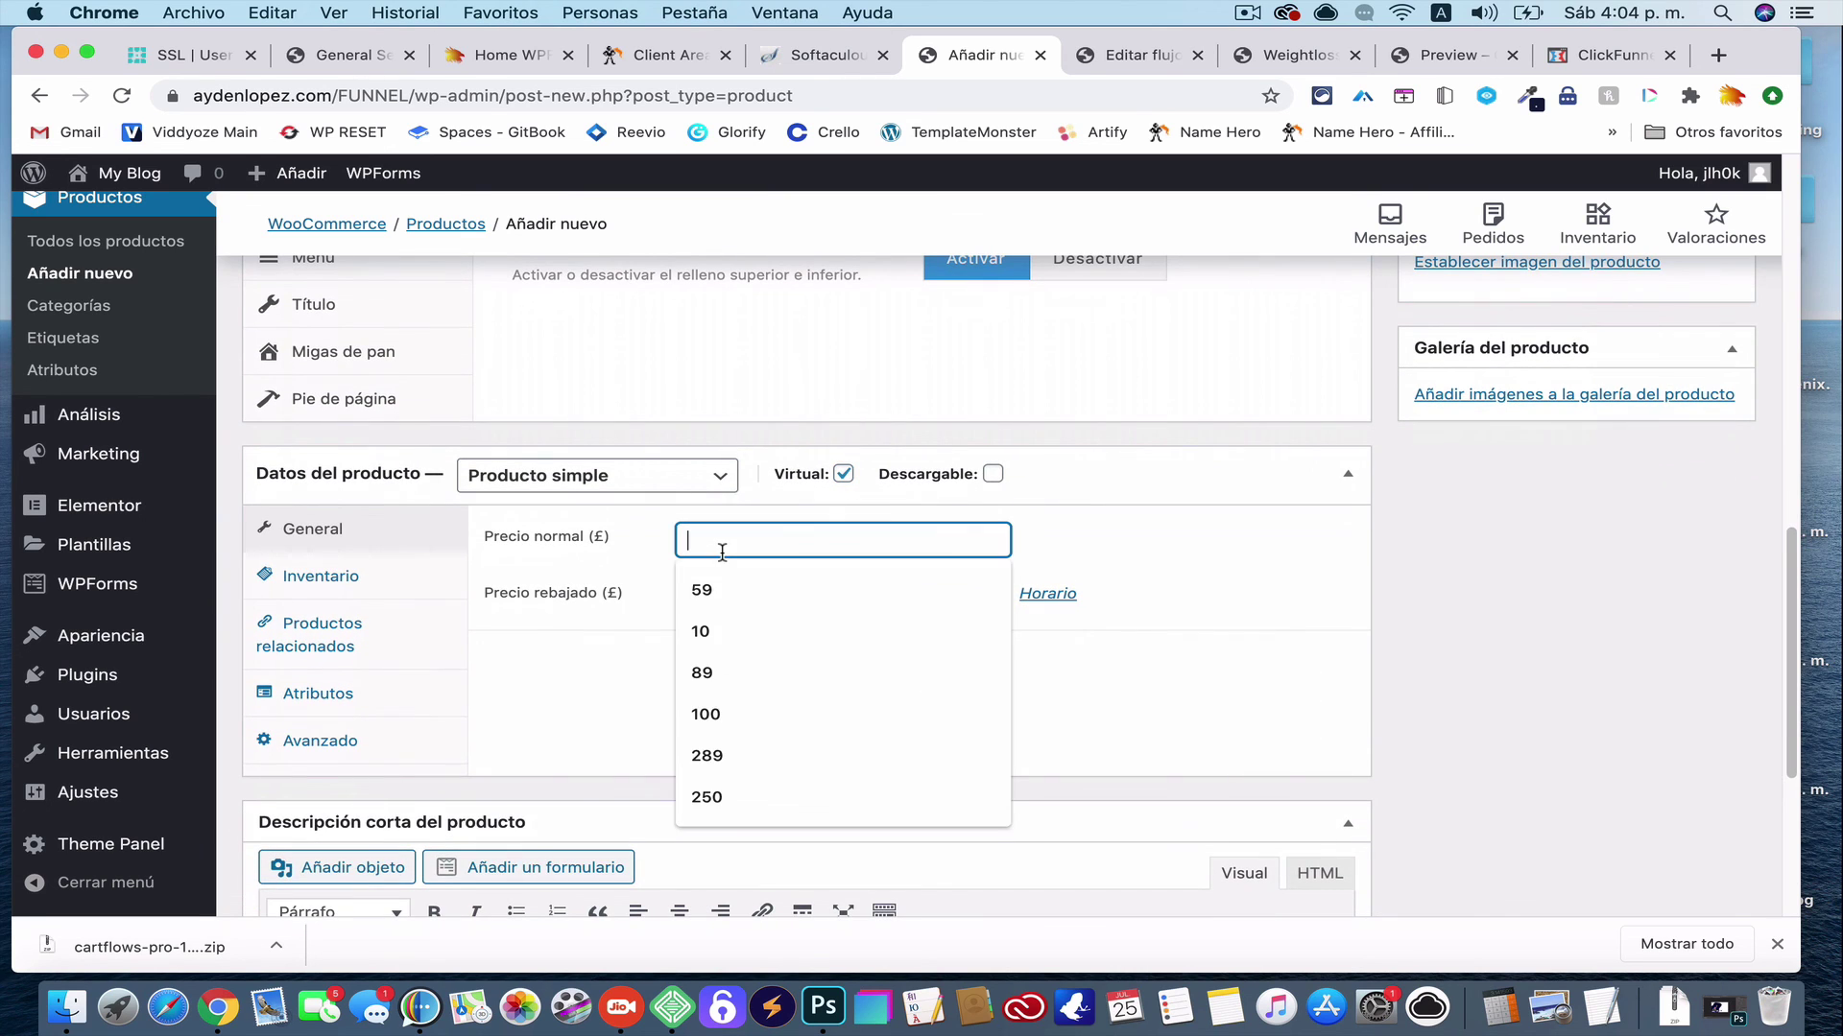
click(718, 588)
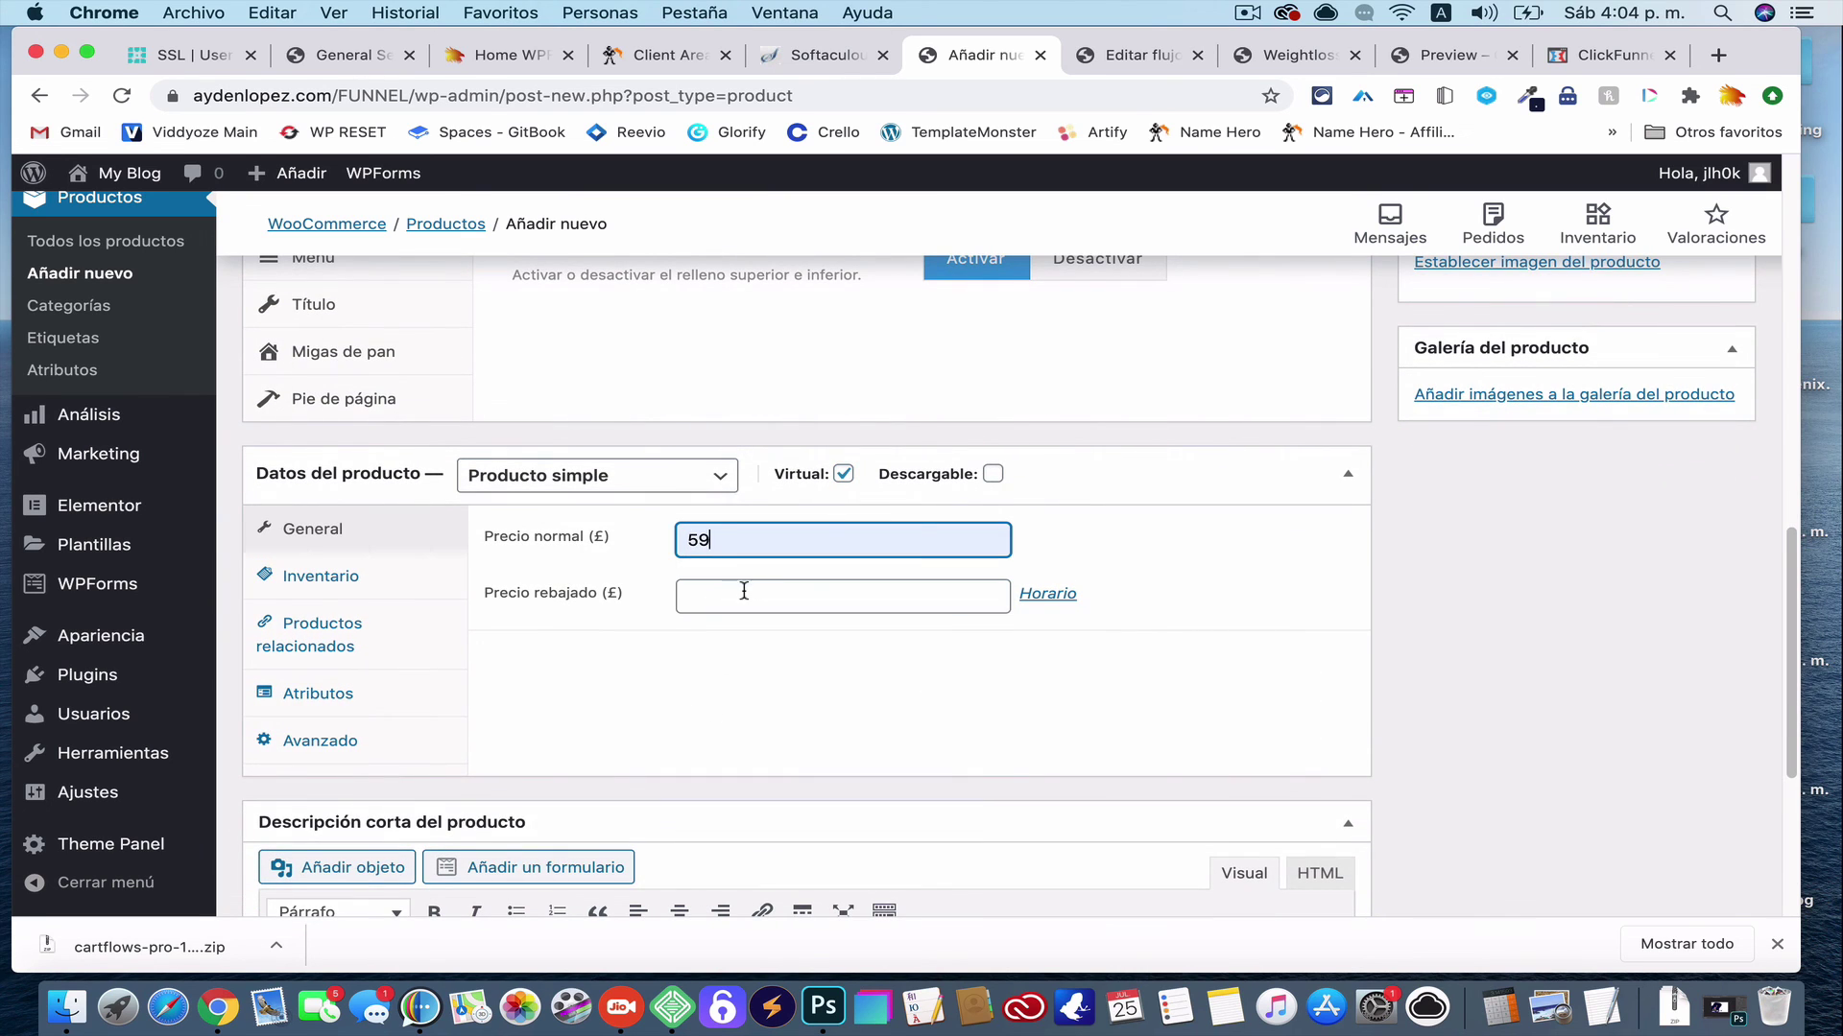
Publish the peso1 product
scroll(1132, 691, up, 7)
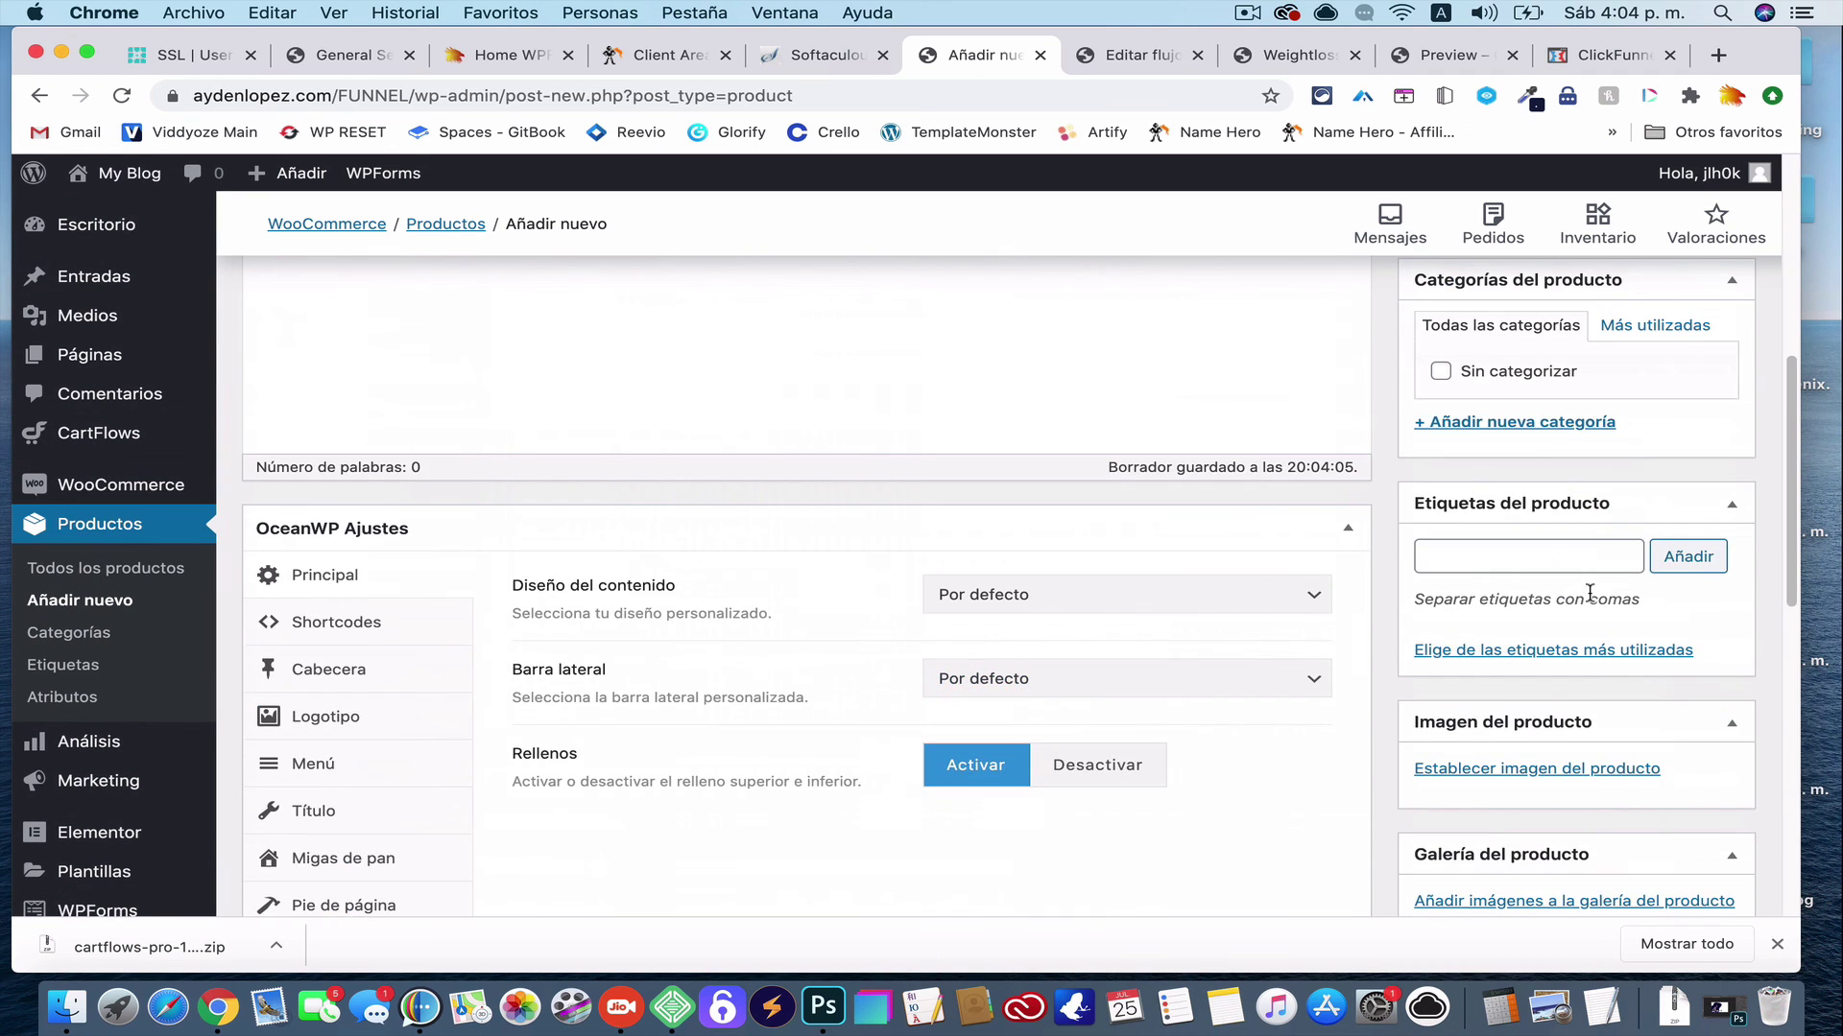
scroll(1665, 491, up, 4)
click(1698, 678)
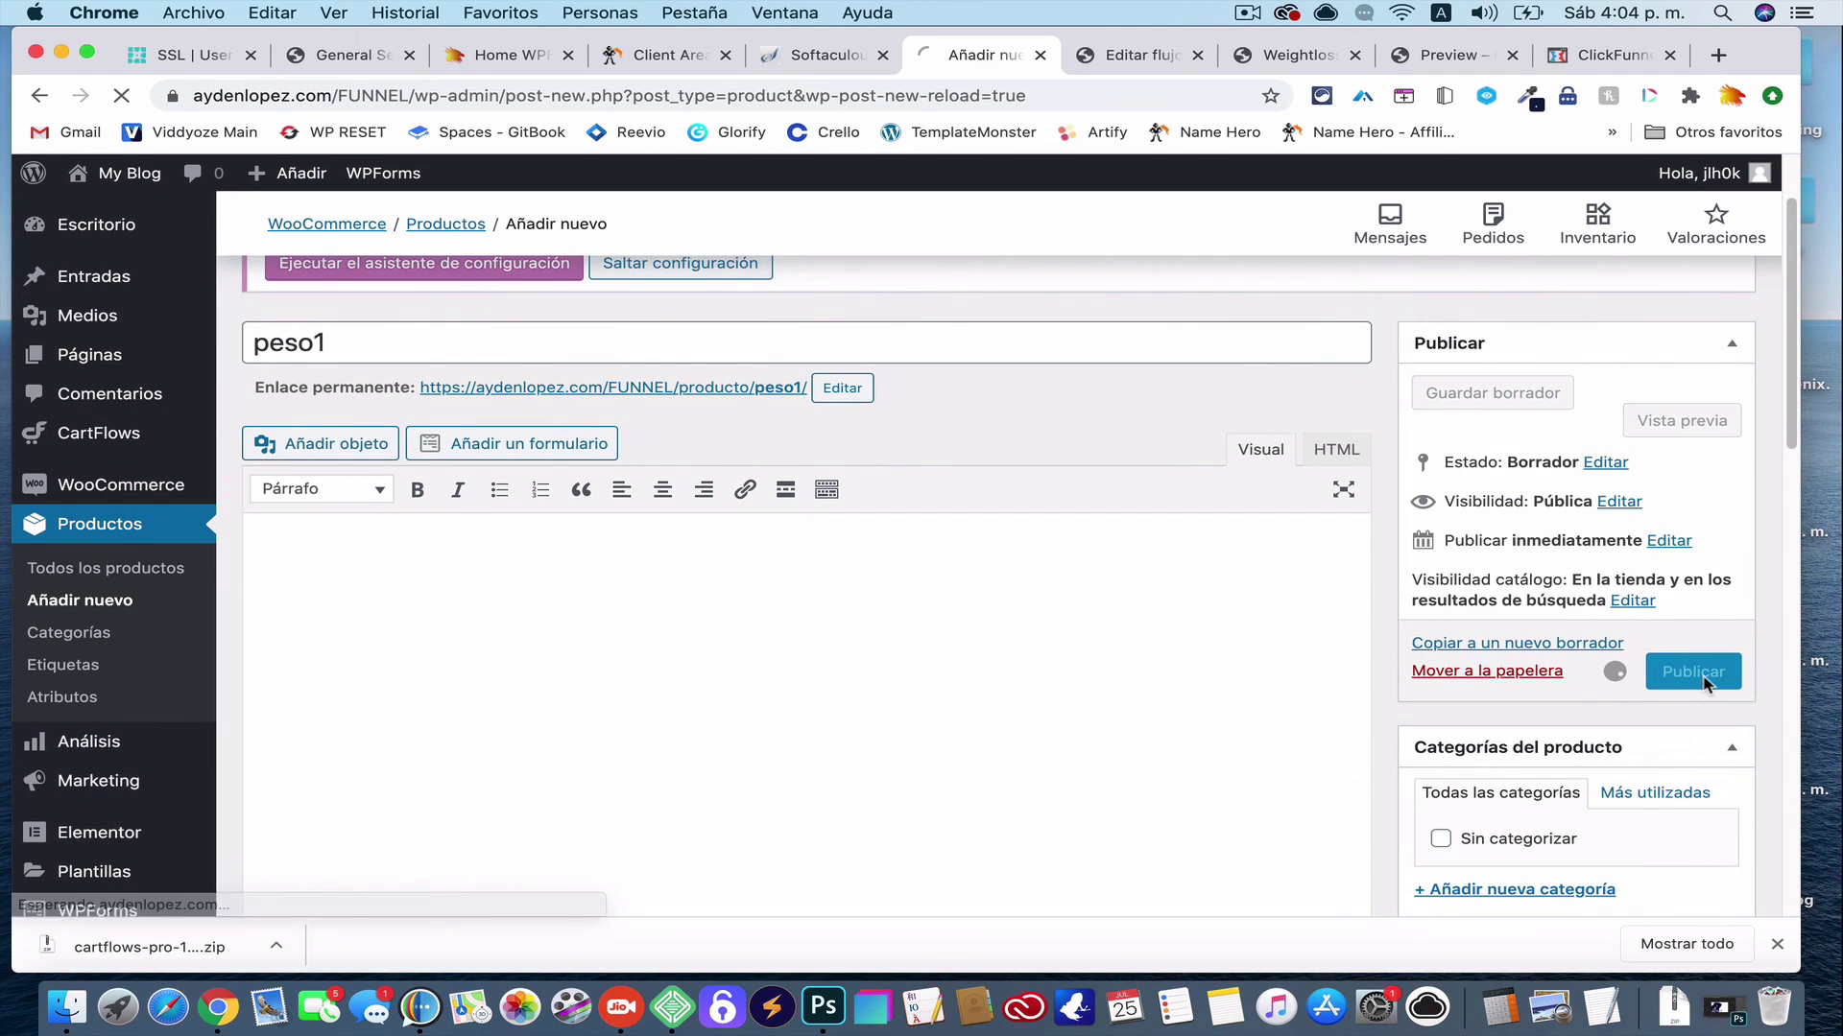
Return to the Pierde peso flow, open its Weightloss Checkout step for editing and close the old checkout preview
click(1164, 57)
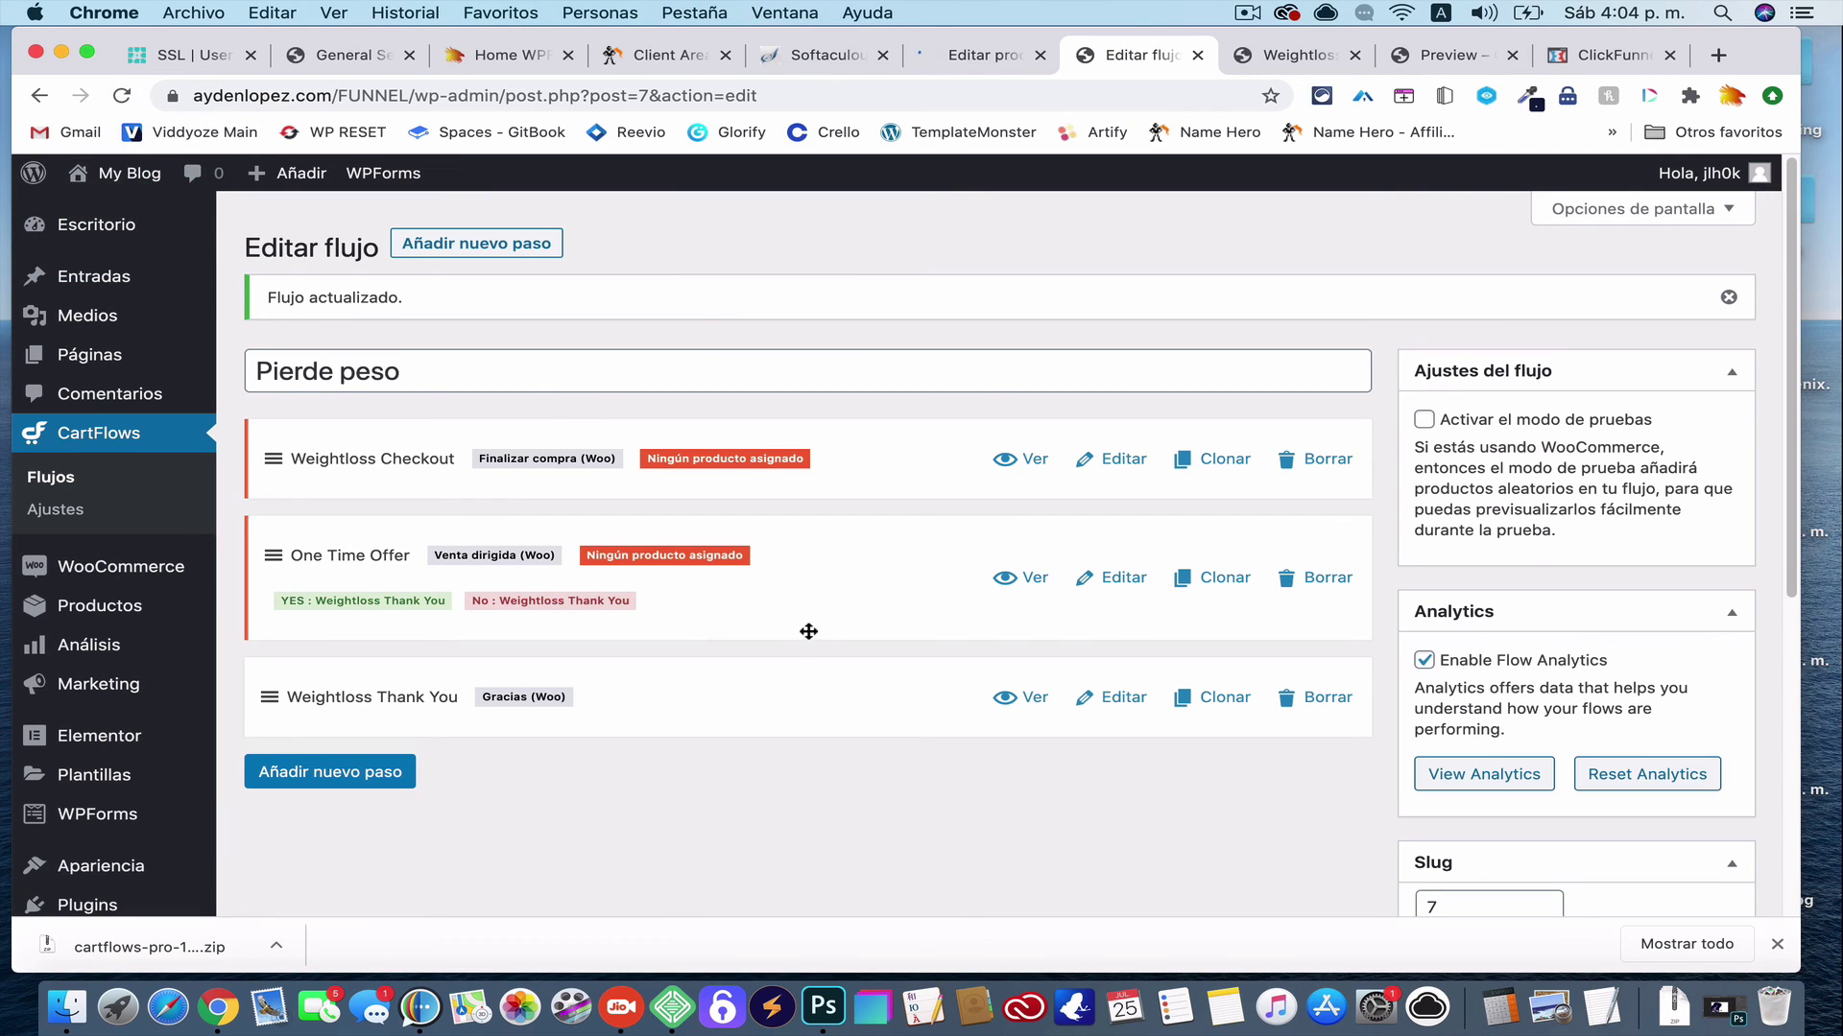
click(1123, 467)
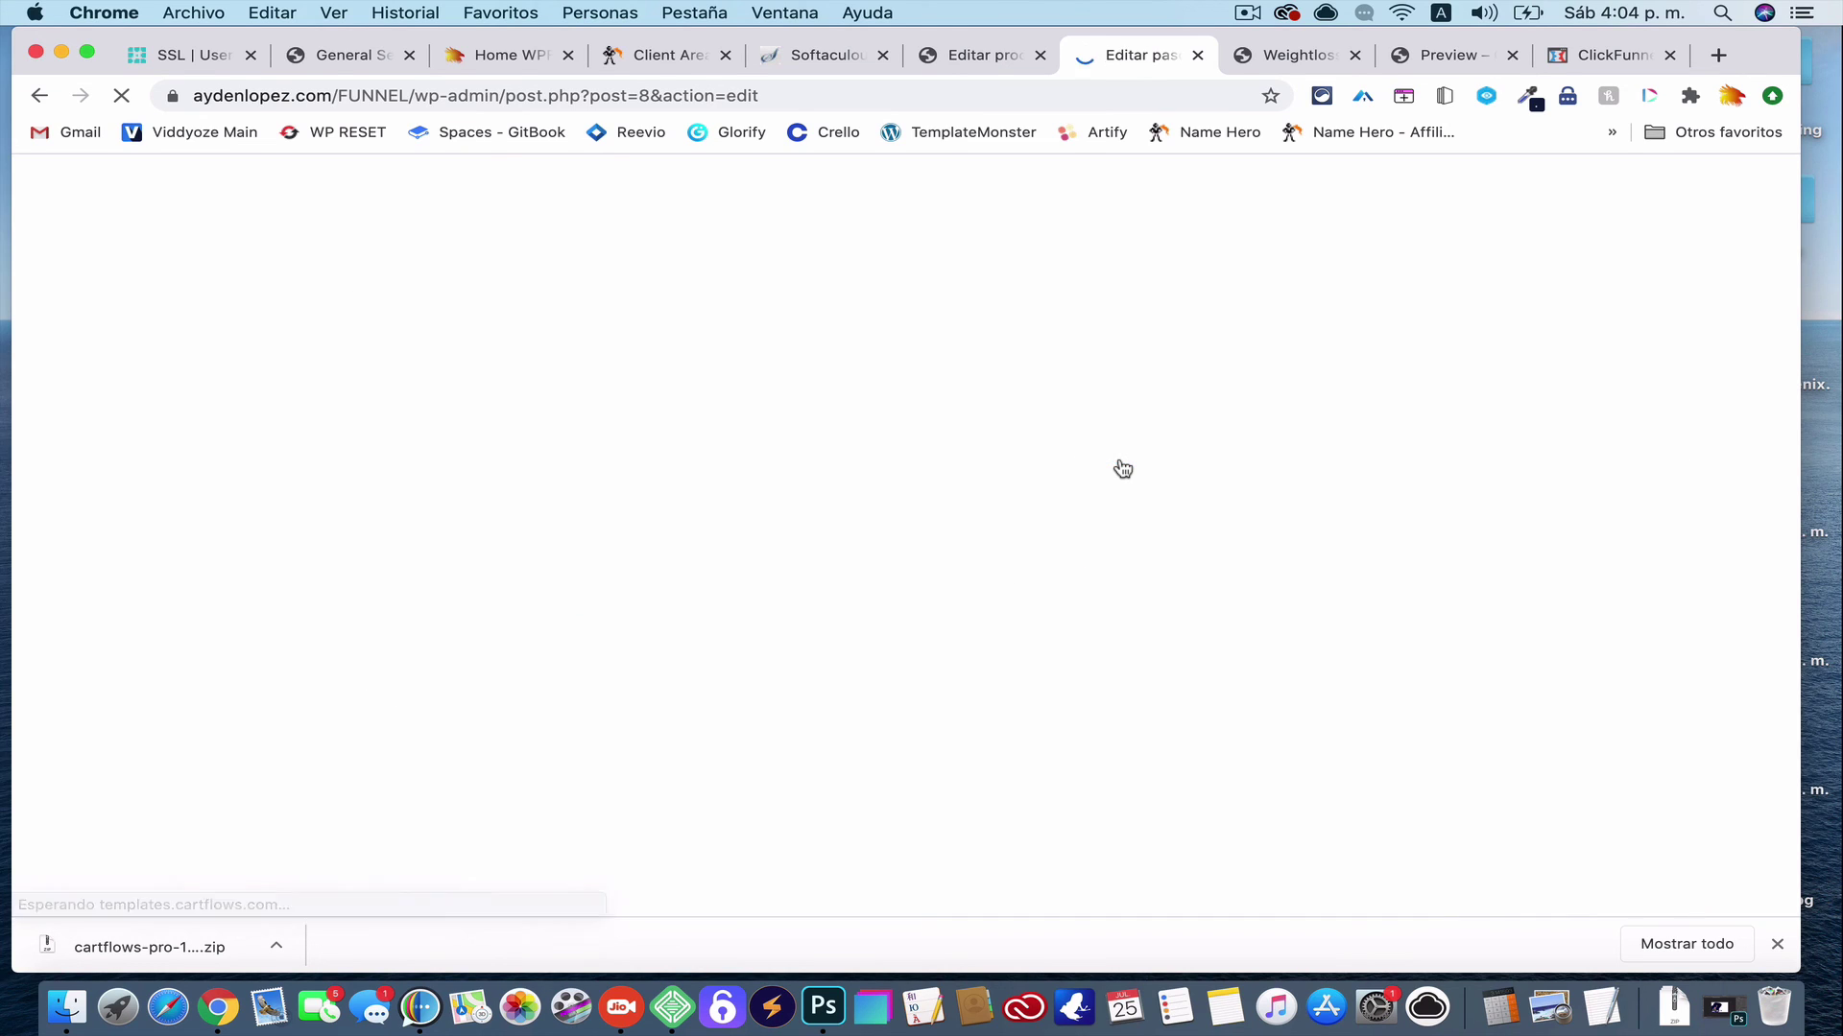
click(1355, 55)
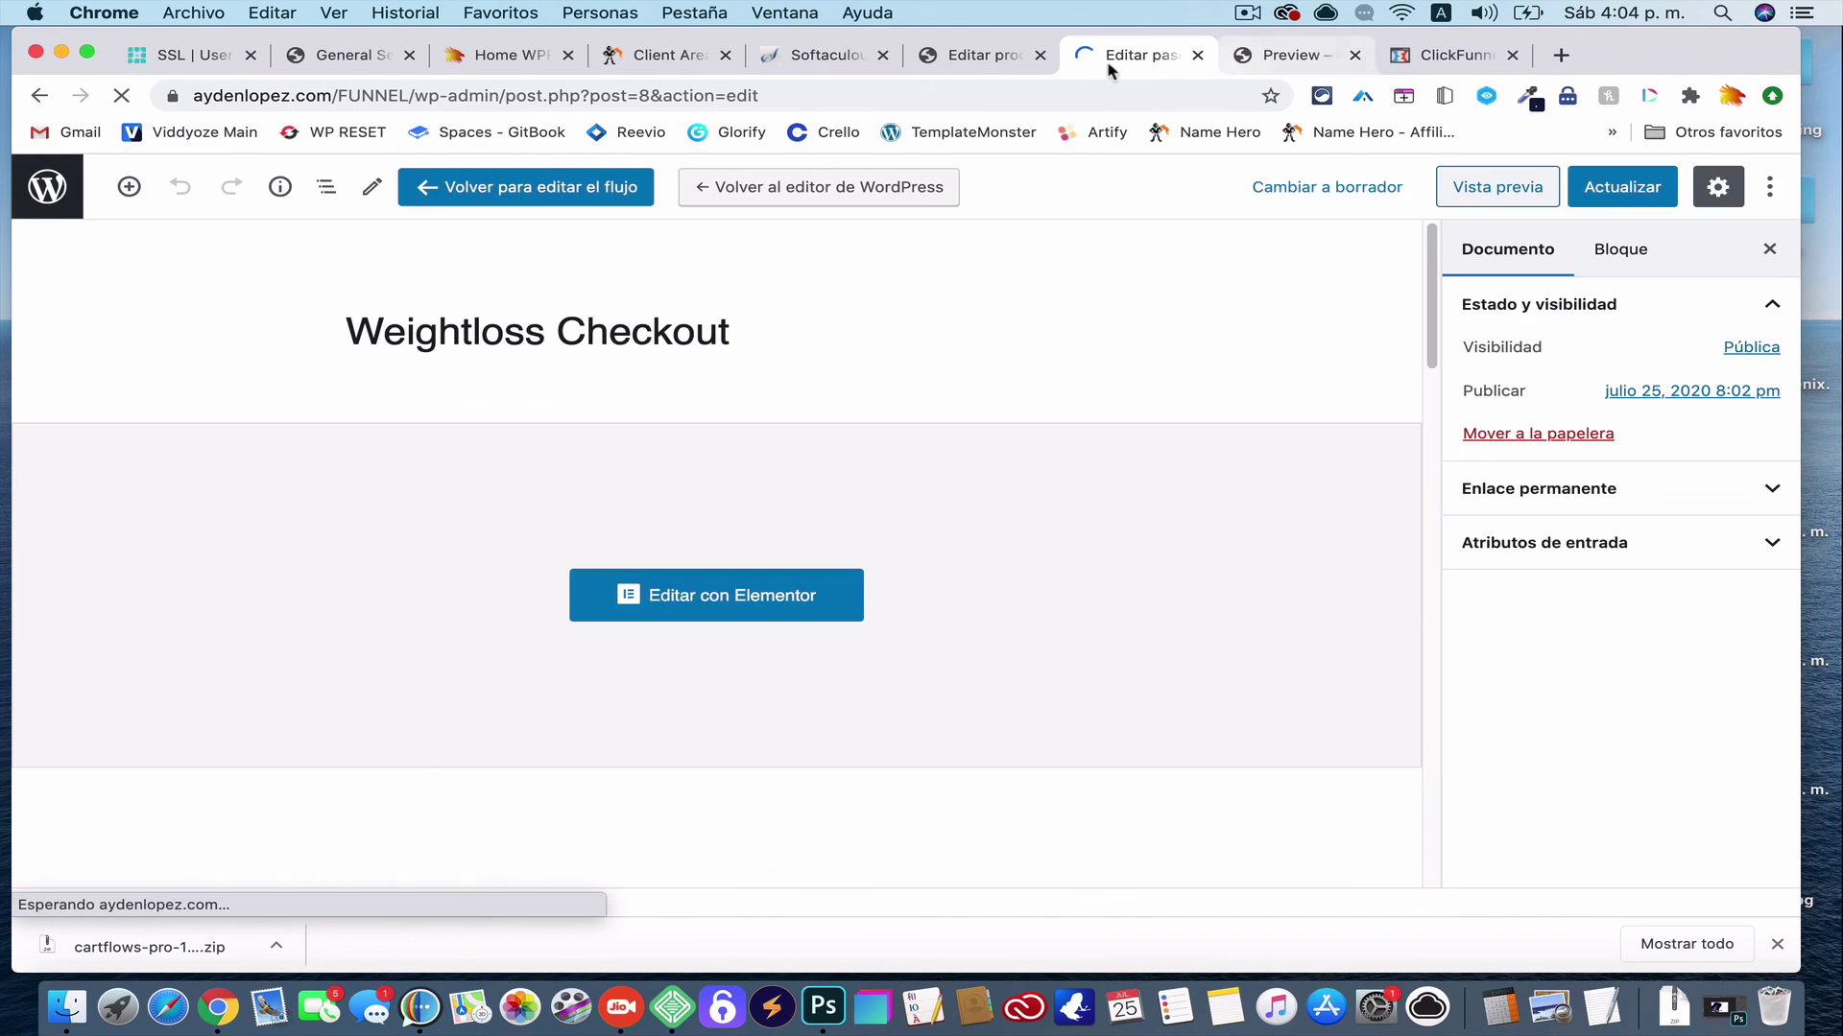
Assign the peso1 product to the checkout step in the checkout page design settings
scroll(762, 724, down, 5)
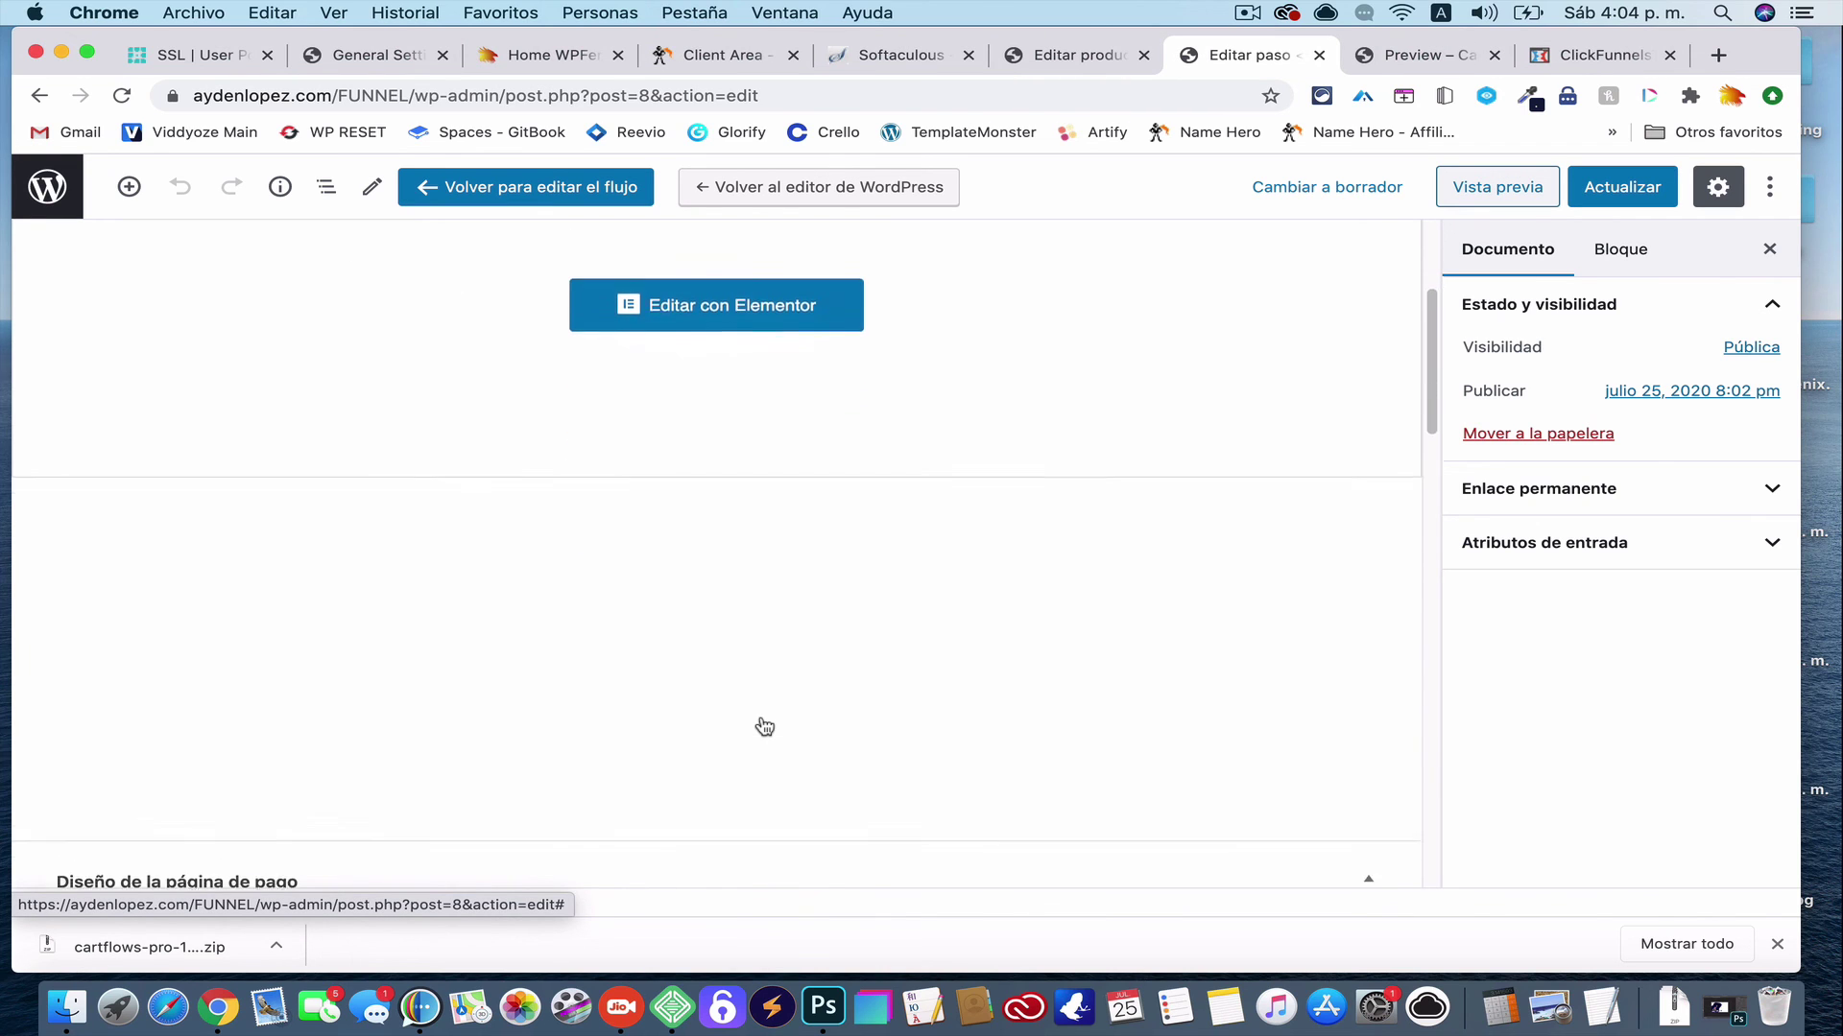
scroll(762, 718, down, 3)
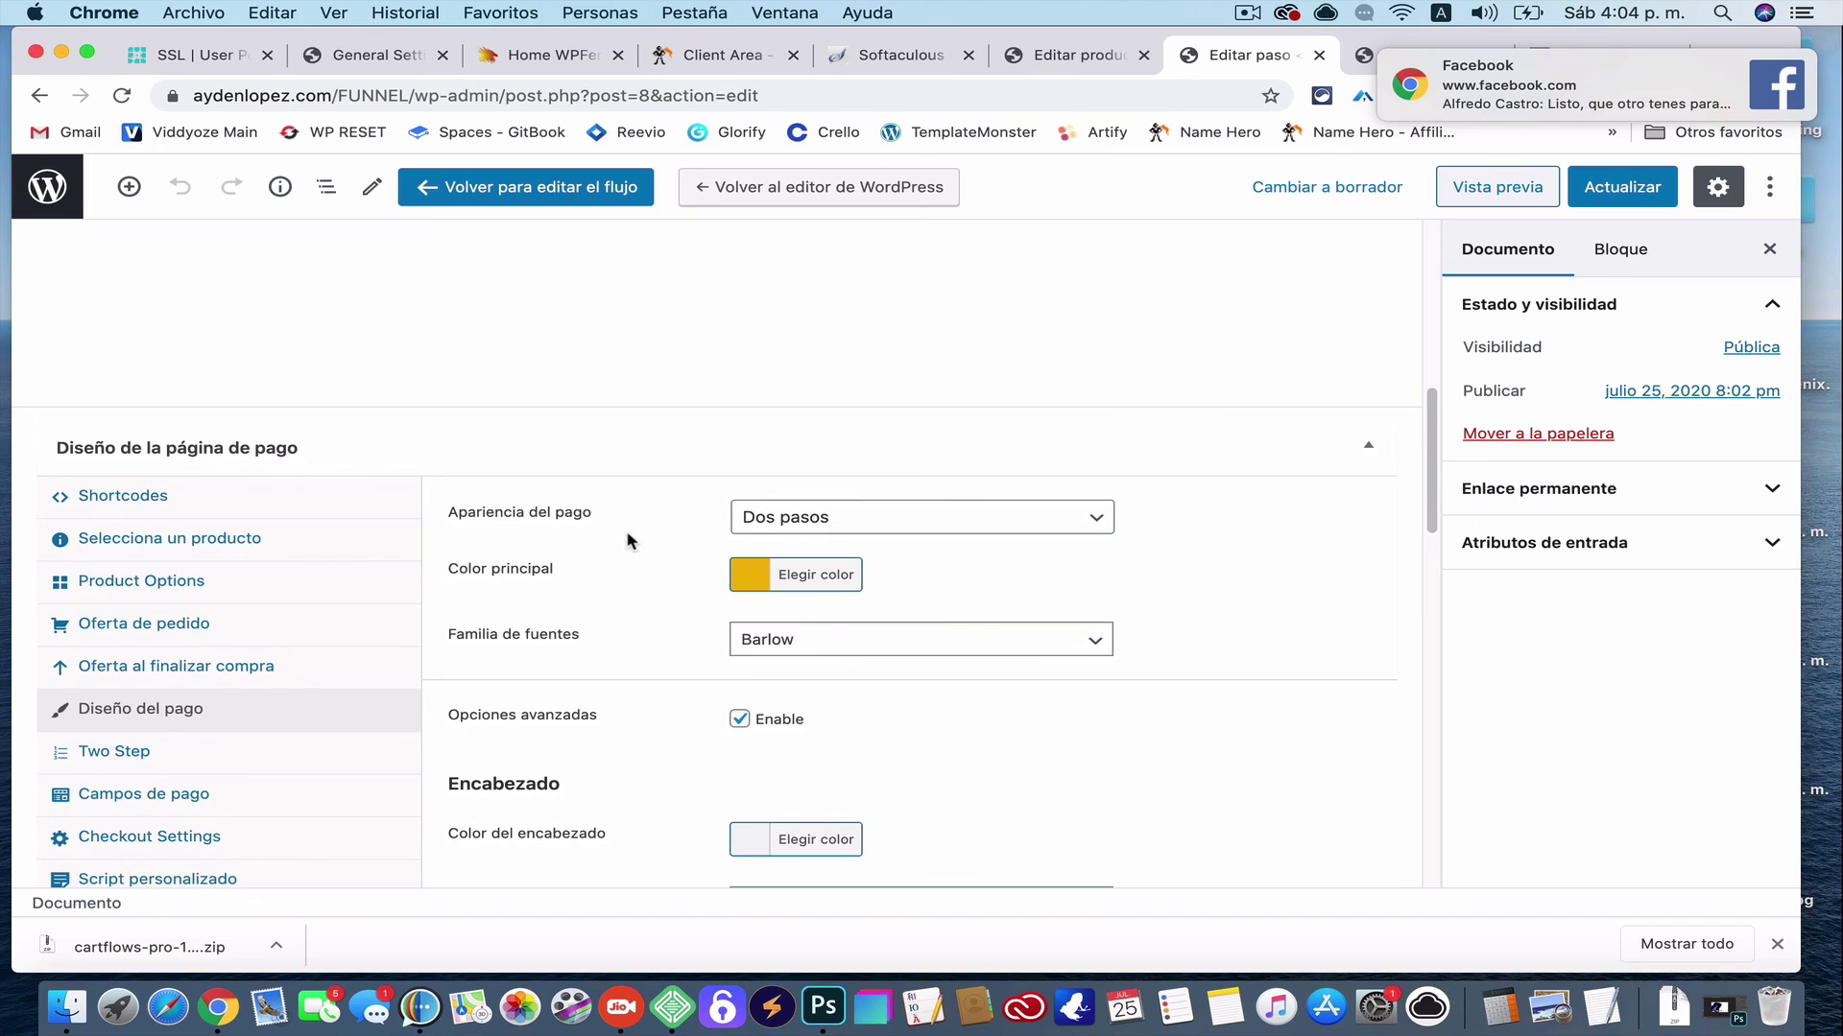
click(178, 540)
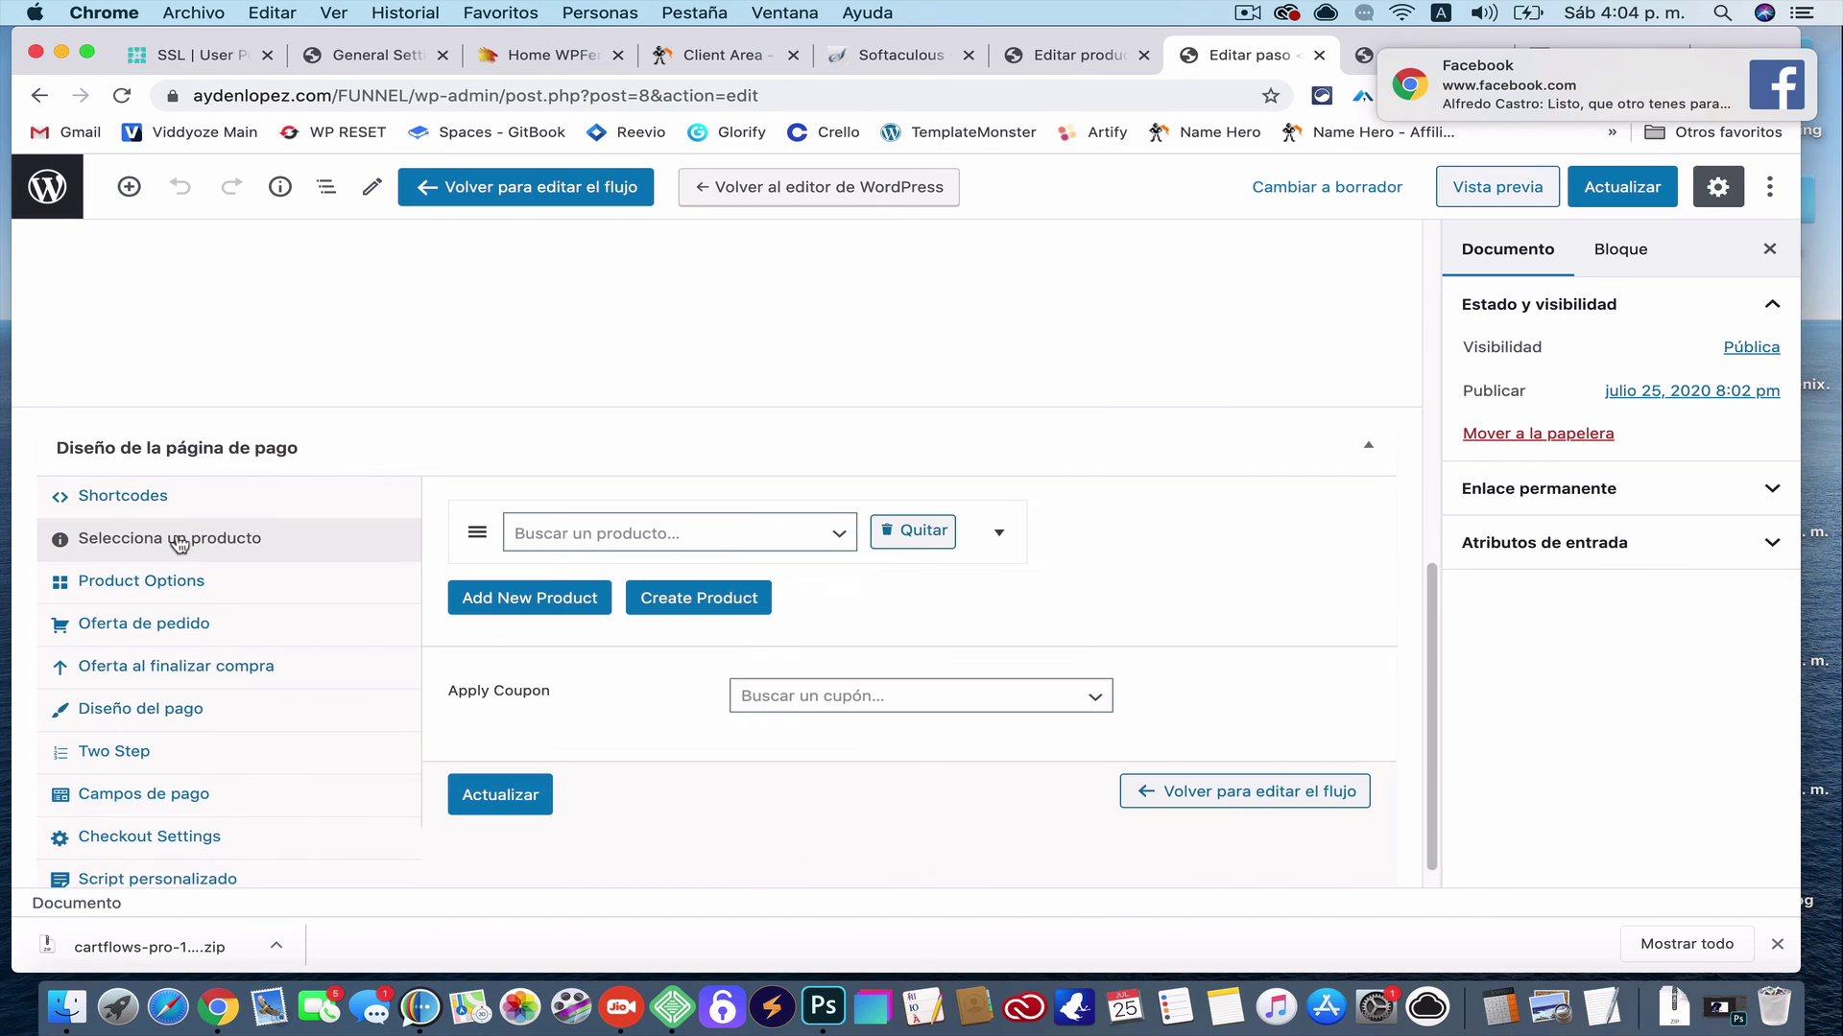
click(759, 533)
text(pe)
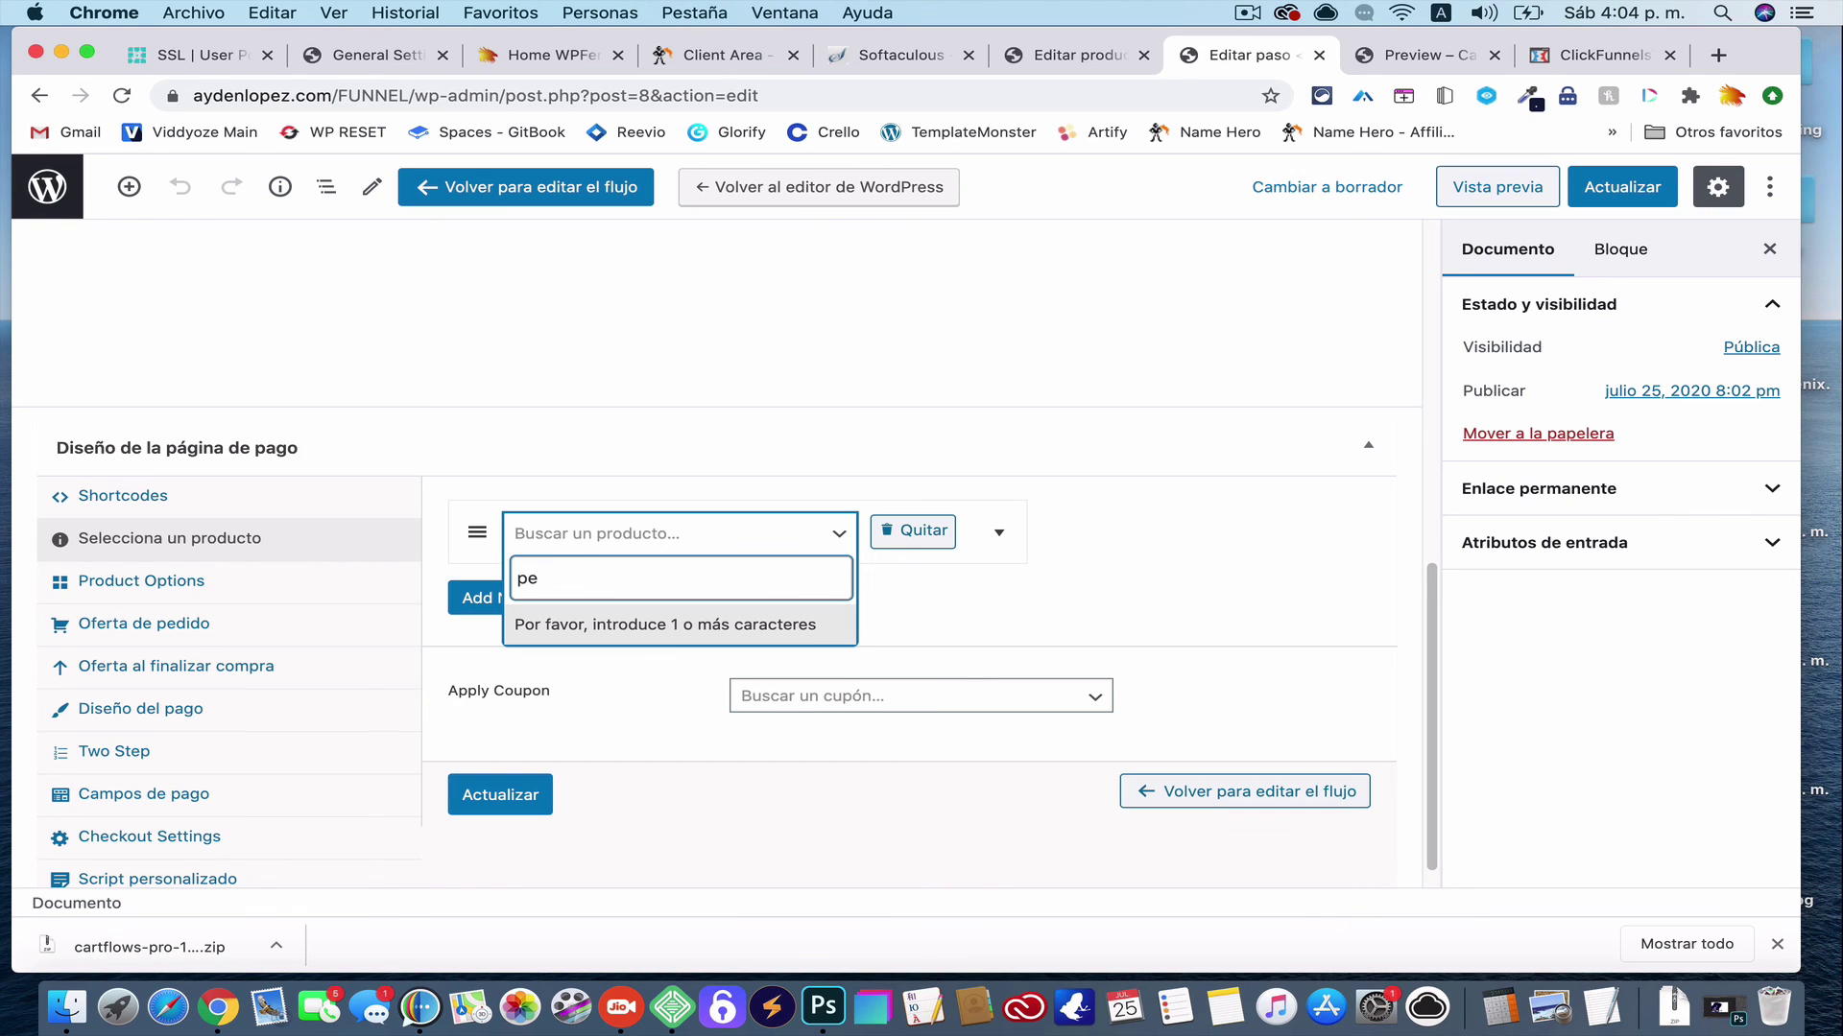
text(so)
click(660, 634)
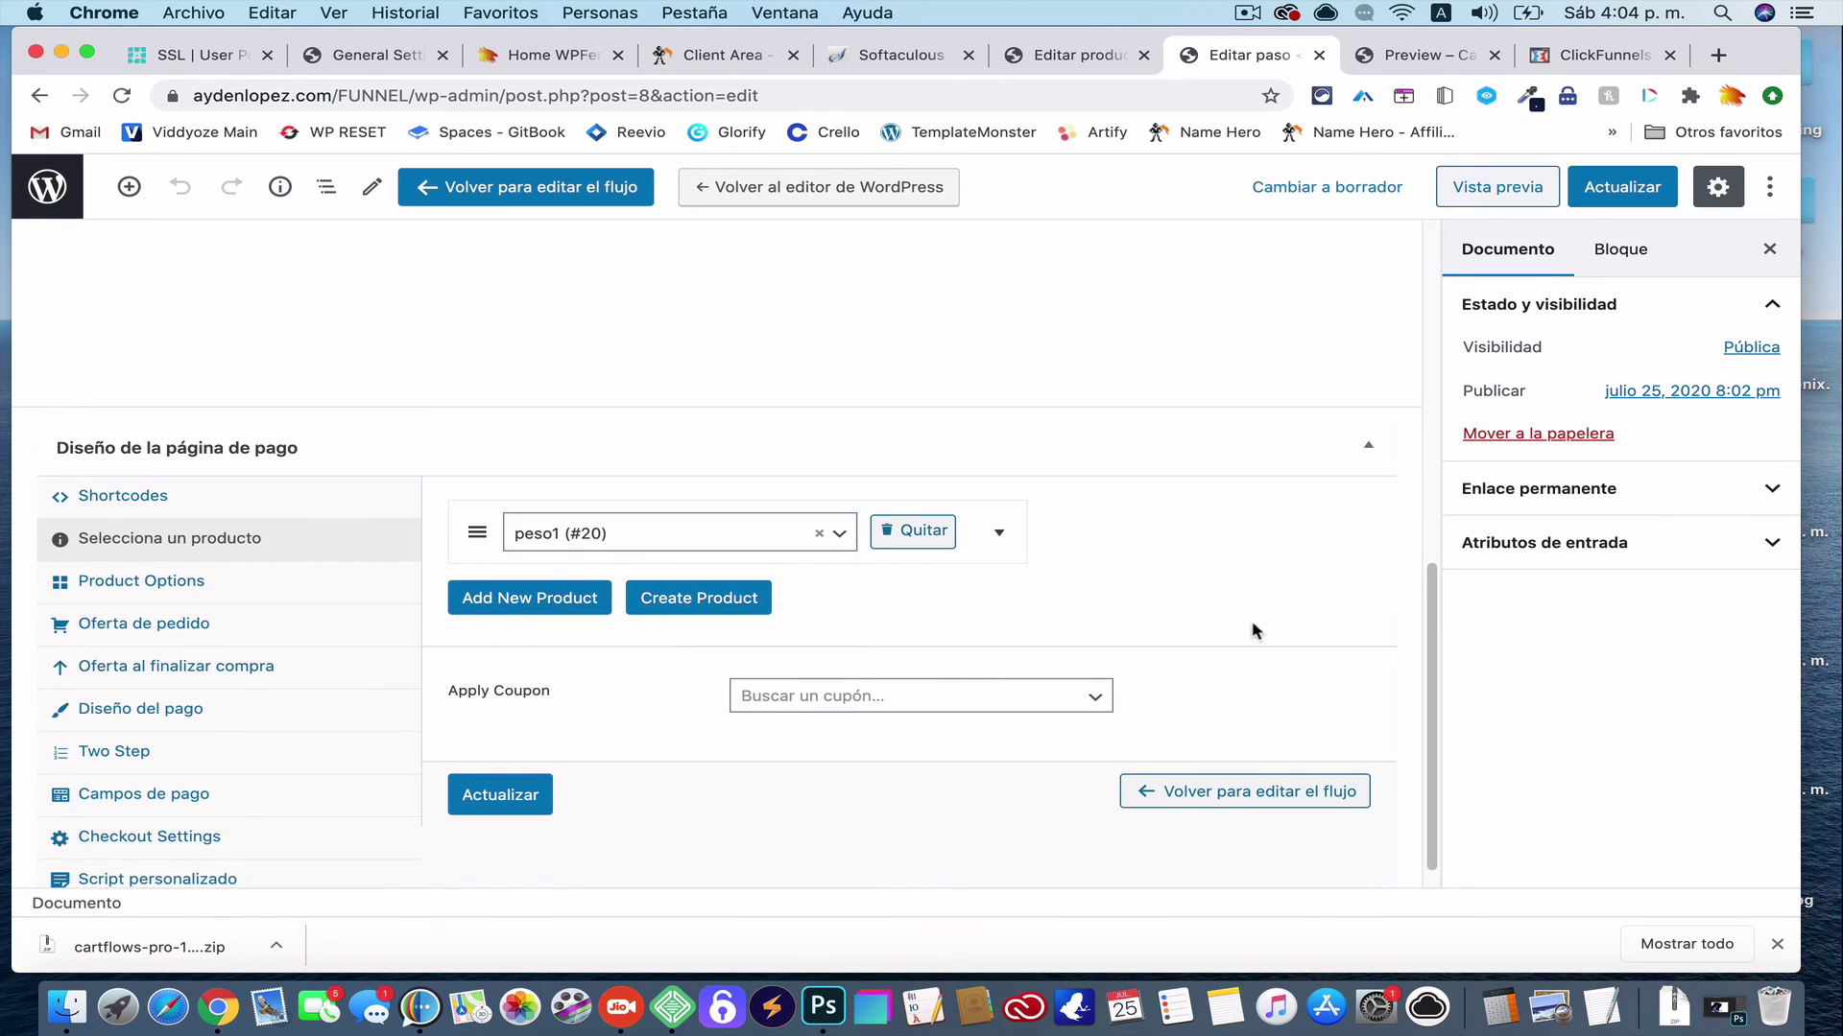
Update the Weightloss Checkout step and return to editing the flow
scroll(1327, 493, up, 3)
click(1617, 192)
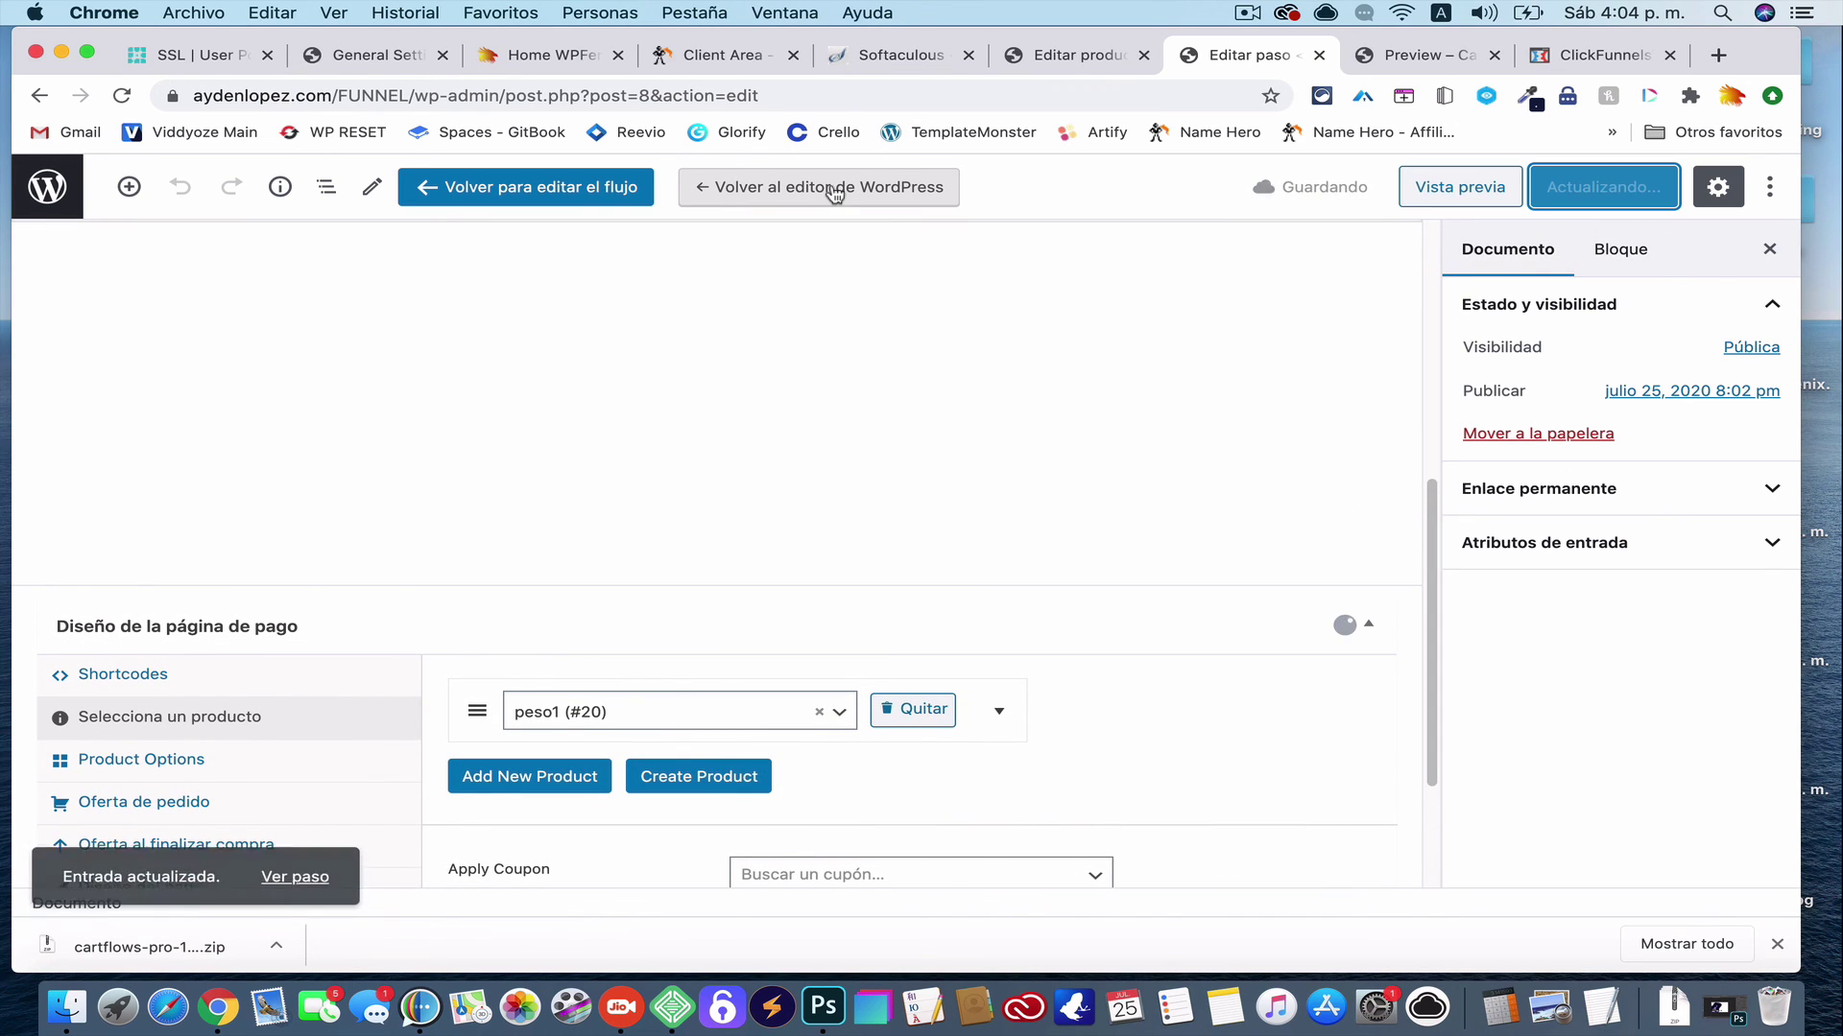
click(596, 192)
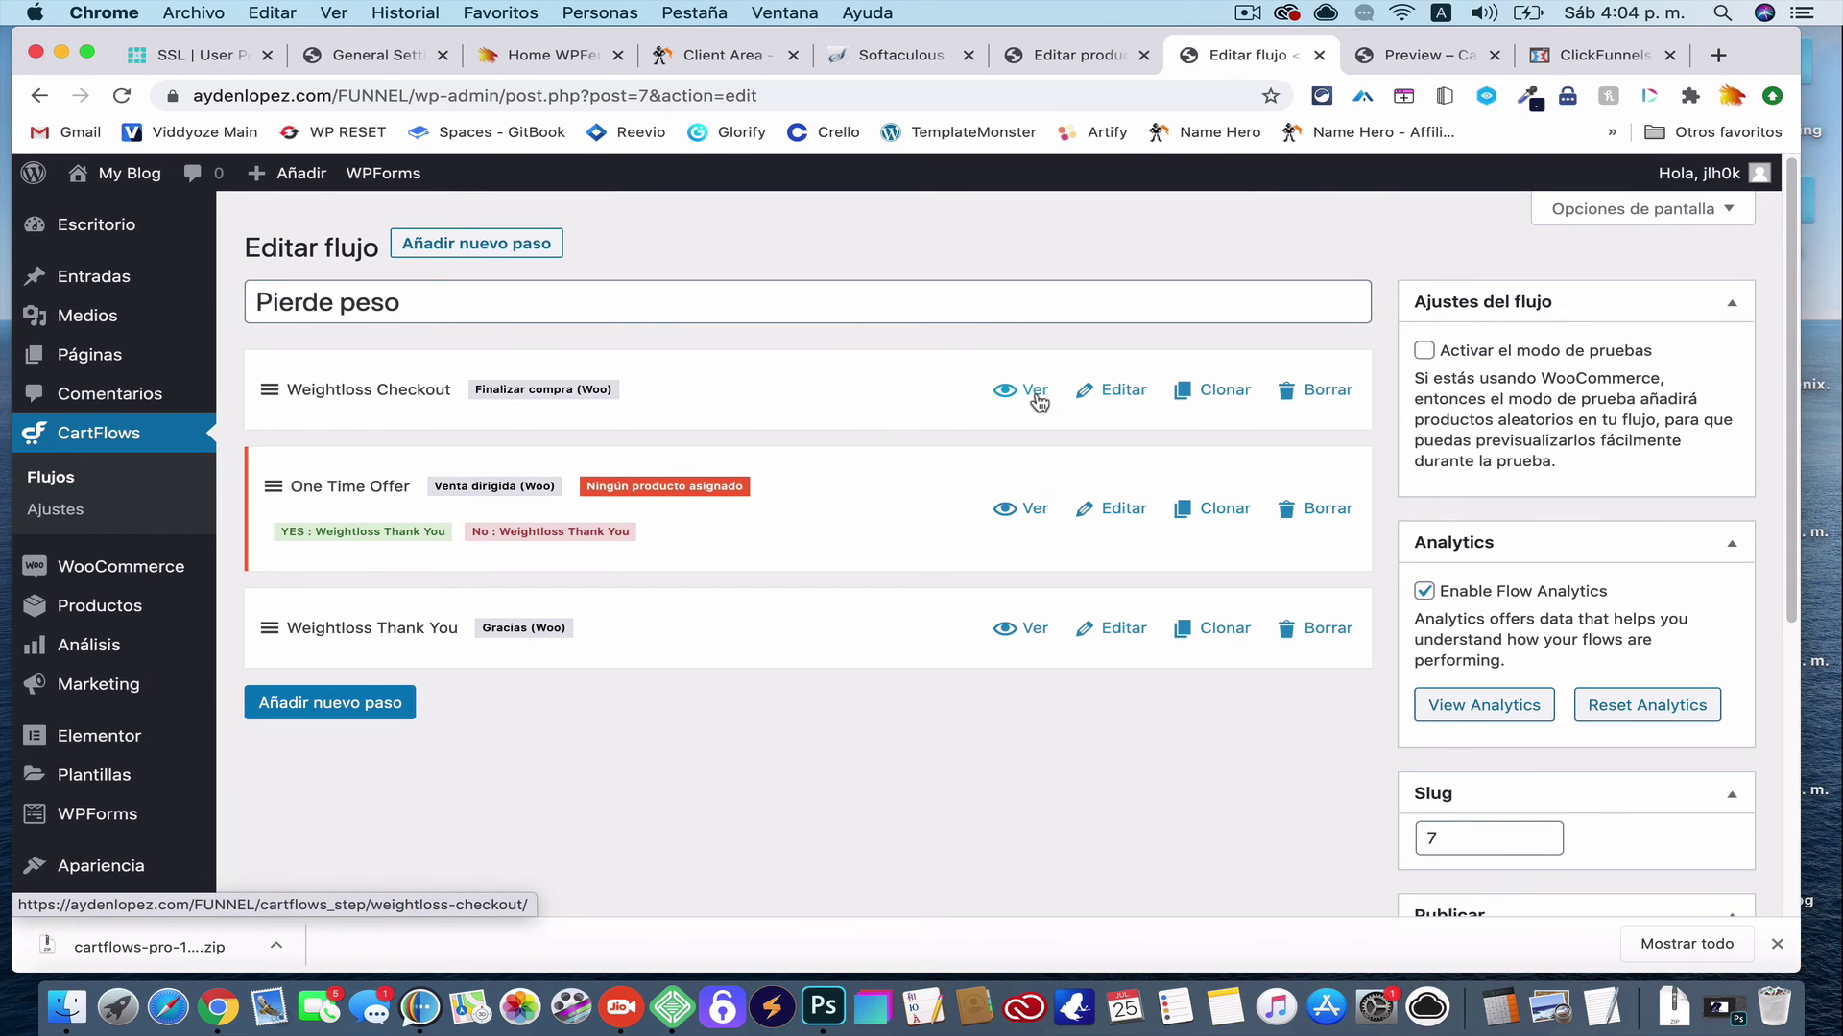
View the live Weightloss Checkout page, try moving on to Payment with the shipping form empty, and review the page content
click(1036, 396)
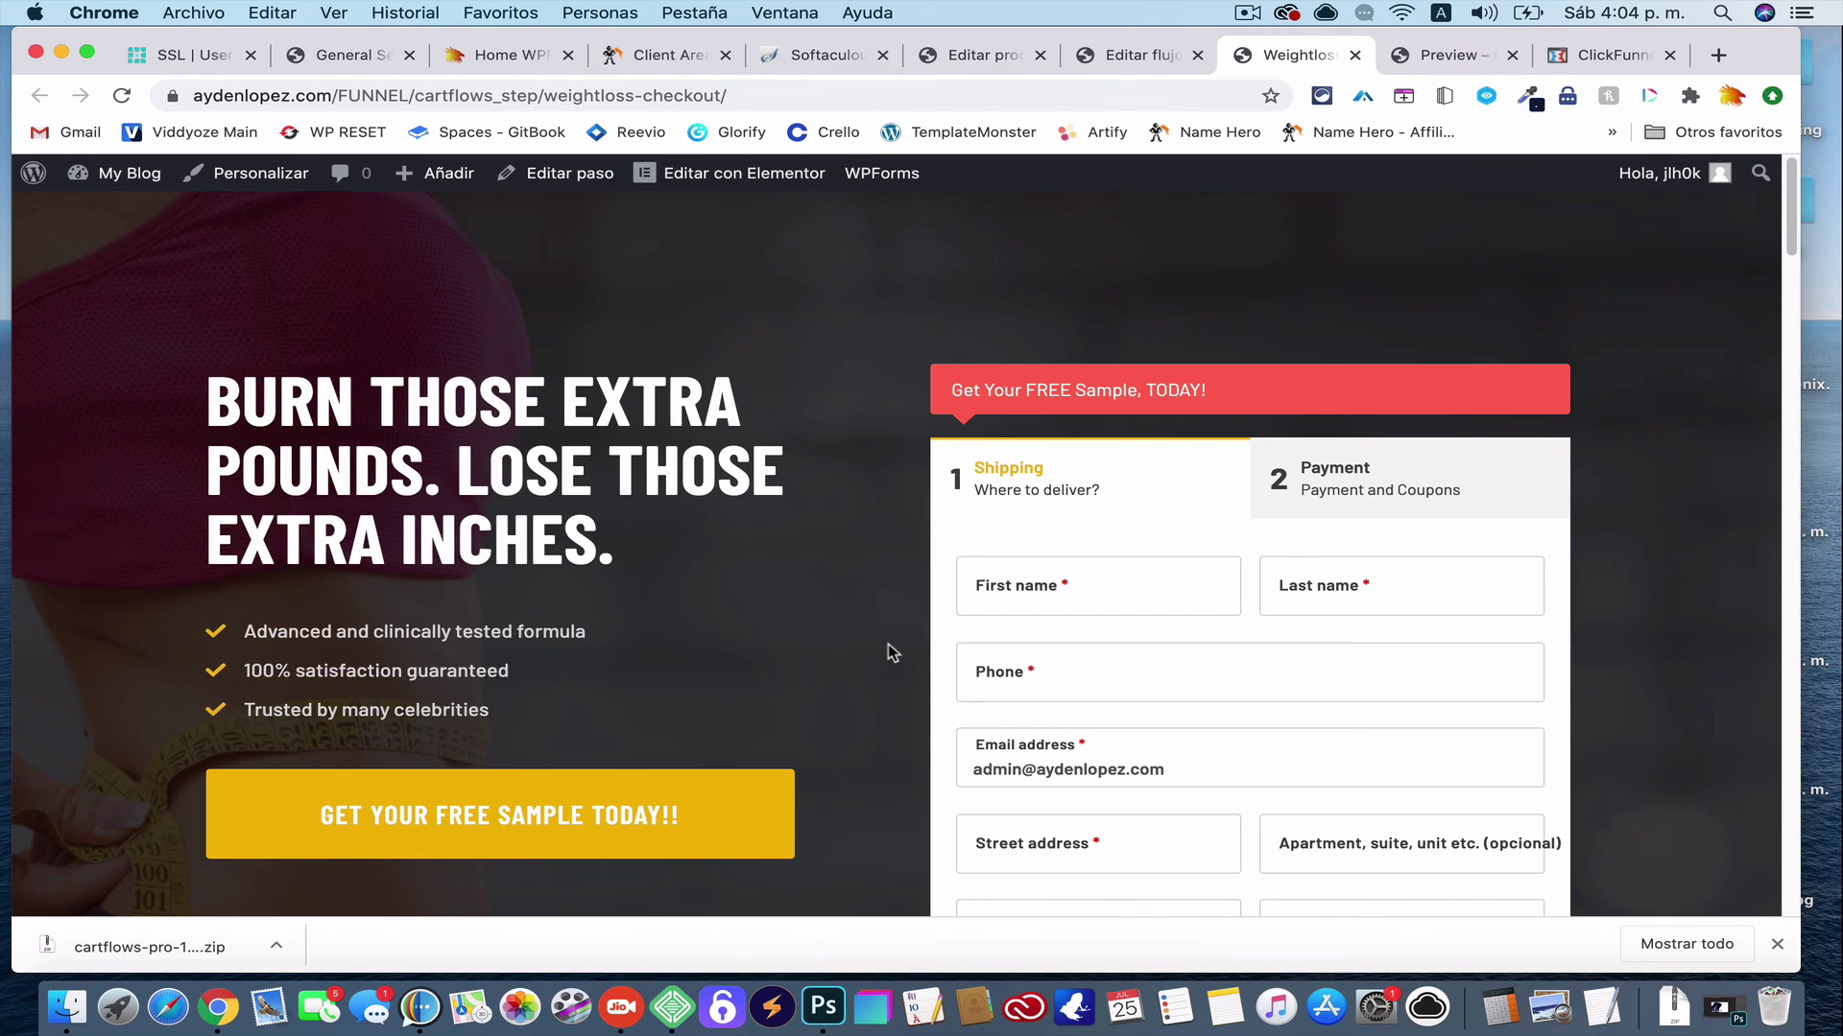
scroll(889, 643, down, 2)
scroll(888, 643, up, 1)
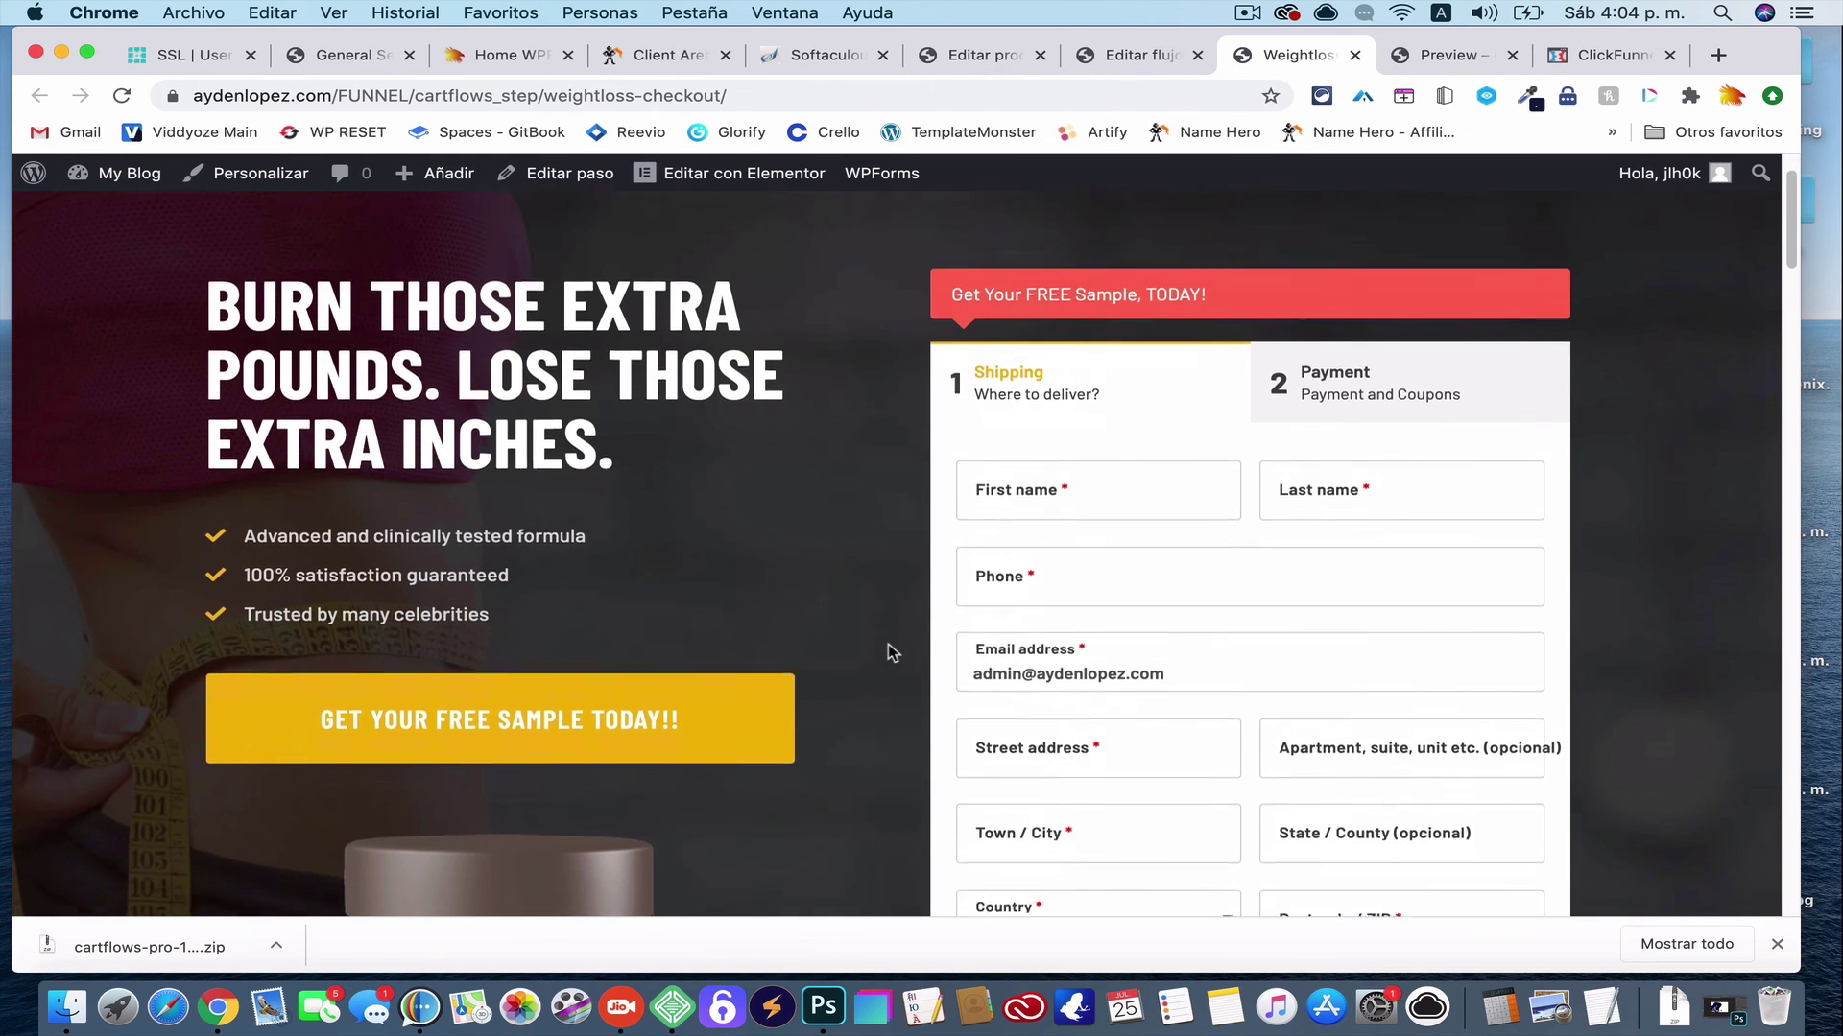
scroll(888, 644, down, 1)
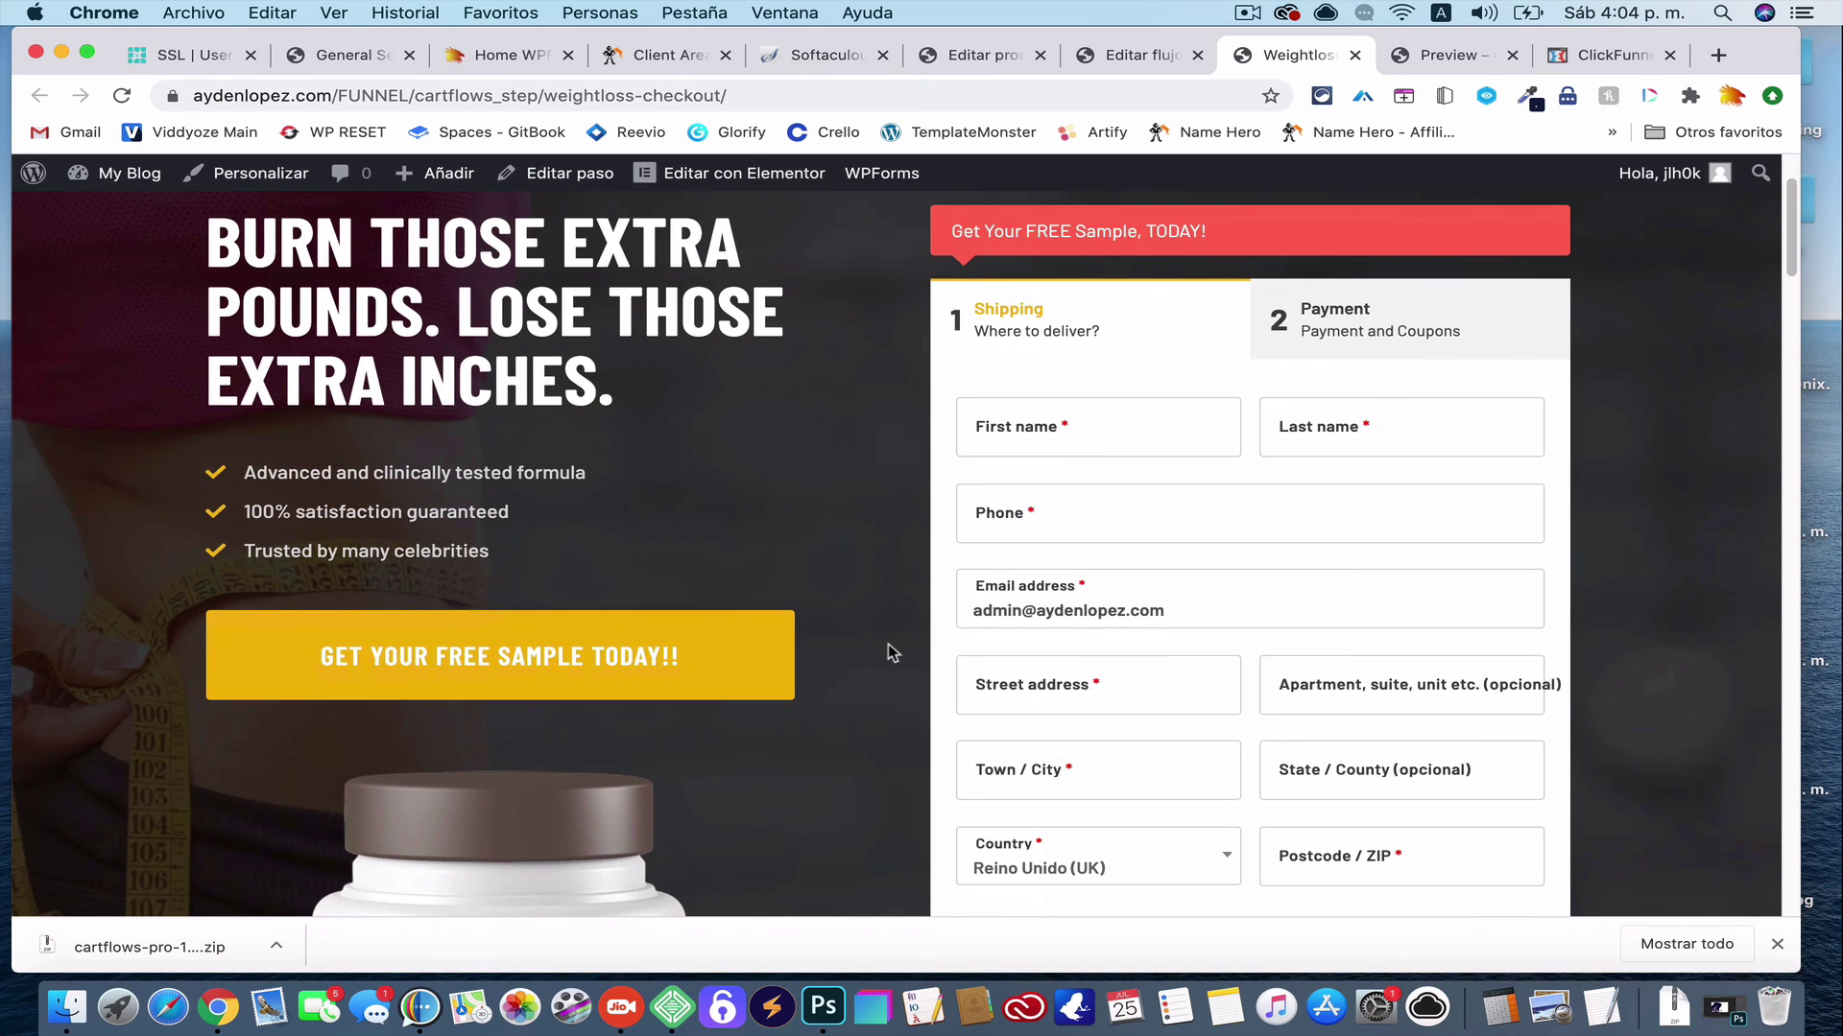
click(1329, 317)
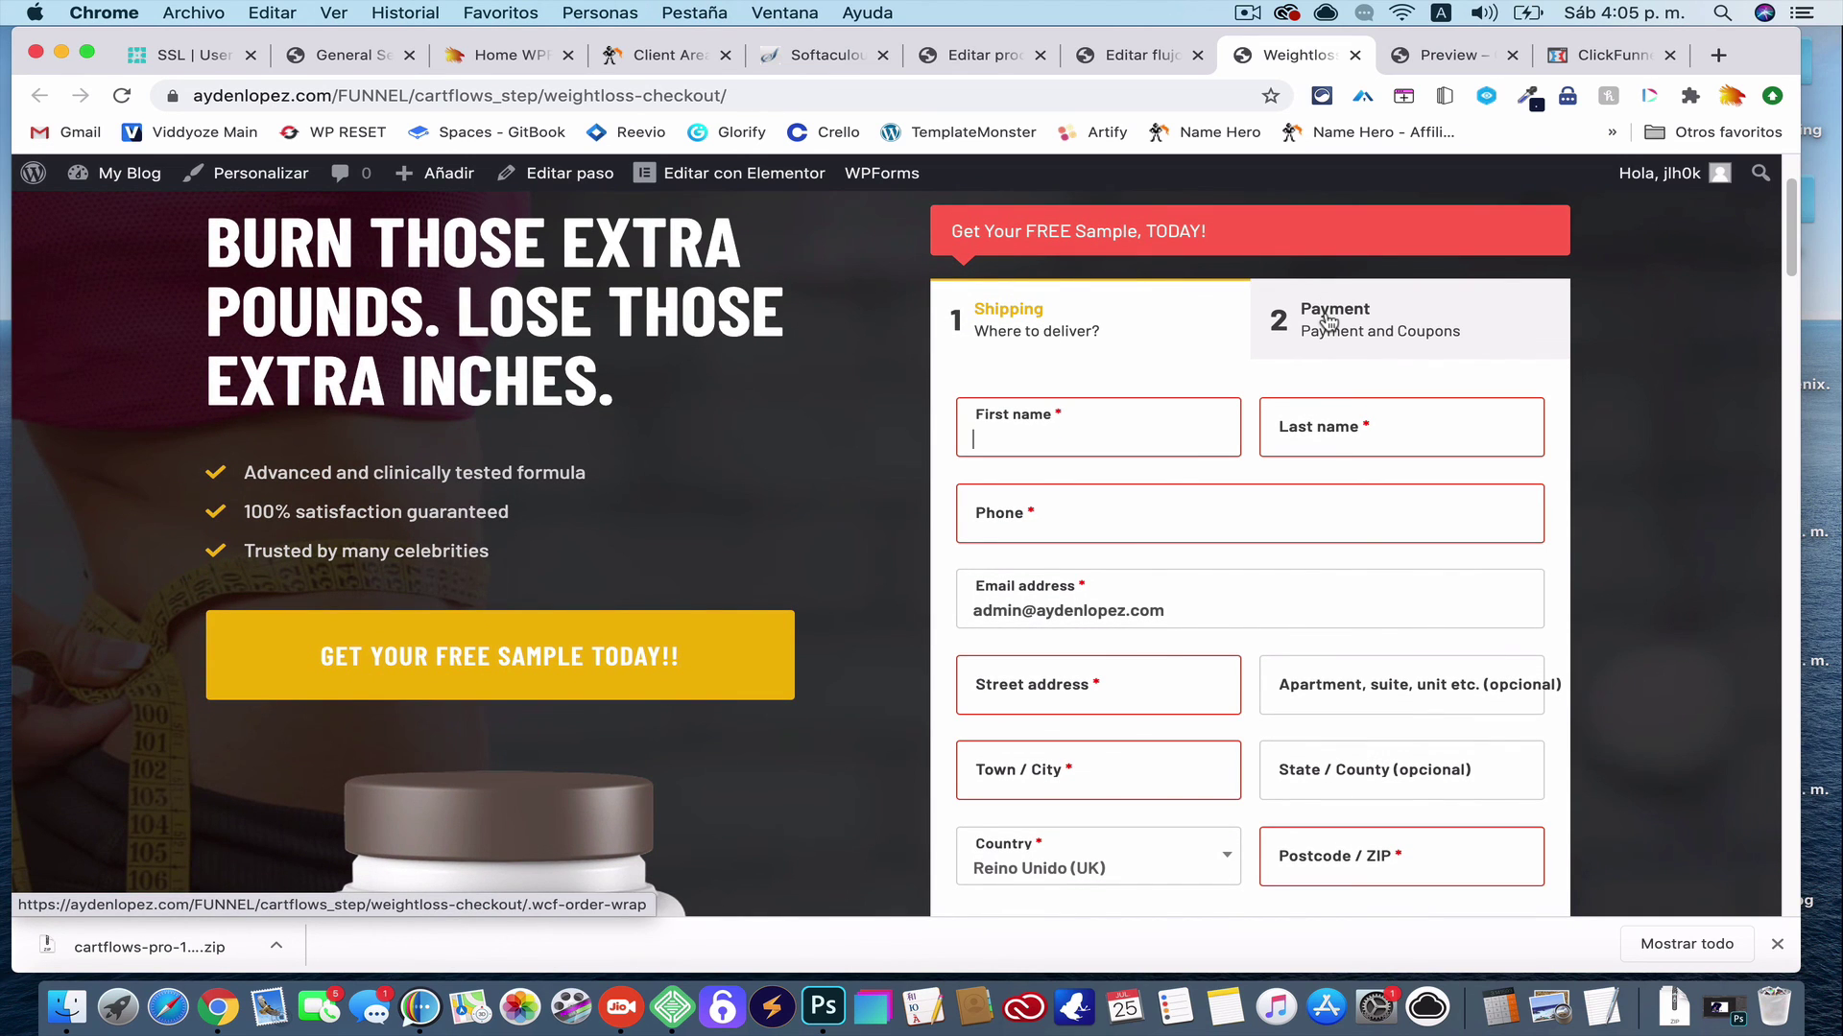
scroll(1123, 589, down, 4)
scroll(1123, 586, up, 5)
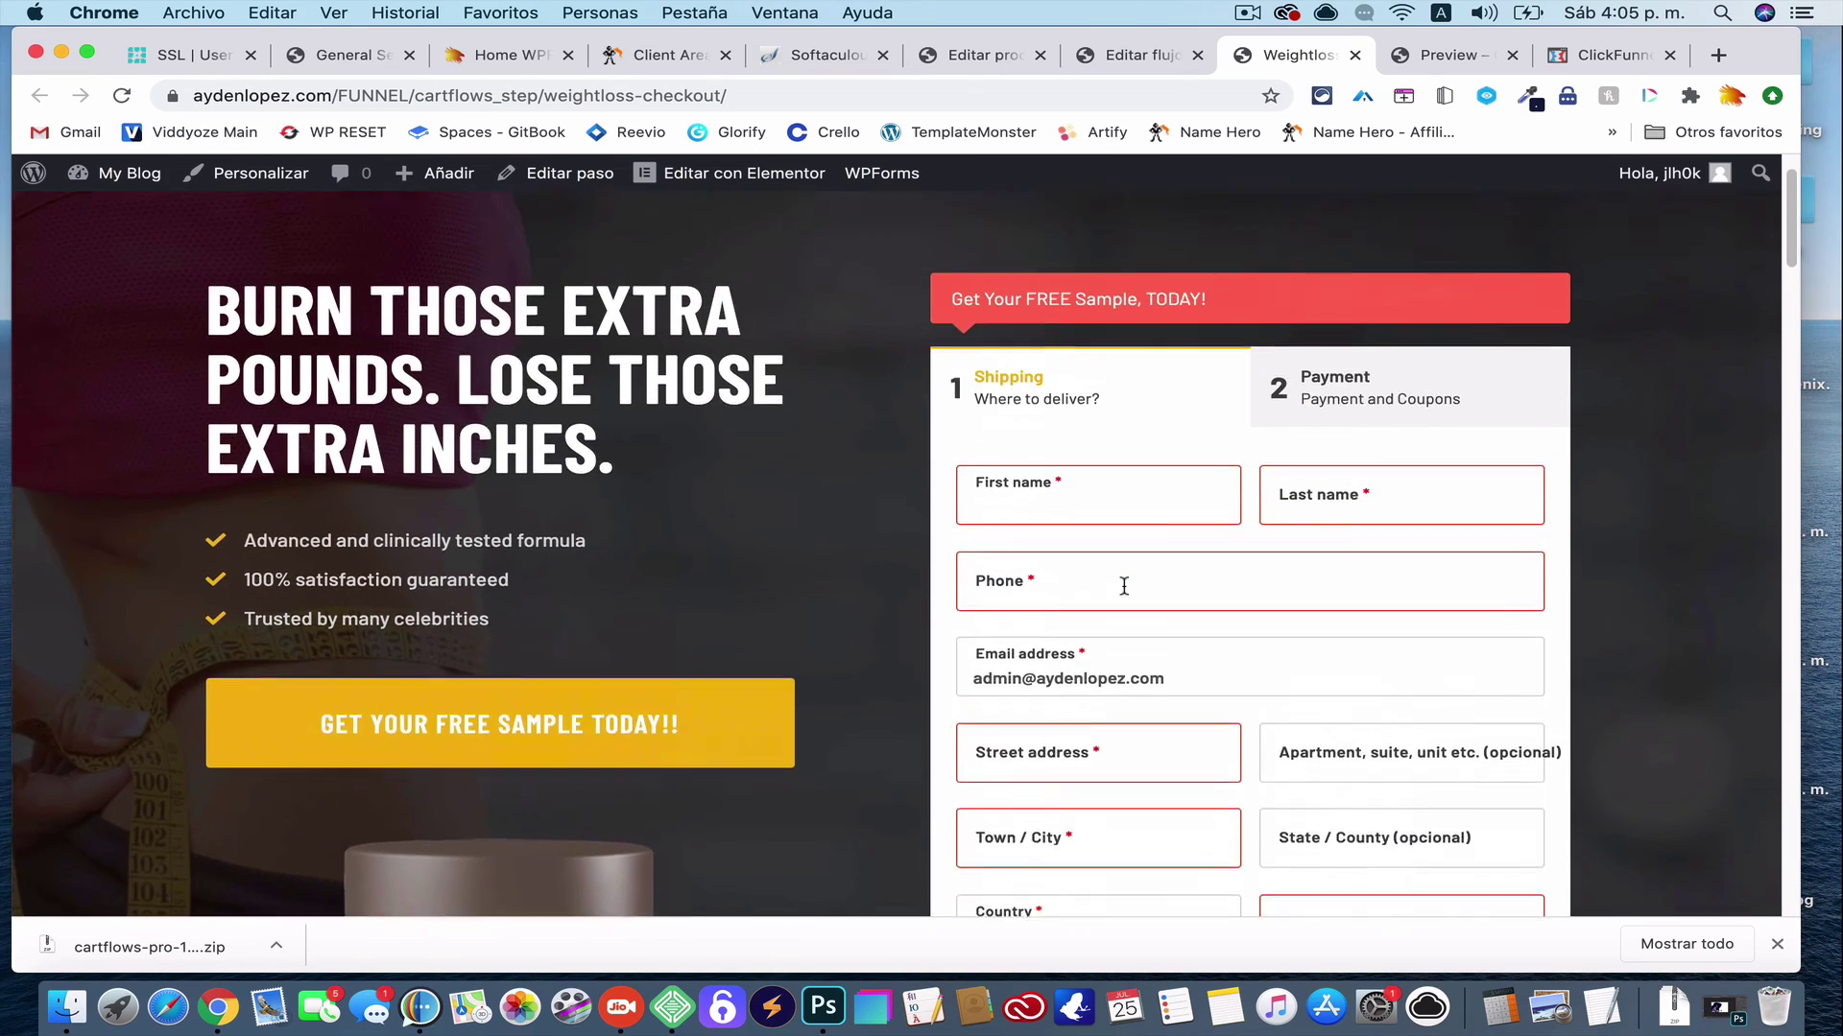
scroll(1145, 599, down, 3)
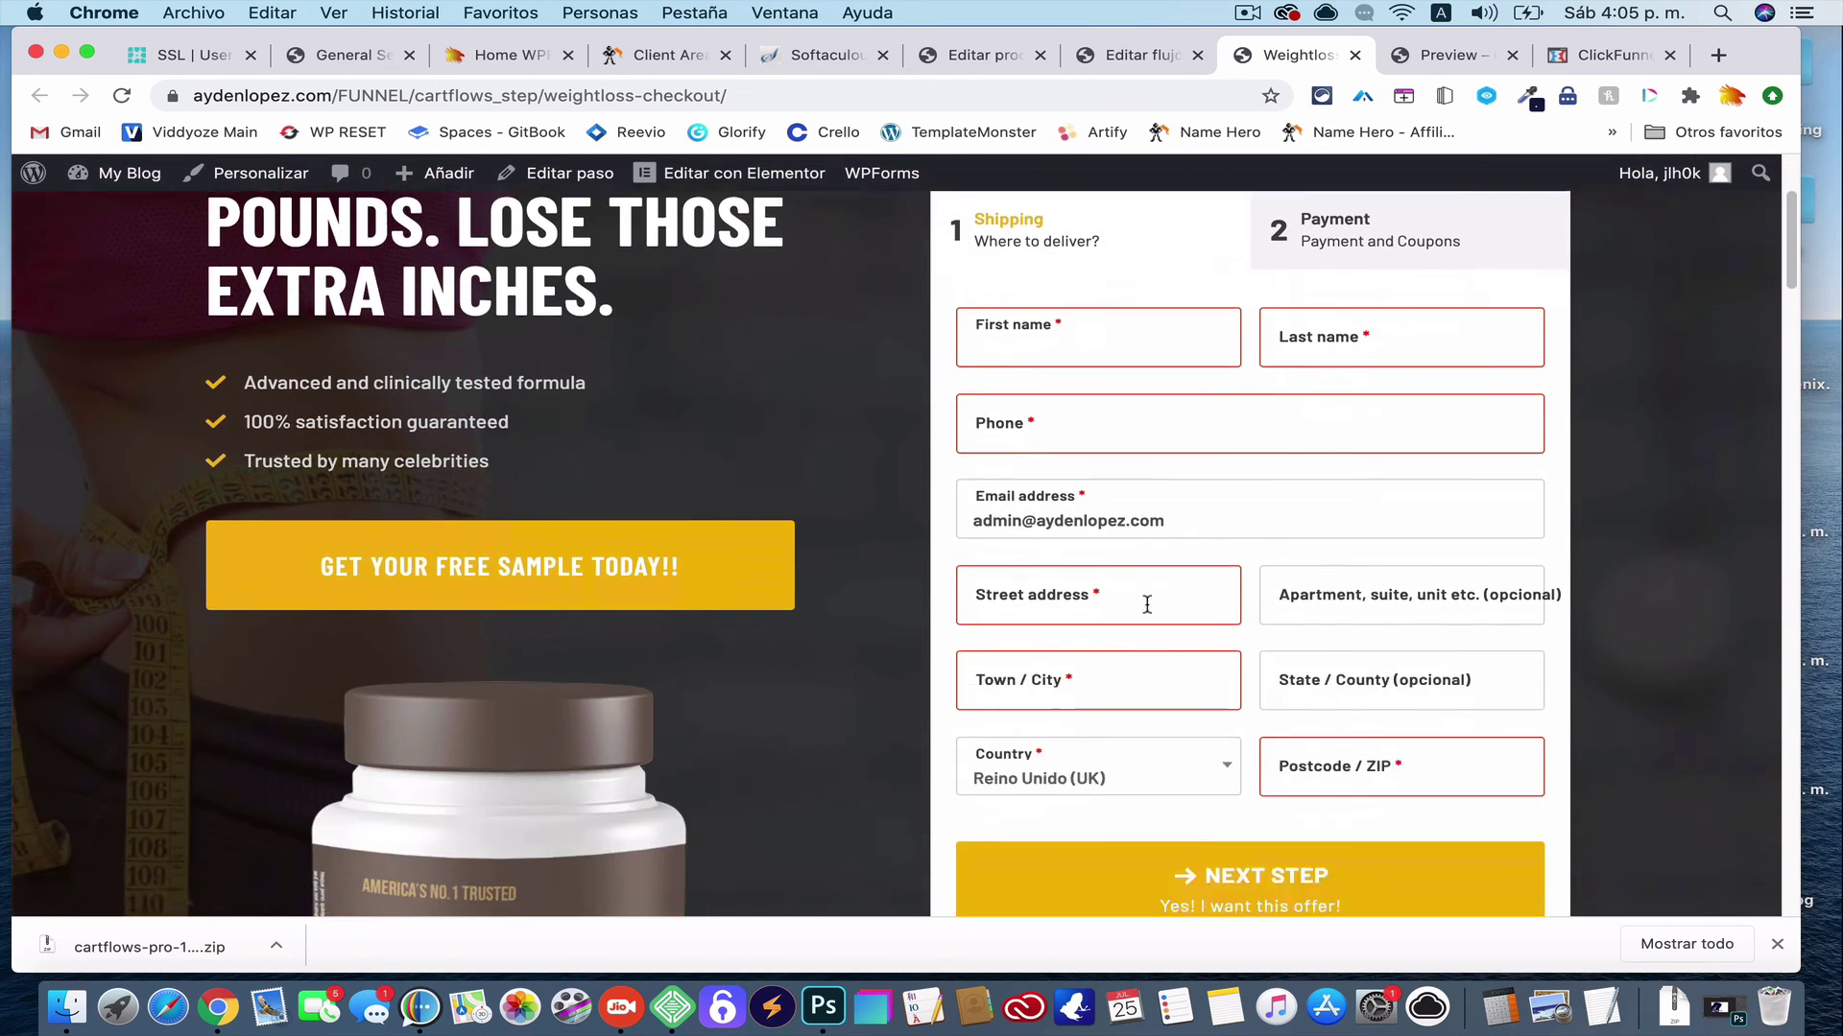
scroll(1147, 604, down, 20)
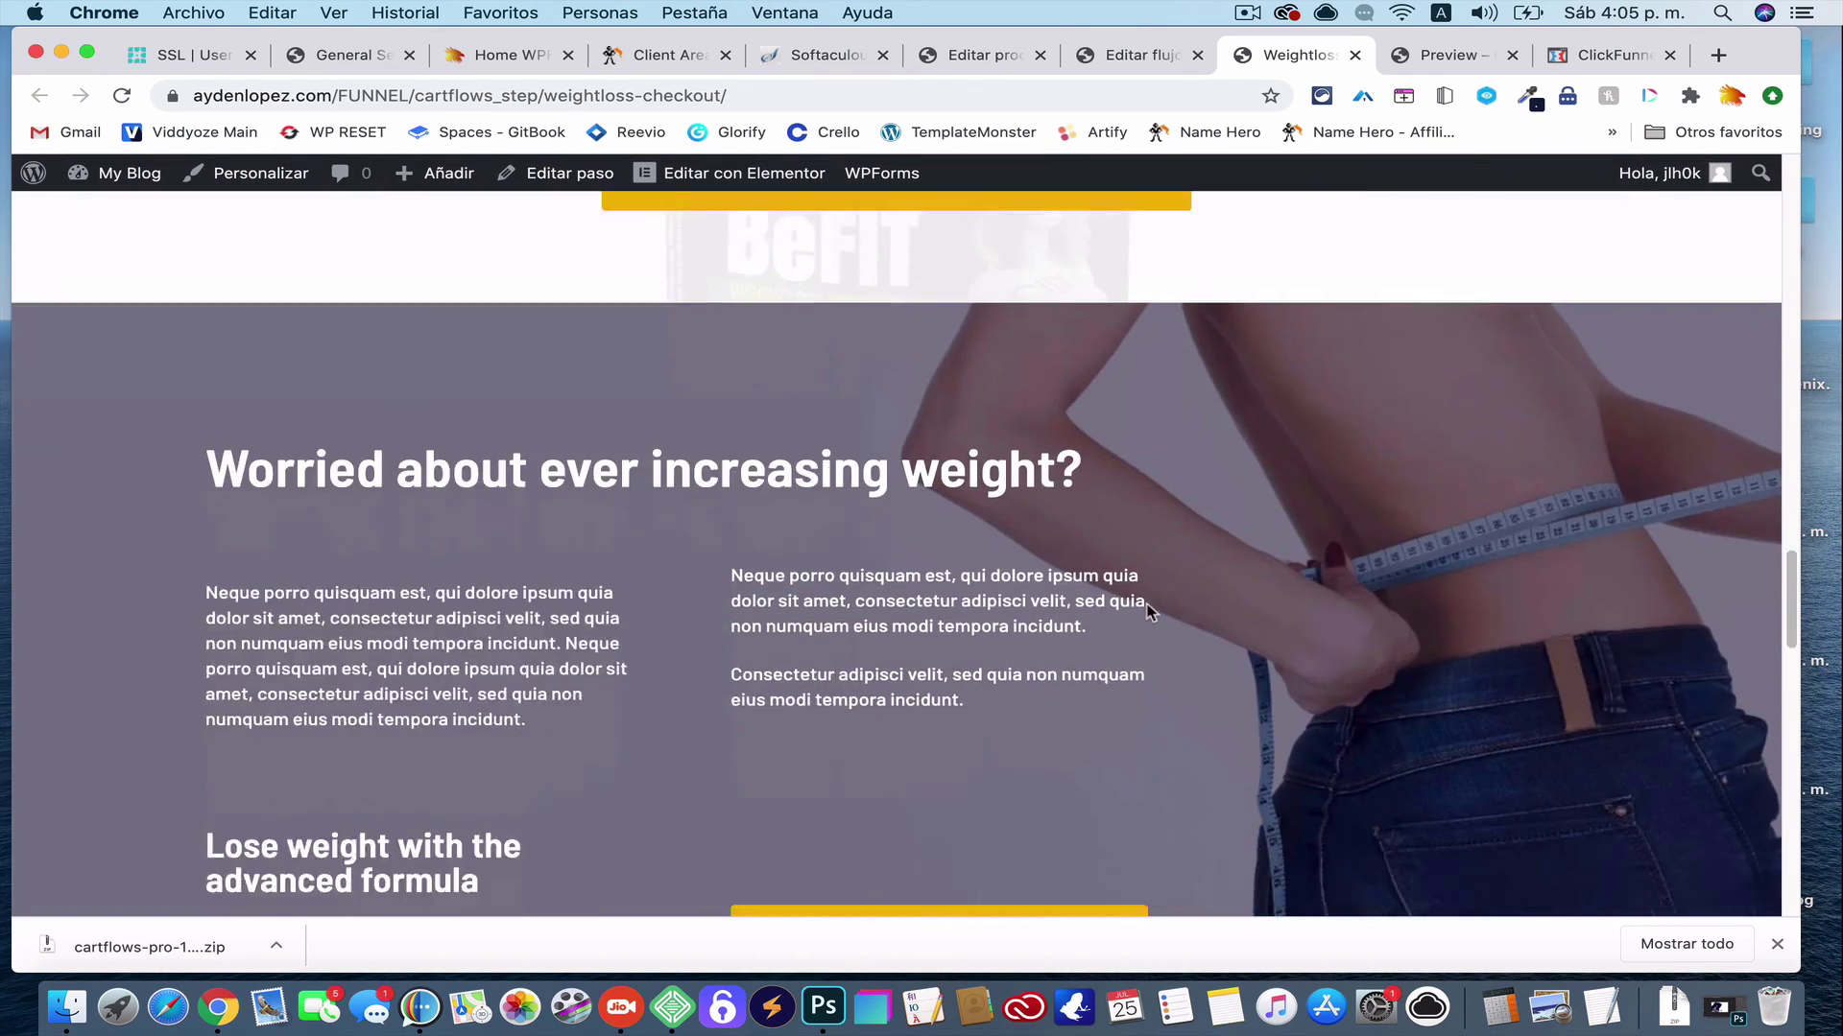
Finish reviewing the live checkout page's content, then open the Weightloss Checkout step of the Pierde peso flow for editing
scroll(1149, 611, up, 10)
scroll(1149, 611, down, 10)
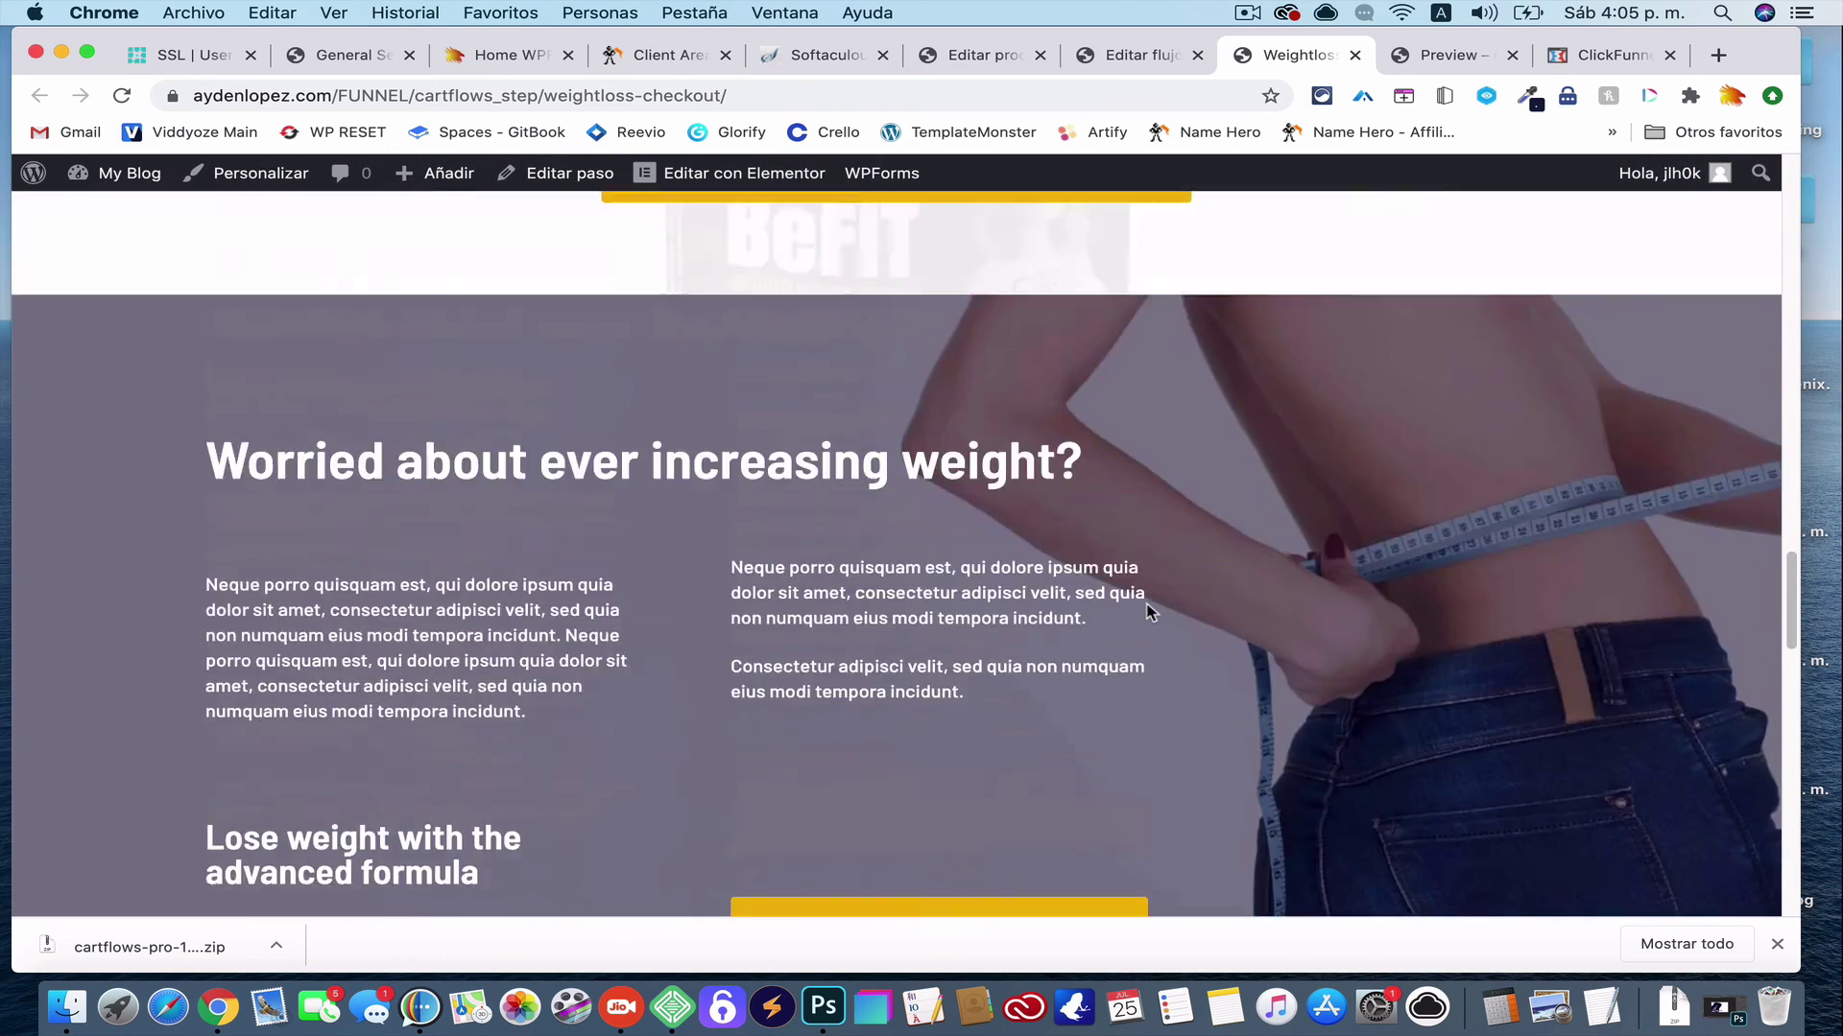
scroll(1149, 611, up, 20)
scroll(1146, 602, down, 2)
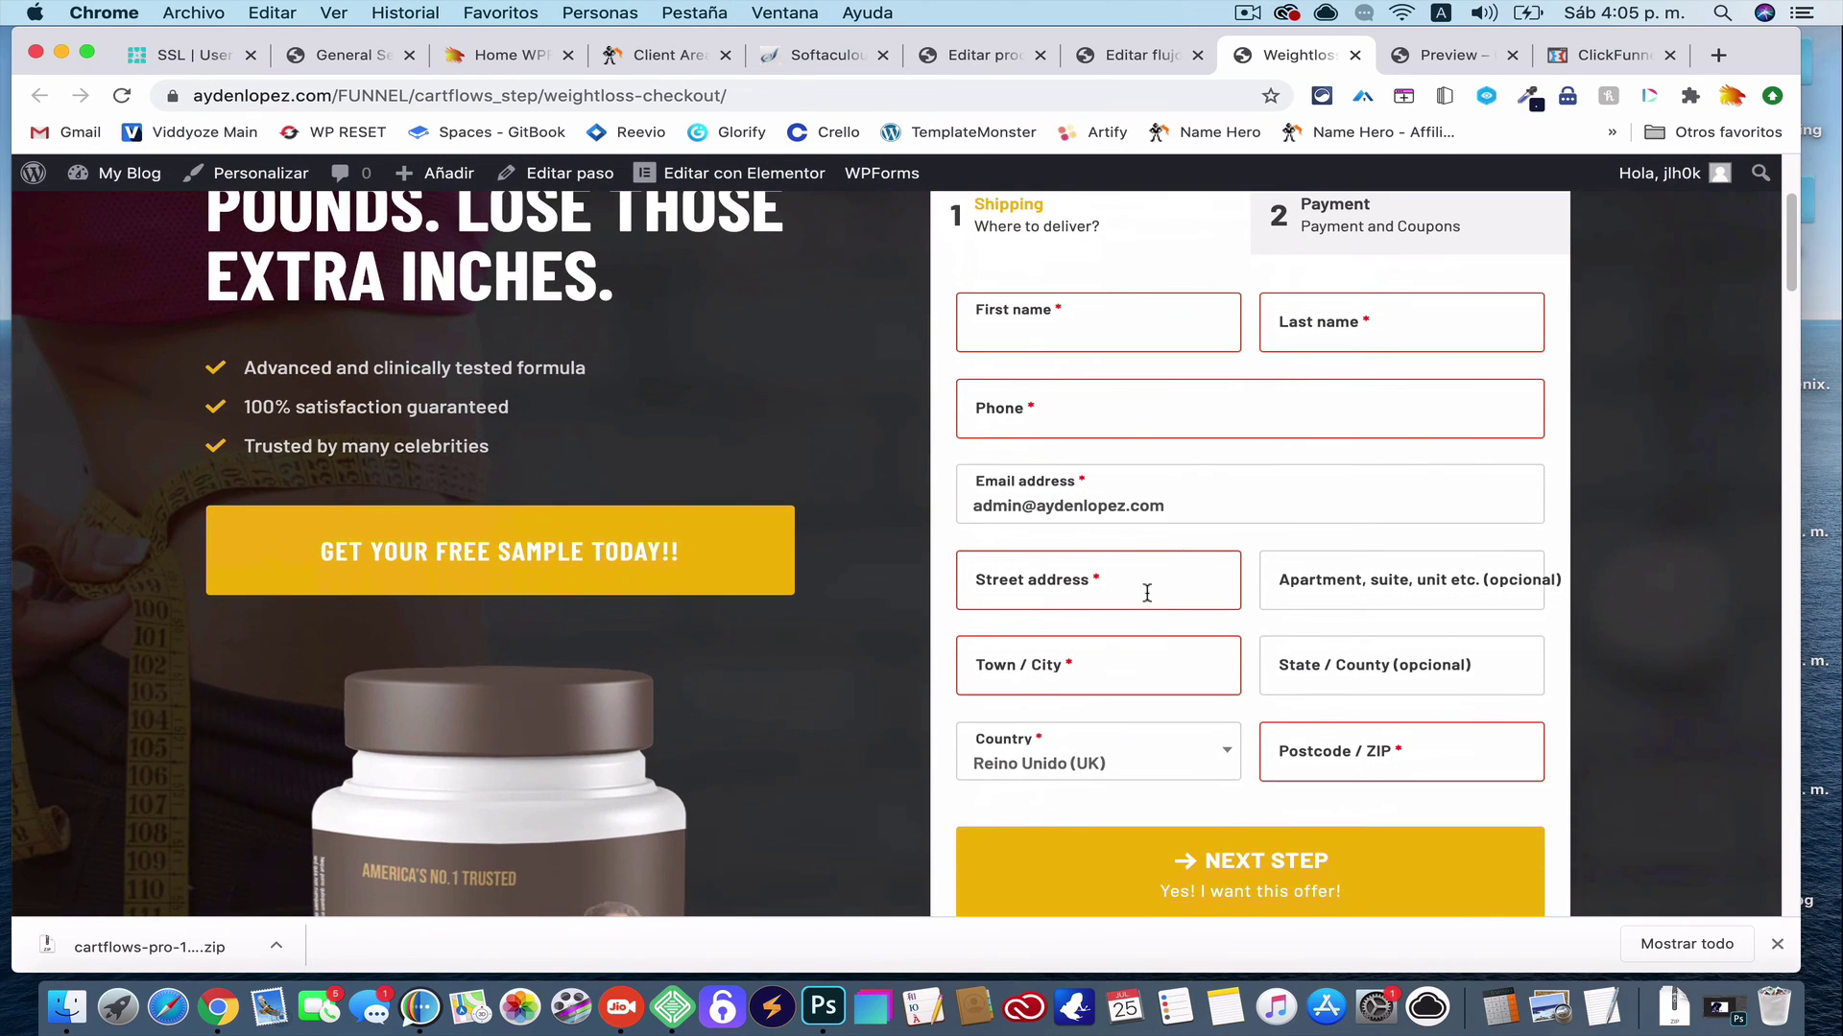
click(1113, 57)
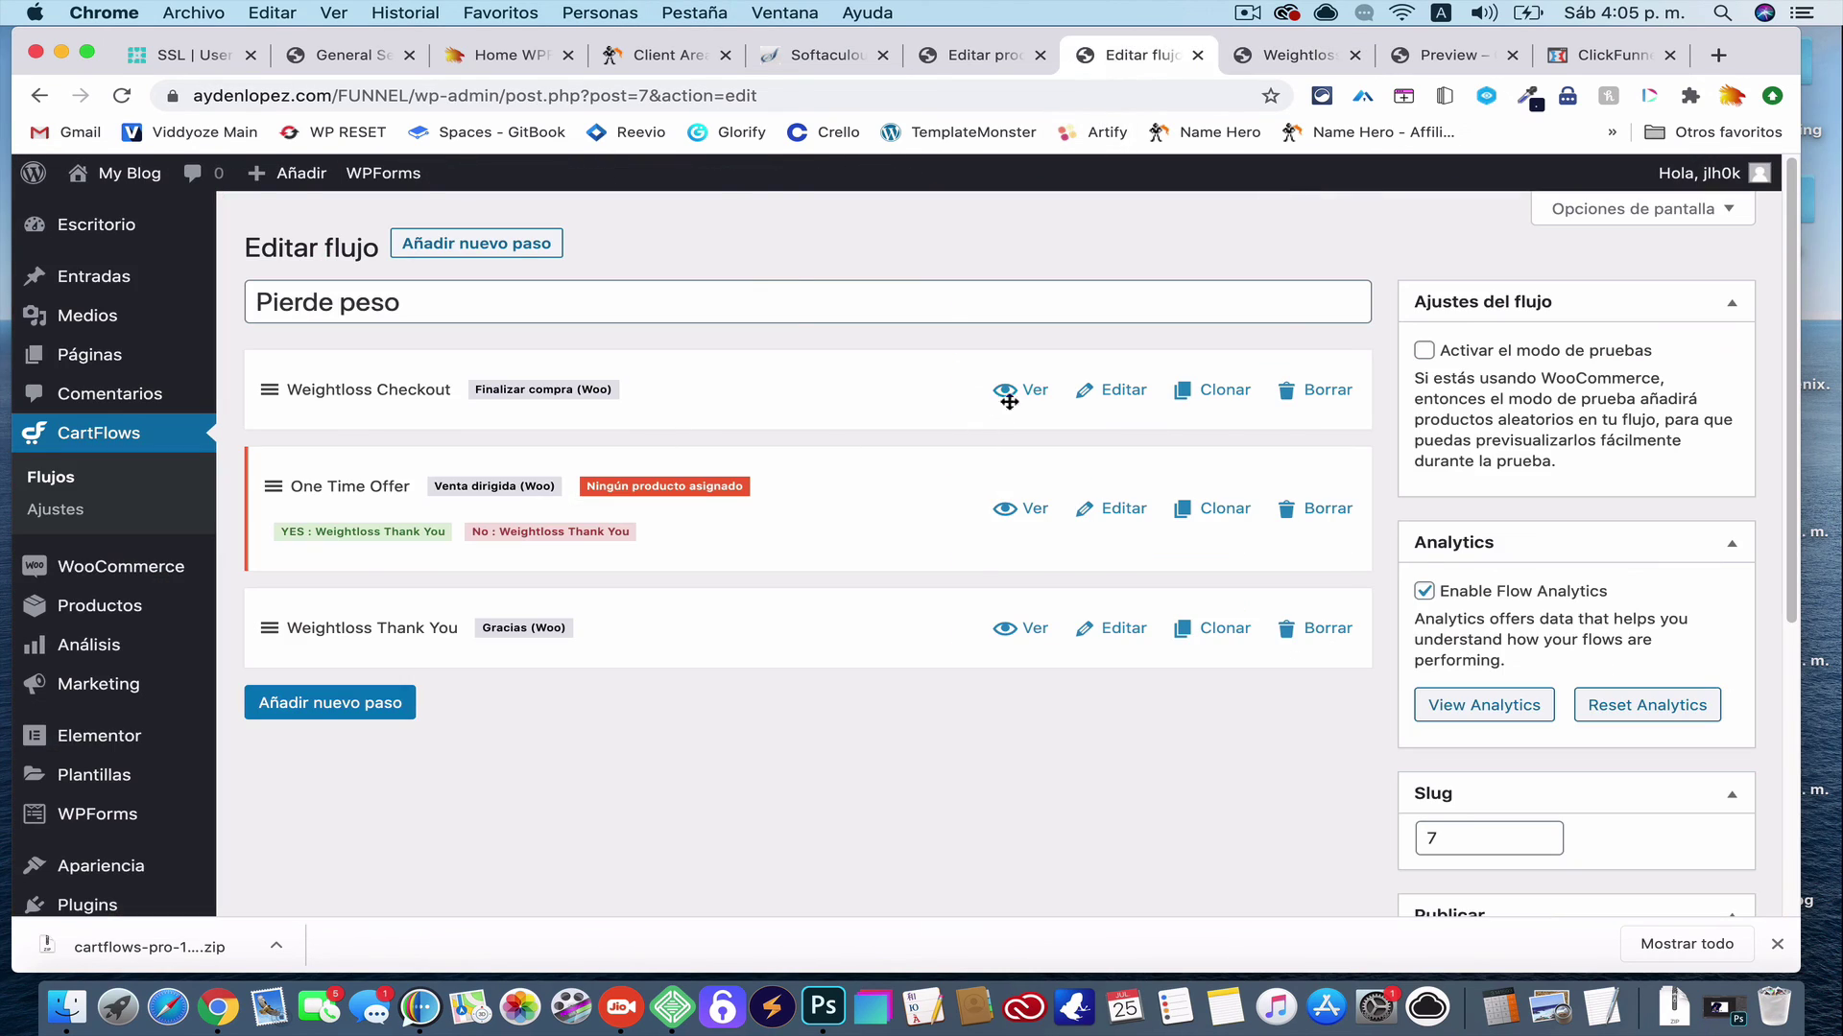
click(1094, 391)
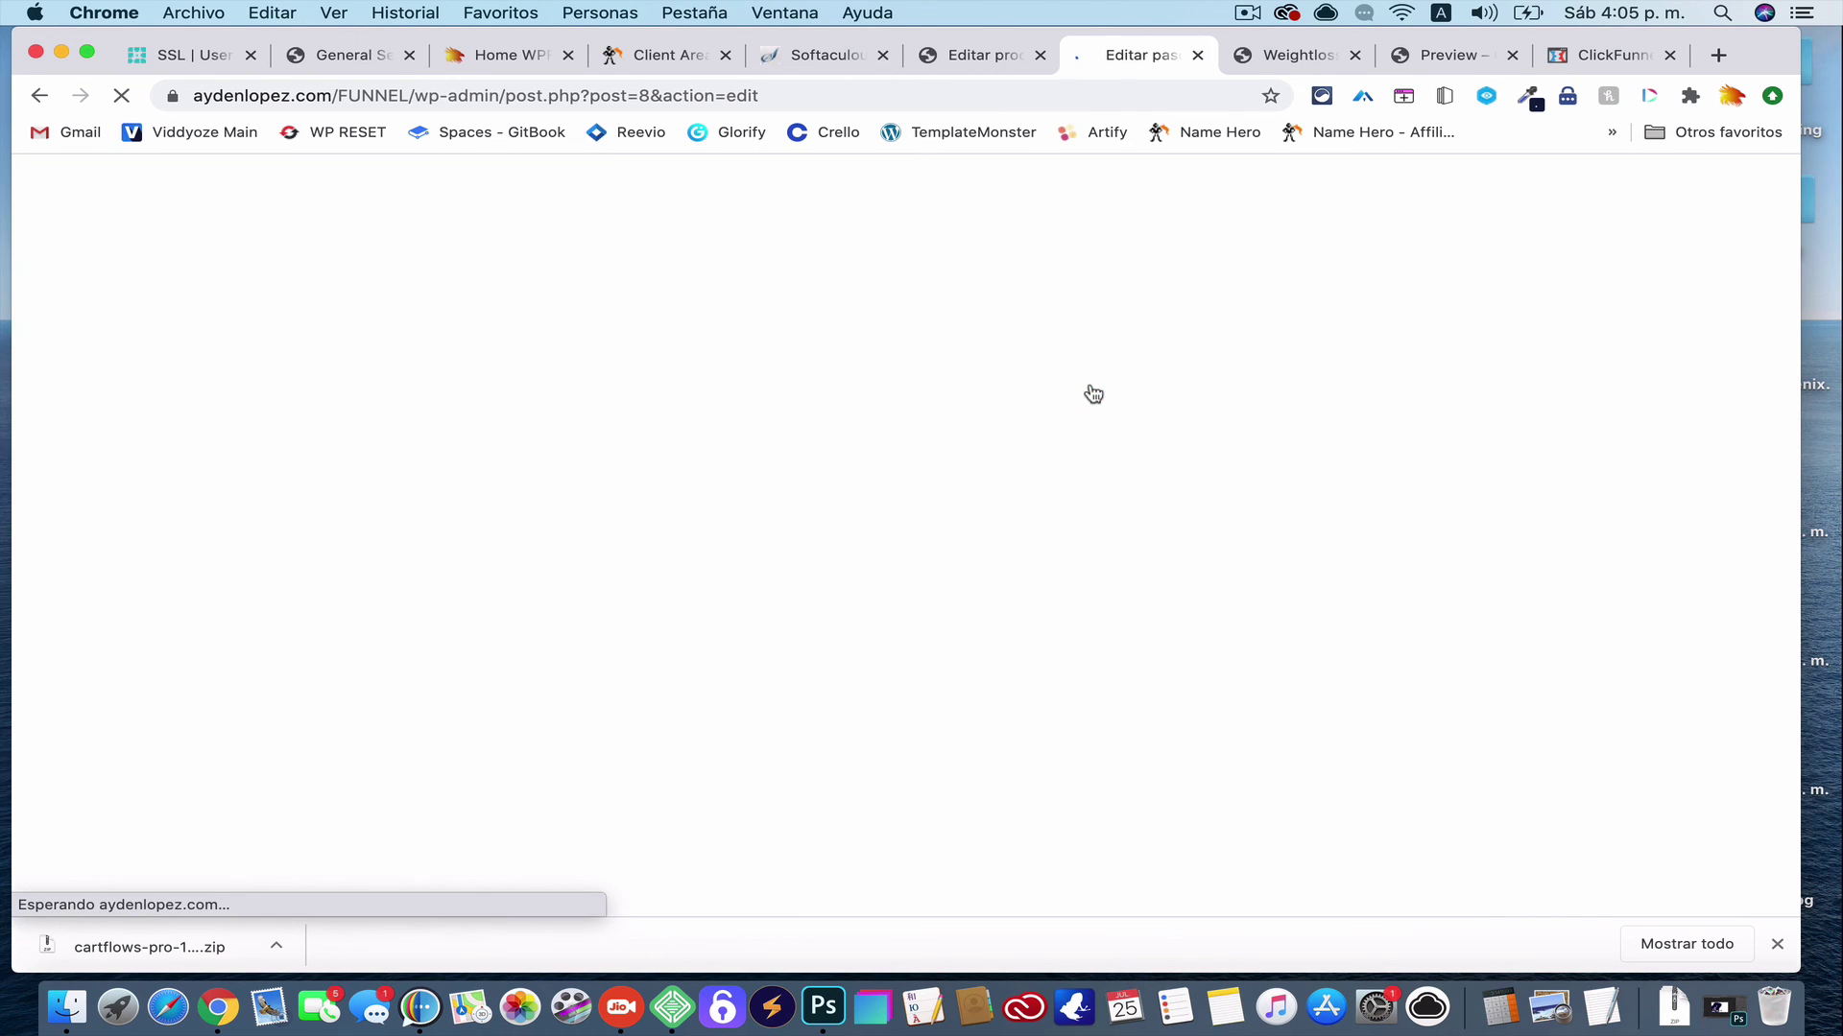
Check the order bump and checkout offer settings, and set the checkout design's primary color to dark blue #000c60
scroll(841, 770, down, 10)
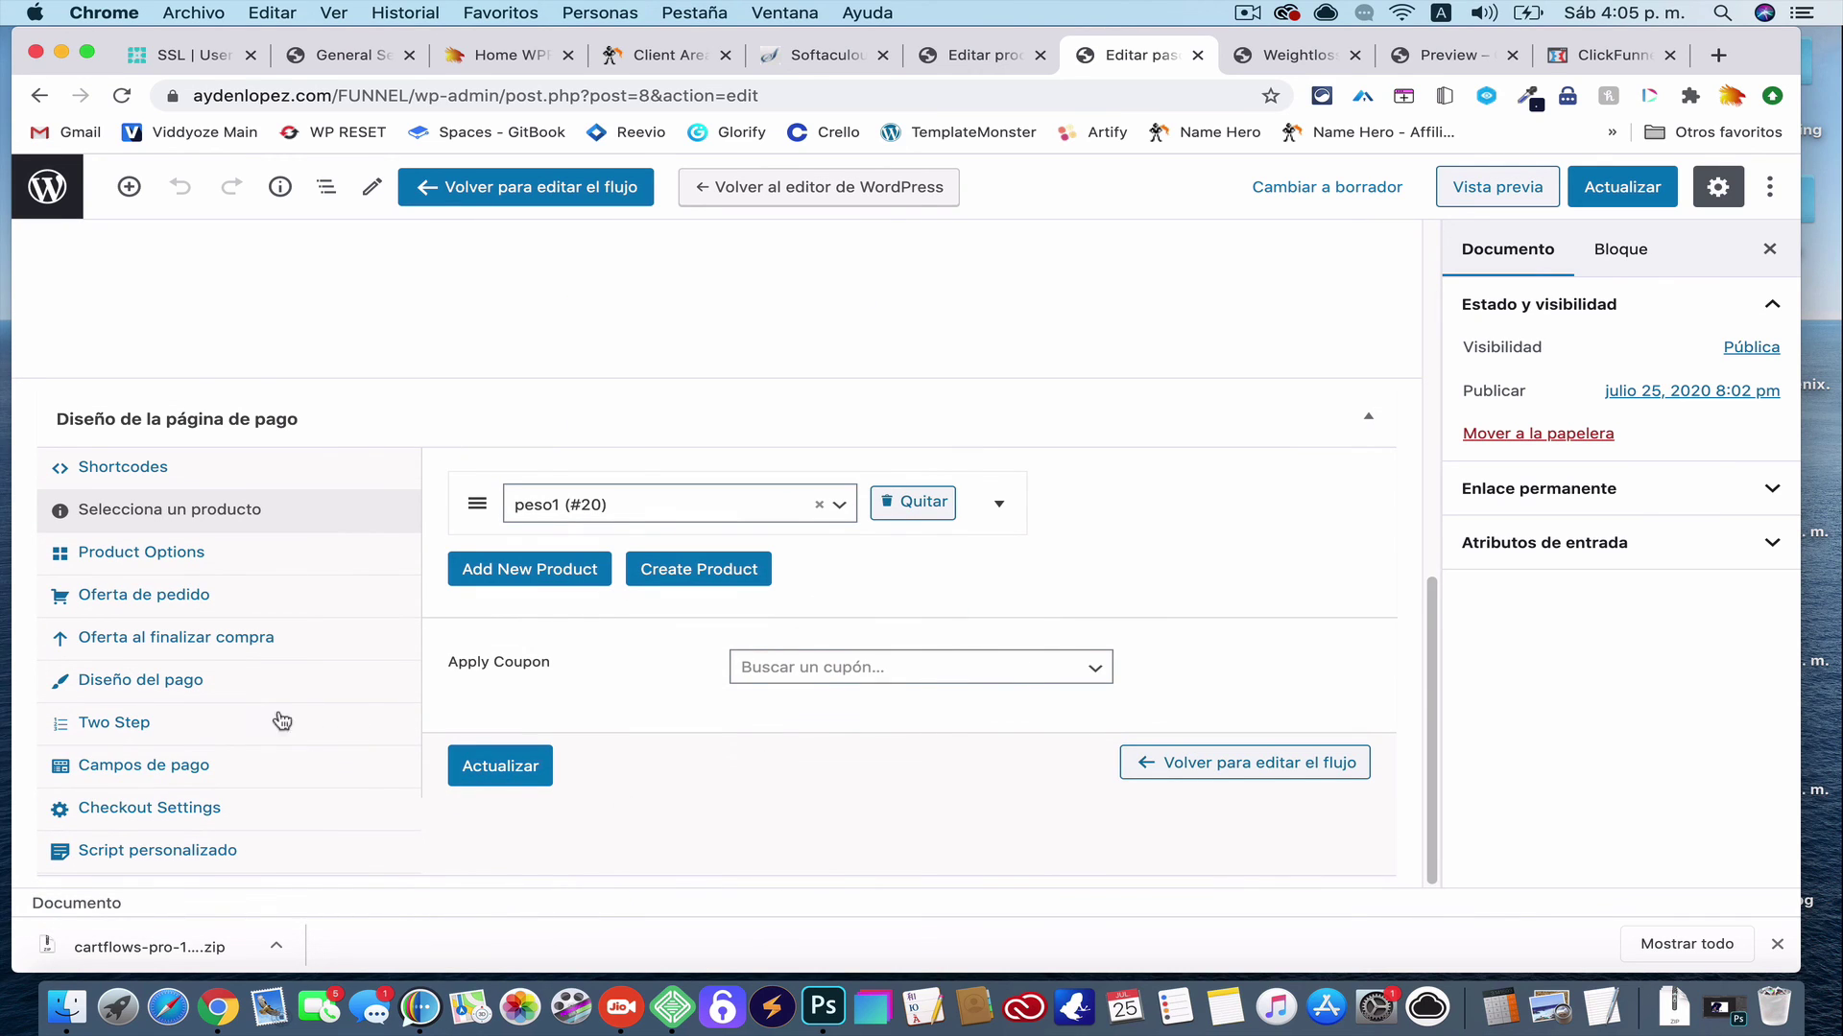
click(195, 570)
click(203, 606)
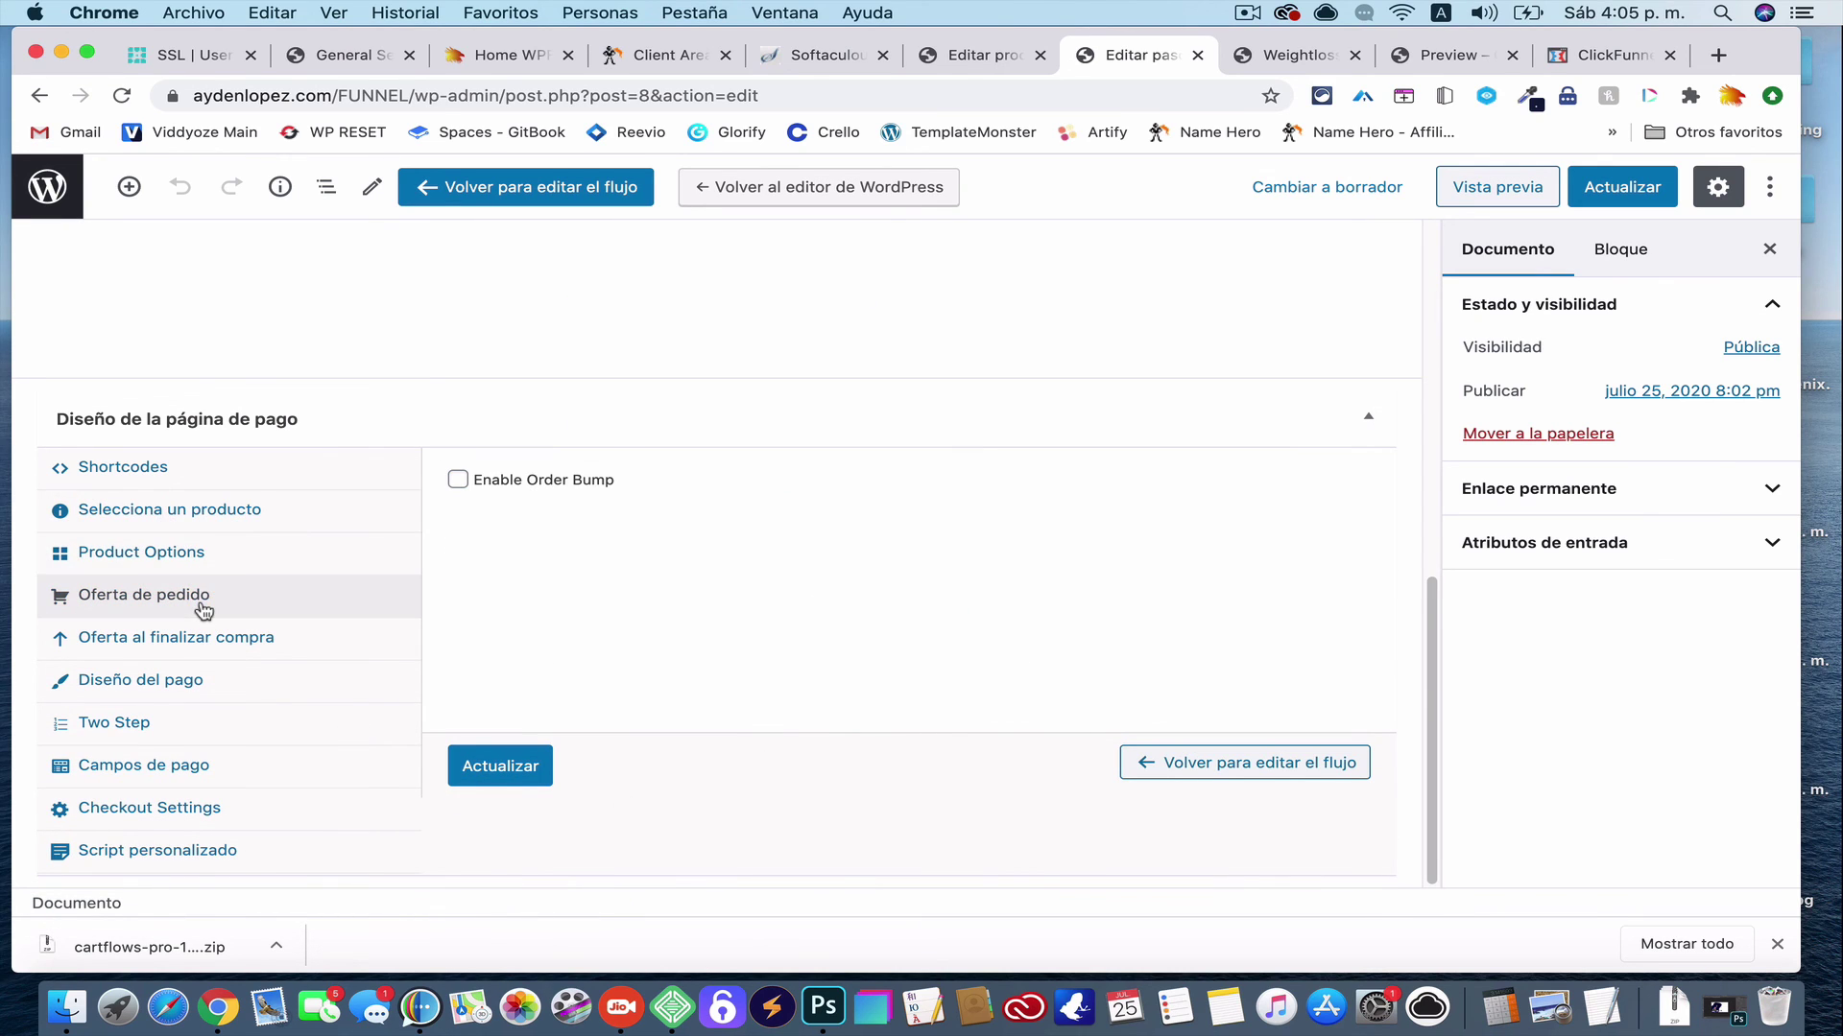
click(203, 642)
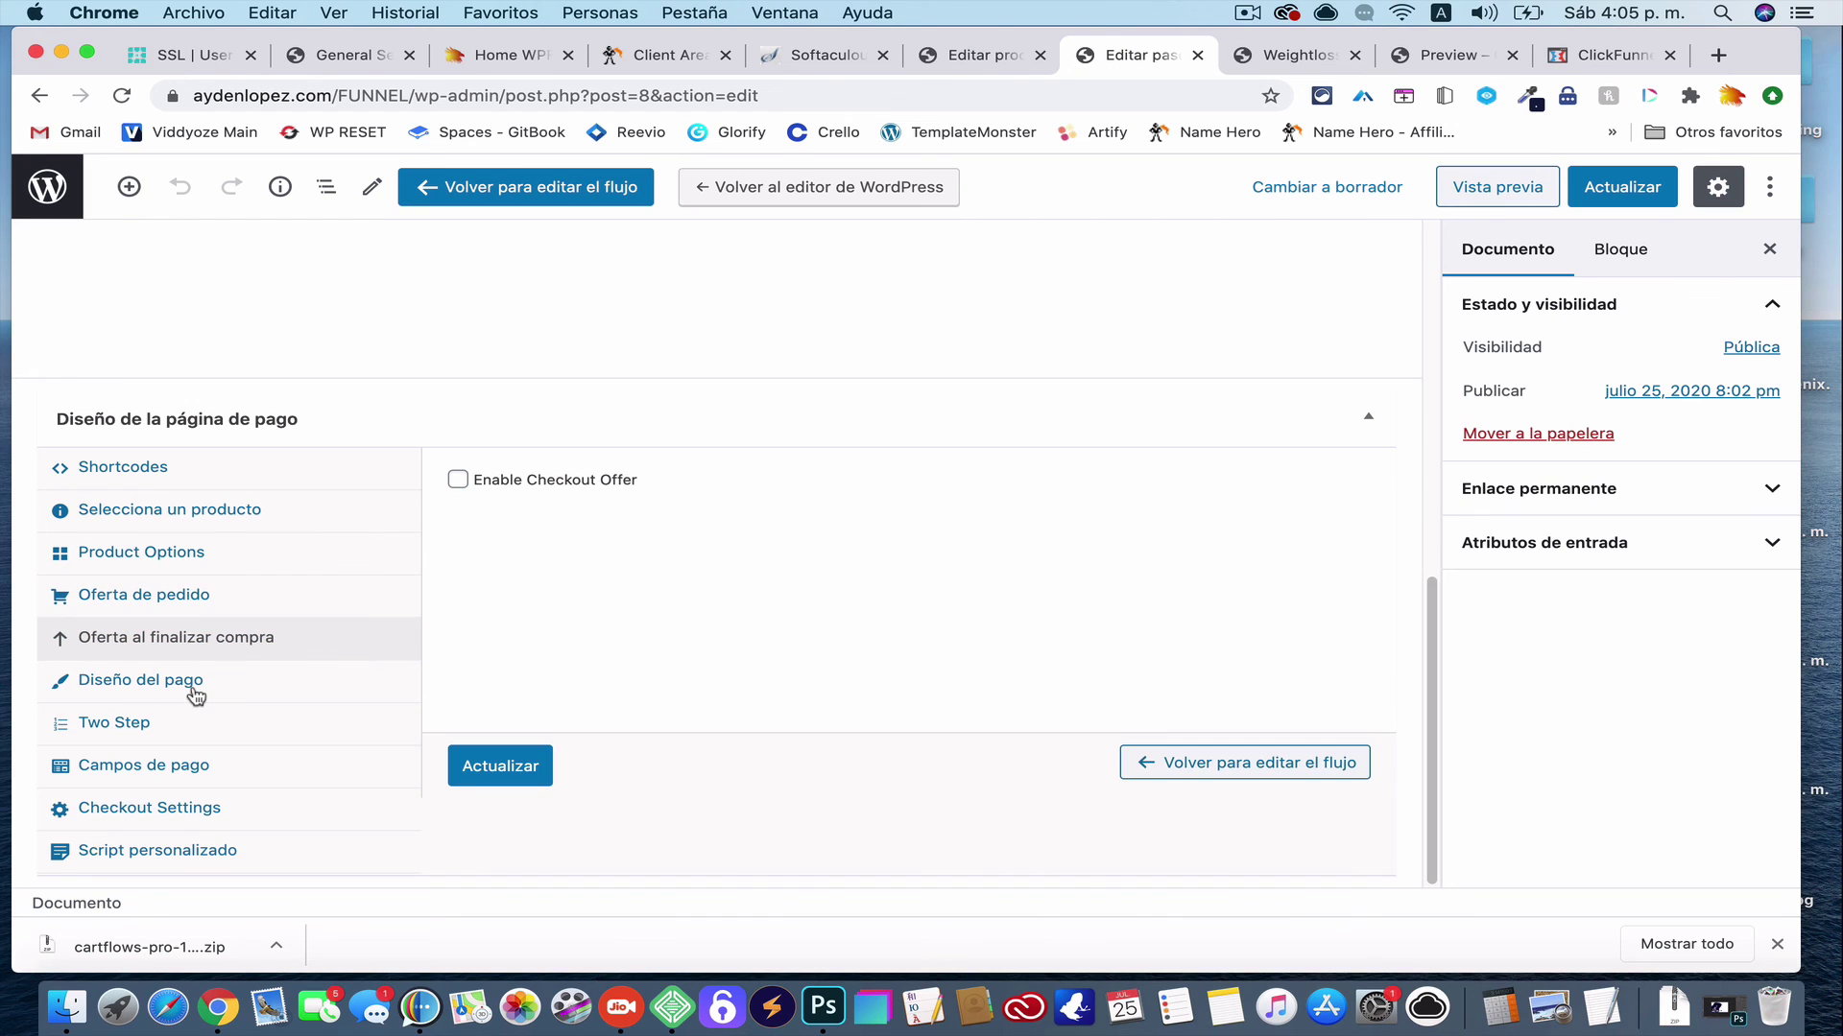
click(191, 687)
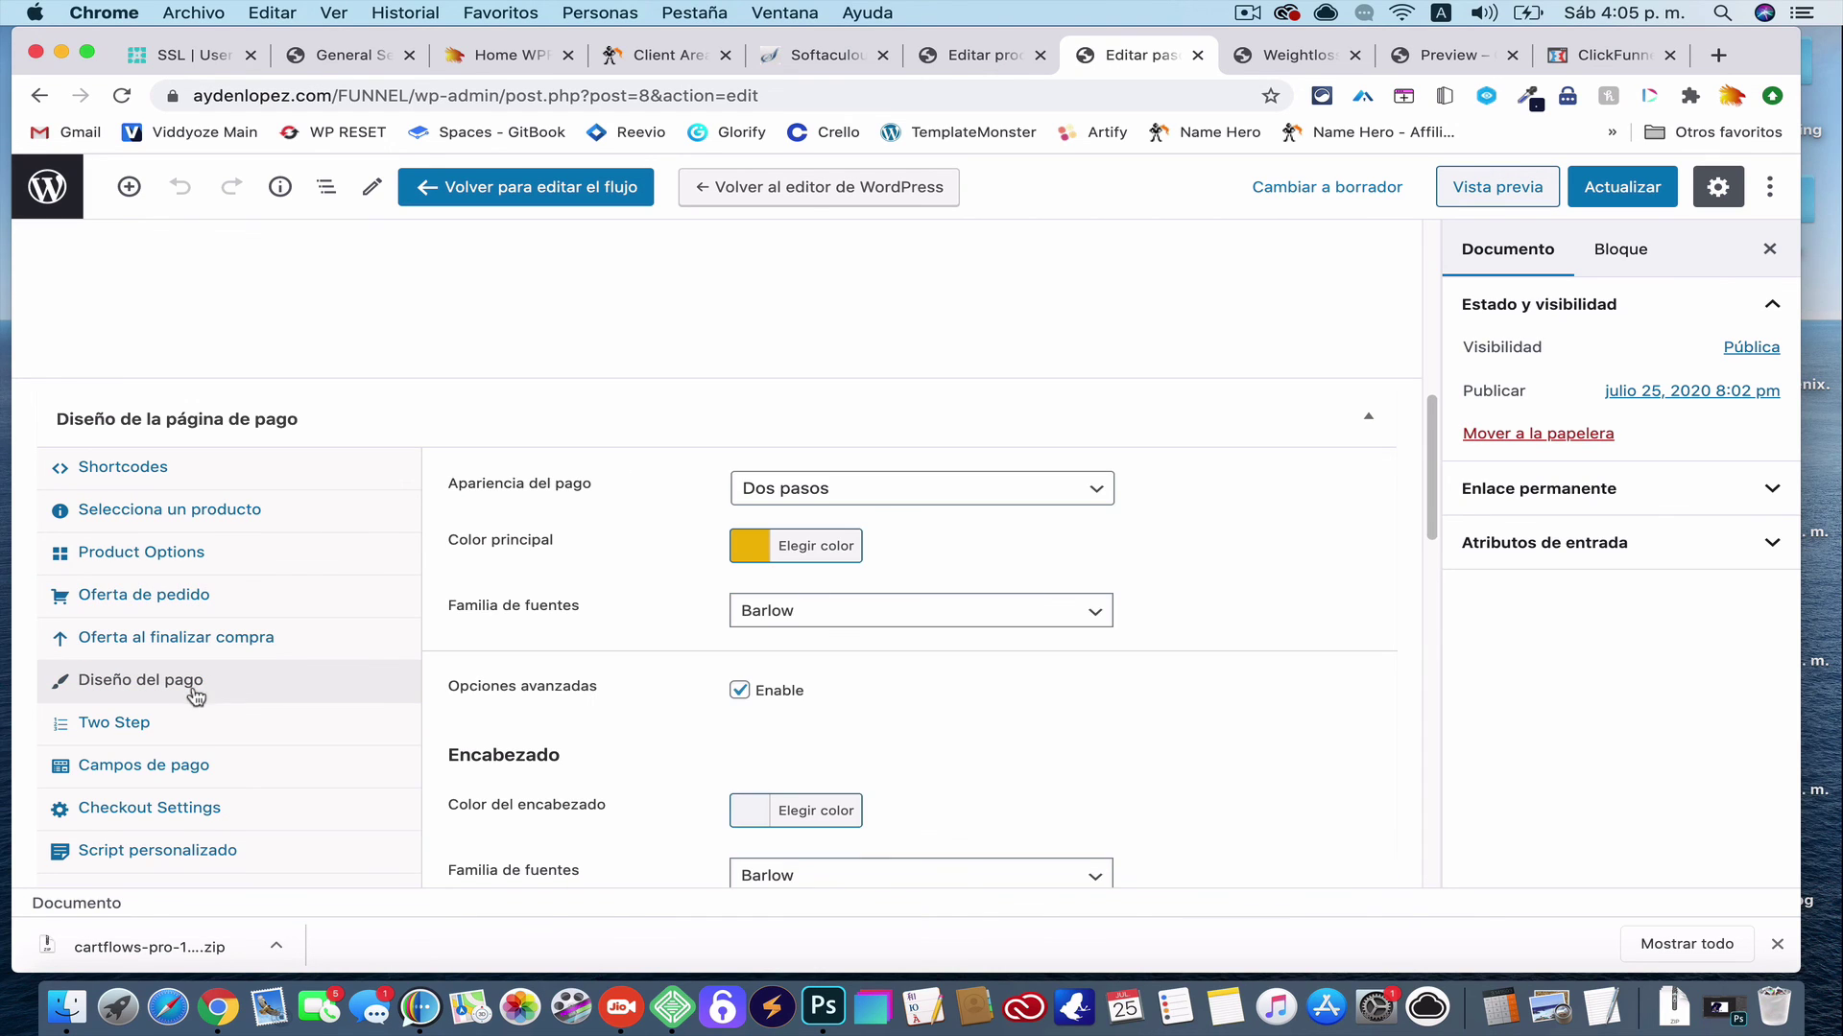
click(797, 555)
mouse_move(883, 745)
mouse_down()
mouse_move(880, 703)
mouse_move(894, 720)
mouse_up()
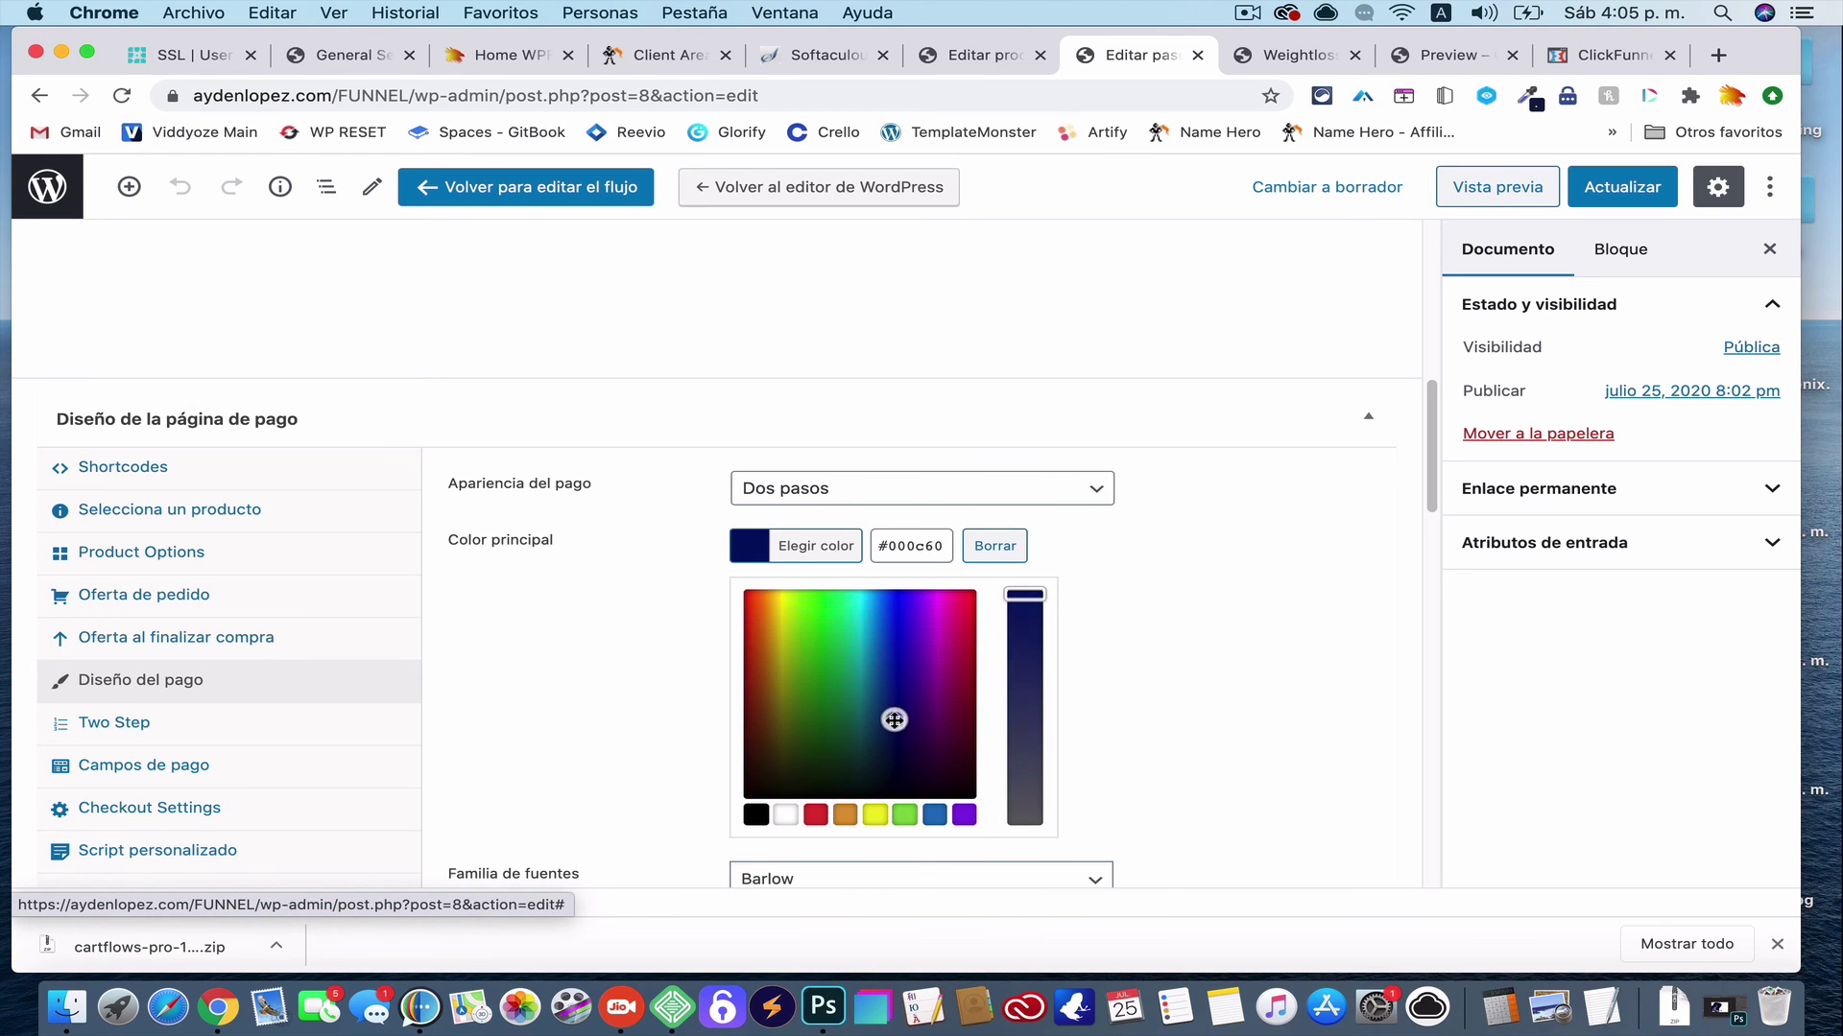
click(559, 693)
Review the advanced design, Two Step and checkout field settings, and compare the field list with the form on the live checkout page
scroll(705, 817, down, 10)
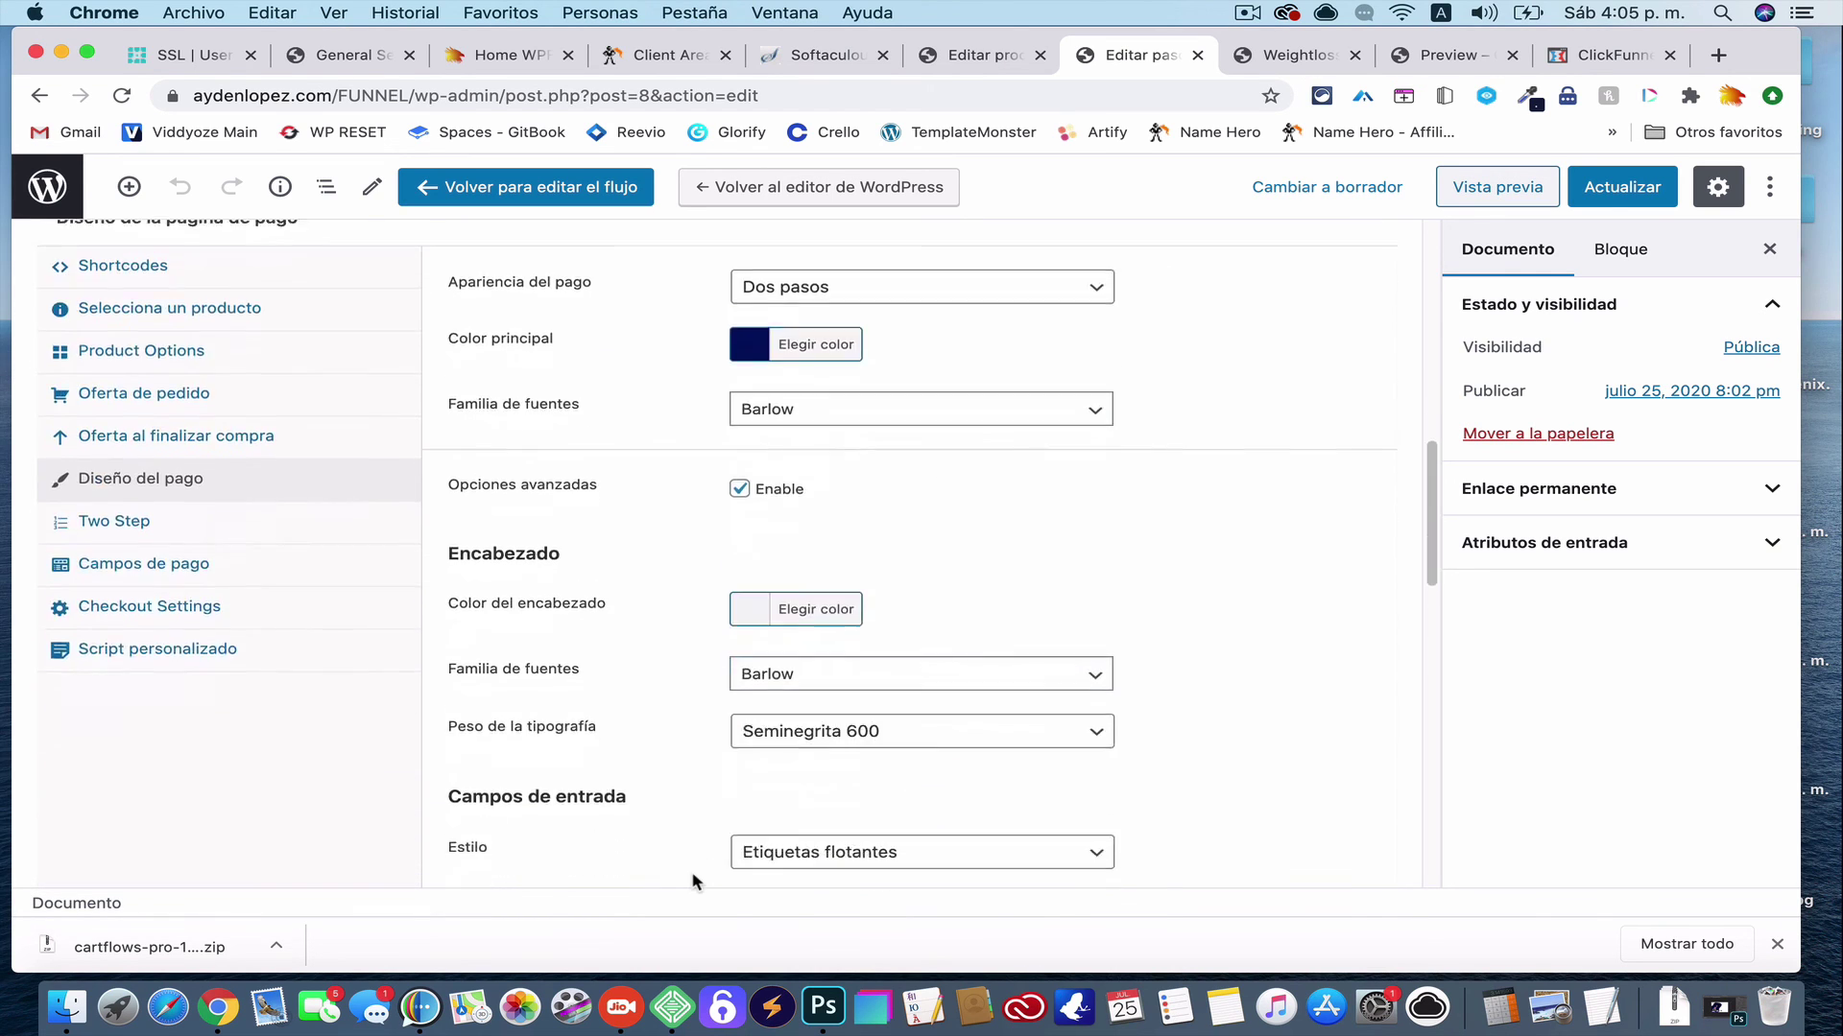
scroll(696, 881, down, 10)
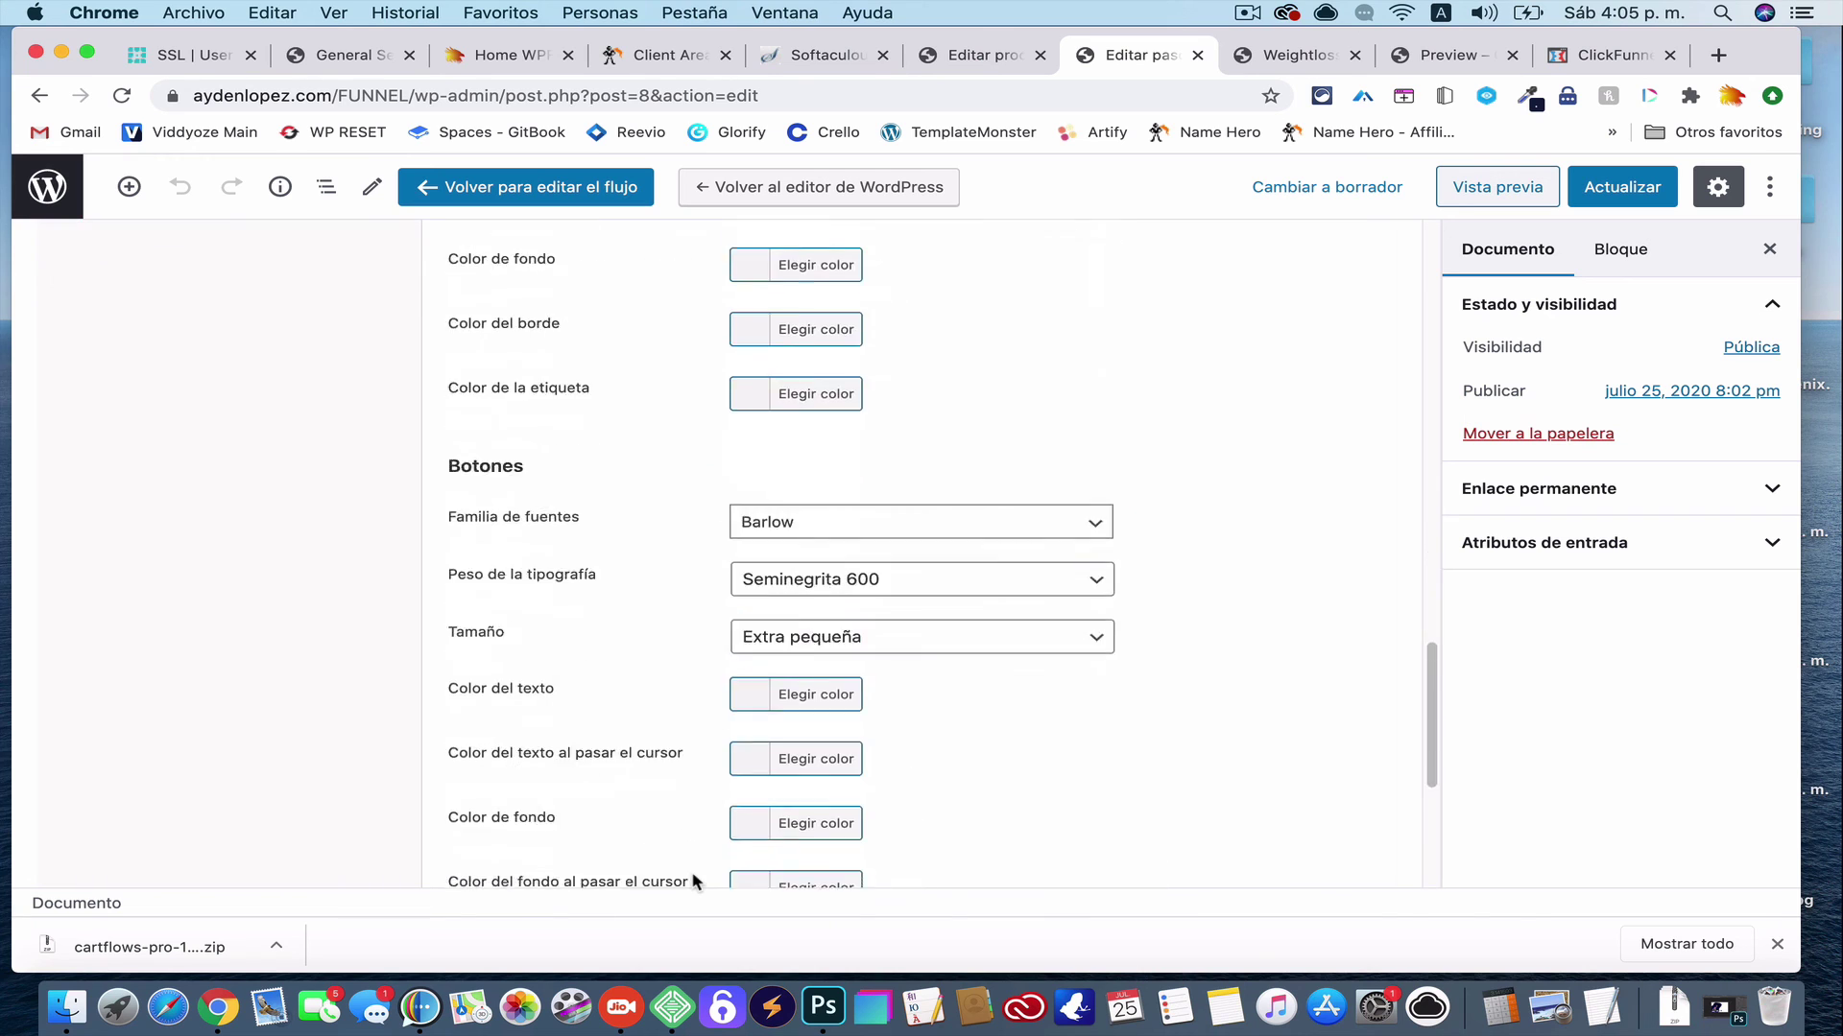
scroll(699, 556, up, 15)
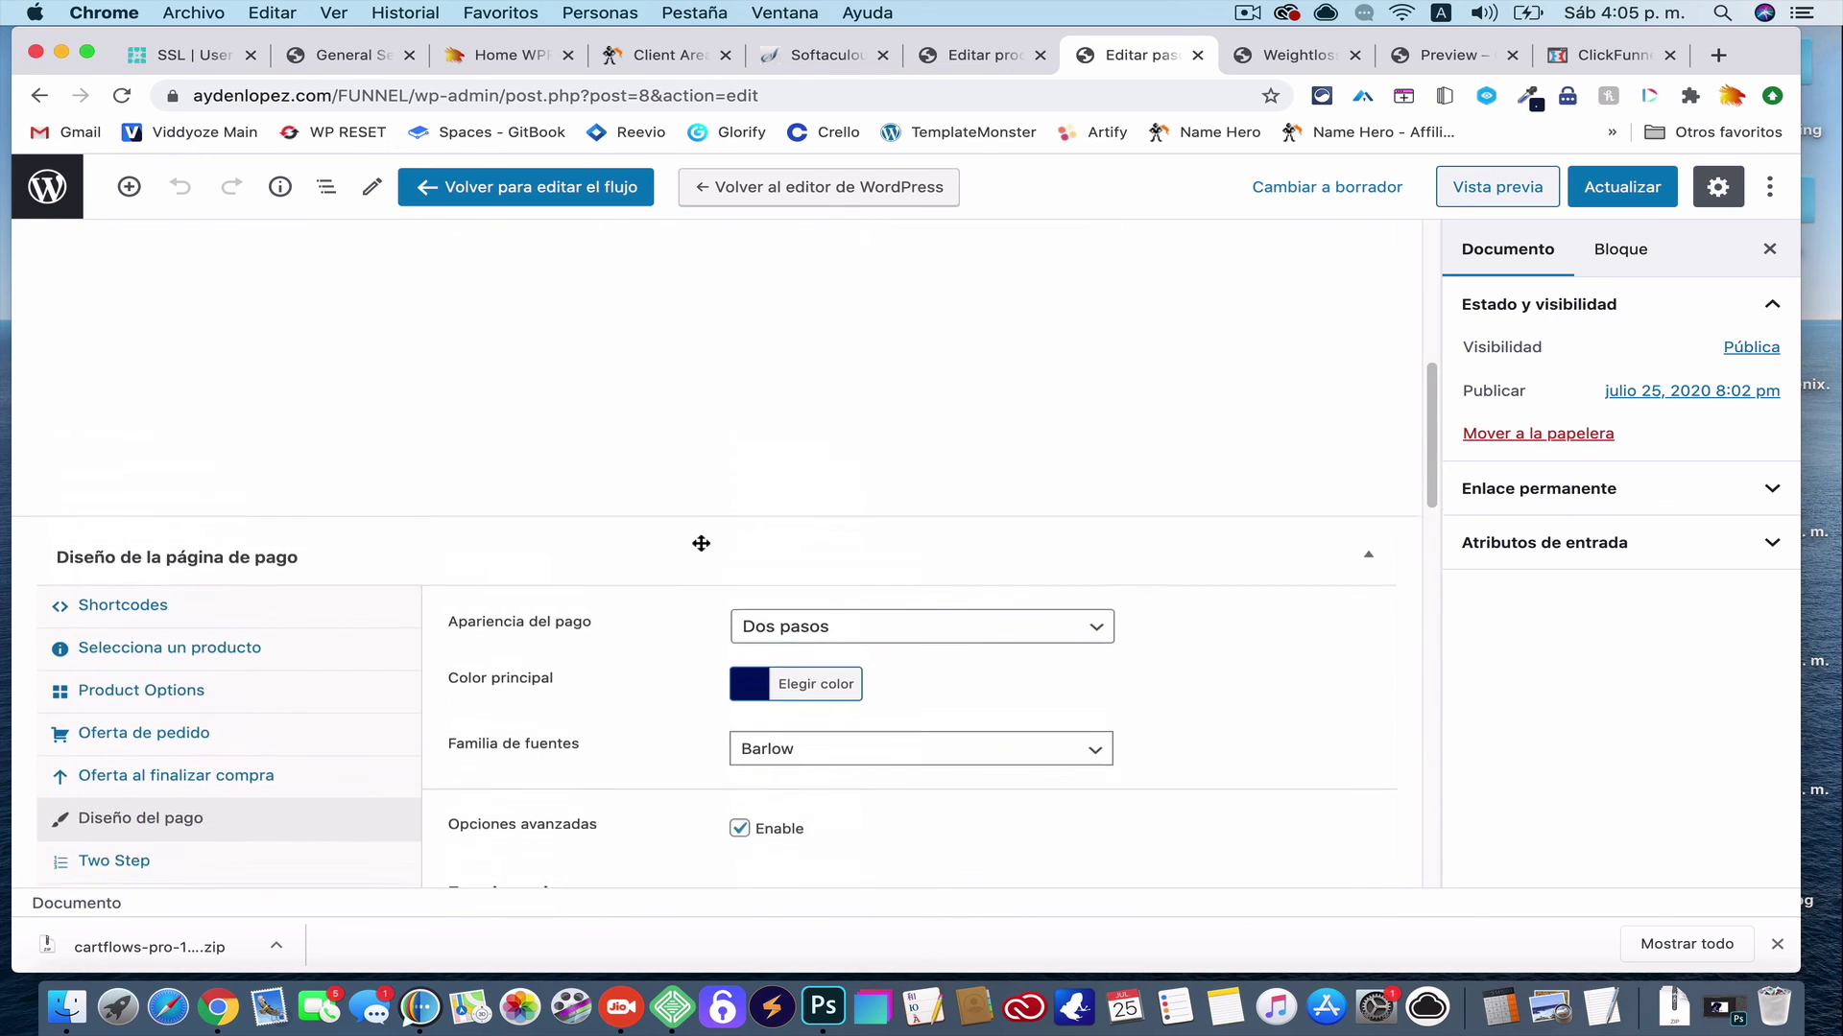
click(146, 464)
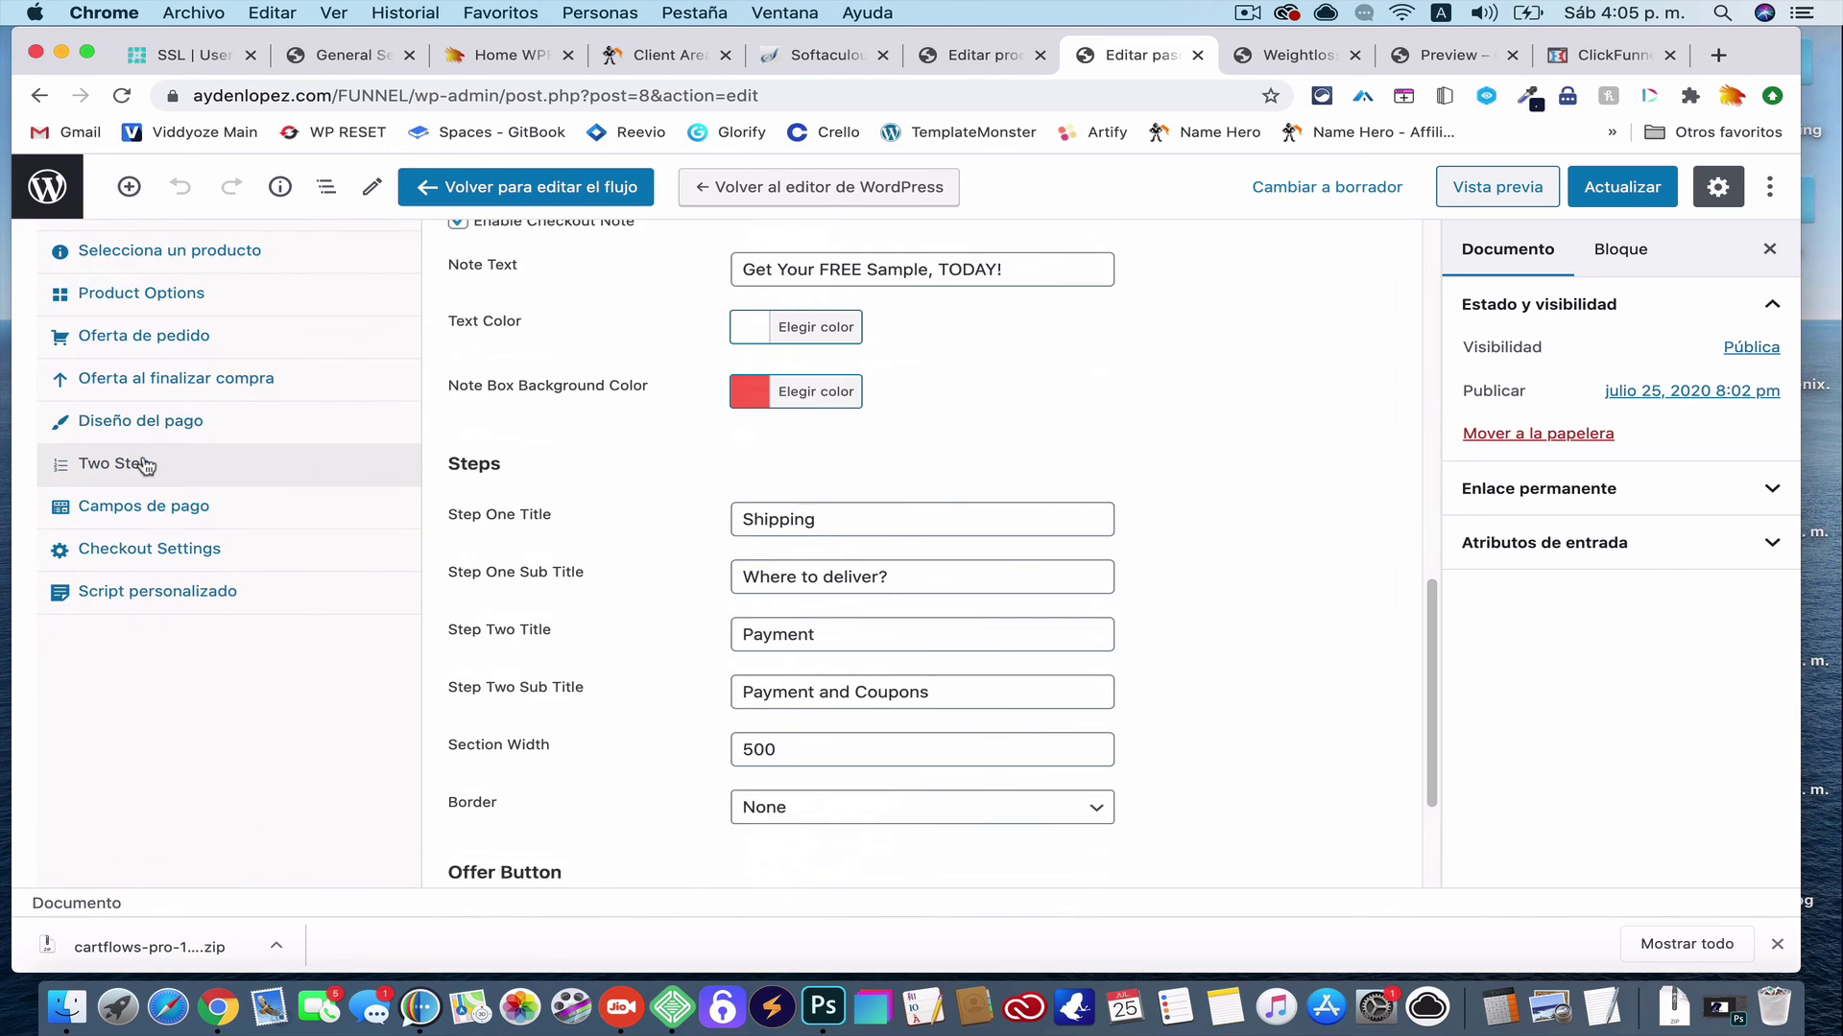
click(196, 520)
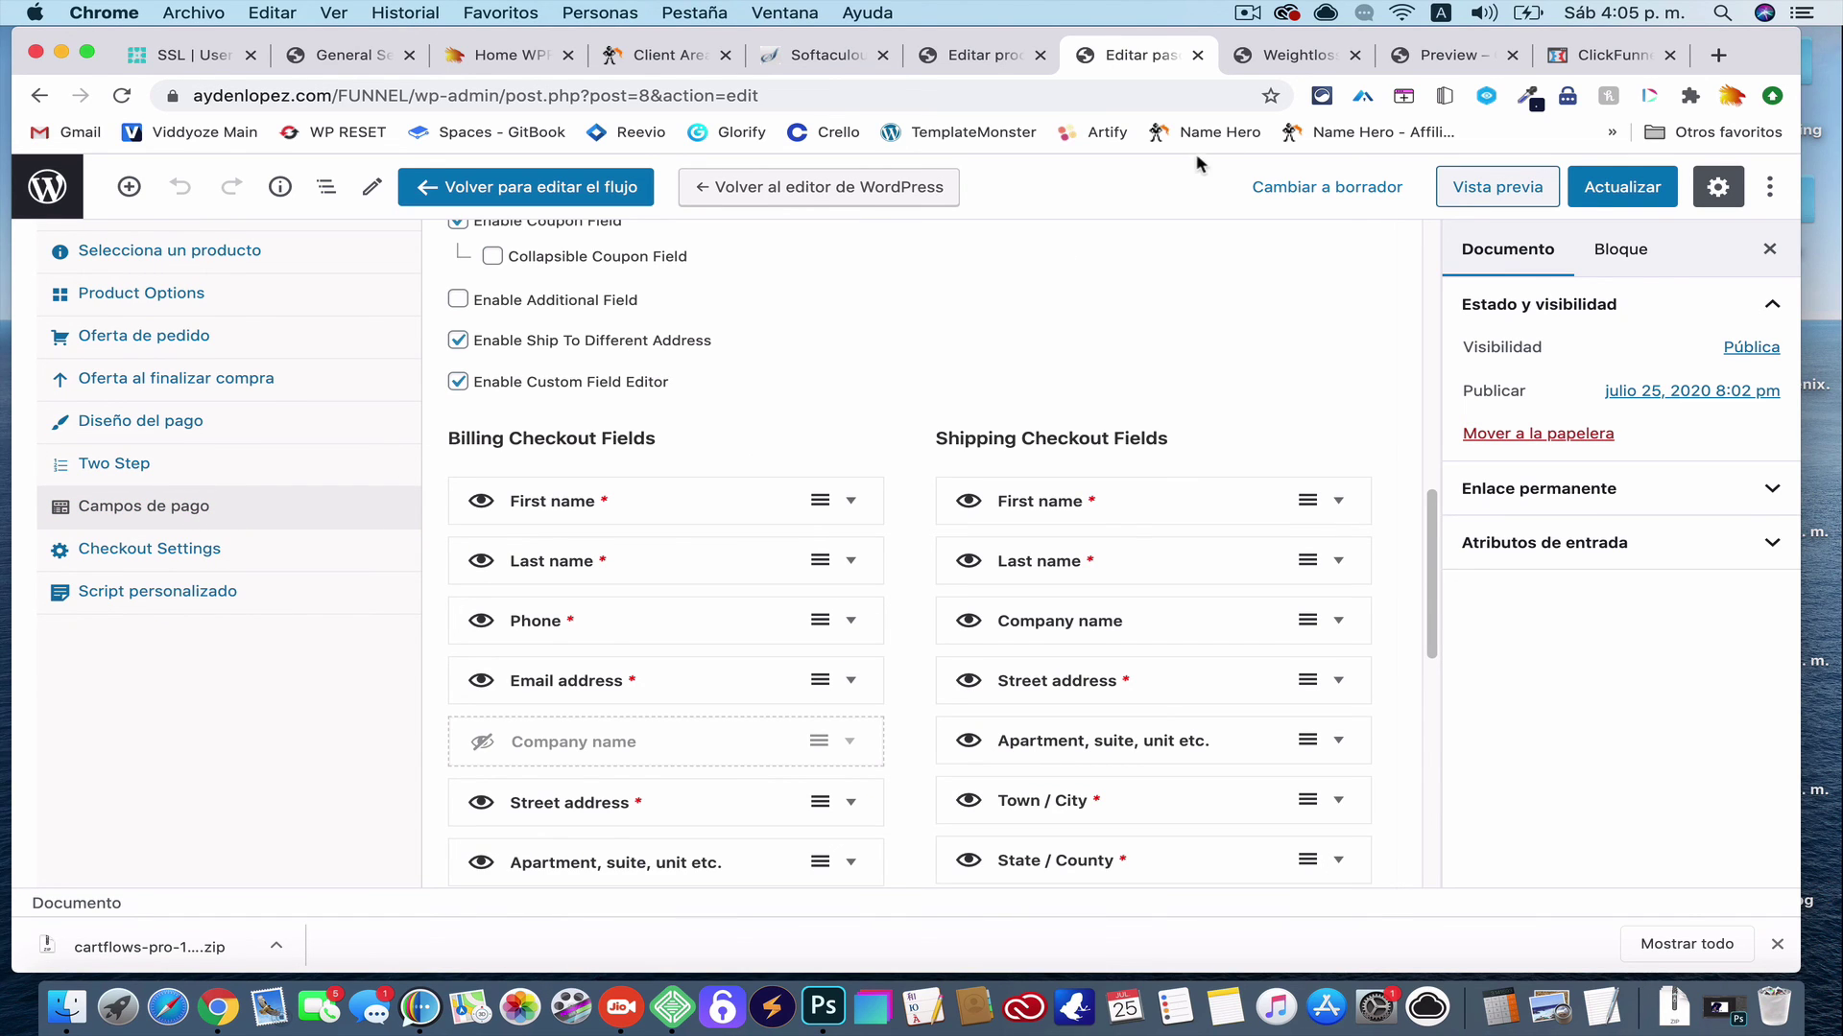
click(1296, 55)
scroll(1306, 512, down, 3)
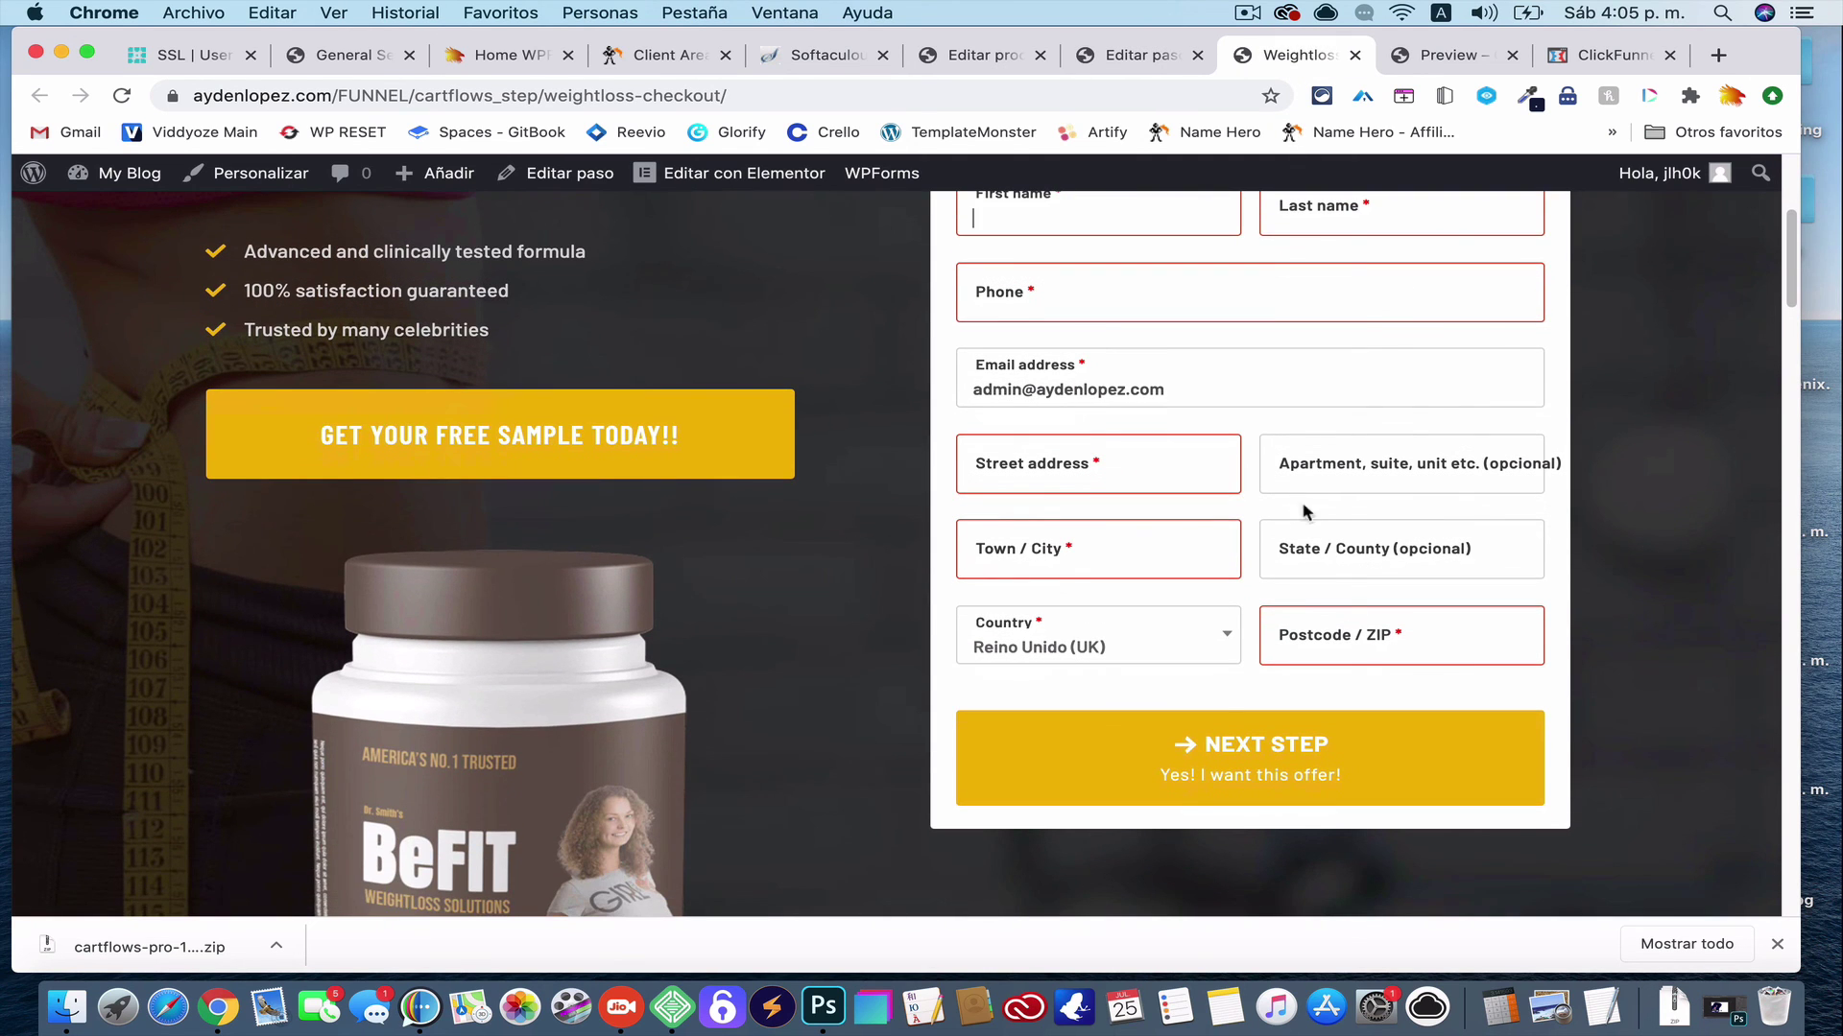
click(1152, 57)
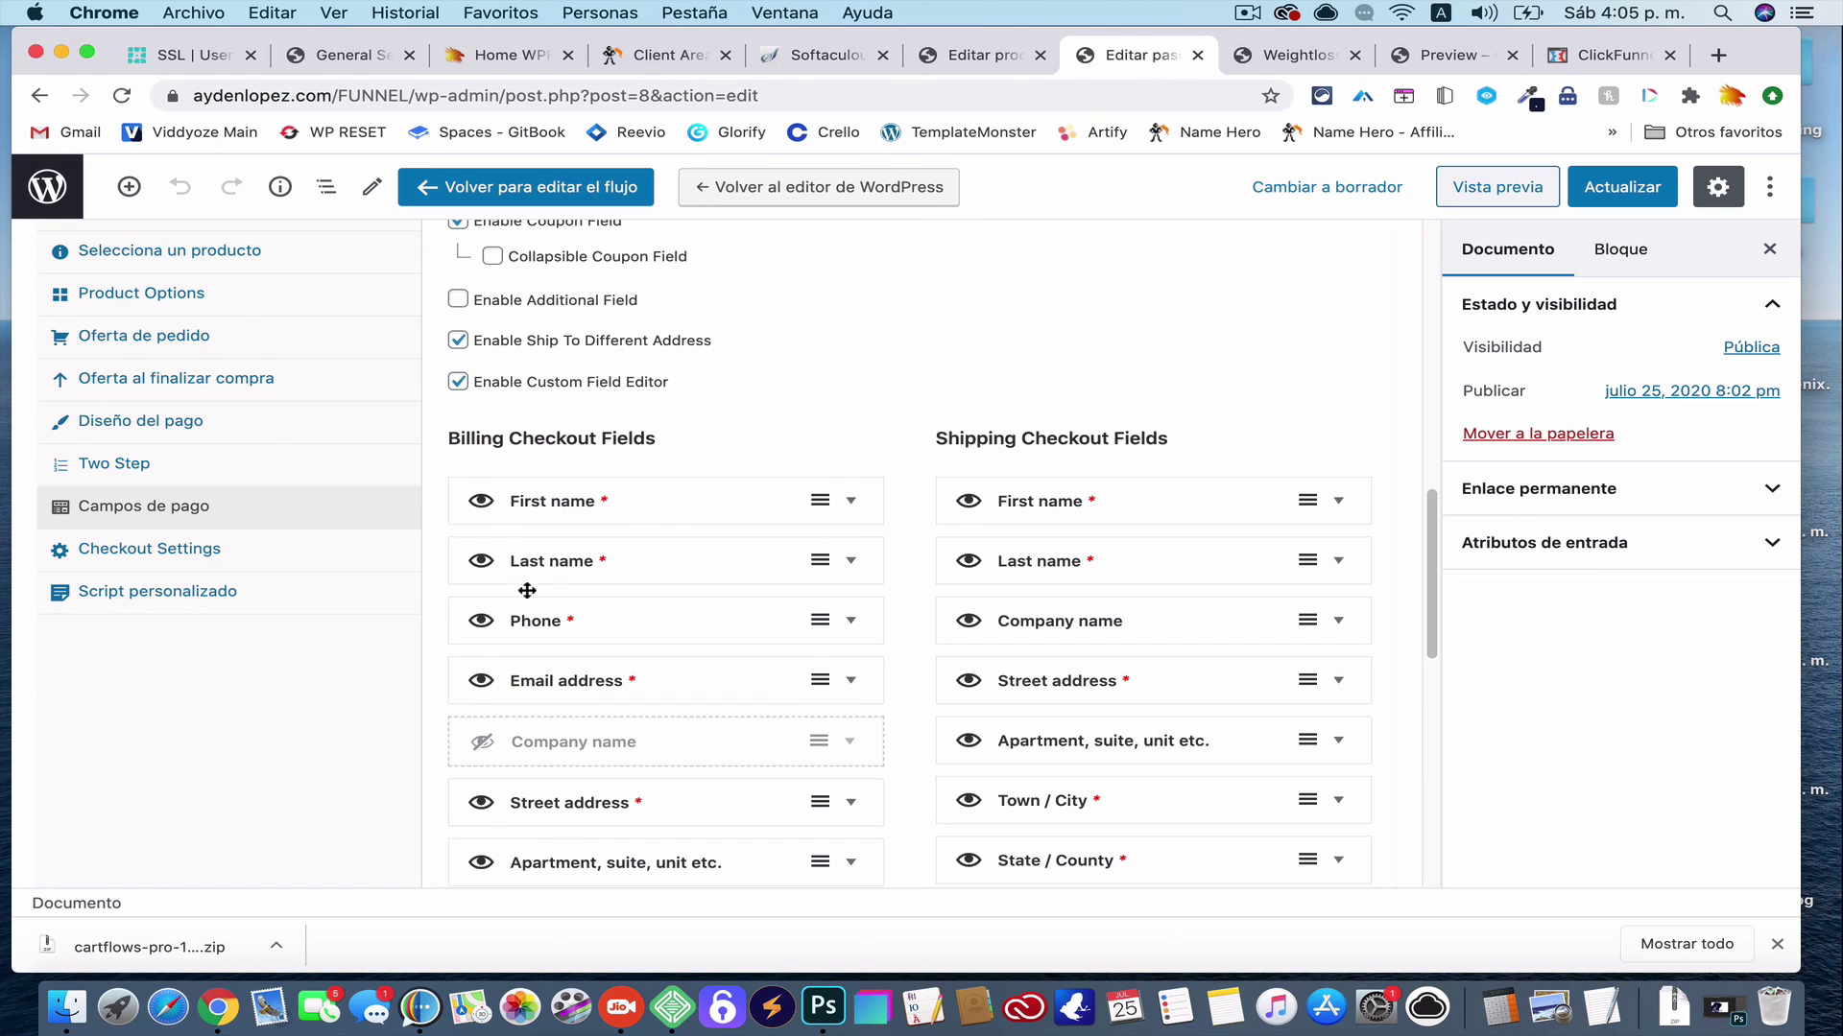
Hide the Phone, Last name, Street address and Apartment fields in the billing checkout fields
click(482, 622)
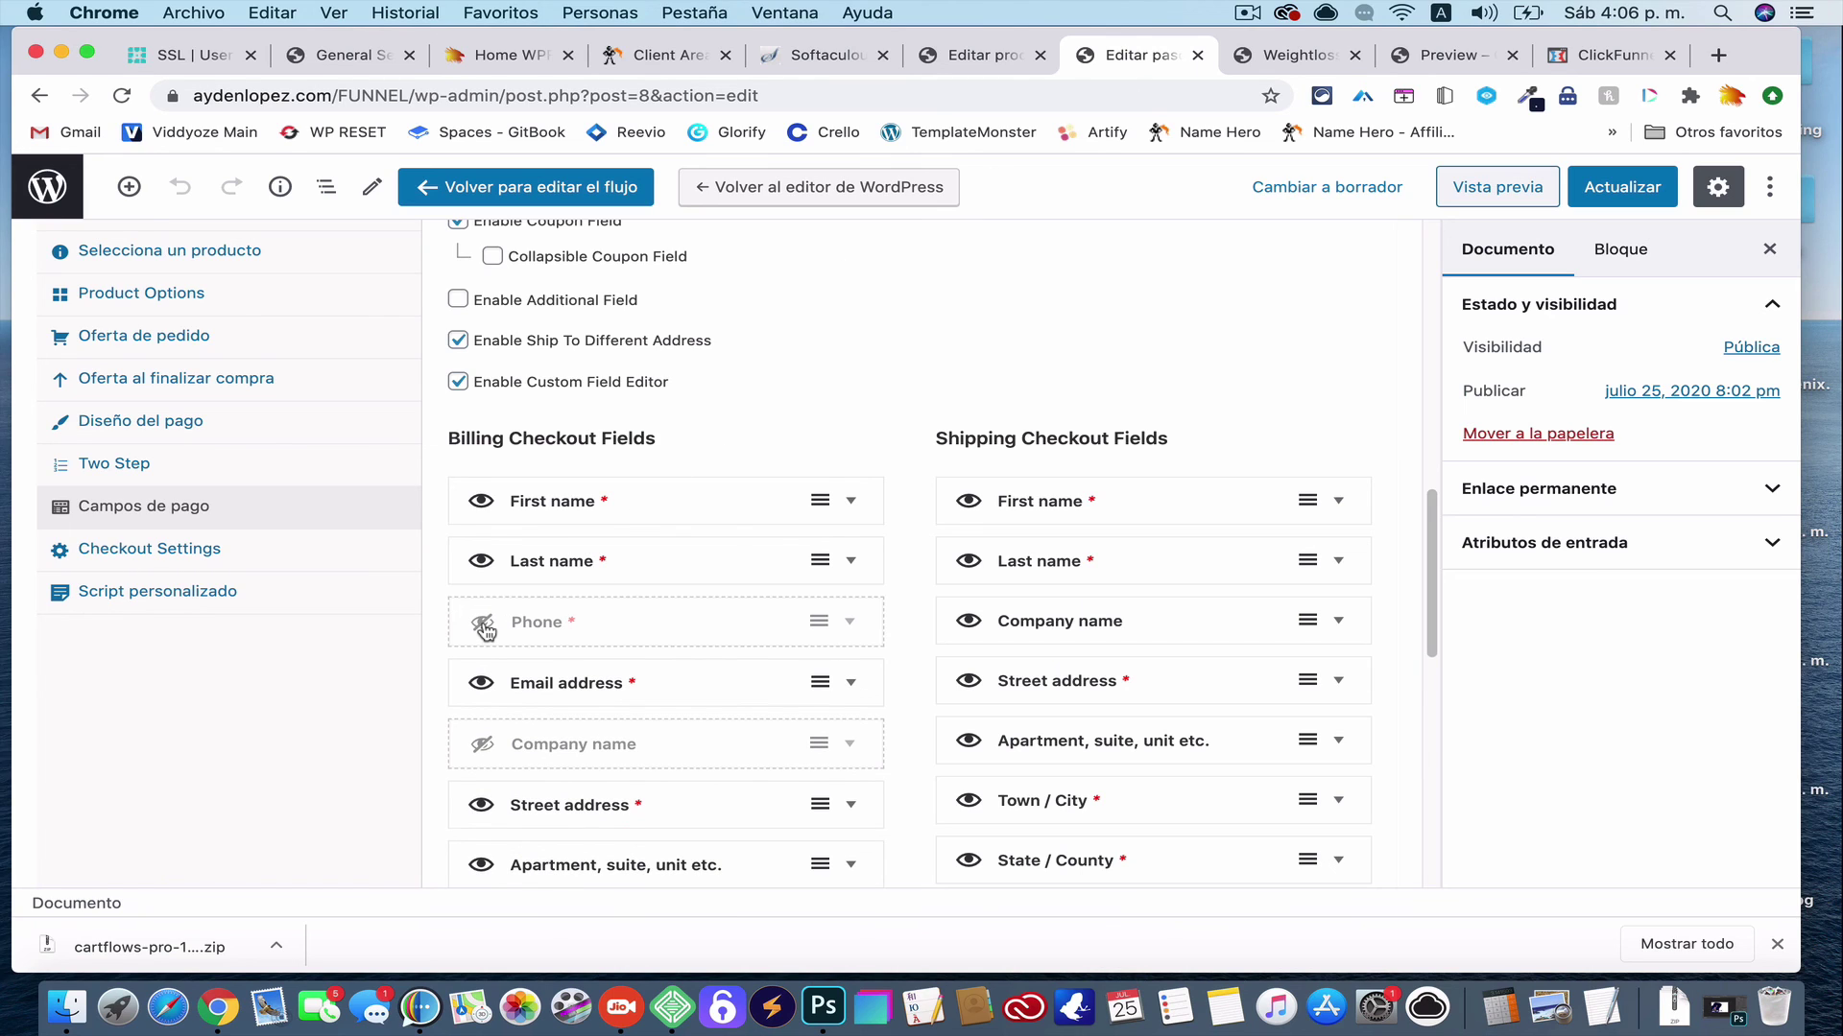
click(482, 561)
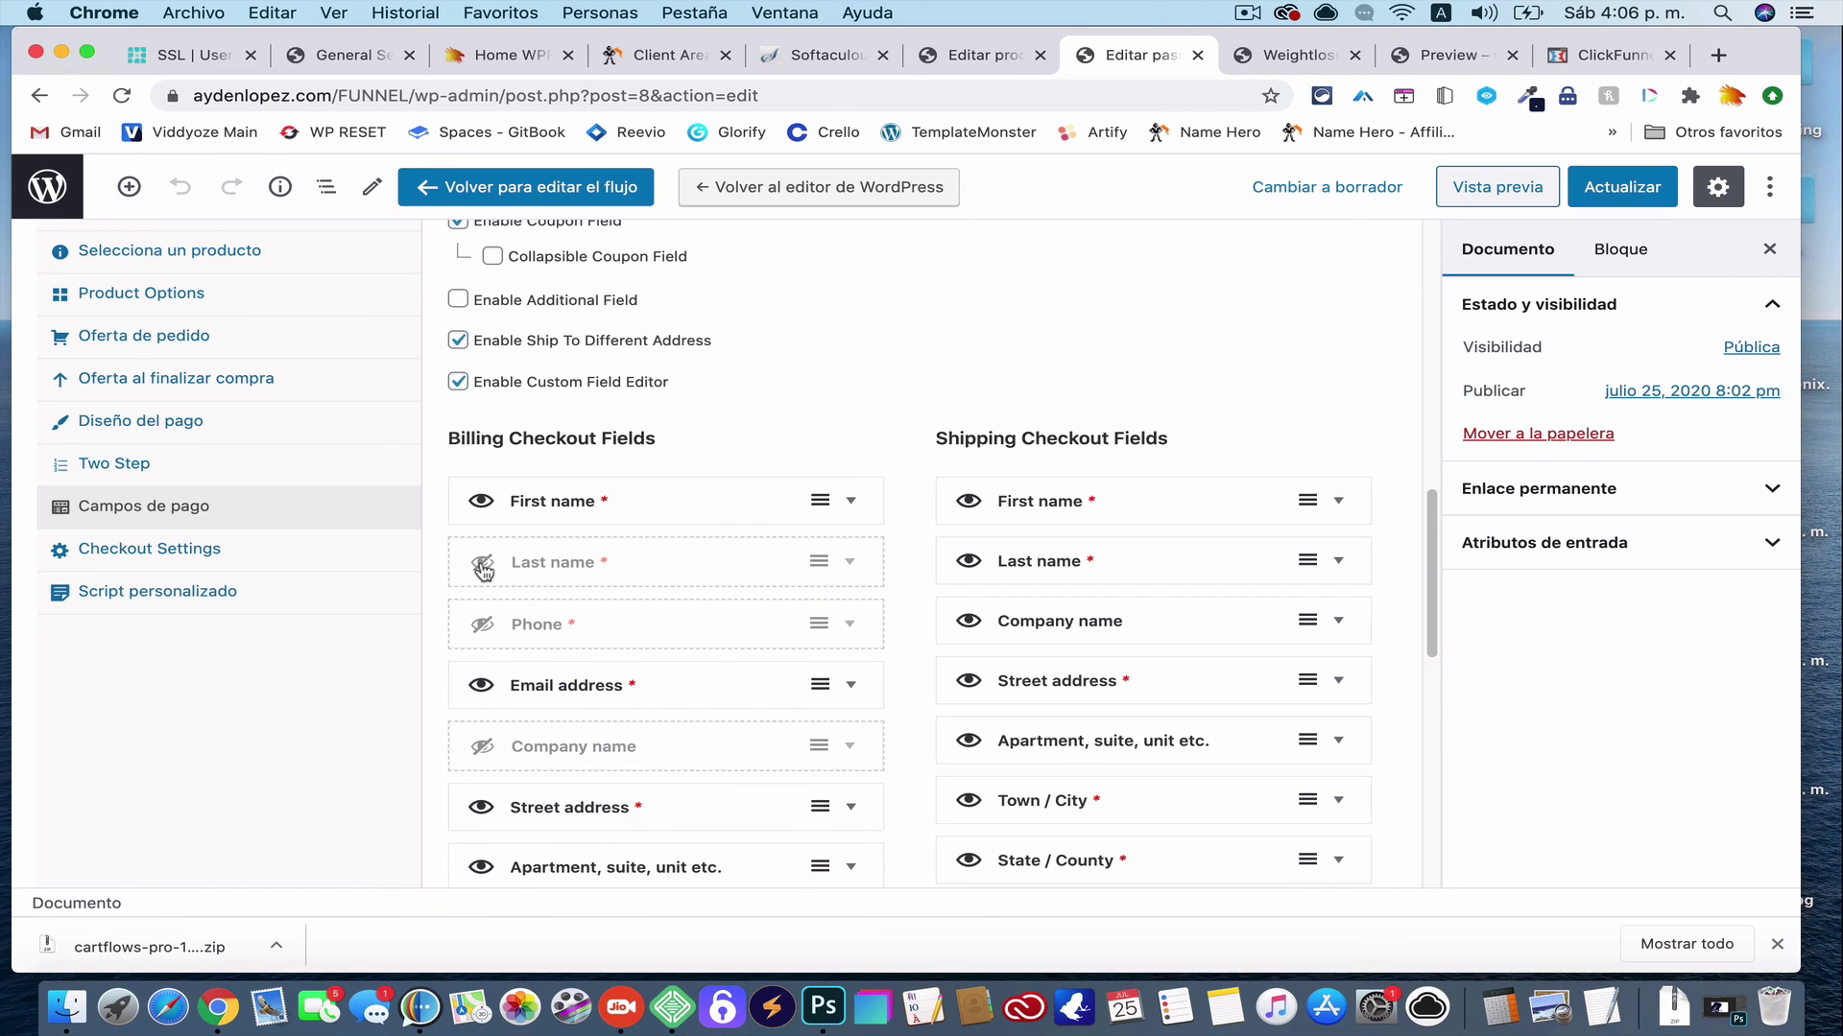
click(481, 807)
click(482, 870)
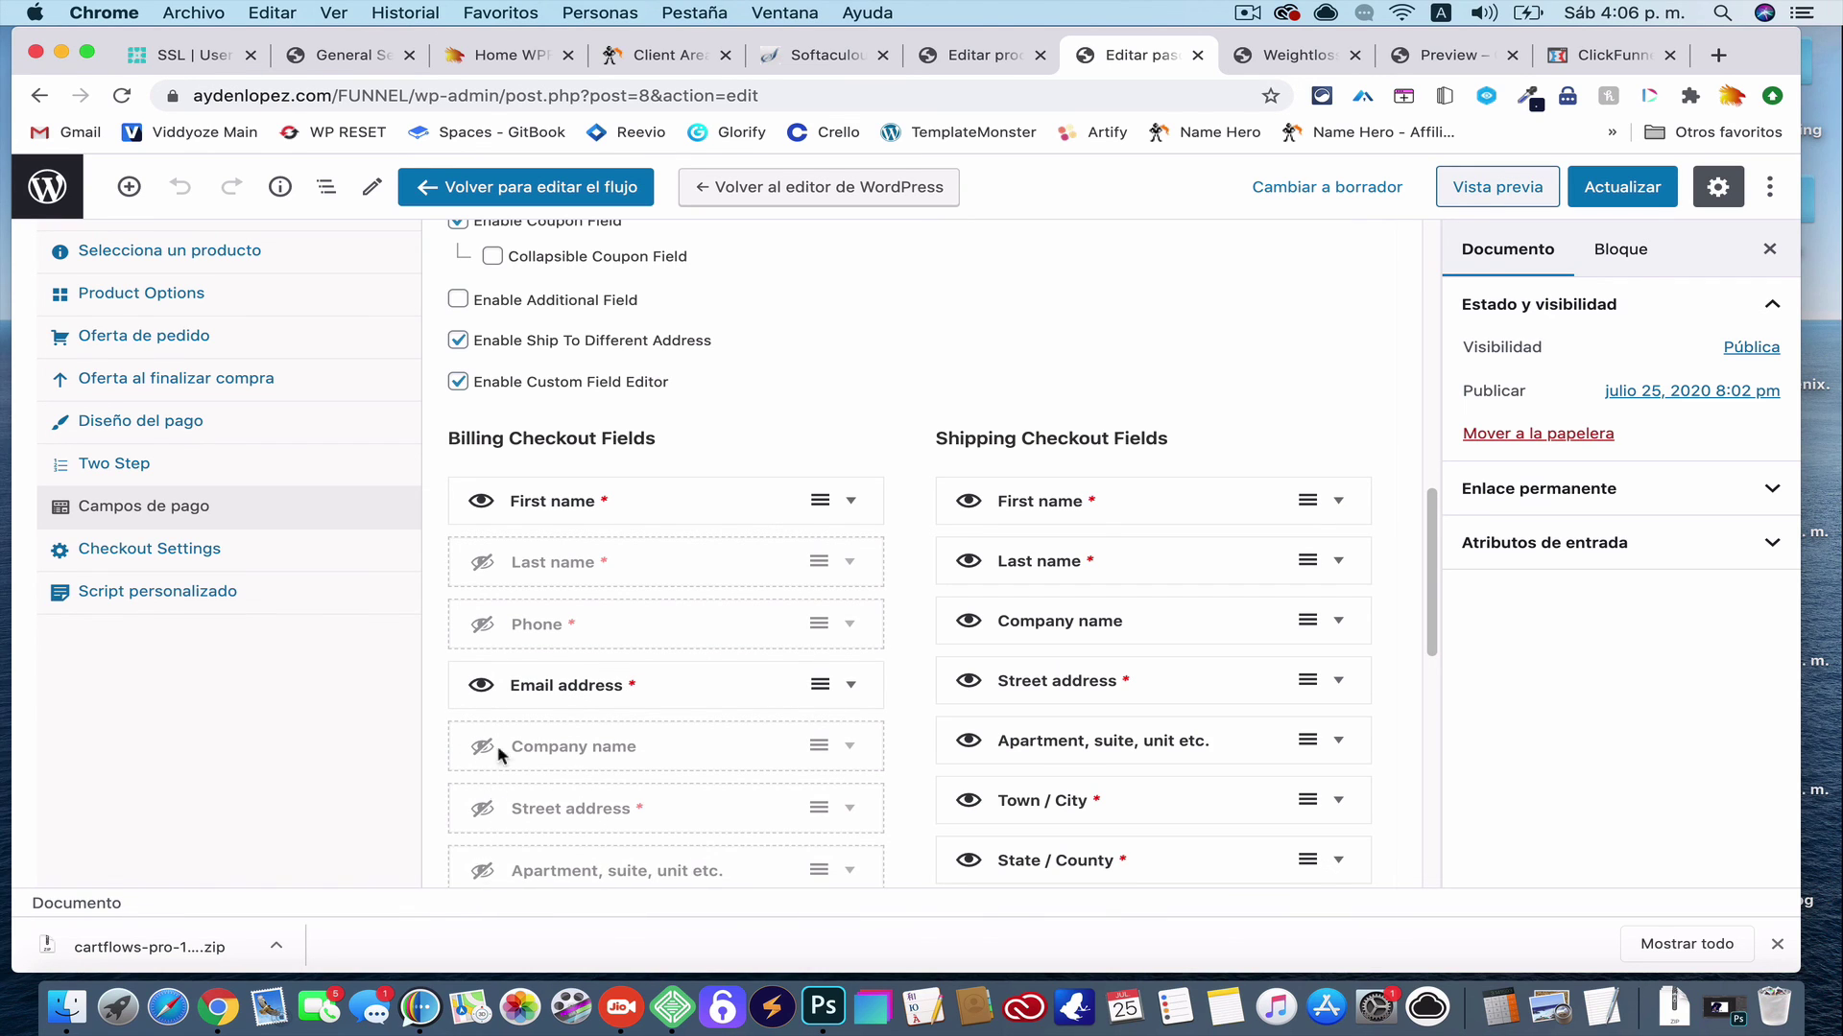
Hide all the shipping checkout fields, from First name through Postcode / ZIP
scroll(499, 756, down, 5)
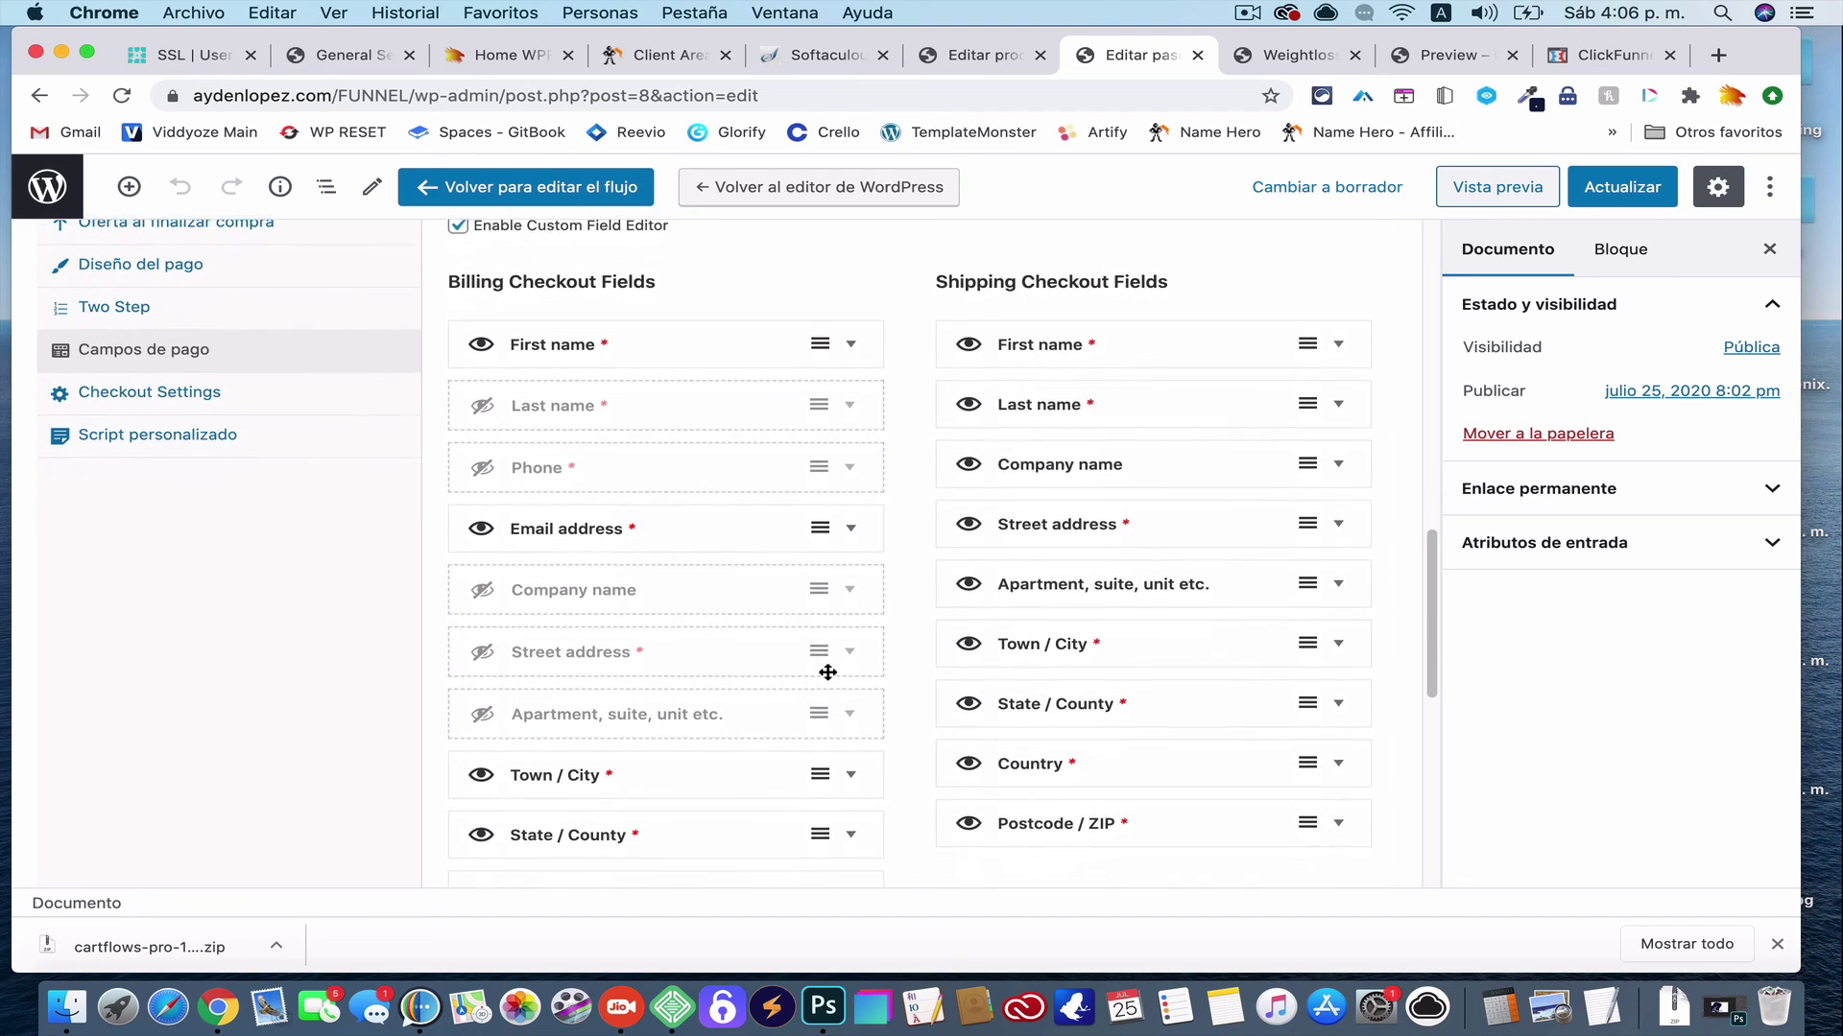
click(969, 341)
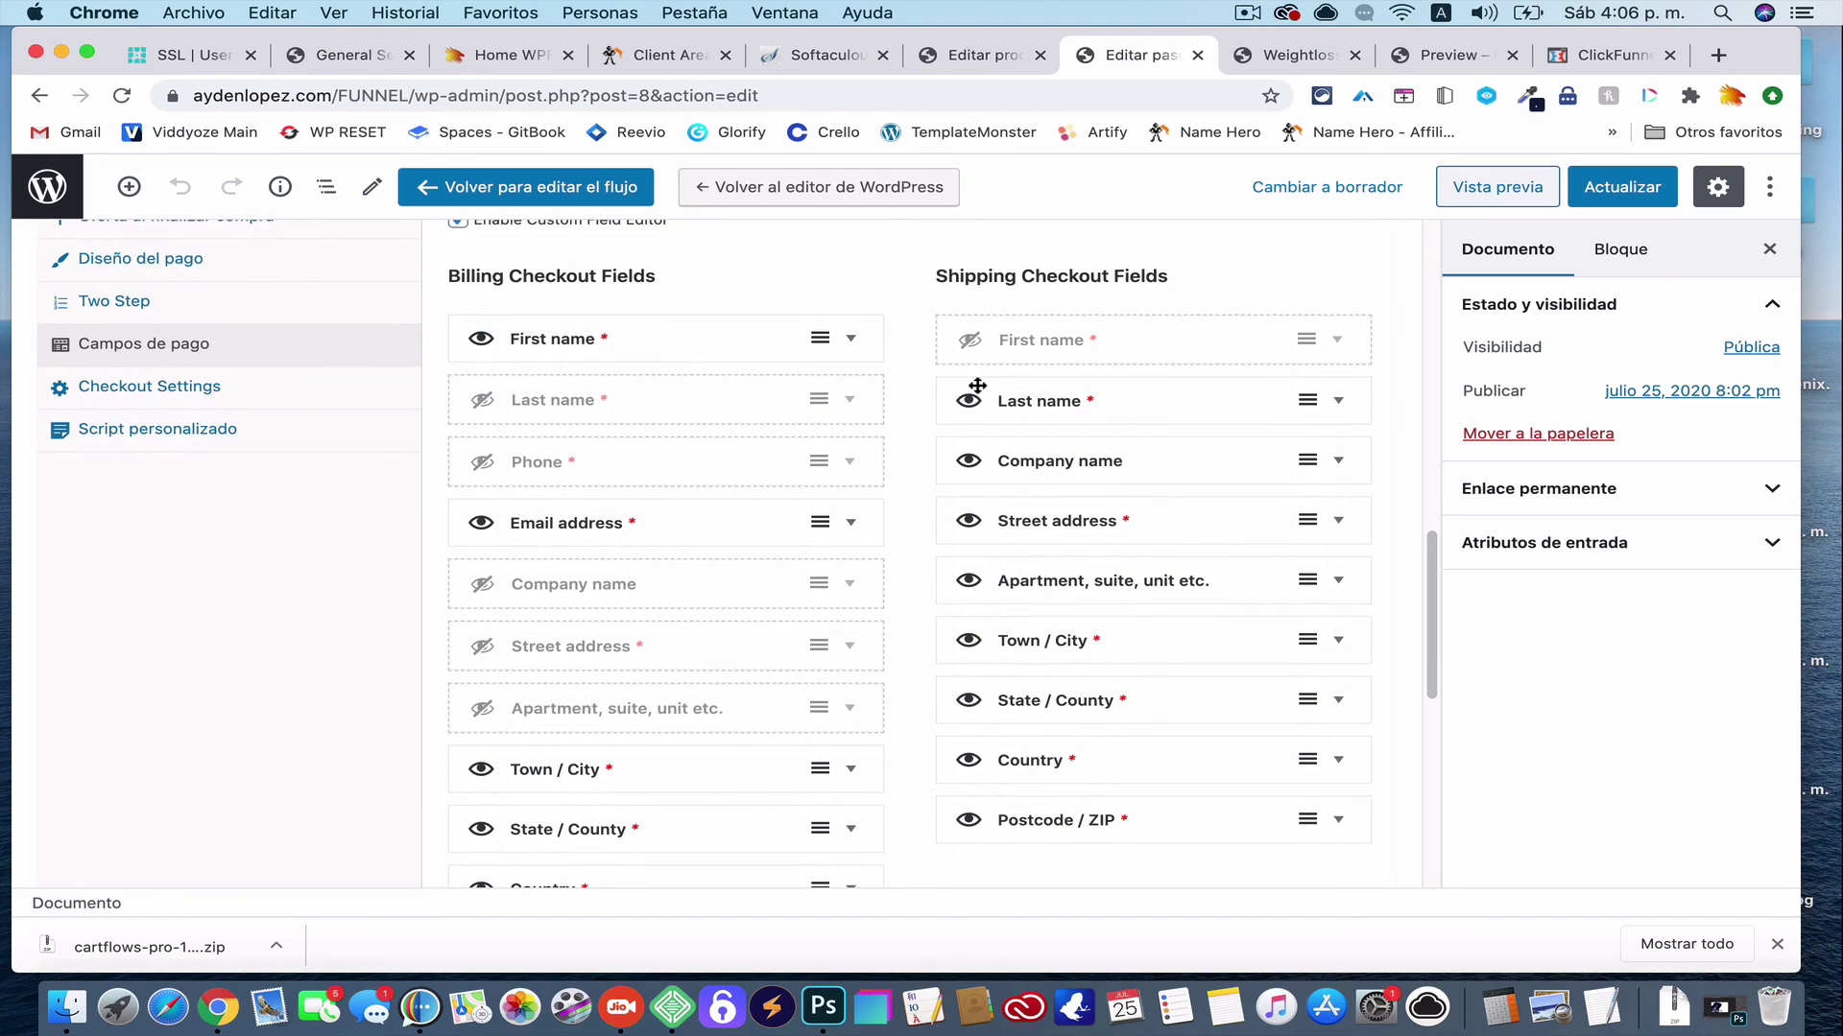
click(970, 401)
click(970, 463)
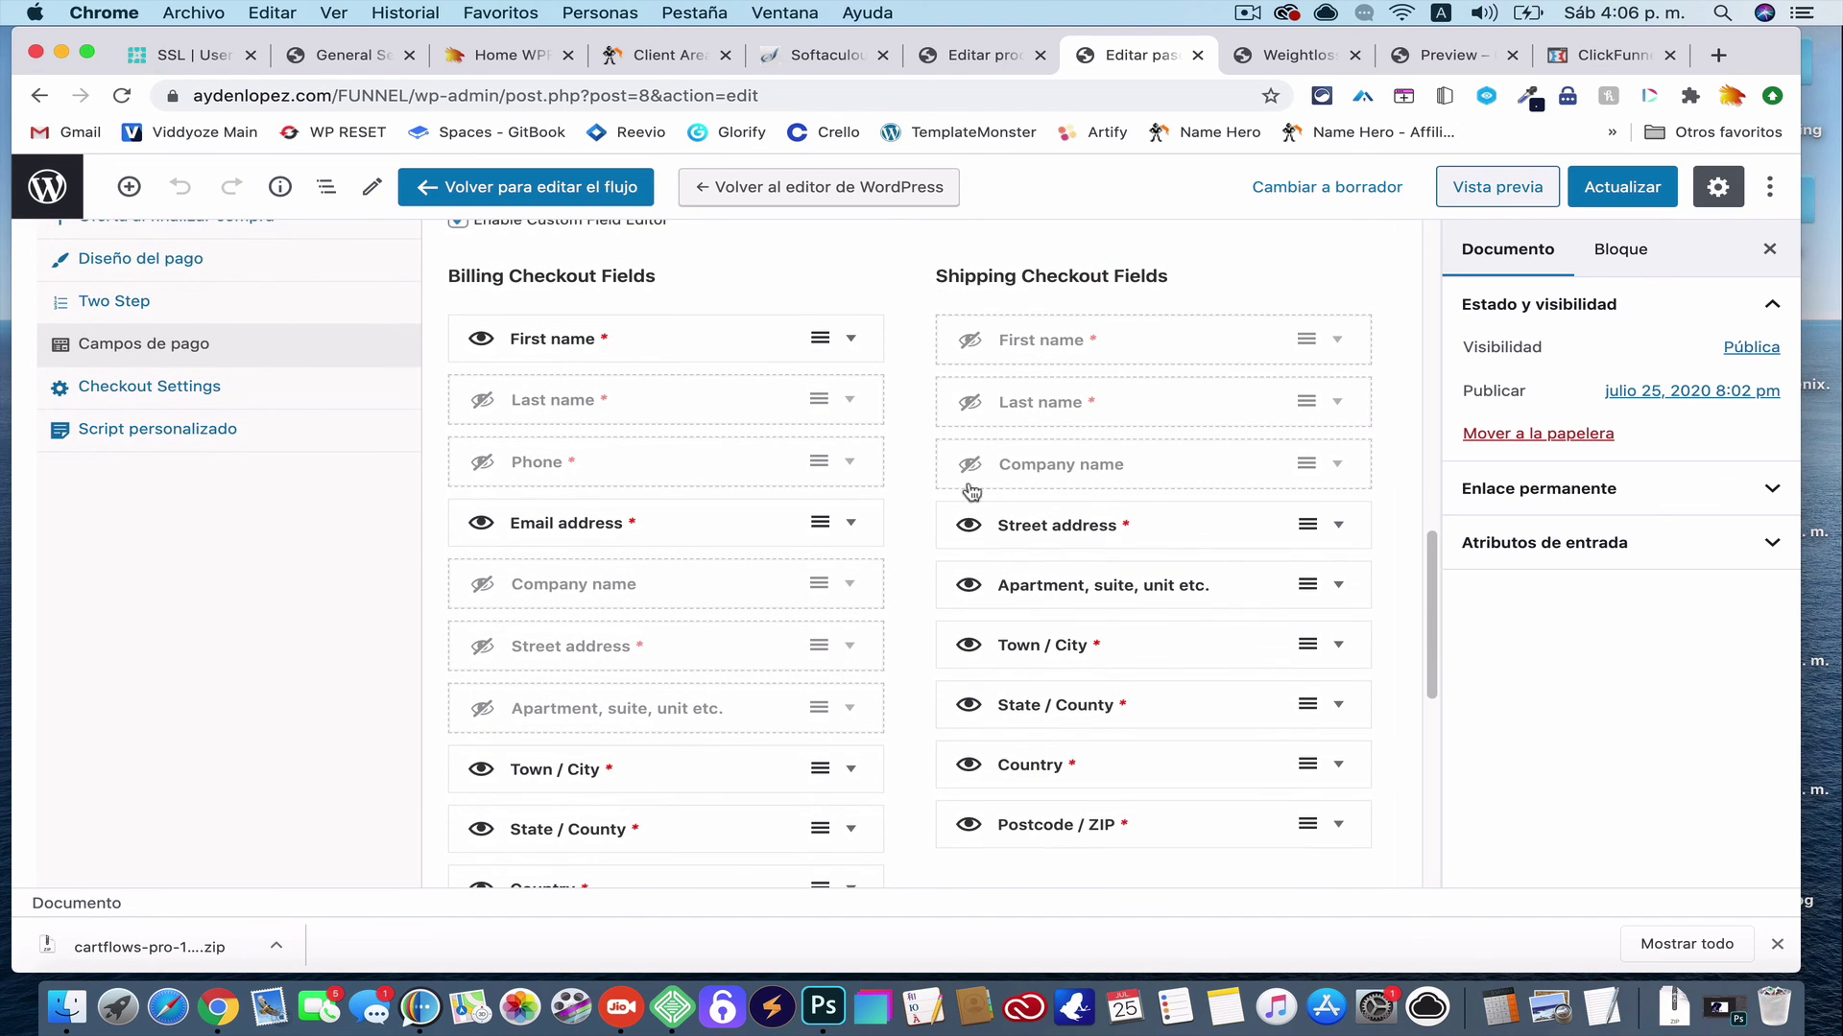
click(969, 527)
click(969, 588)
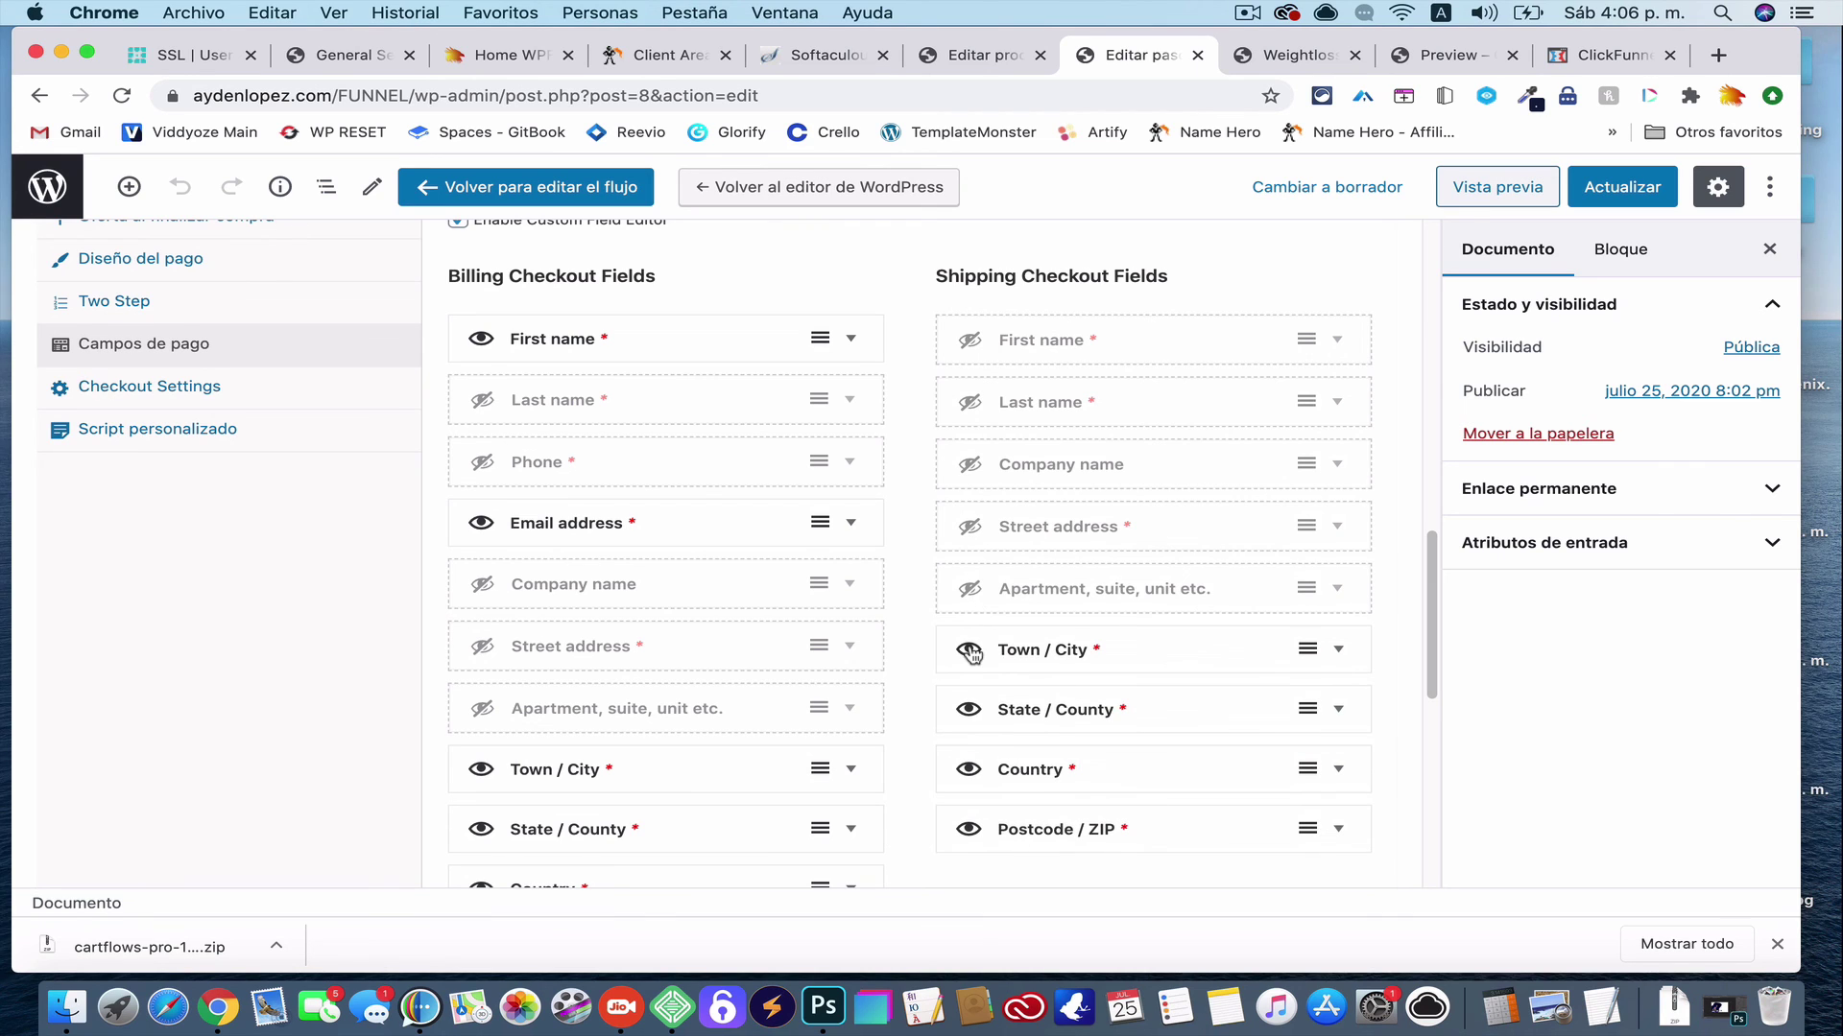
click(973, 653)
click(970, 713)
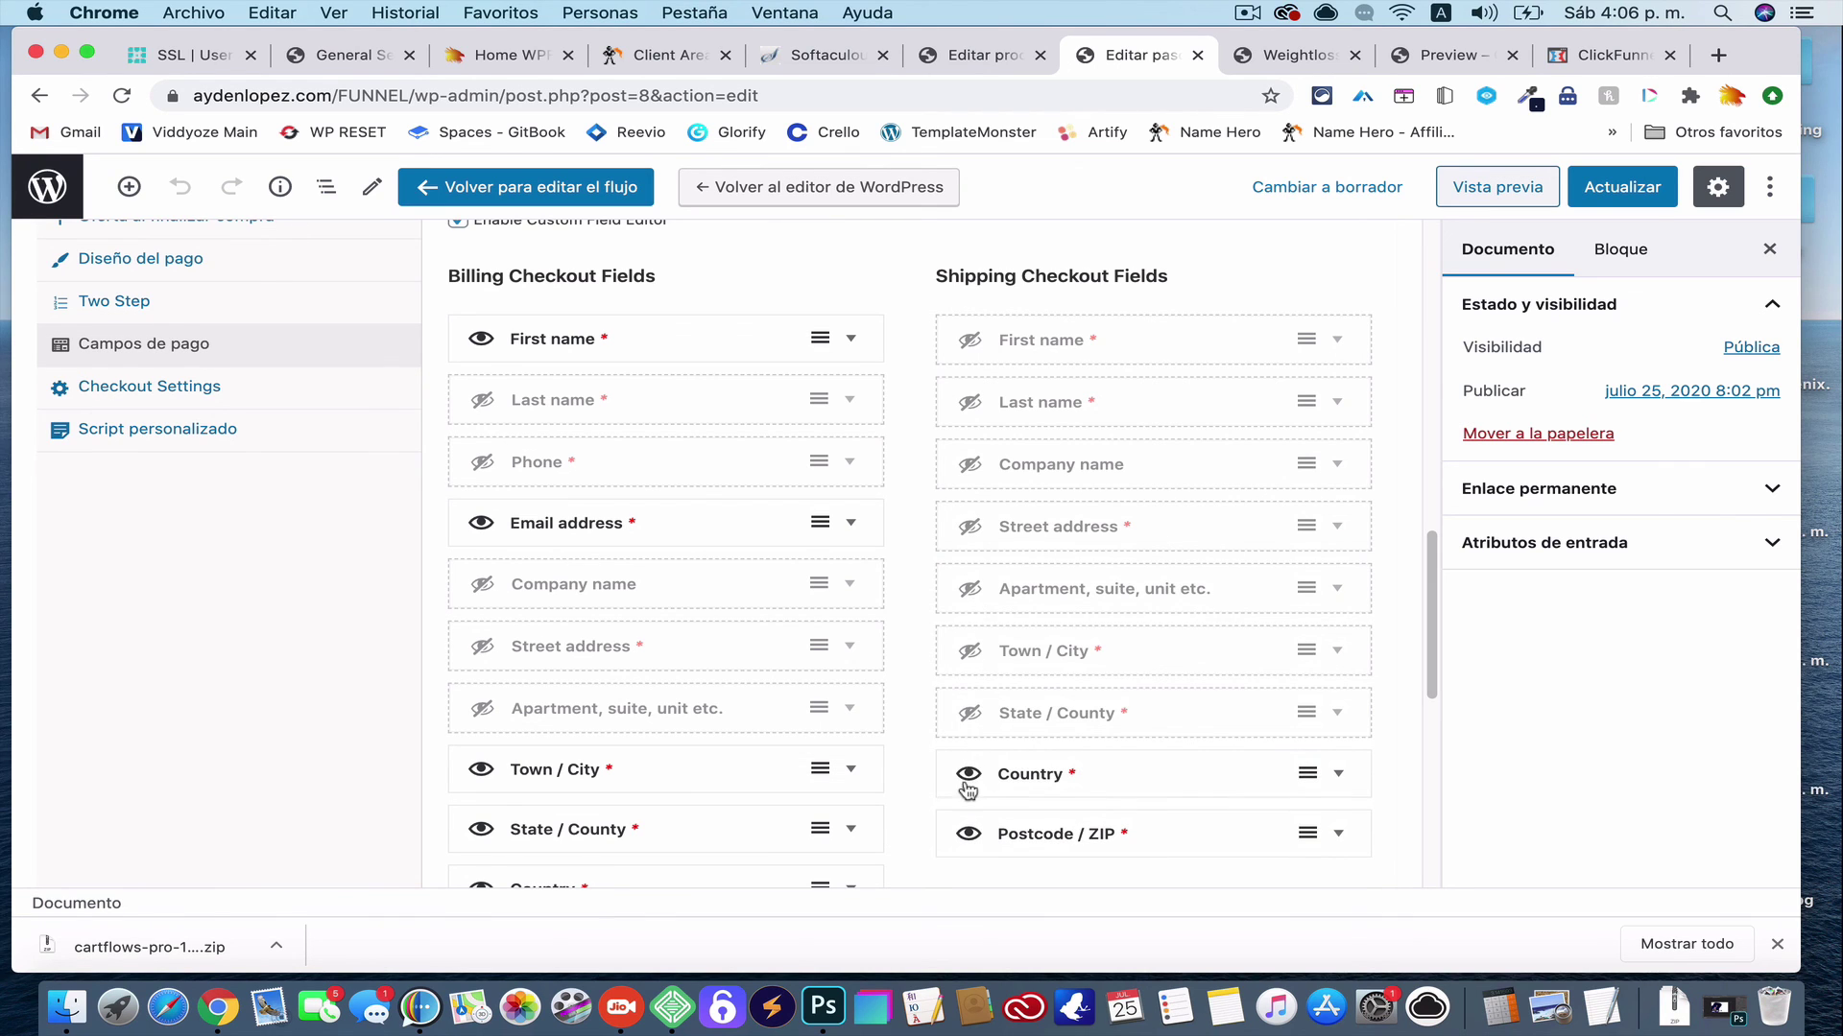
click(969, 775)
click(969, 835)
Hide the Town / City, State / County, Country and Postcode / ZIP billing checkout fields
scroll(972, 843, down, 3)
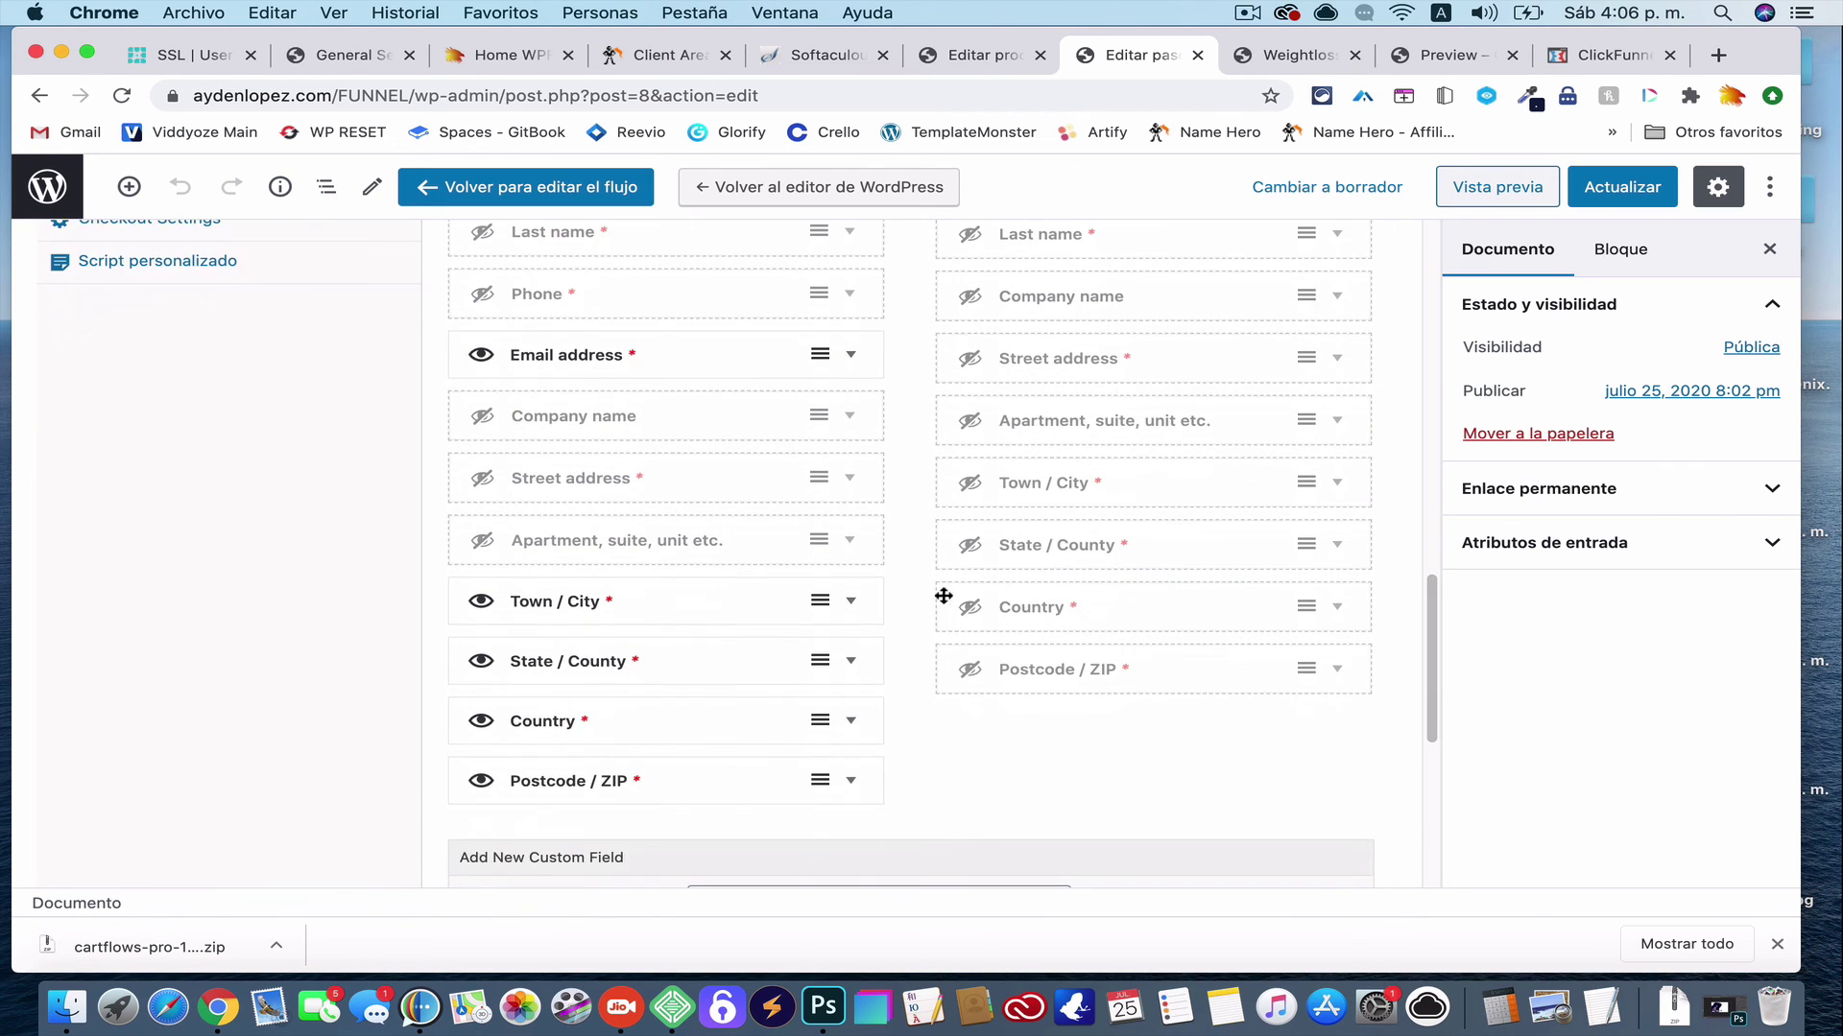
click(483, 602)
click(483, 663)
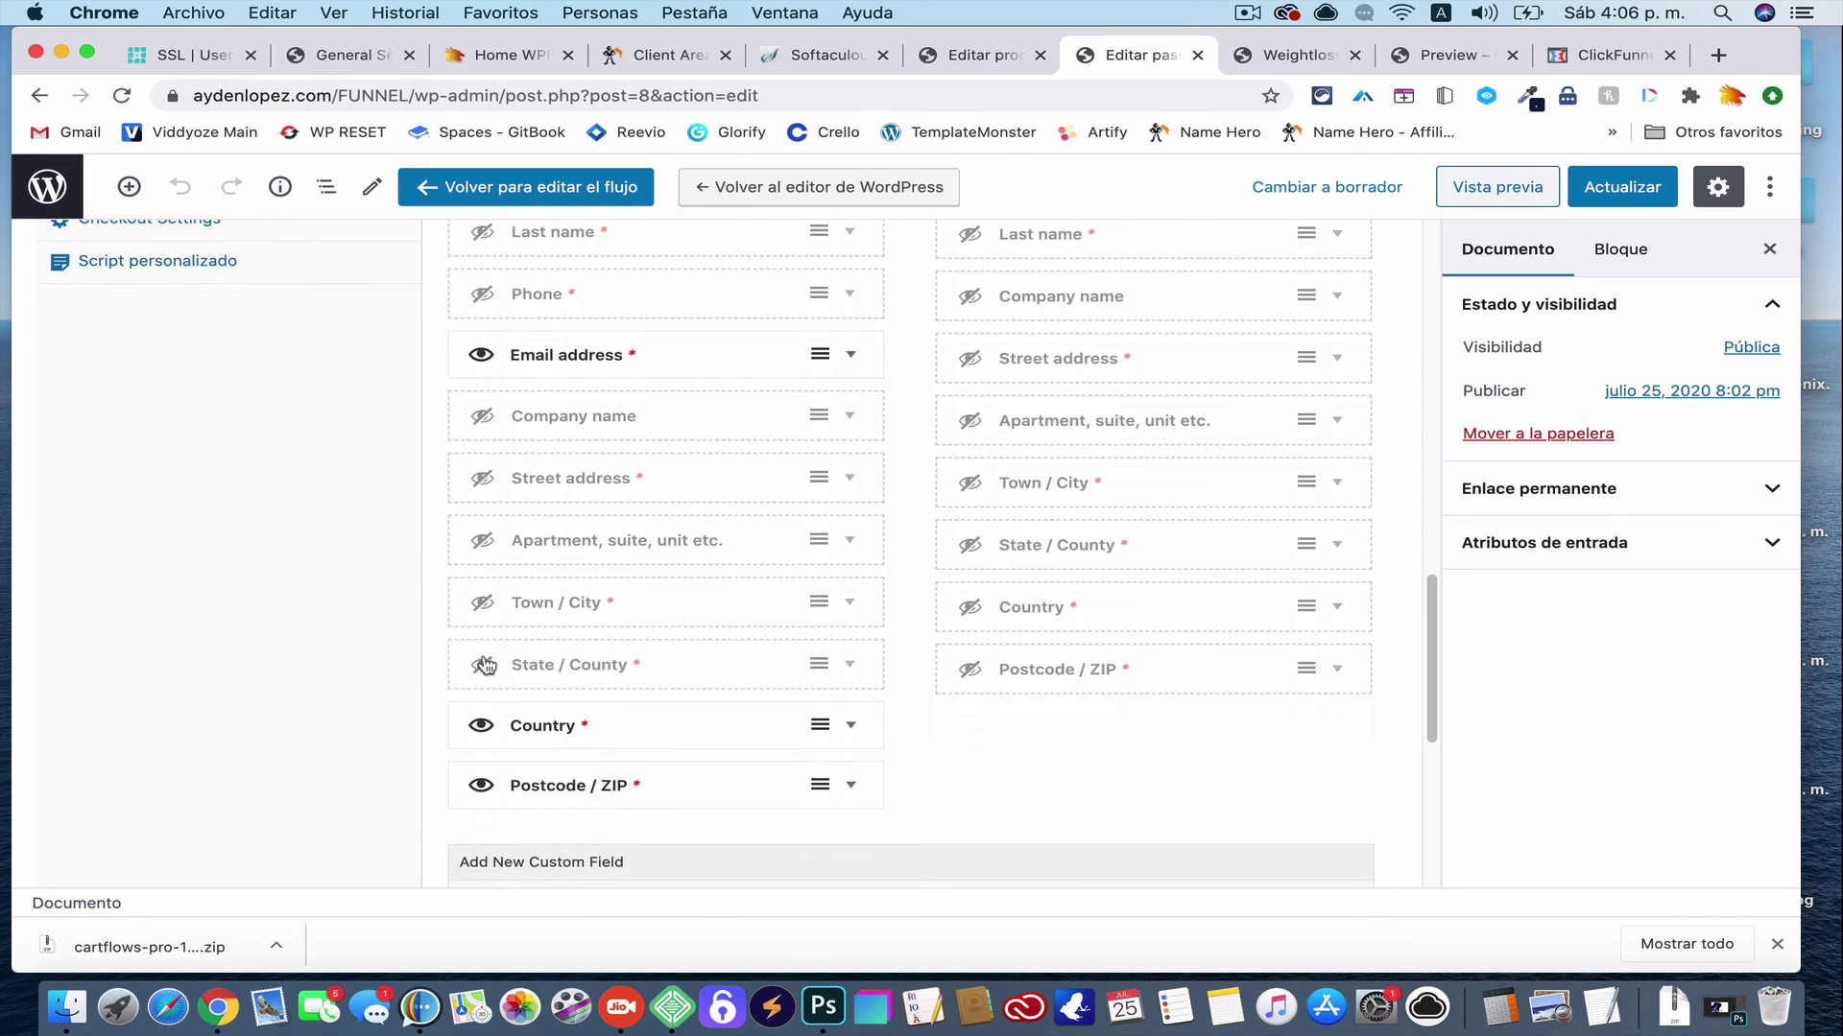
click(480, 724)
click(481, 785)
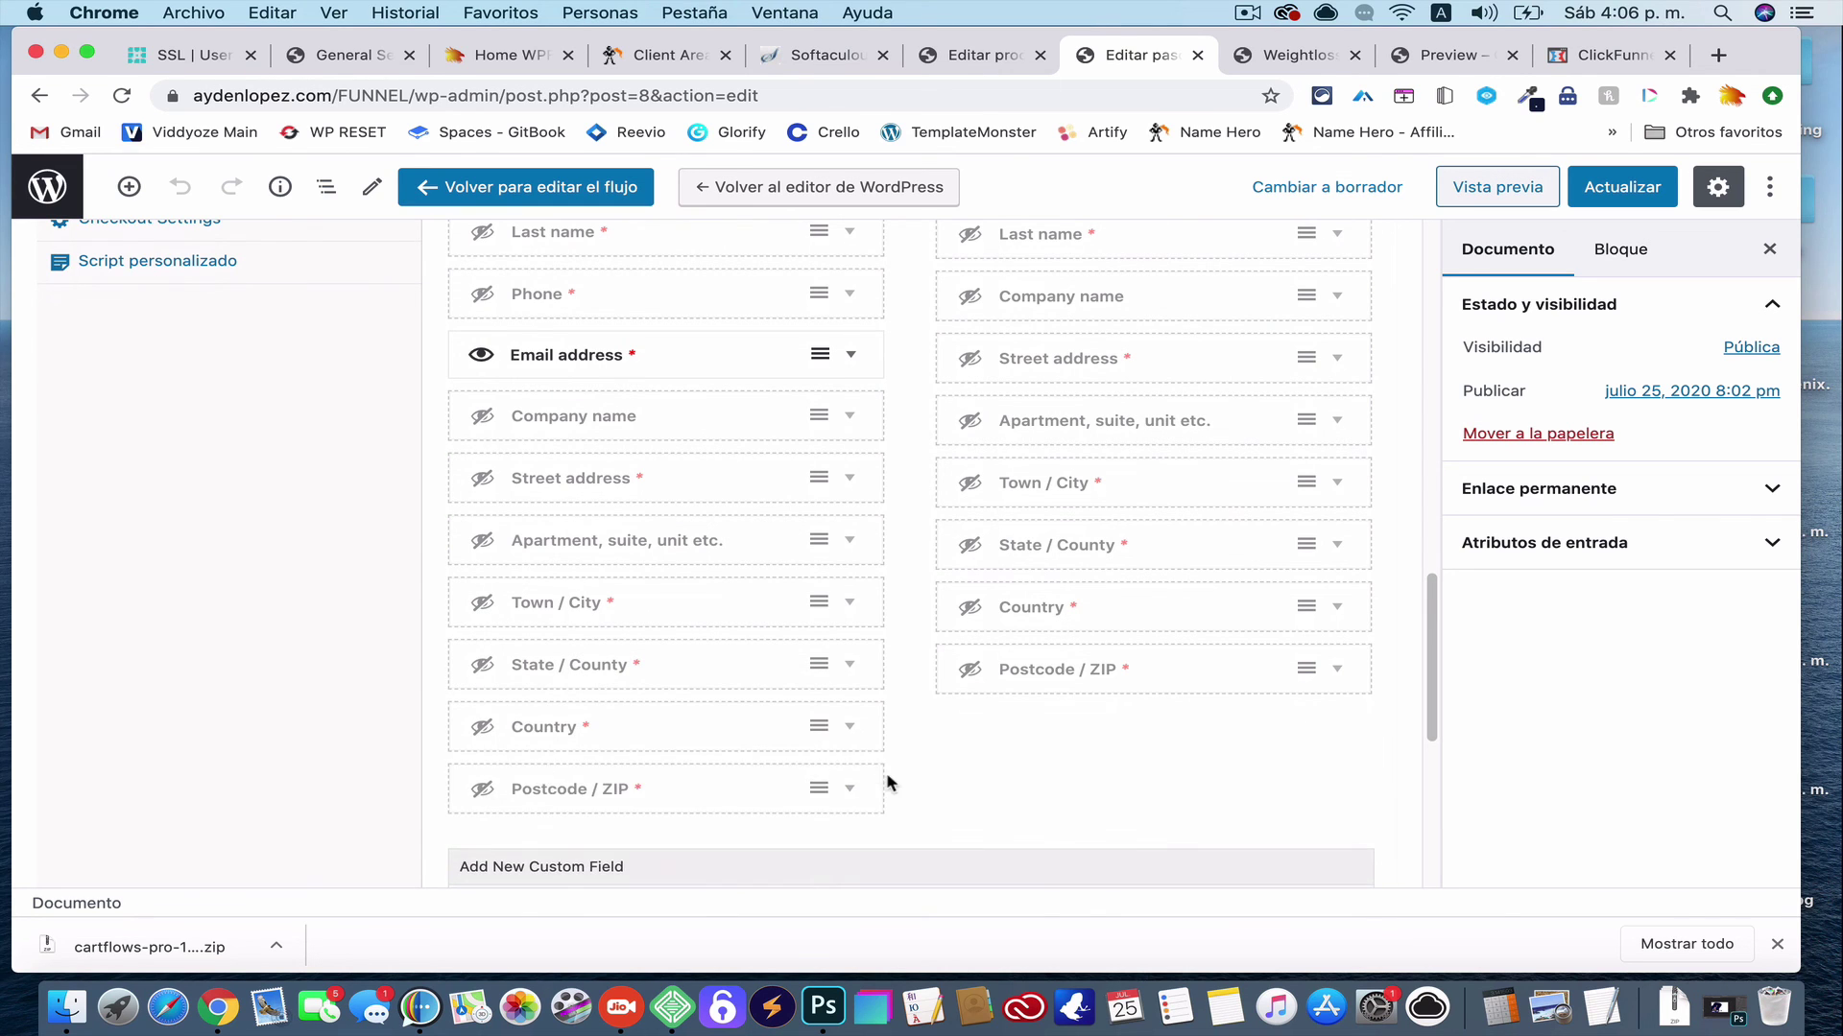
Update the checkout step, reload the live Weightloss Checkout page and try moving on to Payment with the first name empty
scroll(887, 783, up, 3)
scroll(844, 672, up, 1)
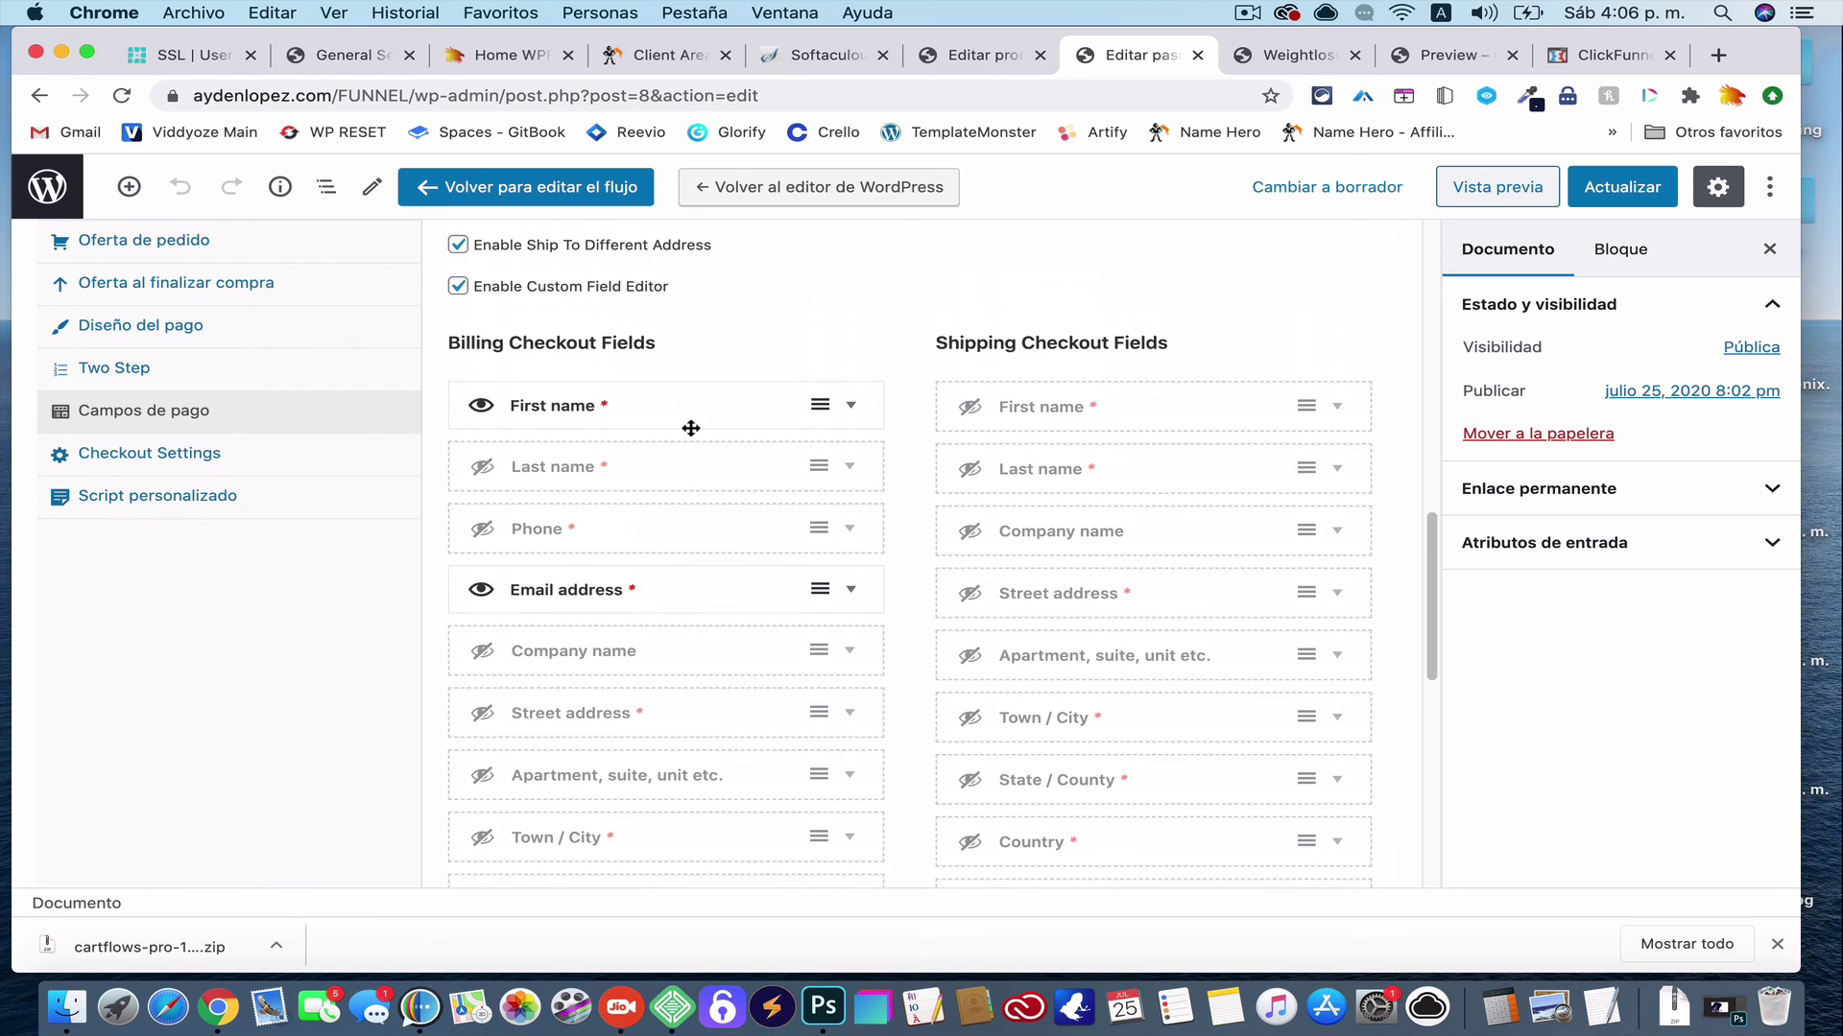
scroll(1131, 430, up, 3)
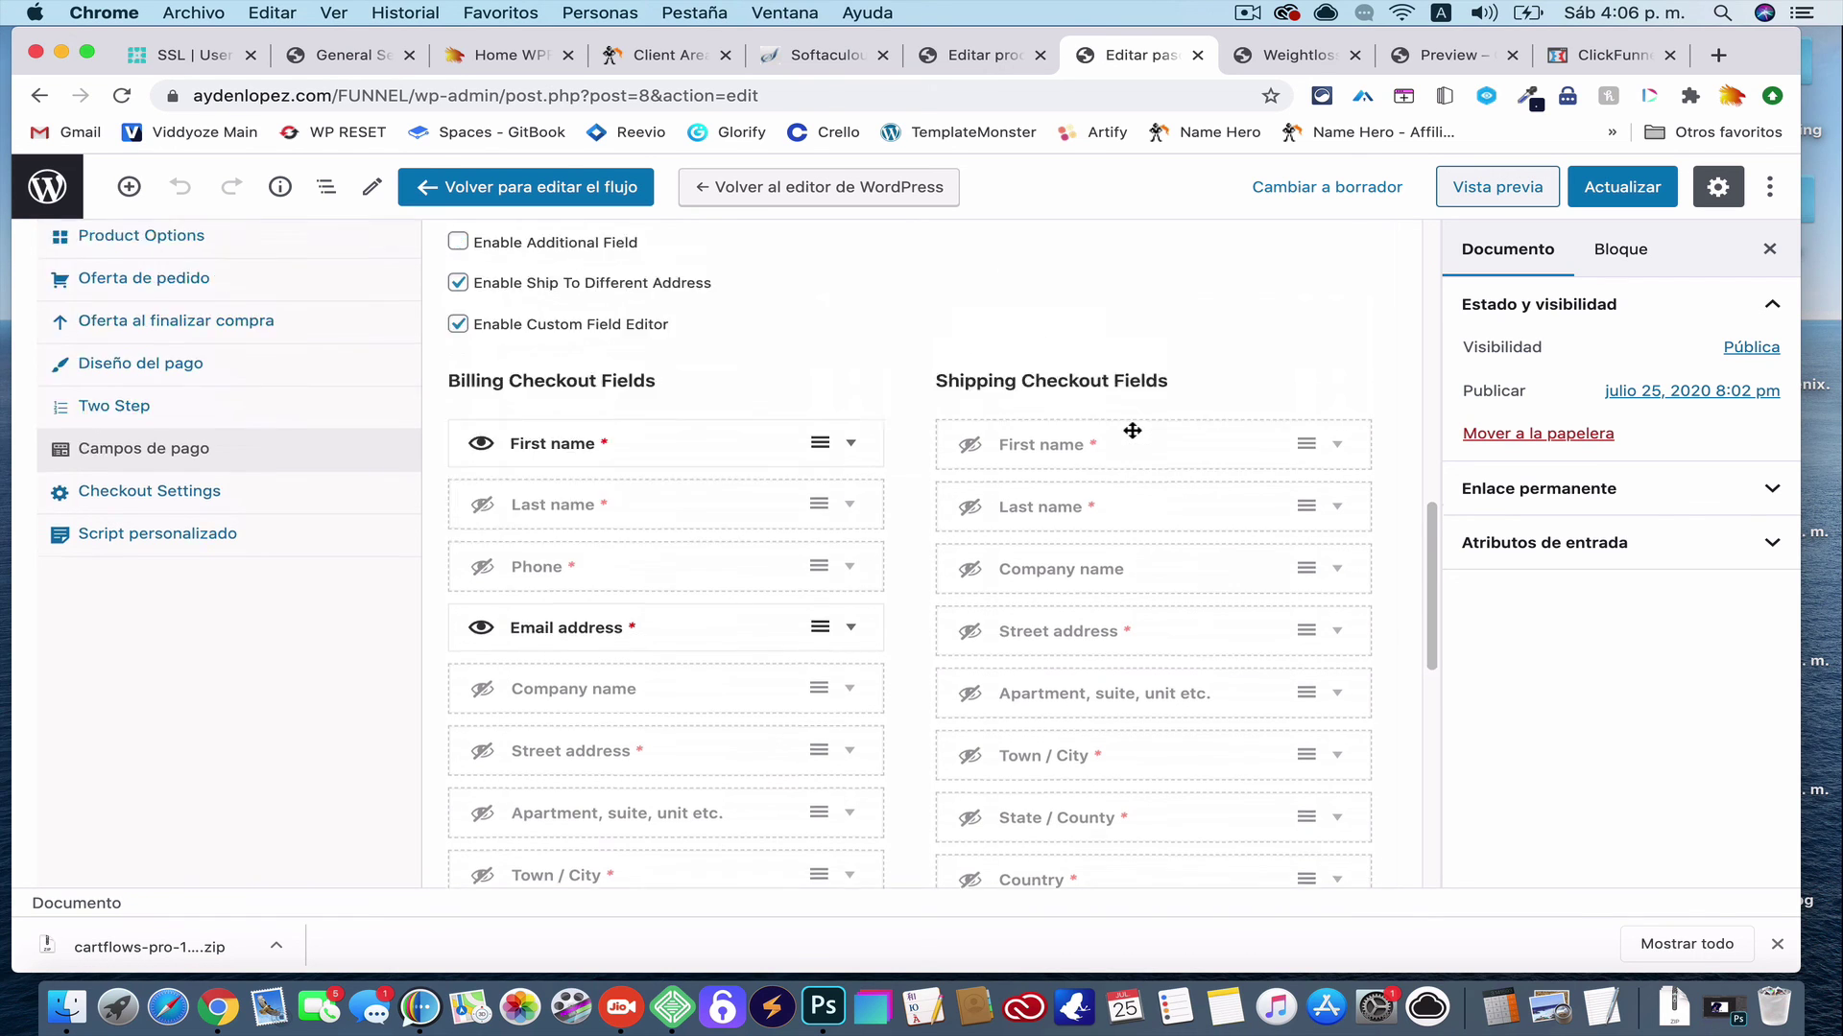
click(1622, 186)
click(1296, 56)
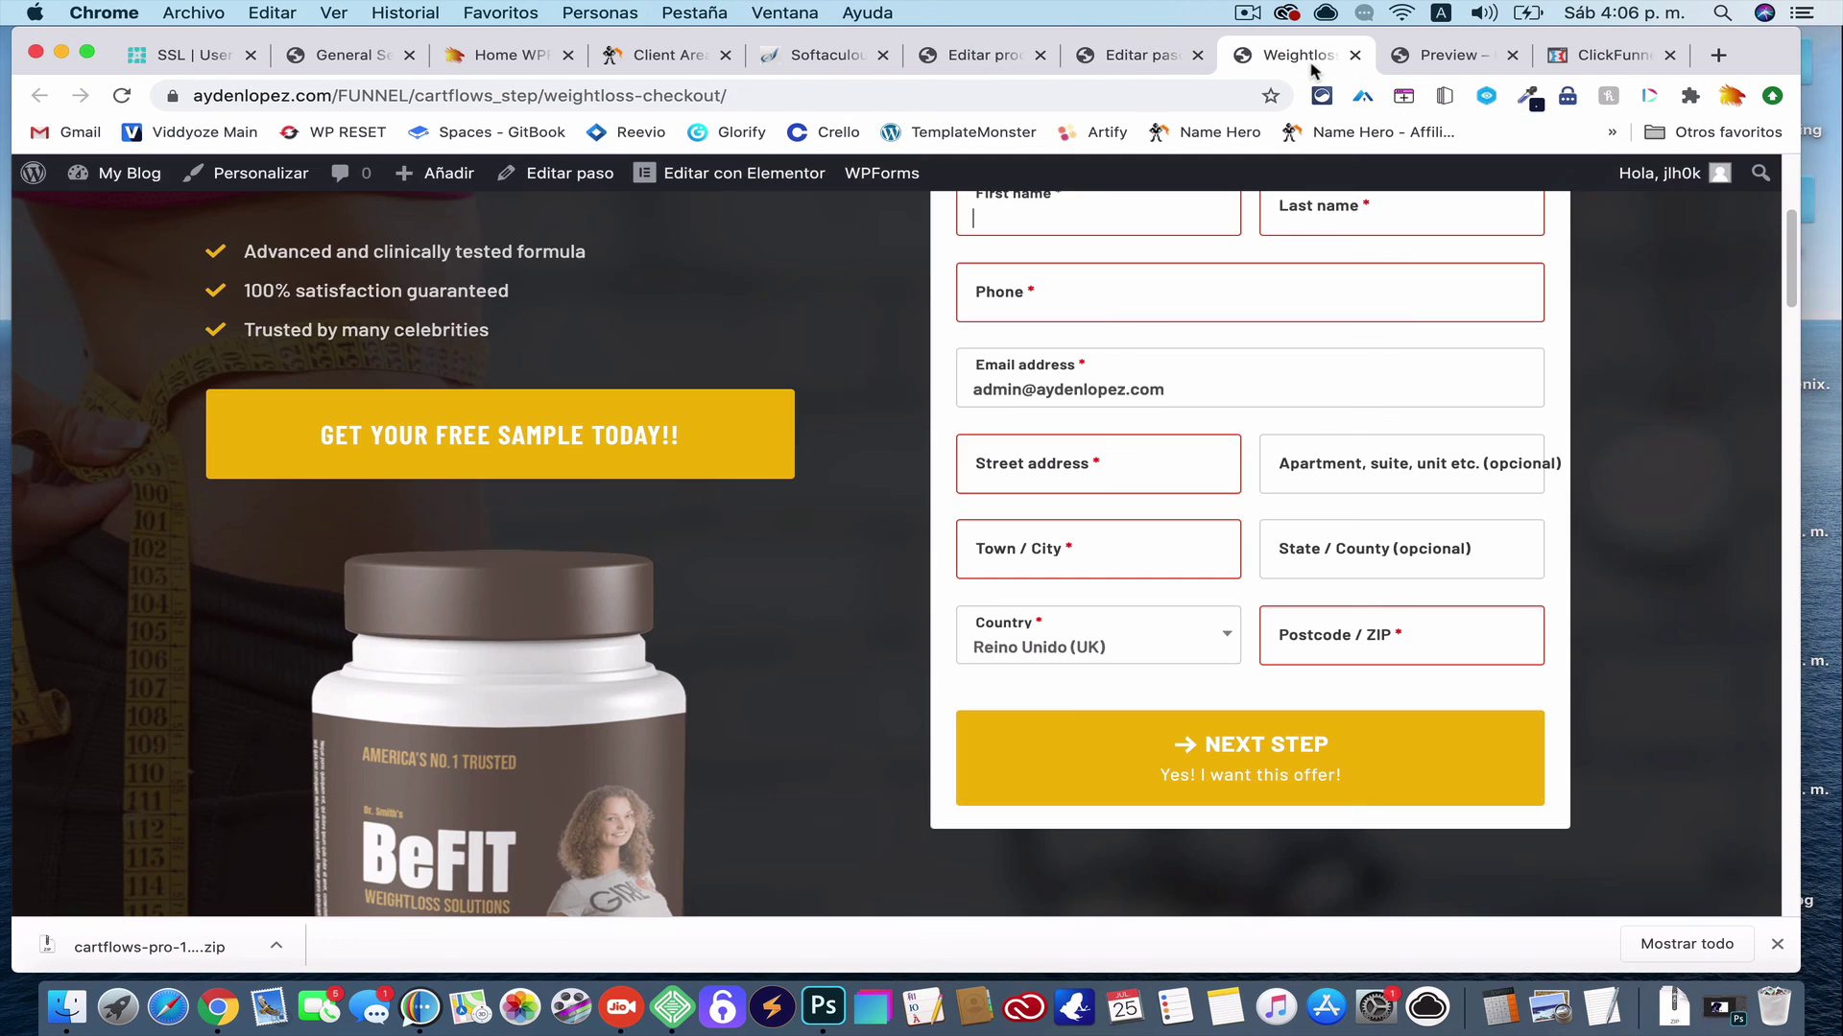
key(super+r)
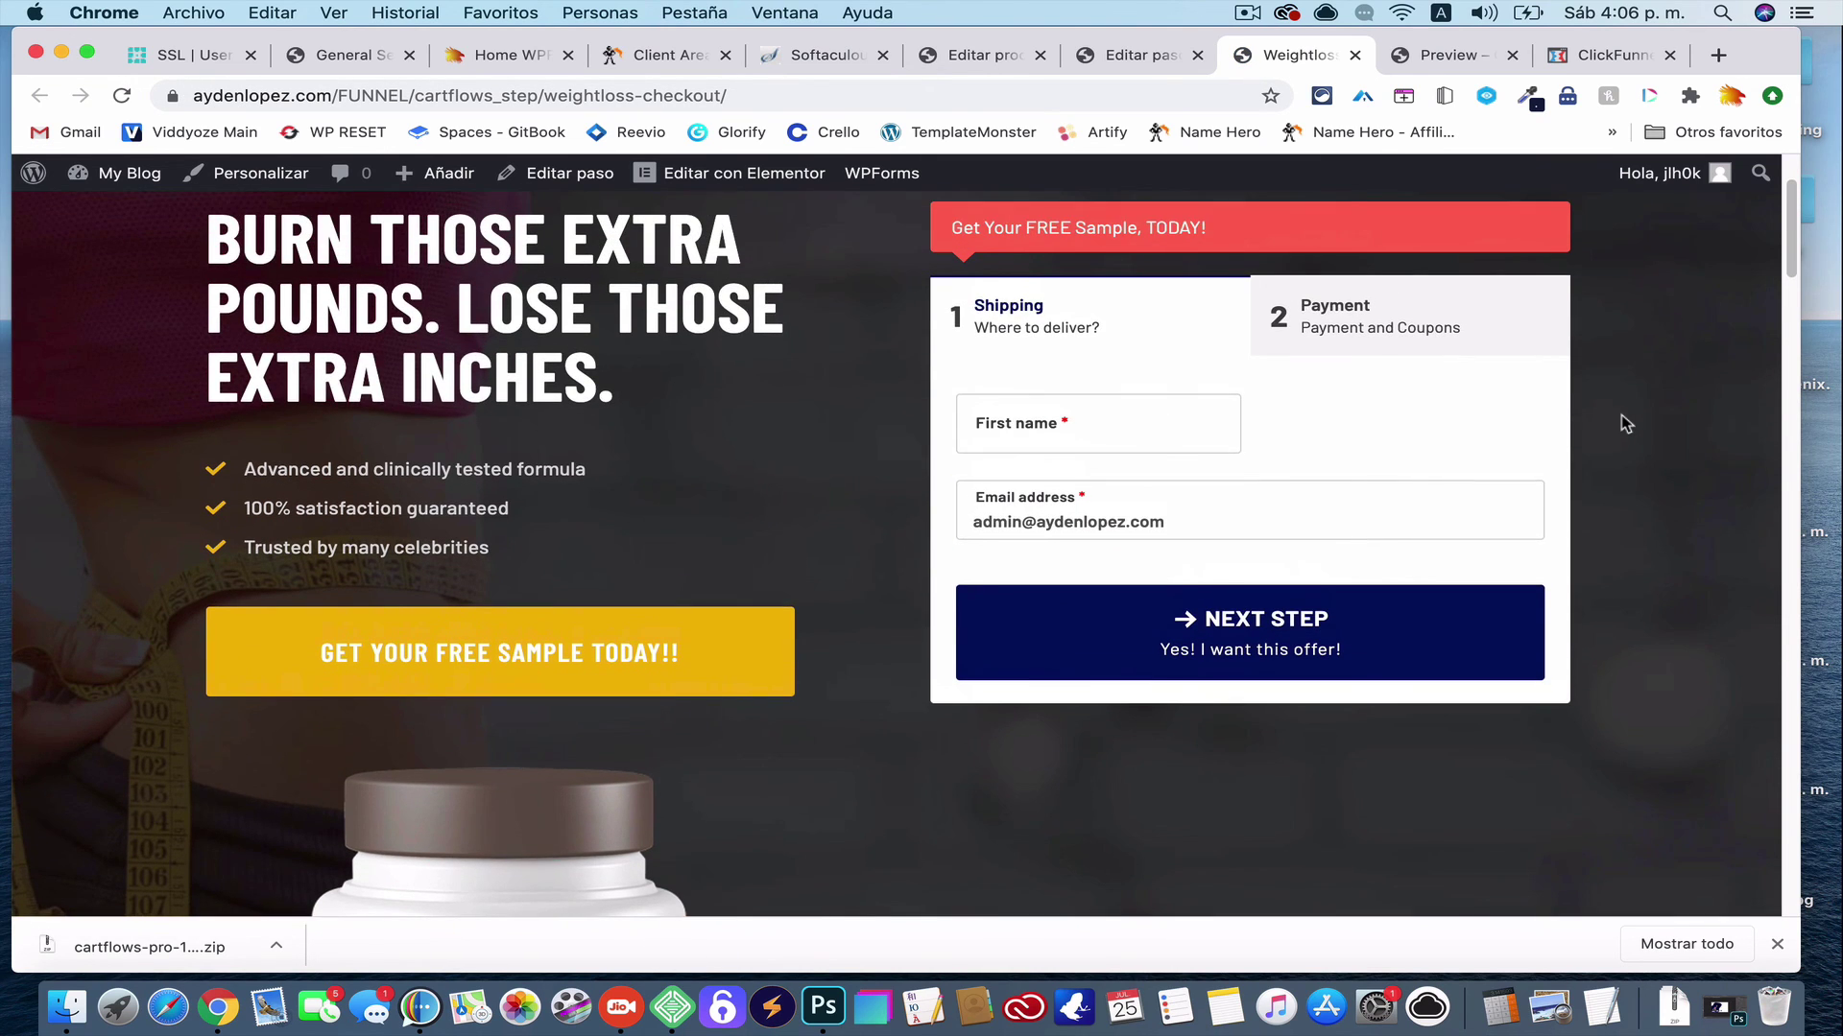
click(1334, 317)
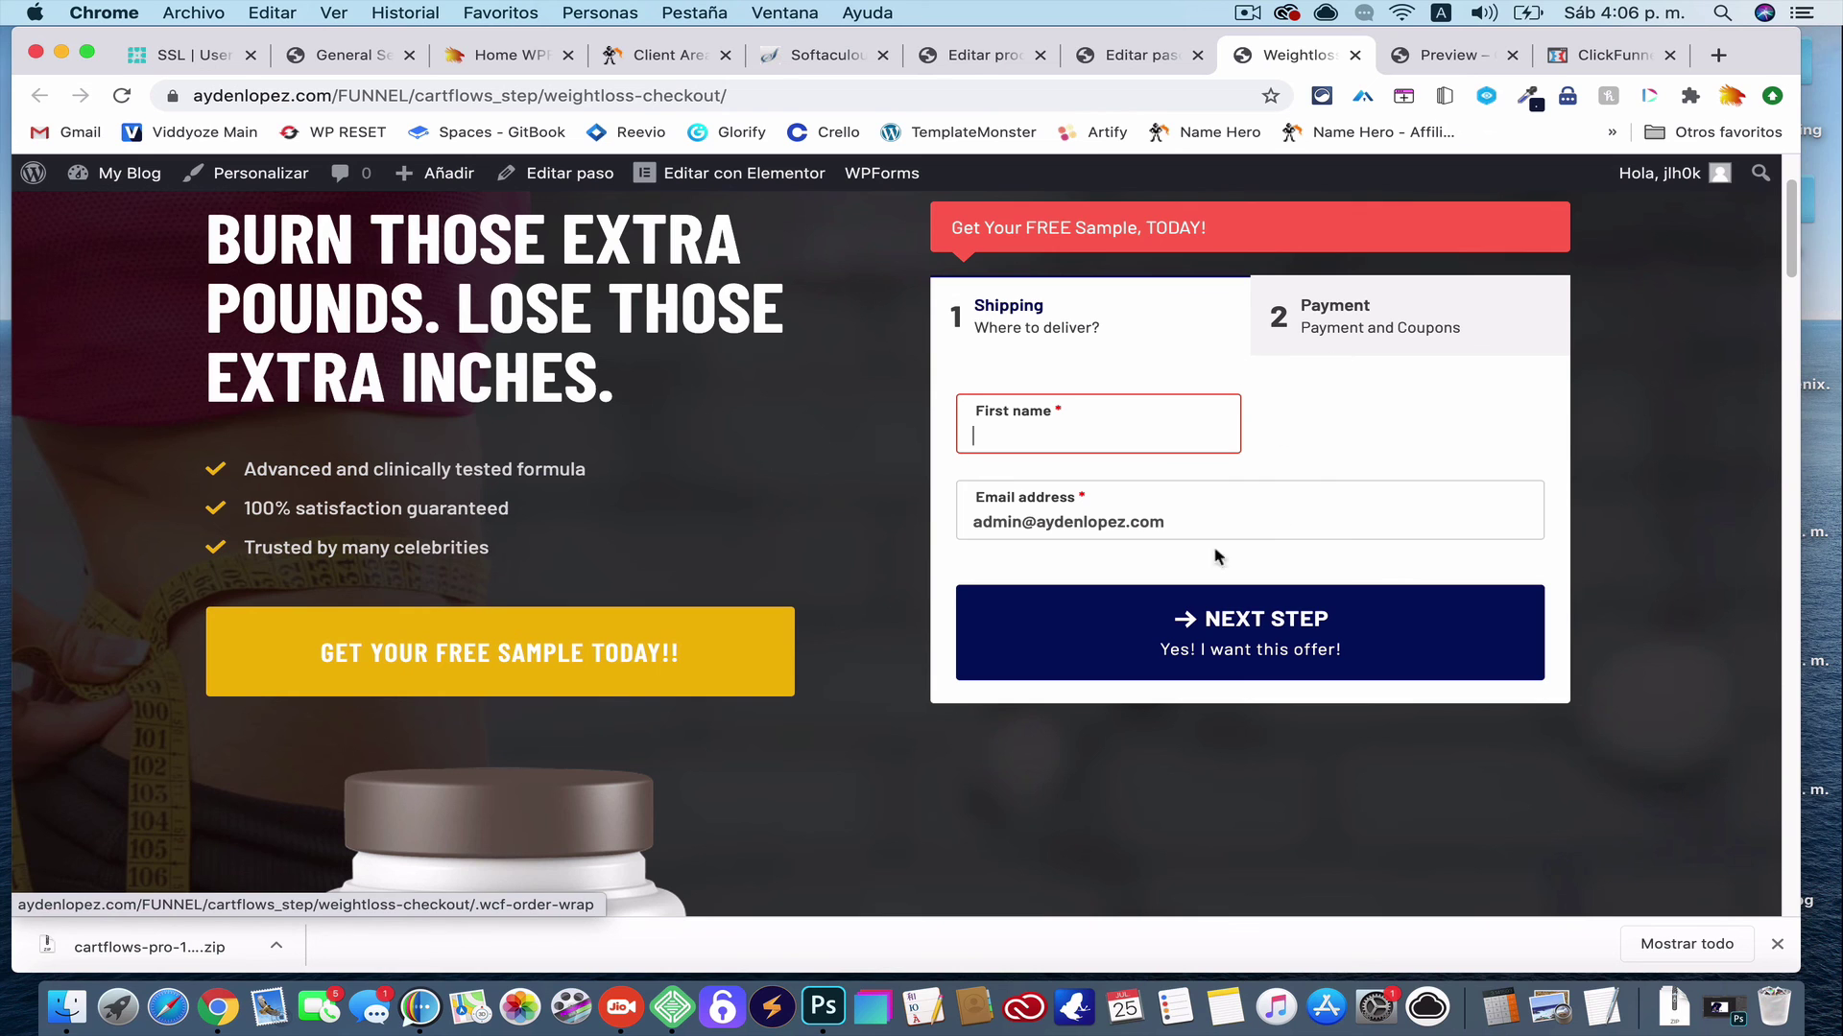
Return to editing the peso1 product and mark it as downloadable in its product data
click(988, 60)
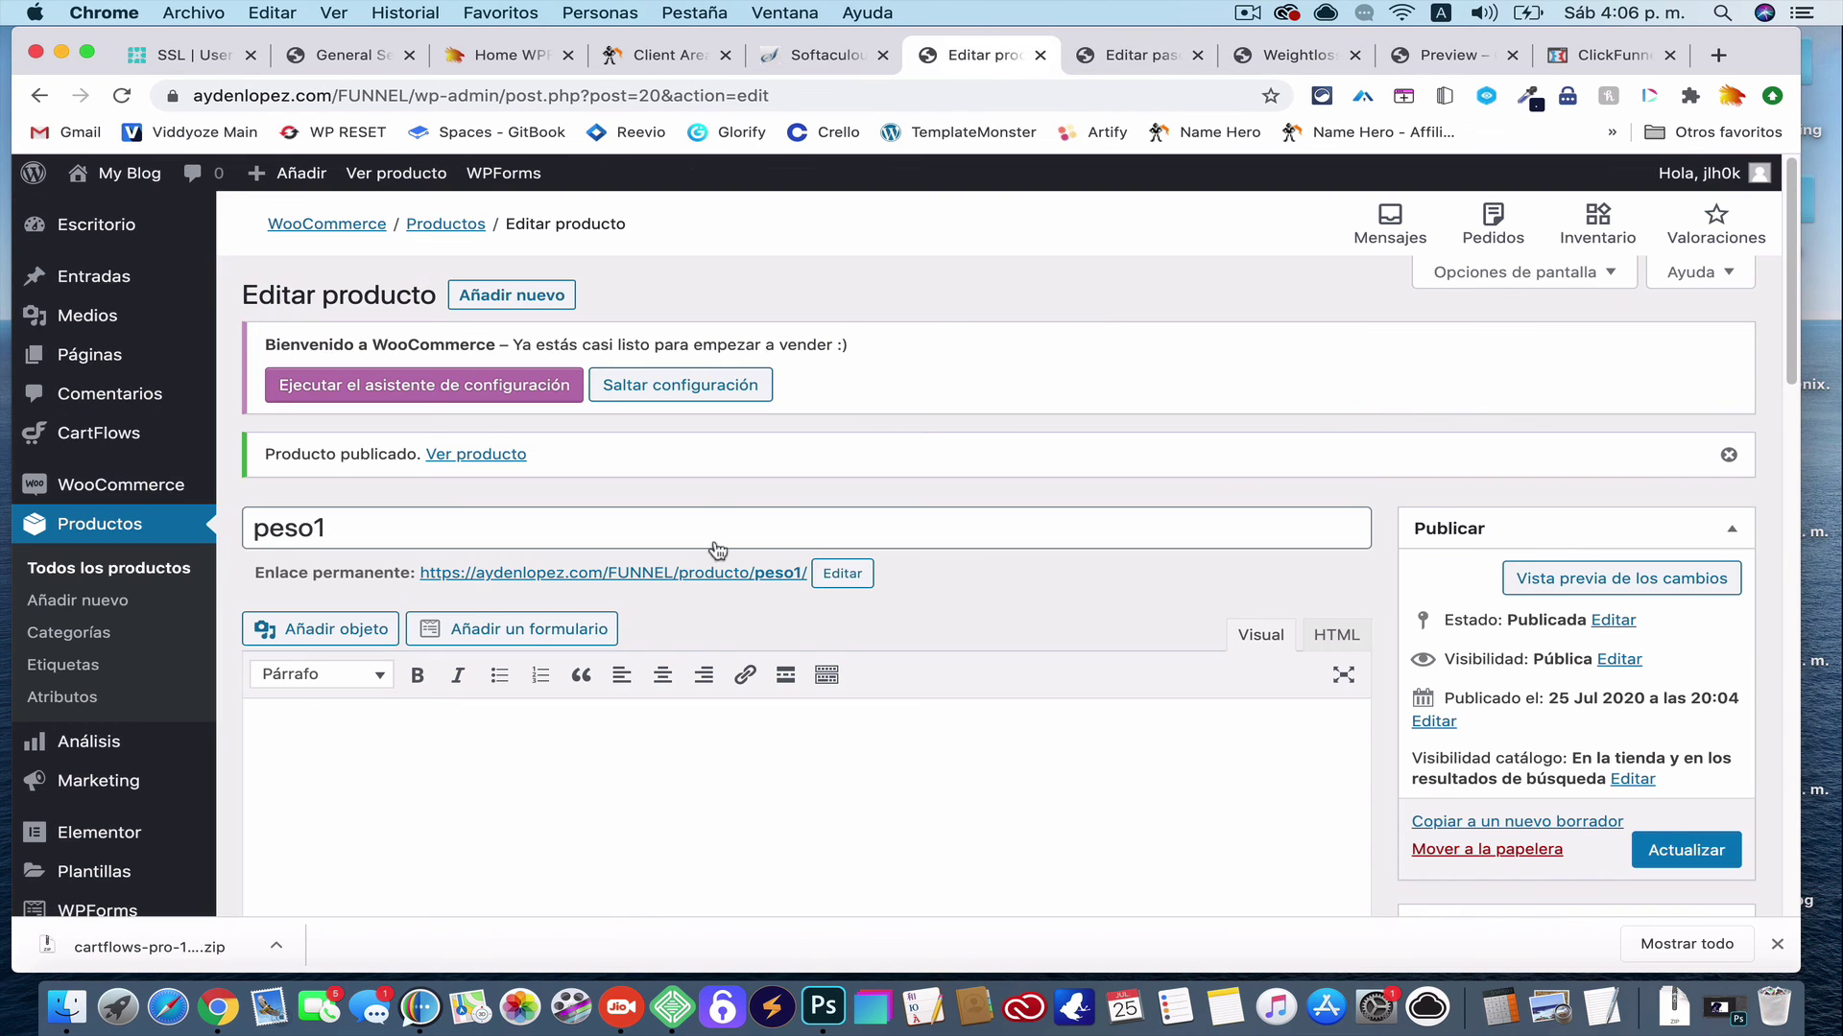
scroll(718, 550, down, 15)
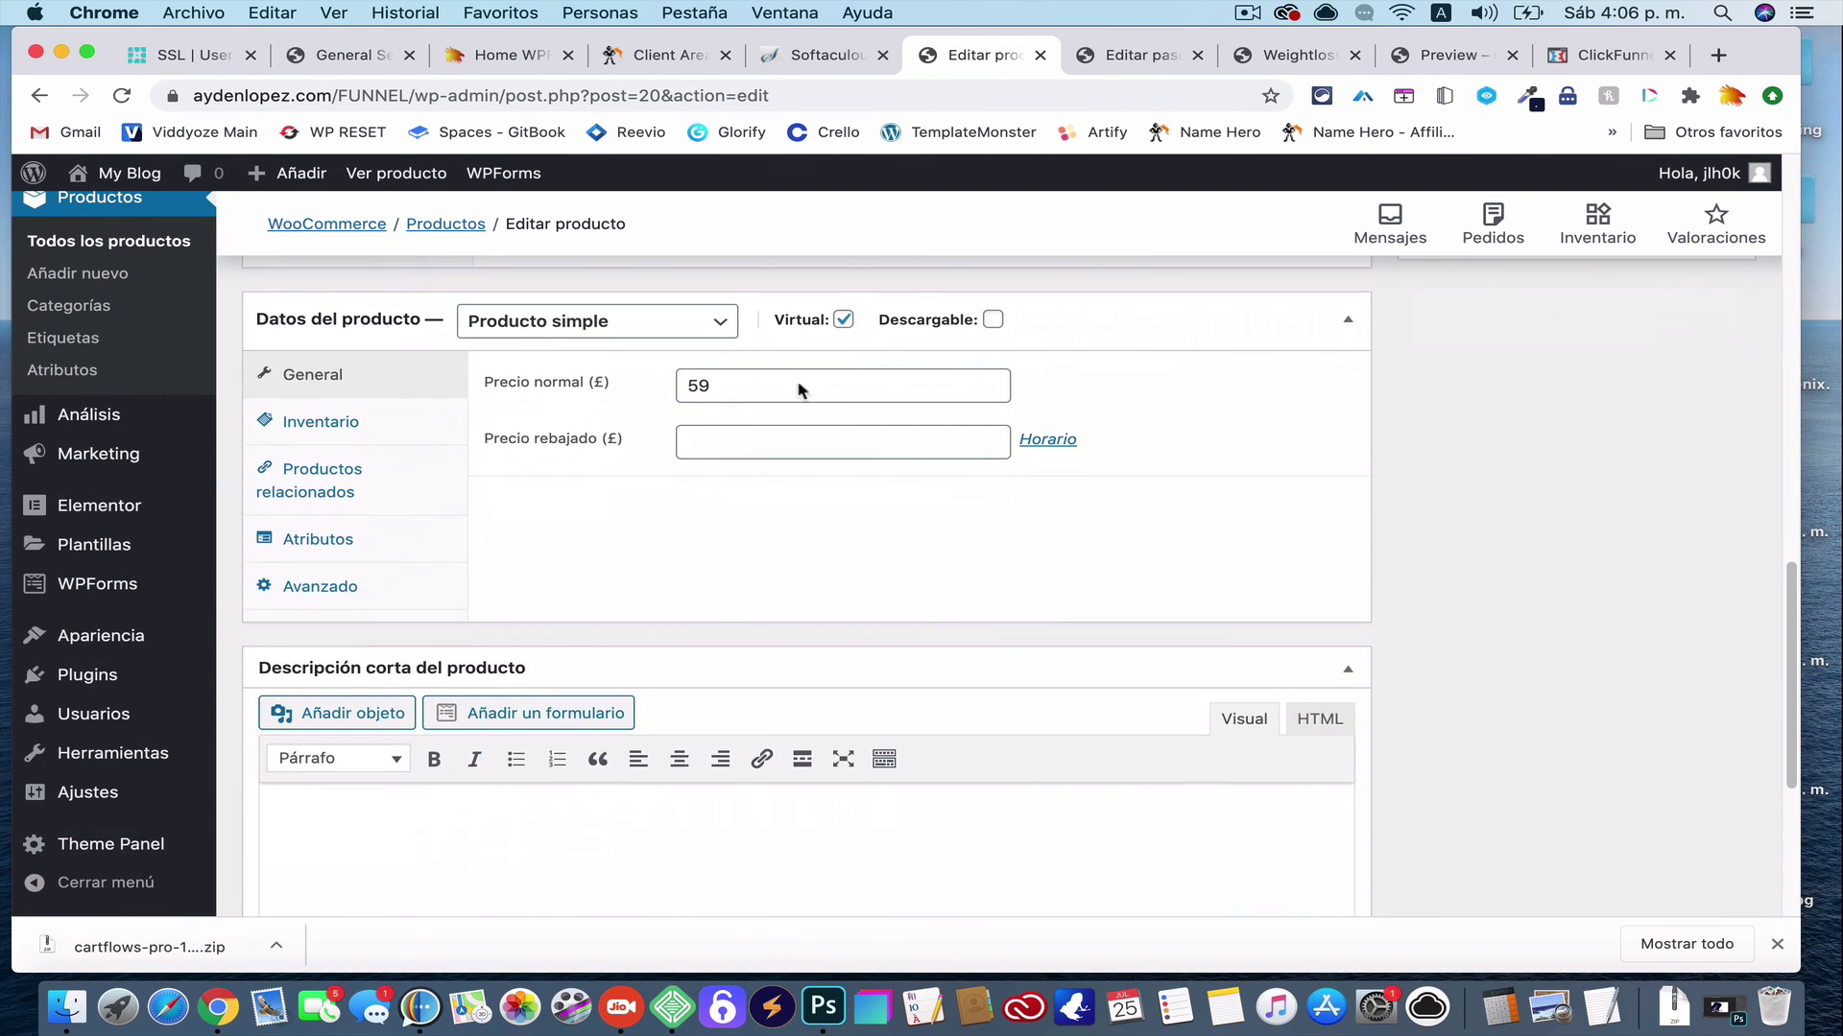
click(990, 320)
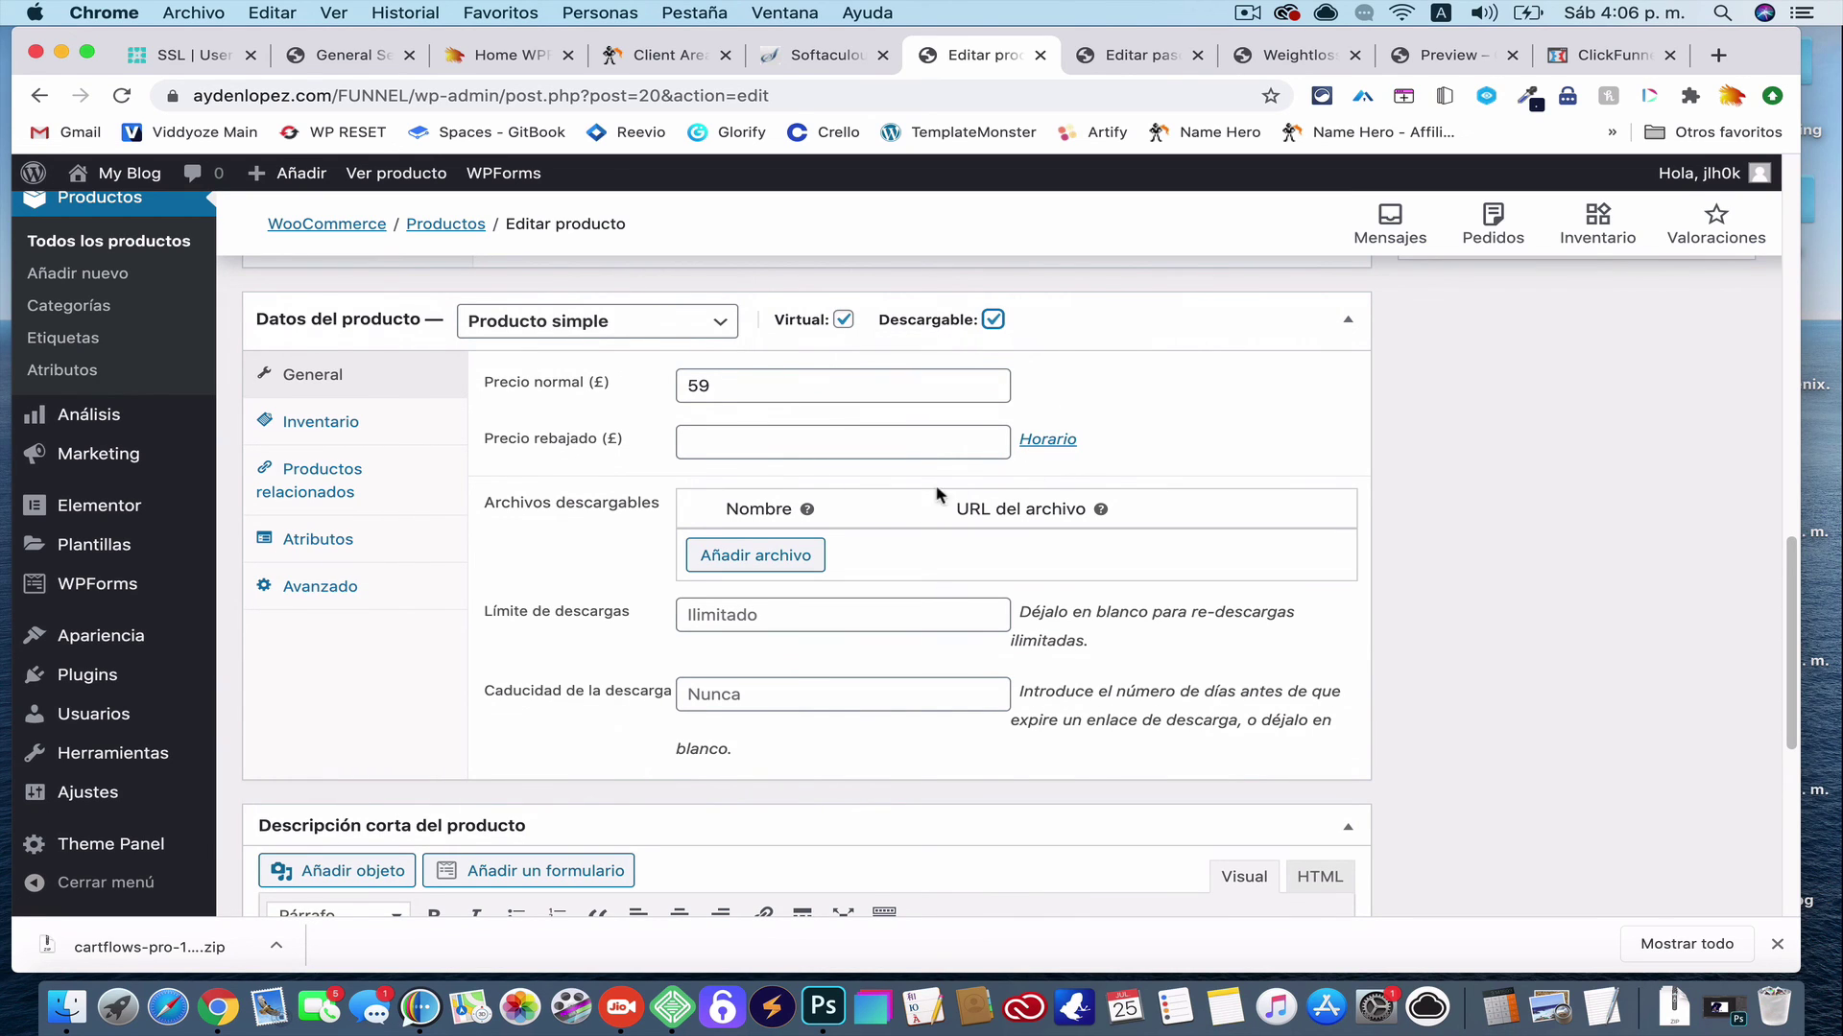
Add a downloadable file named Descargar Ahora with its wpfenix.s3 file URL to the peso1 product and update the product
click(801, 555)
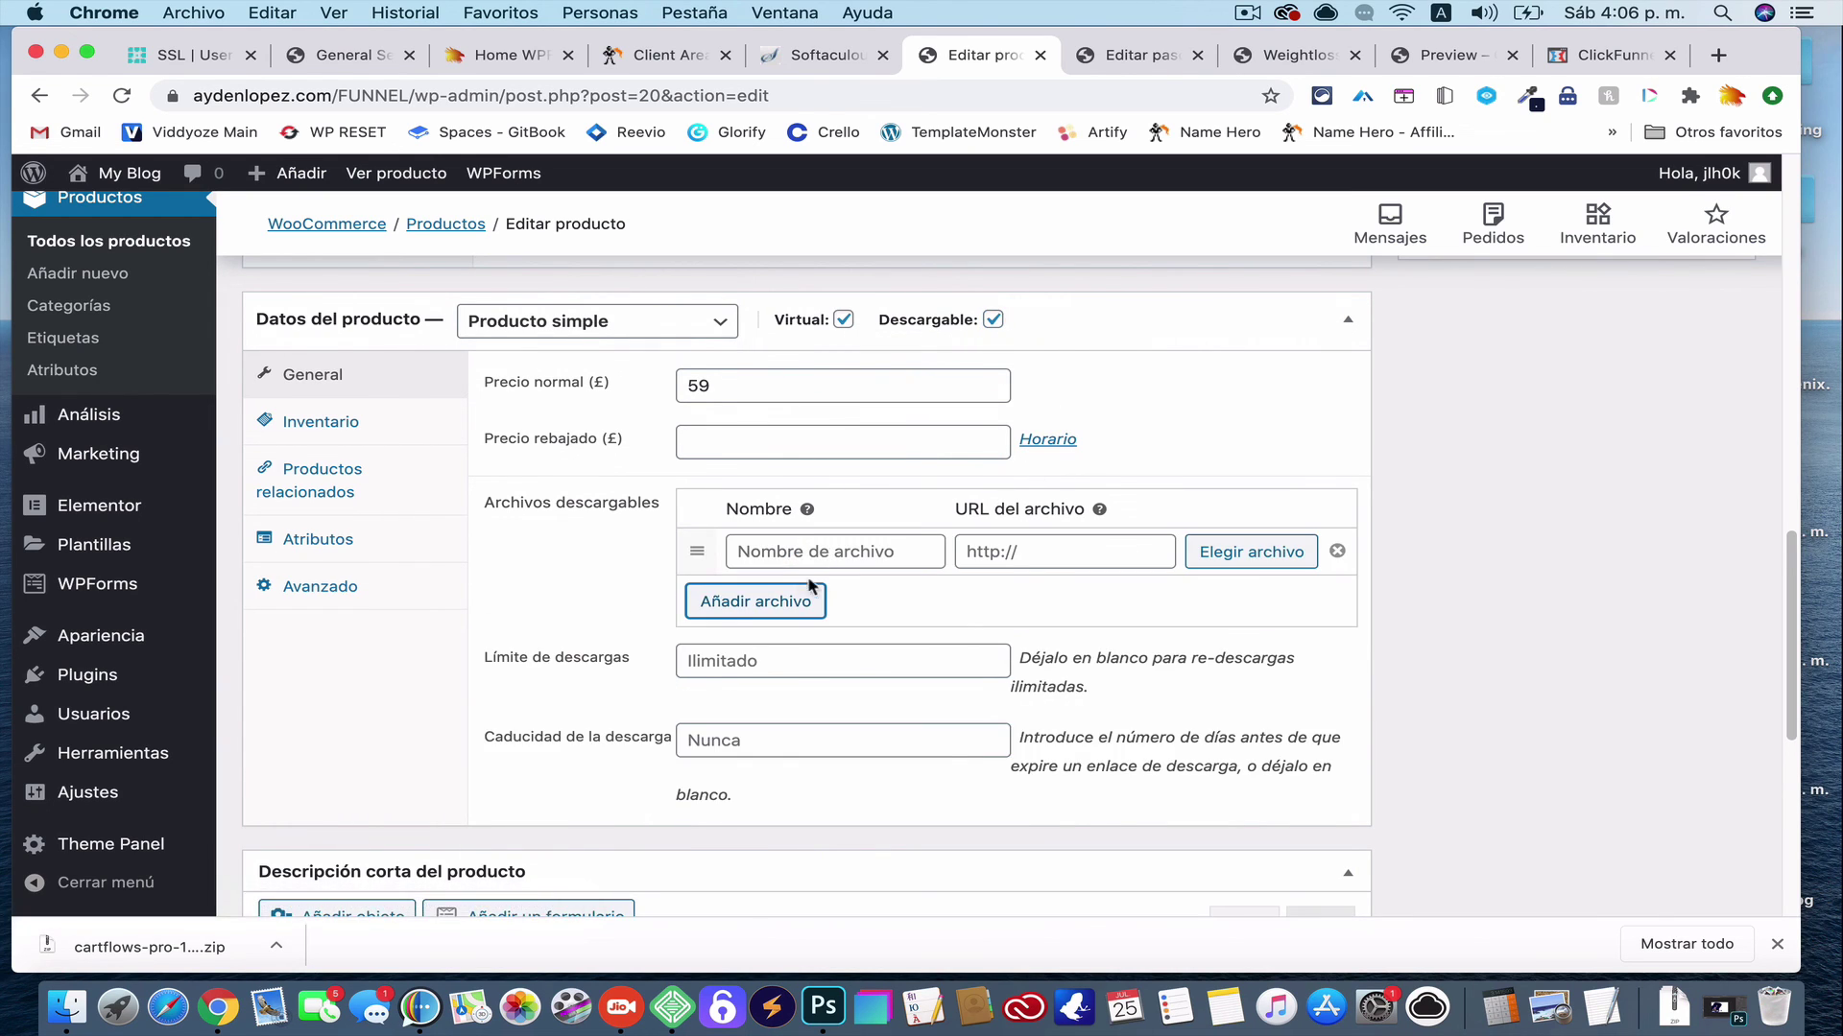
click(798, 552)
click(822, 602)
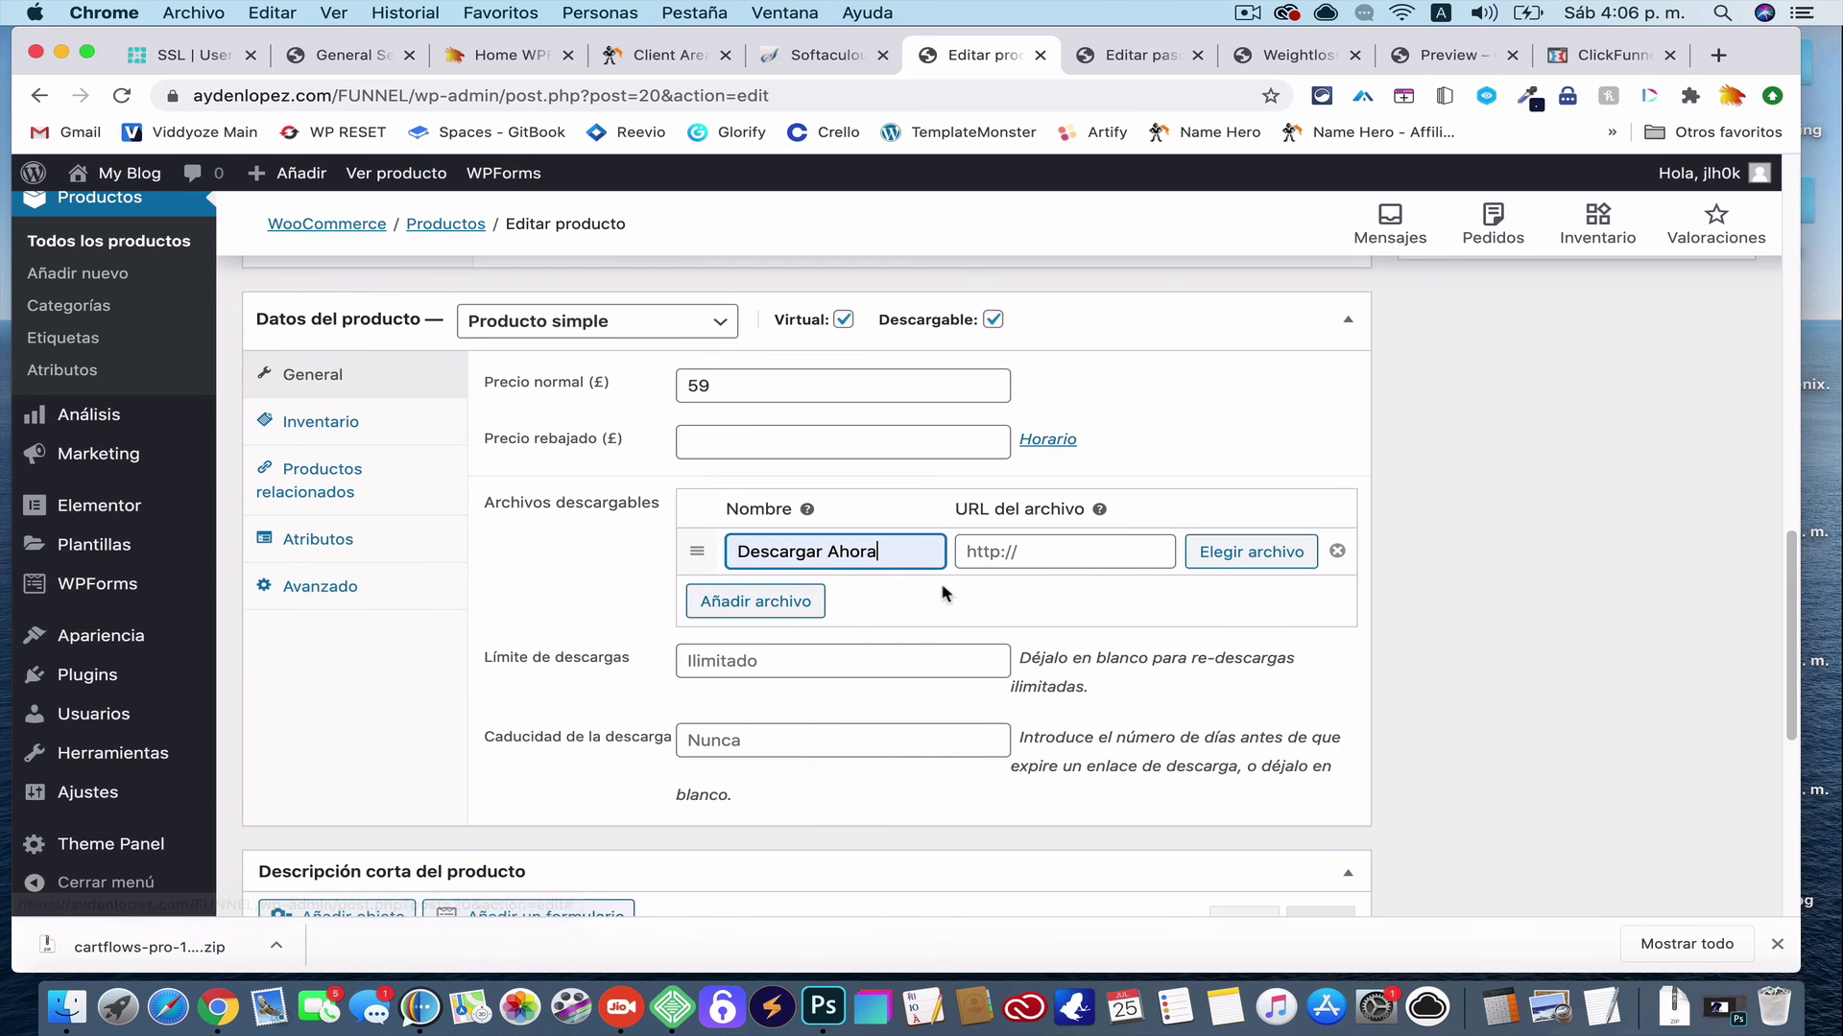
click(1024, 552)
click(1155, 595)
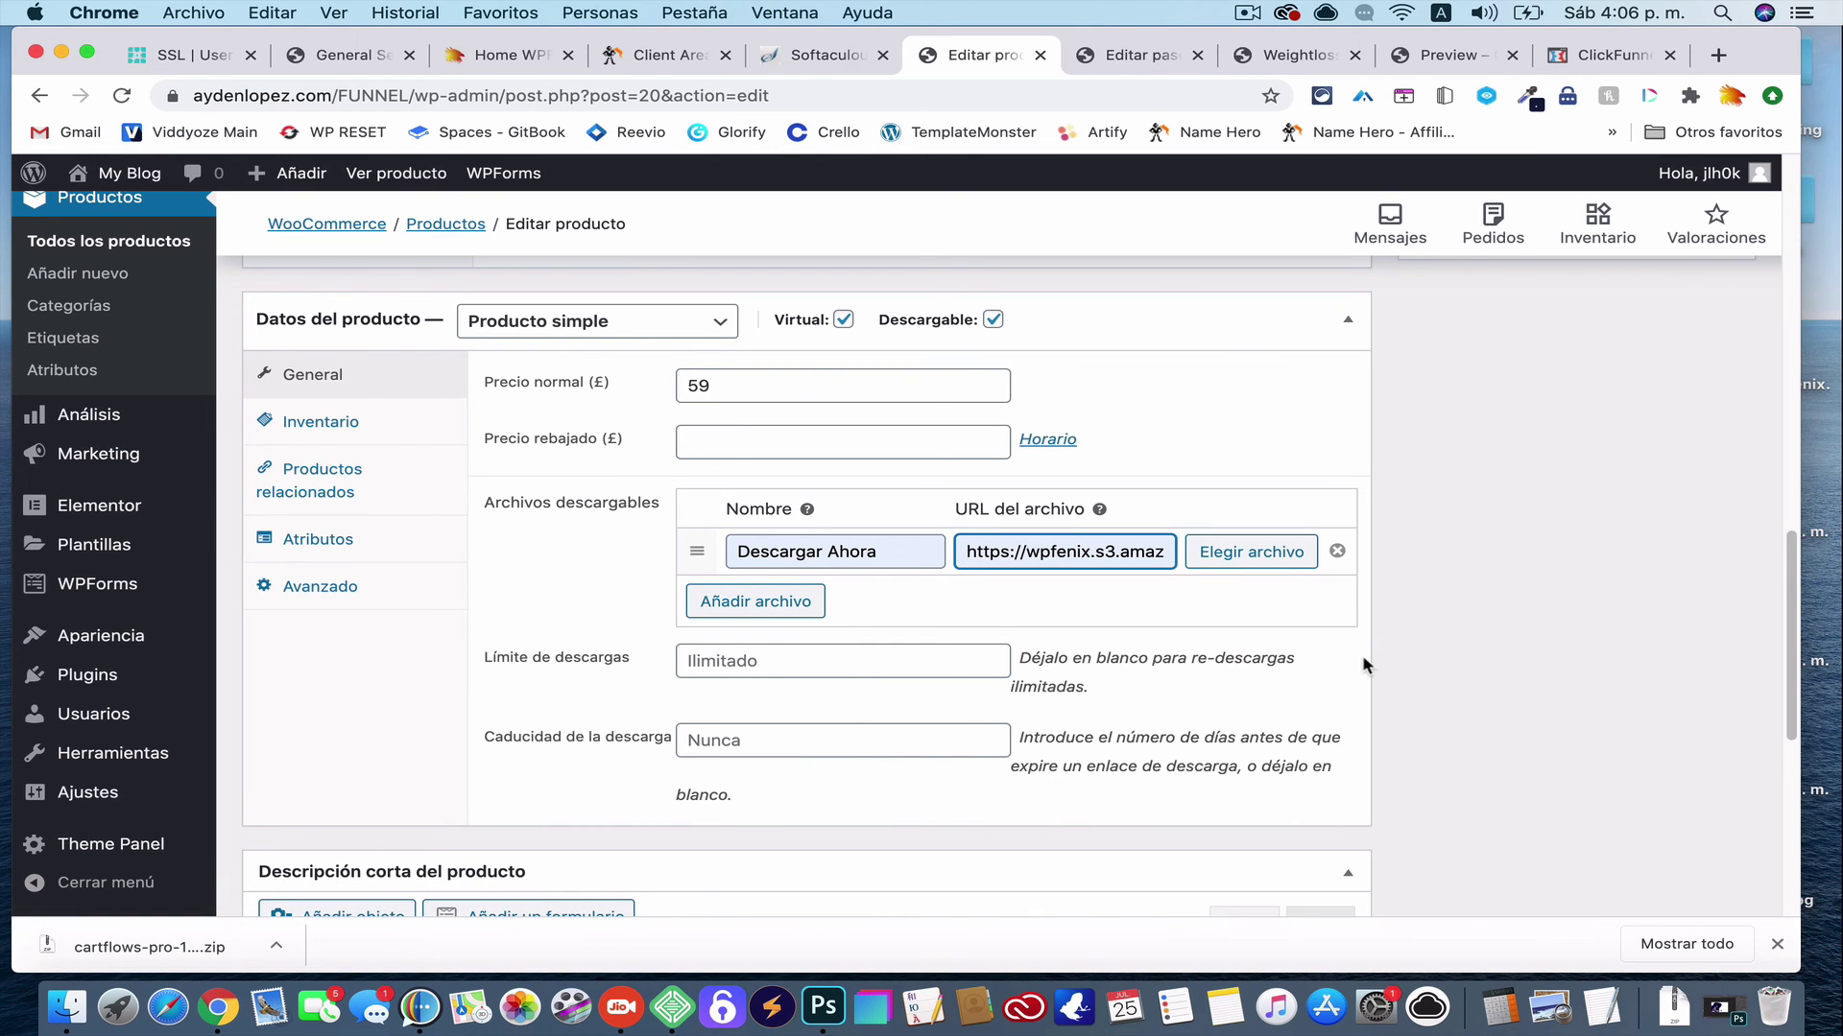
scroll(1362, 654, up, 15)
click(1653, 601)
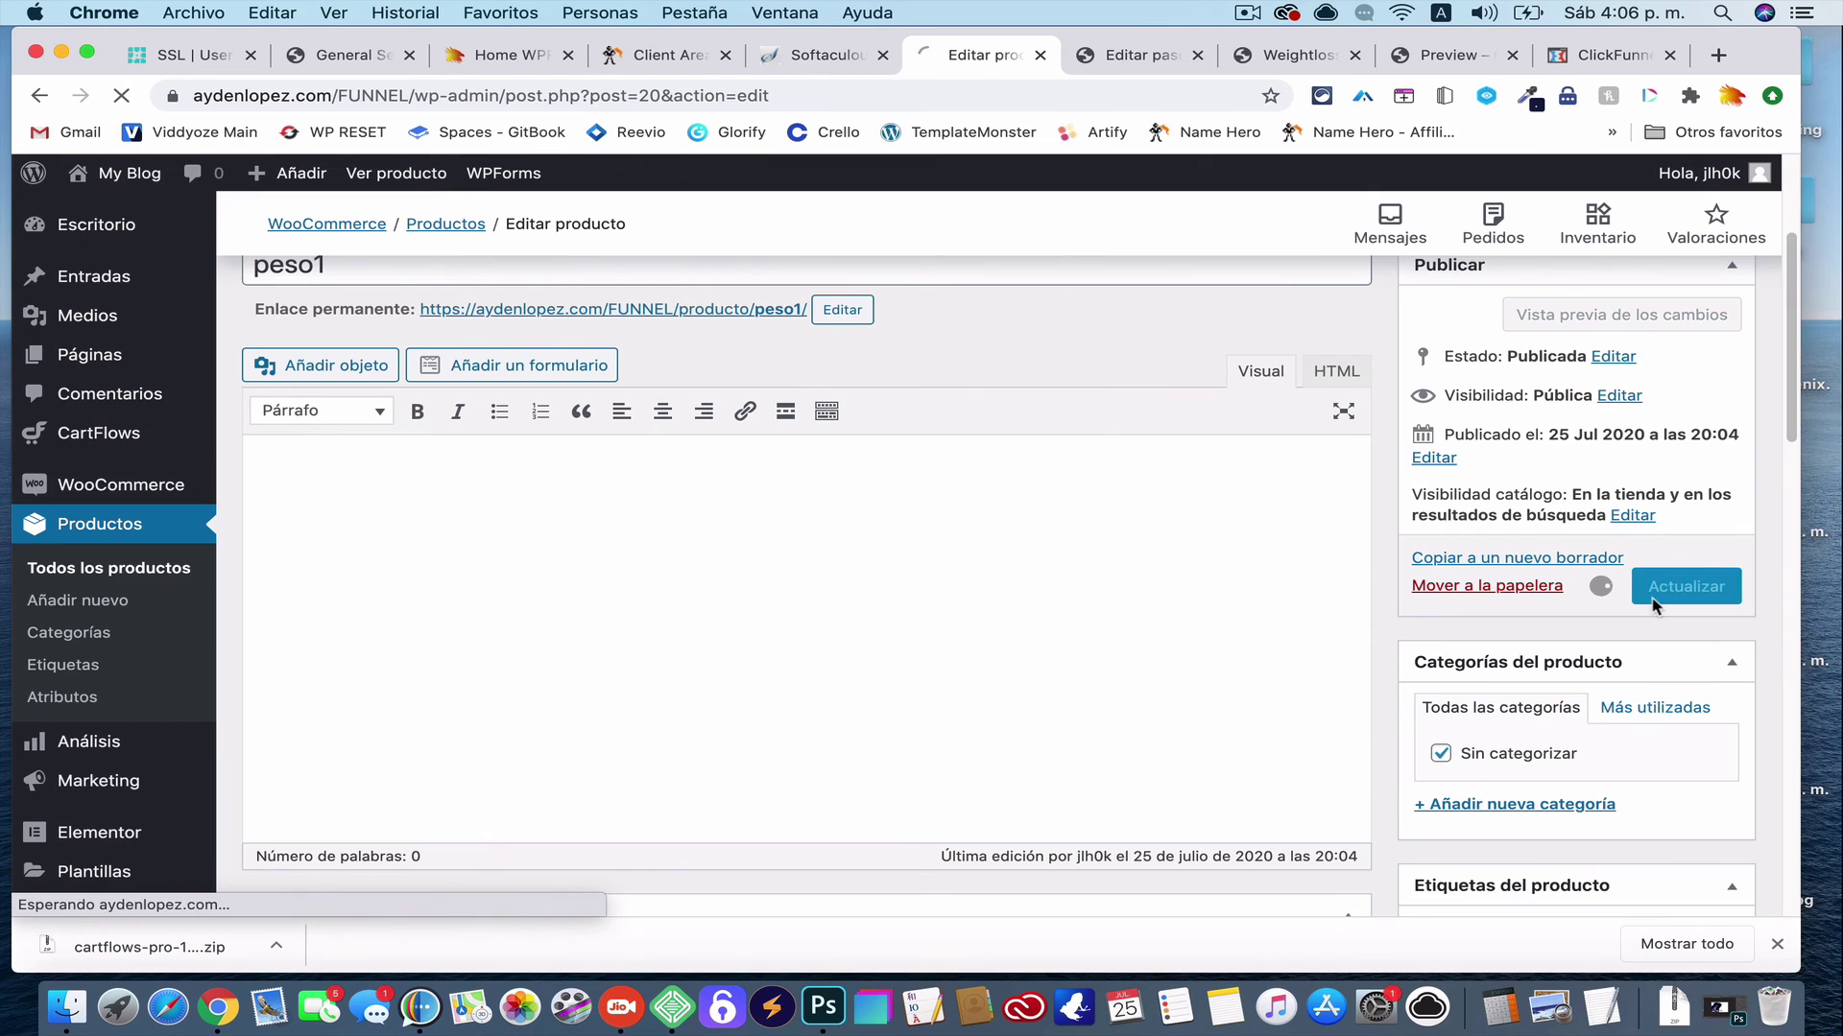
Review the live Weightloss Checkout page, from the two-step order form down to the success stories section
click(1166, 60)
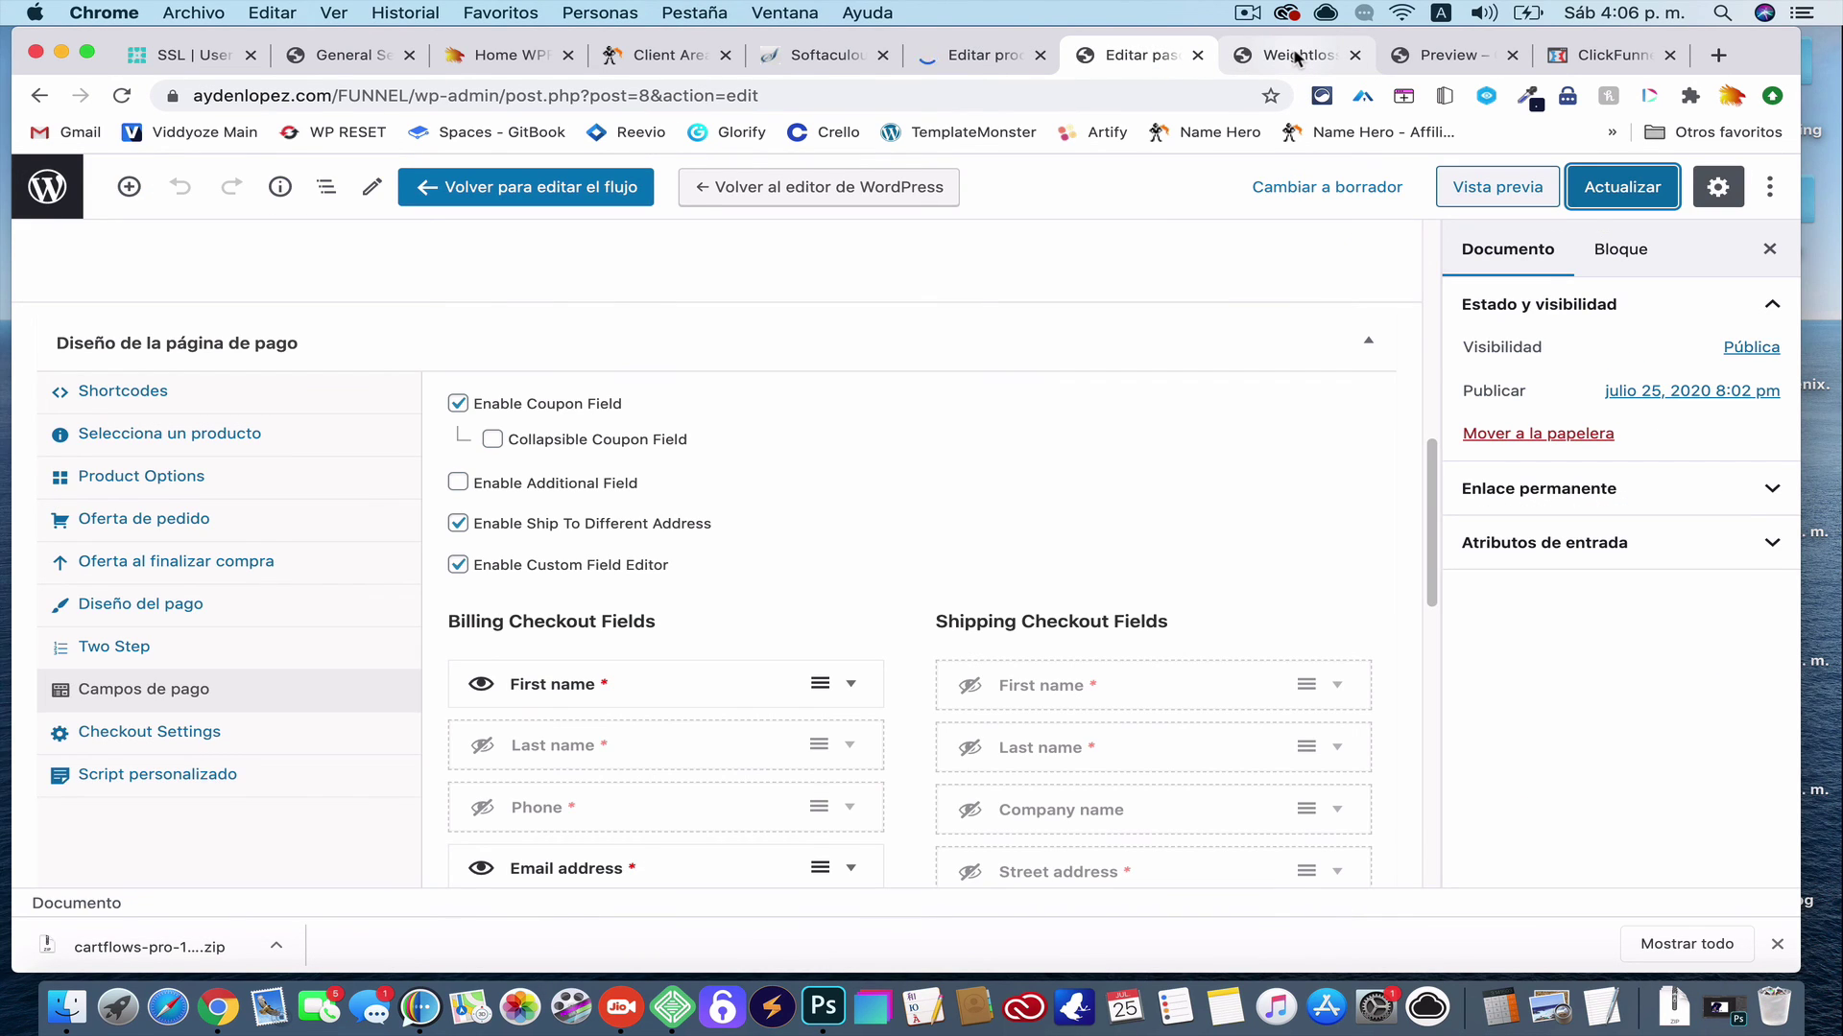
click(1295, 58)
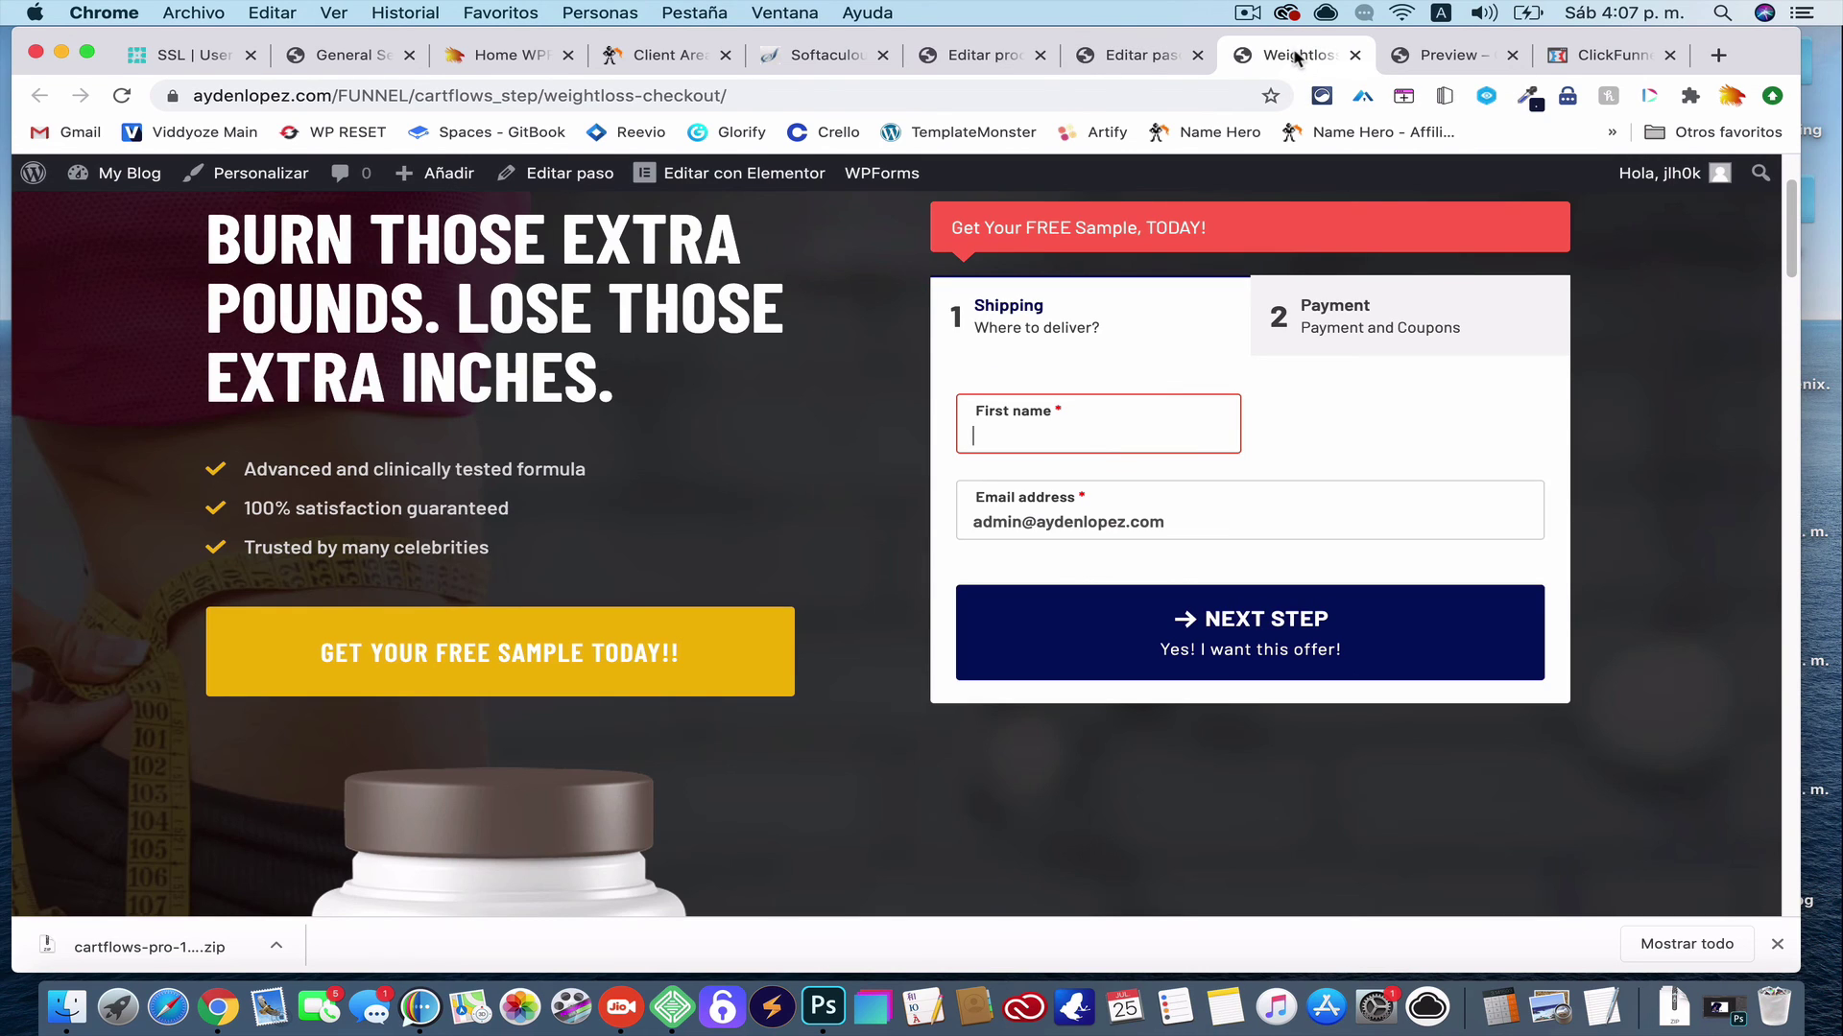
click(135, 101)
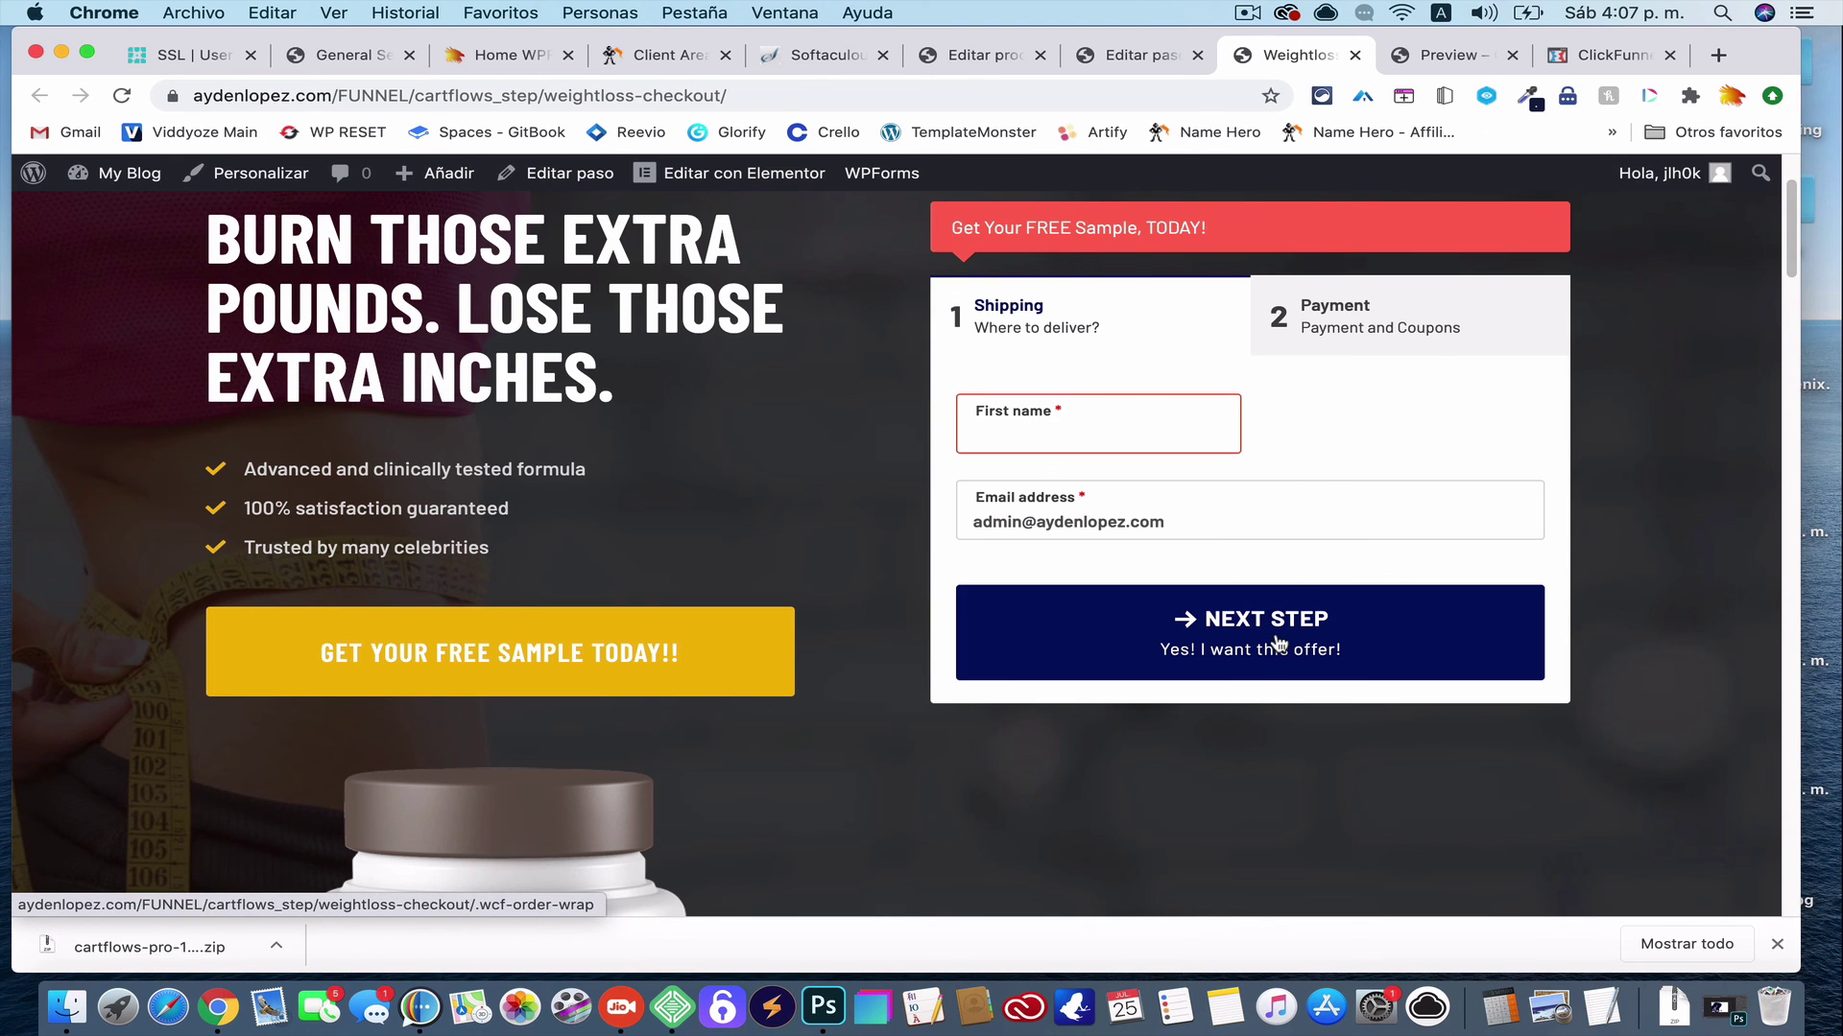
scroll(1360, 753, down, 6)
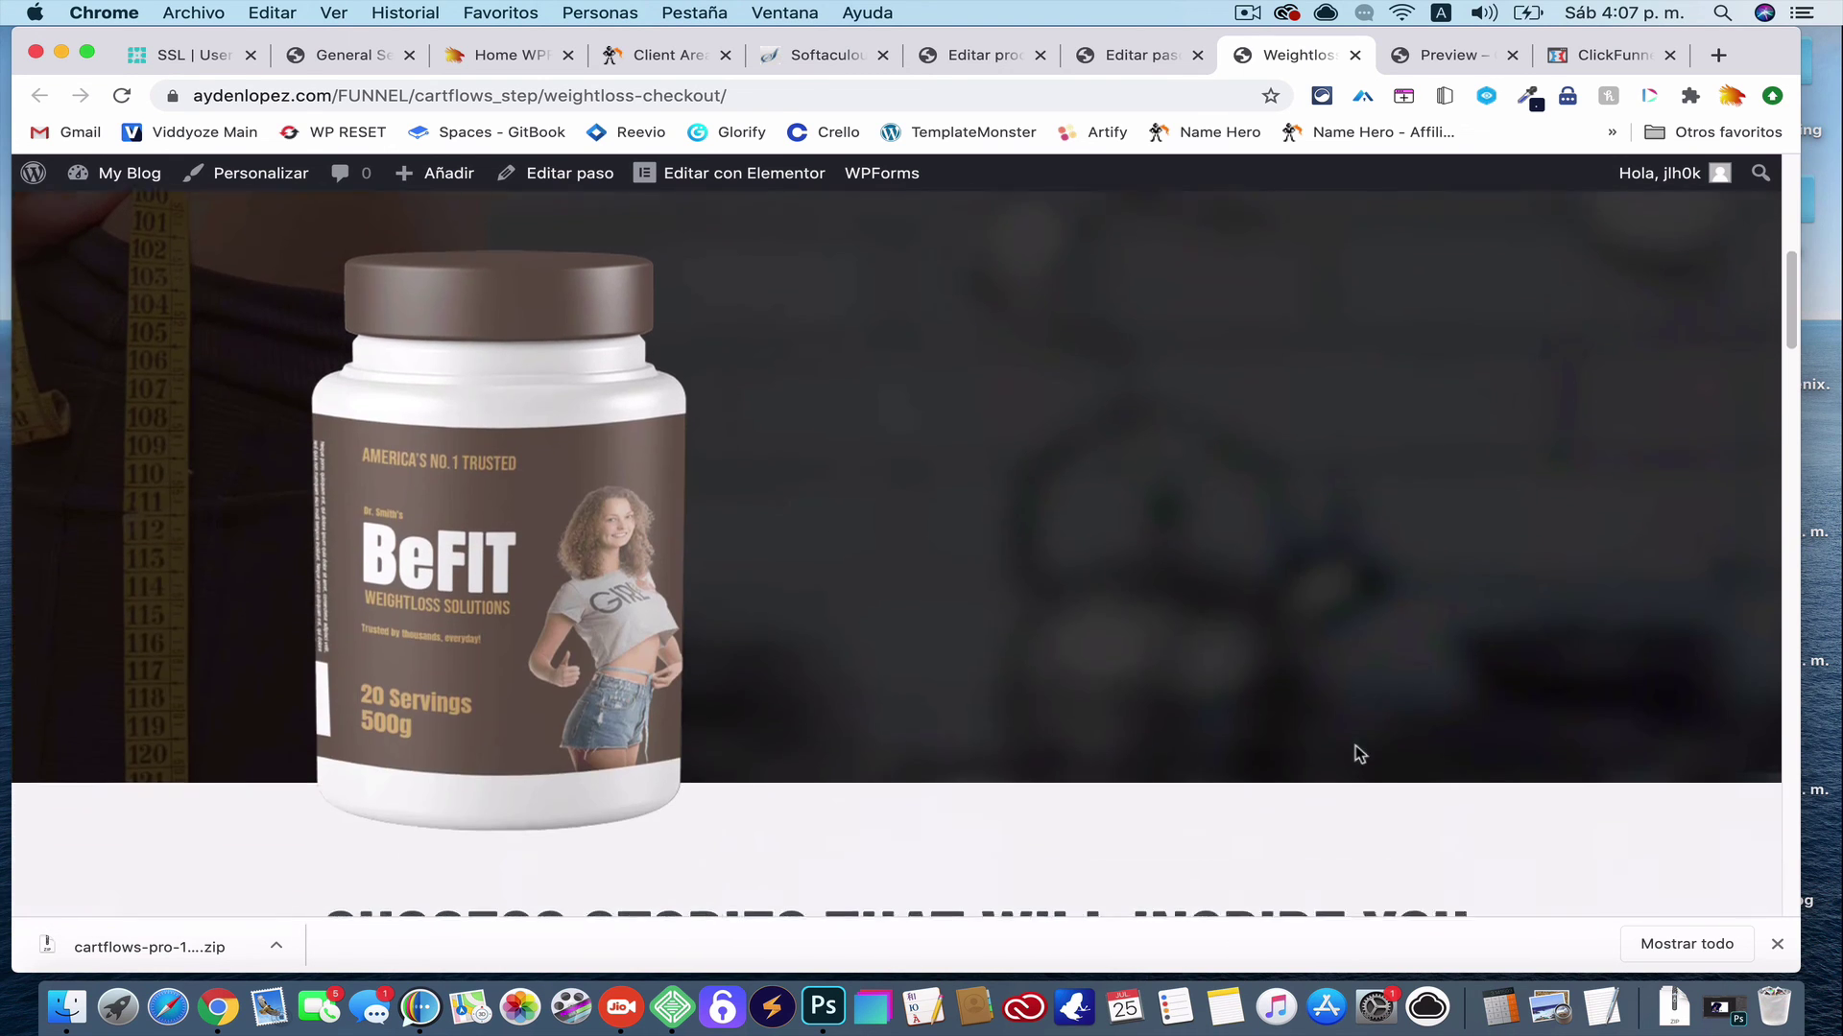
scroll(1355, 745, up, 6)
scroll(1353, 749, up, 4)
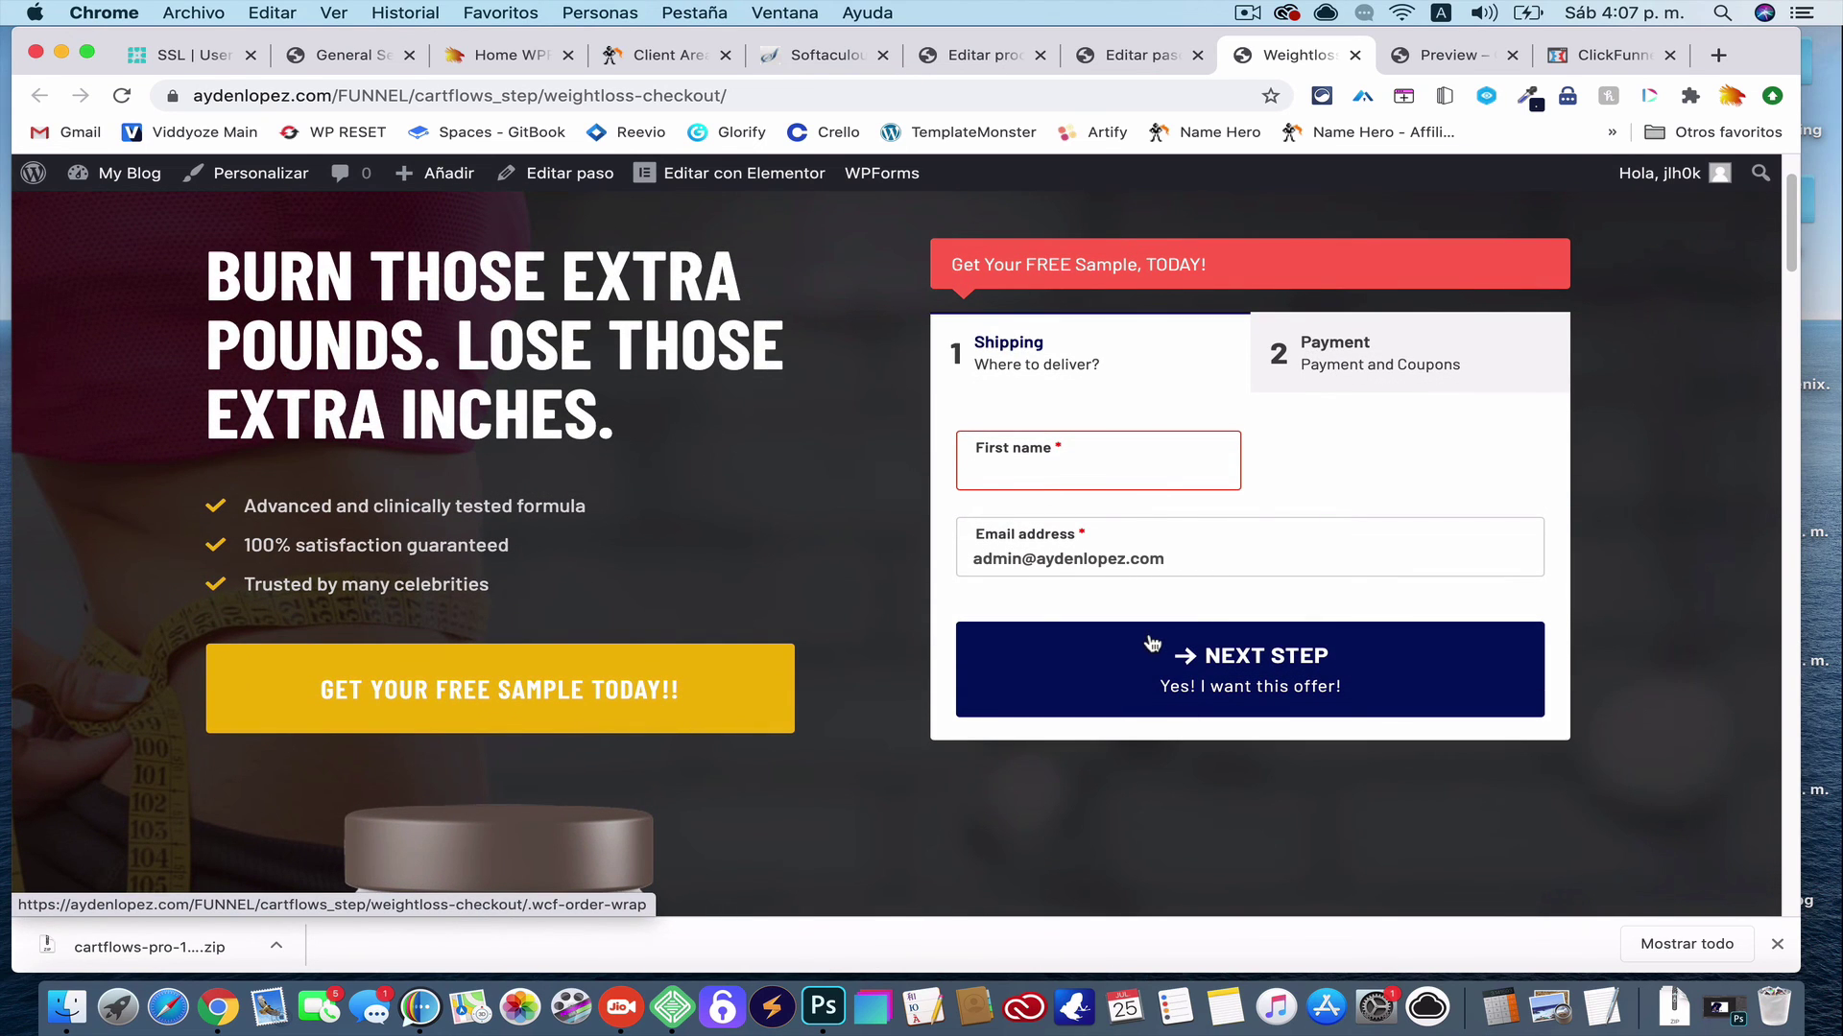
scroll(1152, 641, down, 15)
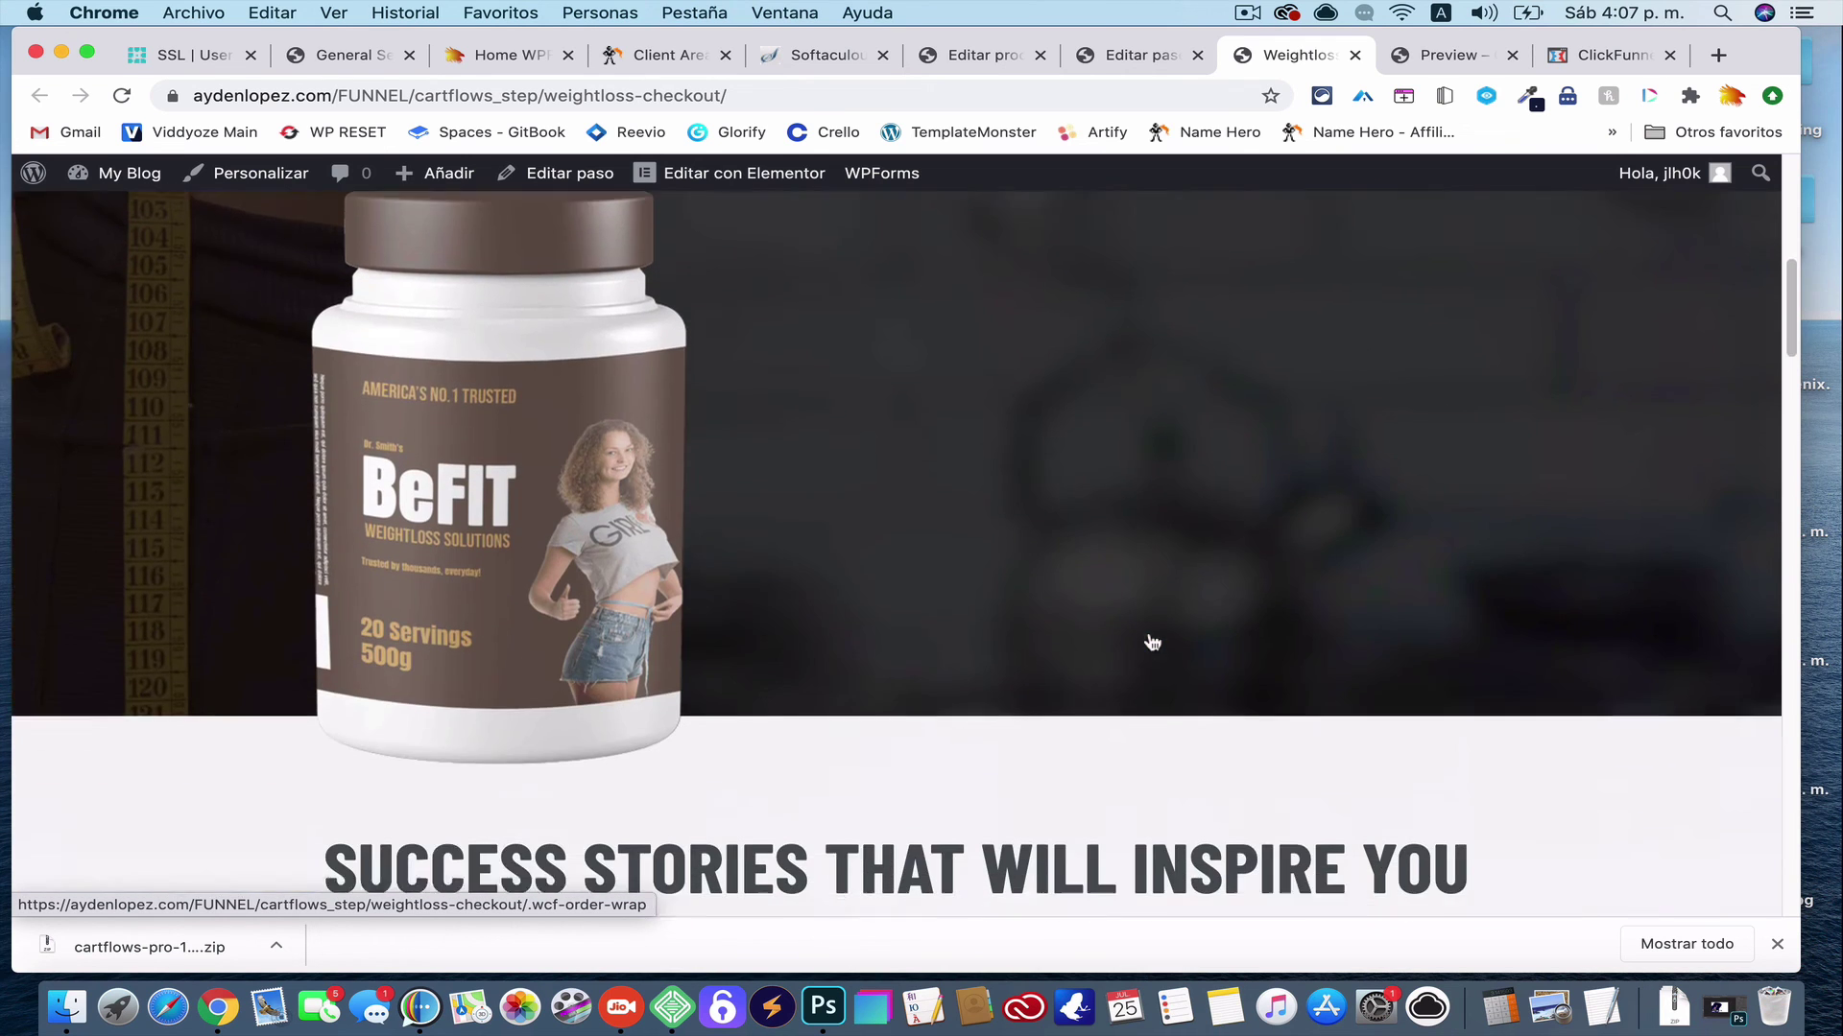
scroll(1154, 641, up, 12)
scroll(1155, 641, up, 5)
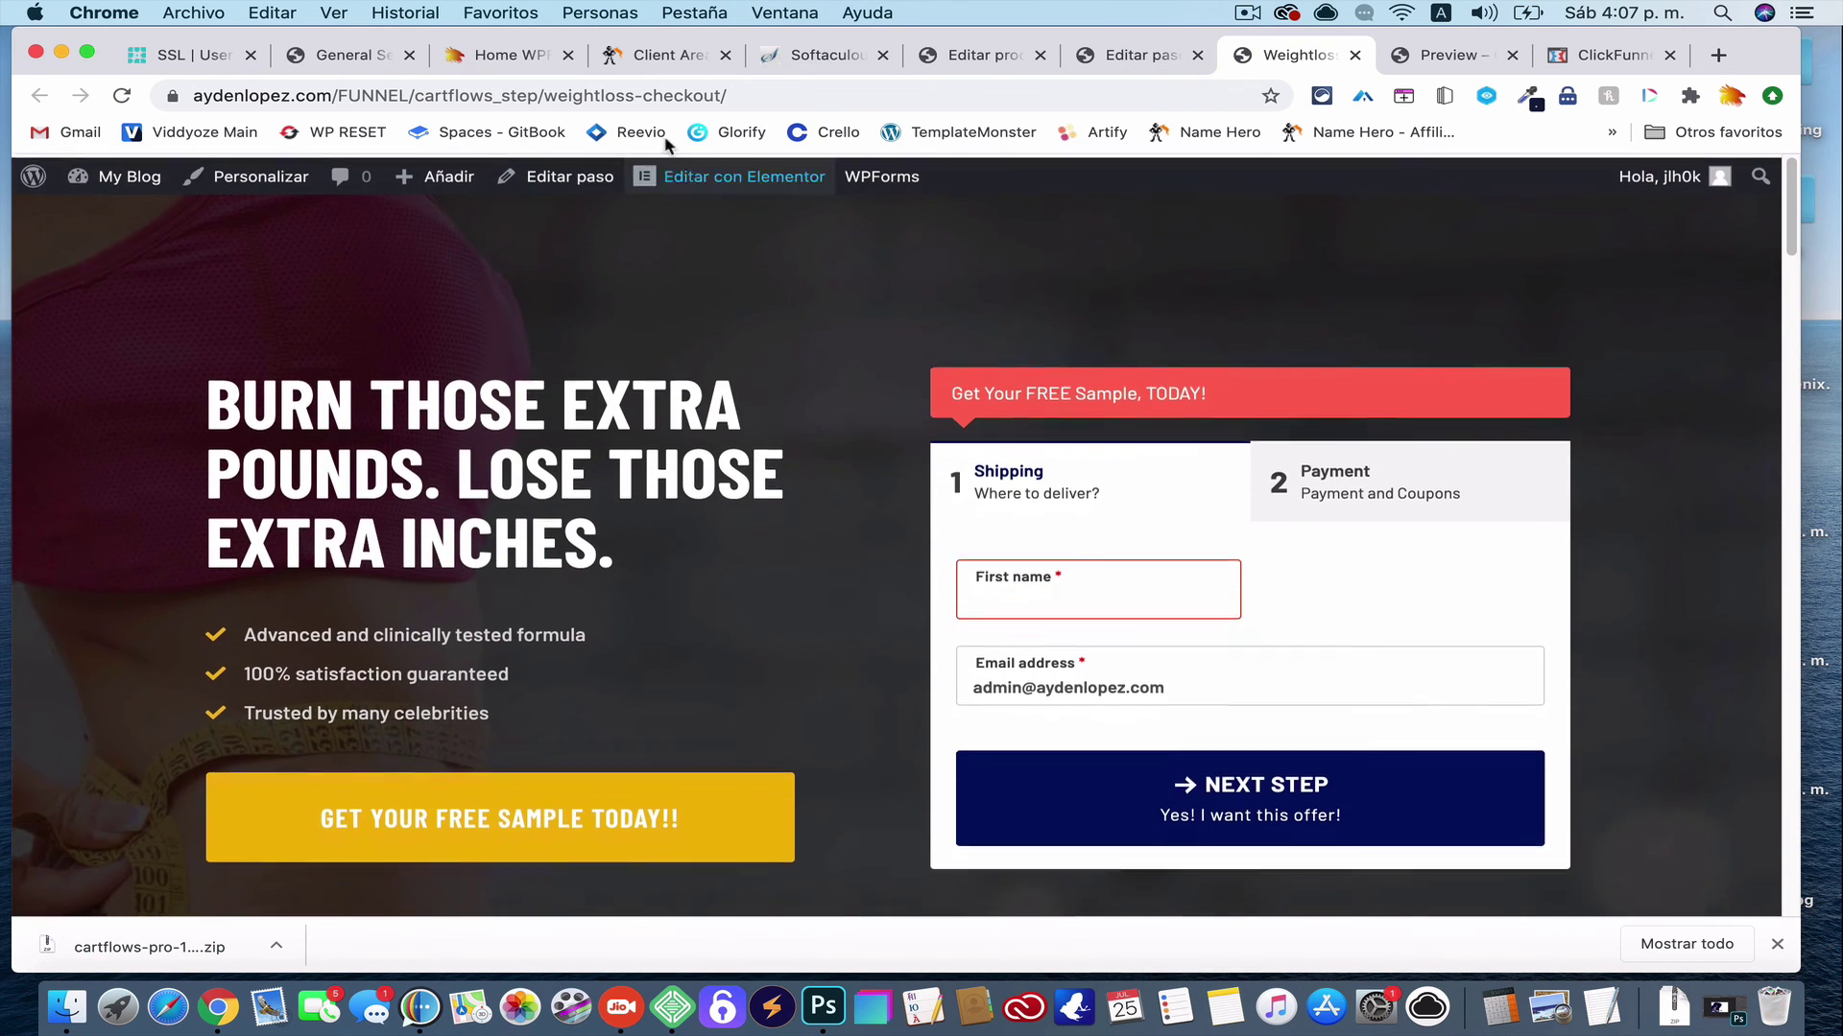
Copy only the site's base address ending in /FUNNEL and open it in Safari to check the home page visitors get
drag(404, 92, 207, 96)
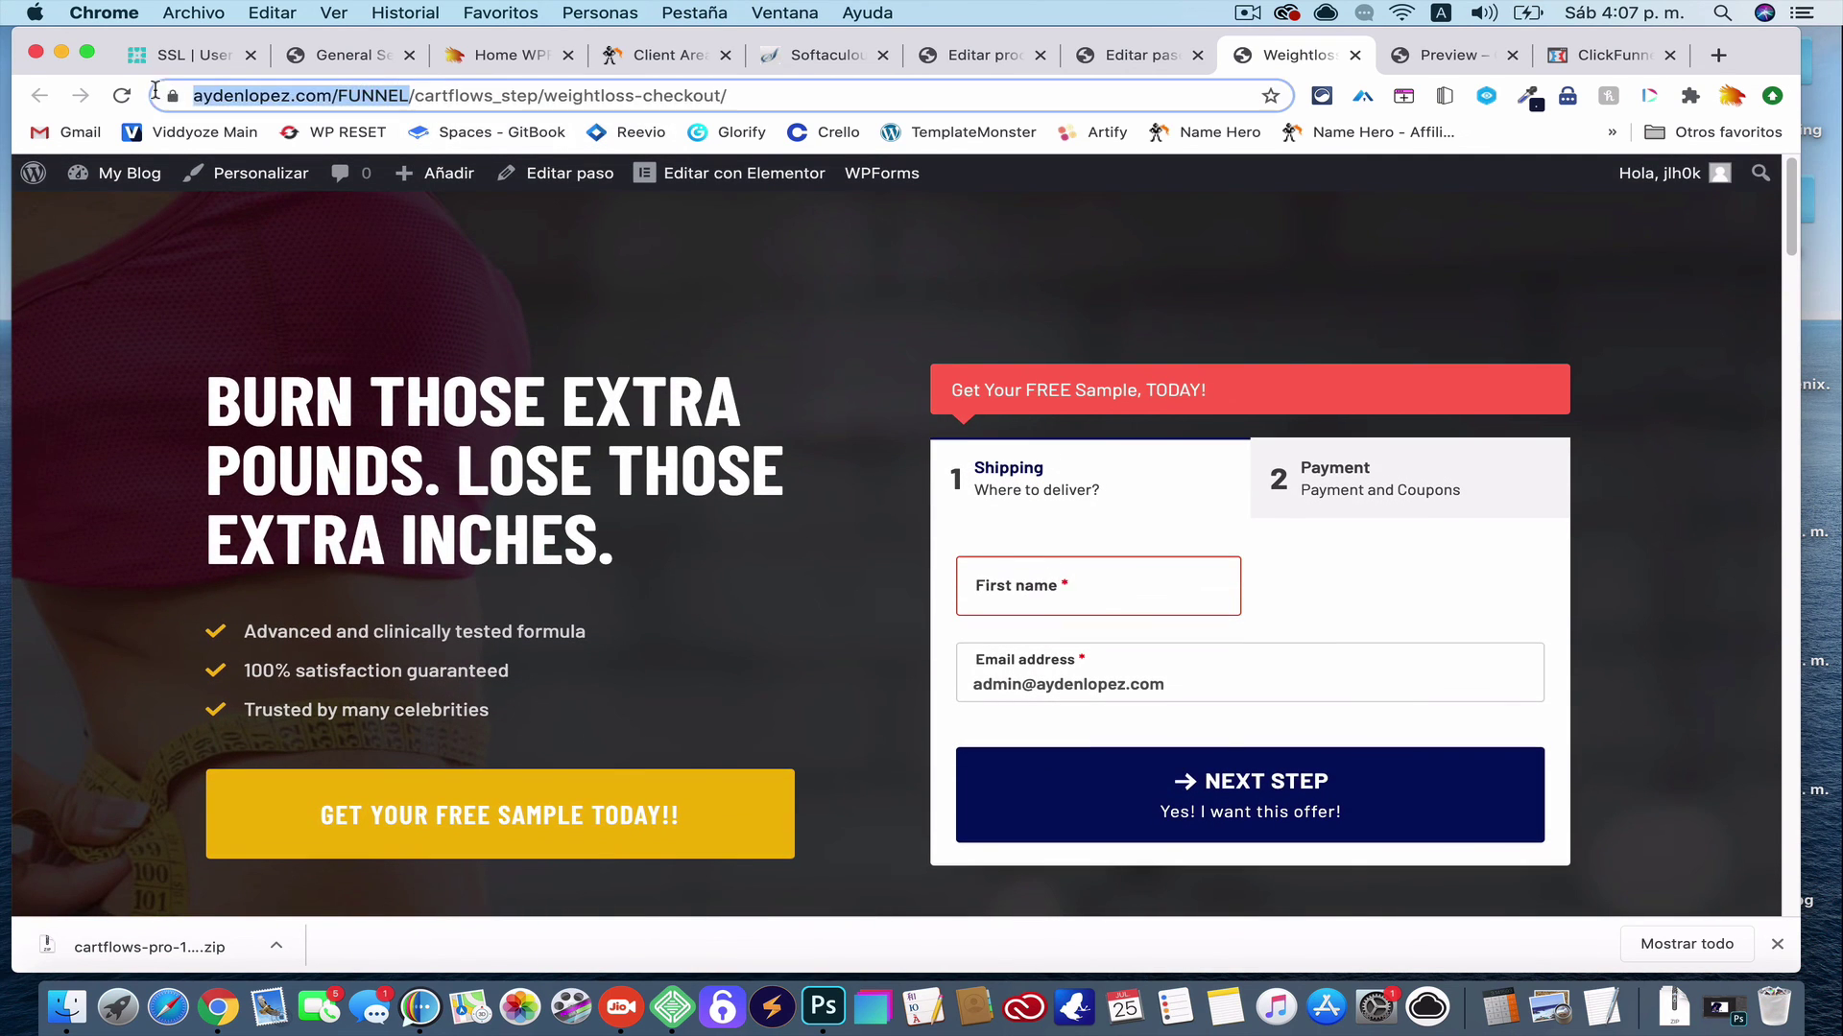
right_click(256, 95)
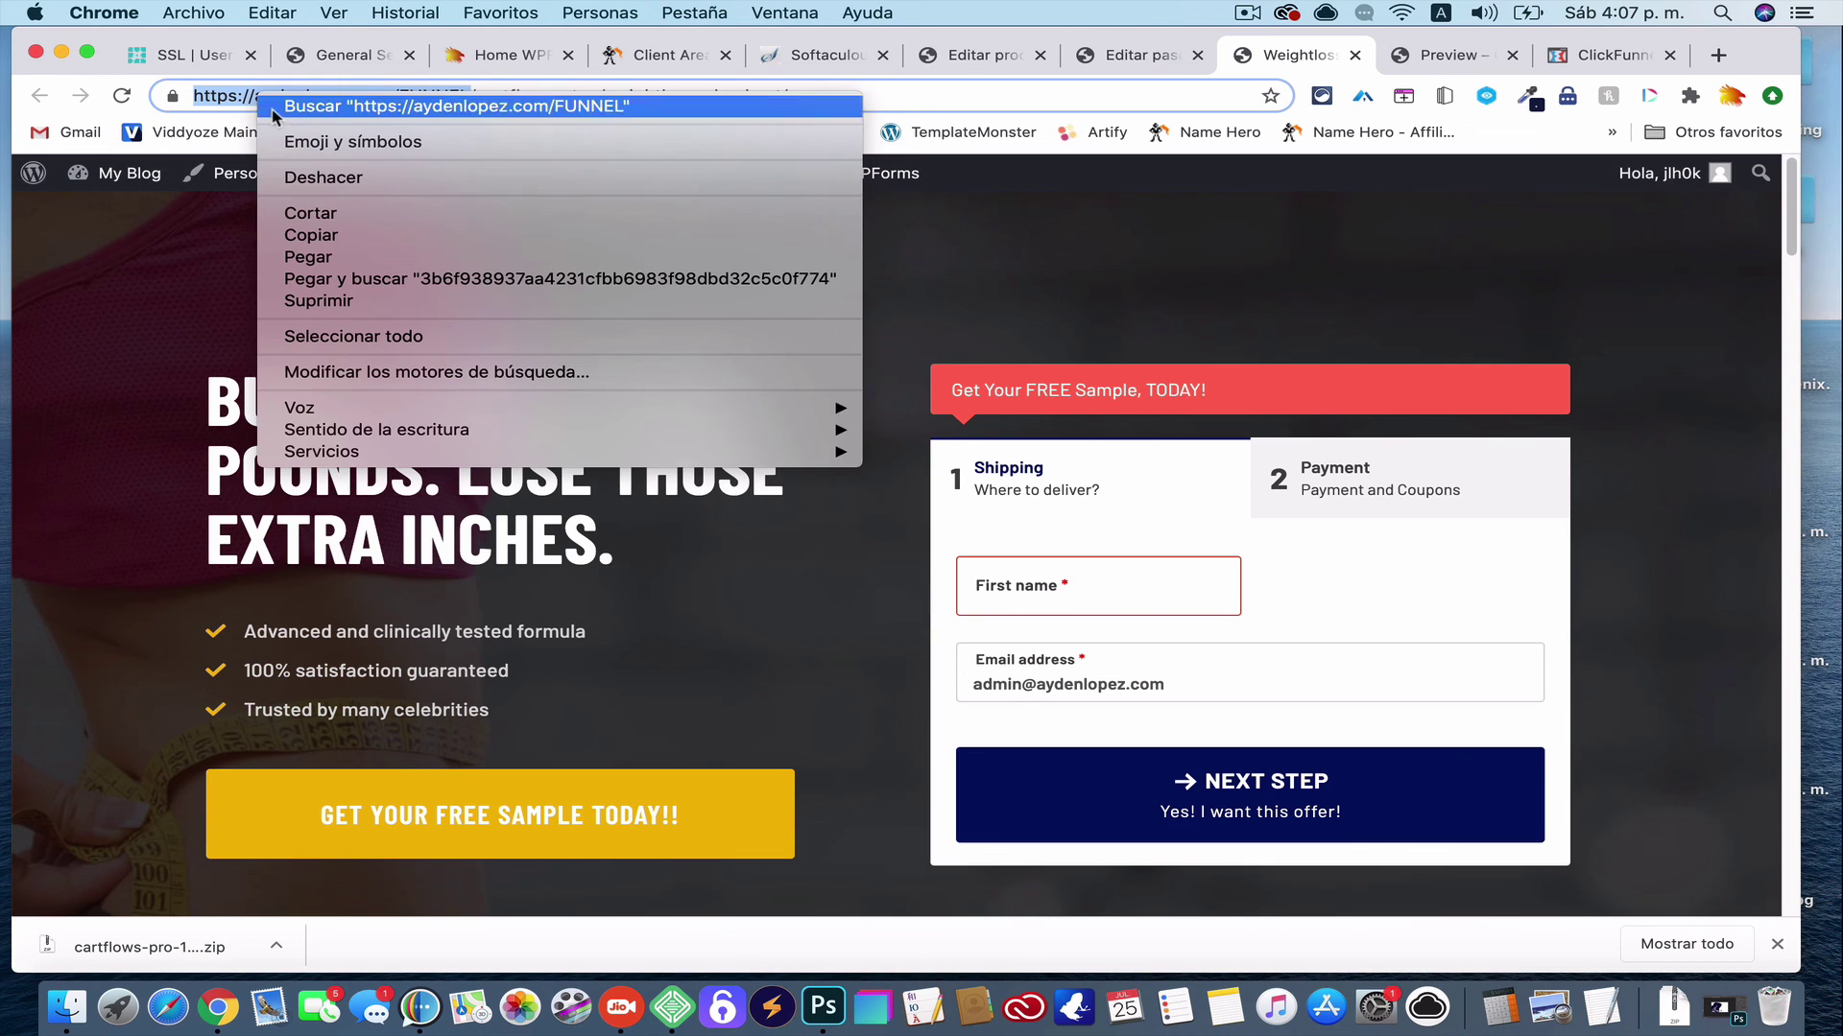
click(343, 235)
click(169, 1008)
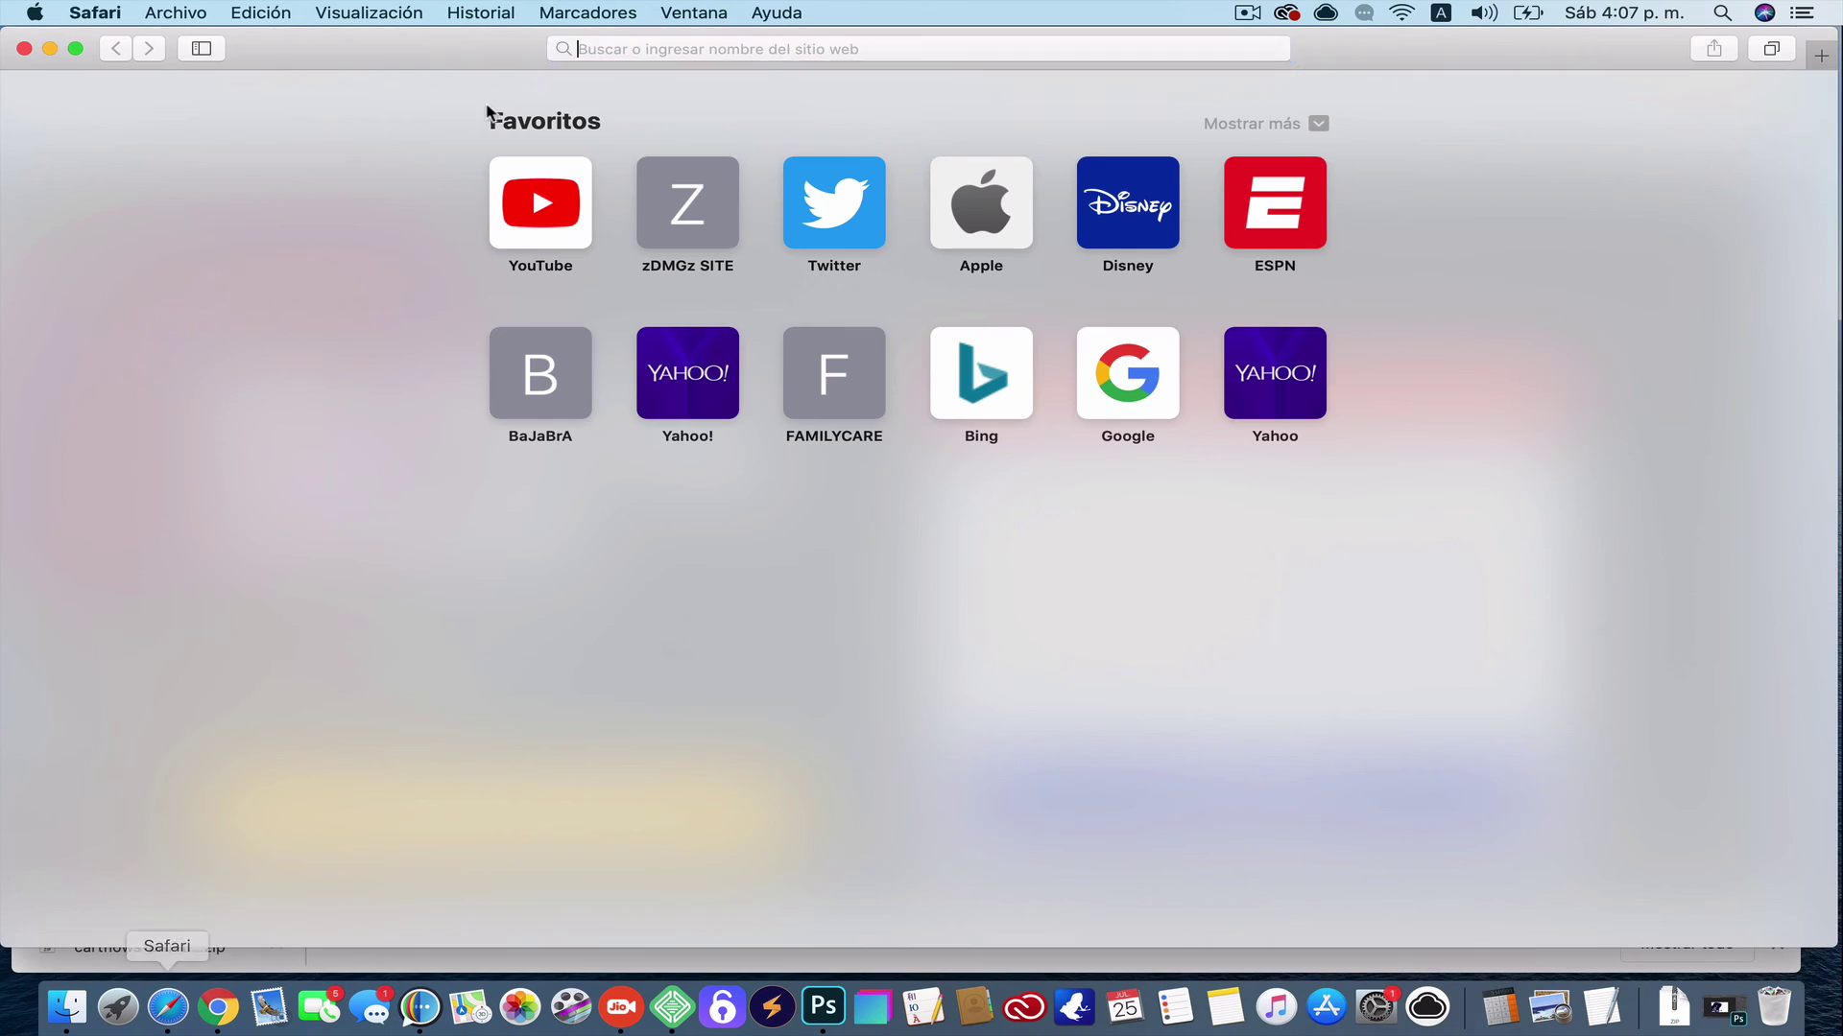
right_click(662, 53)
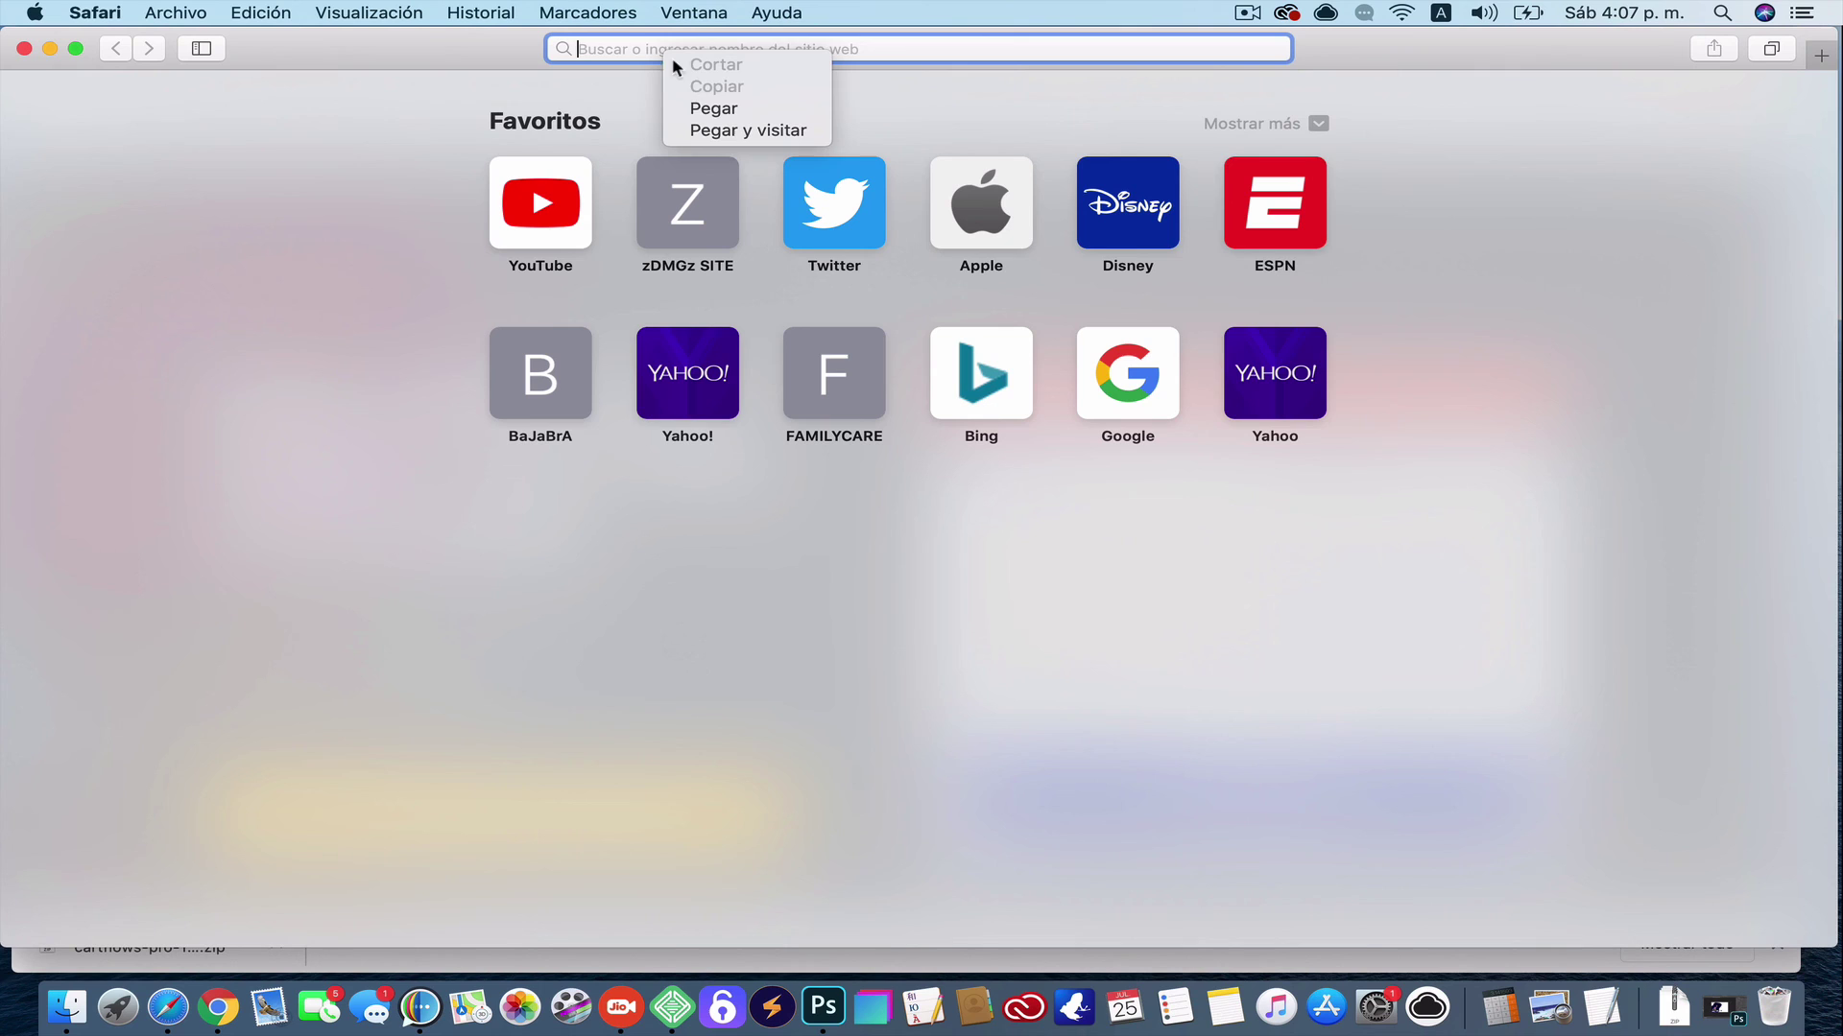
click(706, 108)
key(Return)
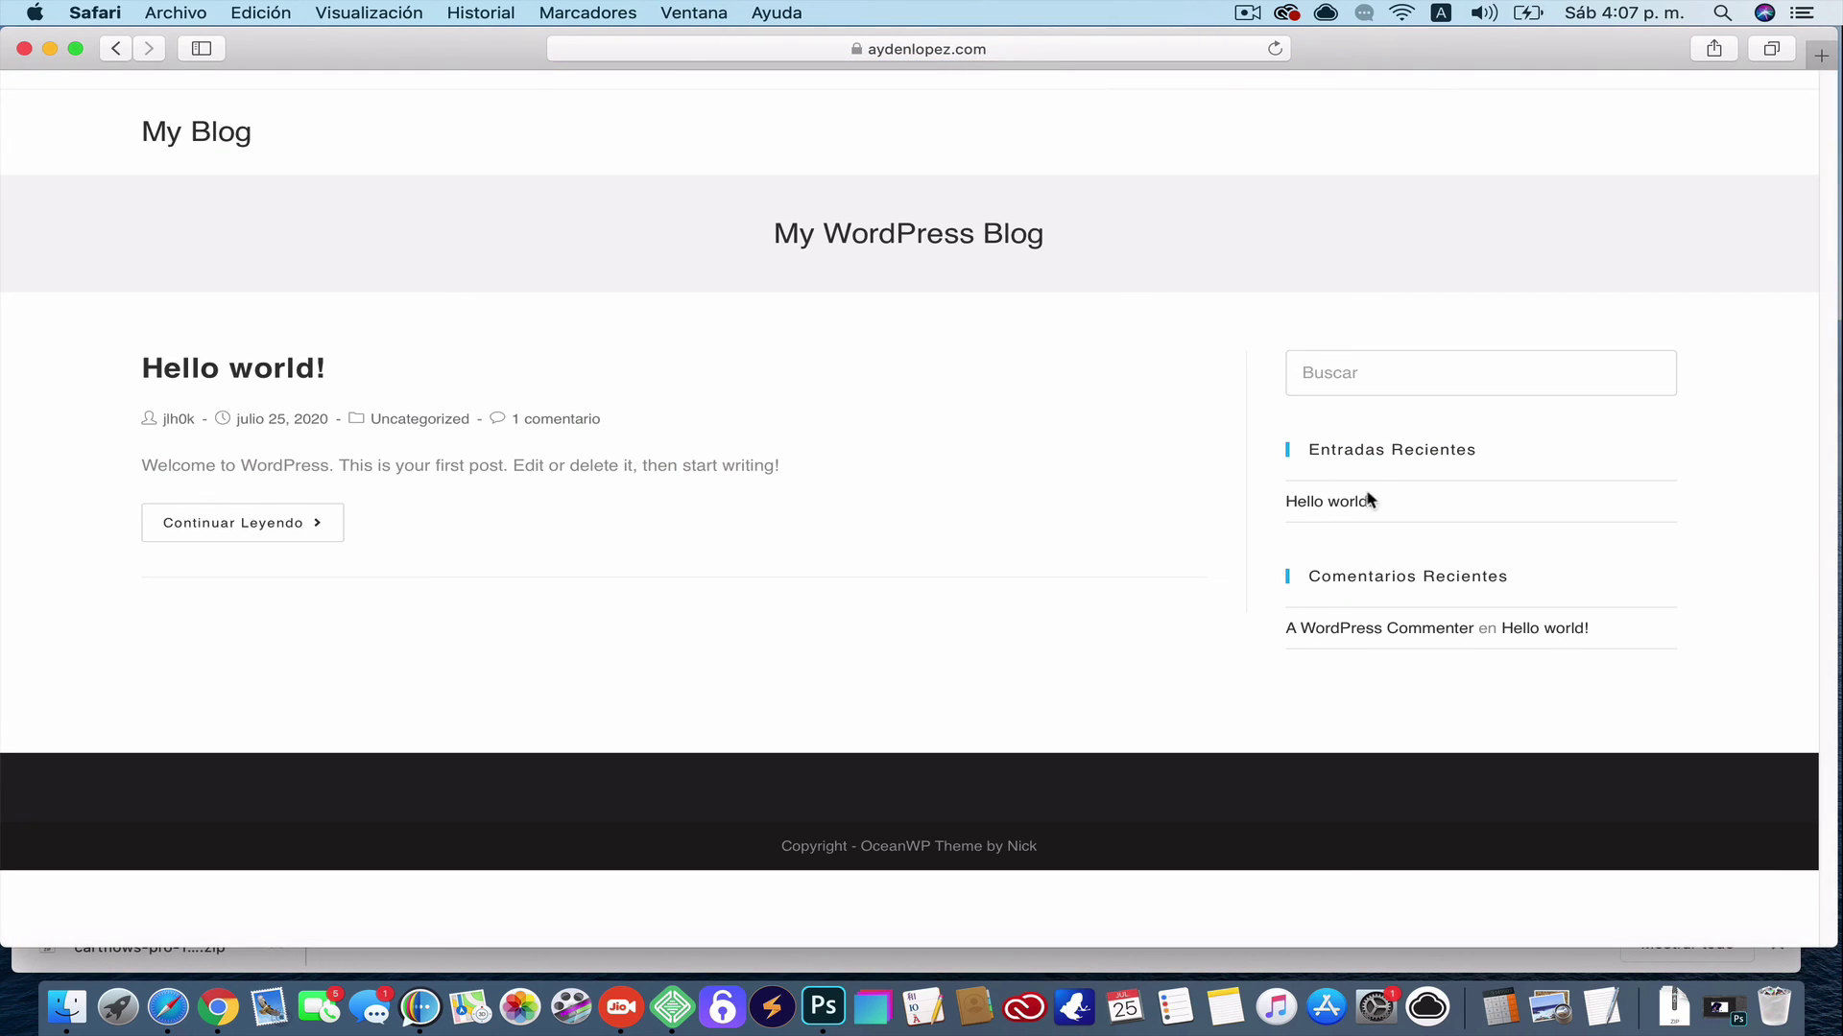
click(995, 50)
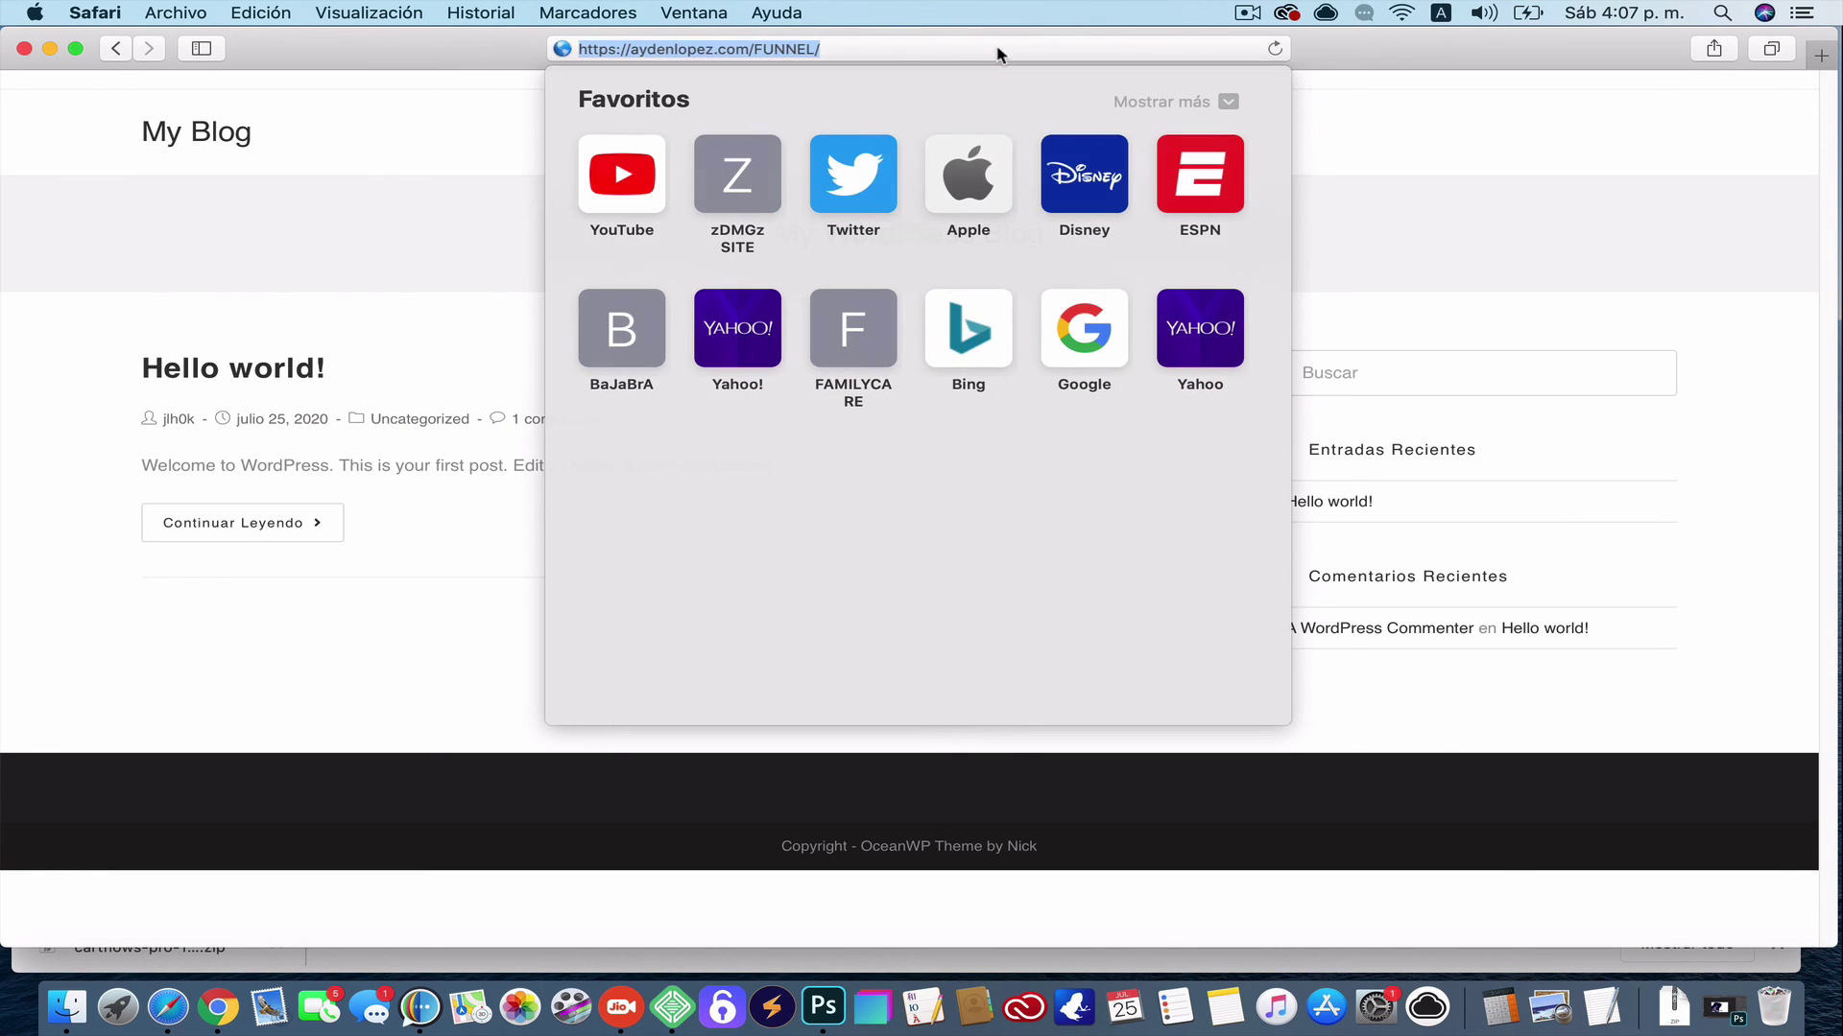
click(970, 47)
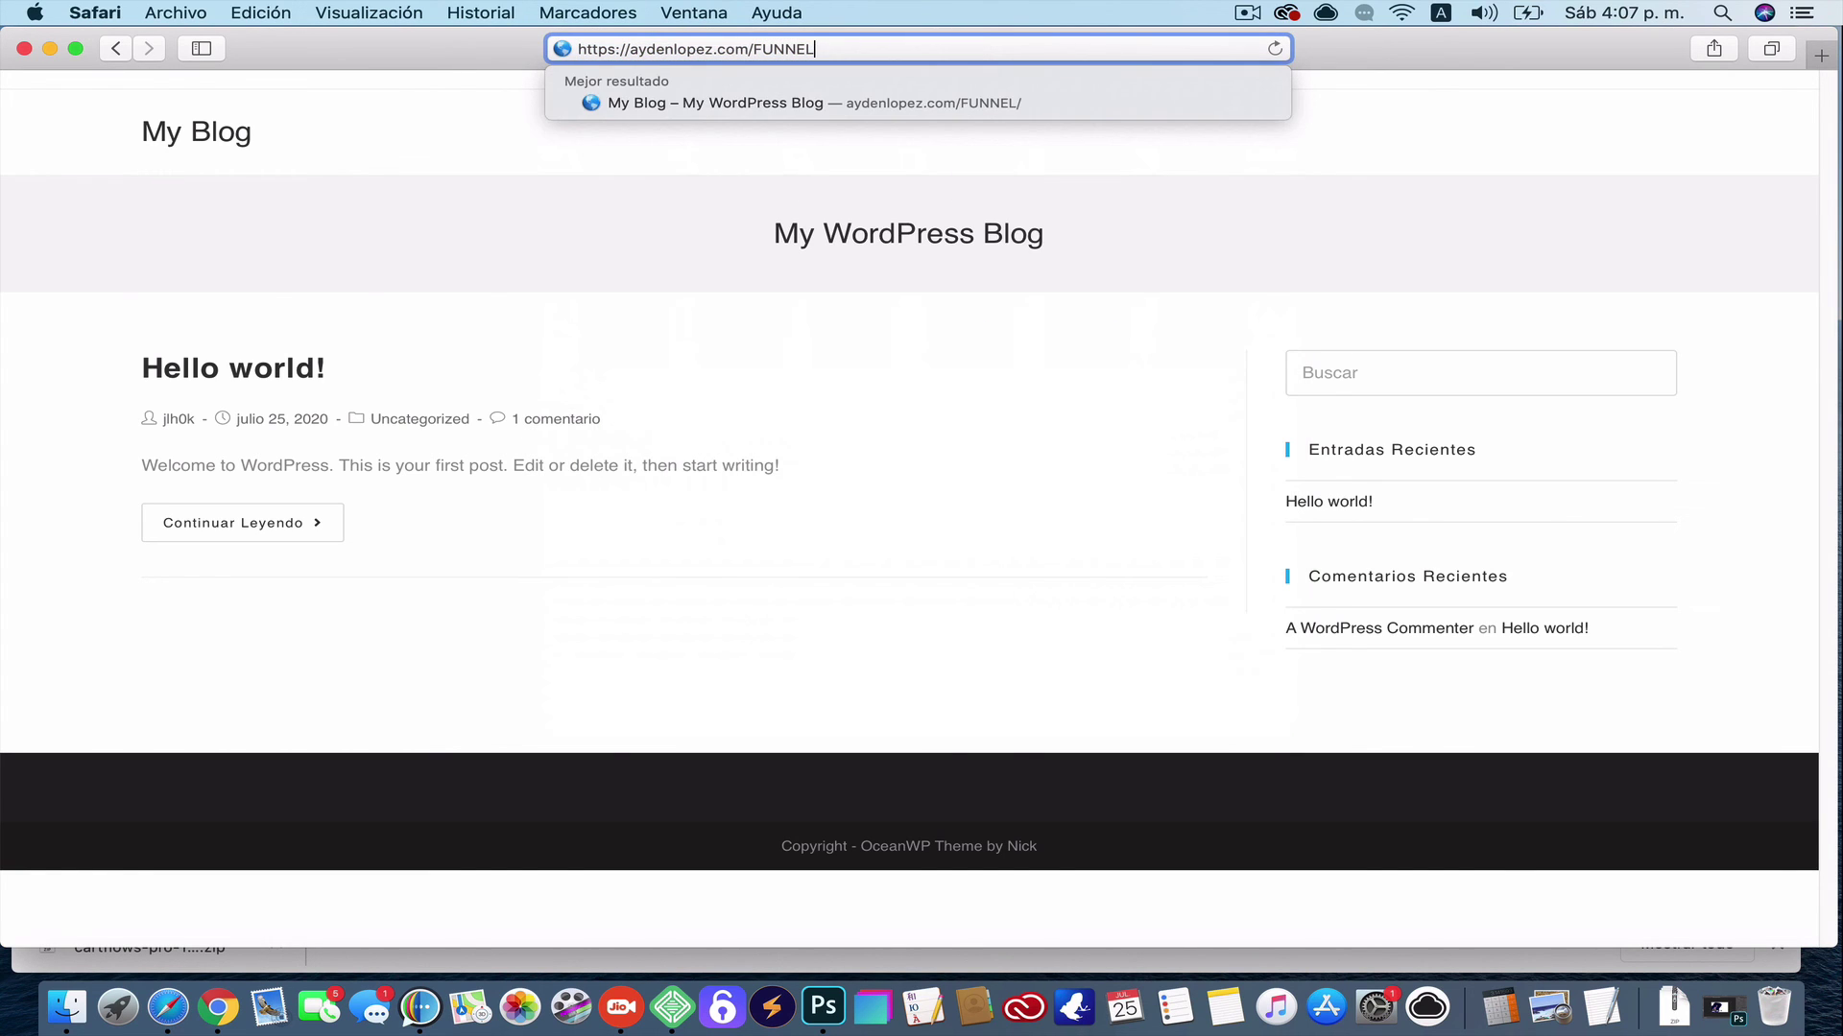
key(Return)
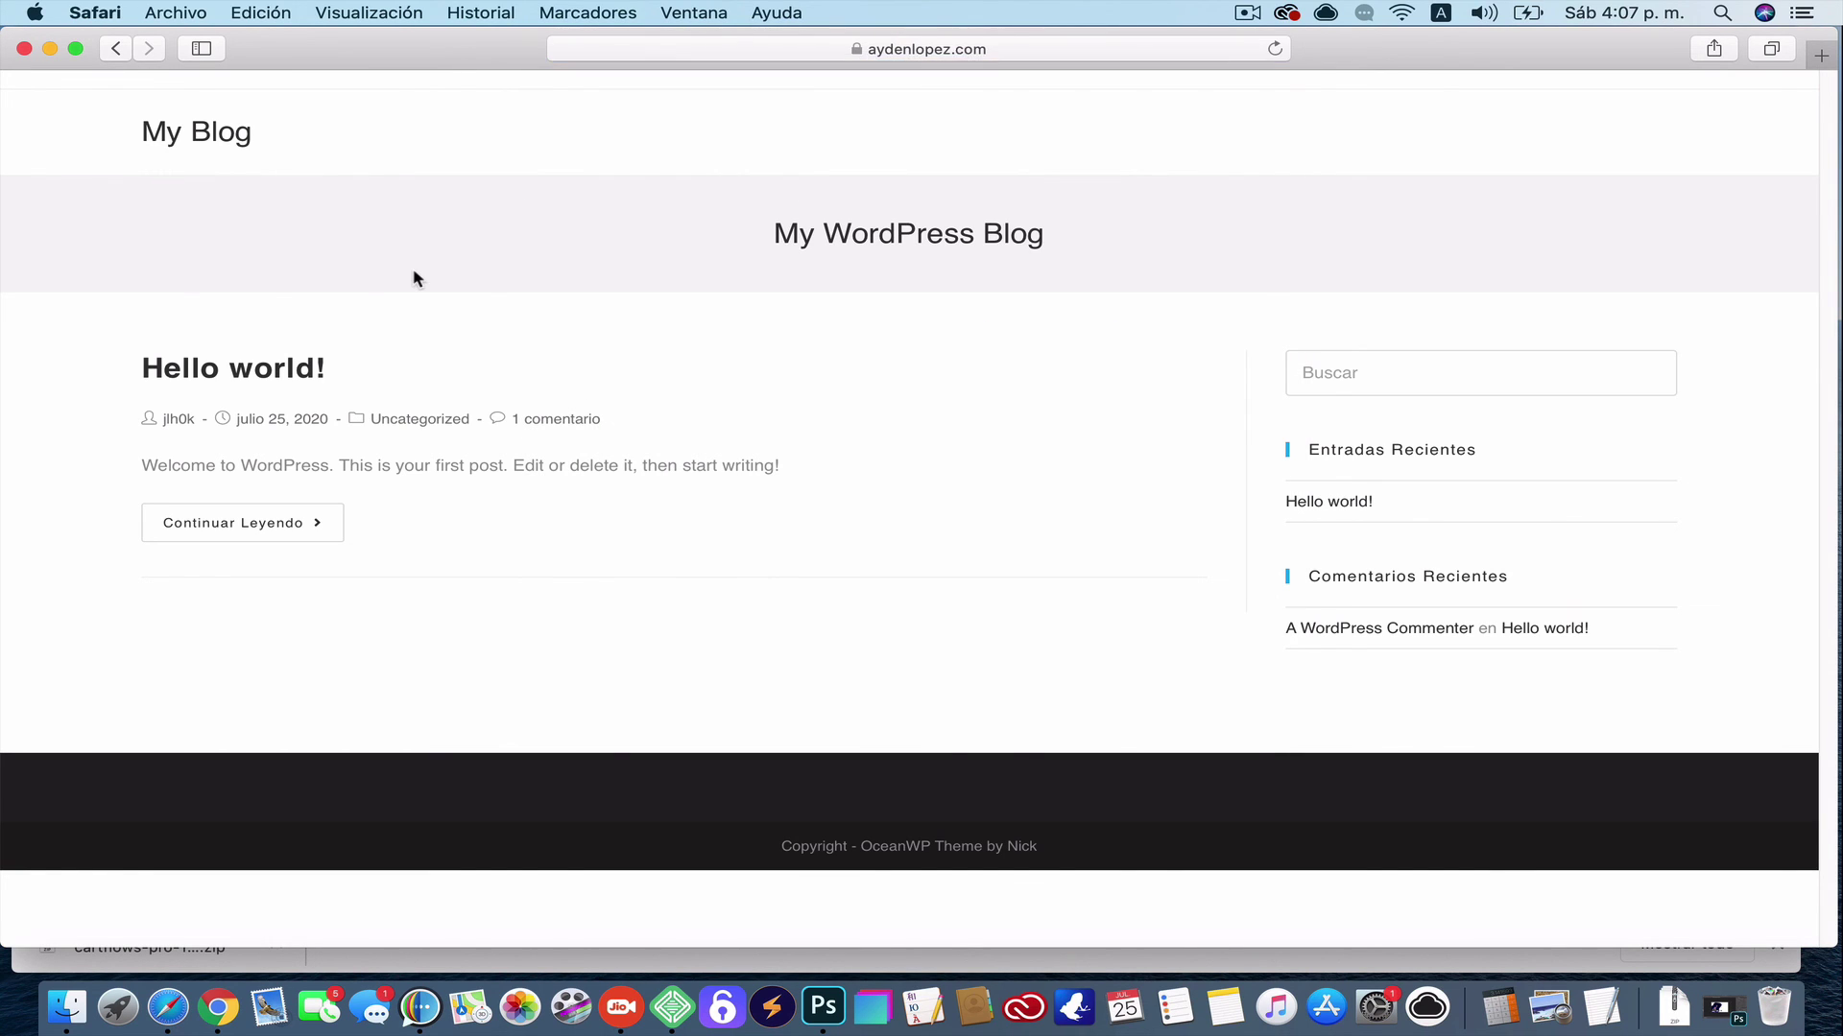
Copy the full weightloss-checkout address from Chrome, open it in Safari and review the whole checkout page as a visitor
click(219, 1005)
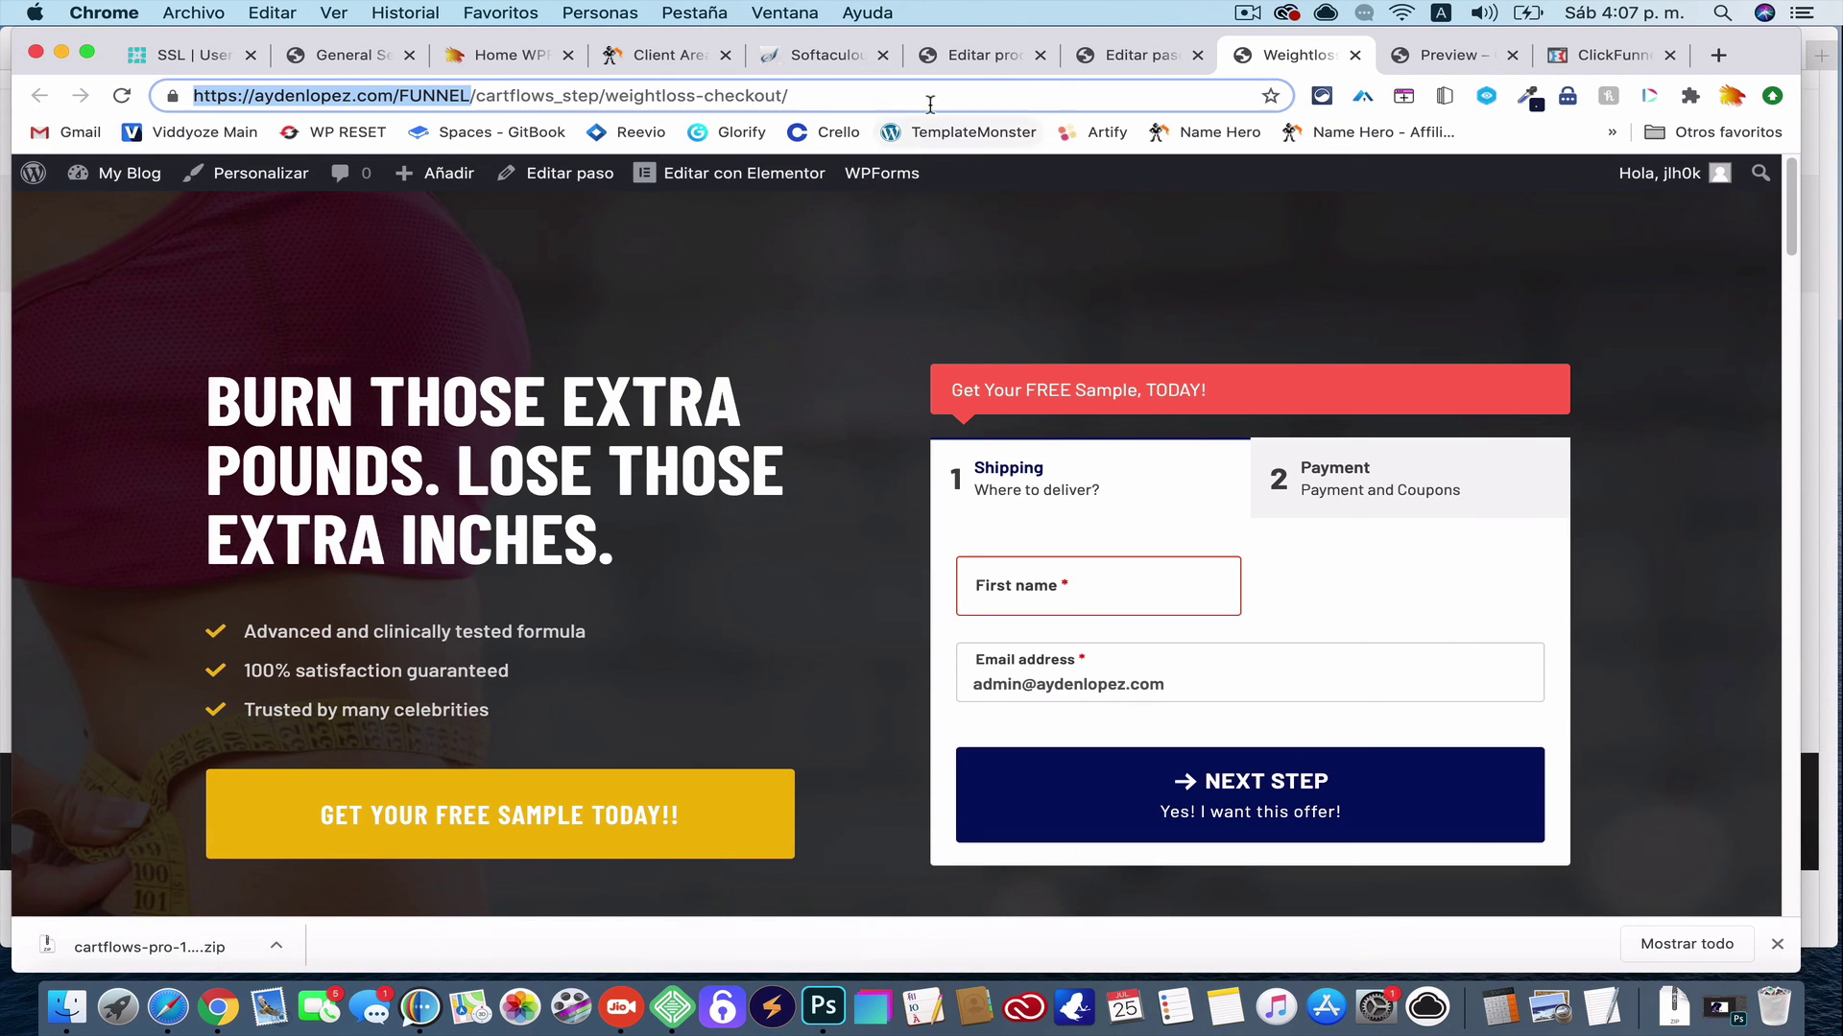
click(886, 105)
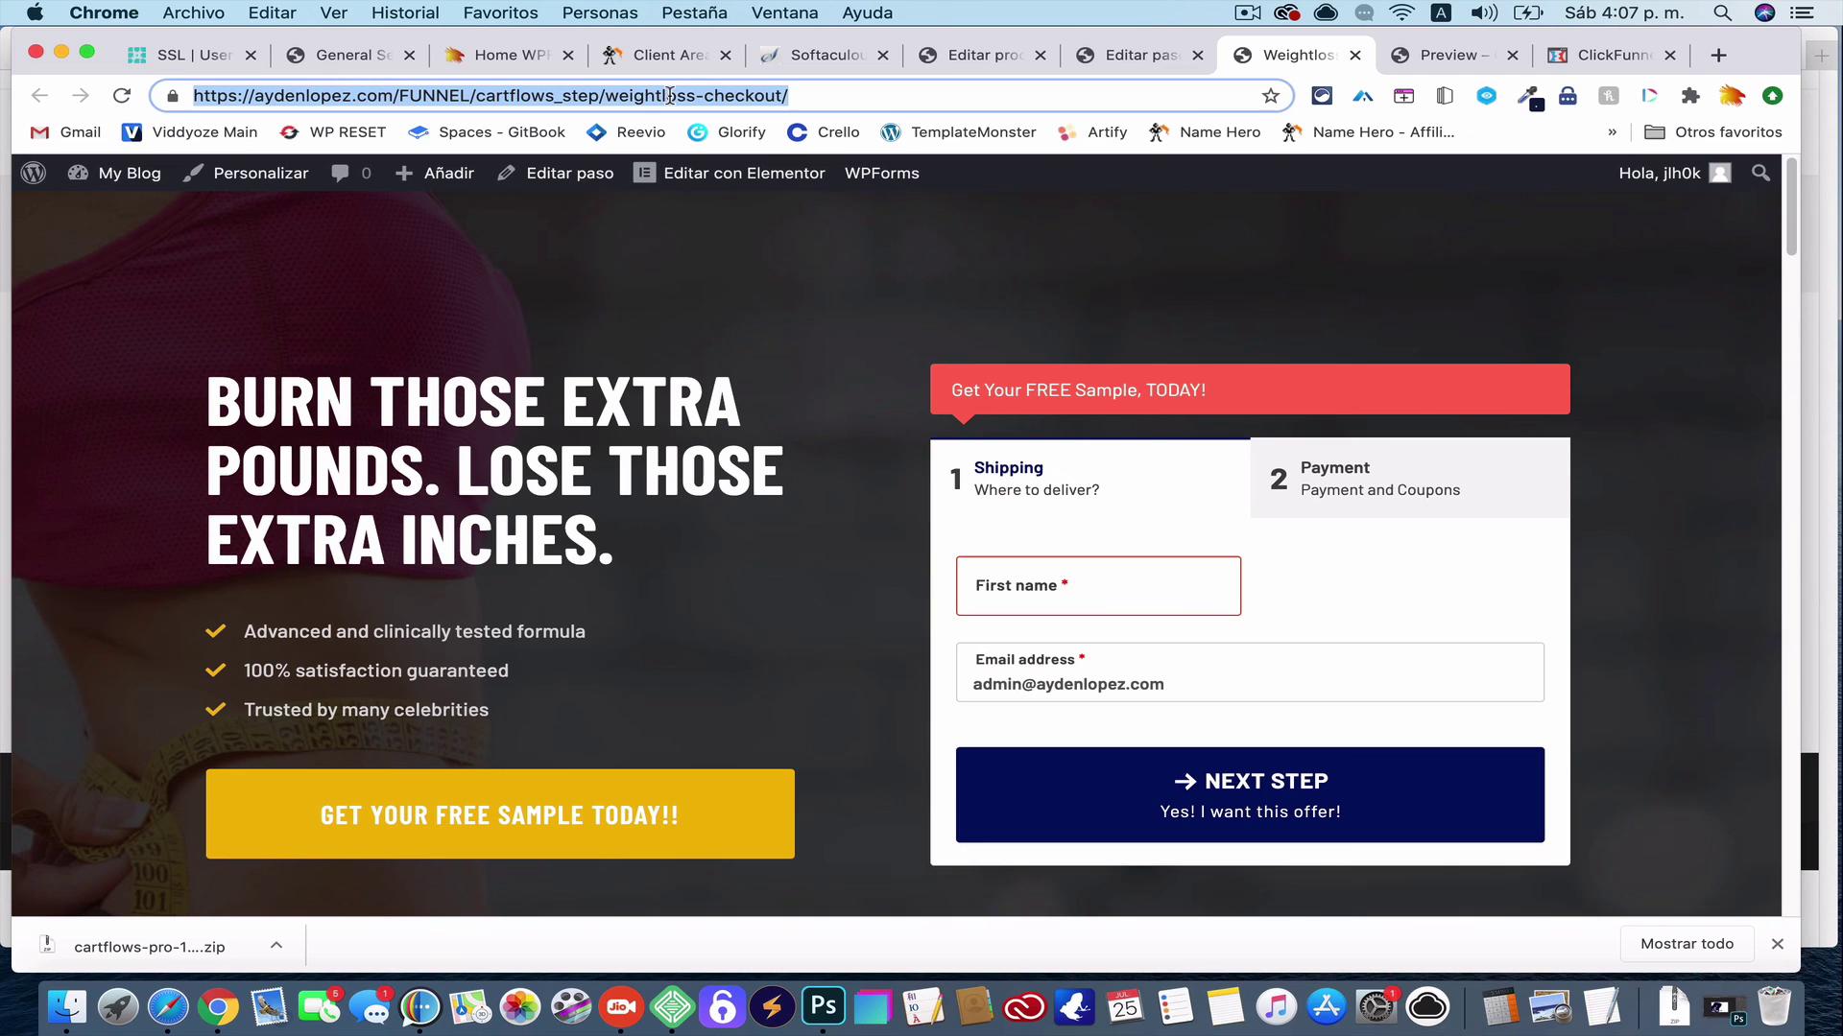
right_click(830, 96)
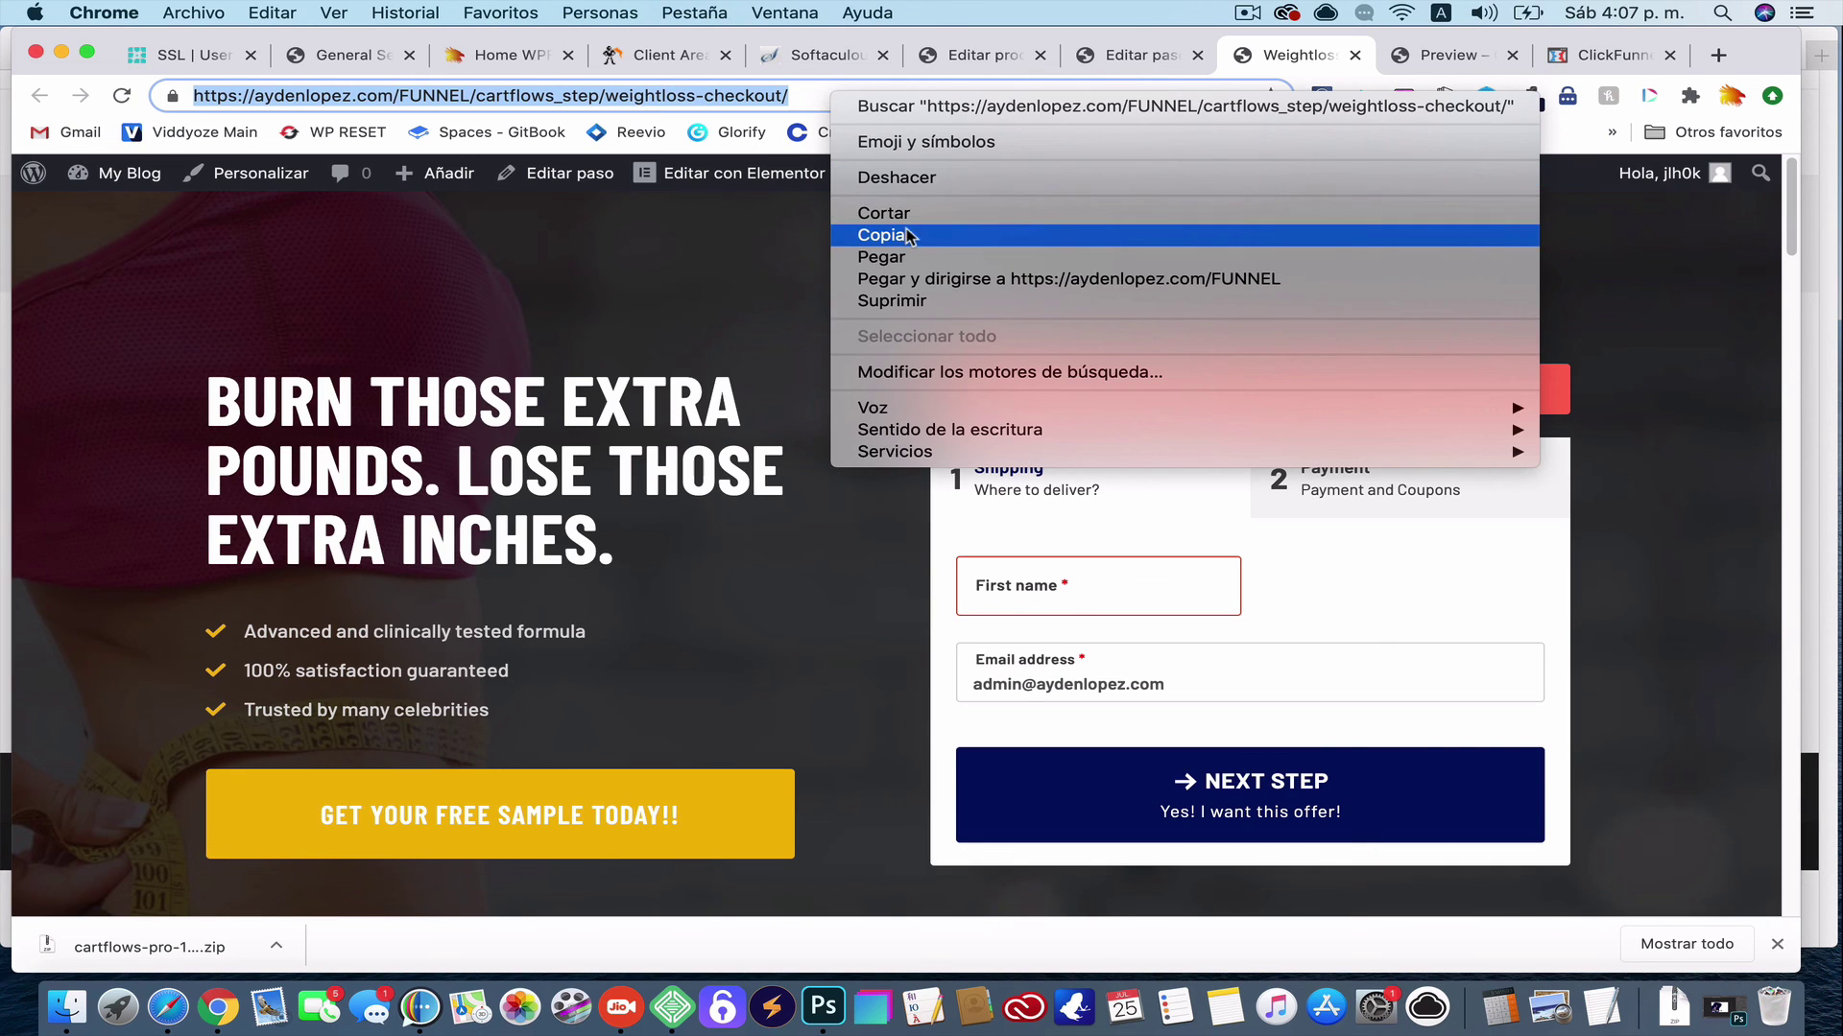
click(863, 238)
click(168, 1007)
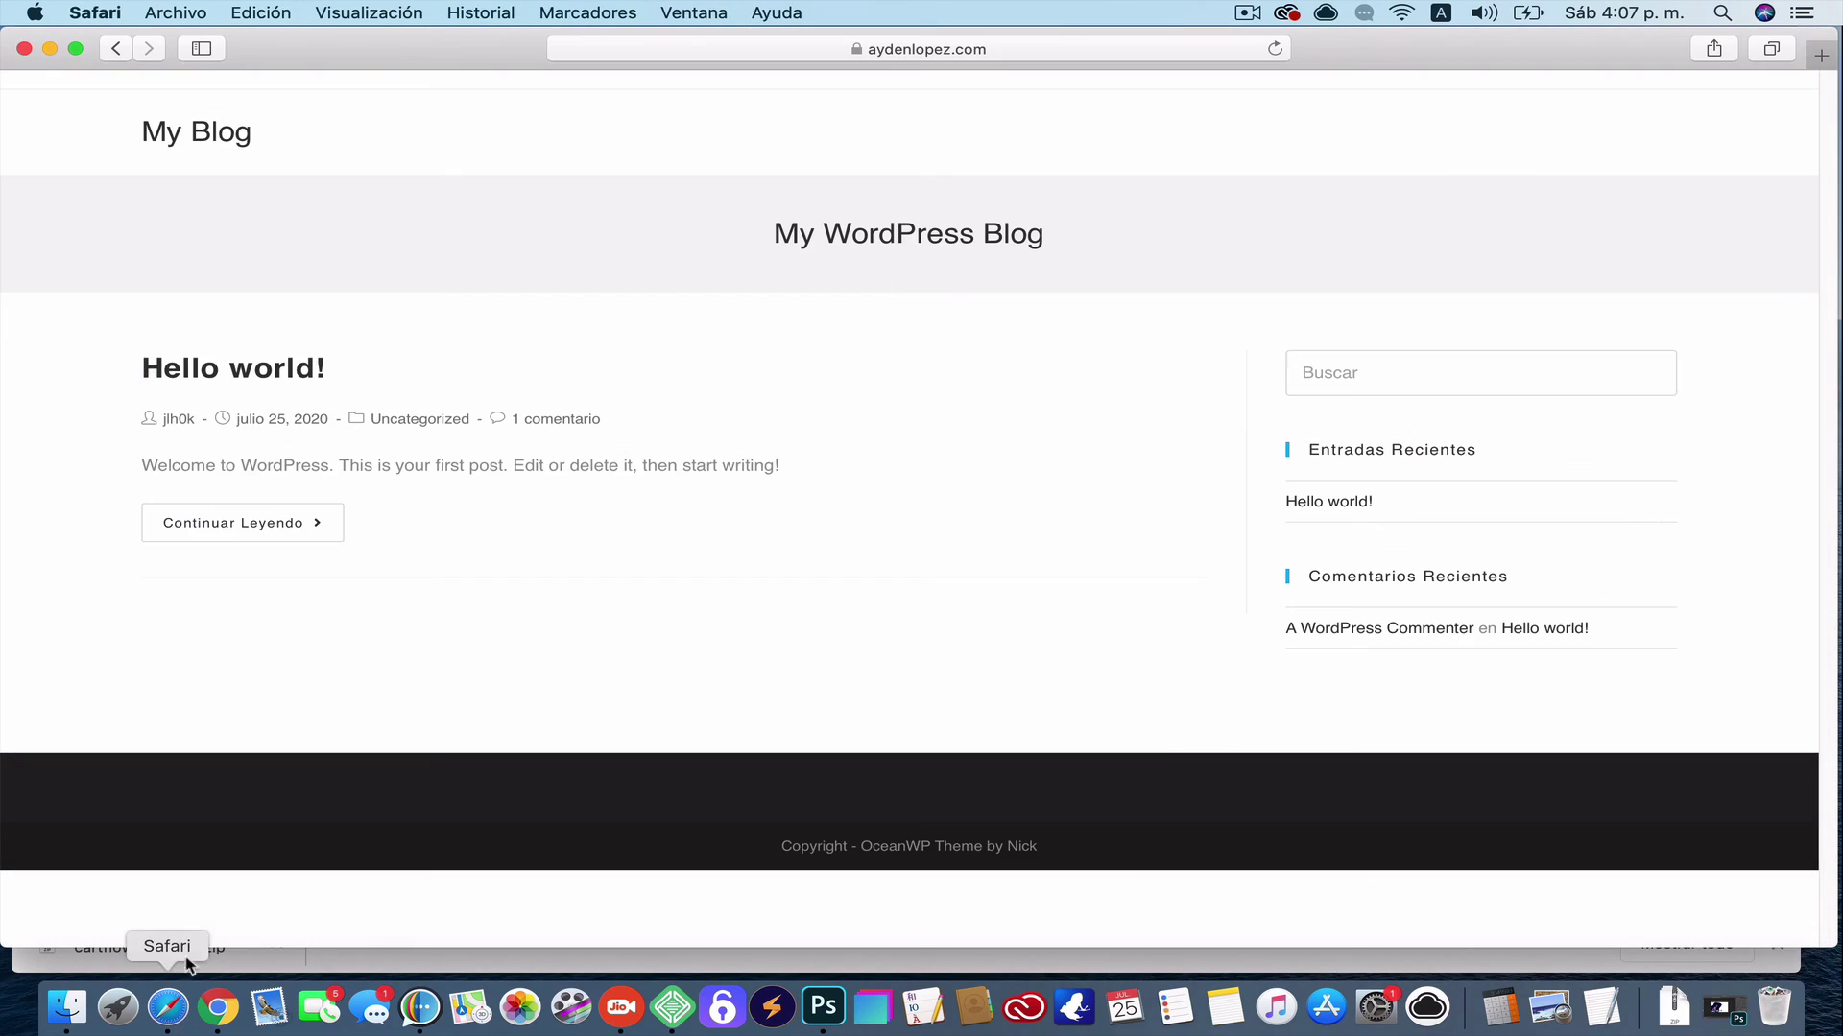
click(660, 49)
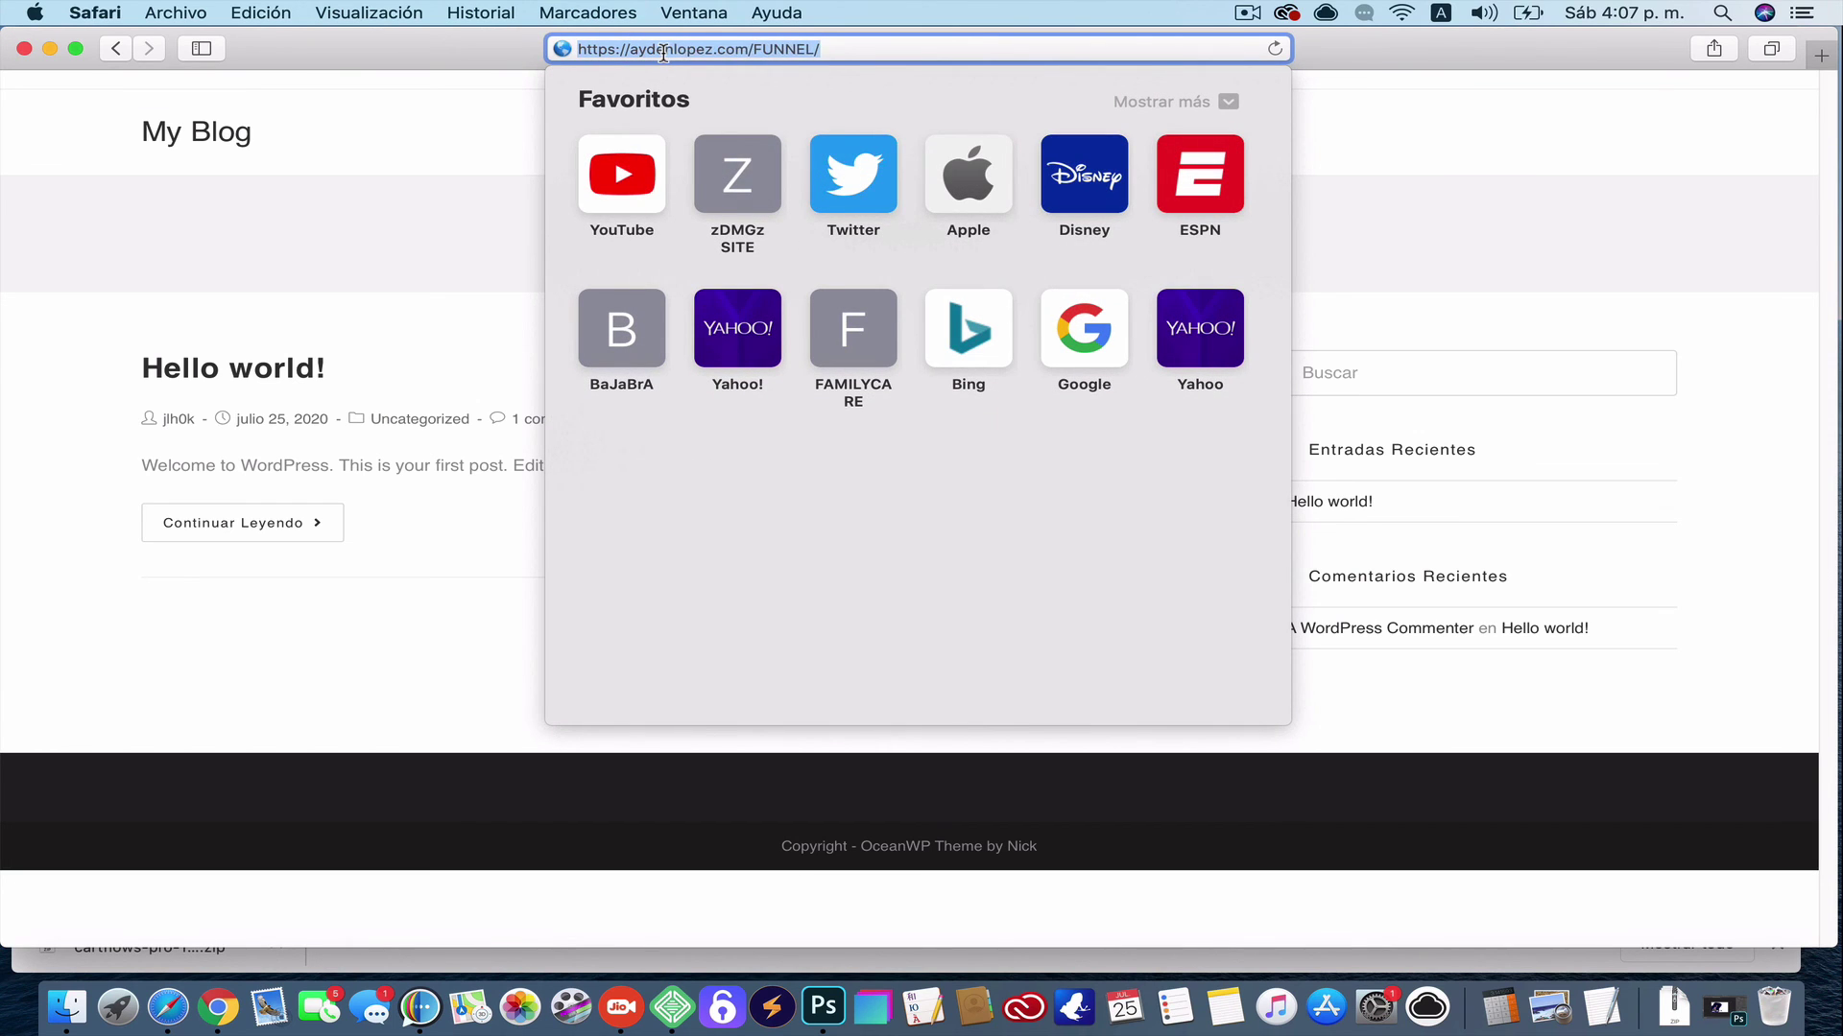
right_click(662, 53)
click(751, 131)
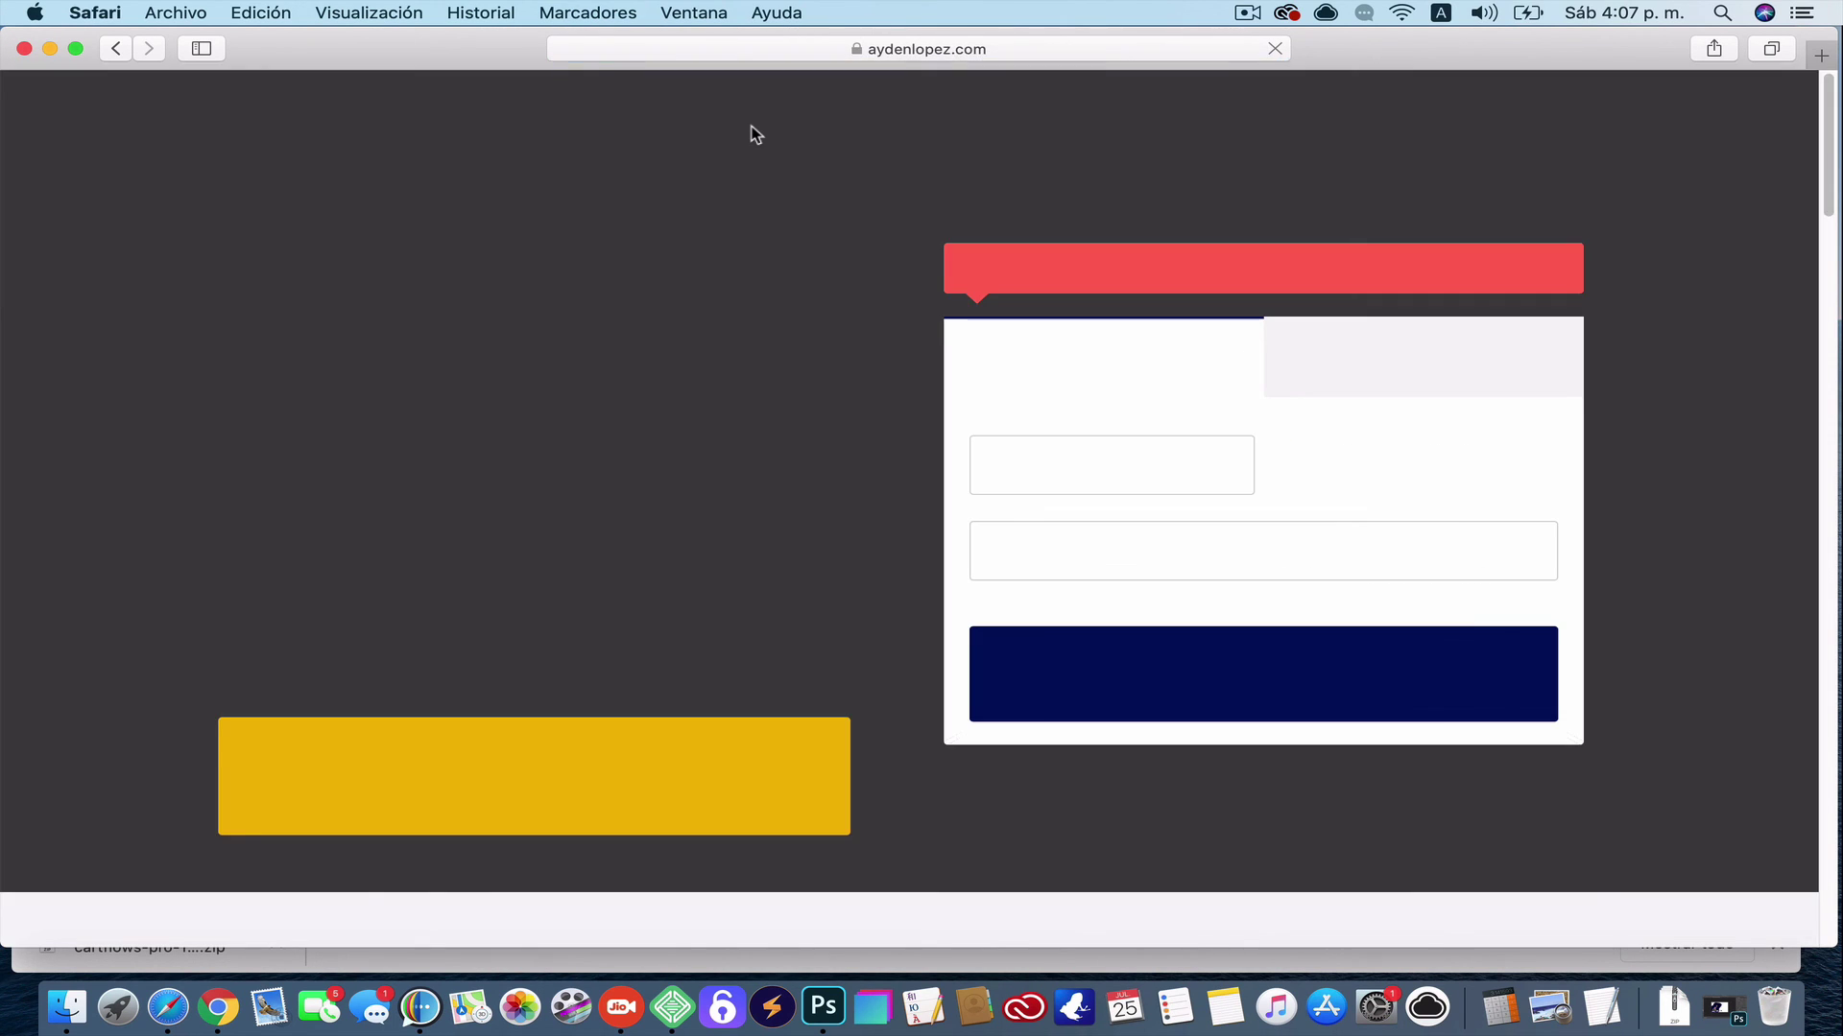
scroll(863, 600, down, 3)
scroll(868, 607, down, 15)
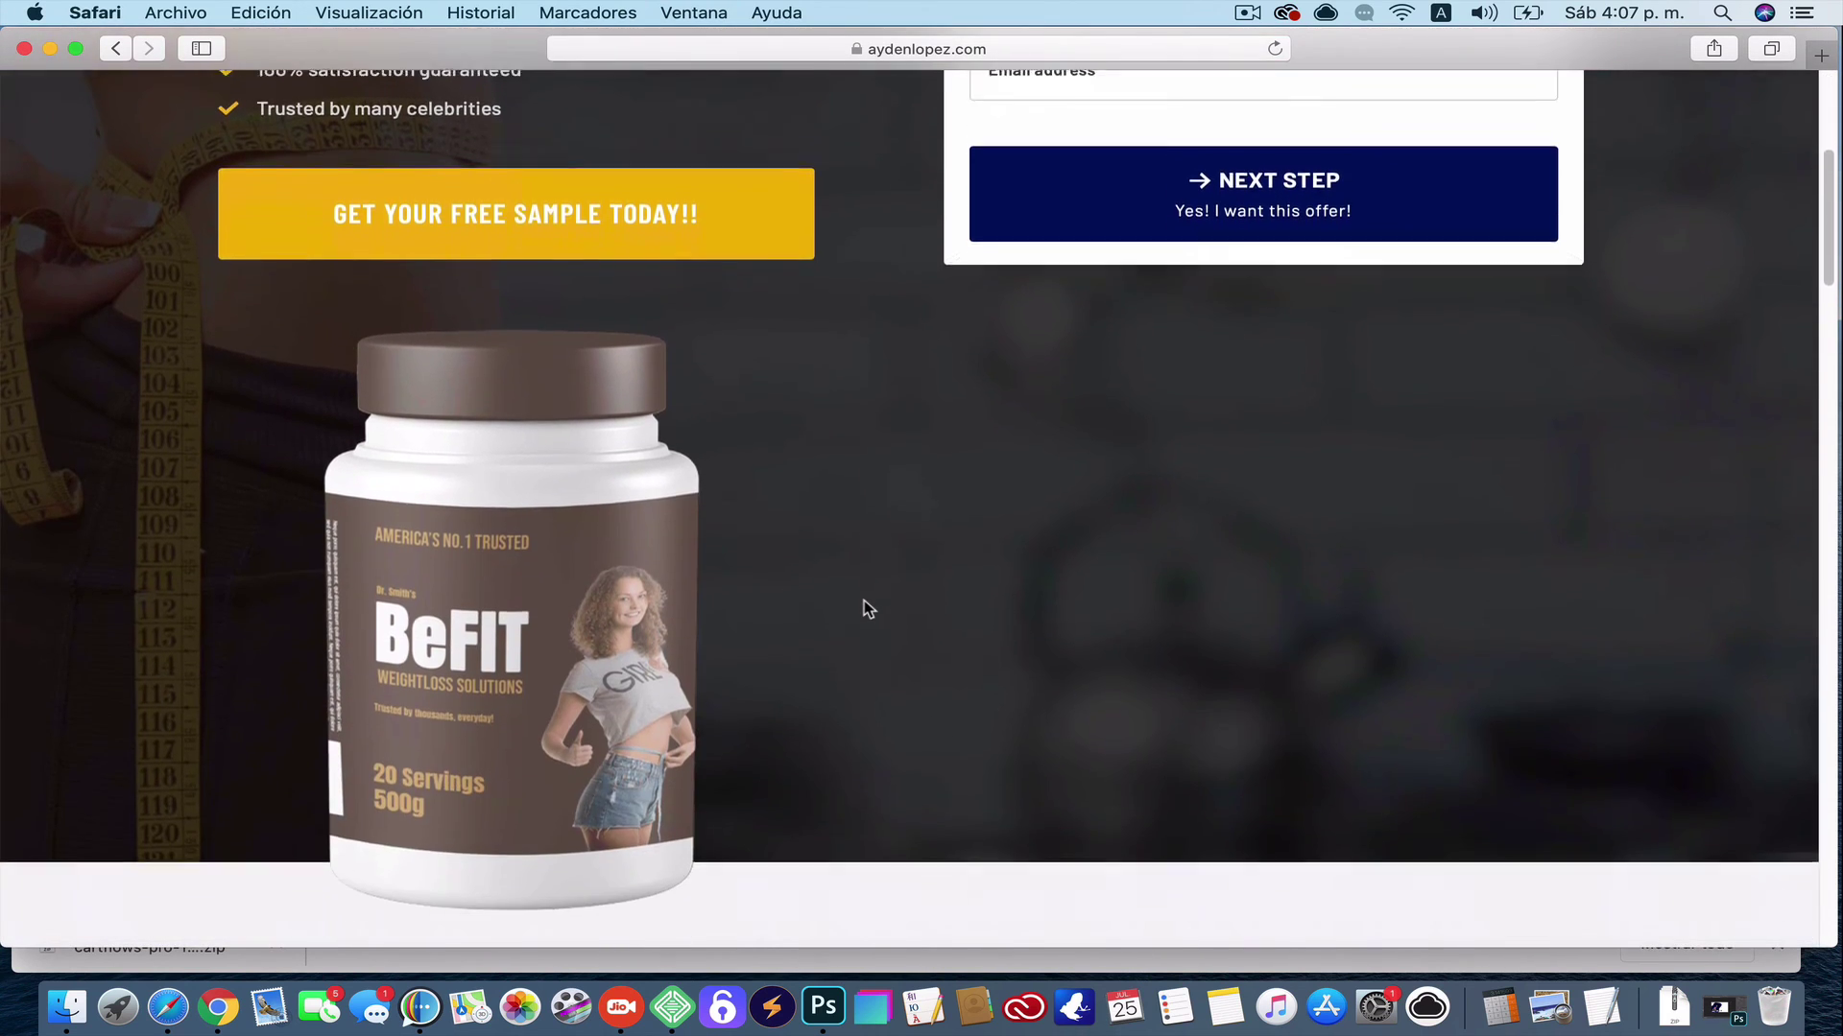
scroll(865, 602, down, 20)
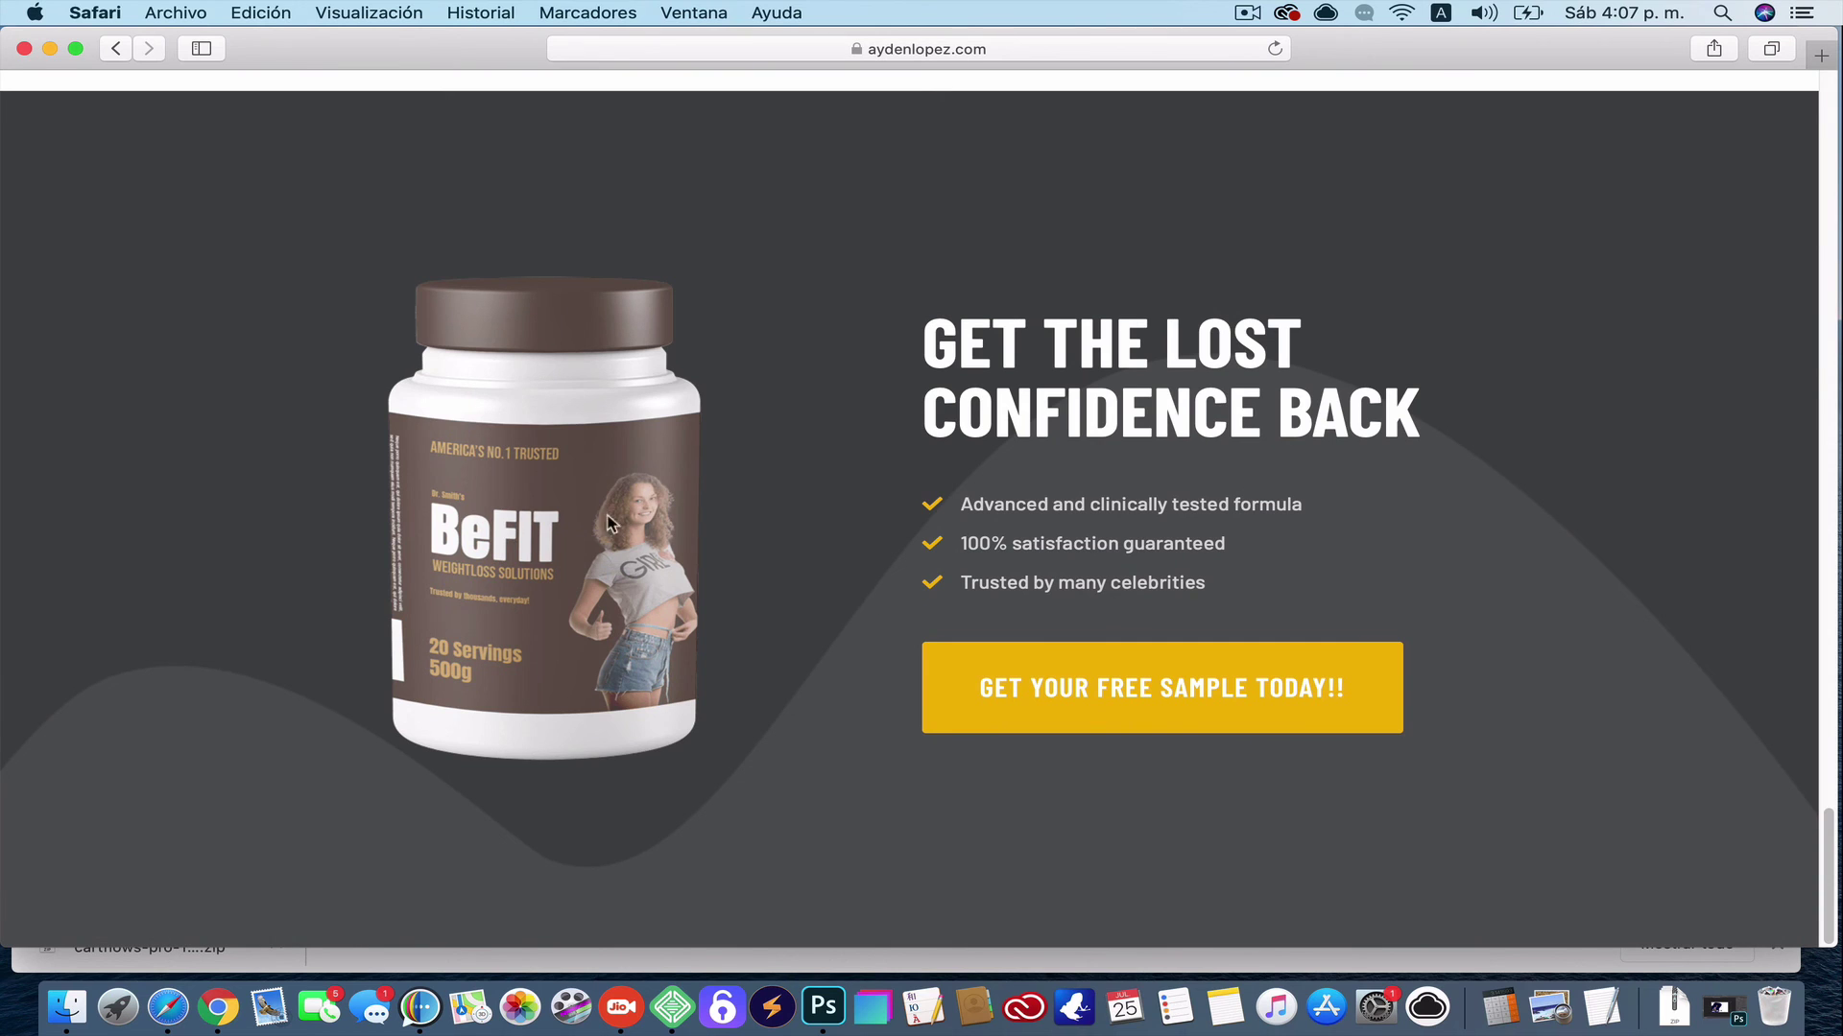
scroll(646, 364, up, 20)
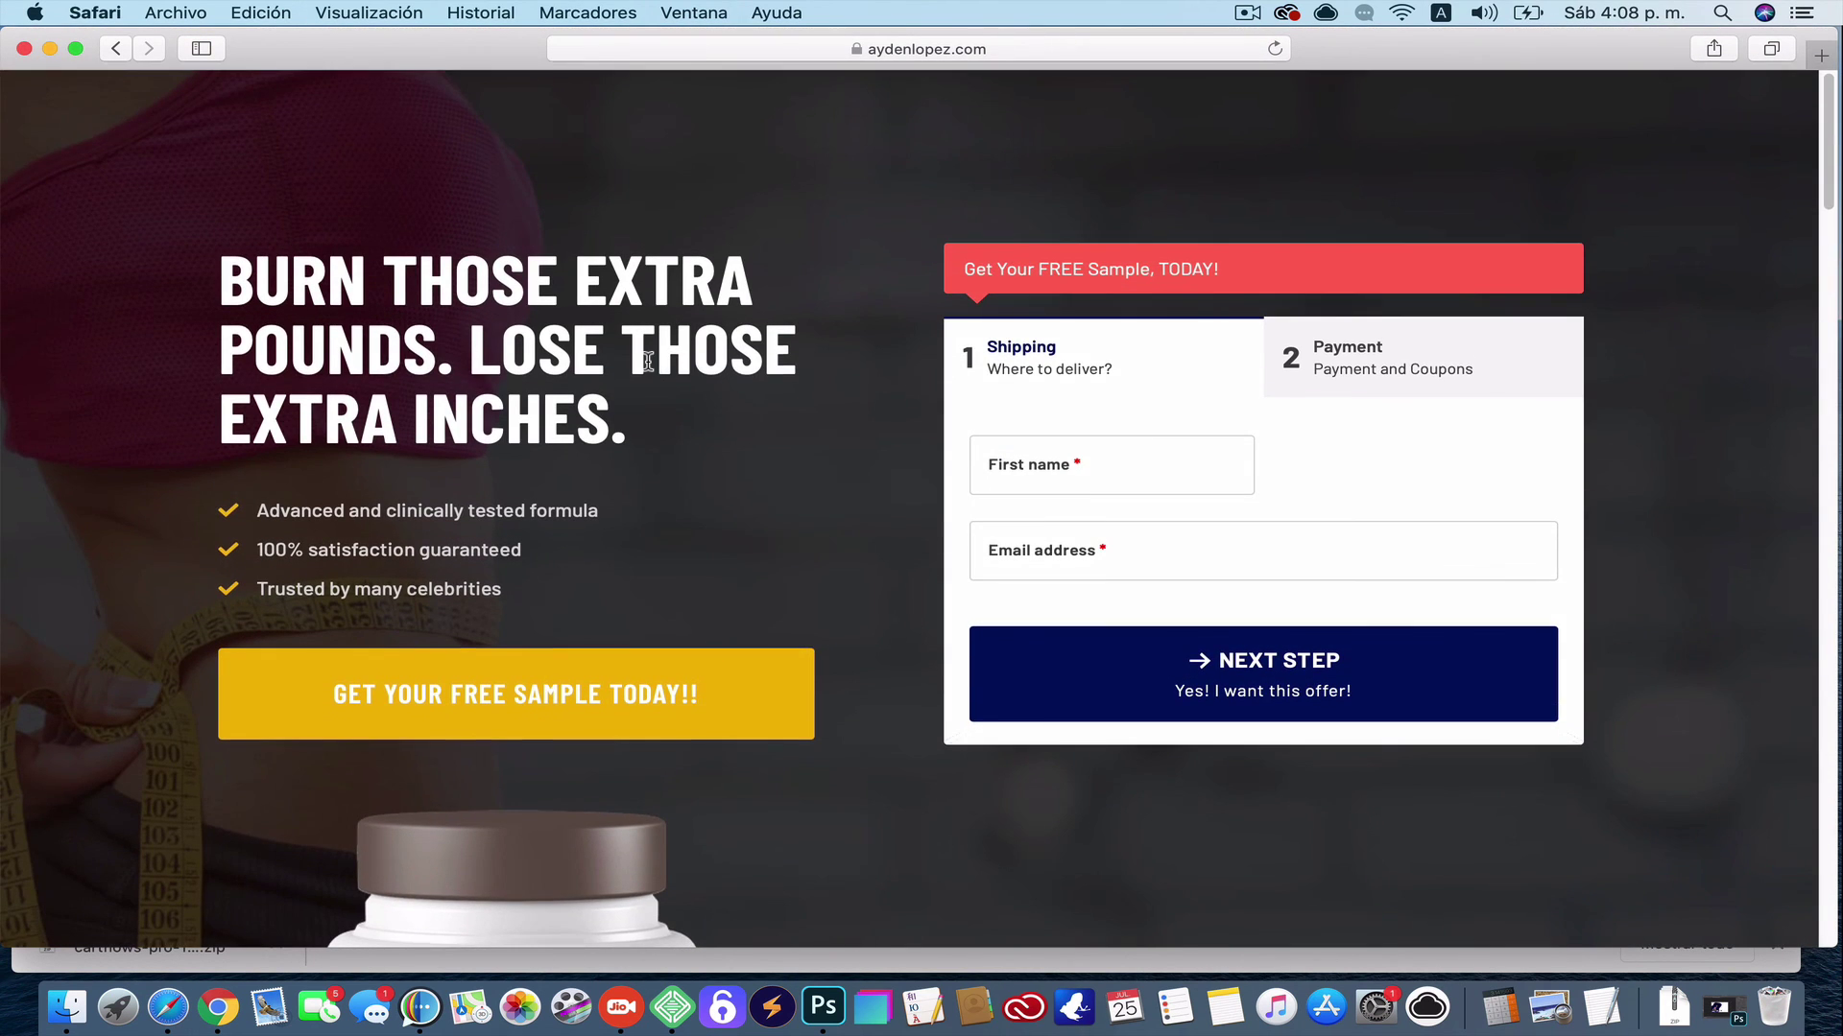
Return to the checkout step editor in Chrome and examine its checkout fields, checkout settings, assigned product and checkout page shortcode
click(219, 1008)
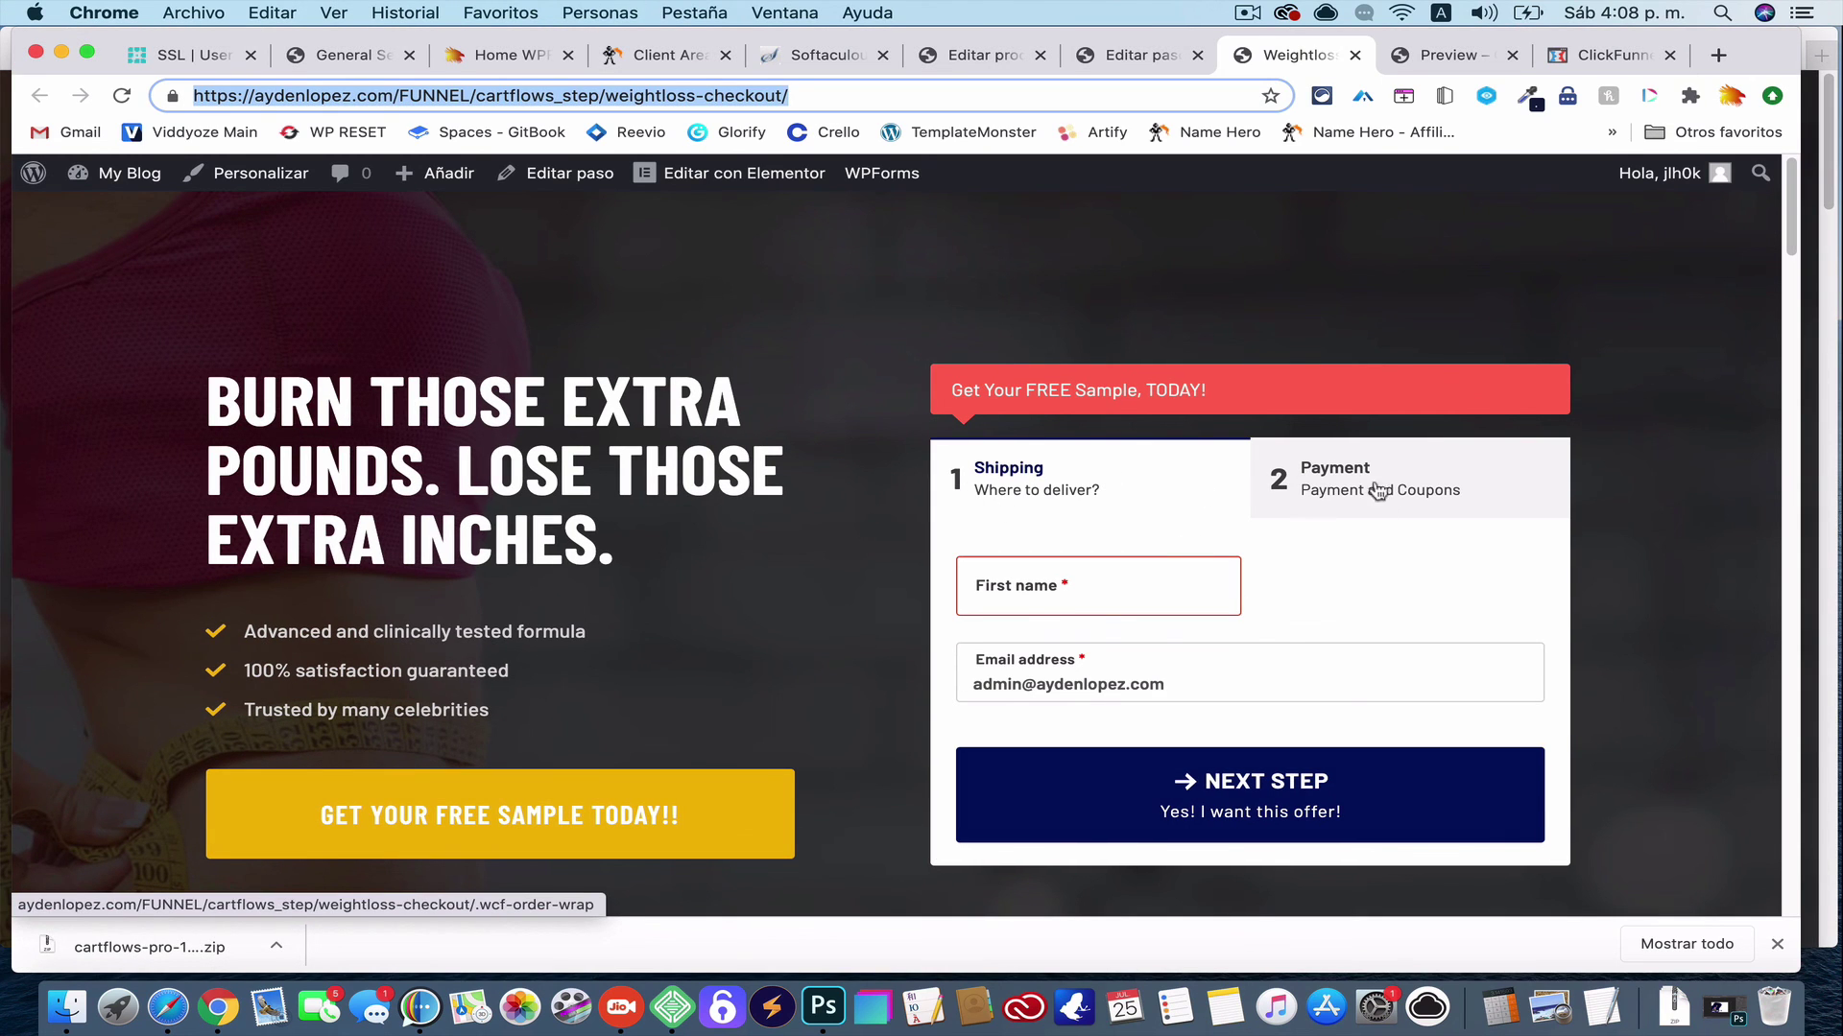
click(1142, 59)
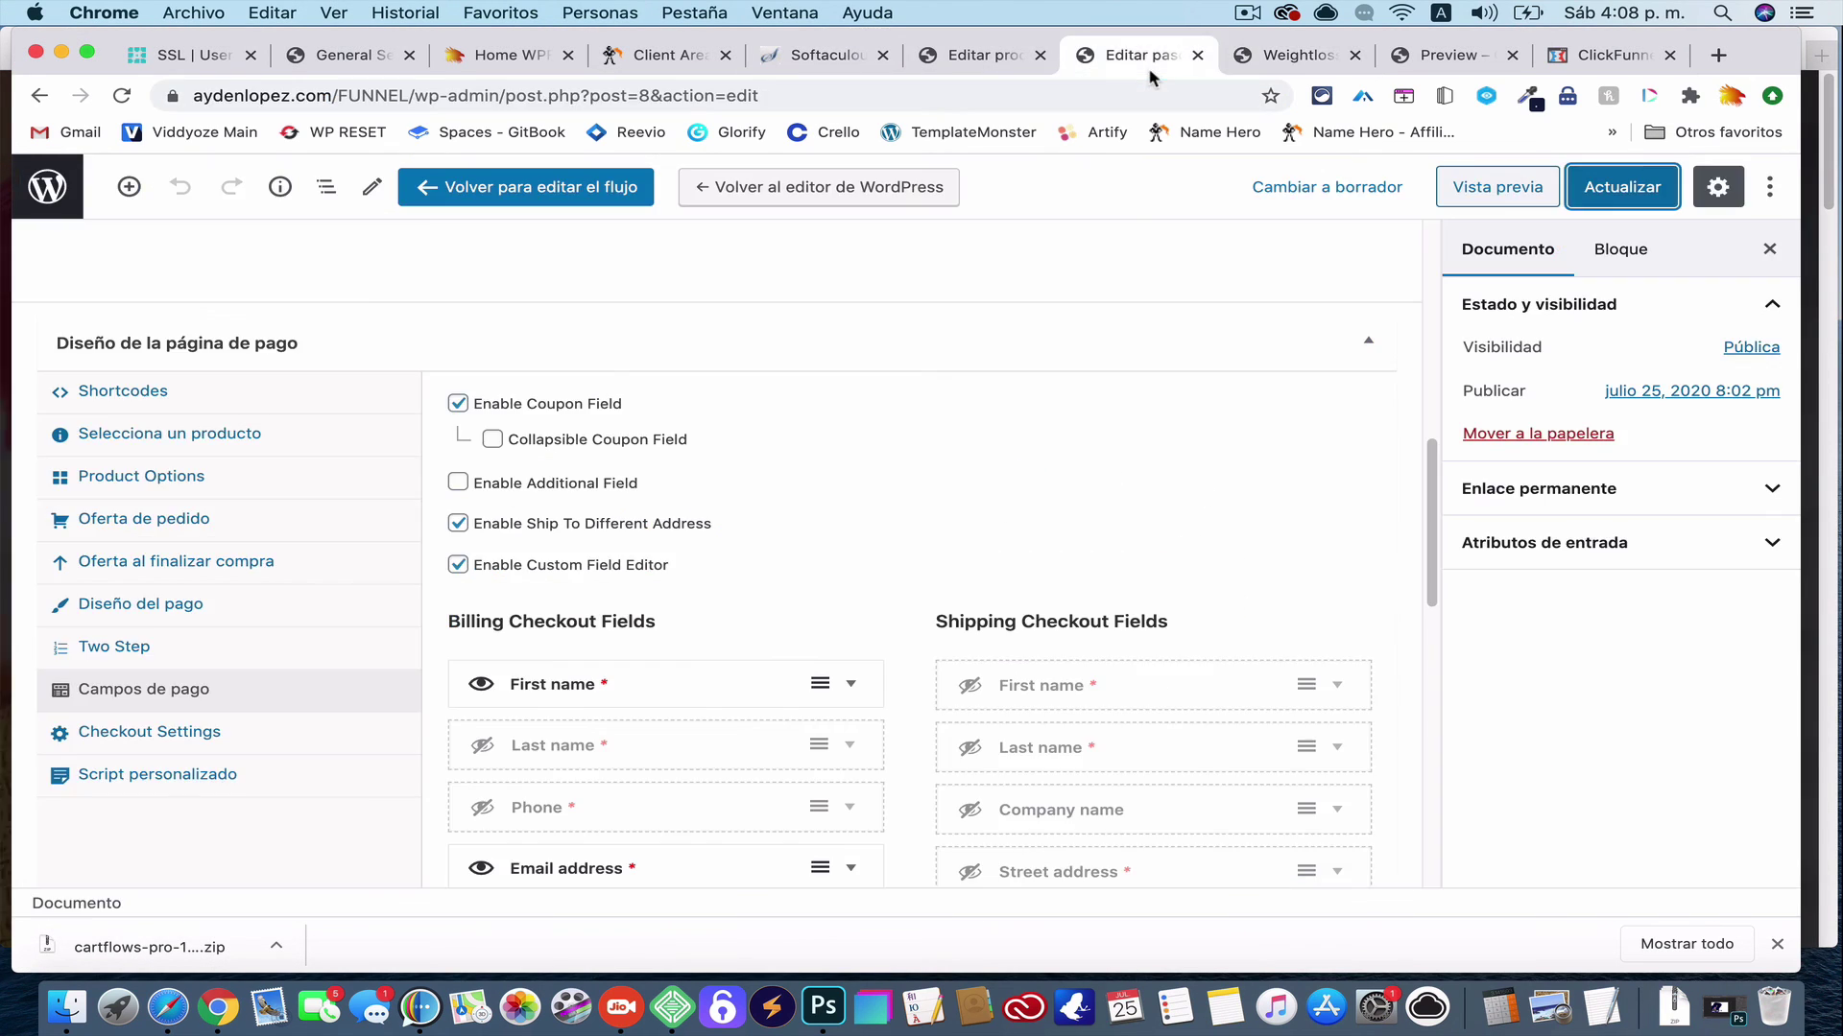
scroll(878, 523, down, 5)
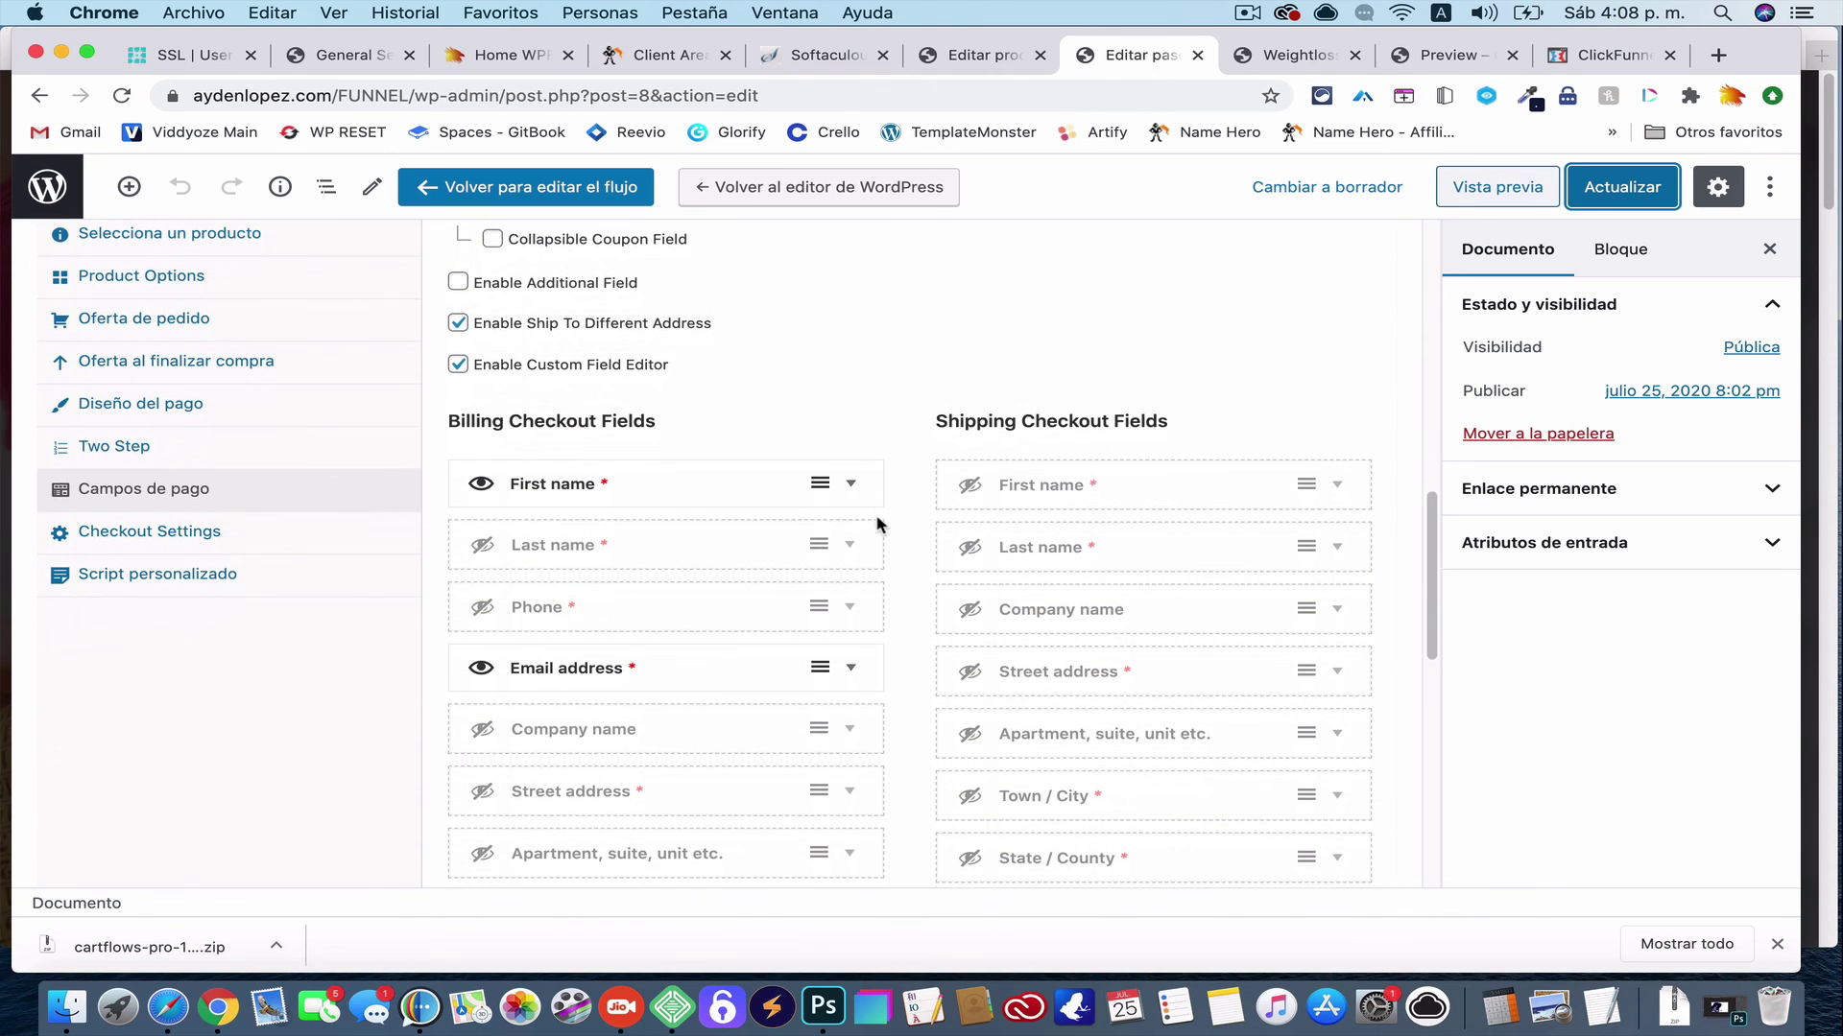
click(195, 554)
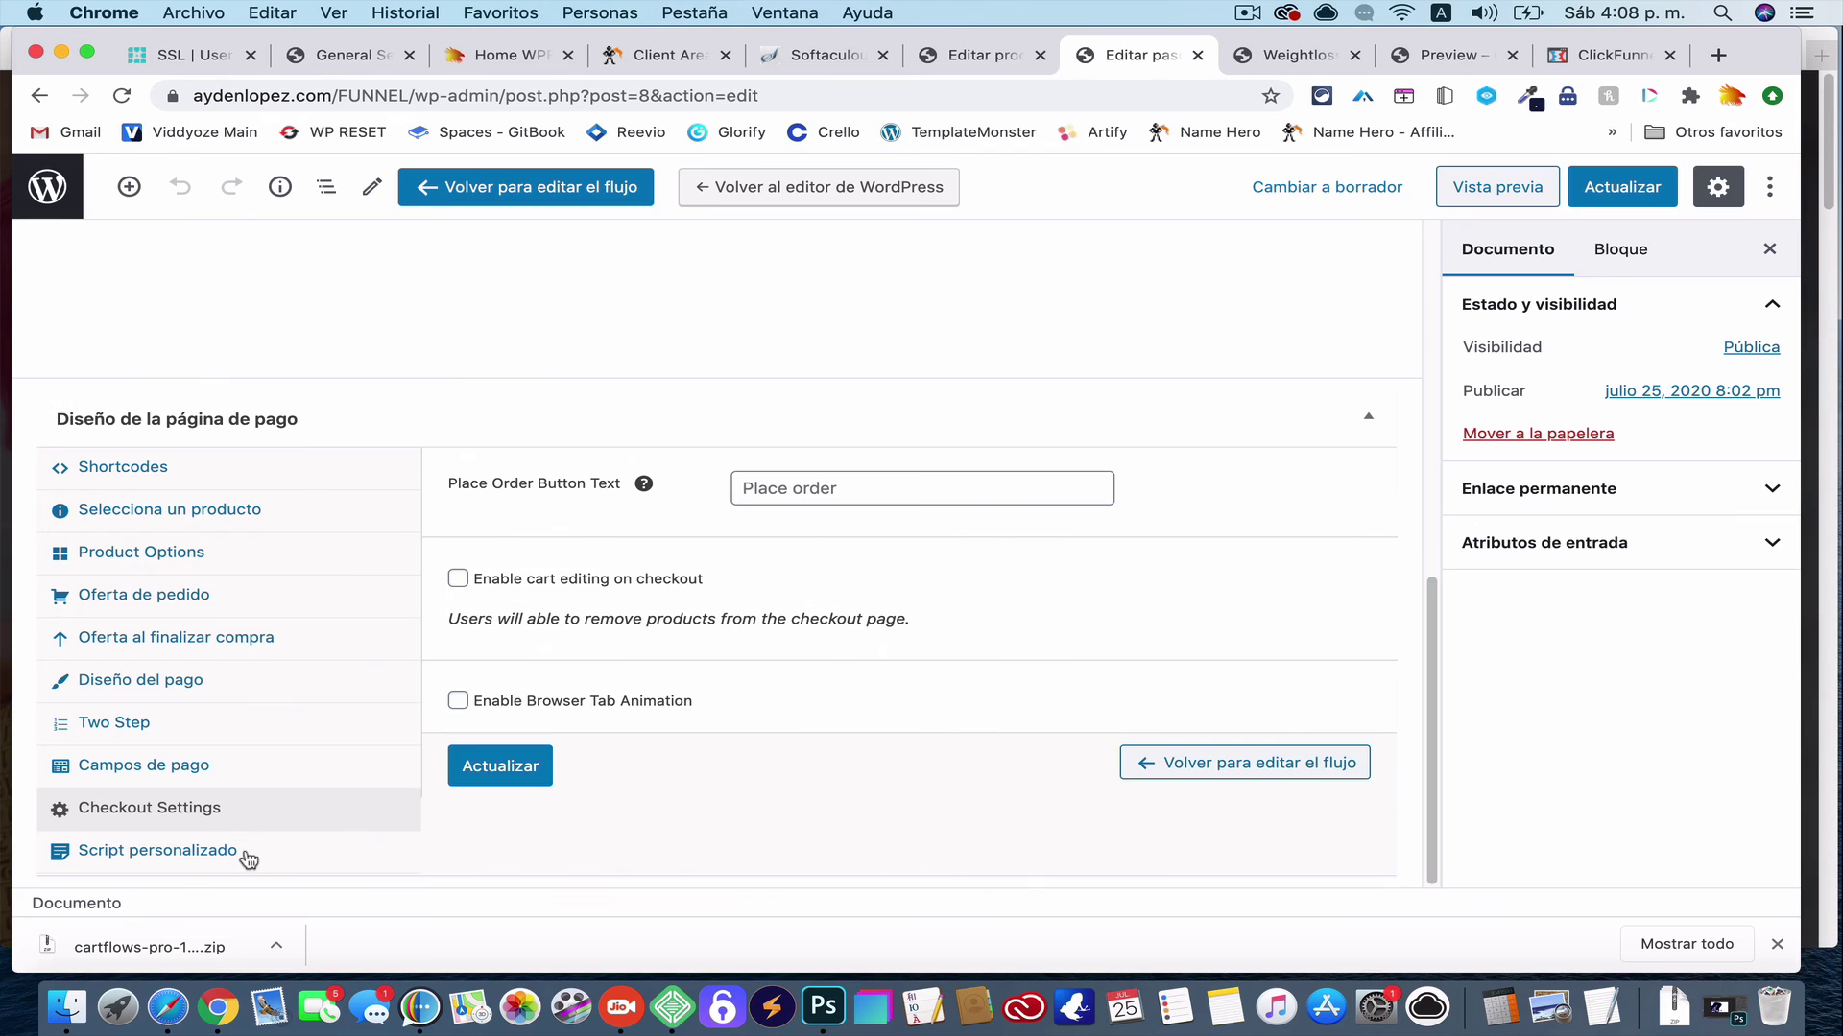
click(269, 473)
click(266, 518)
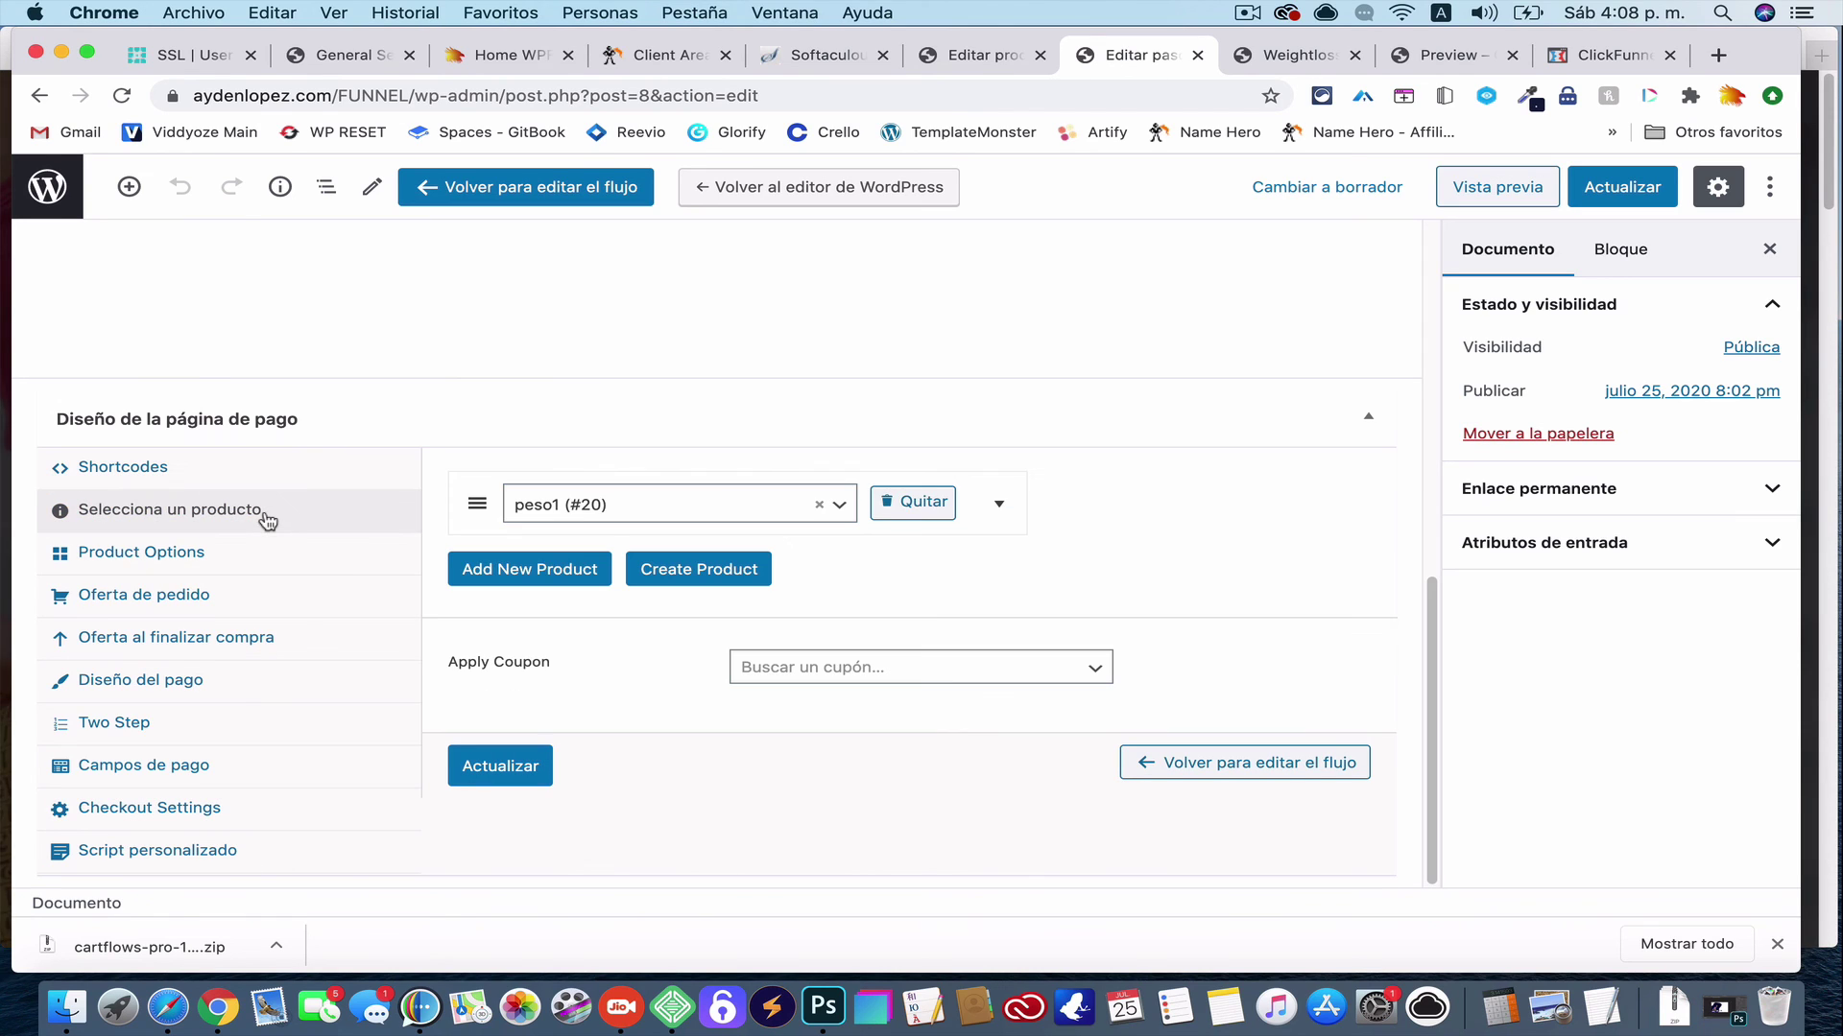
click(264, 469)
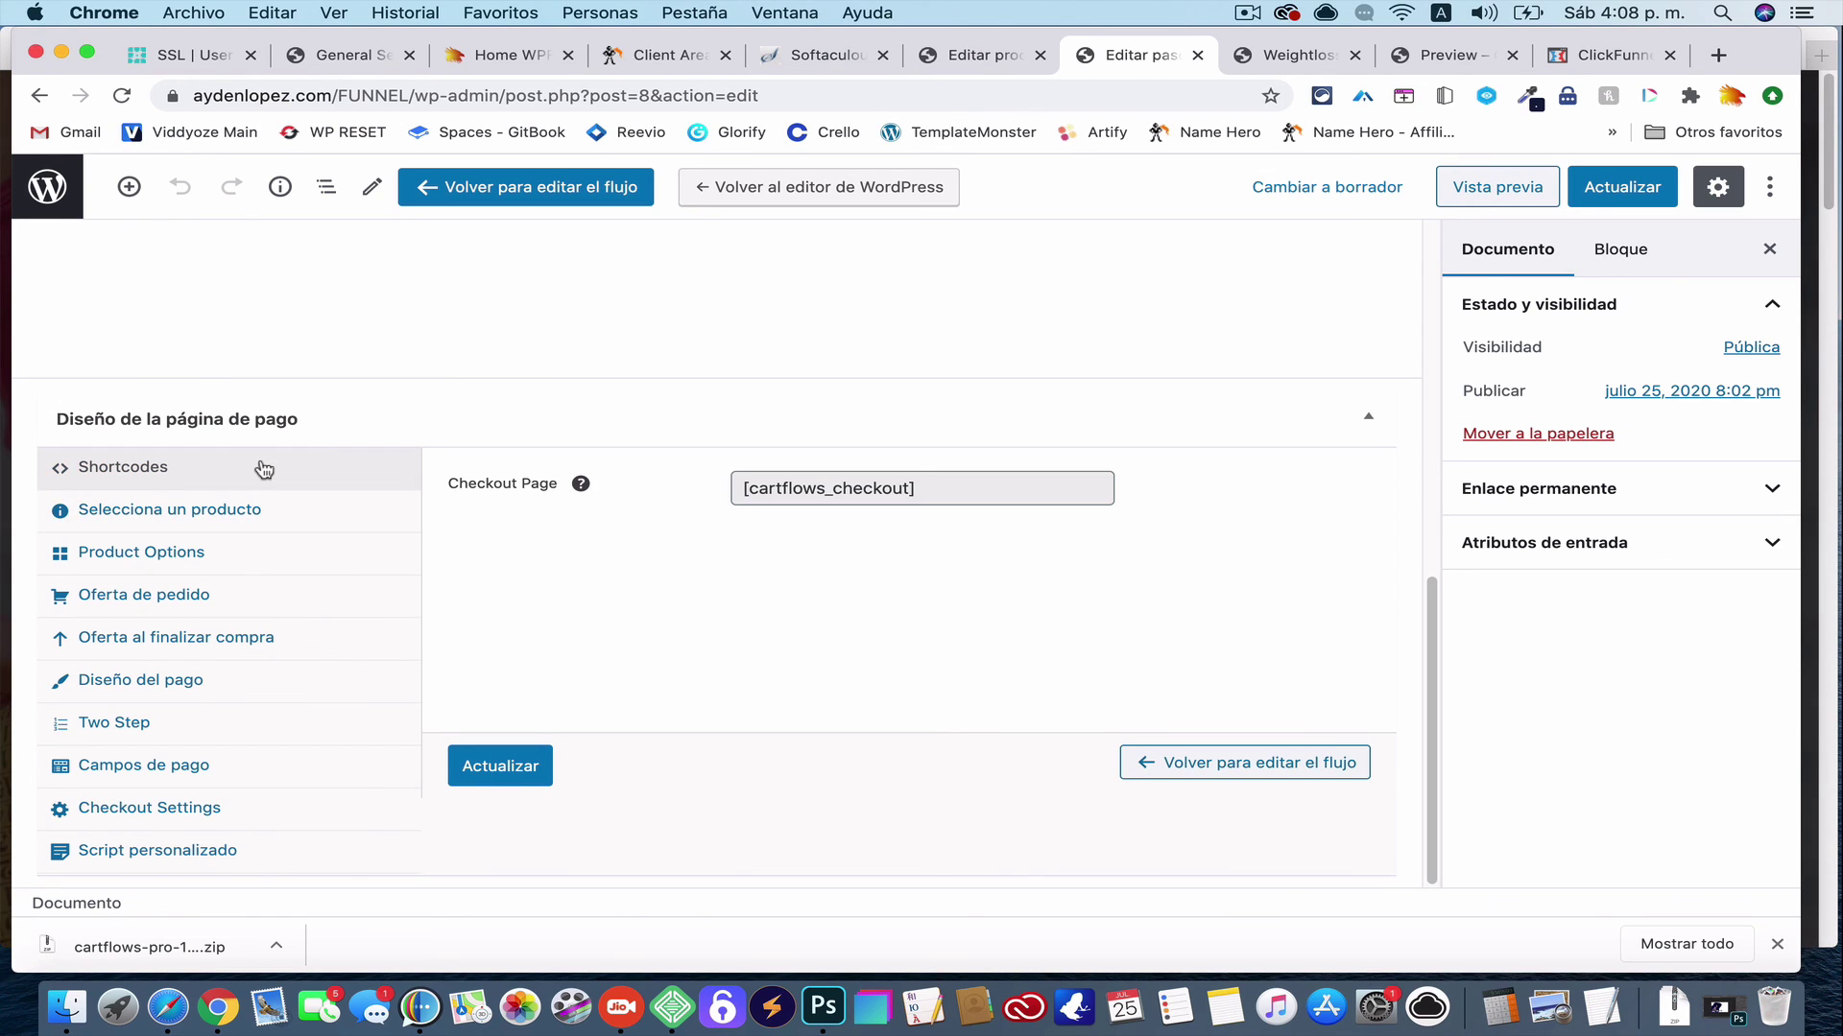
click(857, 488)
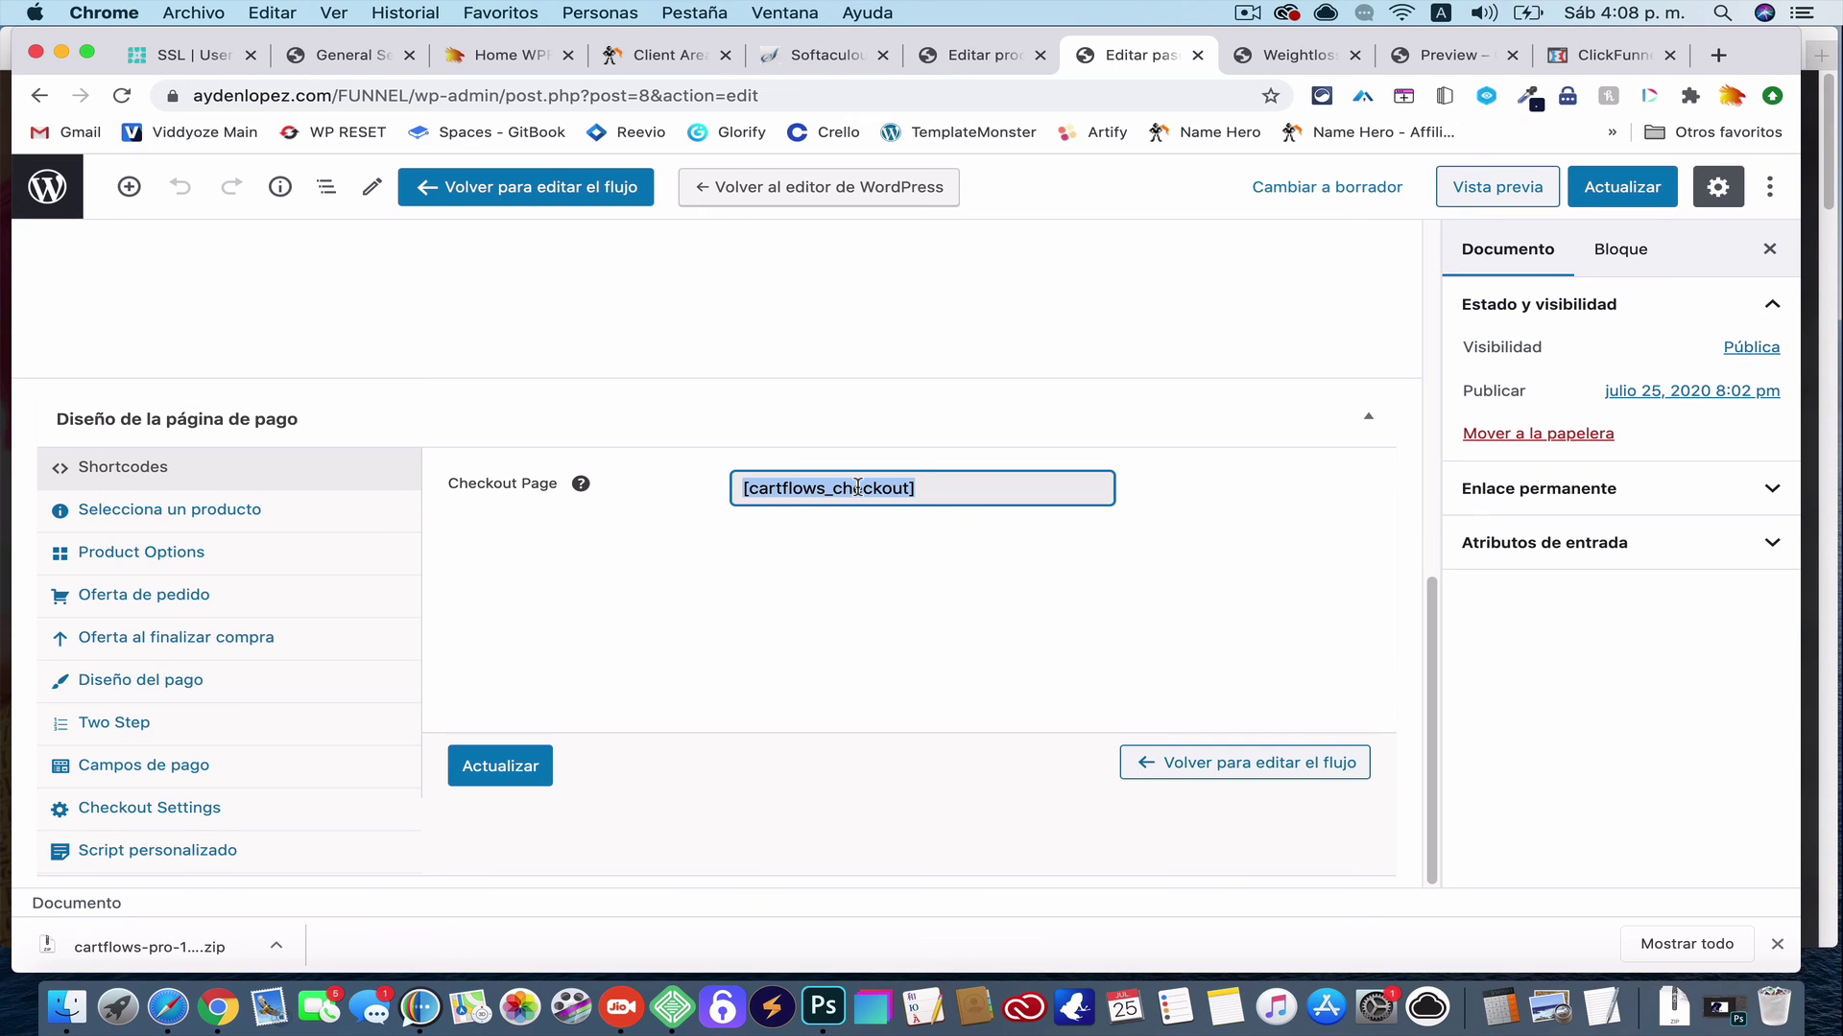
Copy the [cartflows_checkout] shortcode from the checkout page settings and open the checkout step in the Elementor editor
right_click(857, 487)
click(919, 532)
scroll(716, 264, up, 5)
click(718, 595)
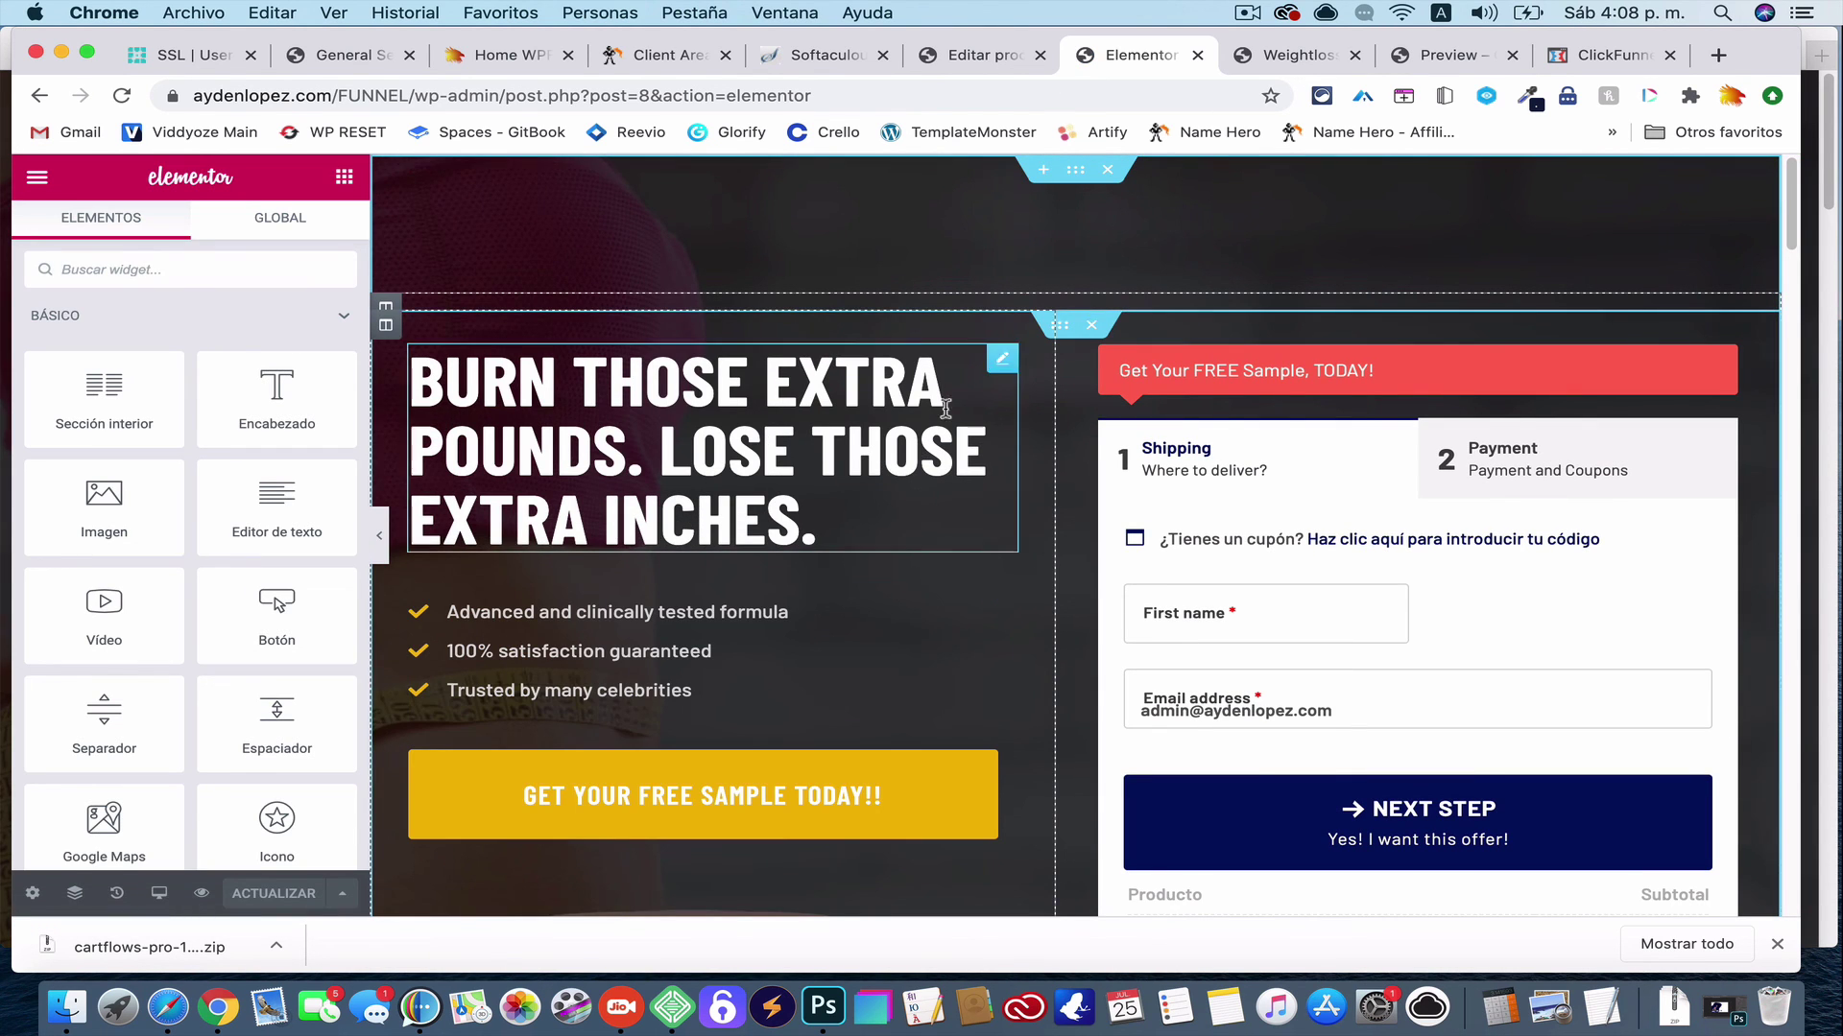
Look over the checkout page's sections in Elementor and open the main headline's content settings
scroll(983, 401, down, 8)
scroll(982, 401, up, 4)
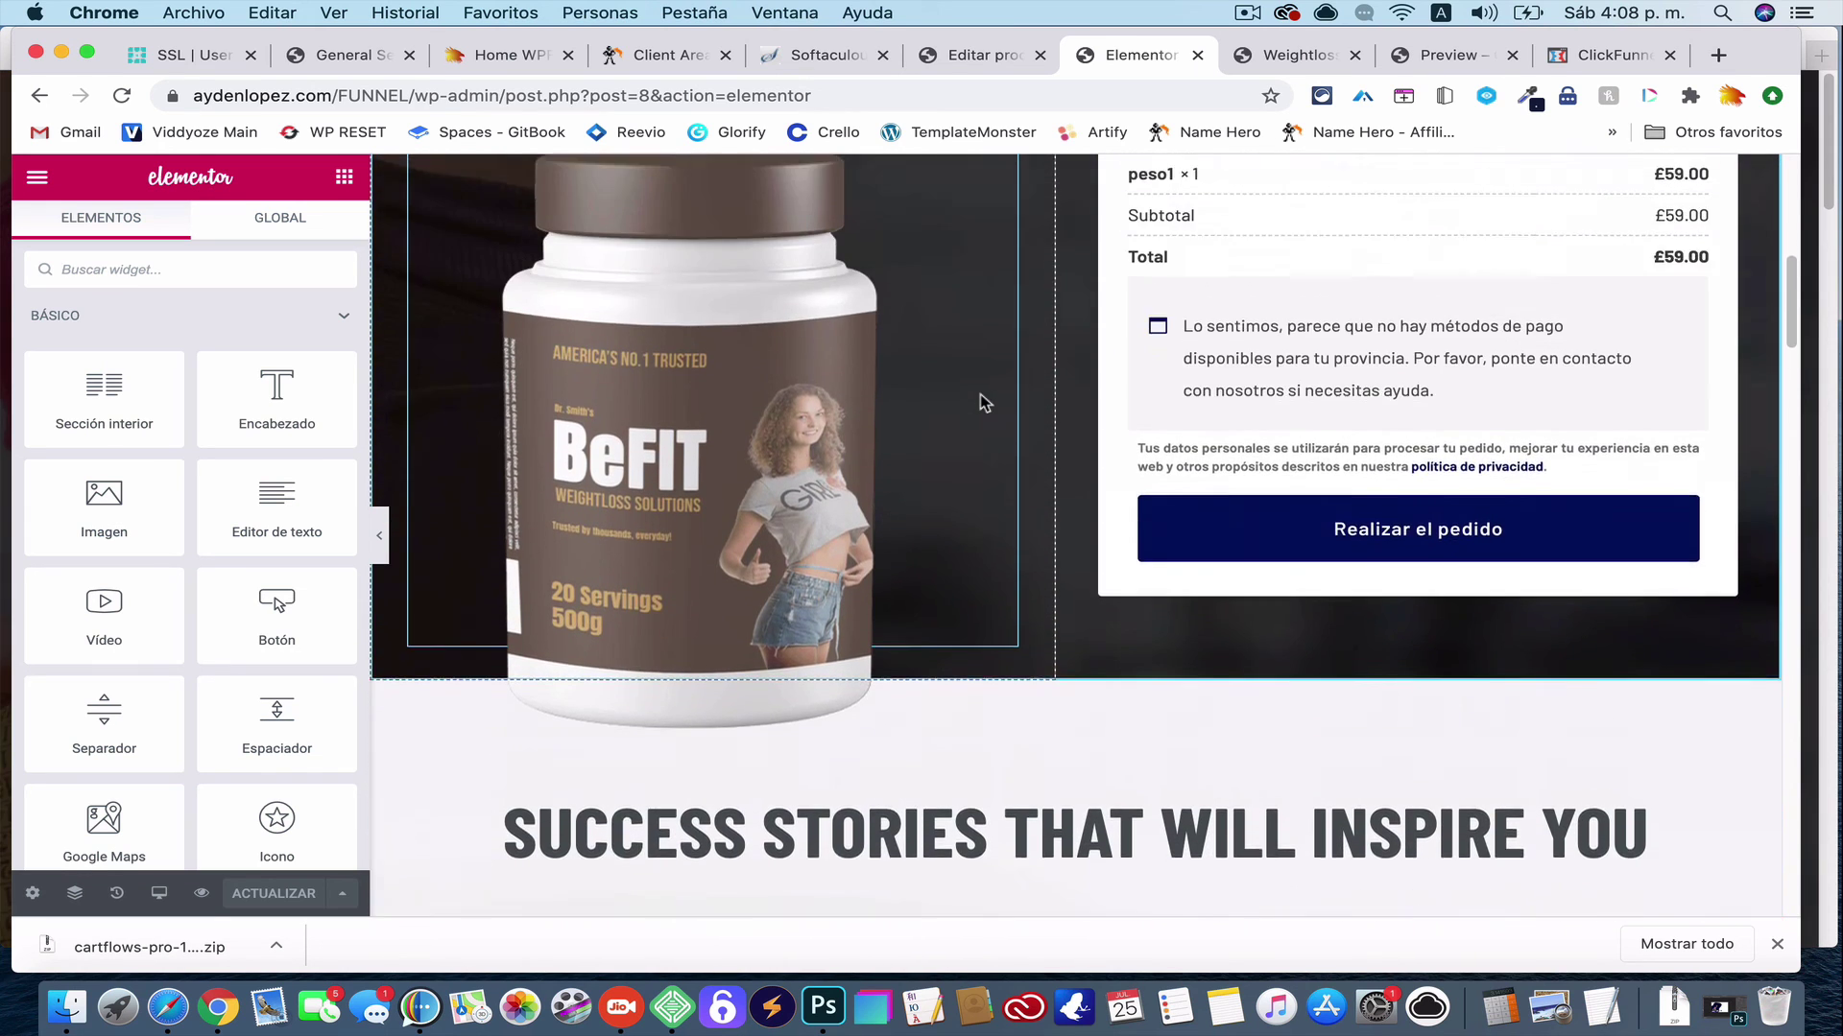
scroll(980, 401, up, 4)
click(793, 415)
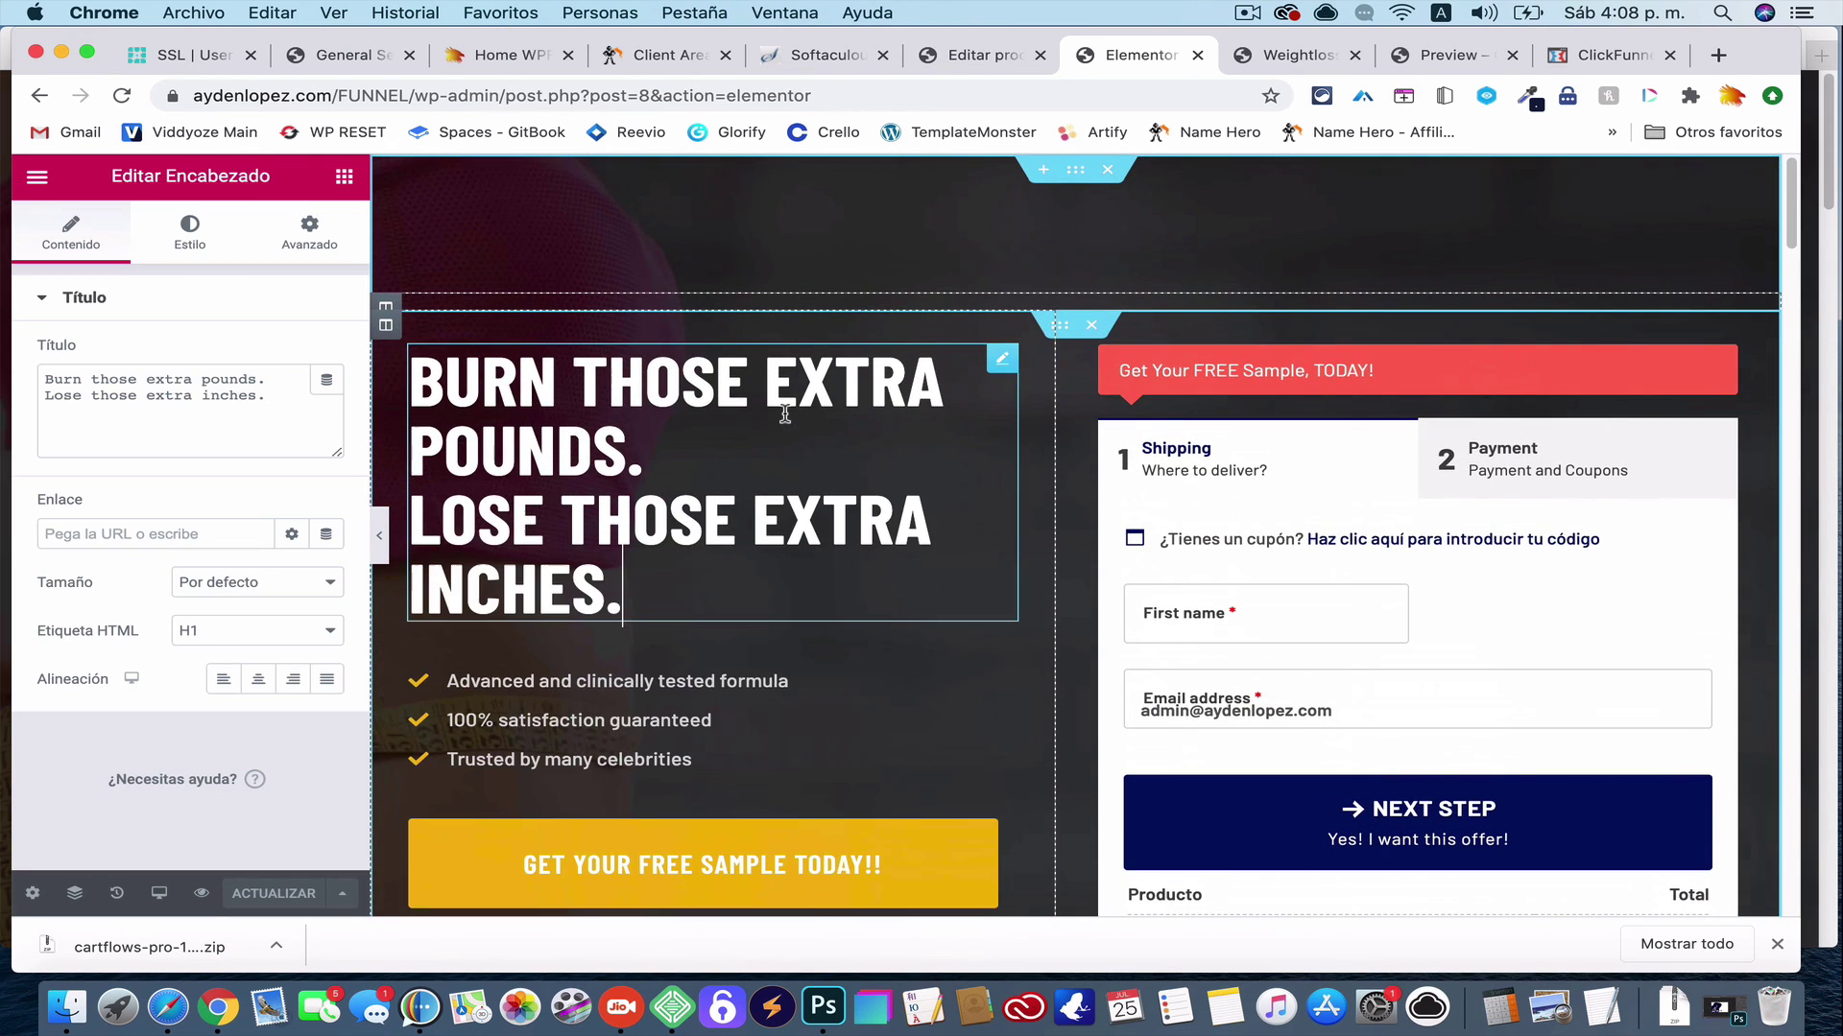
Try moving the checkout form's shortcode widget into the headline column, and revert the page to Edición iniciada in the history
click(1509, 483)
drag(1508, 483, 605, 461)
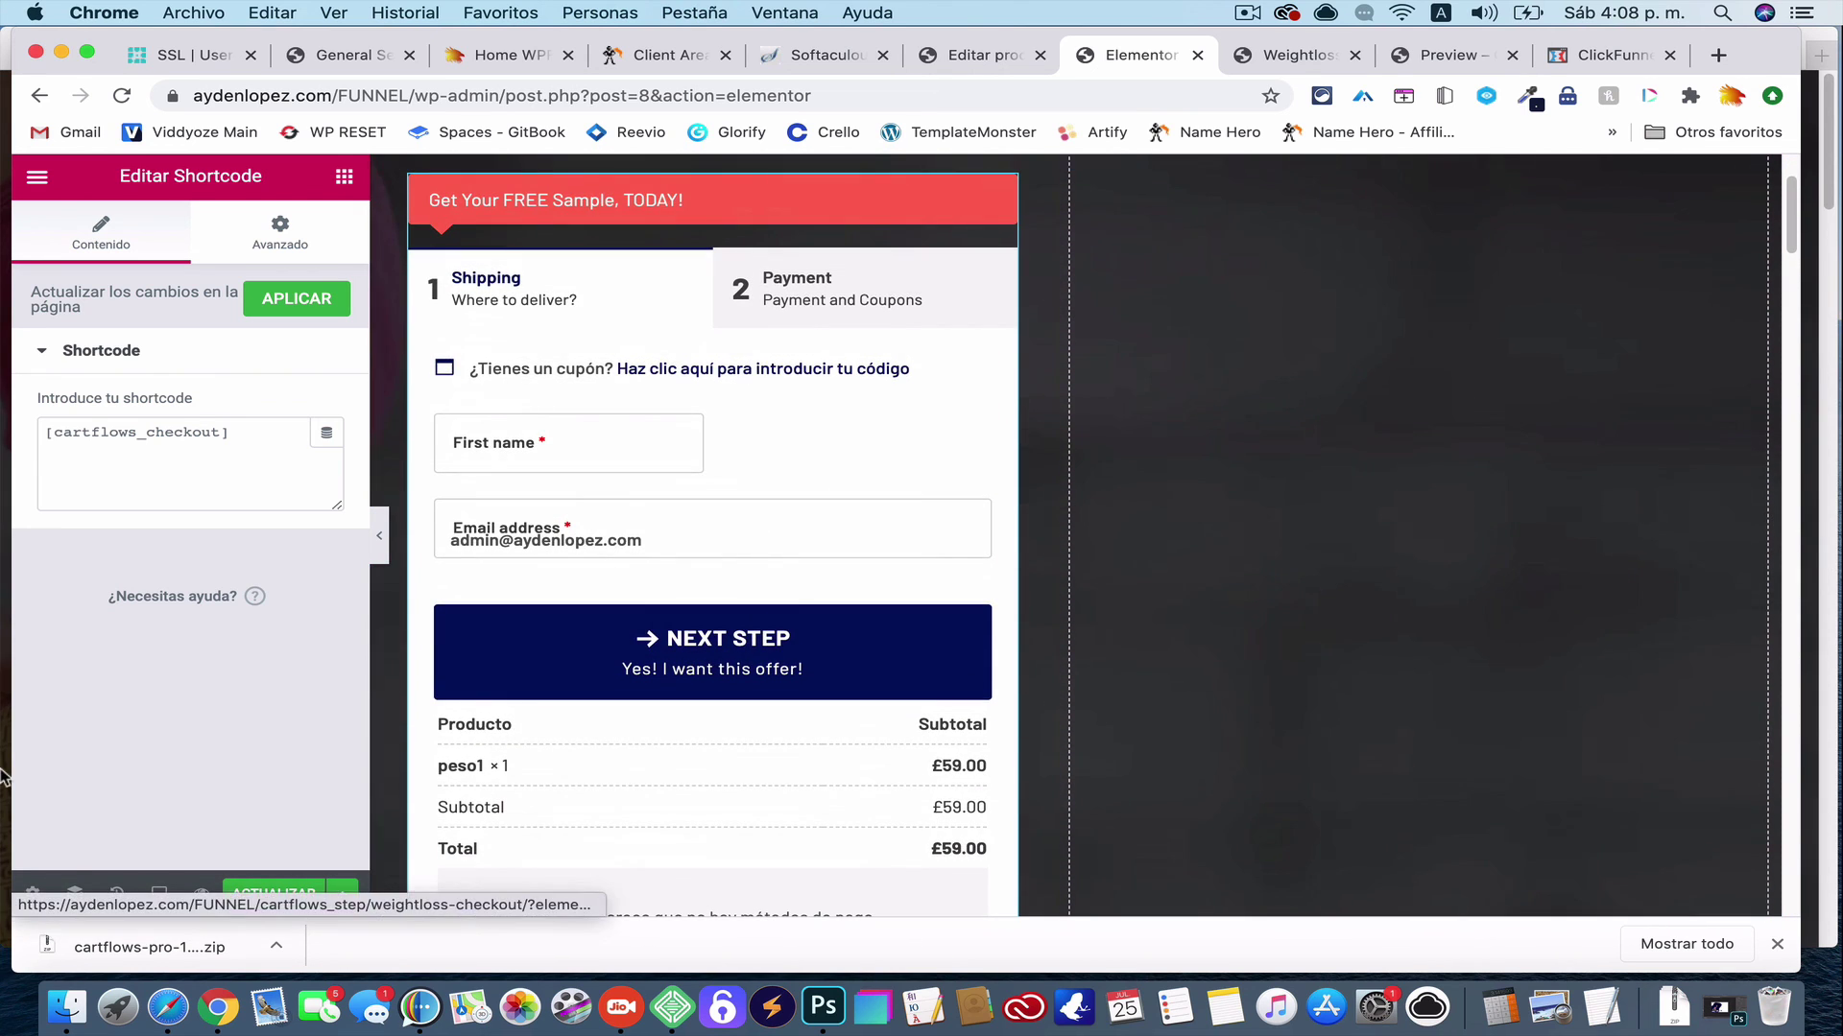
click(119, 897)
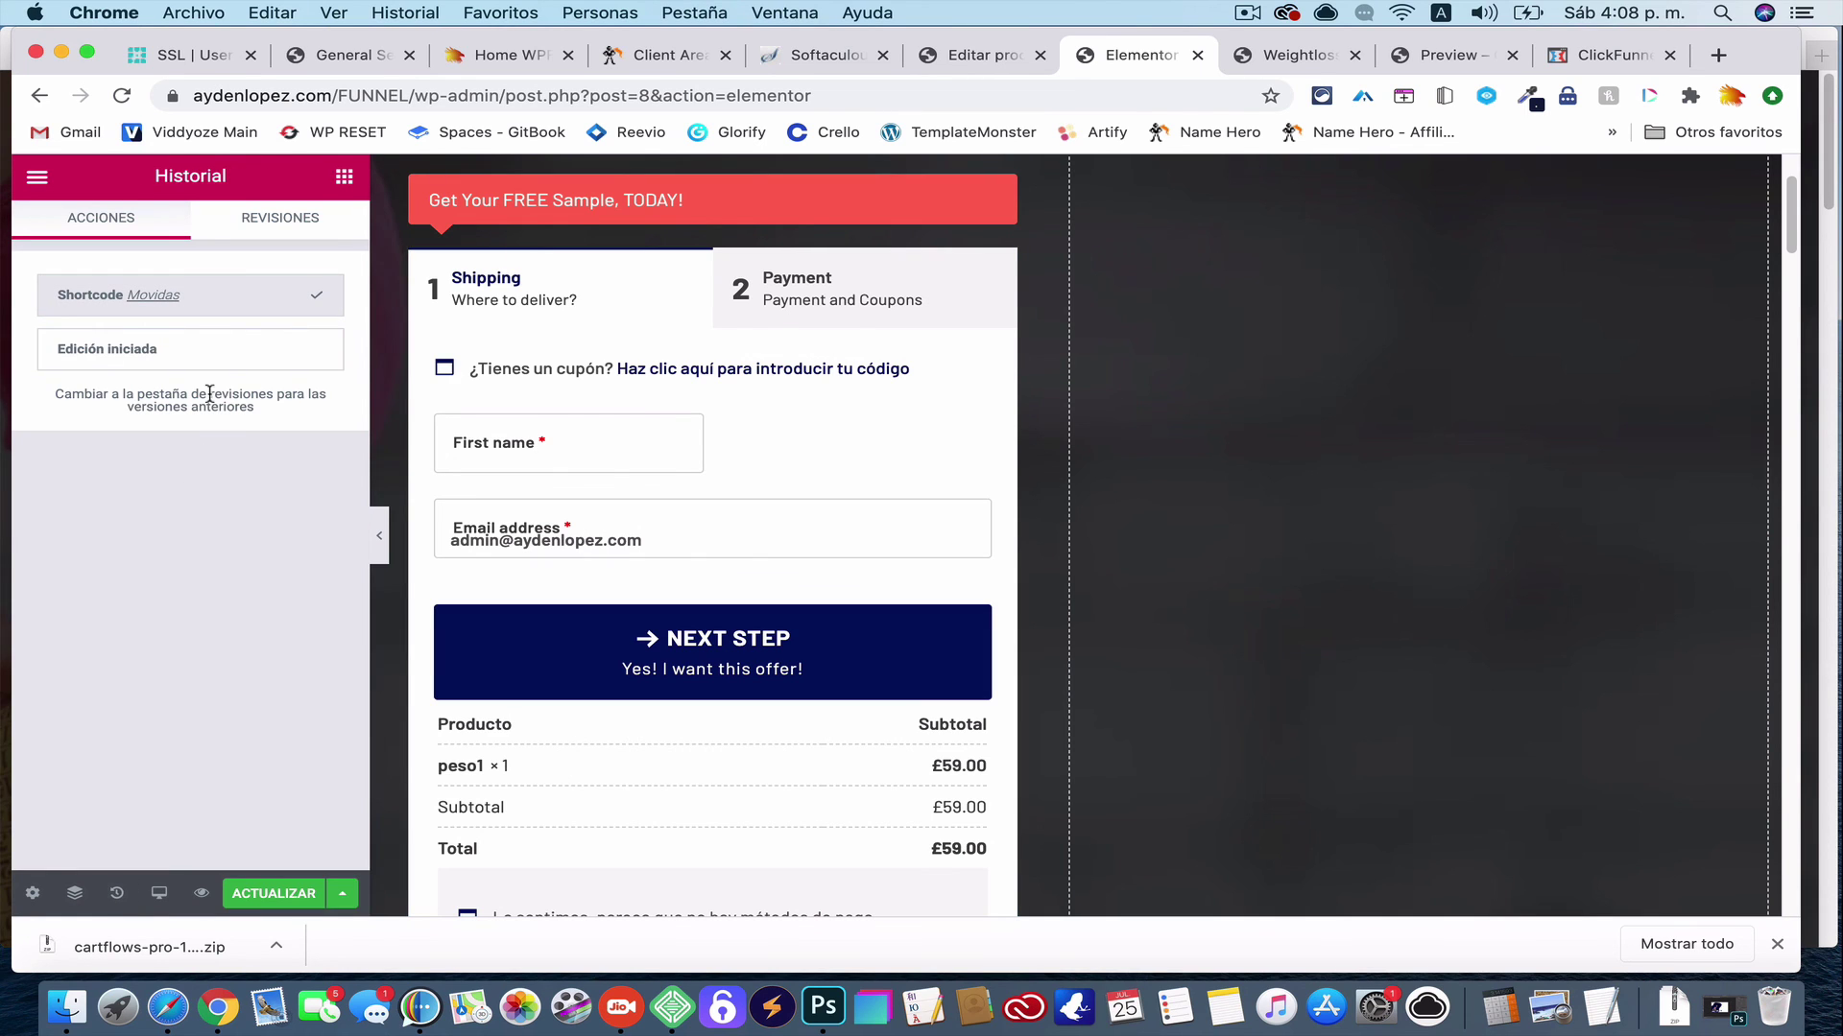
click(227, 353)
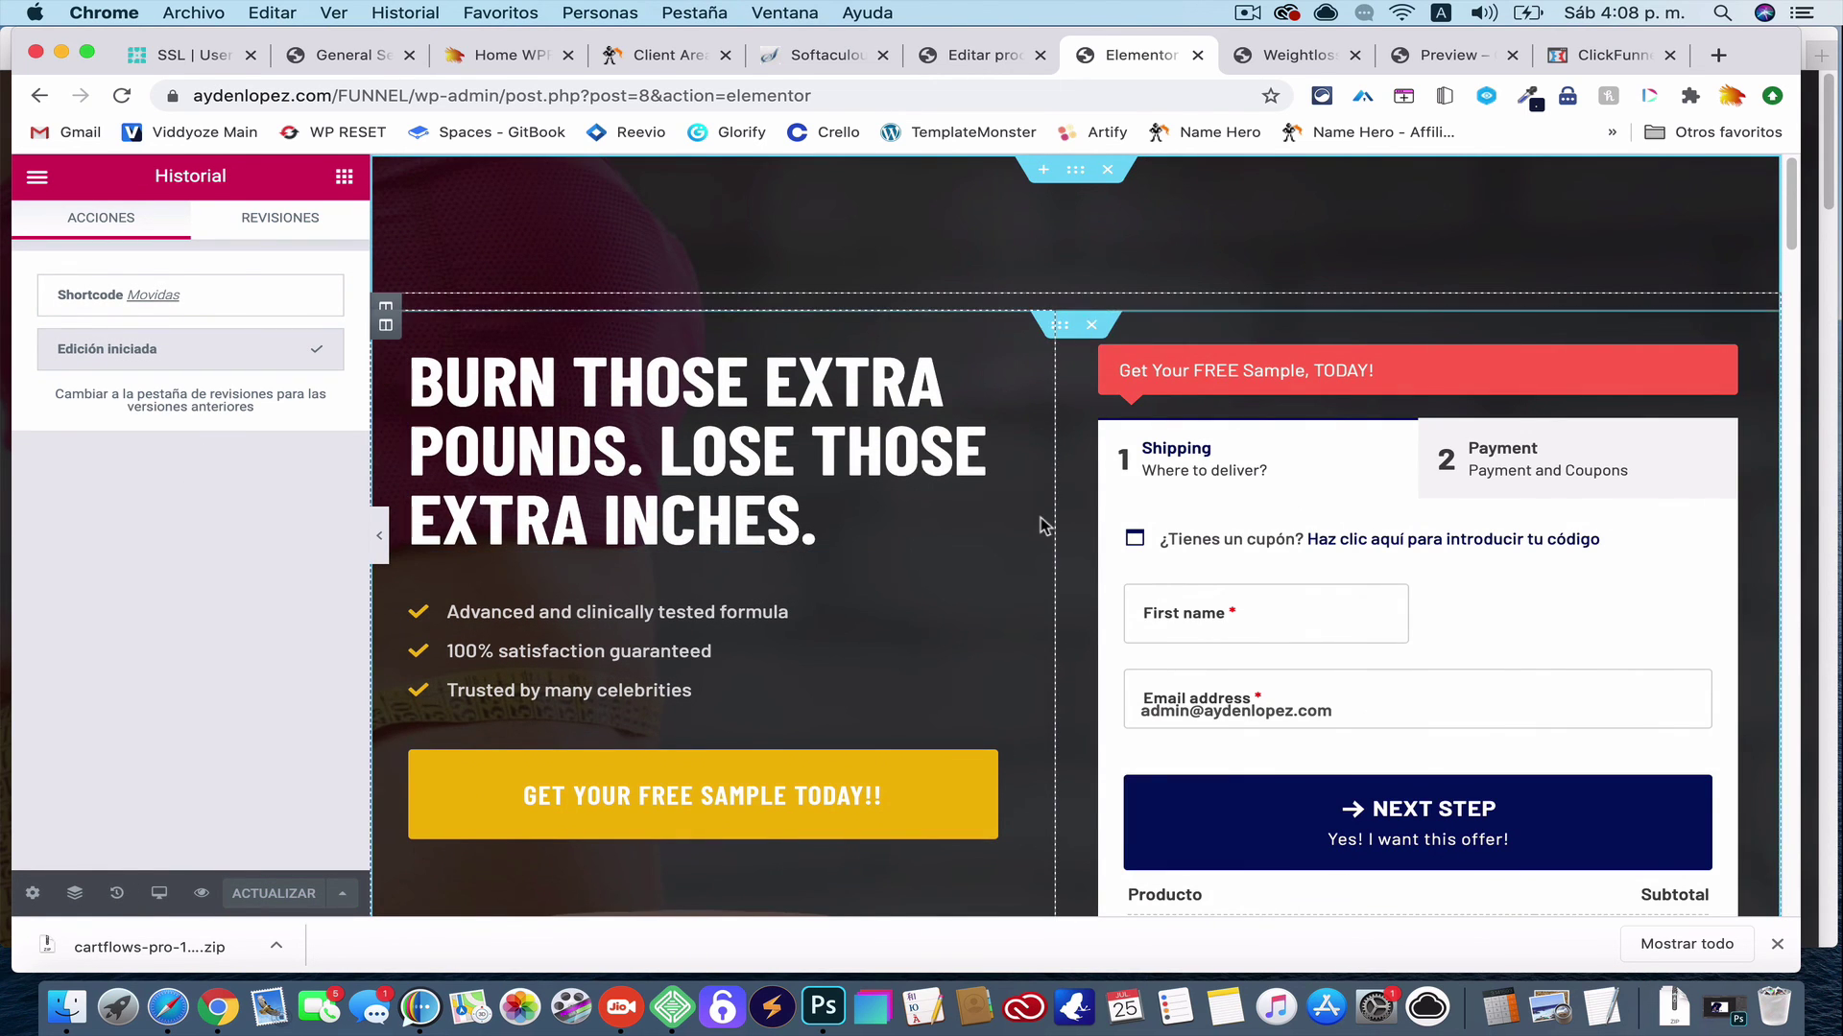
Delete the first success story, the remaining success stories section and the "Worried about ever increasing weight?" section
scroll(1040, 516, down, 10)
scroll(1040, 522, down, 2)
scroll(1259, 407, up, 2)
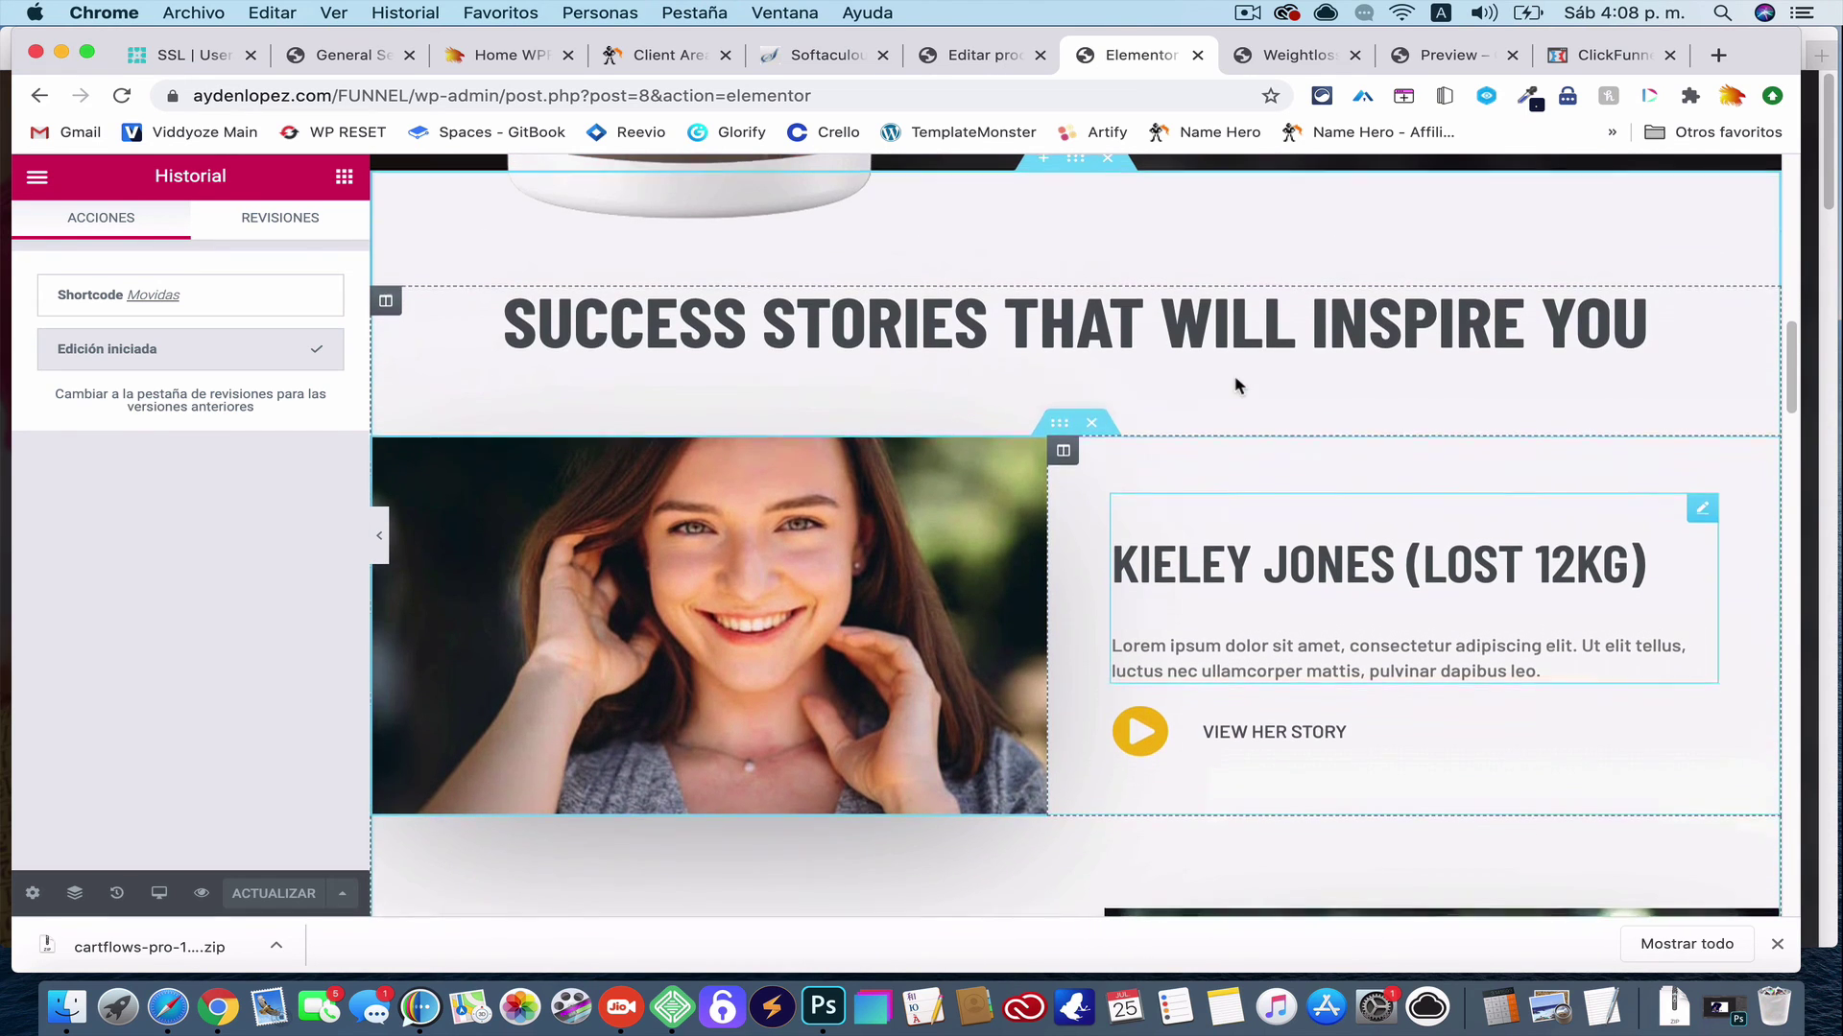
click(1091, 421)
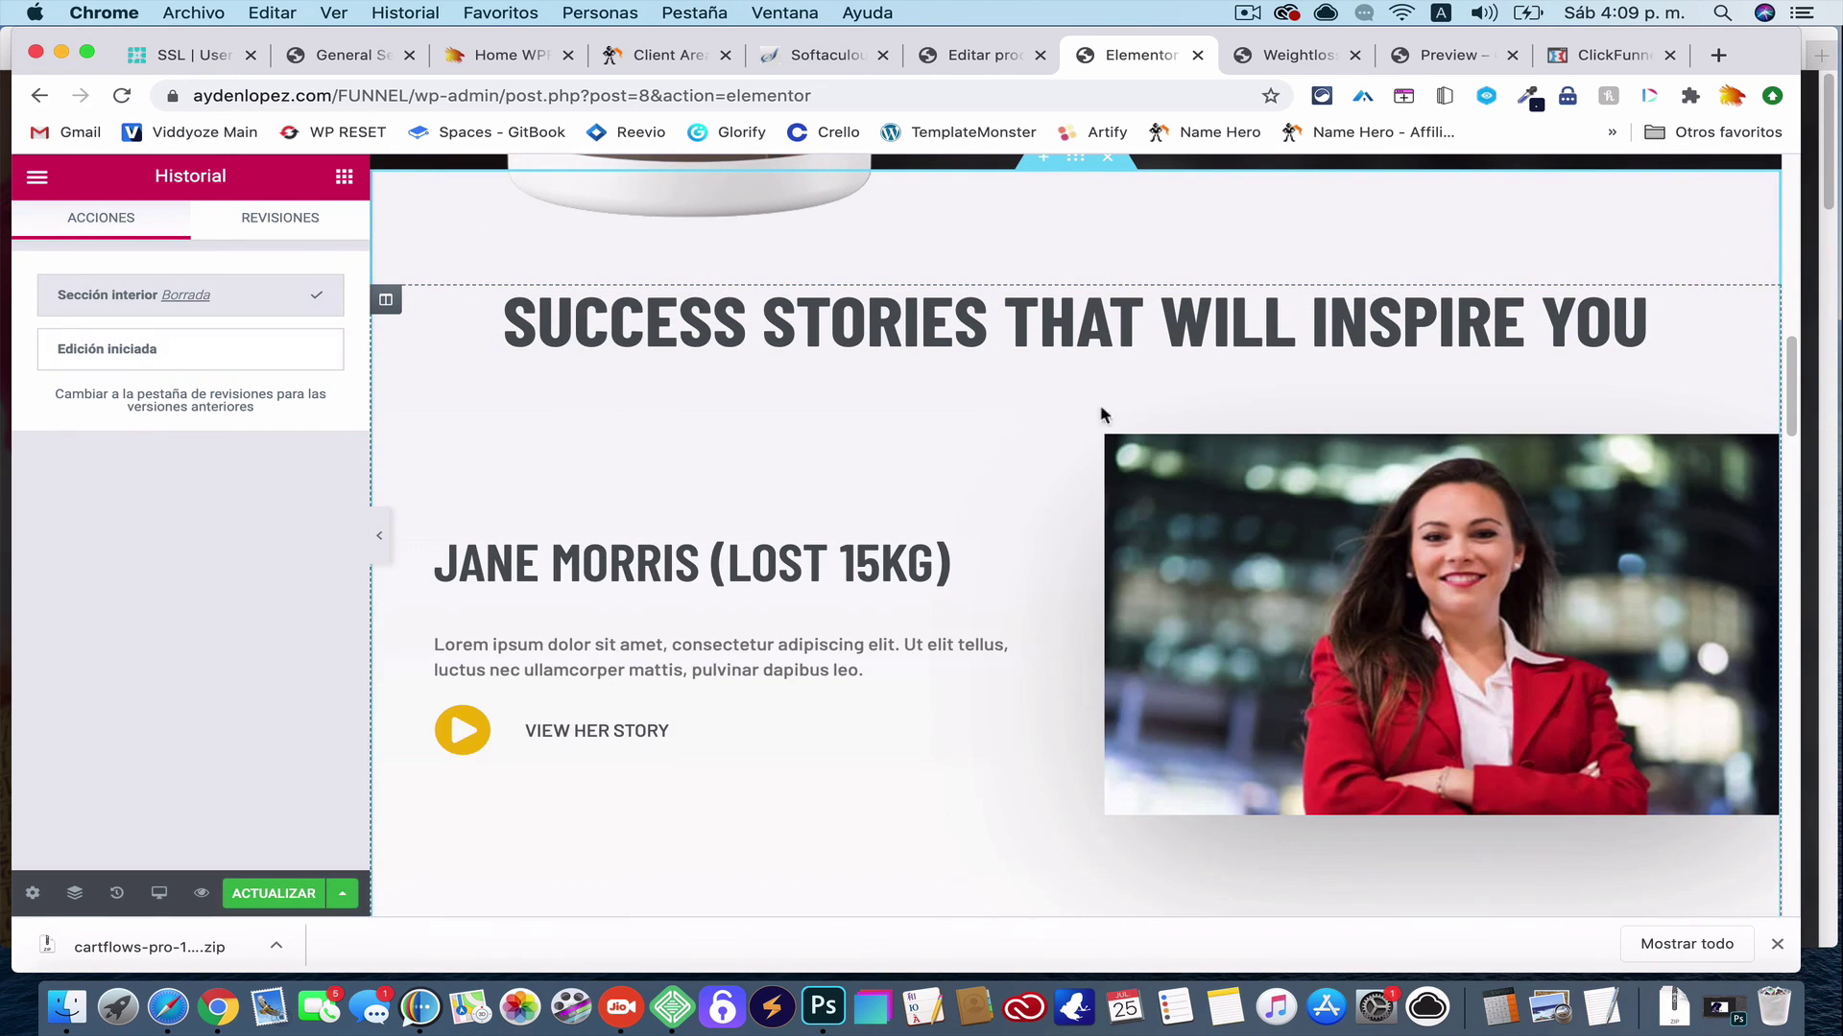
click(1108, 158)
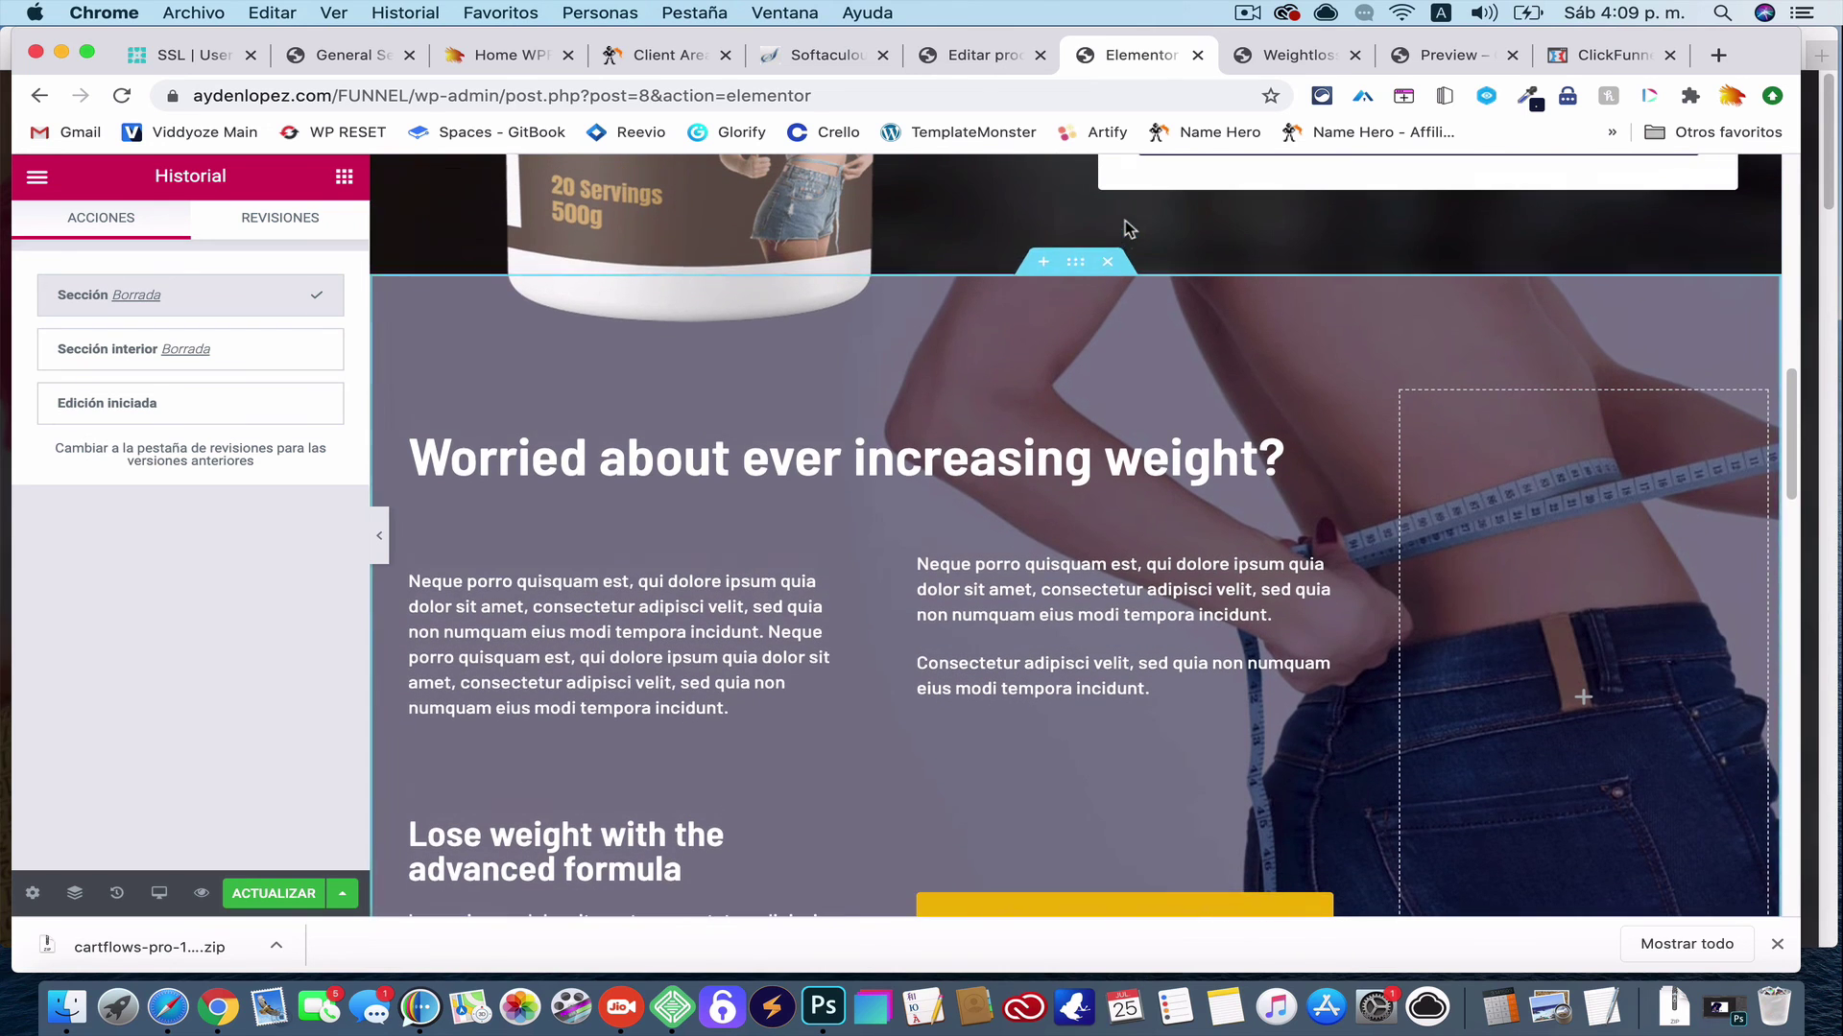
click(1107, 263)
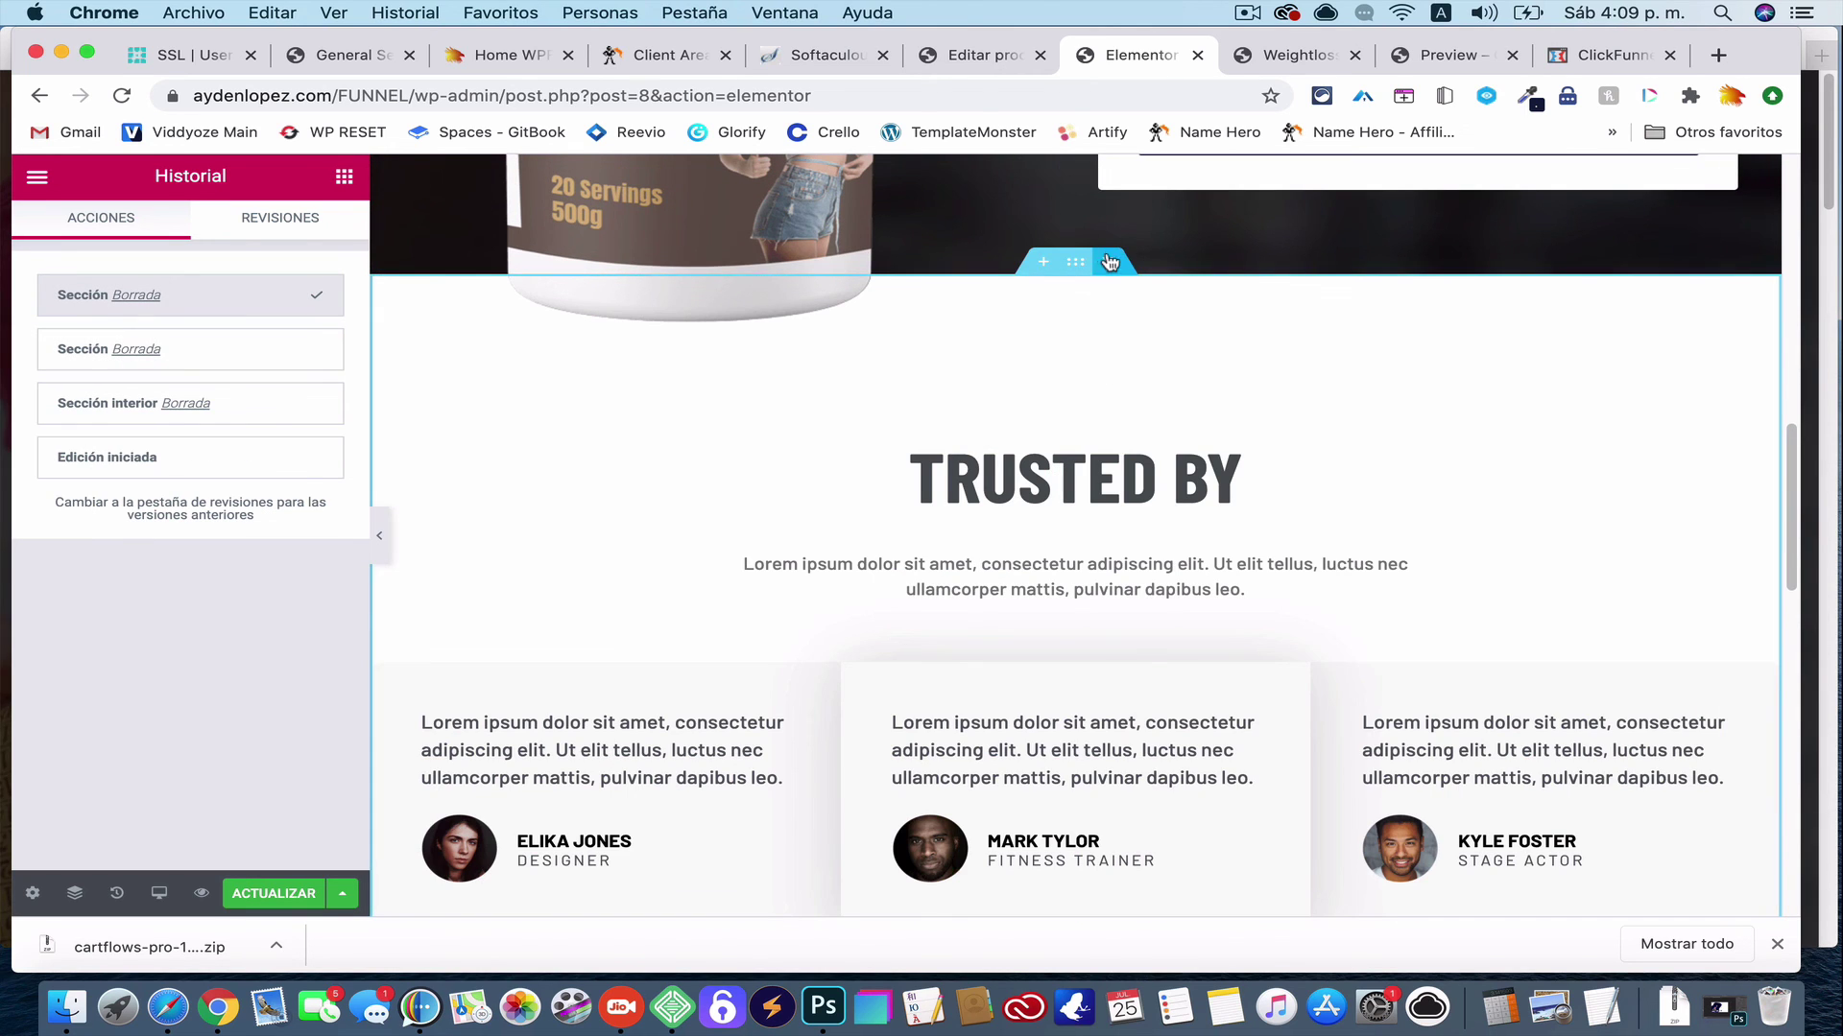
Delete the closing section with the free-sample call to action and the Trusted By testimonials section
scroll(1118, 384, down, 10)
scroll(1123, 394, up, 6)
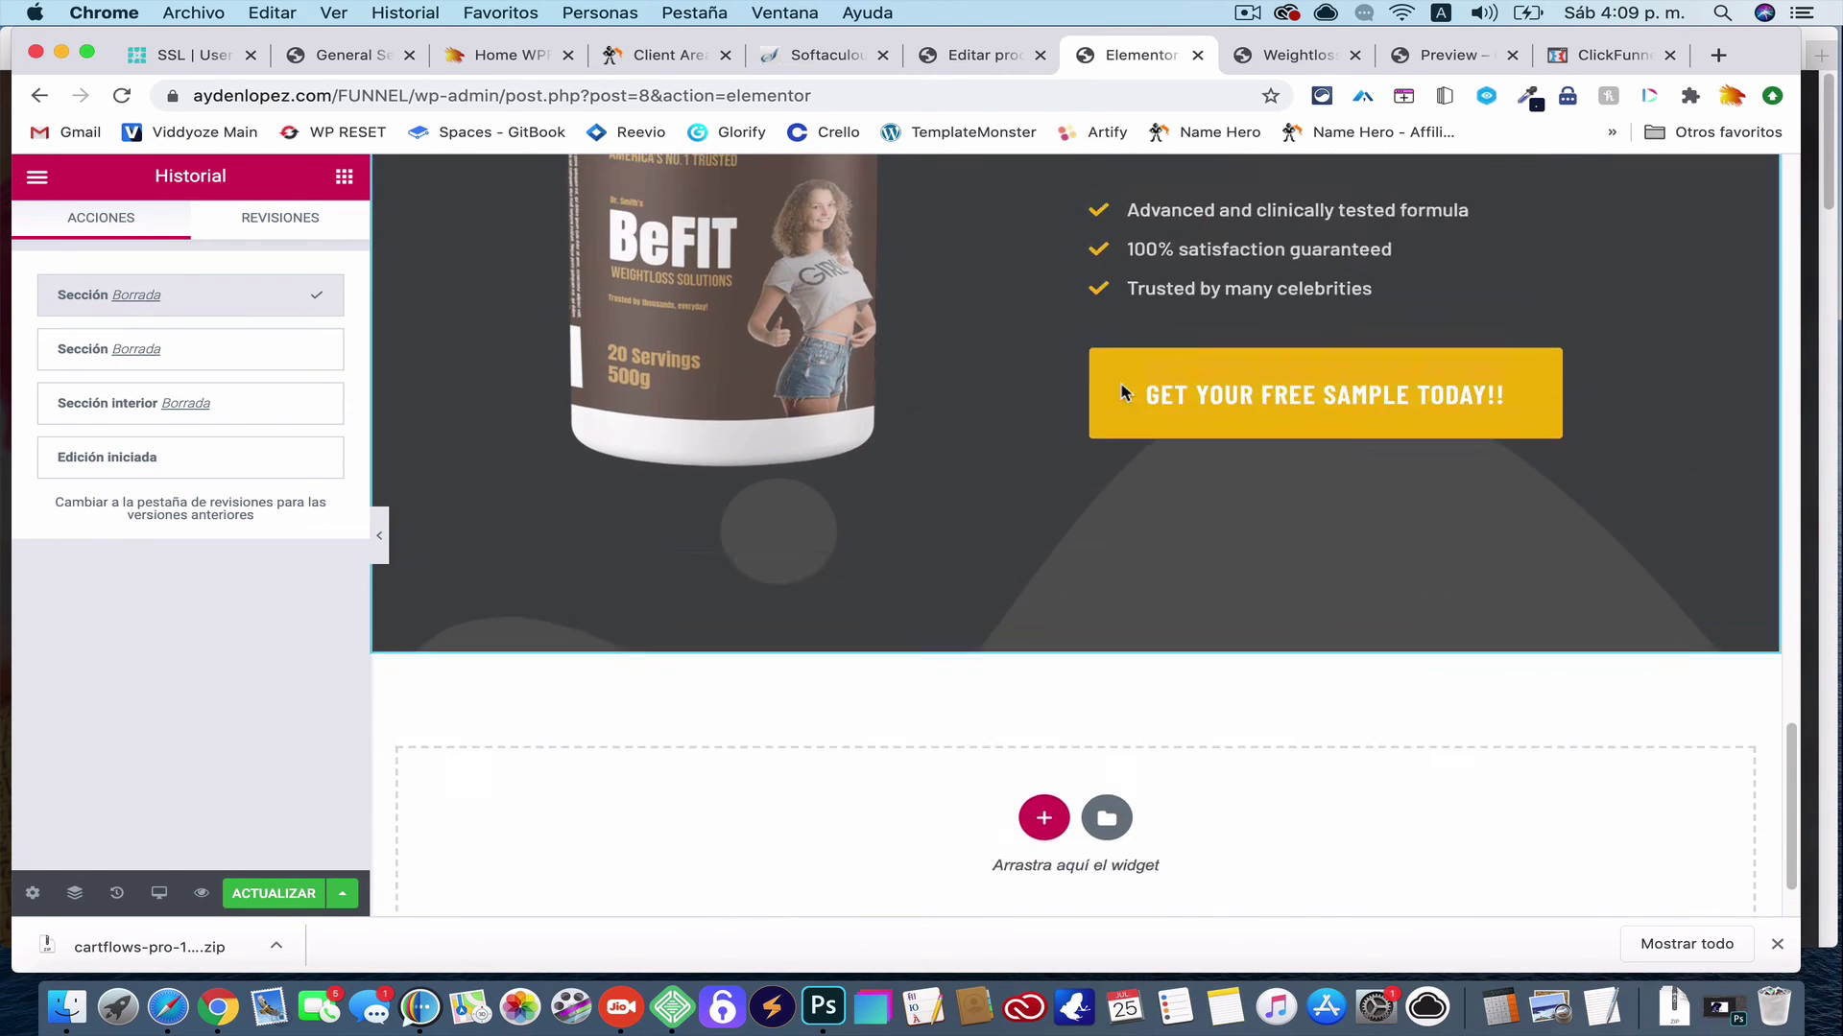
click(1108, 369)
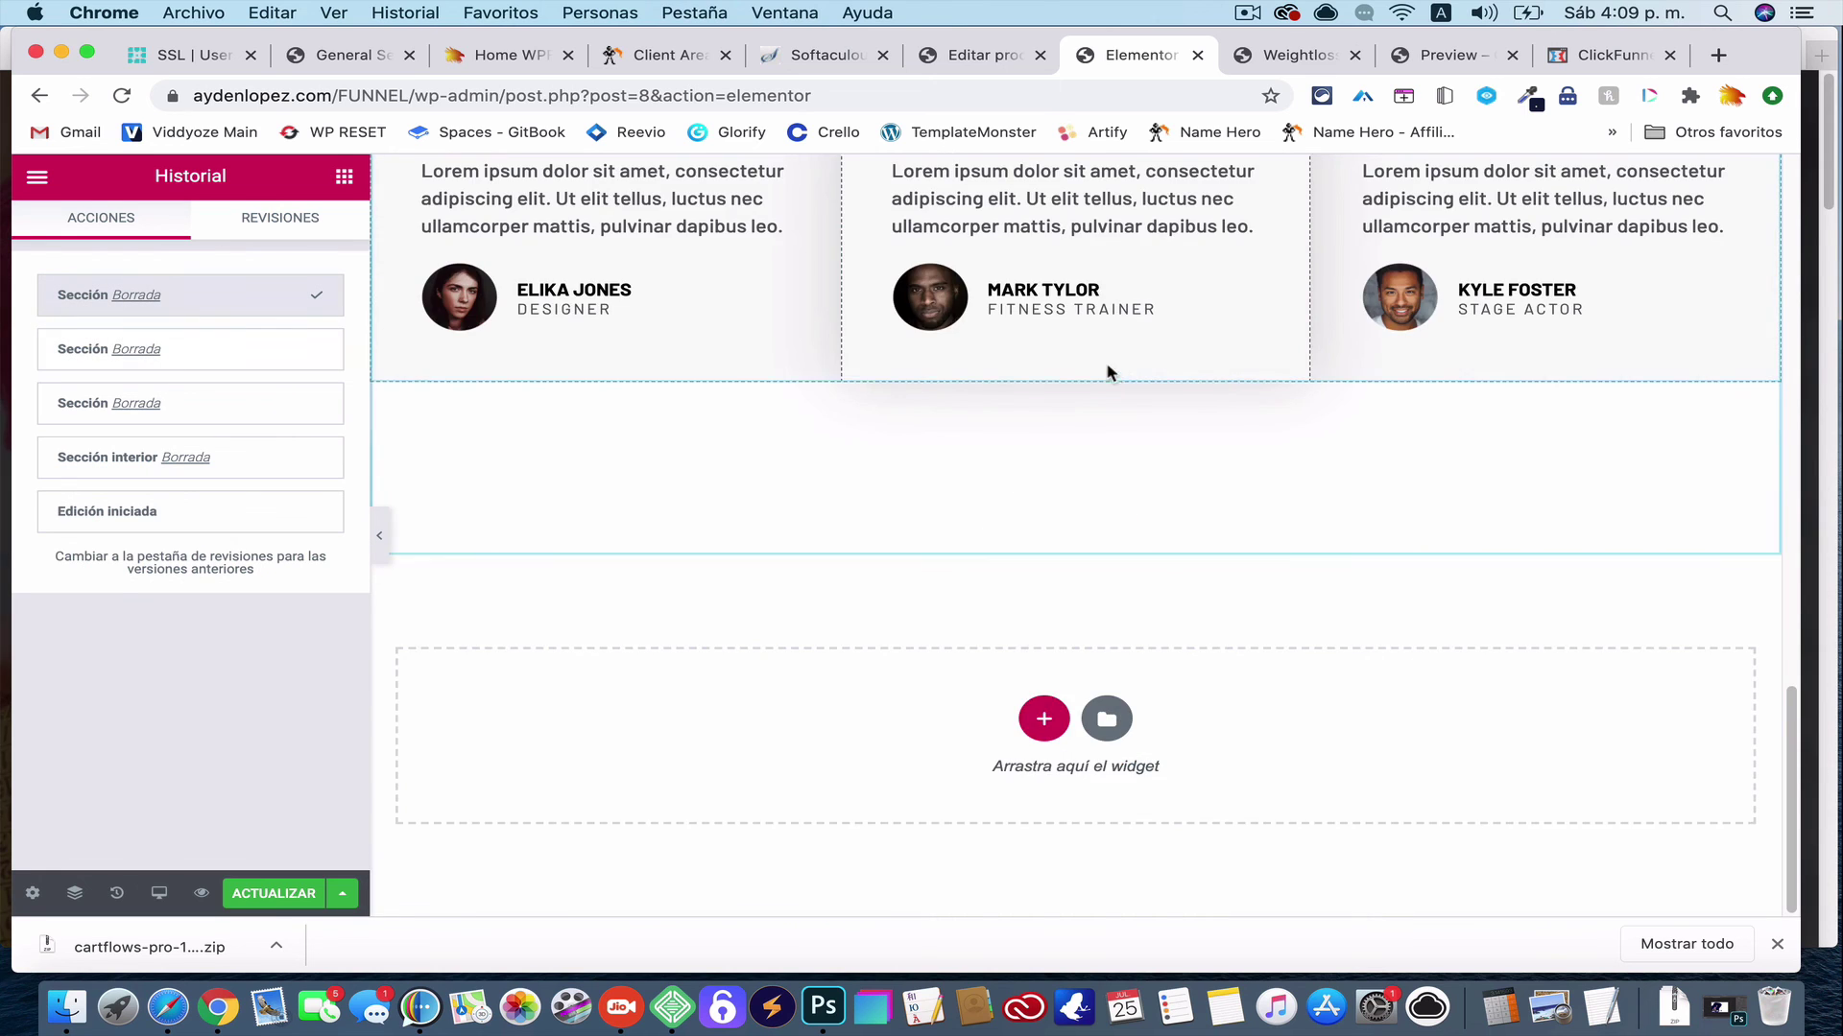
scroll(1094, 364, up, 15)
scroll(1091, 355, down, 20)
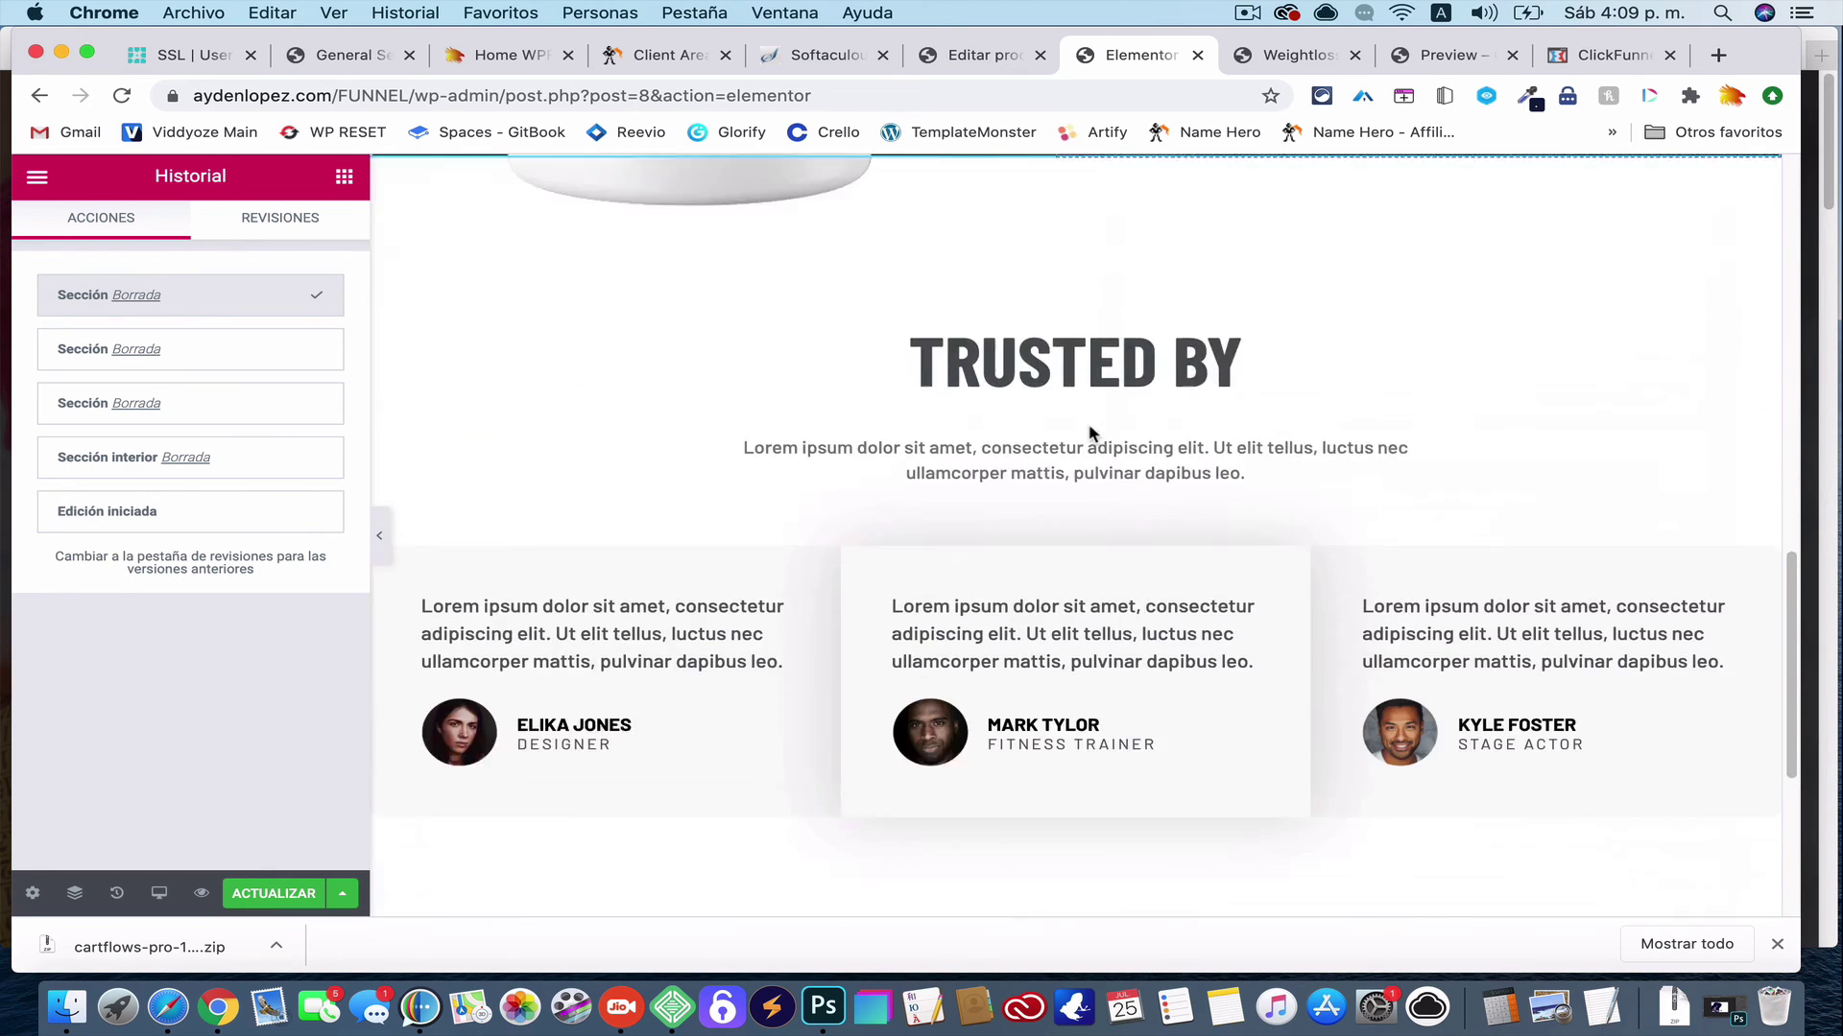
scroll(1092, 351, up, 8)
scroll(1091, 346, down, 1)
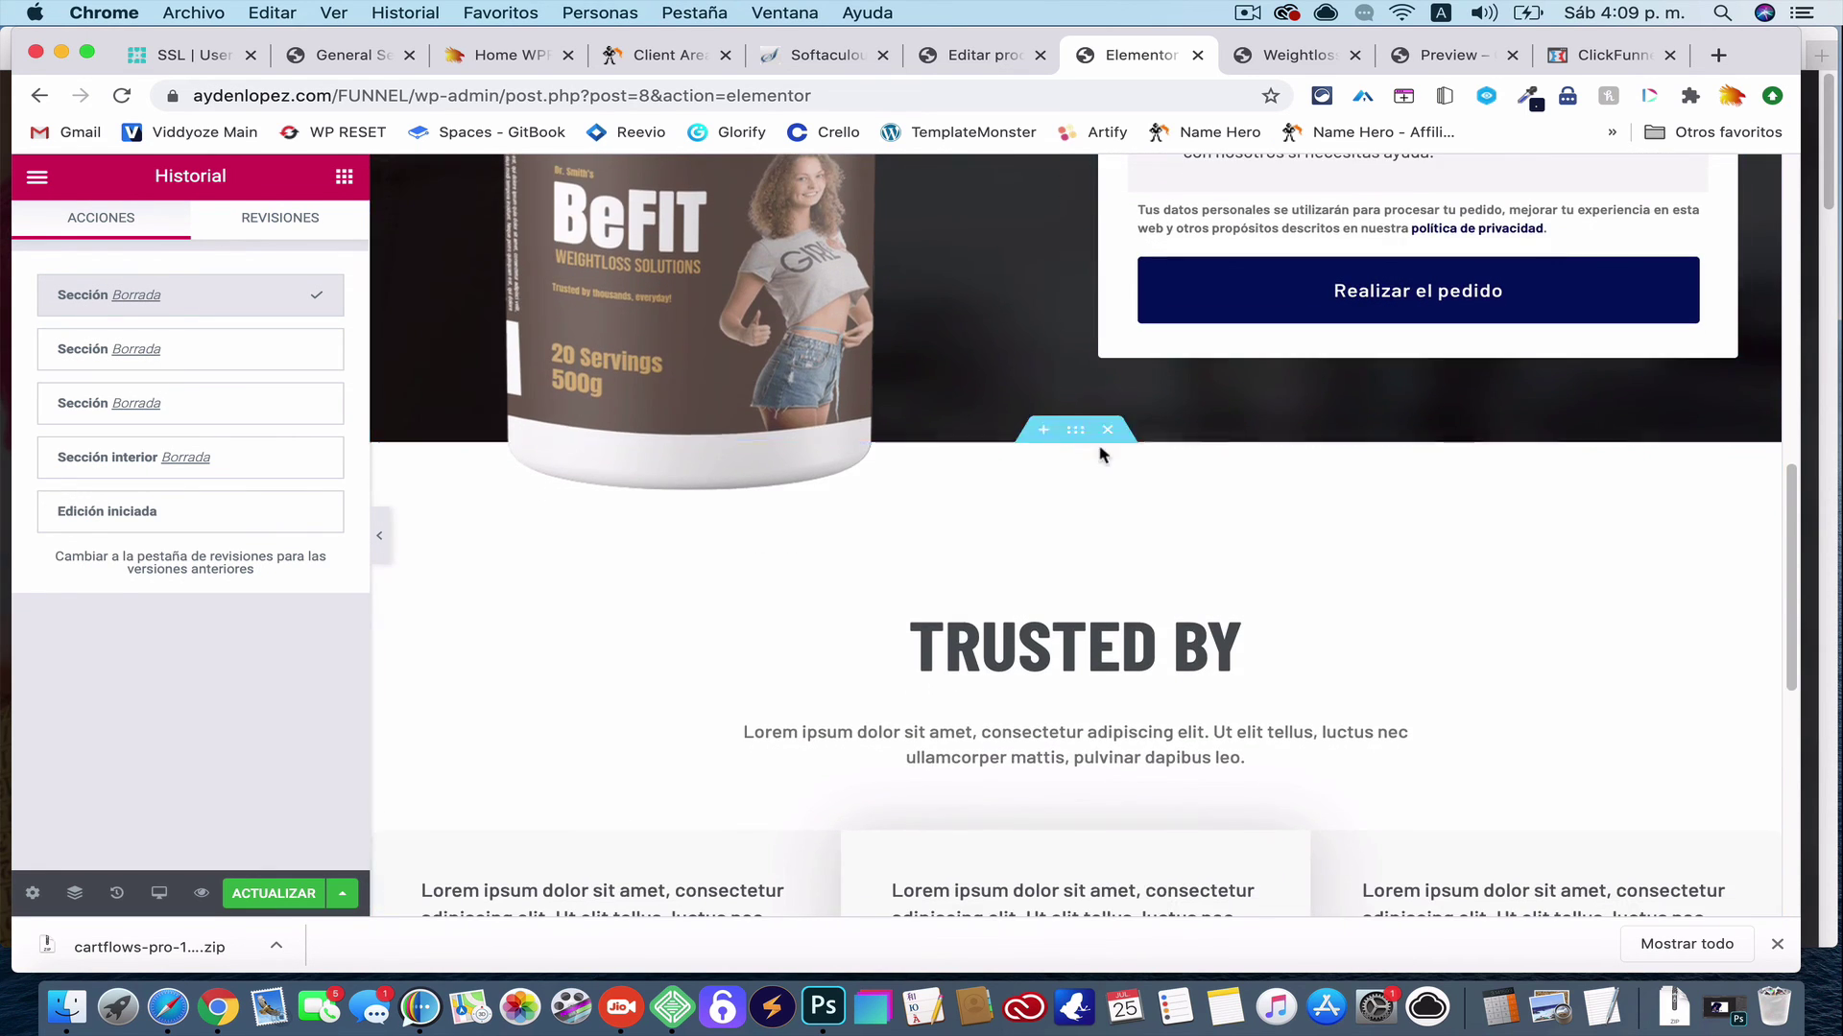
click(1102, 442)
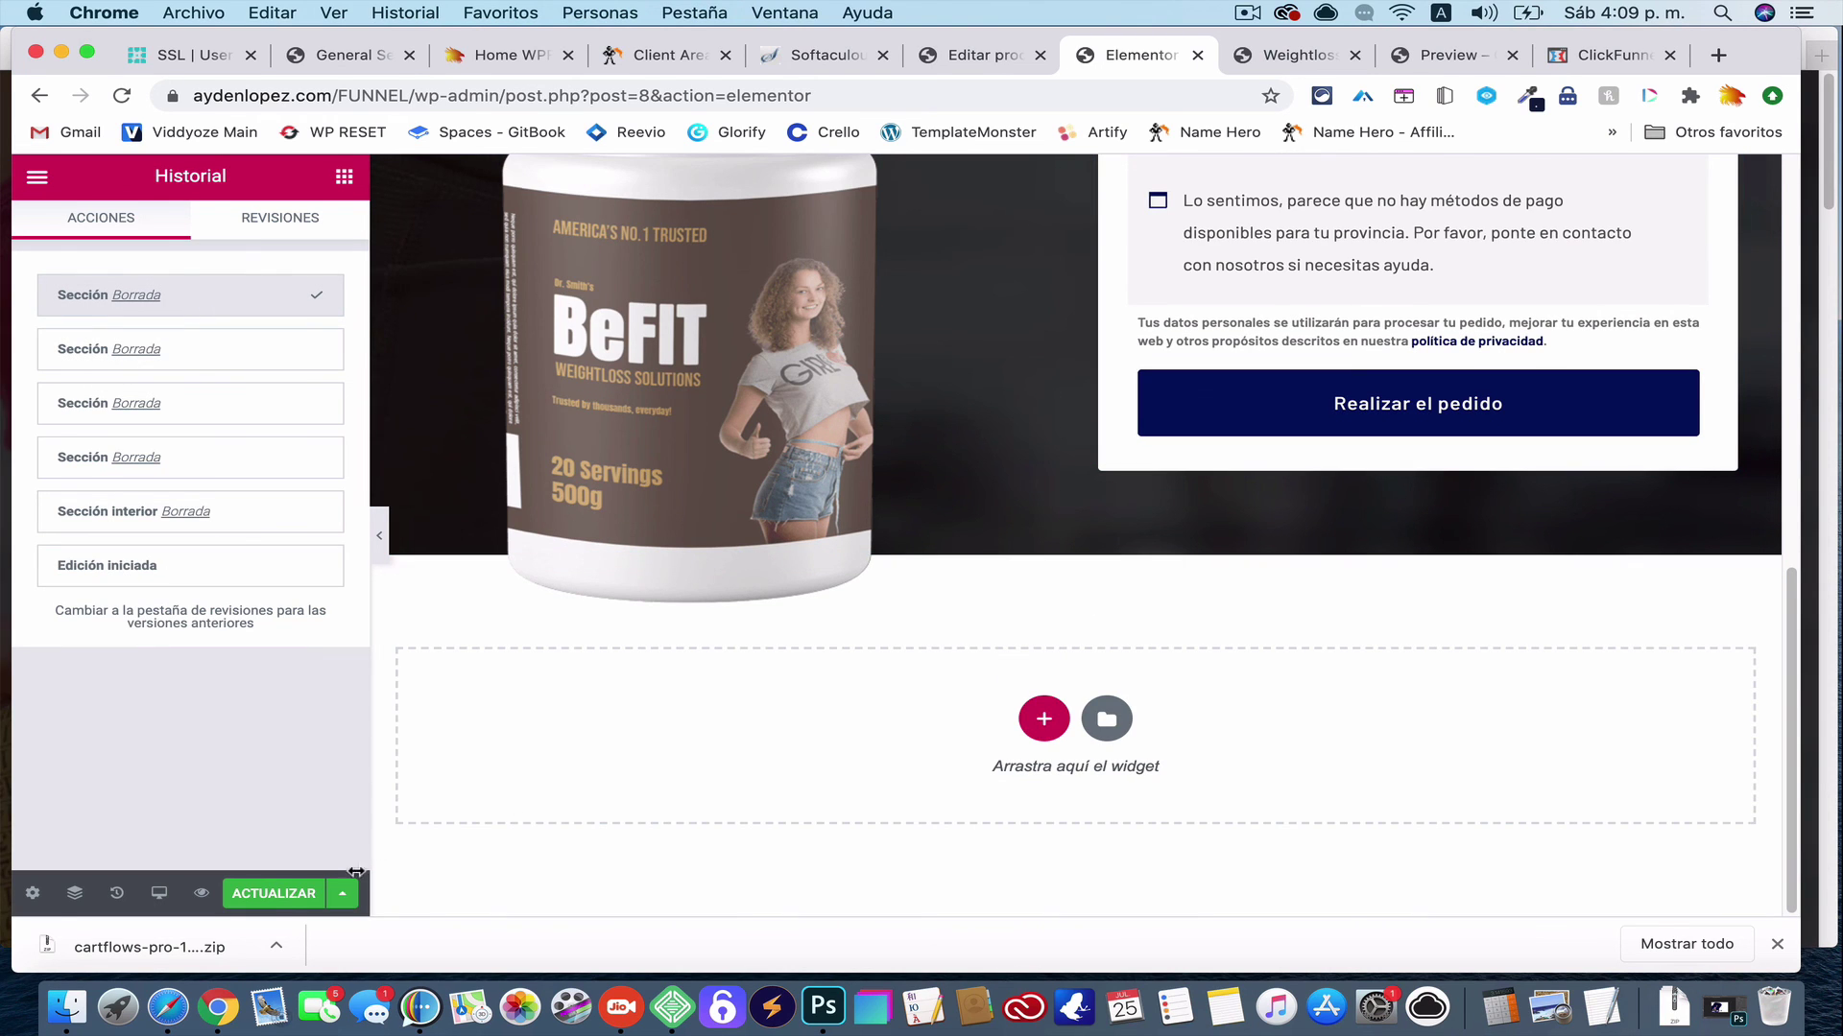
Update the checkout page in Elementor and check the shortened version in Safari, returning to the Chrome editor
click(274, 894)
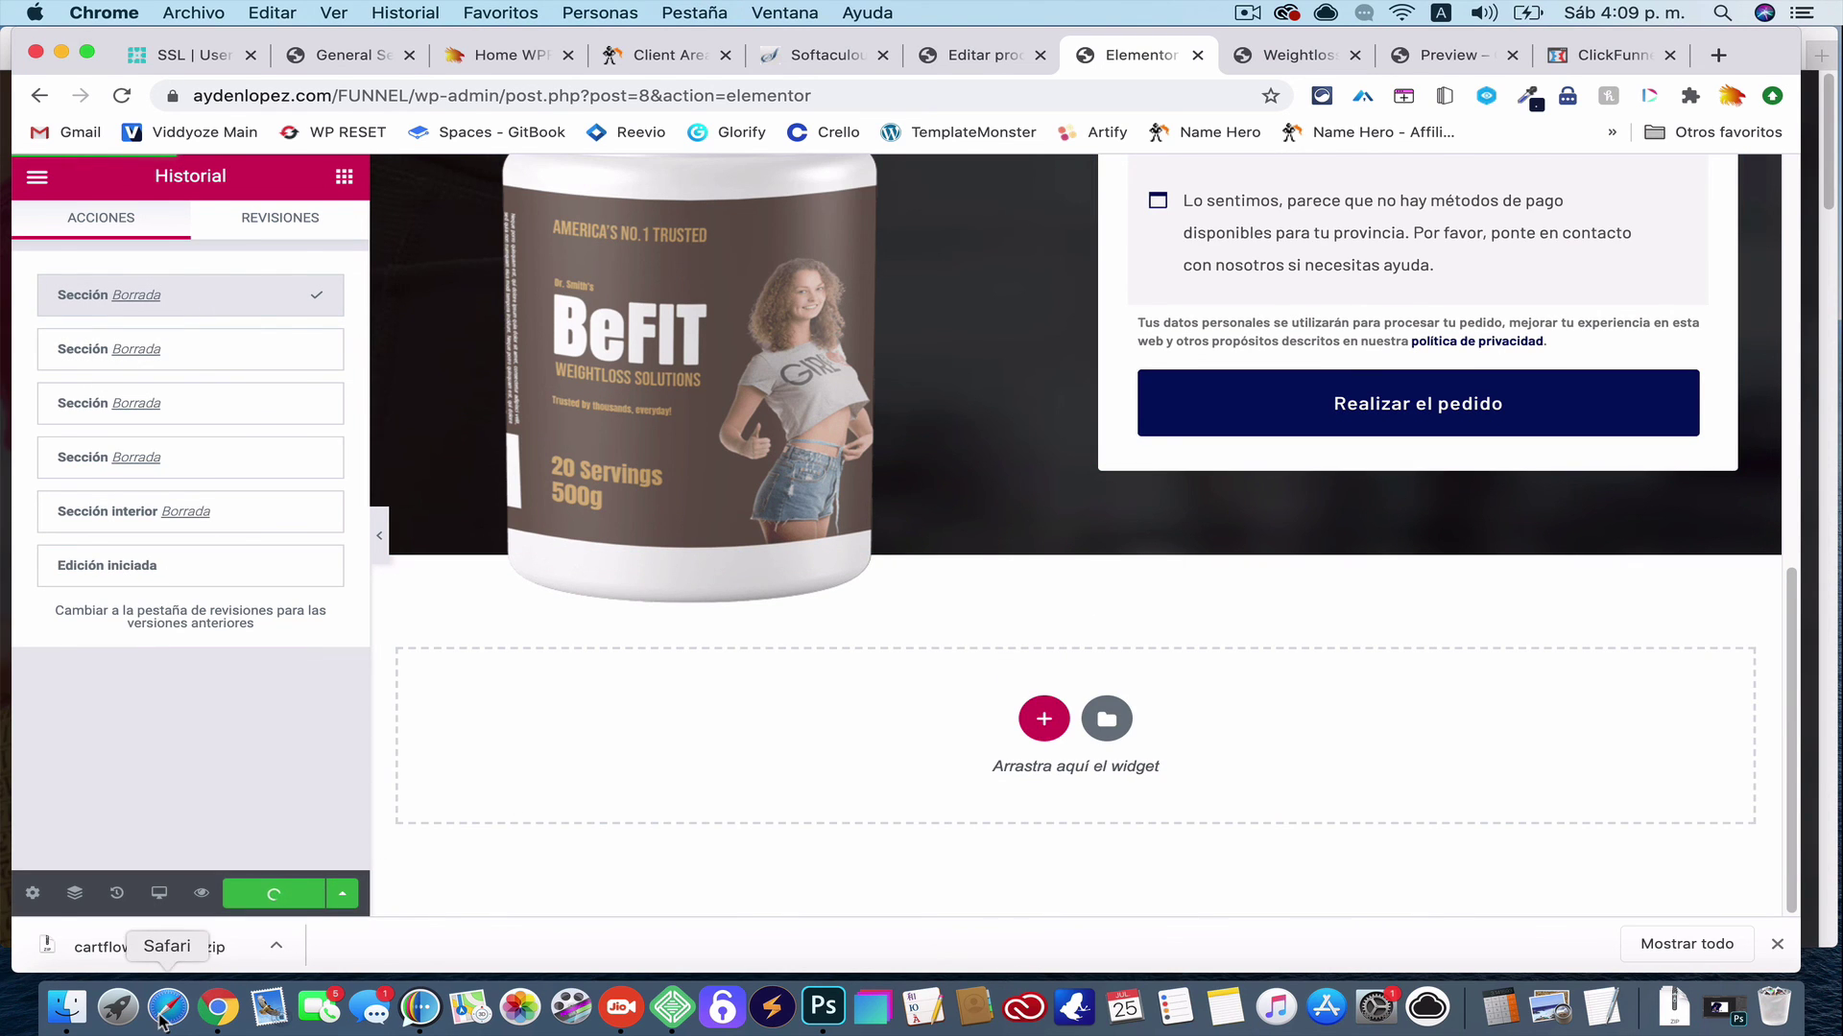
click(168, 1008)
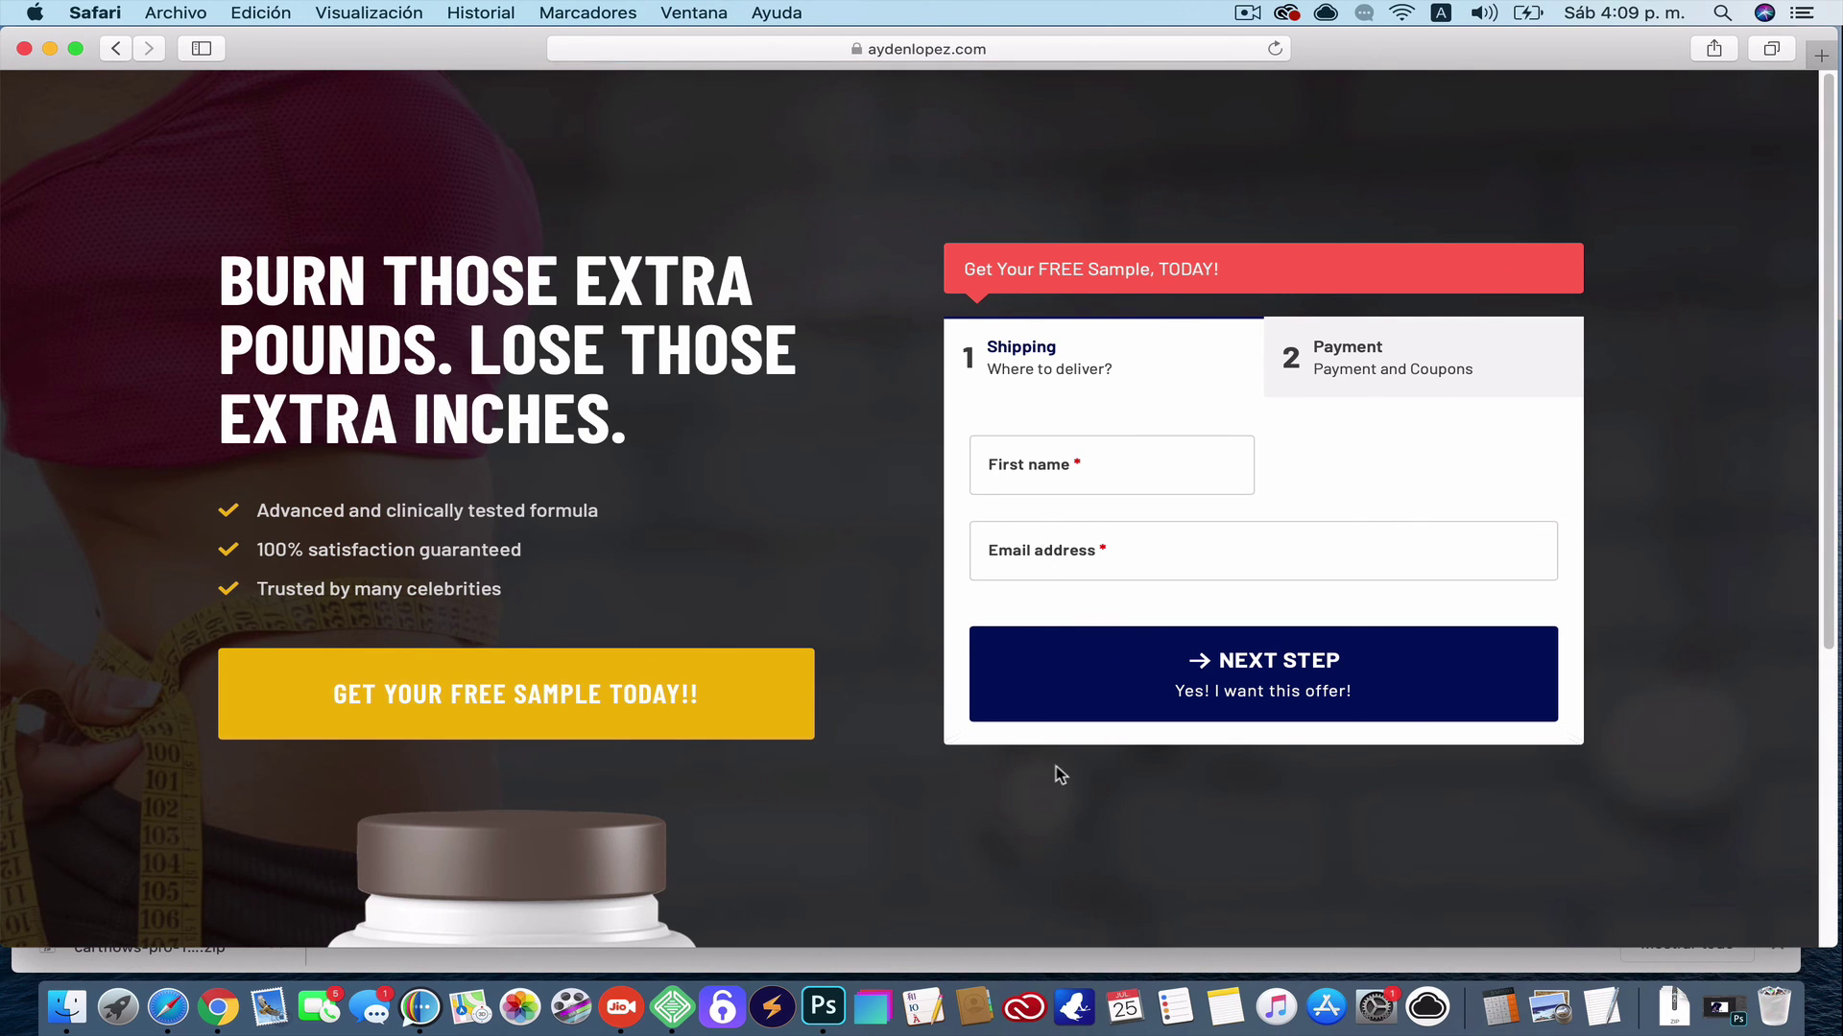
scroll(1056, 766, down, 5)
scroll(1056, 766, up, 5)
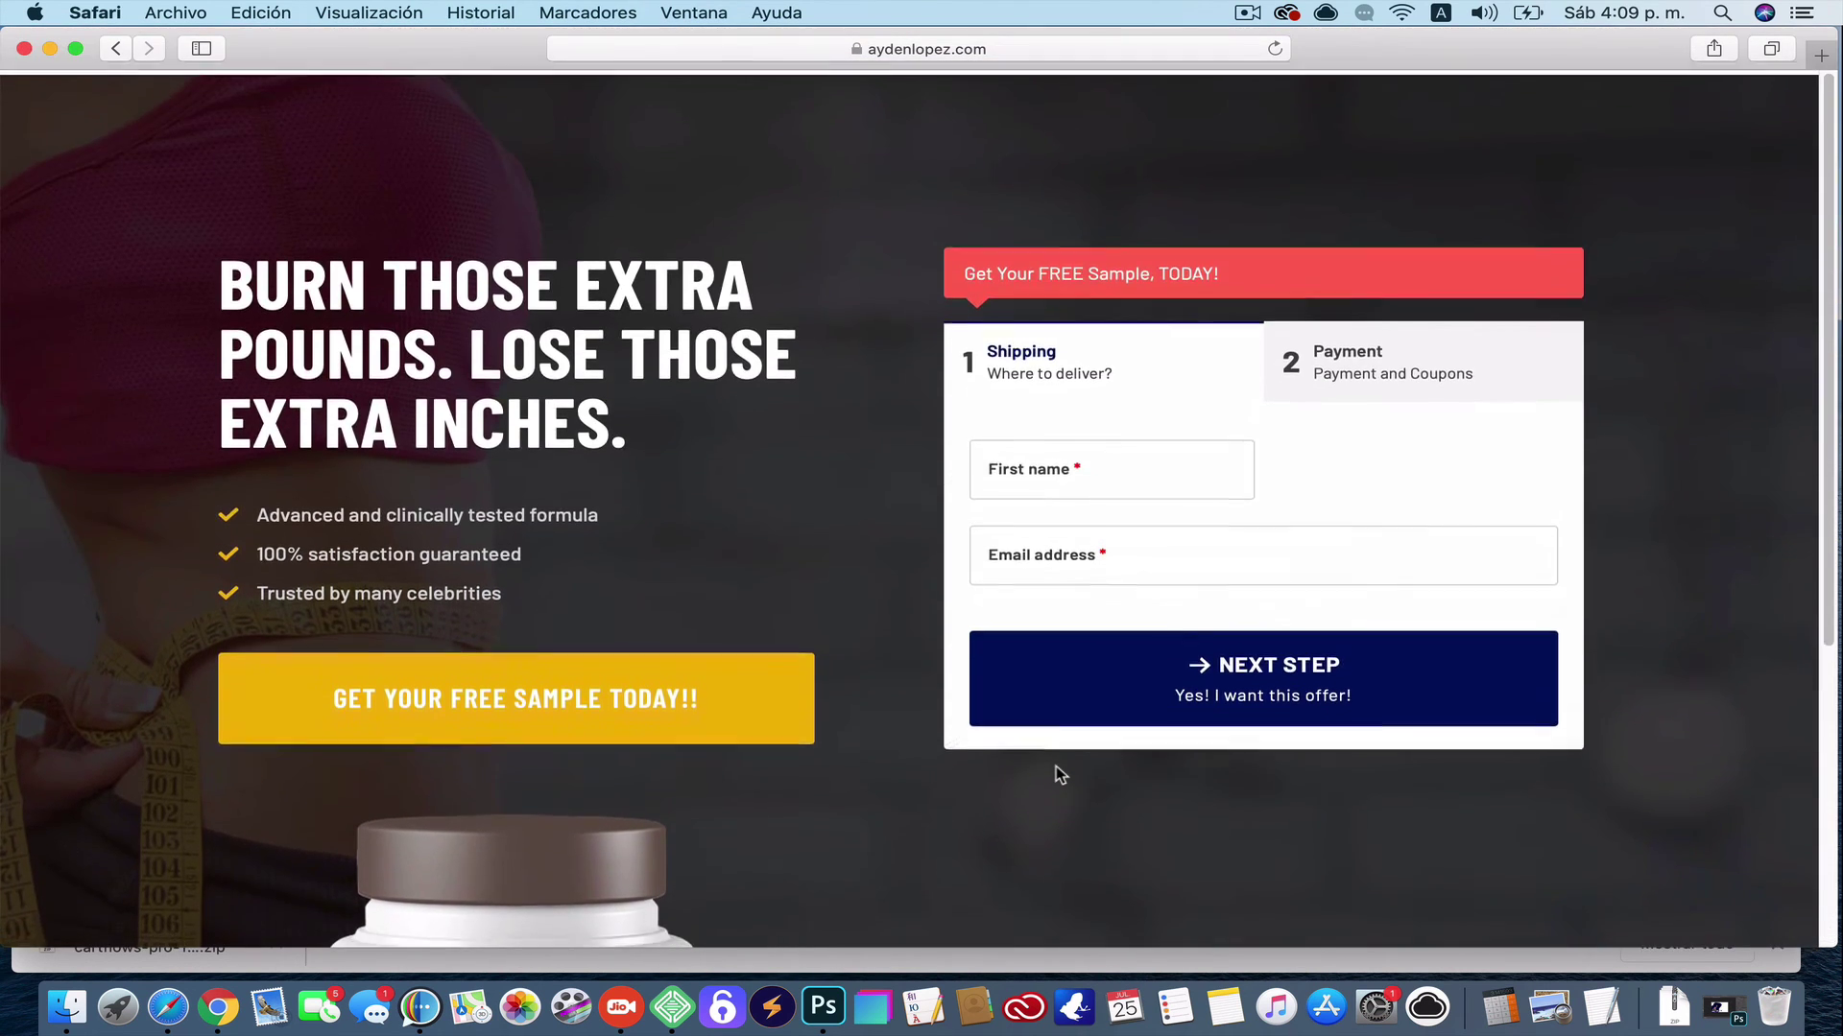
scroll(1056, 766, down, 5)
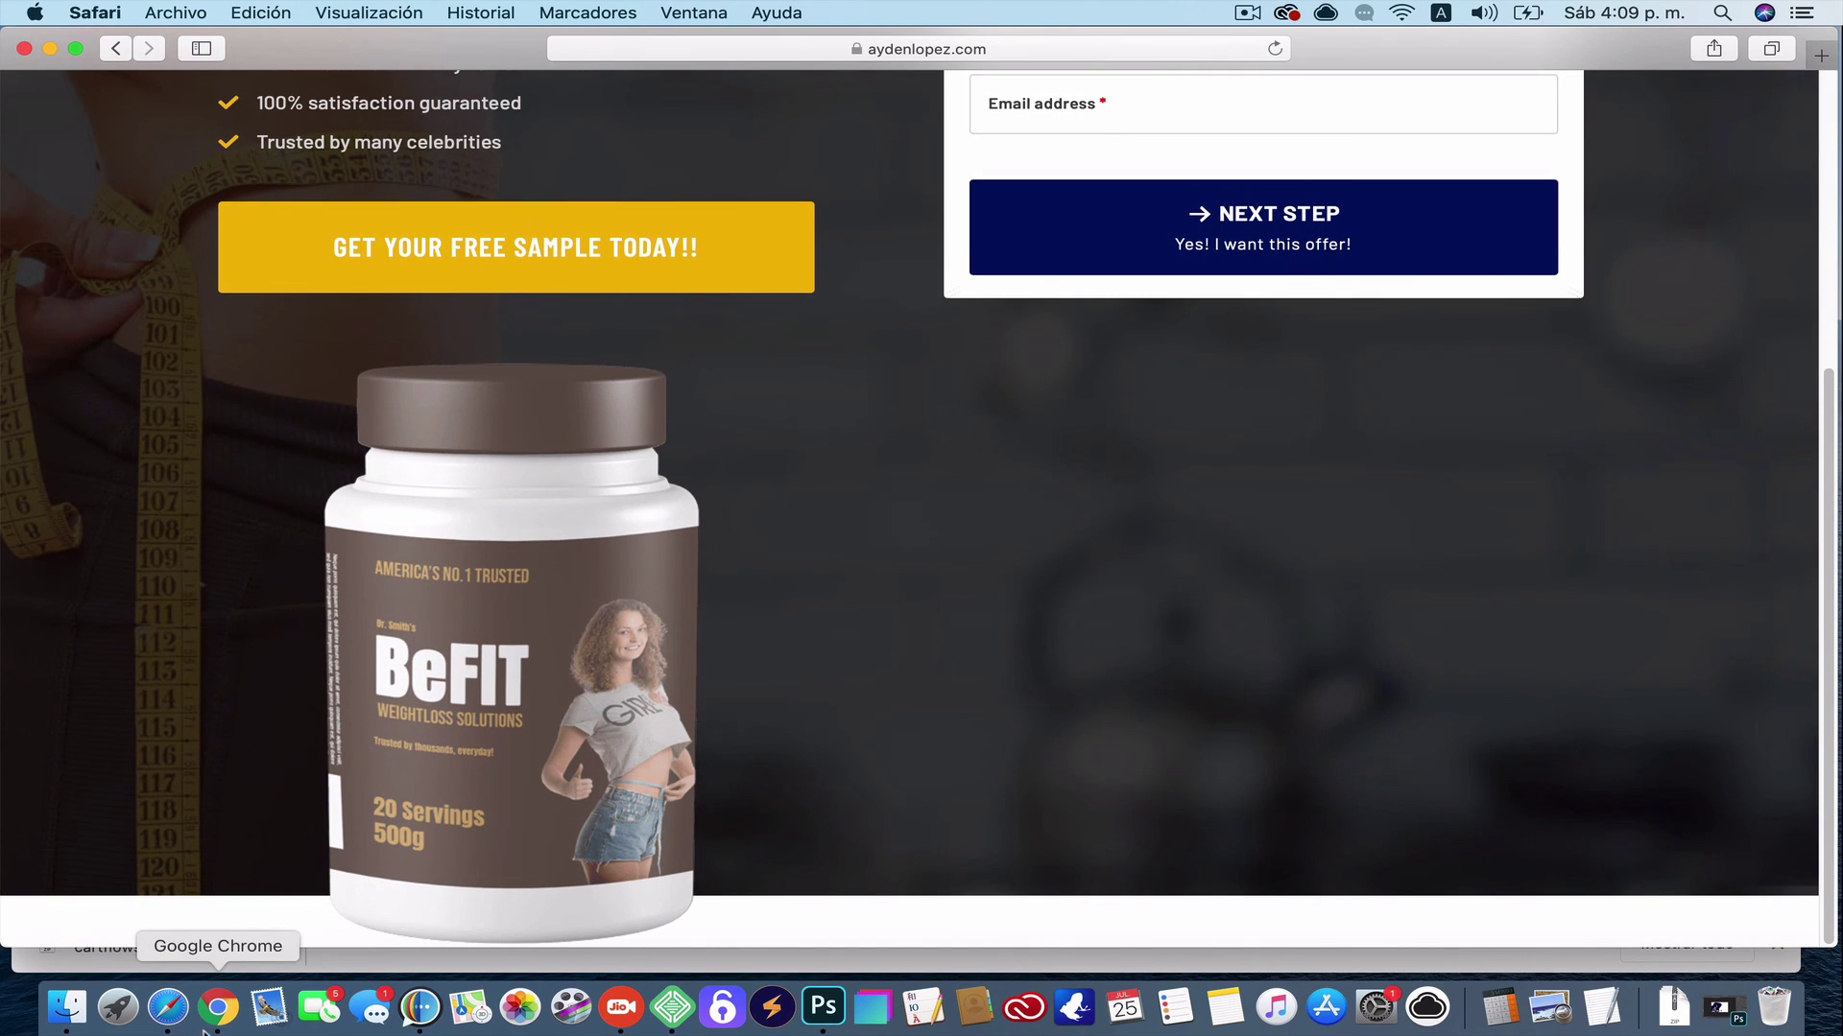
click(221, 1010)
scroll(715, 696, up, 10)
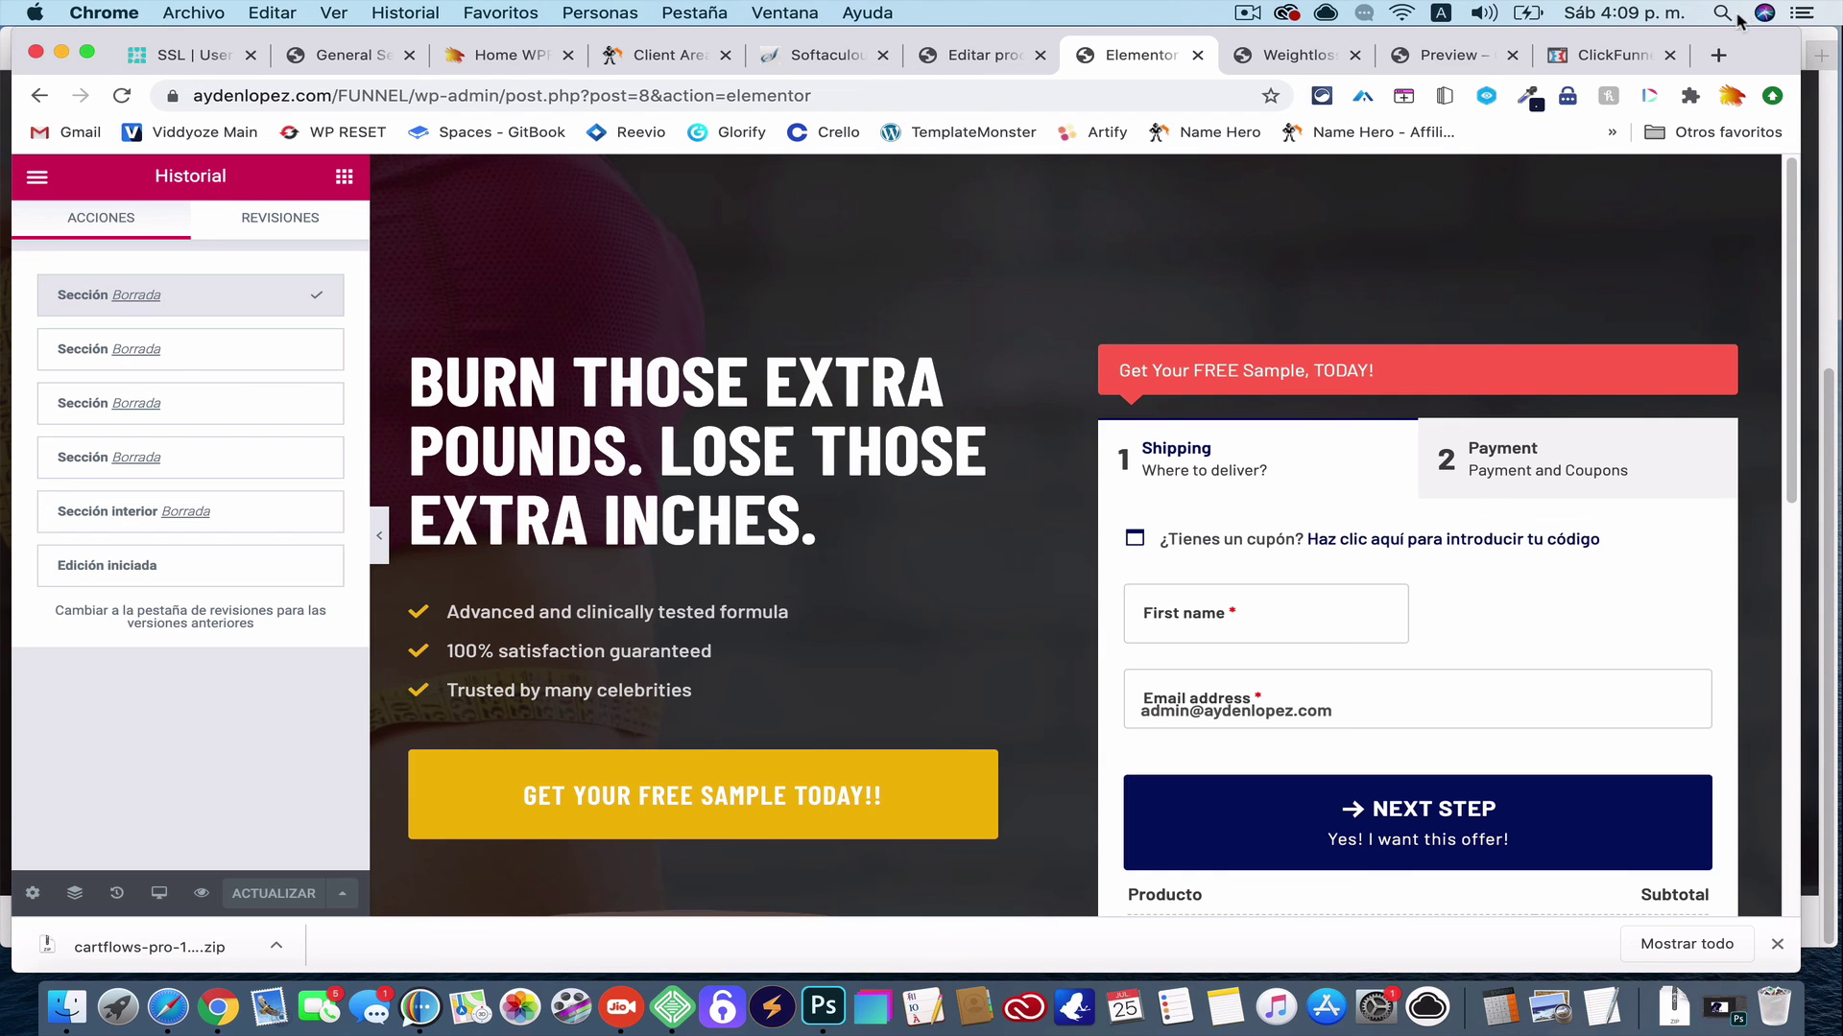
Review the ClickFunnels sales page, including its product-selling, follow-up funnel, business-type quiz and testimonial sections
click(1617, 59)
scroll(1298, 545, down, 10)
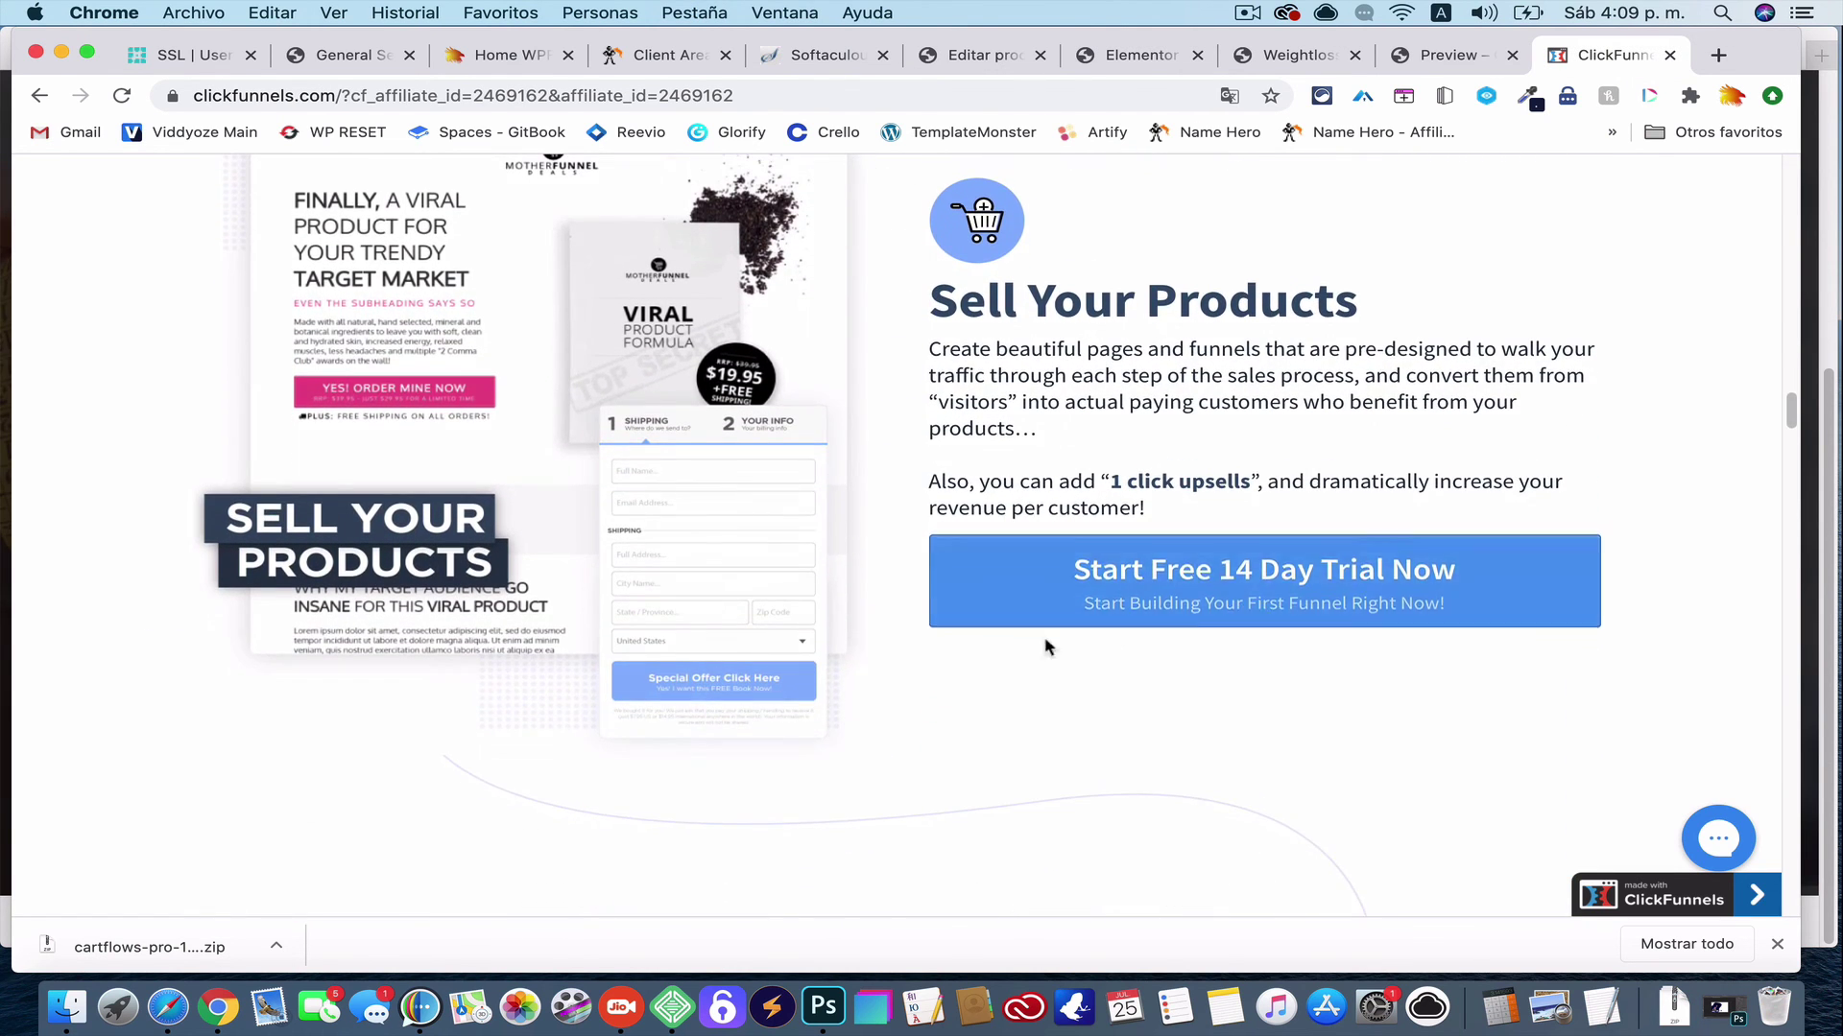
scroll(1054, 806, down, 9)
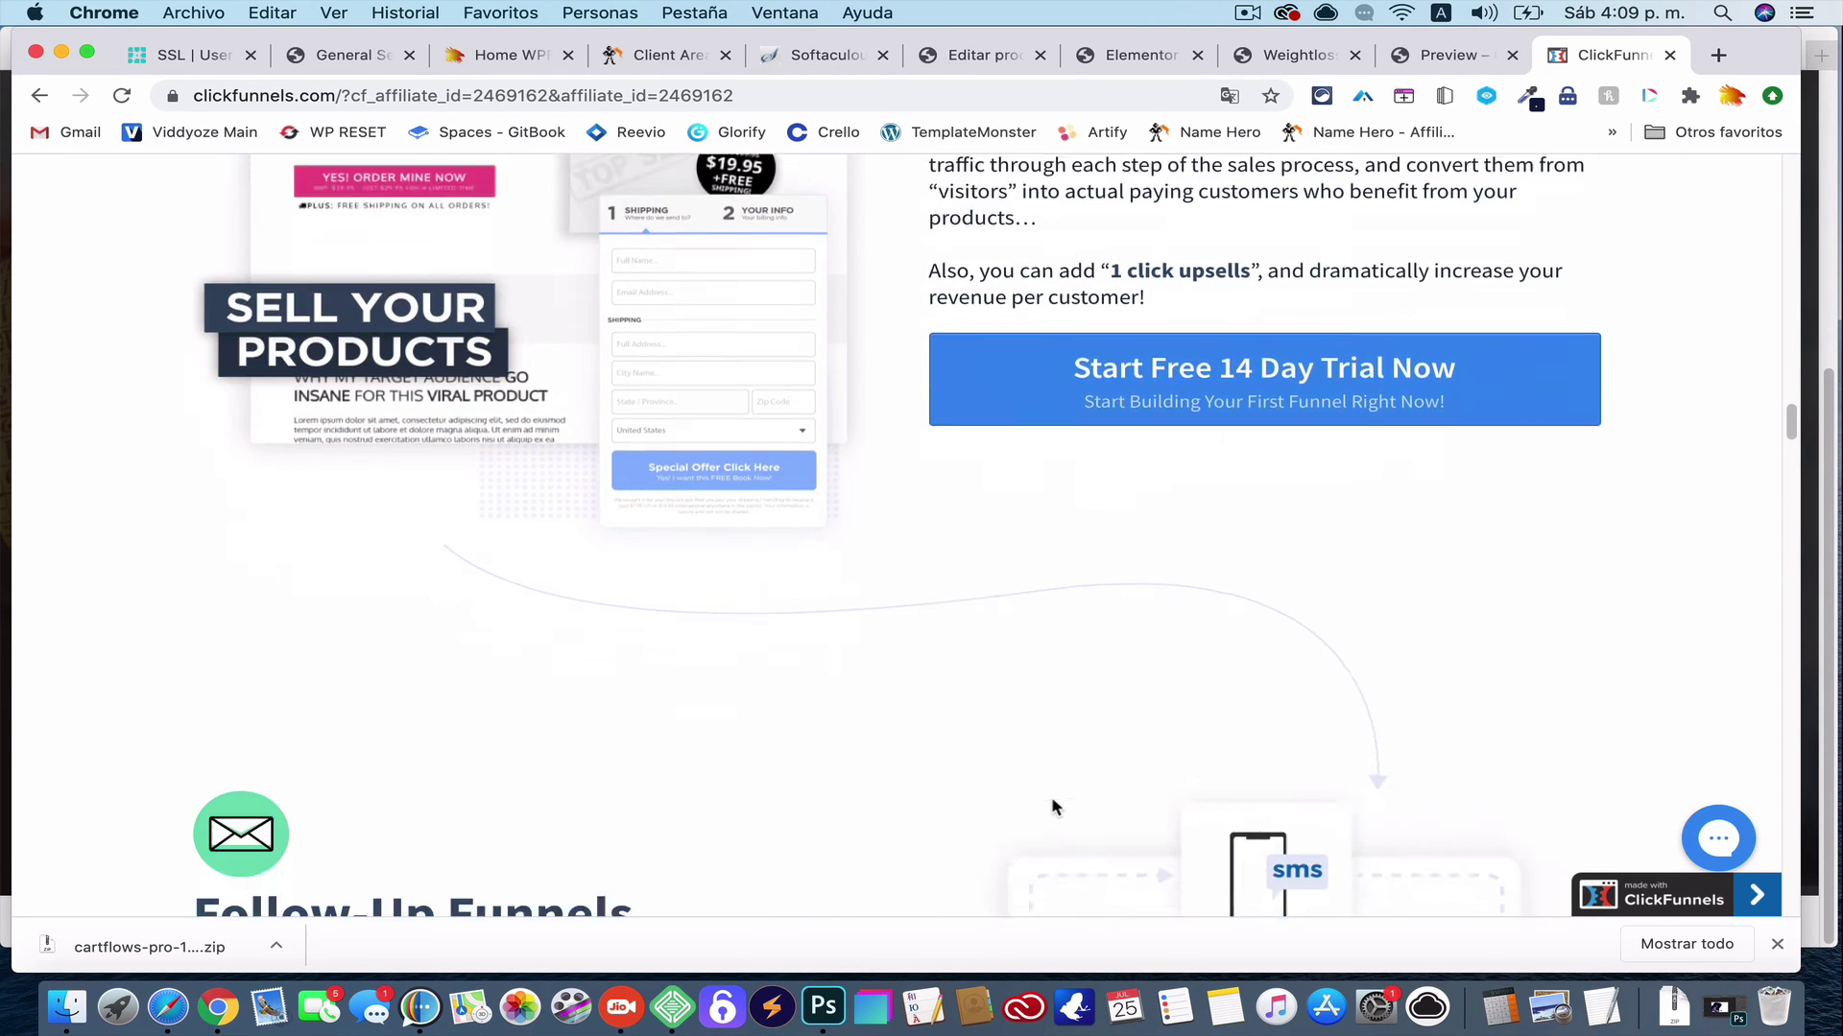
scroll(1054, 806, up, 3)
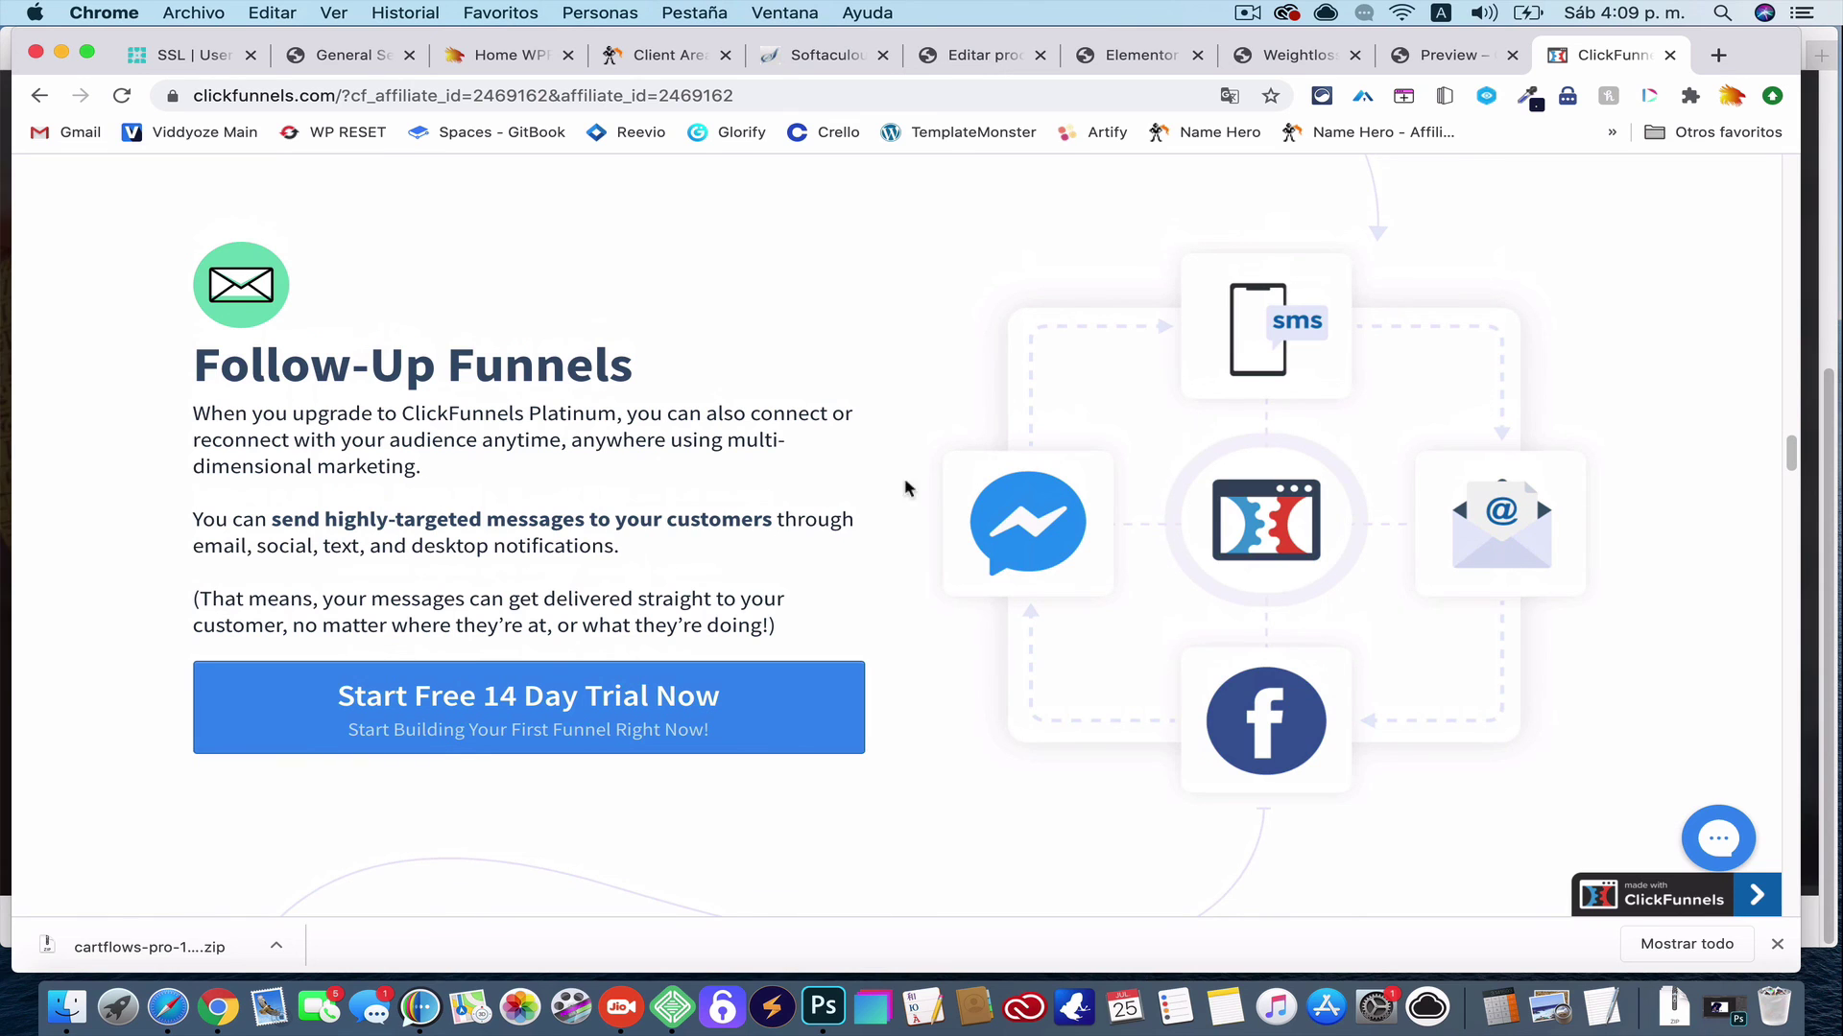
scroll(1079, 589, down, 8)
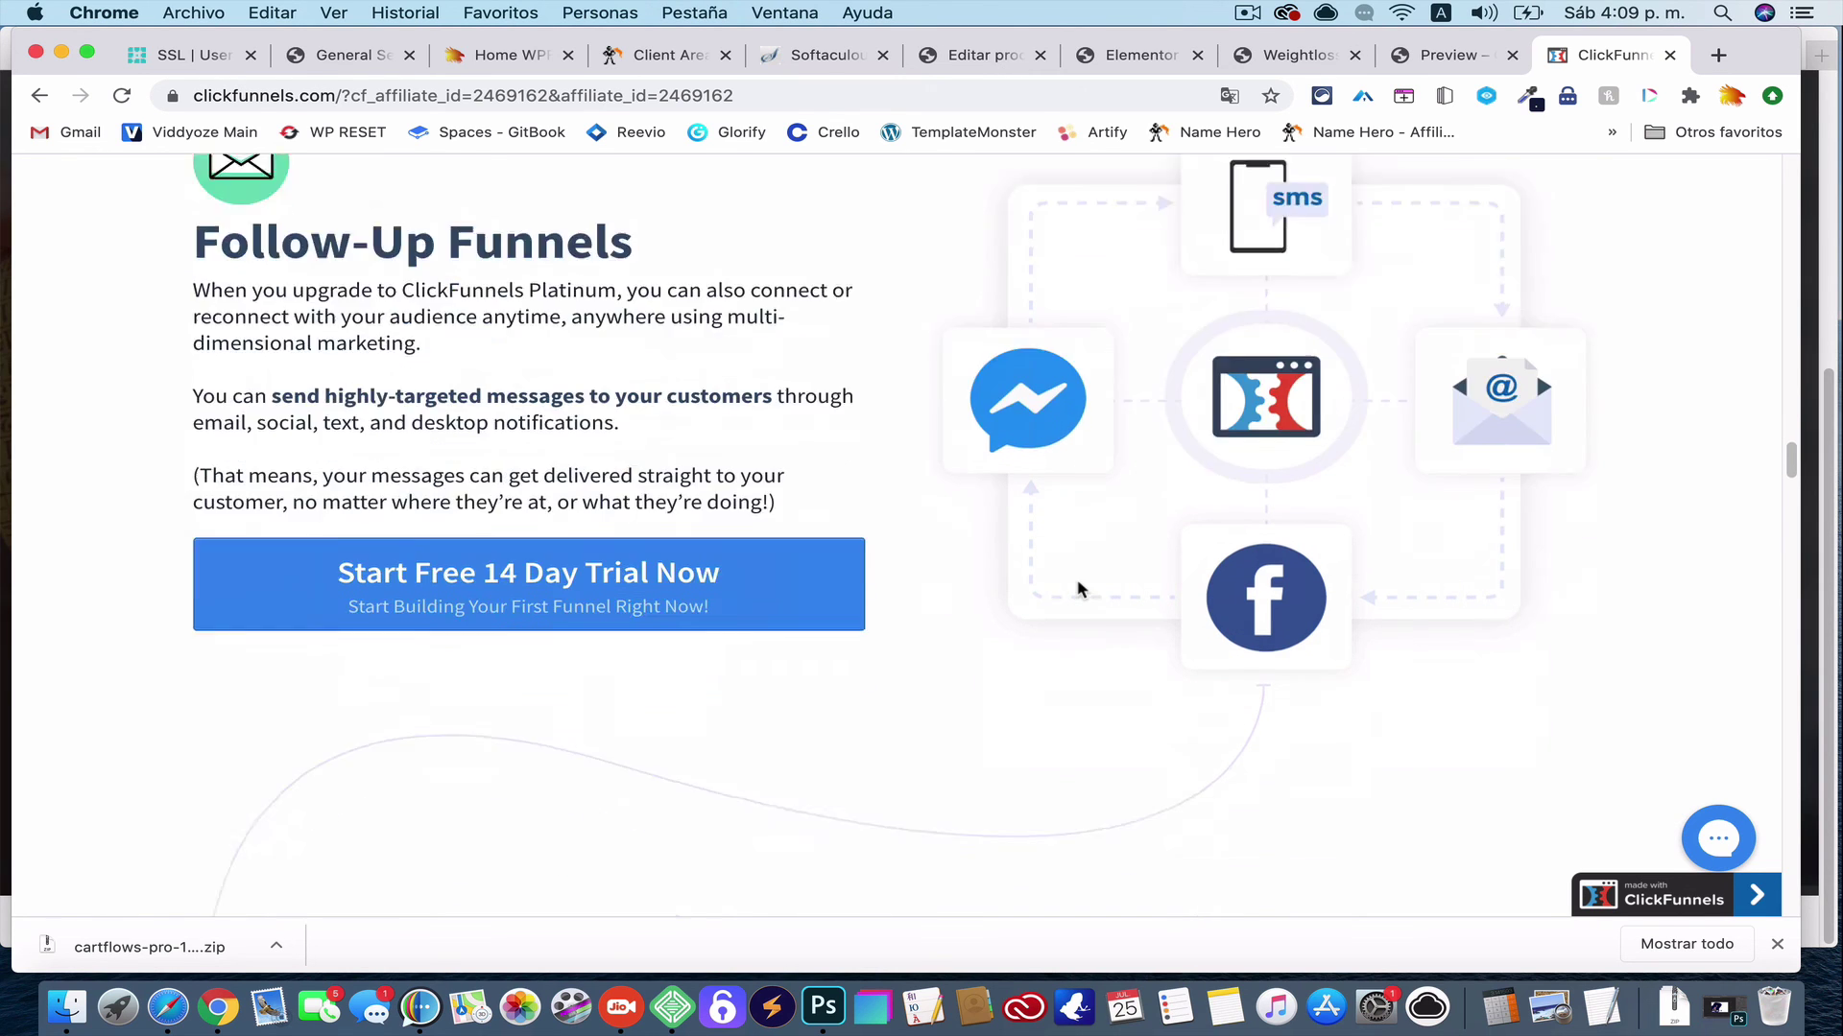
scroll(1087, 677, down, 10)
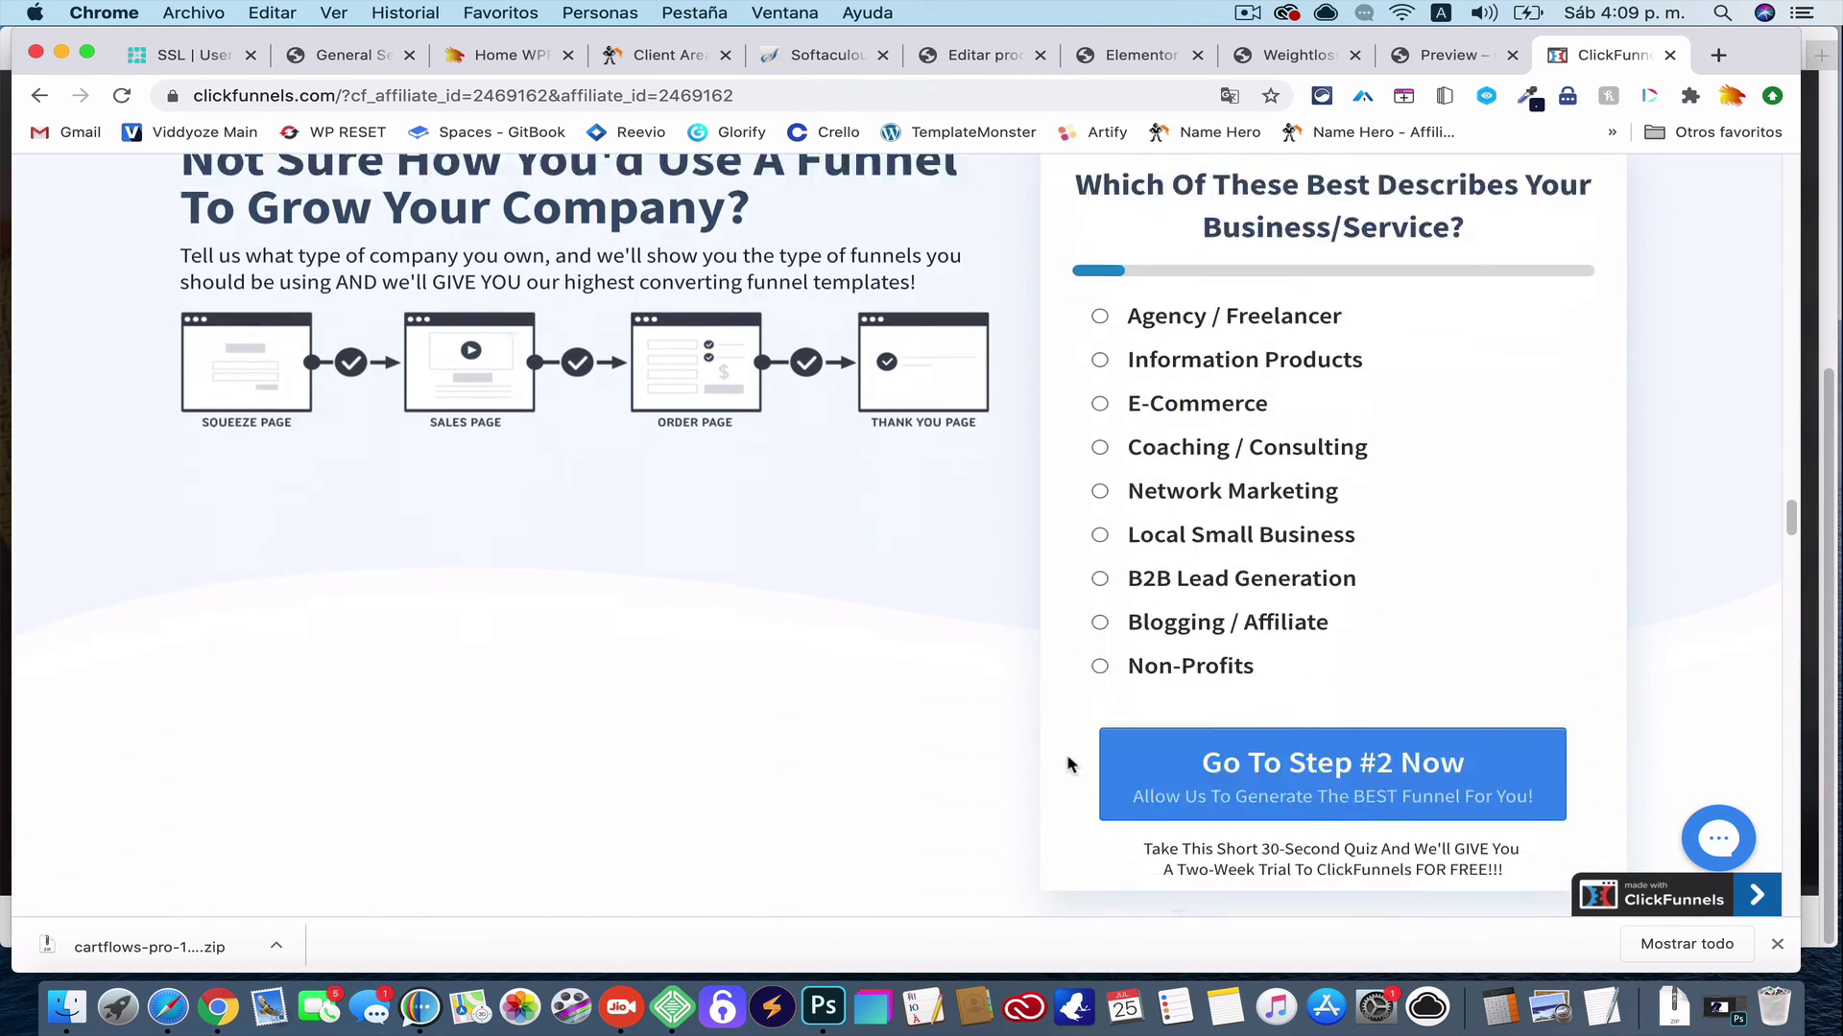
scroll(1070, 763, down, 8)
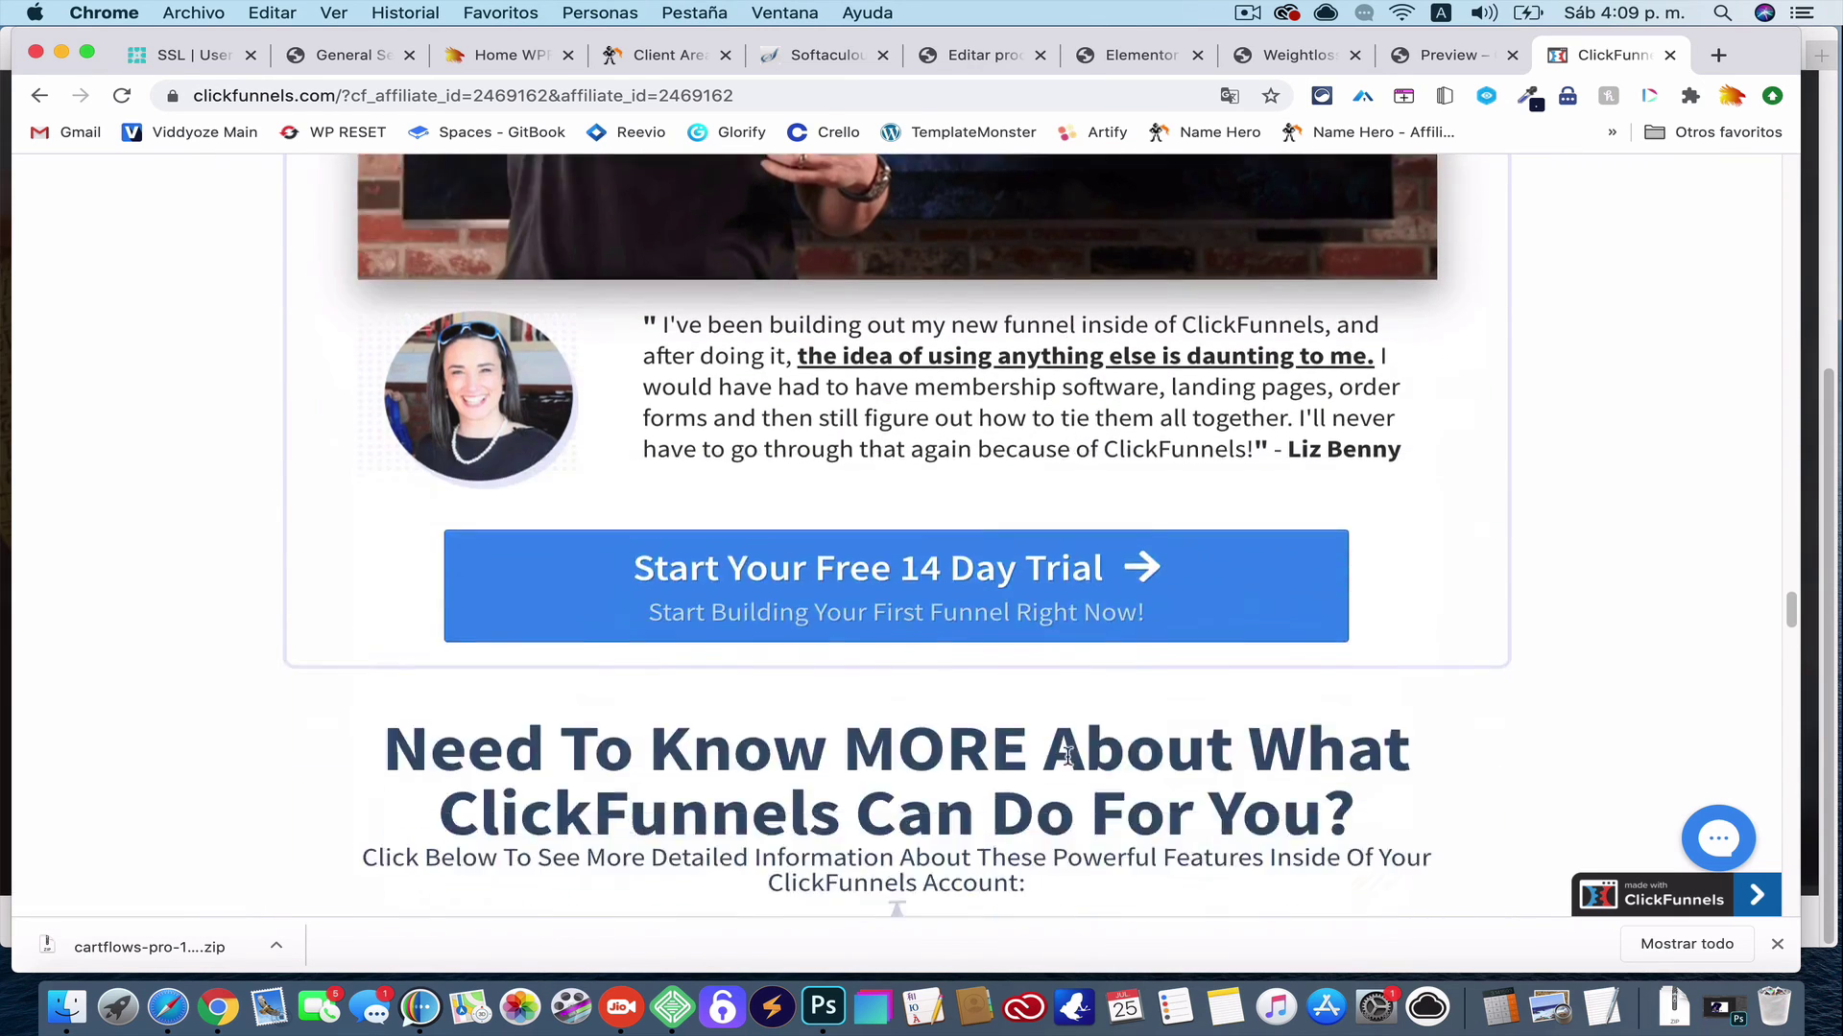
Return to the previously loaded Weightloss Checkout page and review its long layout, including the success stories and weight-worry sections
click(1429, 64)
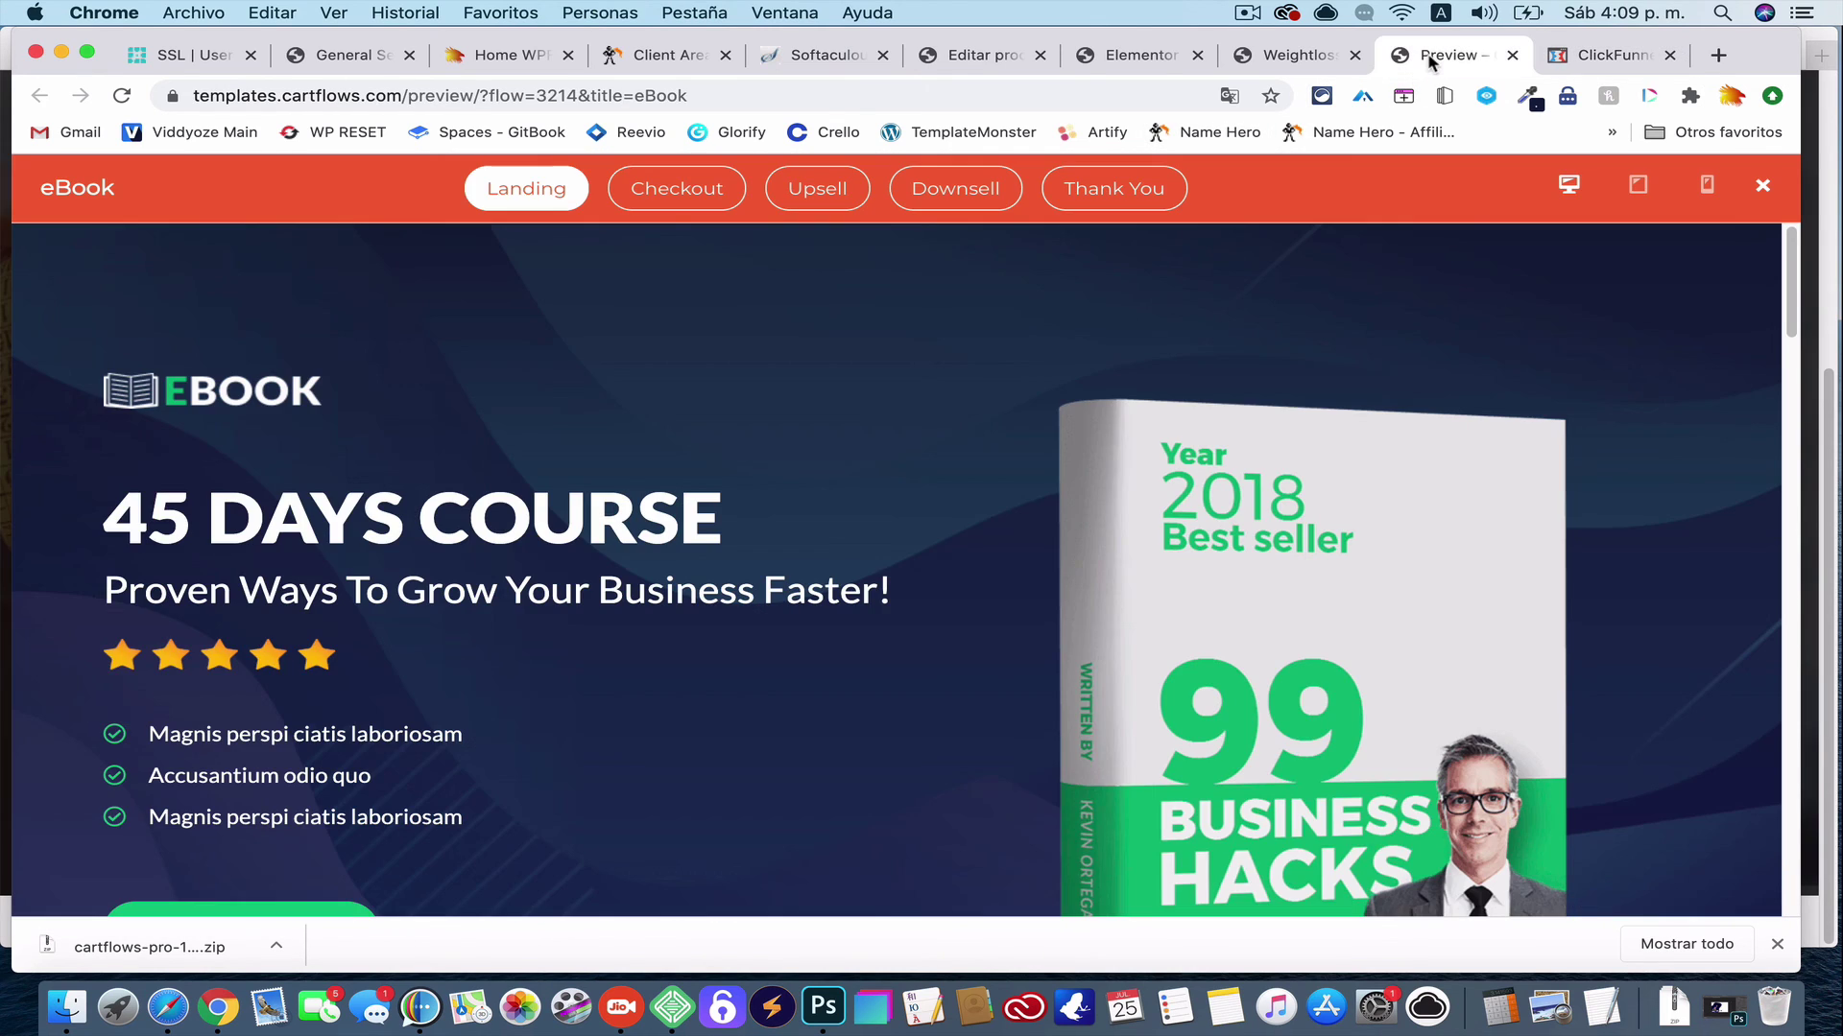
click(1312, 67)
scroll(790, 531, down, 10)
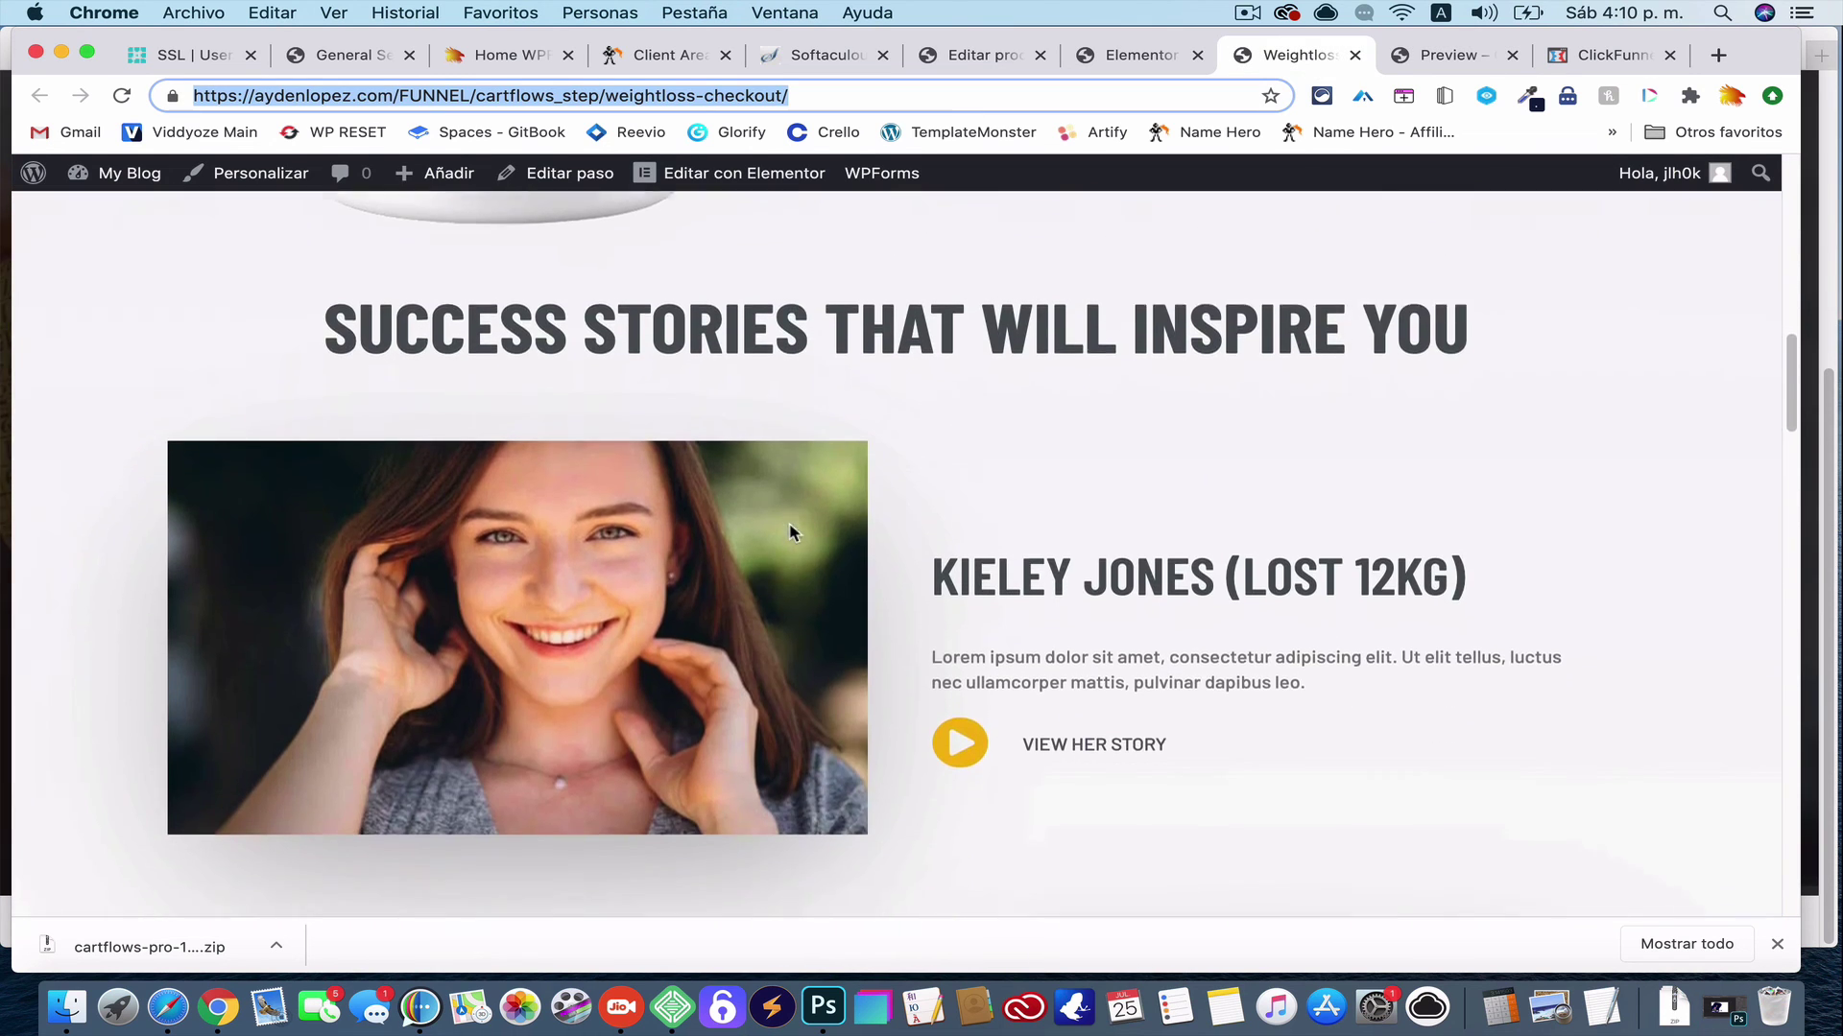
scroll(790, 530, down, 10)
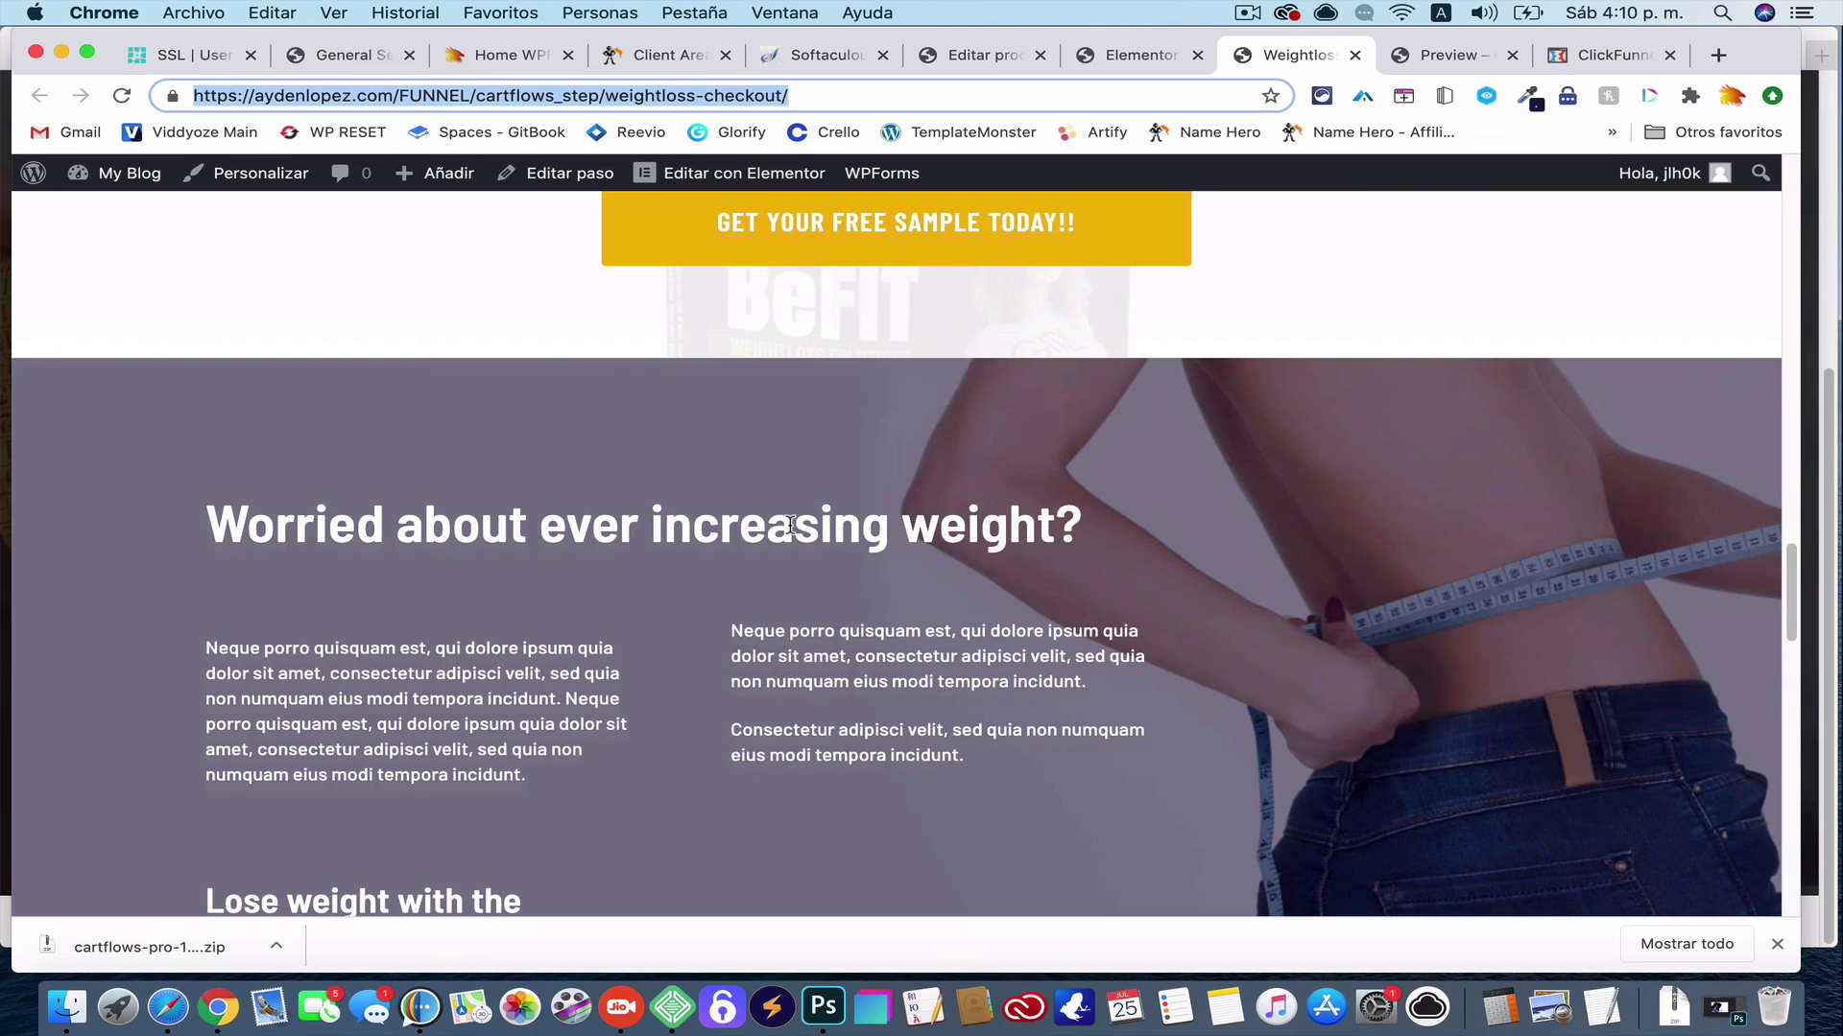
scroll(790, 525, up, 20)
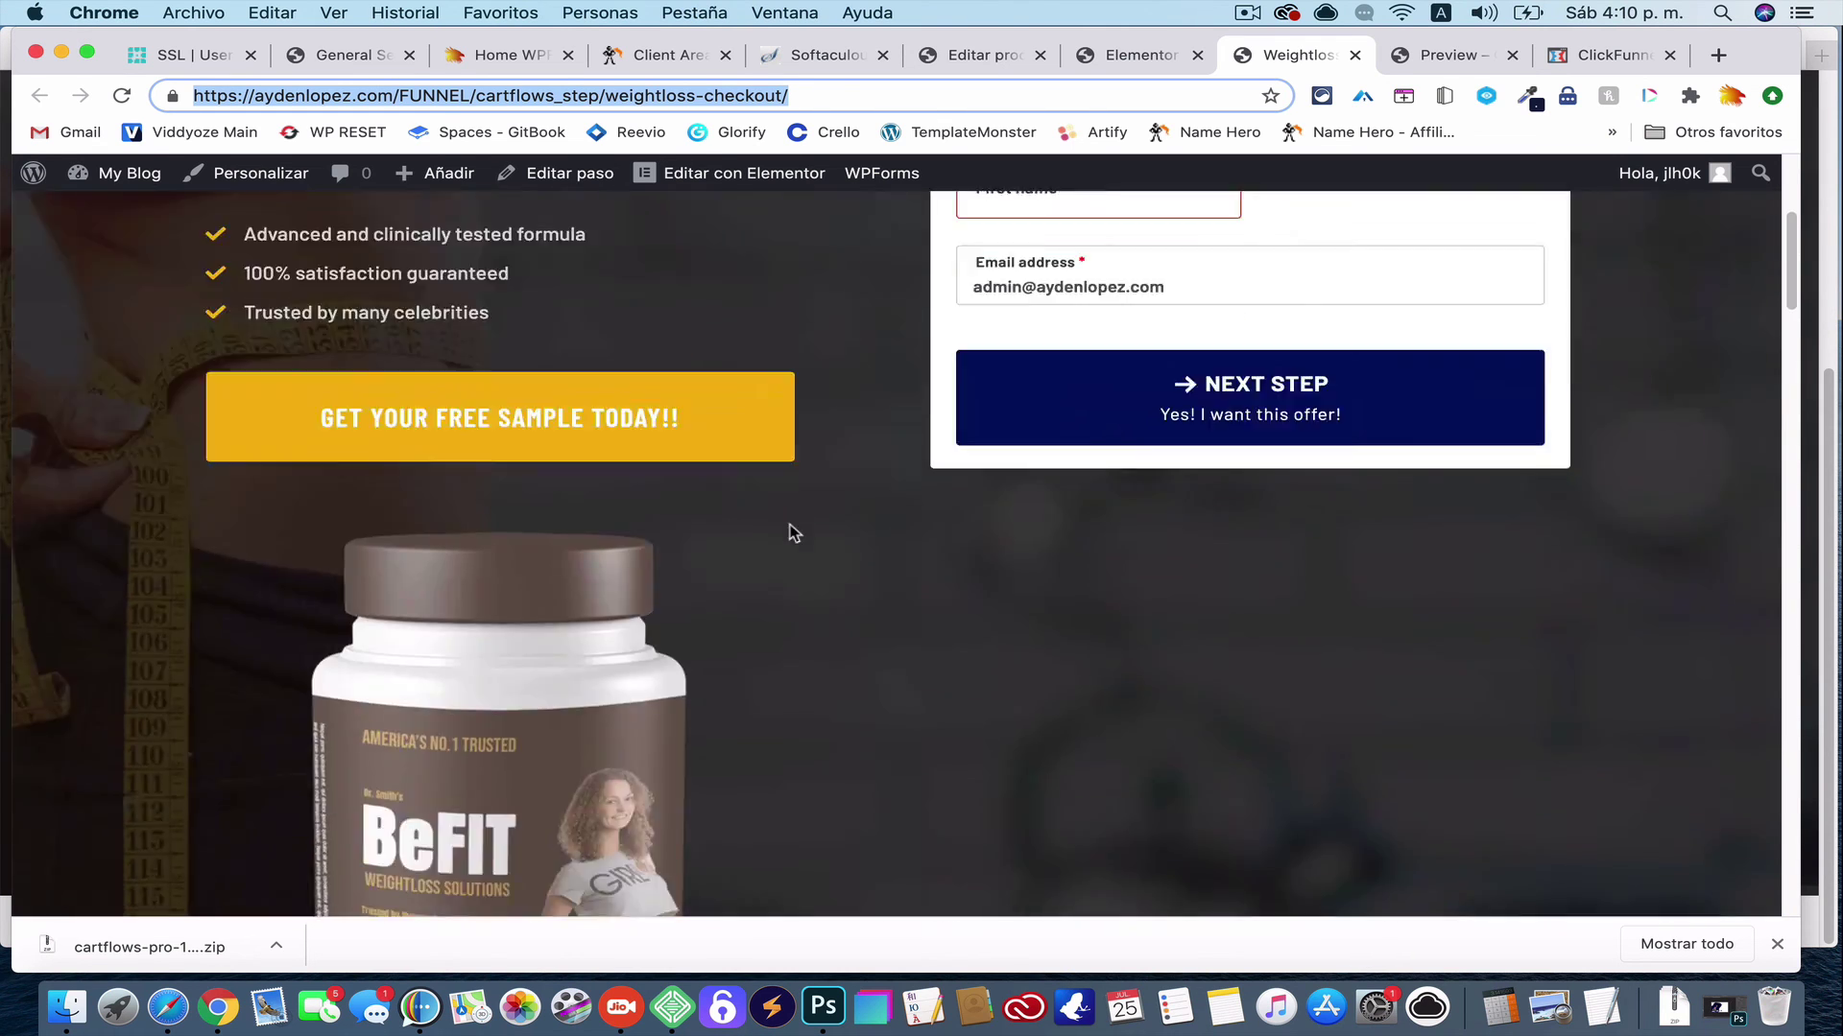